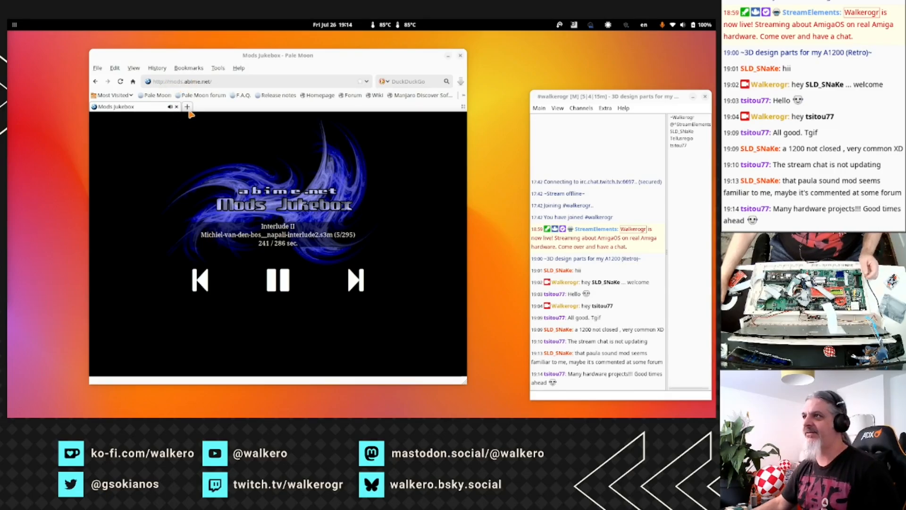
Load edsa.uk/blog/bassmx in a new browser tab.
click(187, 106)
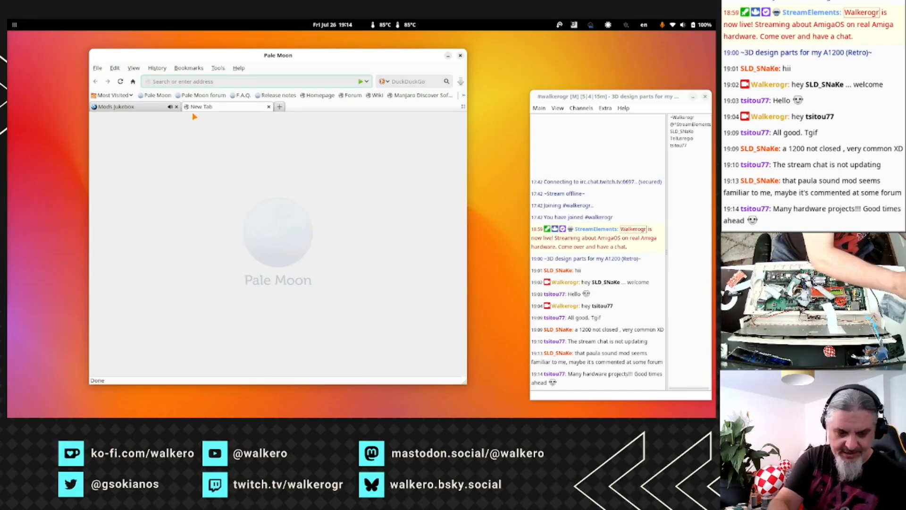
text(ed)
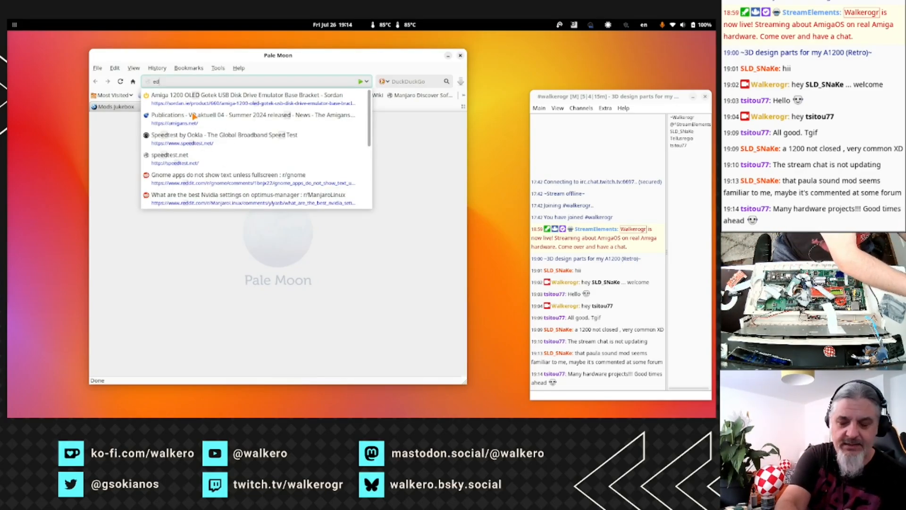
text(sa)
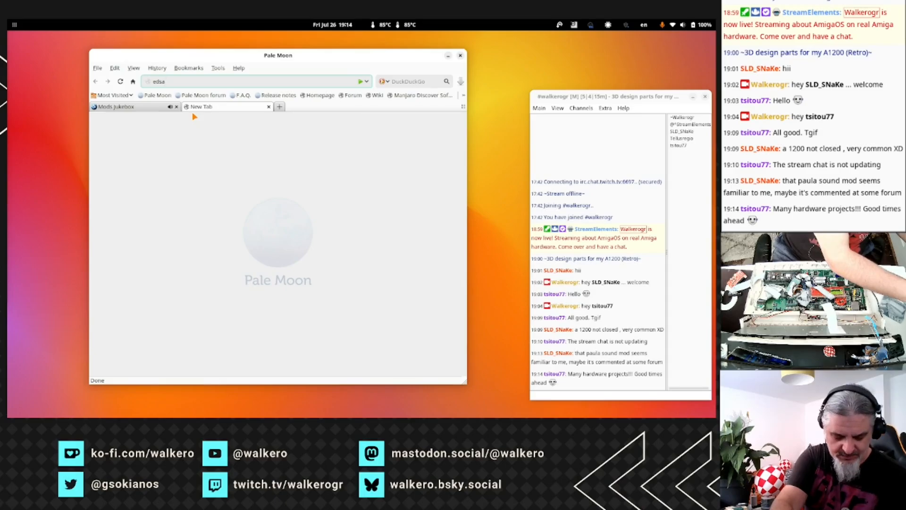
text(.uk)
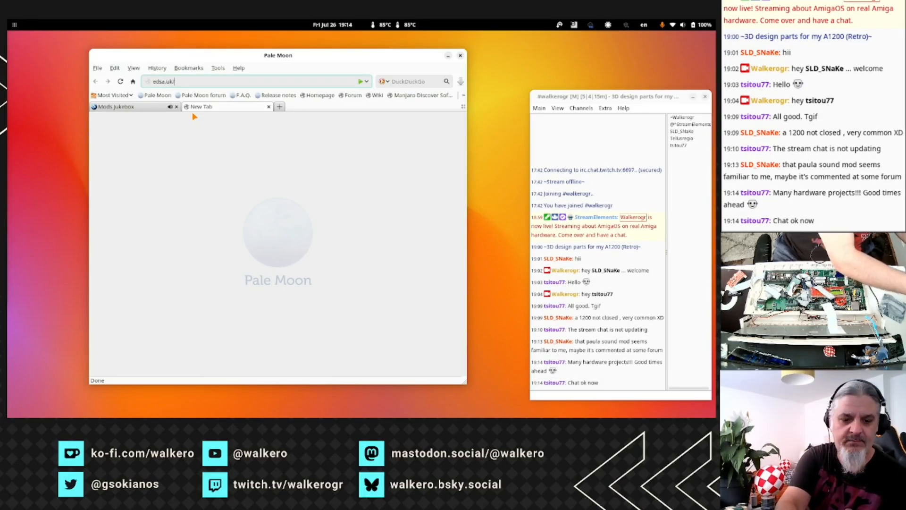
text(/blog/bassmx)
key(Return)
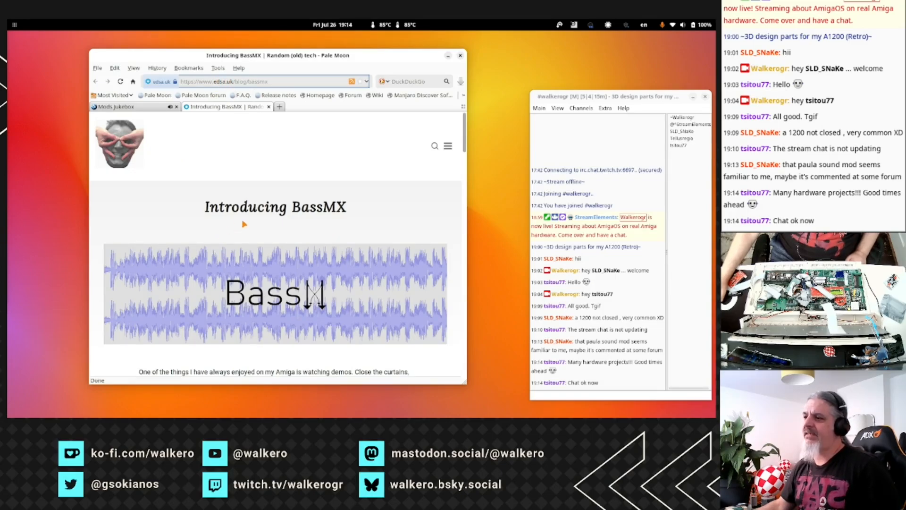
Read through the BassMX introduction as far as the audio samples under "Listen for yourself".
scroll(244, 224, down, 2)
scroll(244, 224, down, 5)
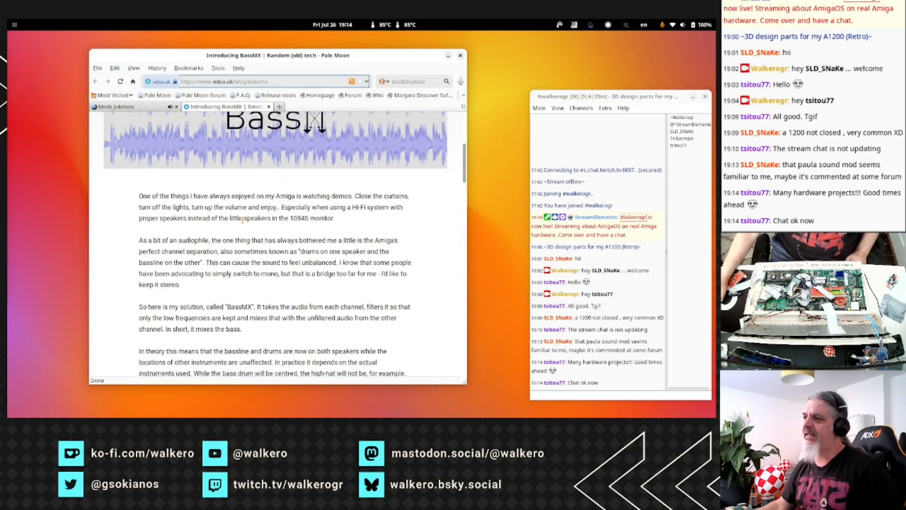
scroll(244, 223, down, 3)
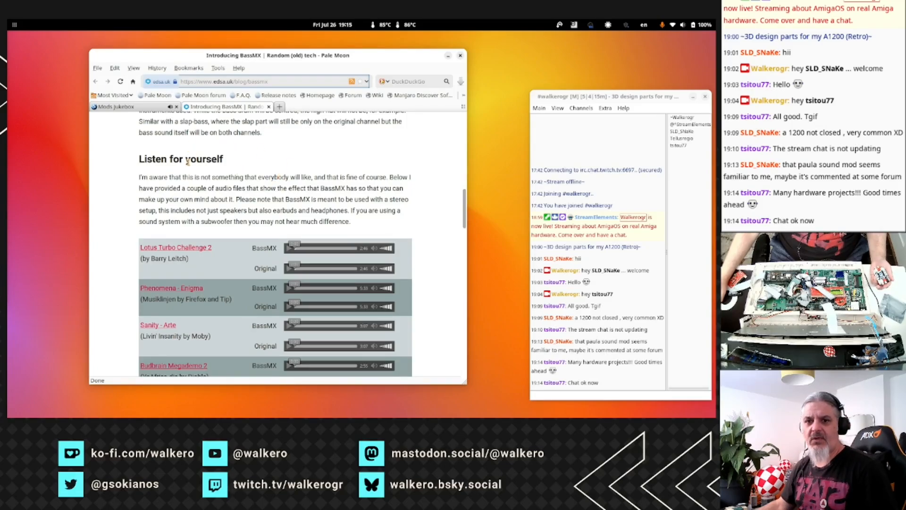
scroll(207, 250, down, 2)
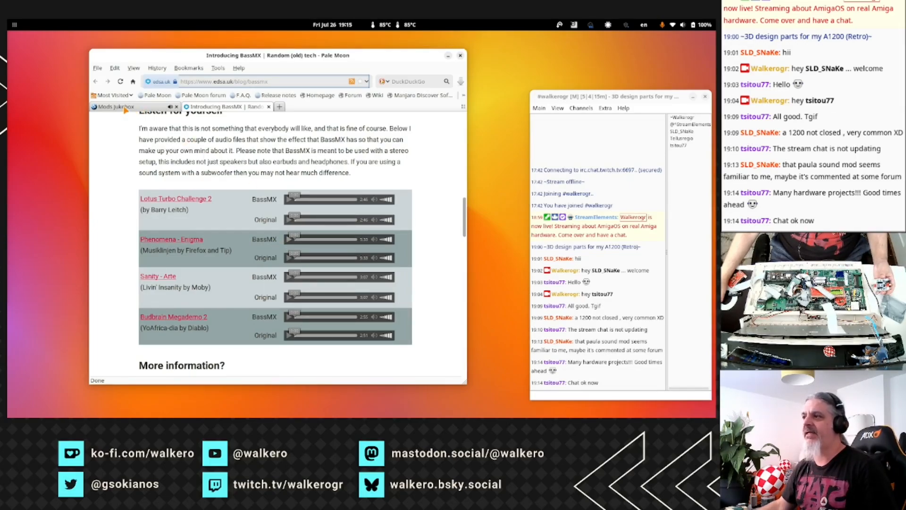
Pause the Mods Jukebox music and listen to the Original and BassMX samples of Lotus Turbo Challenge 2, pausing each one.
click(127, 108)
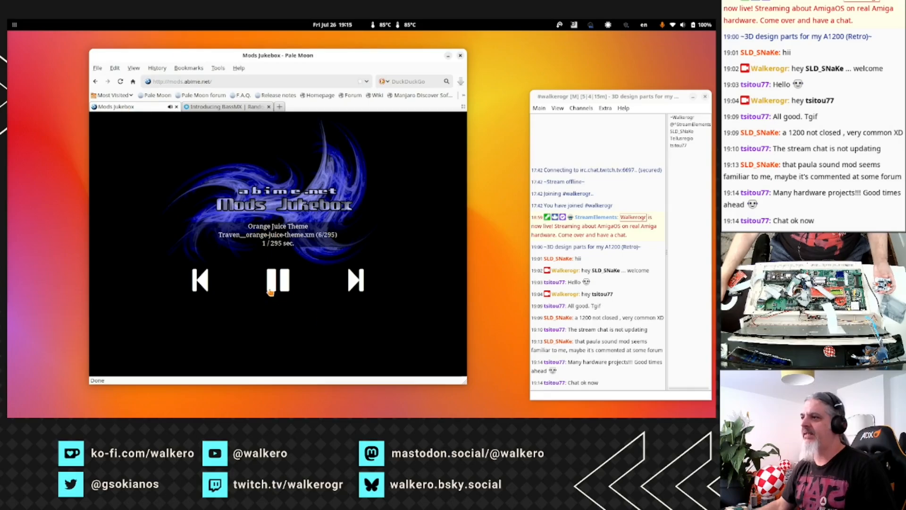
click(209, 112)
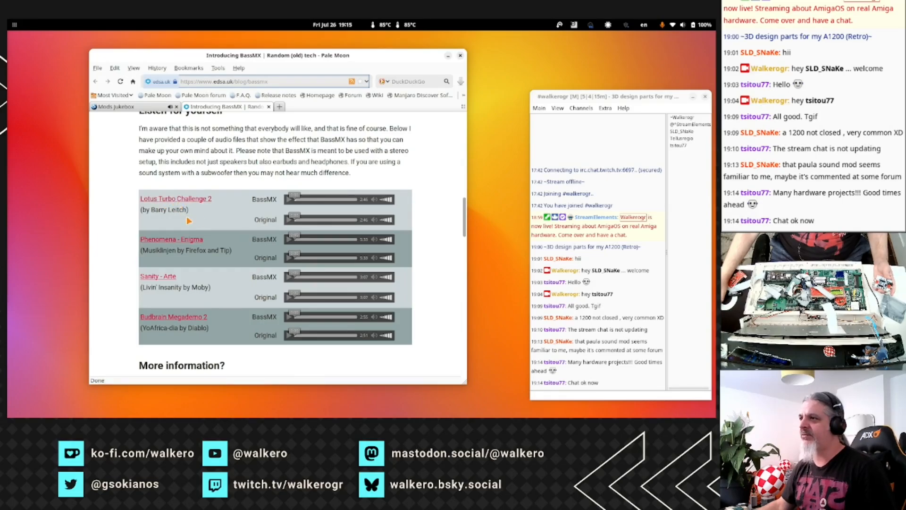
click(290, 220)
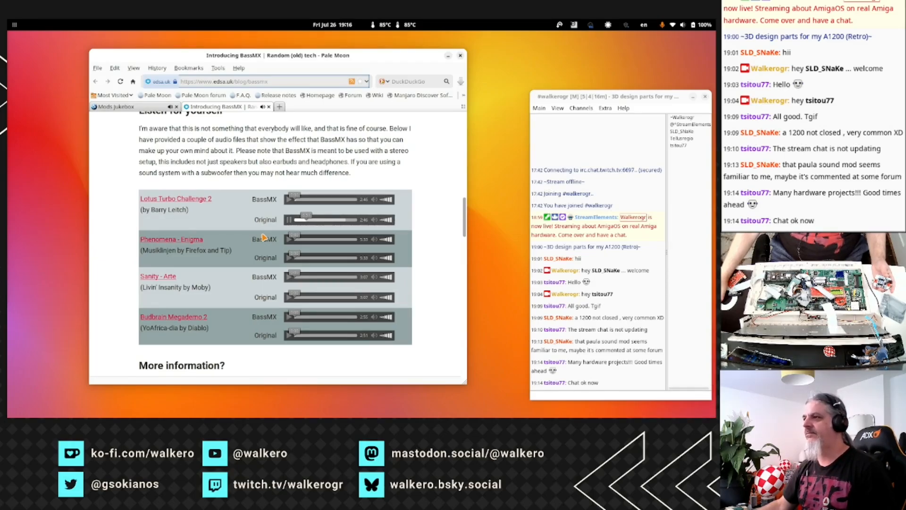
click(287, 220)
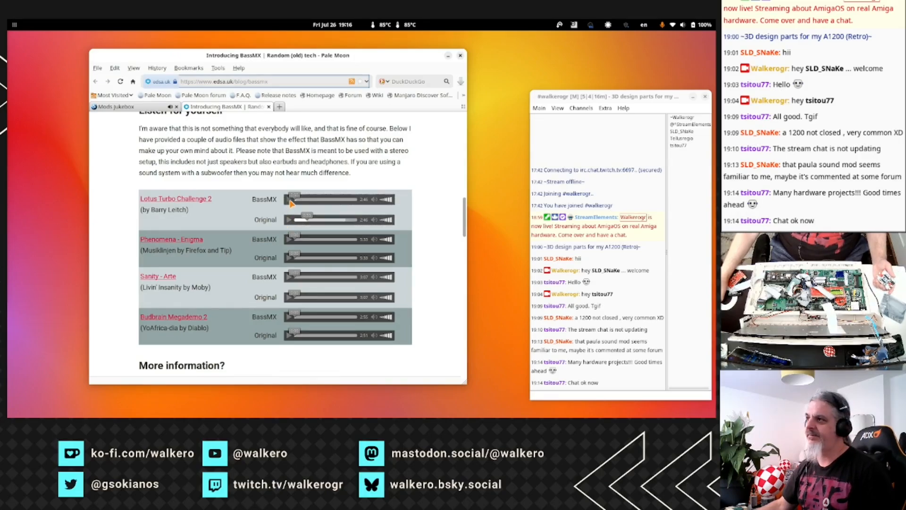
click(289, 199)
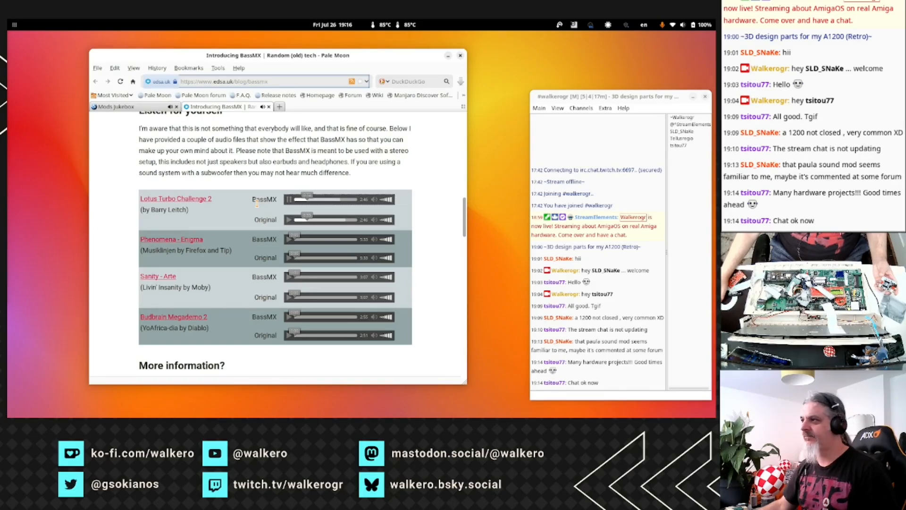
click(288, 199)
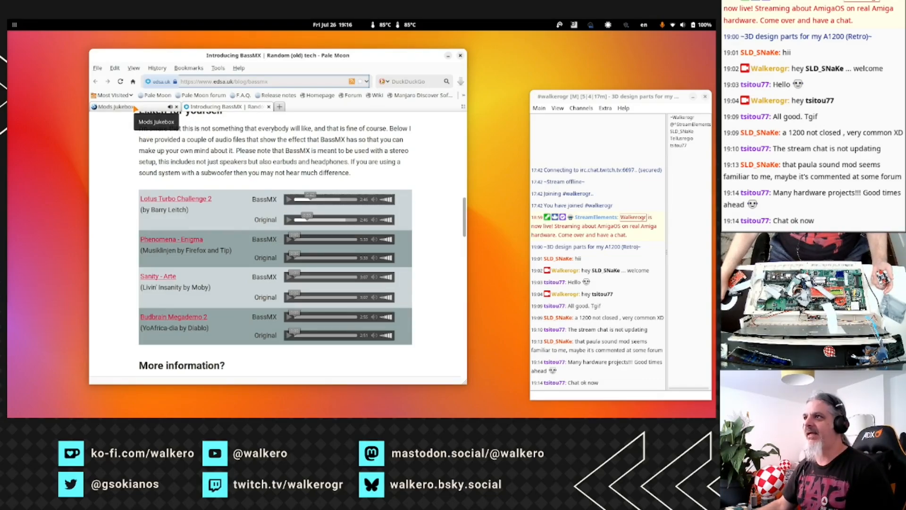
Return from the BassMX article to Mods Jukebox and resume playback of Orange Juice Theme.
scroll(156, 147, up, 4)
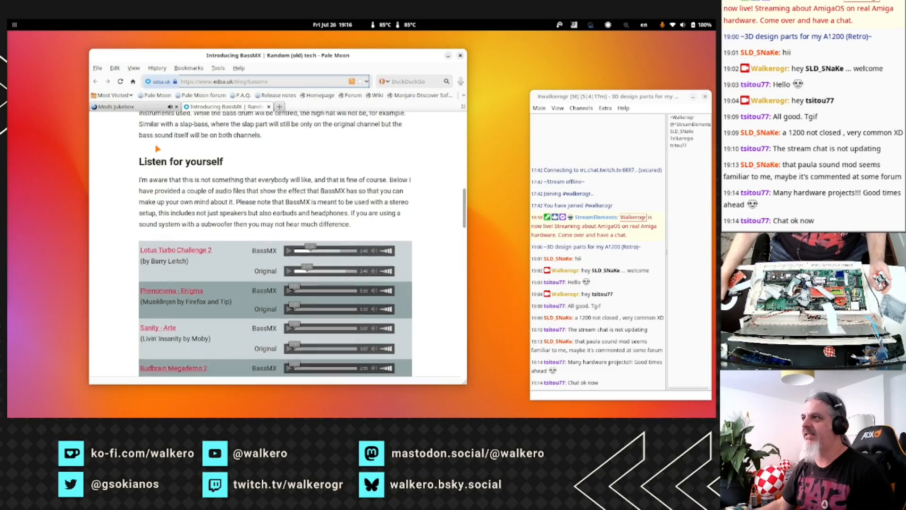
click(141, 107)
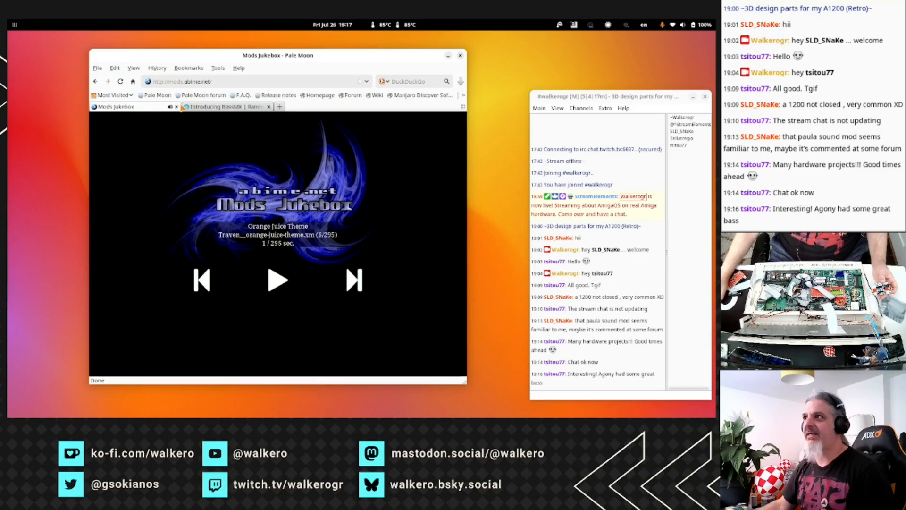
click(205, 107)
scroll(128, 233, down, 4)
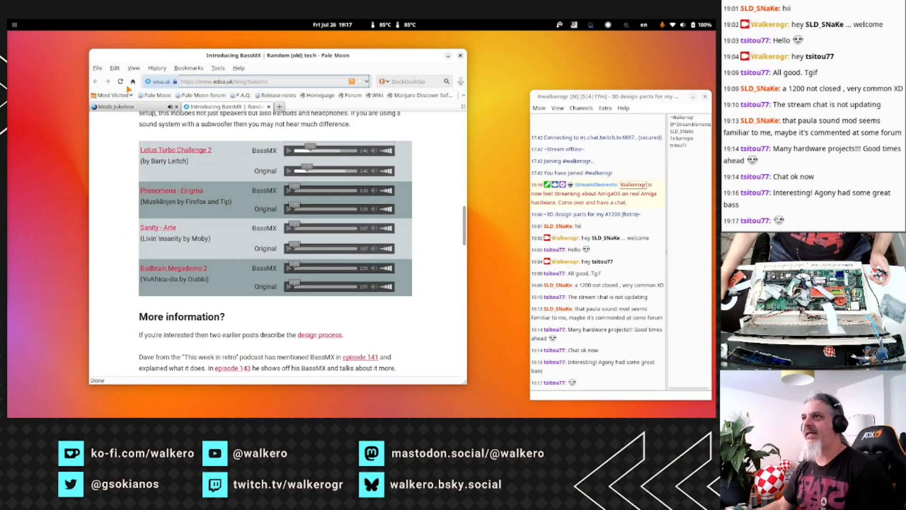
click(126, 107)
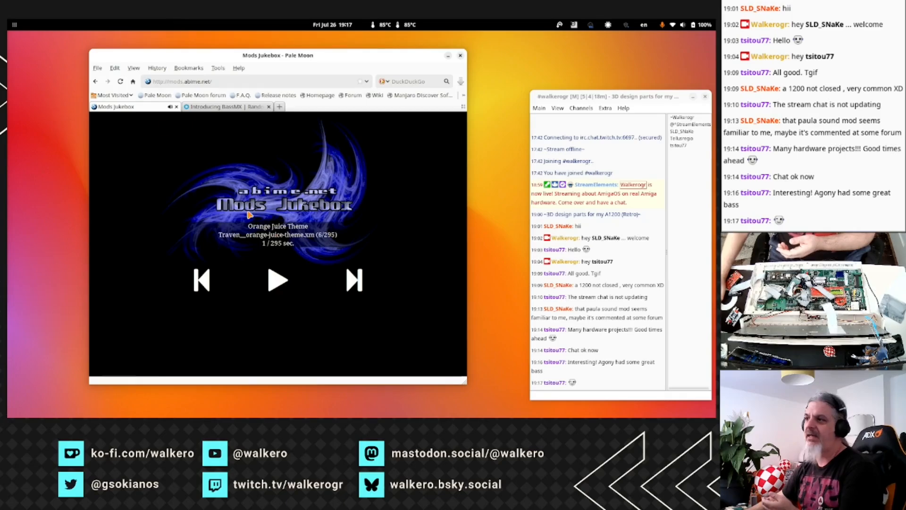
click(276, 283)
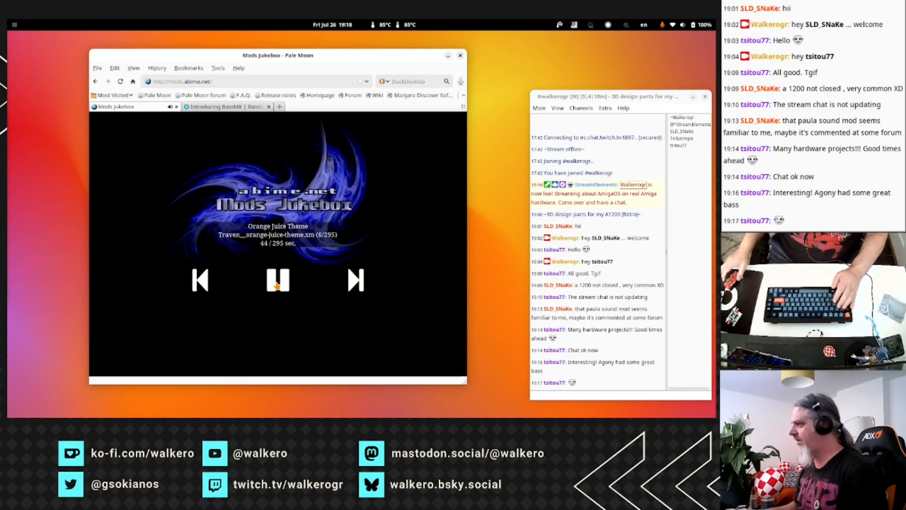
Switch to Ondsel ES and view its version information, closing the About window when done.
key(alt+Tab)
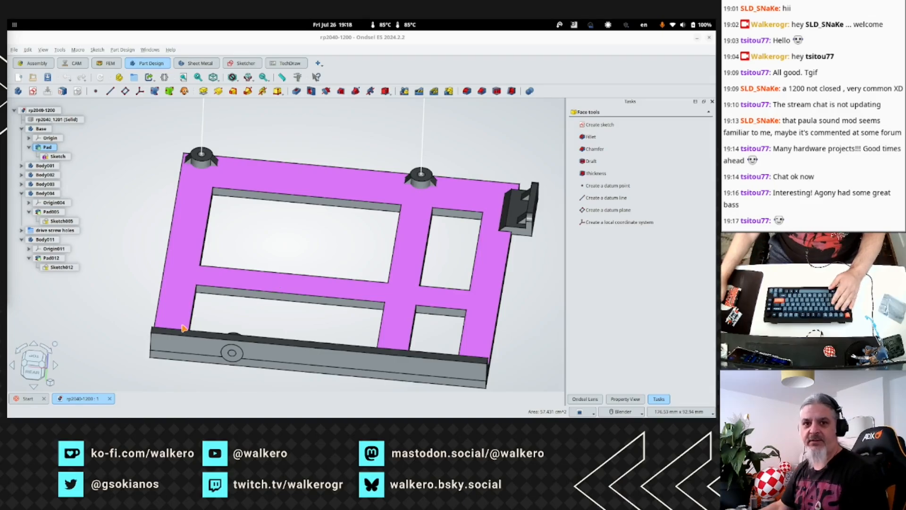
click(171, 49)
click(191, 121)
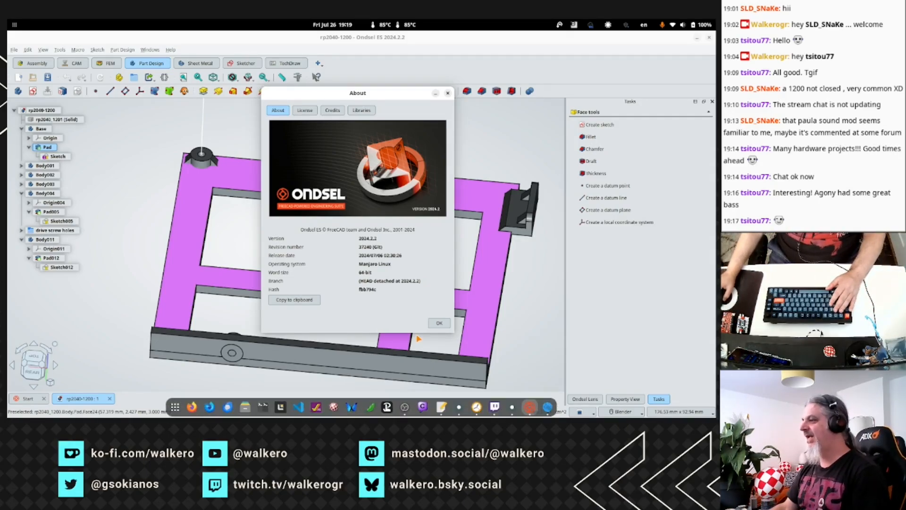
click(438, 323)
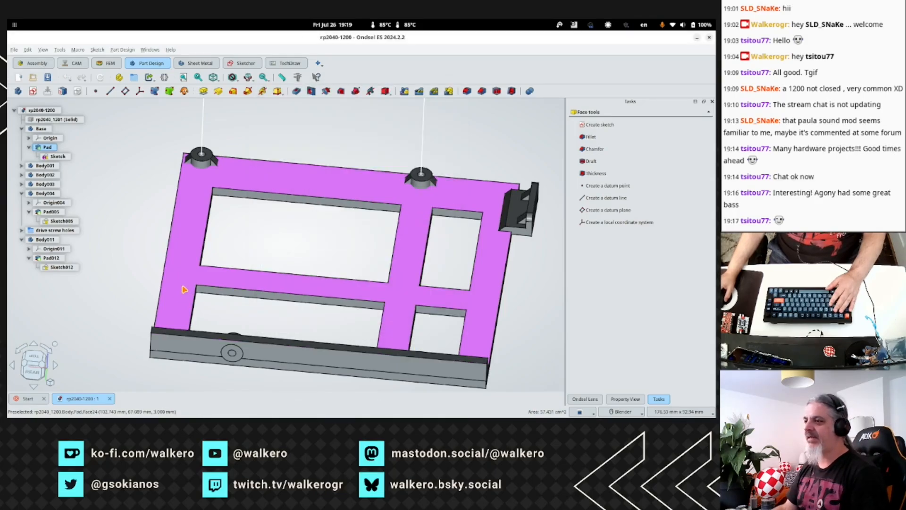
Clear the selection and examine the rp2040-1200 frame from above, the side and the rear, including its mounts and bracket.
click(171, 267)
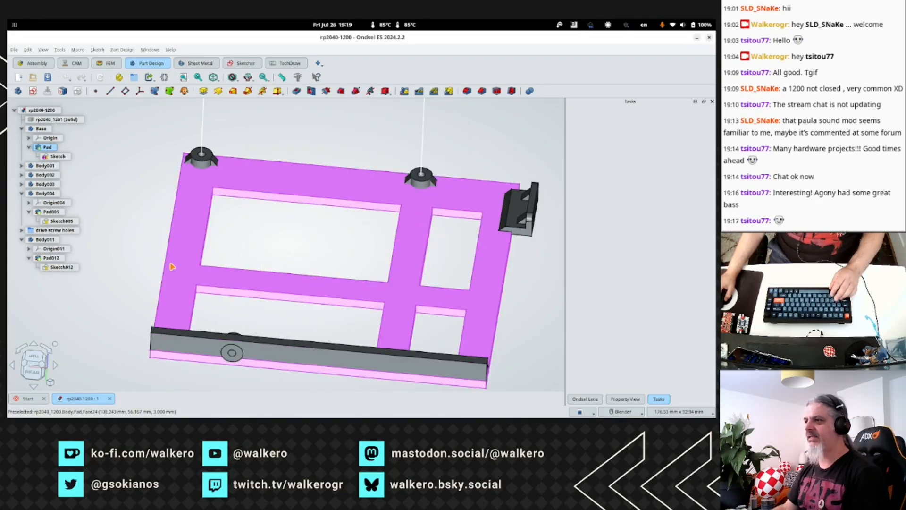
click(144, 278)
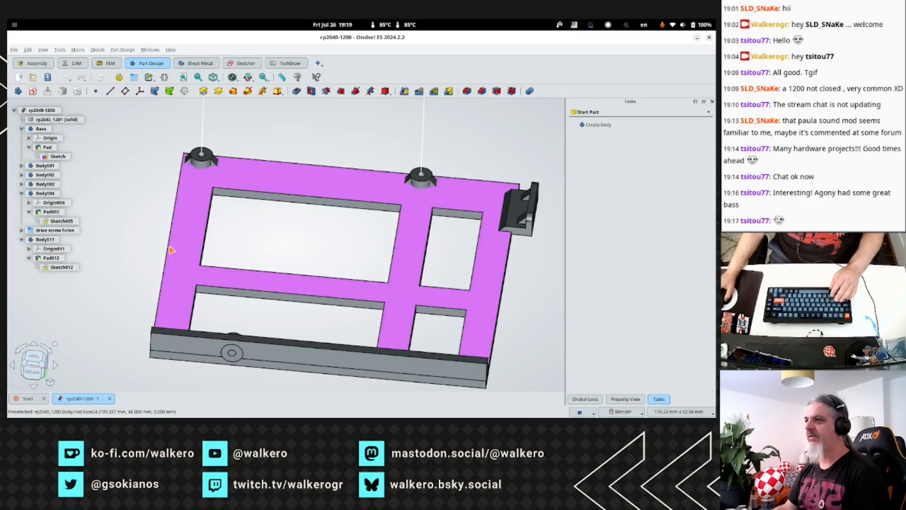
middle_drag(171, 250, 270, 308)
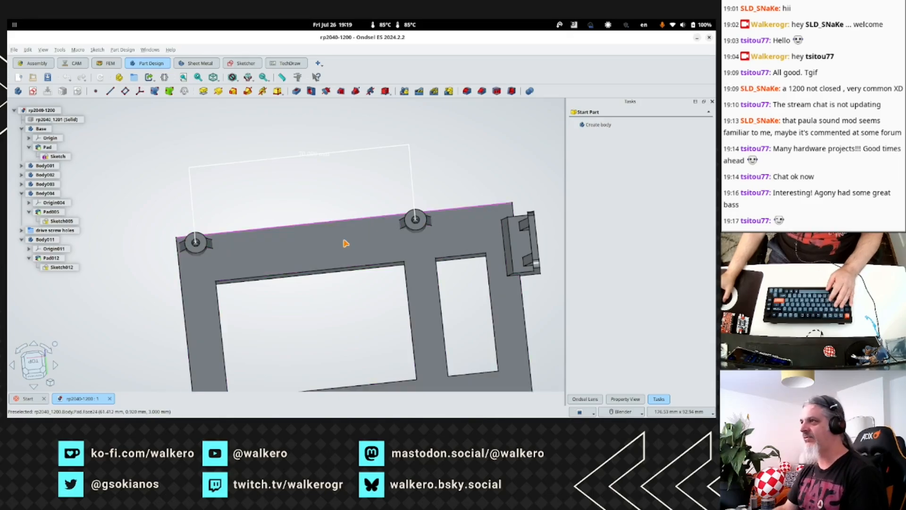
shift+middle_drag(363, 324, 335, 211)
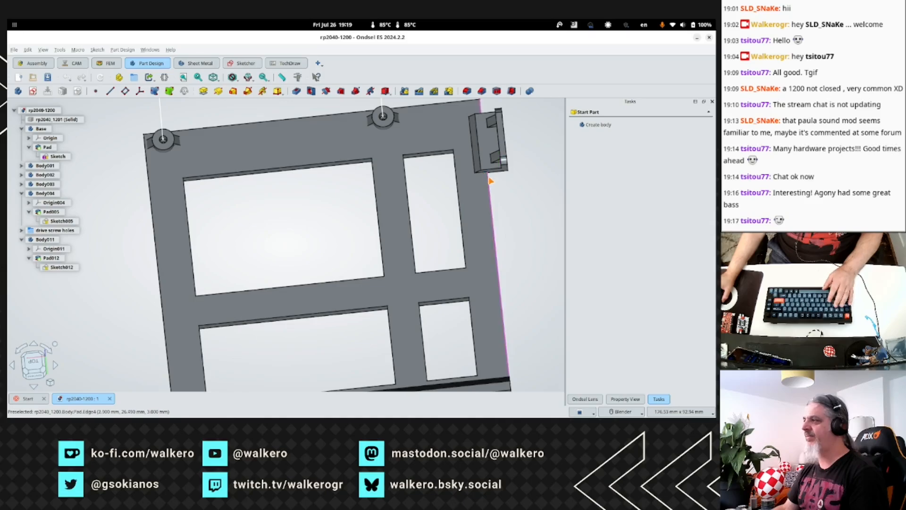
middle_drag(525, 273, 352, 292)
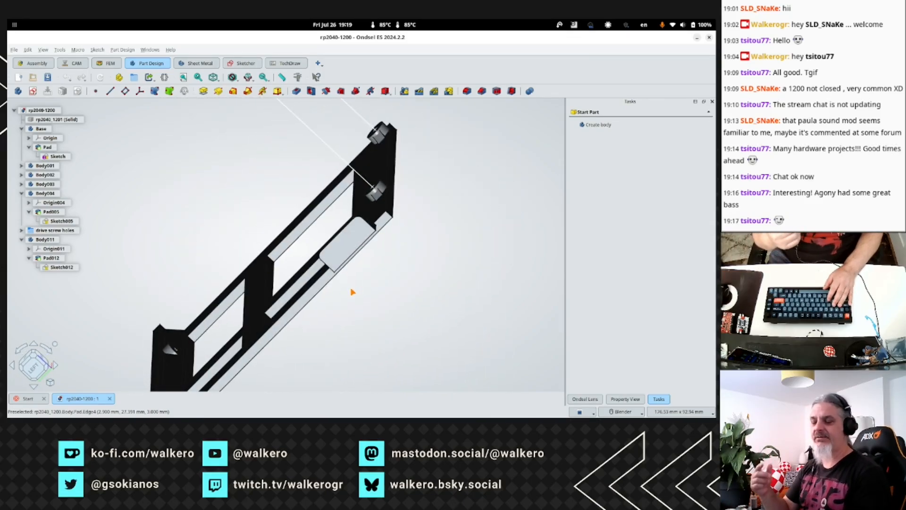
middle_drag(197, 296, 245, 313)
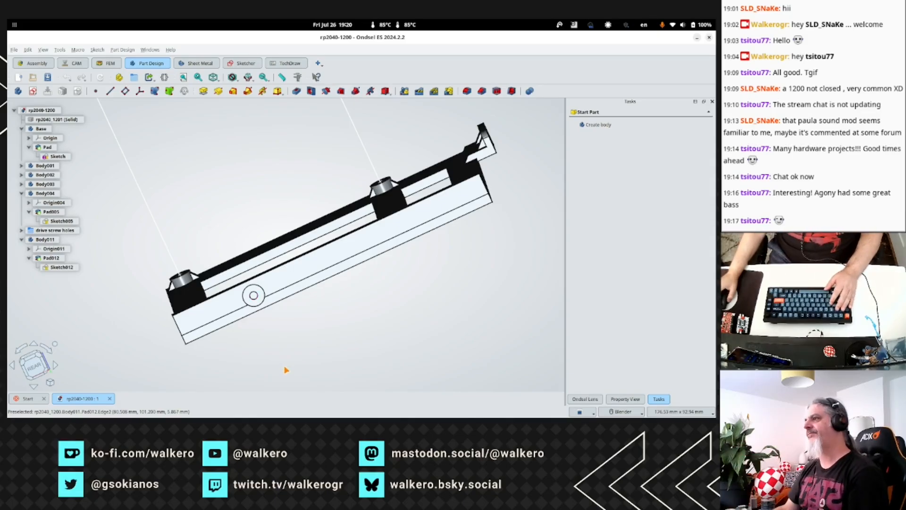
middle_drag(445, 233, 465, 258)
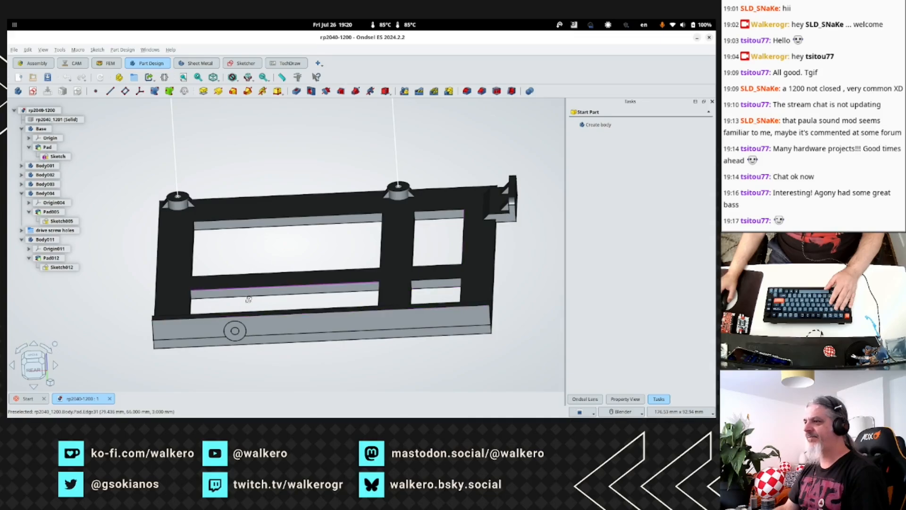
middle_drag(285, 313, 252, 322)
scroll(252, 322, down, 4)
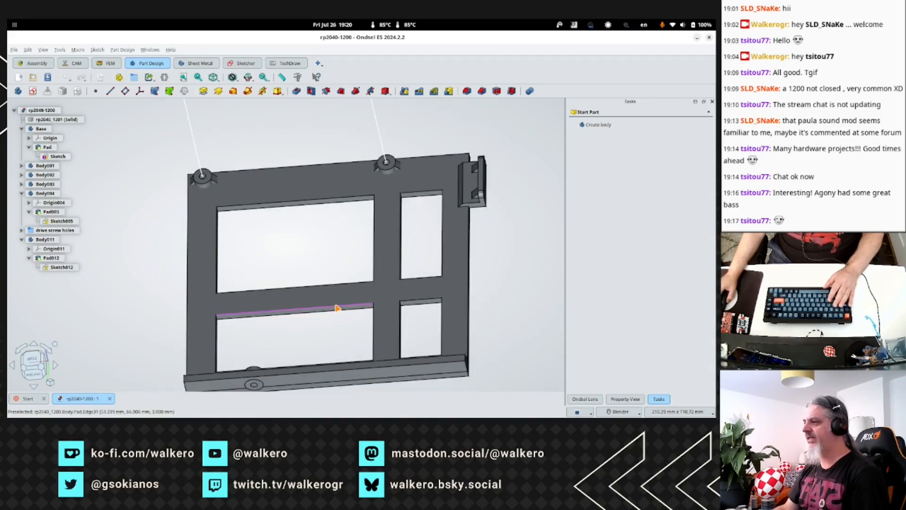
middle_drag(334, 333, 335, 336)
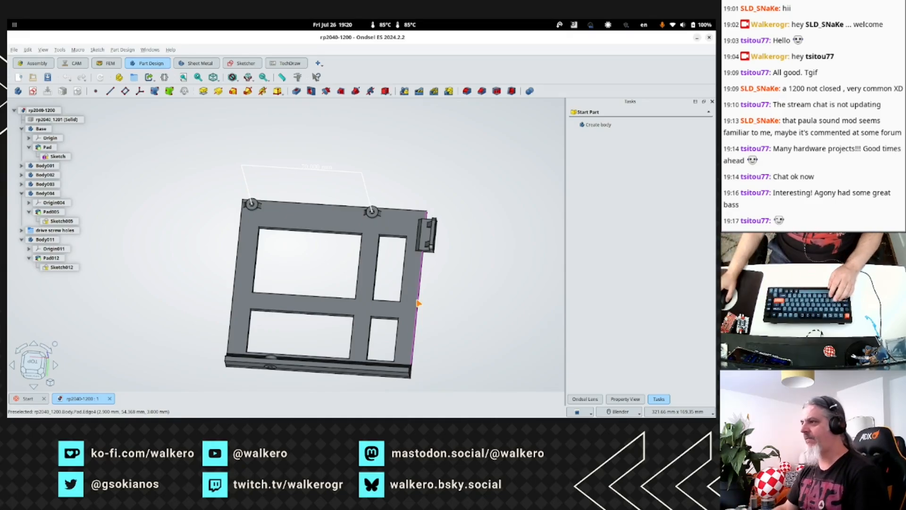
shift+middle_drag(437, 314, 455, 279)
scroll(373, 281, up, 2)
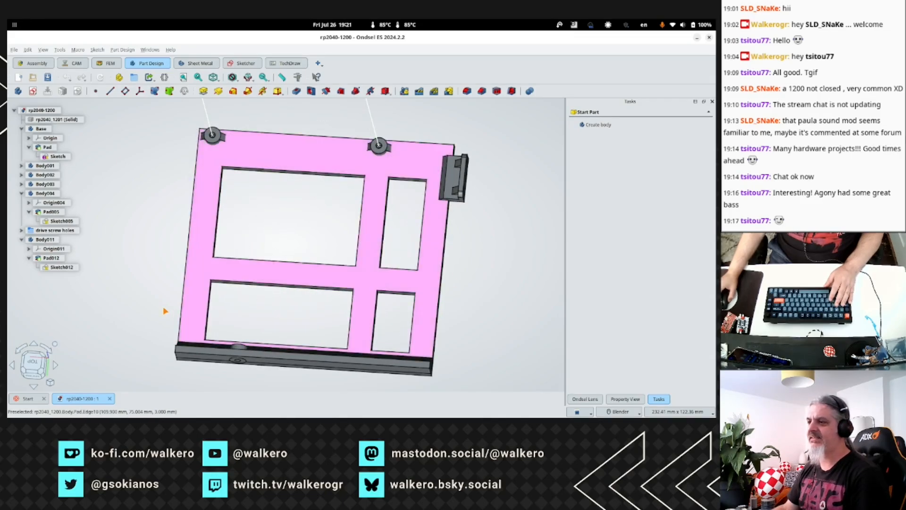
middle_drag(164, 310, 169, 312)
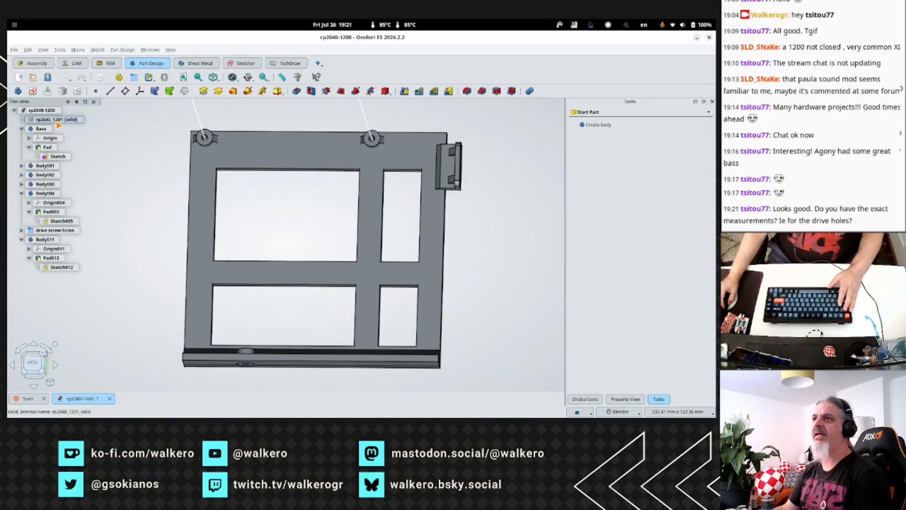
Show the rp2040_1201 (Solid) part beside the frame and bring the whole part into view.
double_click(61, 122)
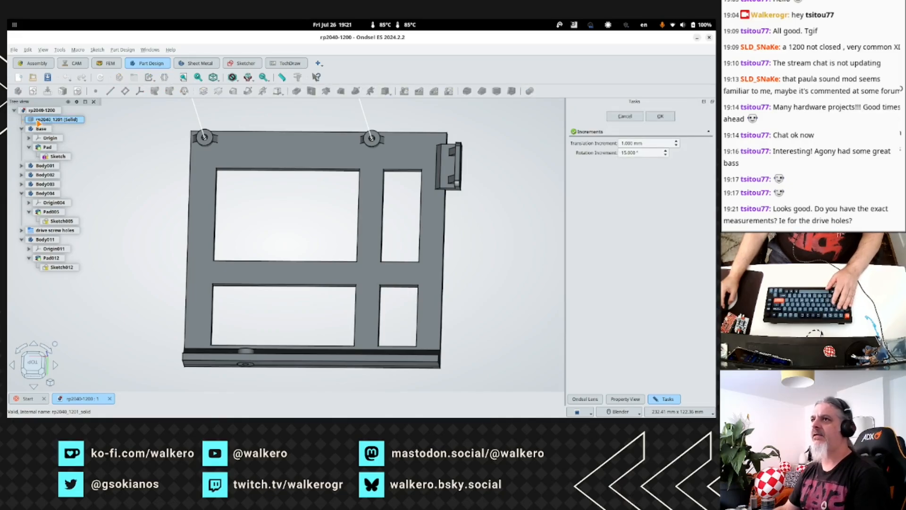
key(space)
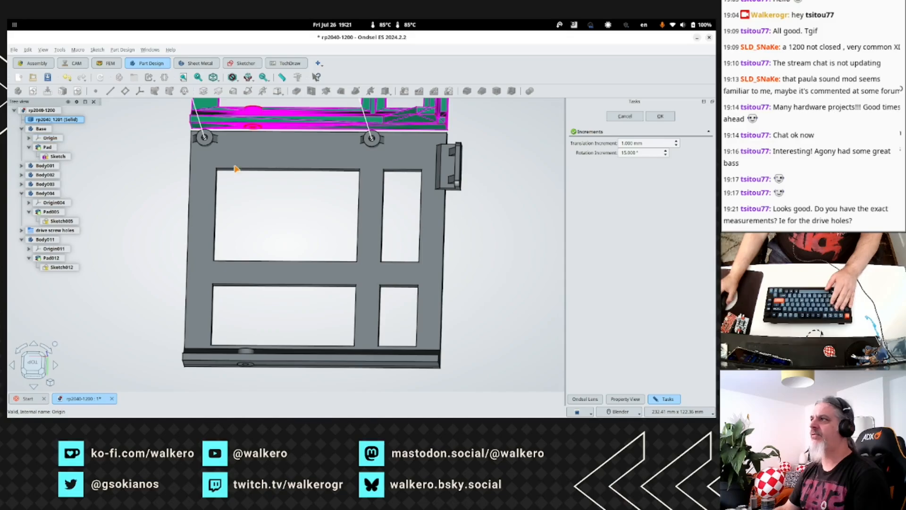
mouse_move(498, 214)
middle_down()
mouse_move(497, 242)
mouse_move(473, 279)
mouse_move(507, 226)
mouse_move(493, 218)
middle_up()
shift+middle_drag(326, 213, 259, 340)
shift+middle_drag(316, 141, 298, 245)
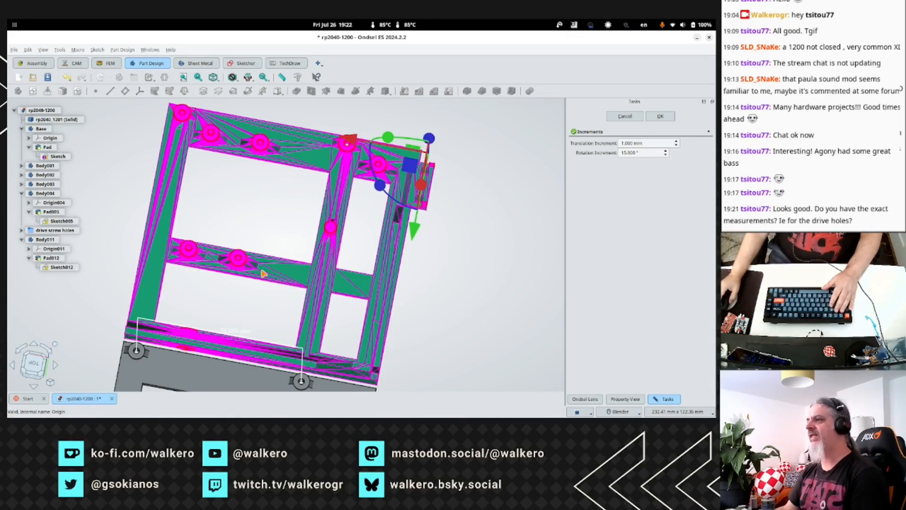
Examine the rp2040_1201 solid from above, the side and at an angle, including its screw mounts and corner supports.
middle_drag(283, 243, 285, 238)
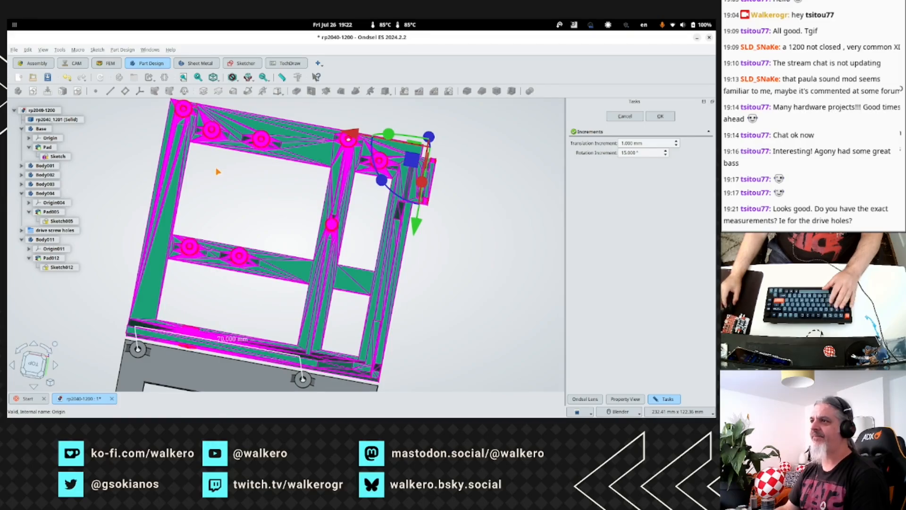
shift+middle_drag(232, 182, 253, 229)
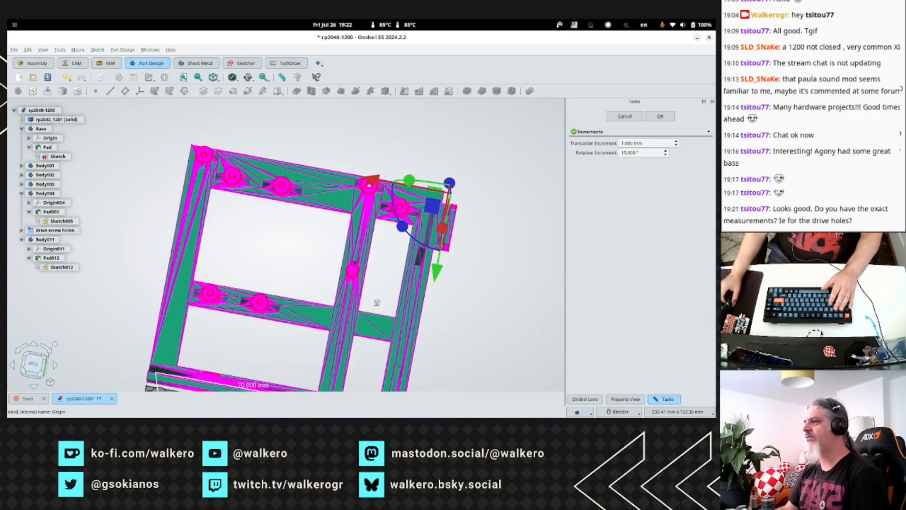
middle_drag(378, 304, 336, 290)
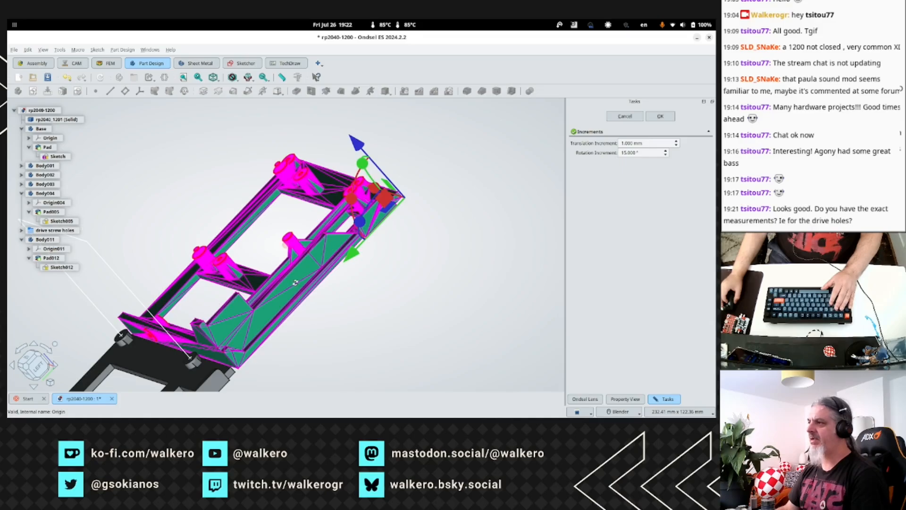
middle_drag(319, 277, 416, 273)
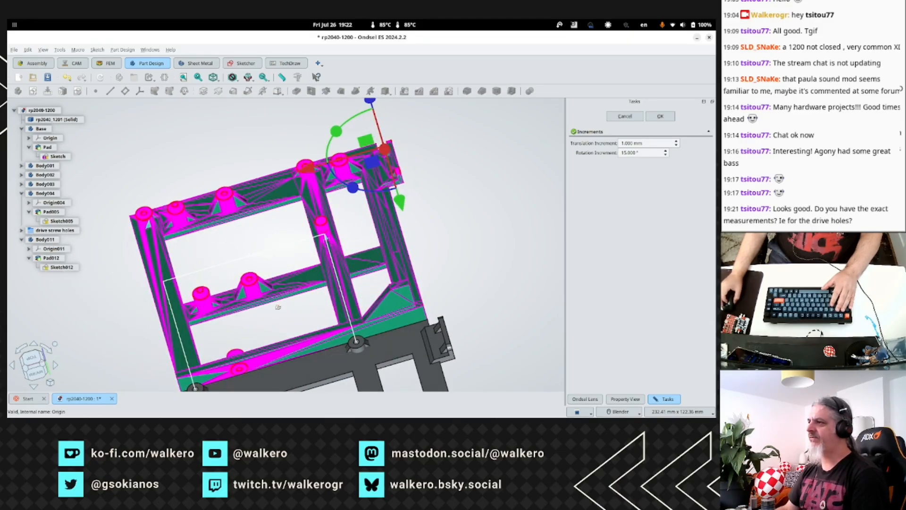
middle_drag(286, 245, 233, 317)
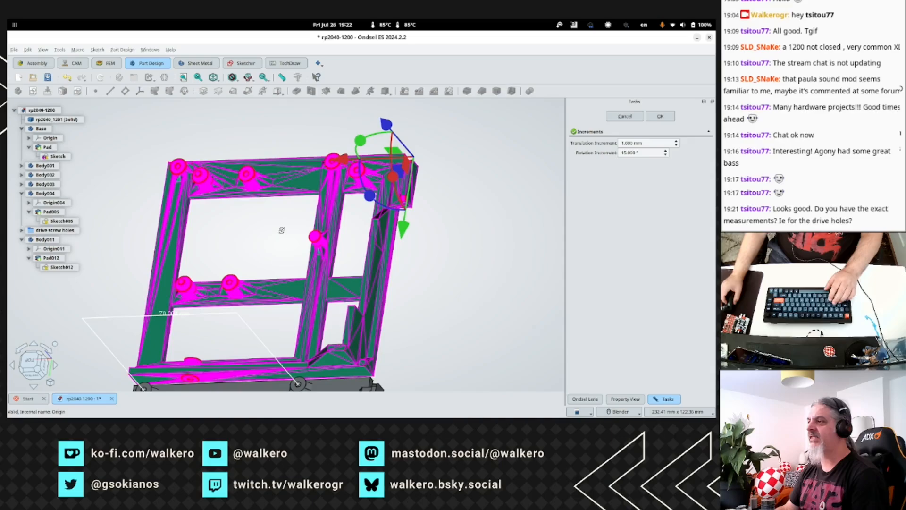
middle_drag(282, 231, 330, 231)
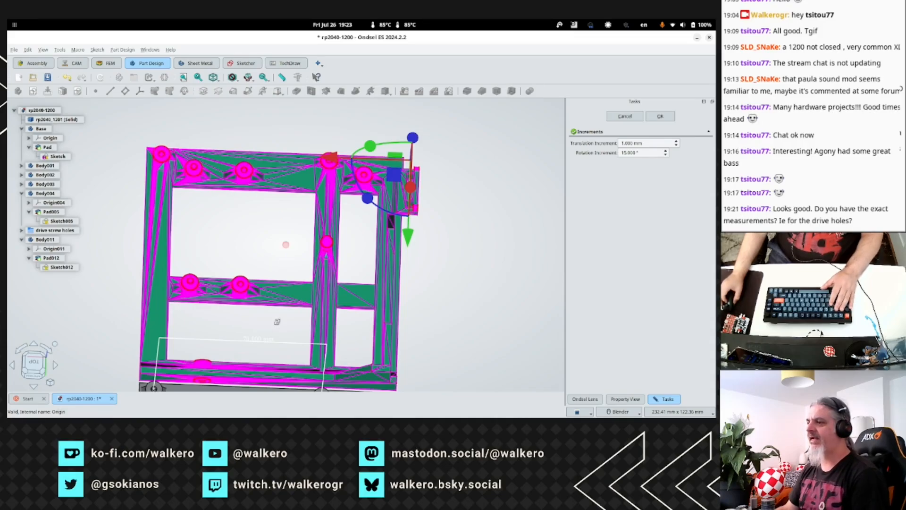
shift+middle_drag(277, 321, 271, 251)
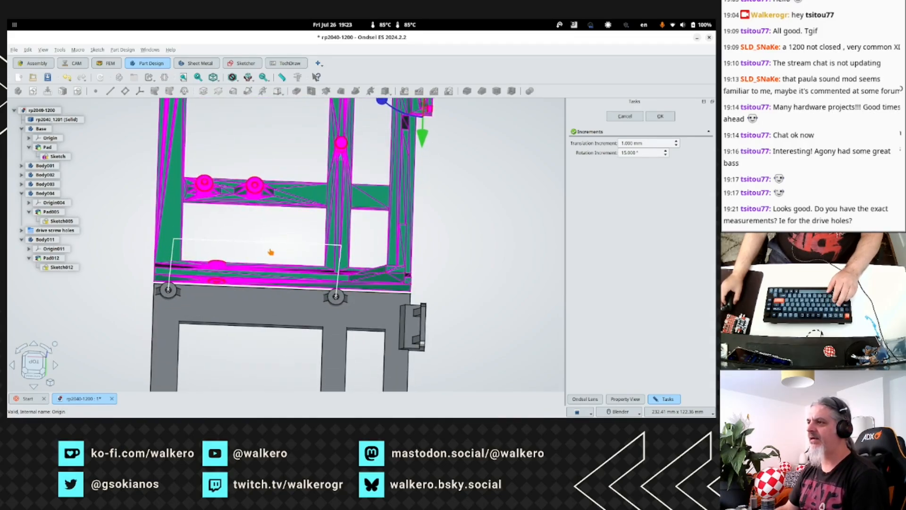
Hide the rp2040_1201 solid and examine the spacing dimension between the frame's two drive screw mounts.
click(47, 120)
key(space)
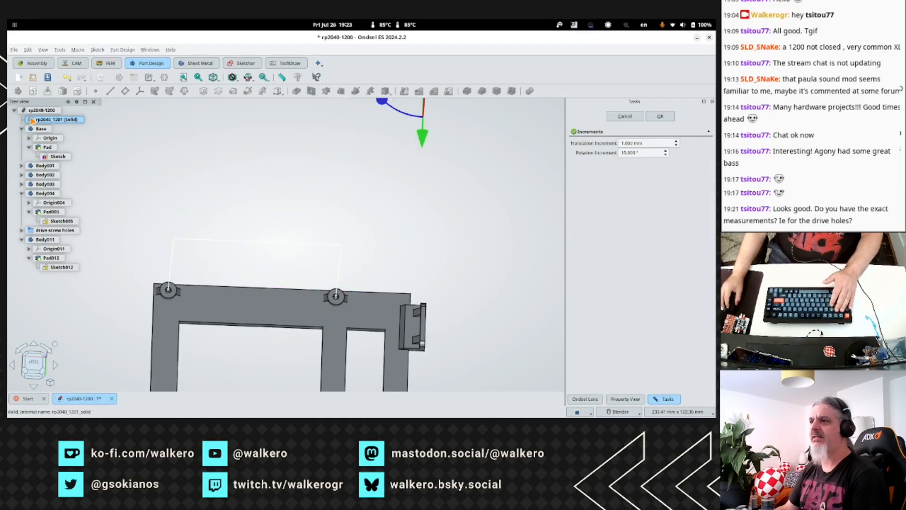
middle_drag(262, 301, 271, 266)
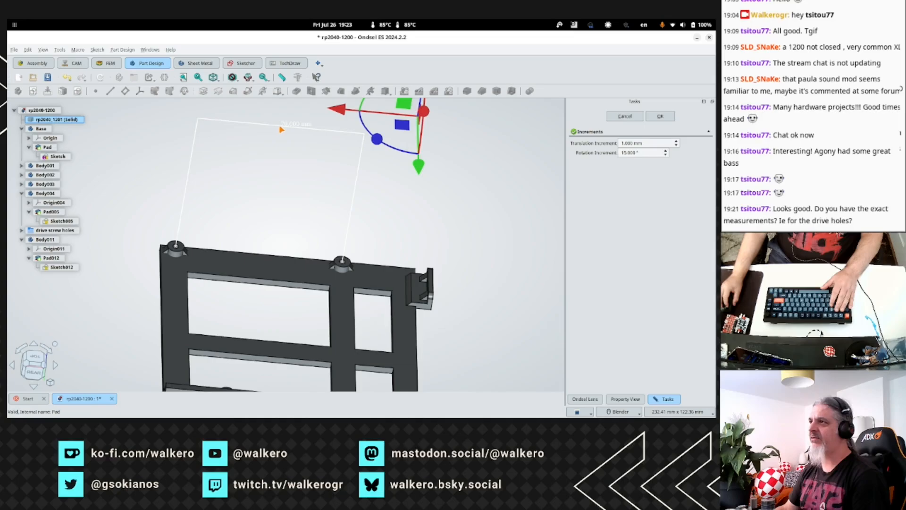
scroll(279, 126, up, 5)
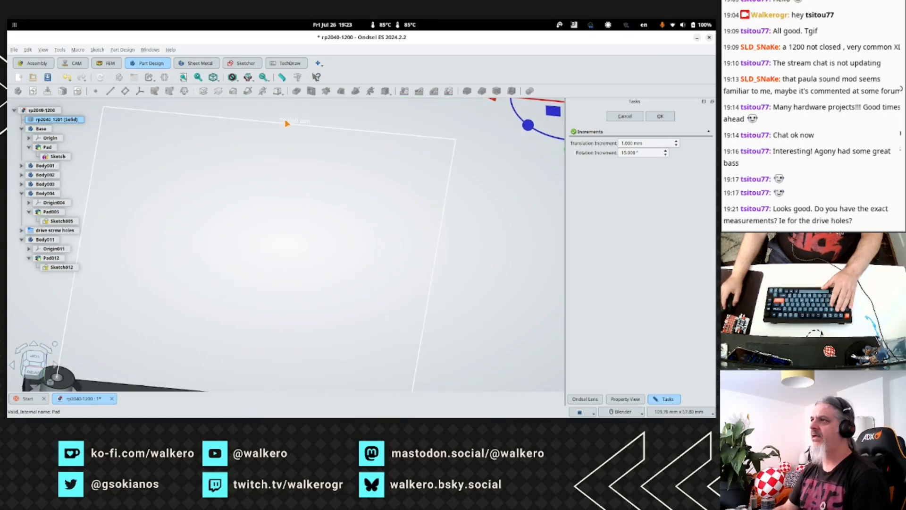
scroll(296, 135, down, 2)
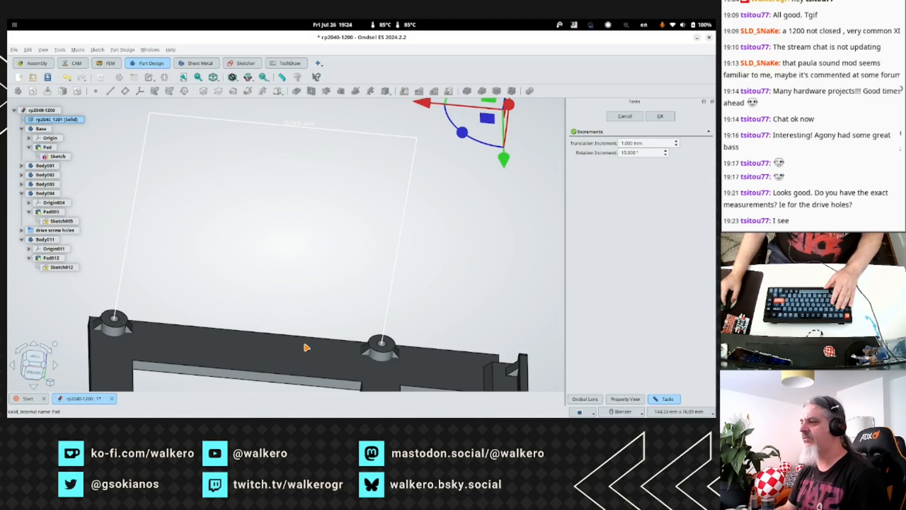
click(322, 317)
mouse_move(322, 308)
middle_down()
mouse_move(366, 222)
mouse_move(314, 287)
mouse_move(333, 304)
middle_up()
shift+middle_drag(334, 357, 328, 273)
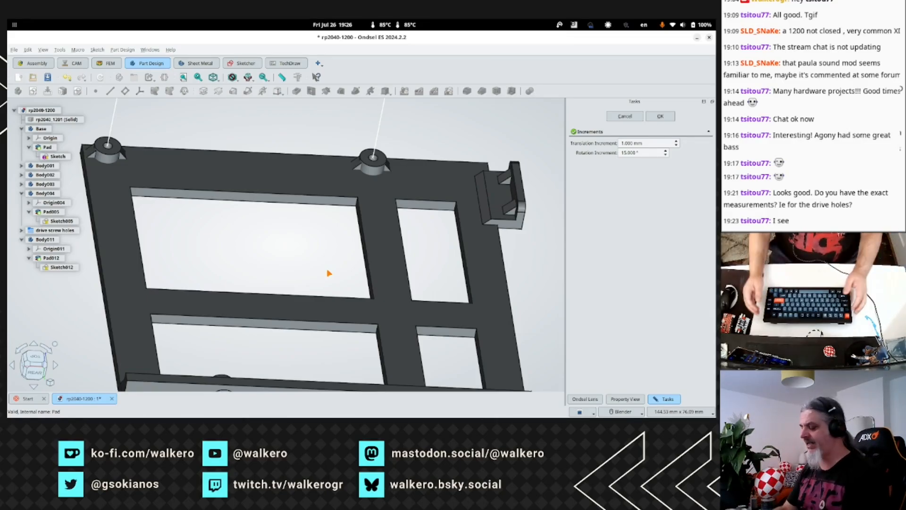
Examine the complete simplified frame from above, with its openings, two screw mounts and side bracket.
key(XF86AudioLowerVolume)
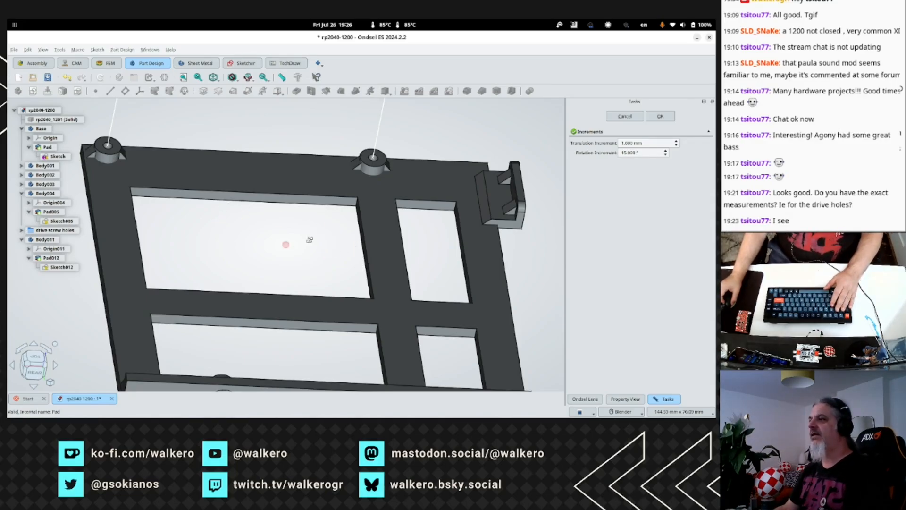
middle_drag(311, 241, 312, 269)
scroll(290, 283, down, 4)
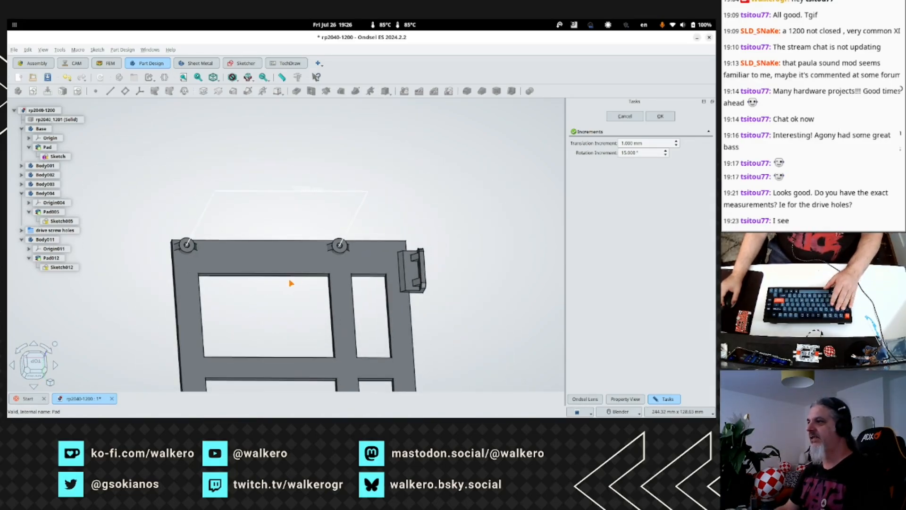
shift+middle_drag(285, 334, 283, 259)
scroll(284, 258, down, 2)
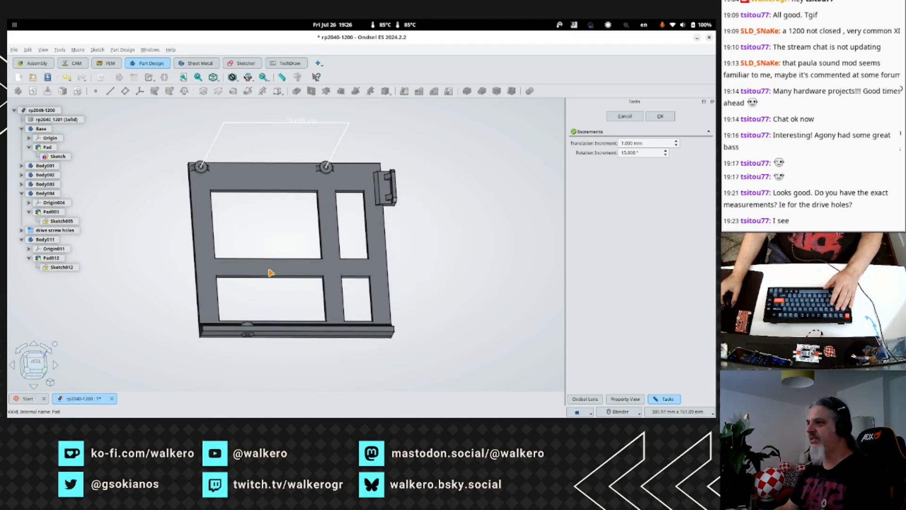
scroll(268, 270, up, 3)
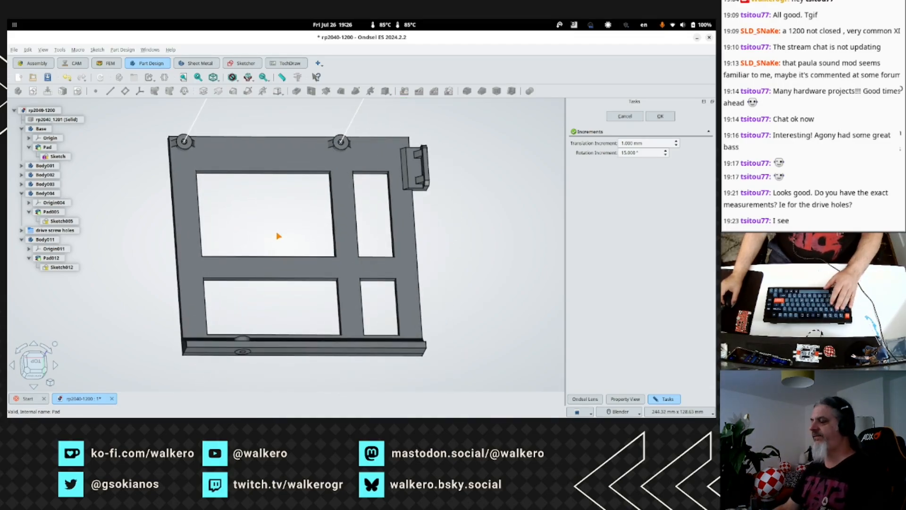
middle_drag(282, 234, 285, 238)
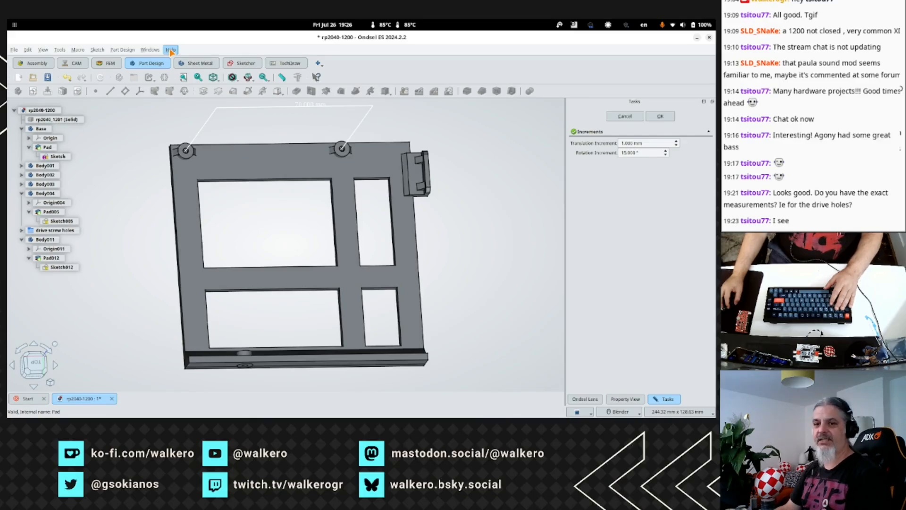
middle_drag(433, 279, 433, 281)
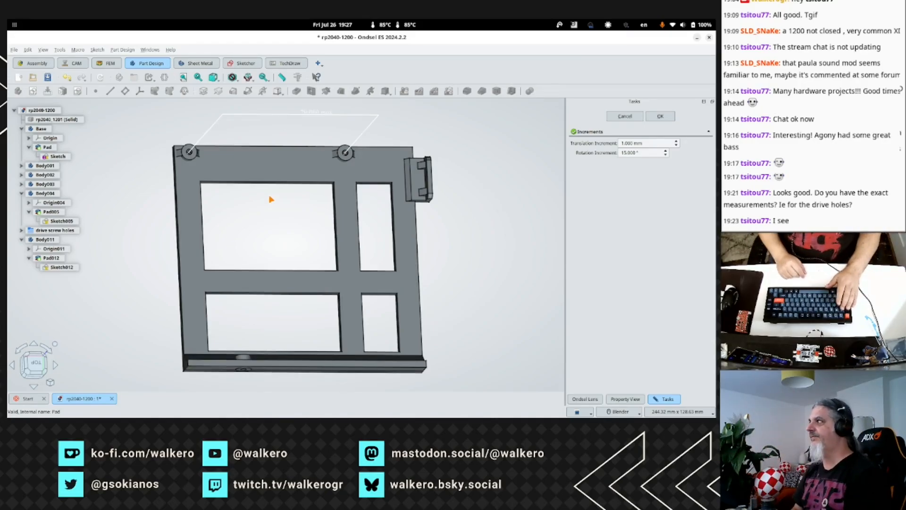
Cancel the solid's transform and examine the frame in the front, top, right and rear standard views.
key(1)
click(624, 116)
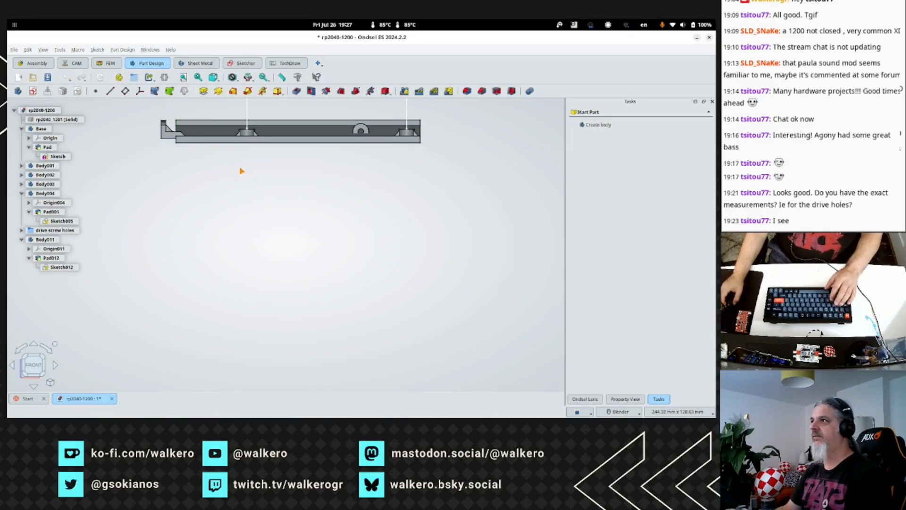
key(2)
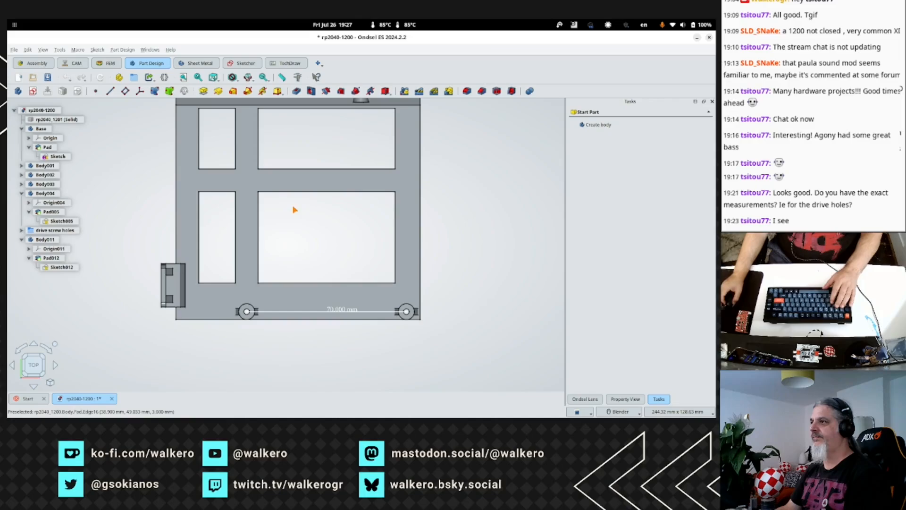
shift+middle_drag(311, 218, 325, 258)
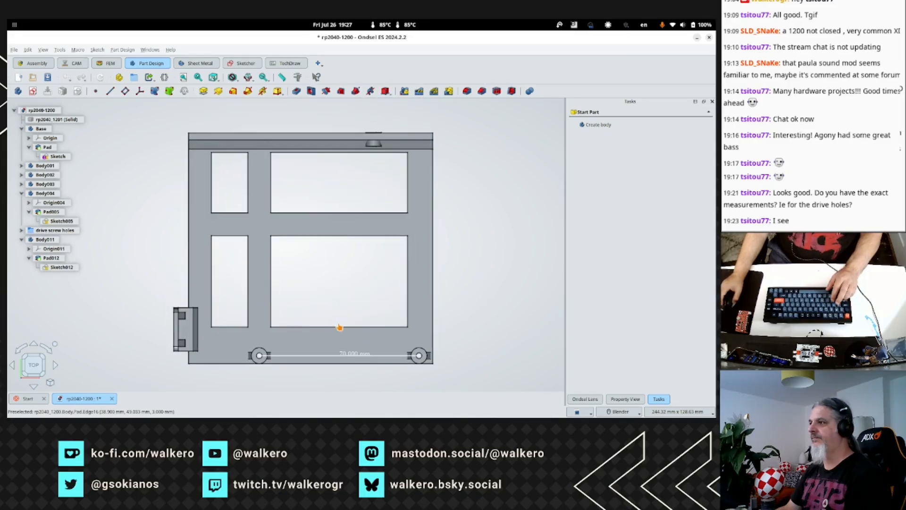
key(3)
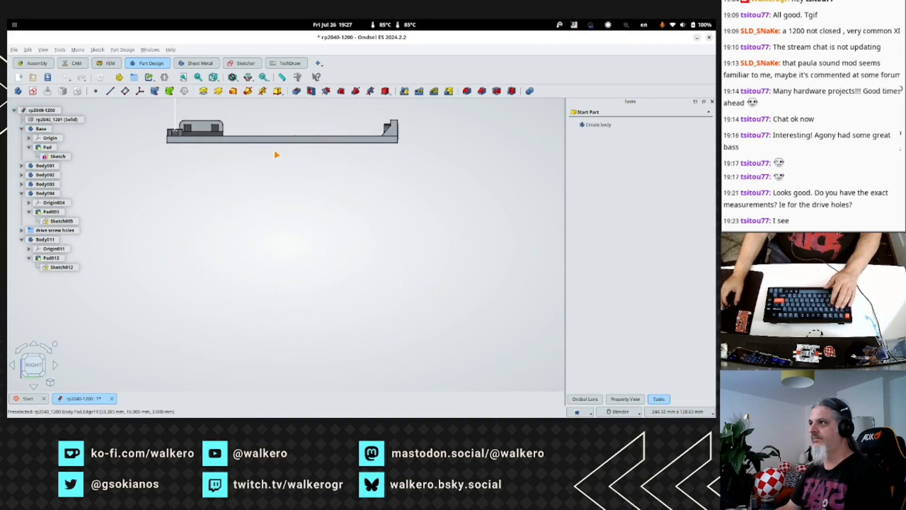
shift+middle_drag(273, 149, 324, 259)
key(1)
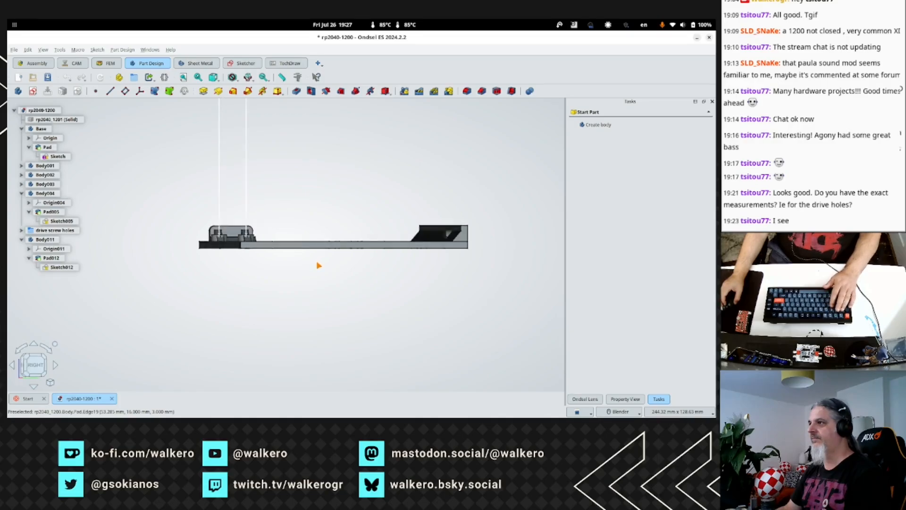
key(2)
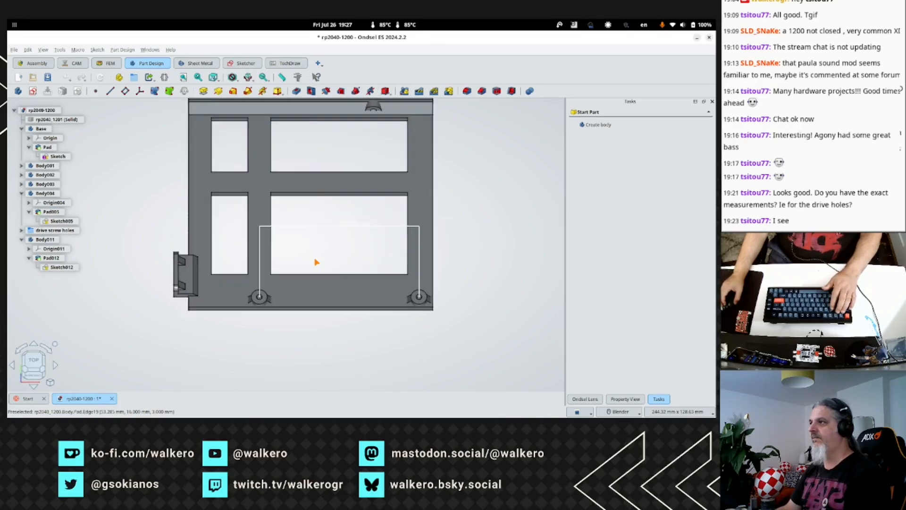
key(4)
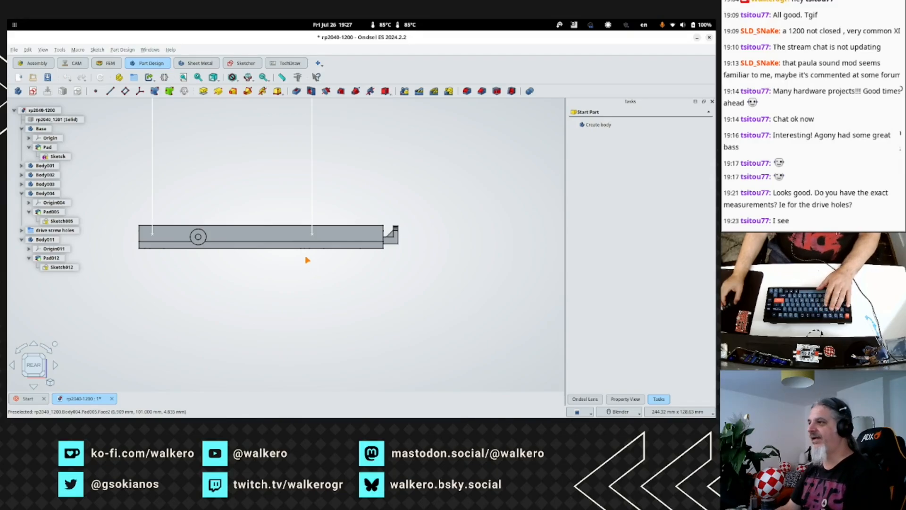
Compare the frame's right, front and top standard views again, finishing with the whole frame in top view.
key(3)
key(1)
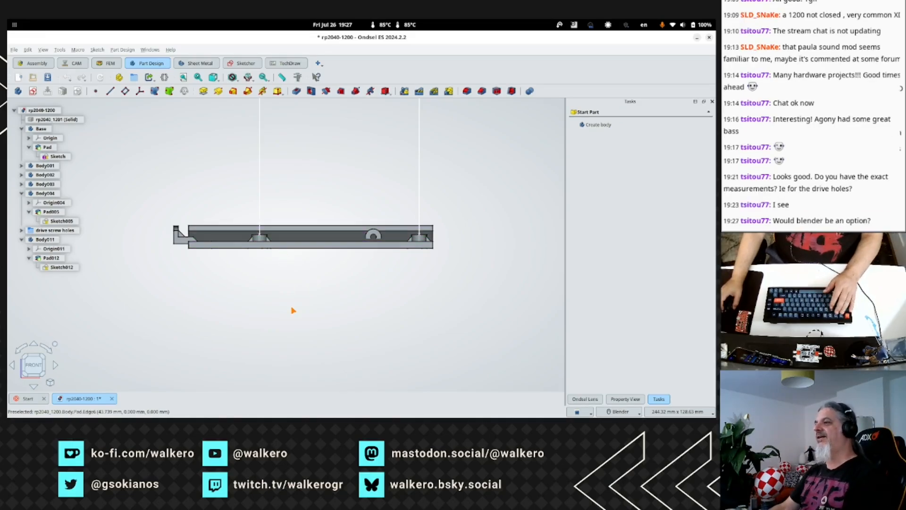
key(2)
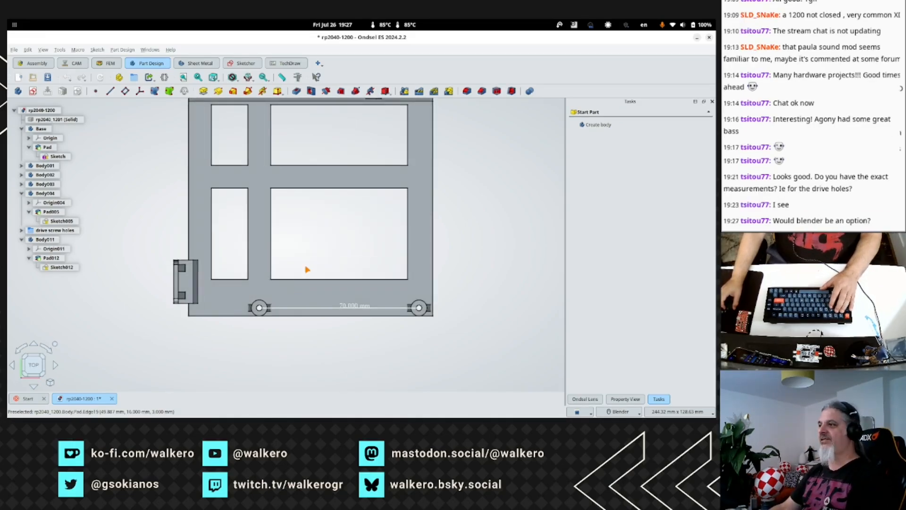
middle_drag(326, 241, 323, 263)
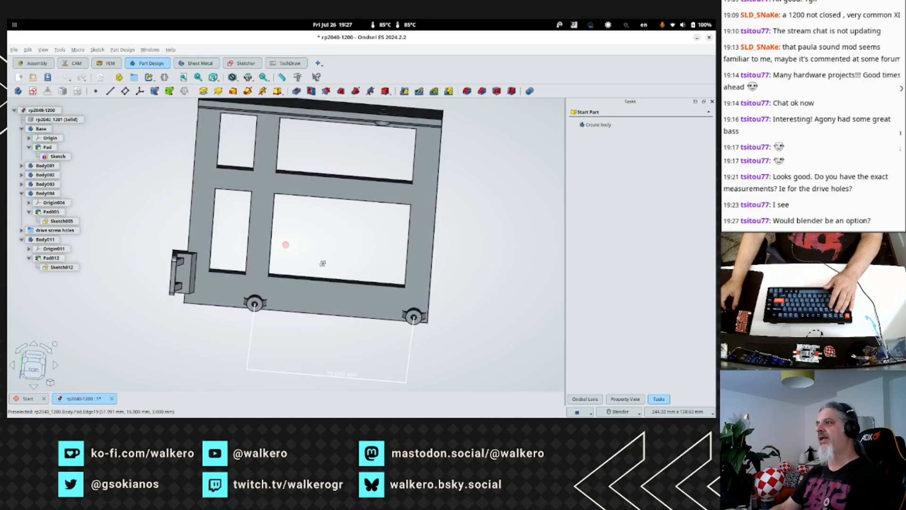
key(2)
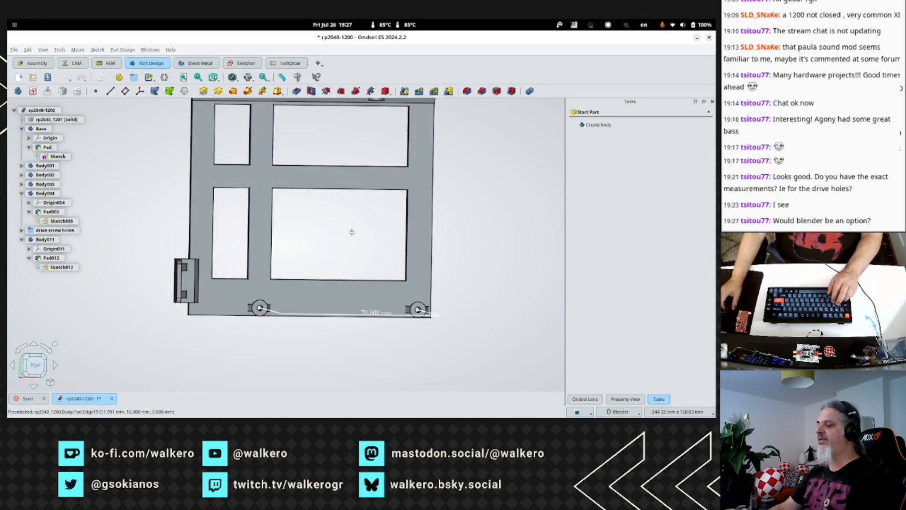
shift+middle_drag(351, 232, 354, 277)
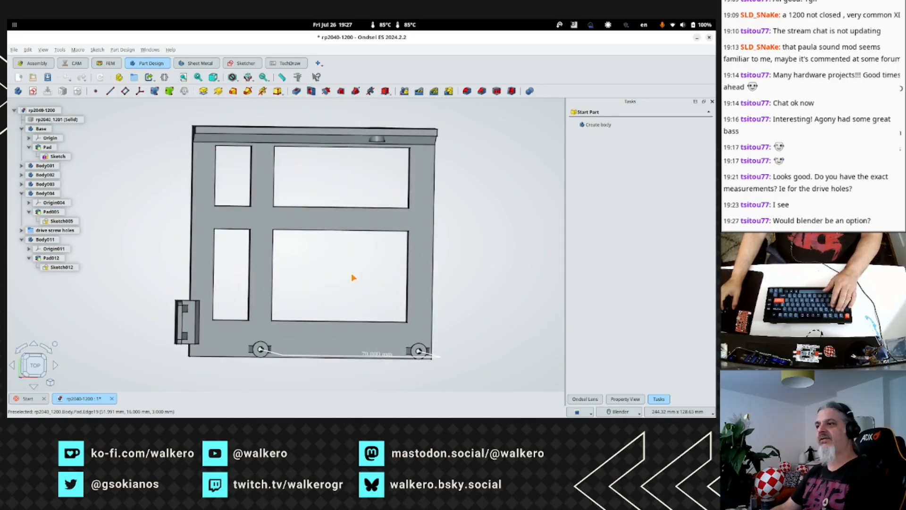
key(1)
key(2)
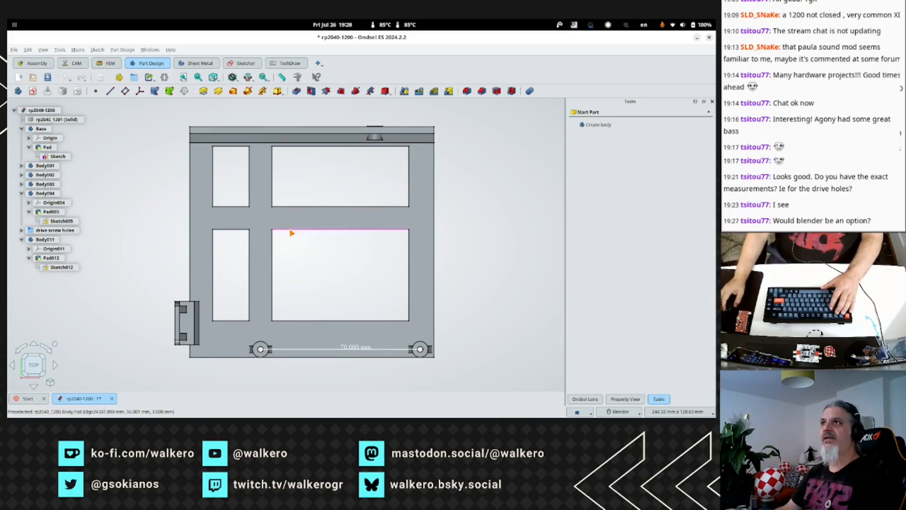
Check the file type offered for saving the document under a new name, and cancel the save.
click(13, 49)
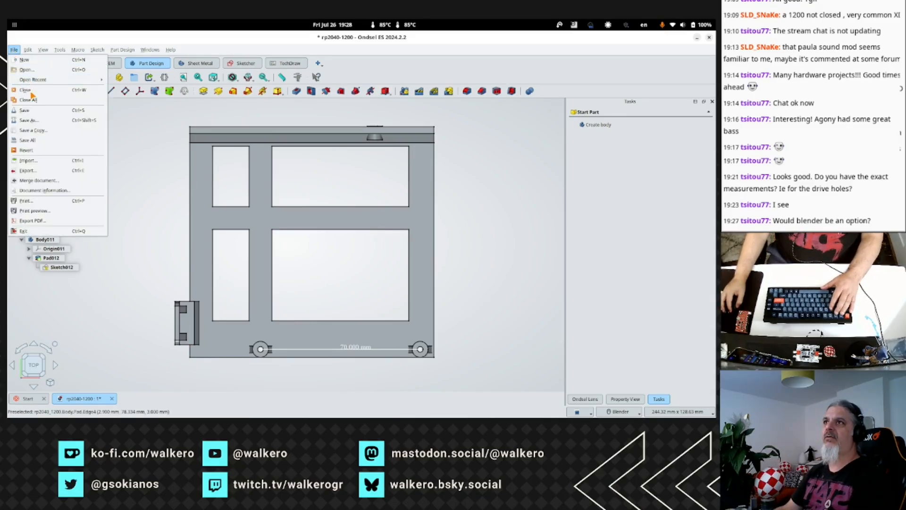
click(43, 122)
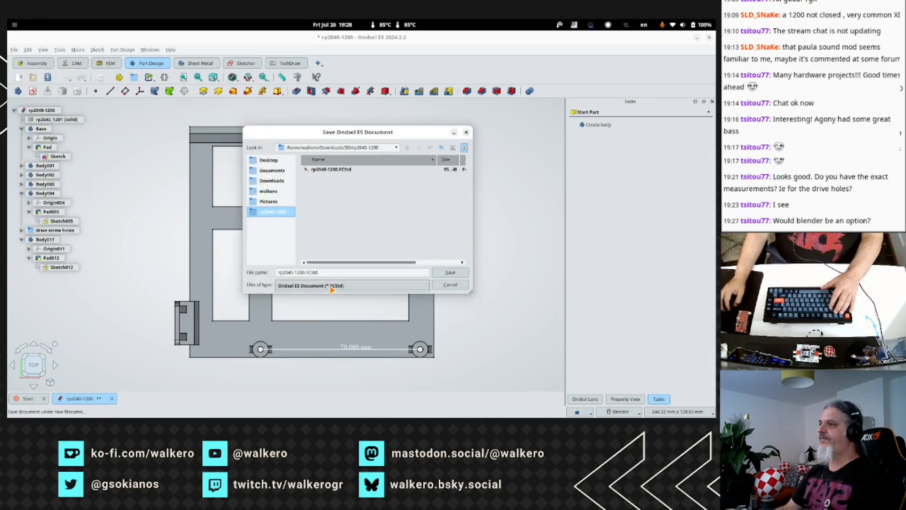
click(448, 284)
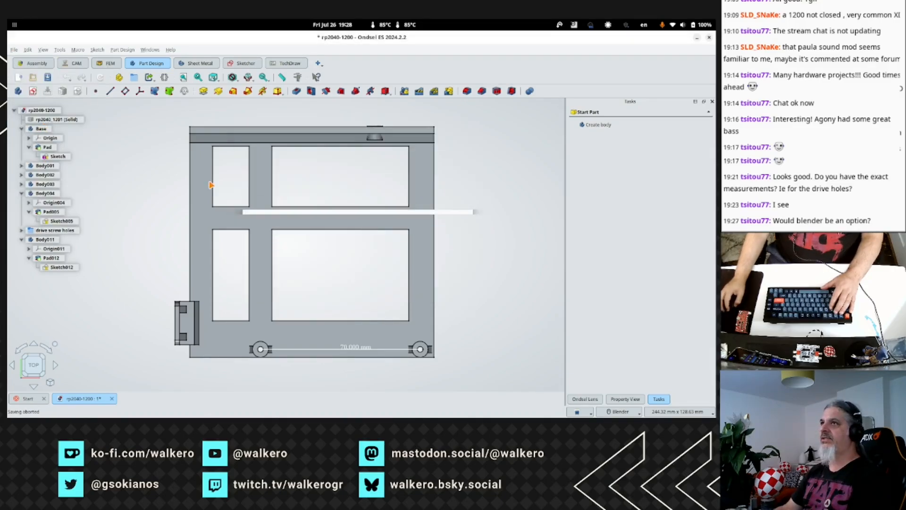
Try to export the model, once with nothing selected and once with the top-level rp2040-1200 item selected.
click(15, 50)
click(29, 175)
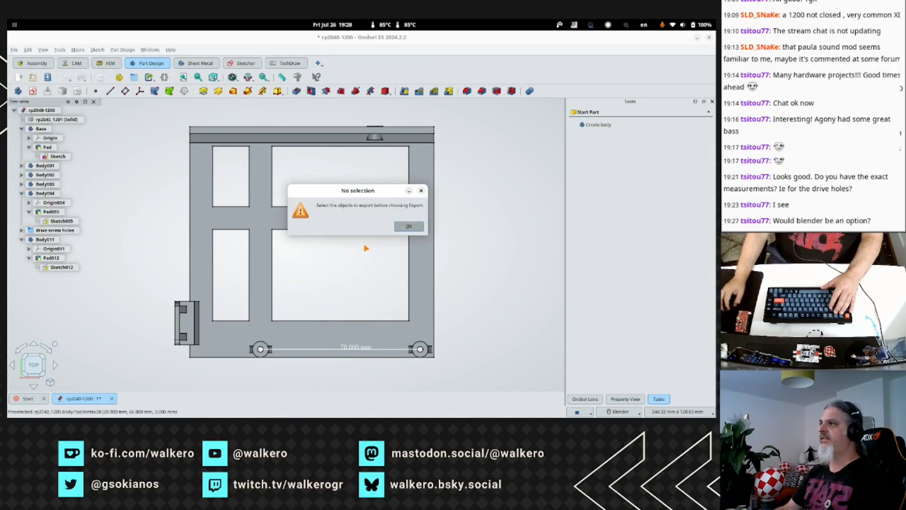
click(409, 226)
click(43, 111)
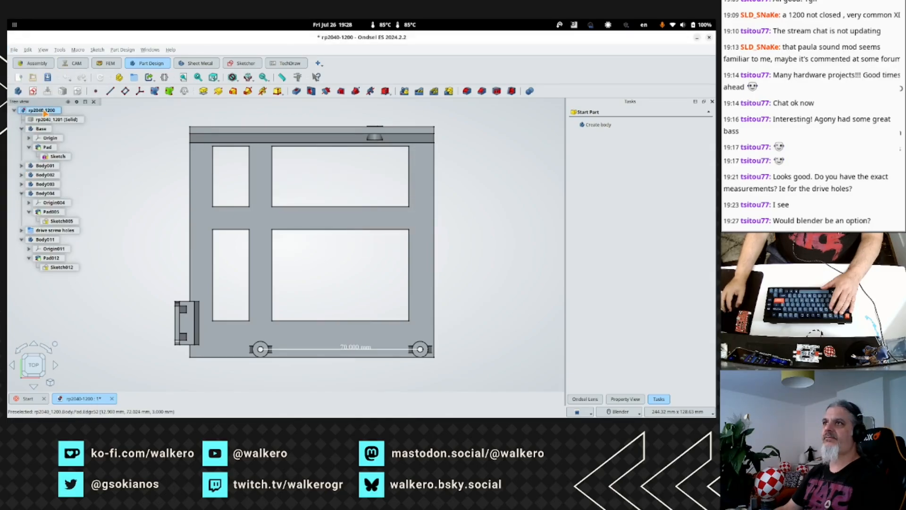
click(15, 51)
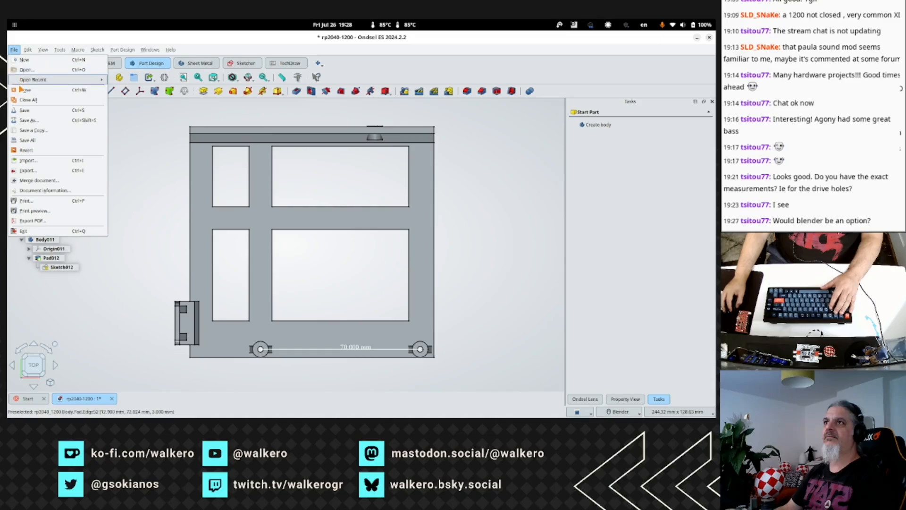
click(35, 172)
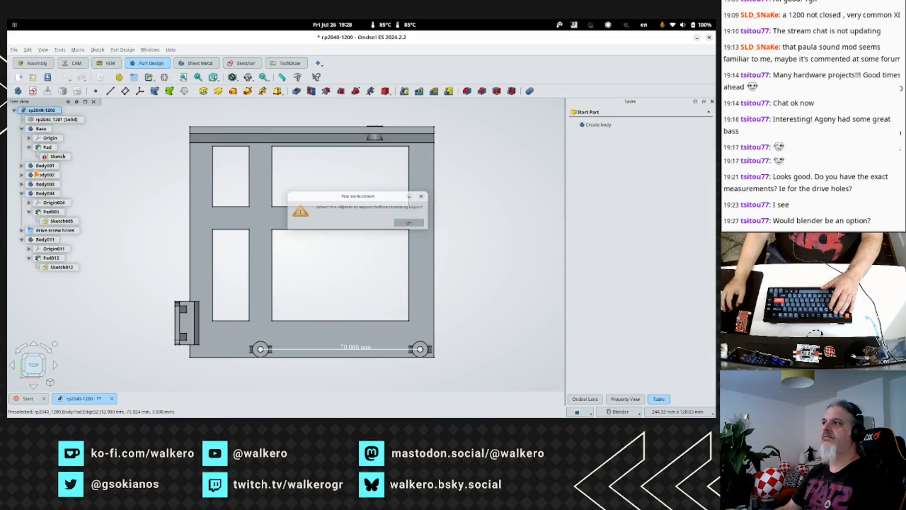
click(412, 227)
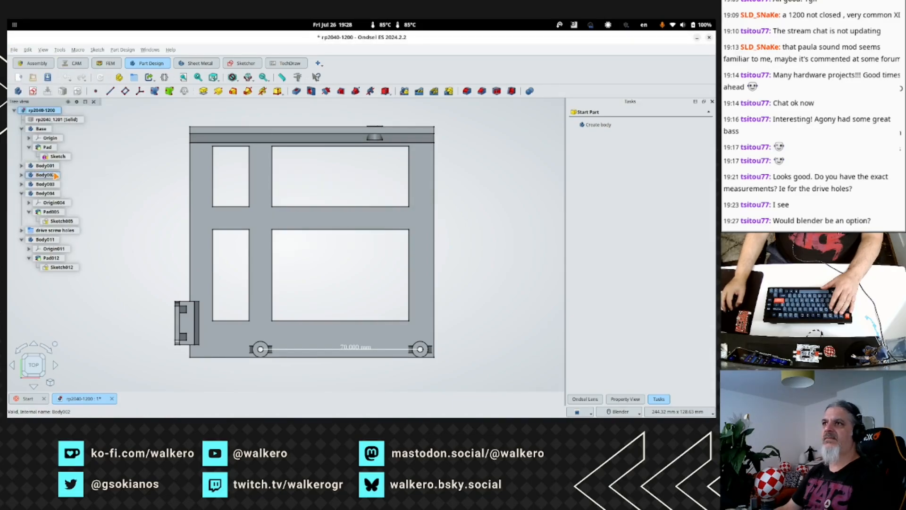
Open the export of the Base body, examine the available file formats and cancel the export.
click(42, 129)
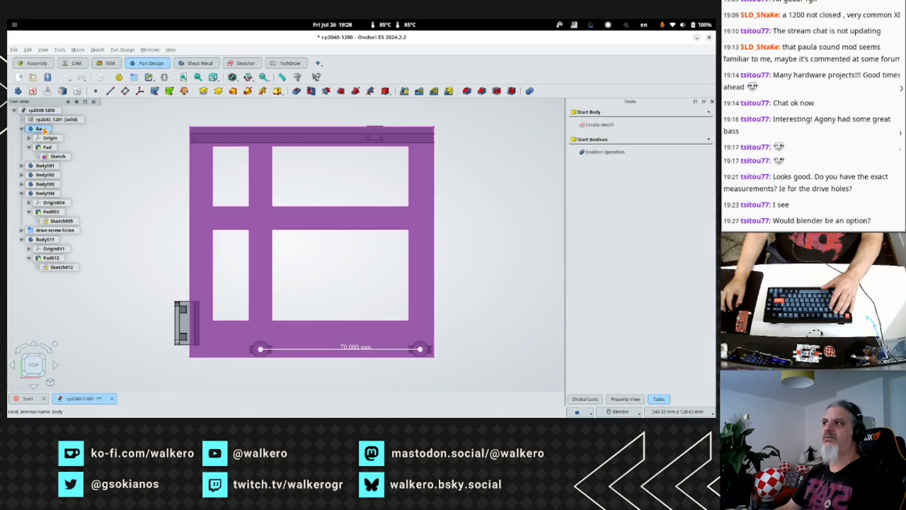
click(13, 50)
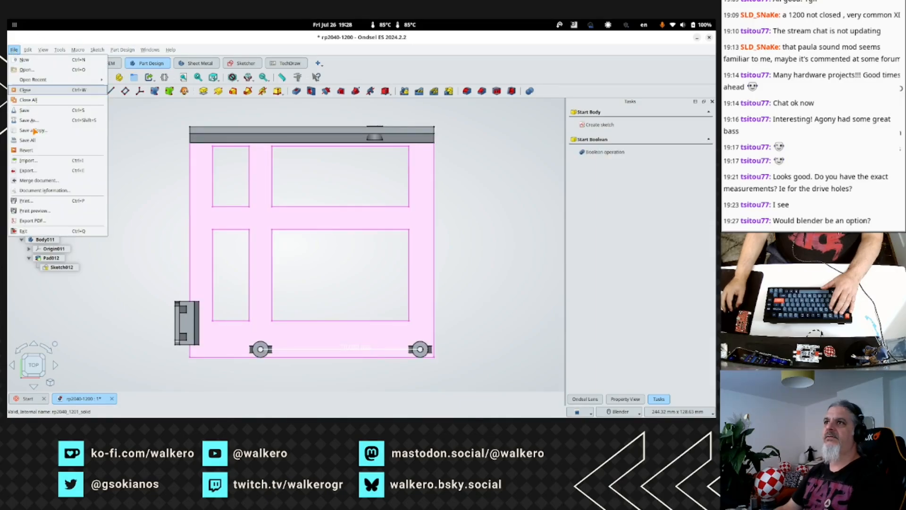
click(33, 171)
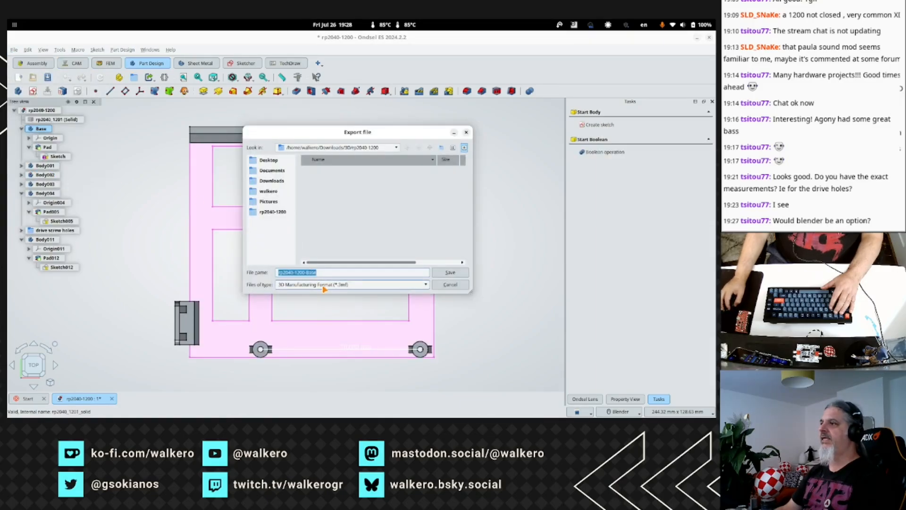
click(351, 285)
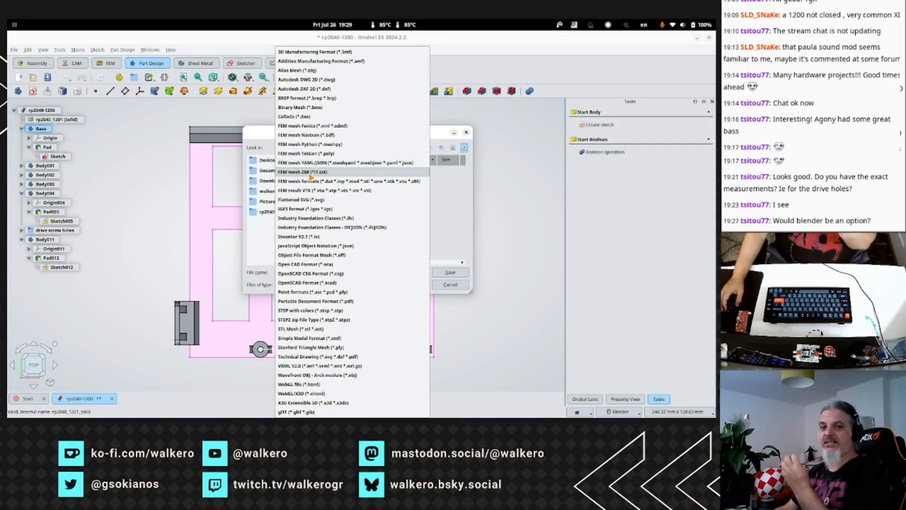
click(271, 275)
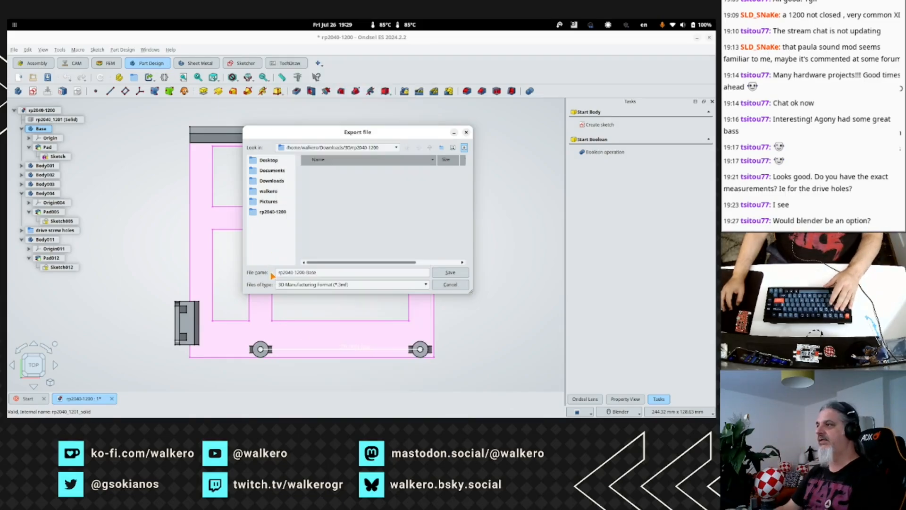
click(447, 284)
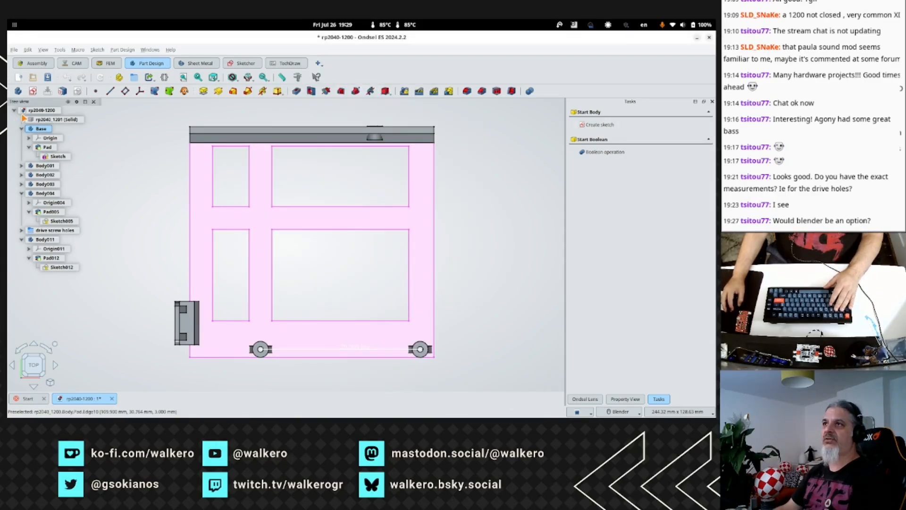
Show the rp2040_1201 solid to compare it with the frame, and hide it again with the whole frame in view.
click(30, 121)
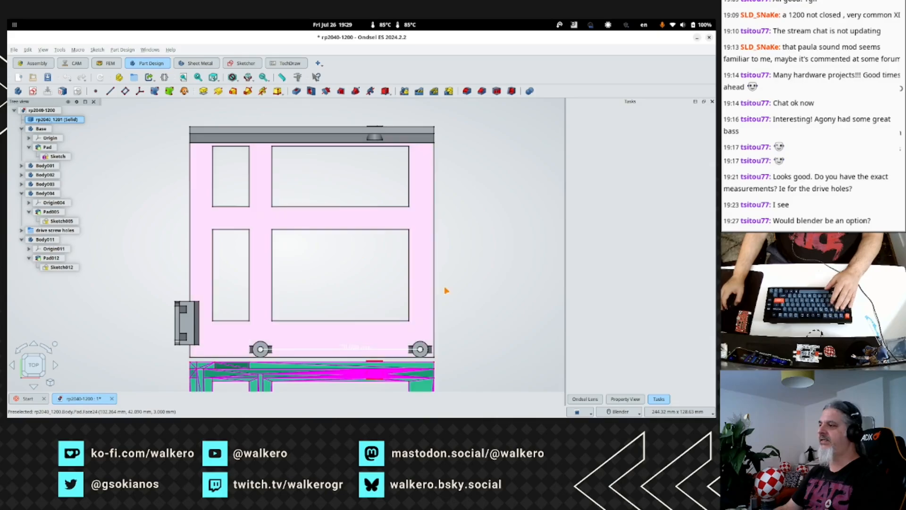
shift+middle_drag(482, 357, 480, 196)
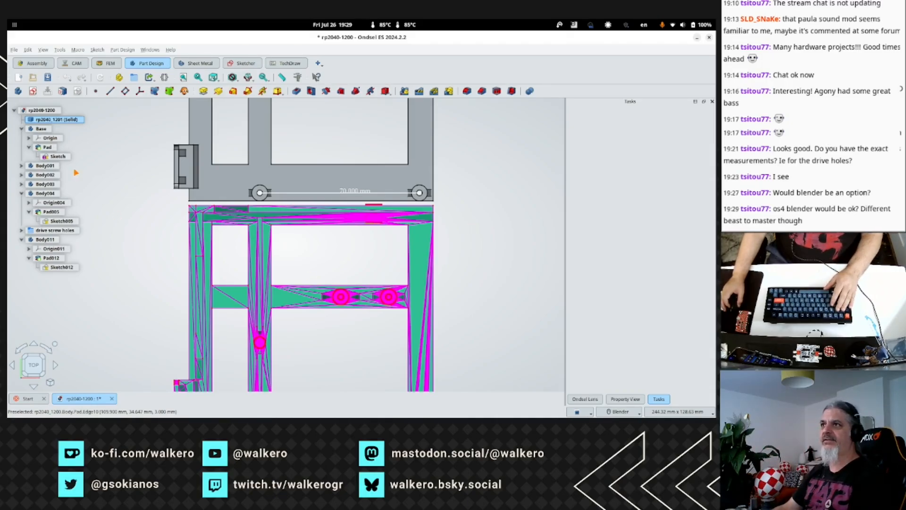
key(space)
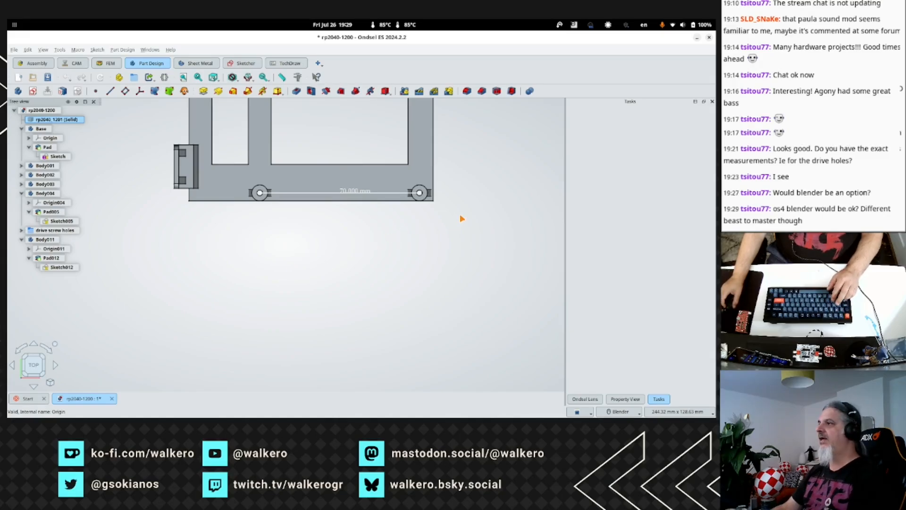
shift+middle_drag(462, 218, 454, 369)
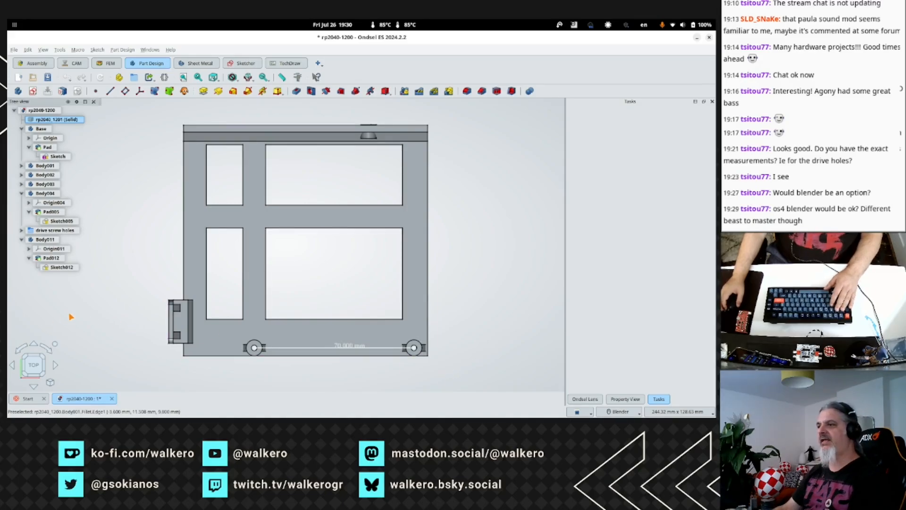
mouse_move(155, 257)
shift+middle_down()
mouse_move(163, 268)
mouse_move(166, 260)
shift+middle_up()
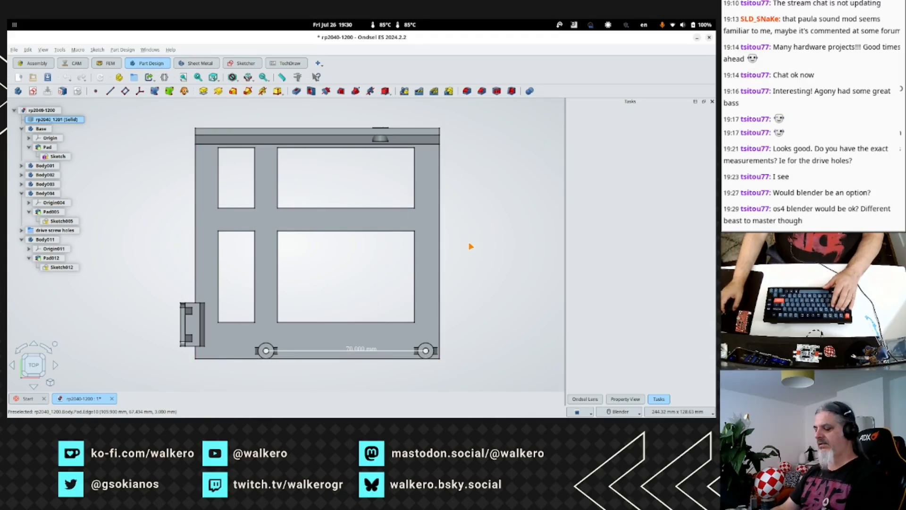
Examine the frame from the rear, select its rear wall face to identify its pad, and return to the top view.
key(1)
key(4)
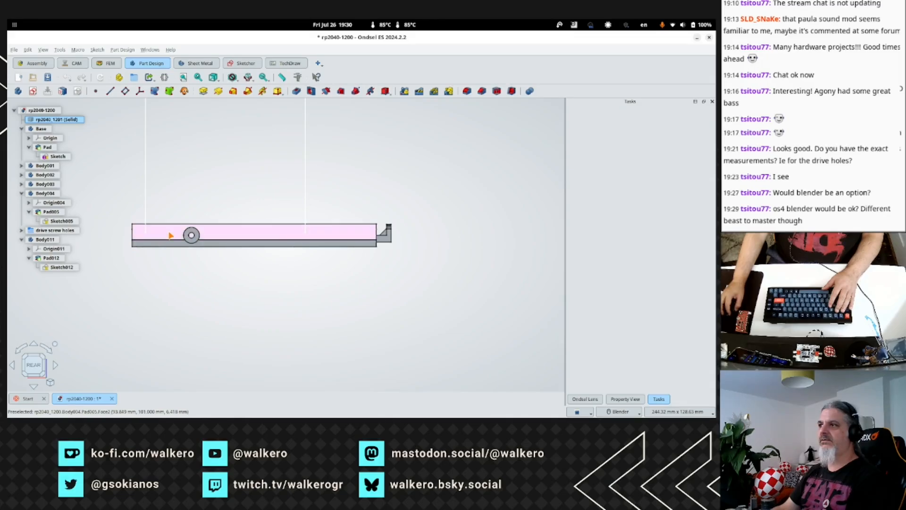
click(170, 235)
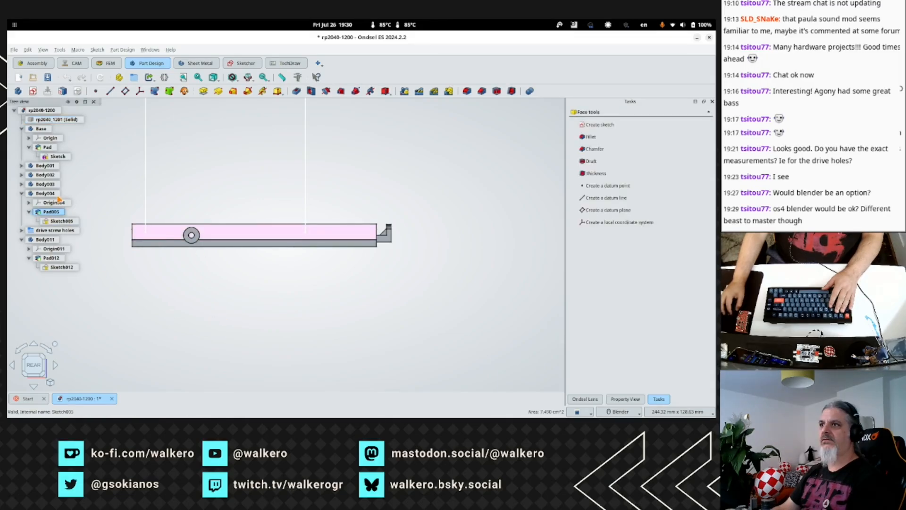
key(2)
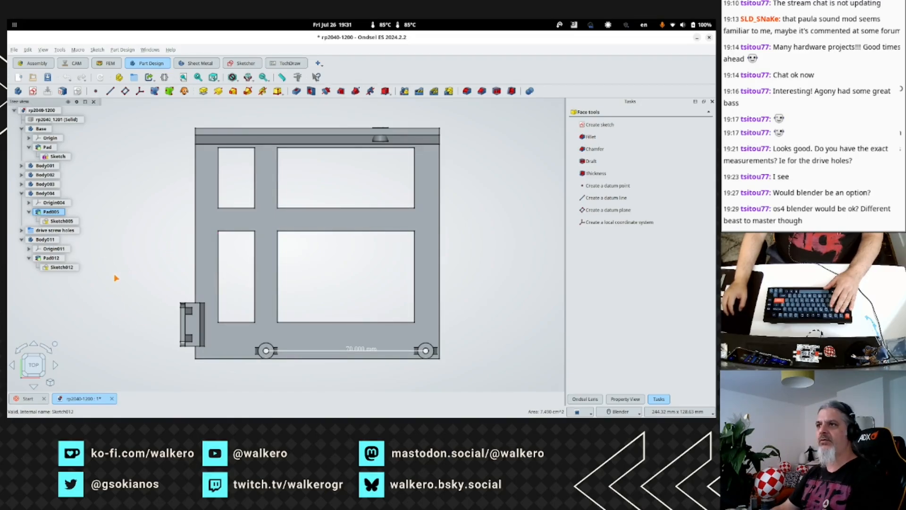
Collapse Body011 and identify the left drive screw mount within the drive screw holes group, leaving that group collapsed.
click(22, 239)
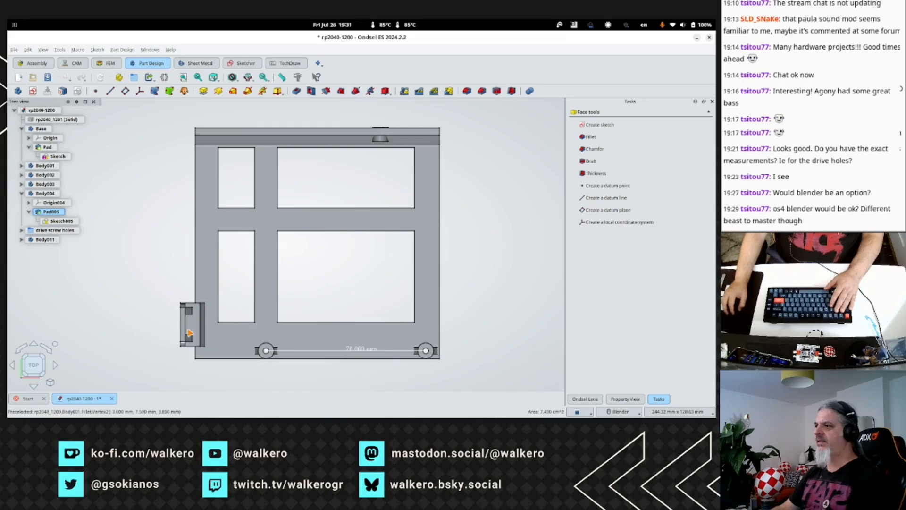
click(267, 358)
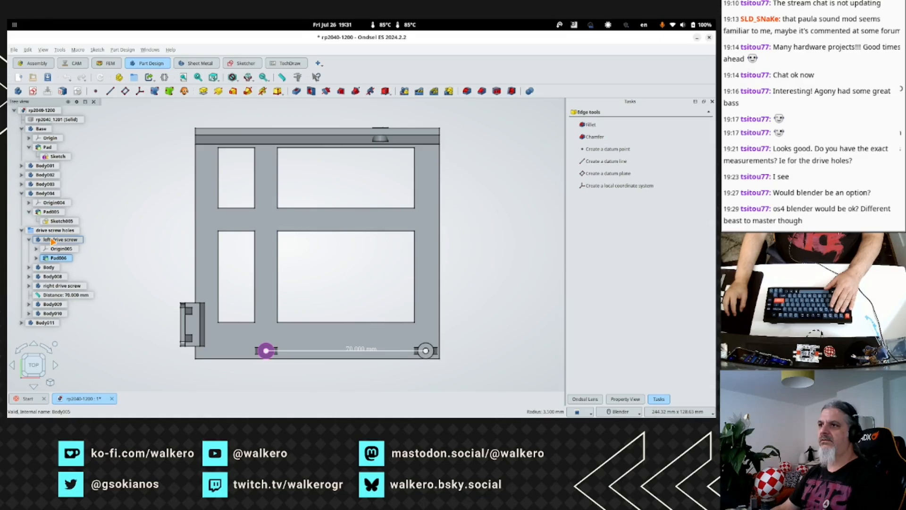
click(22, 231)
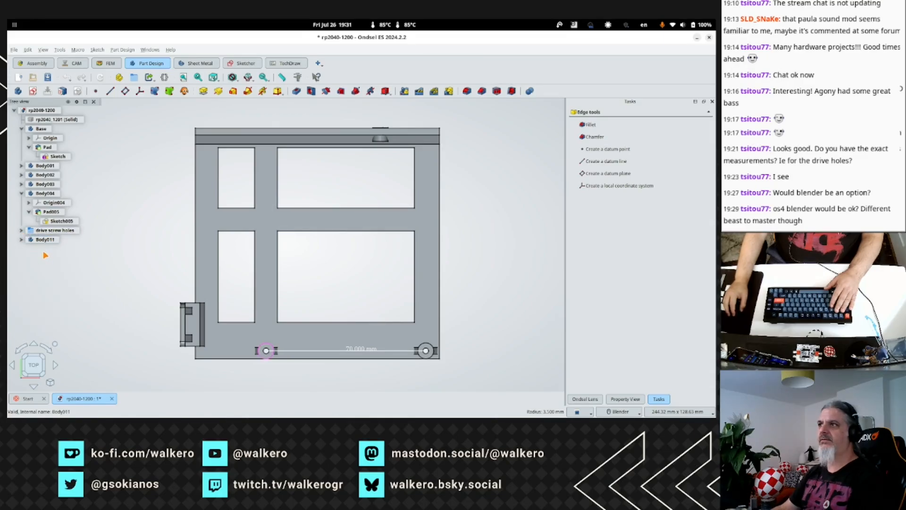
Create a new body in the rp2040-1200 part.
click(42, 110)
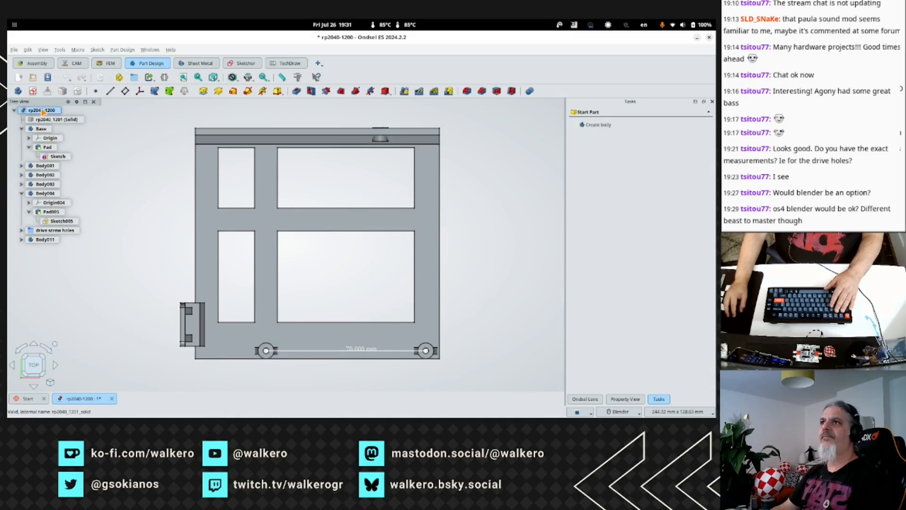
click(18, 91)
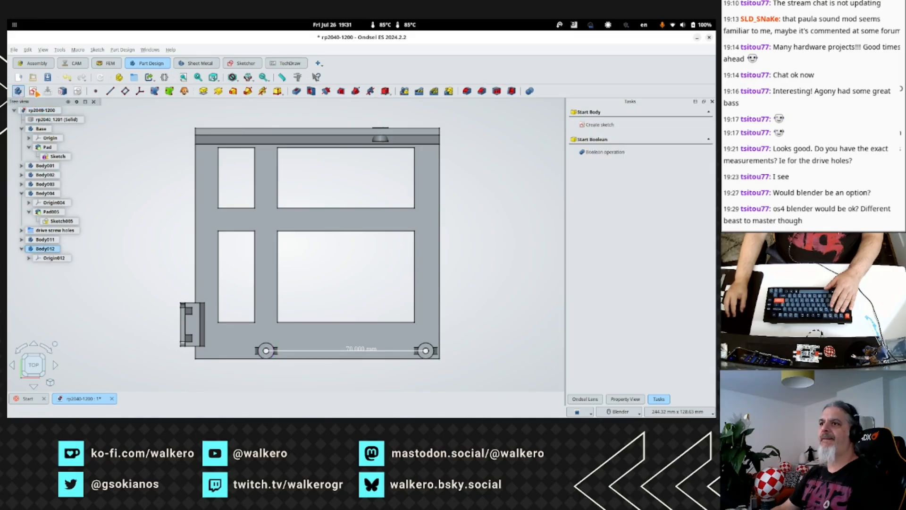
right_click(53, 251)
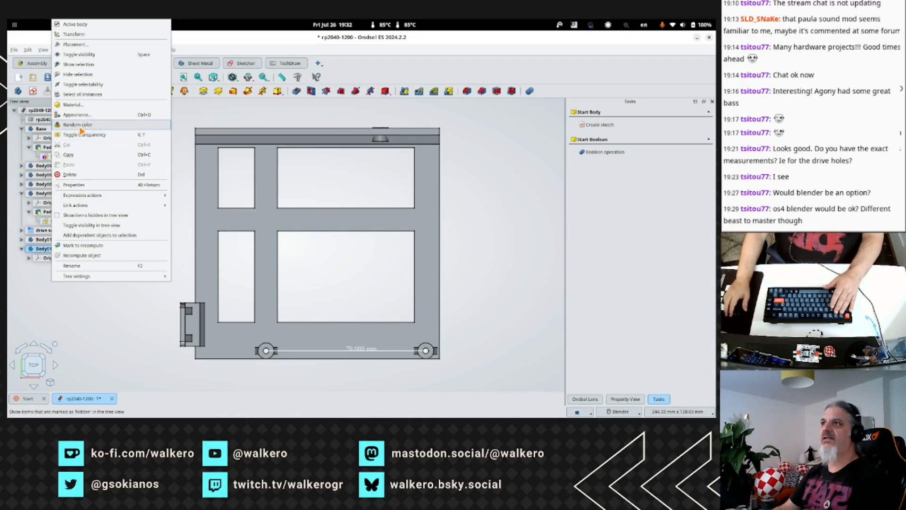
click(184, 106)
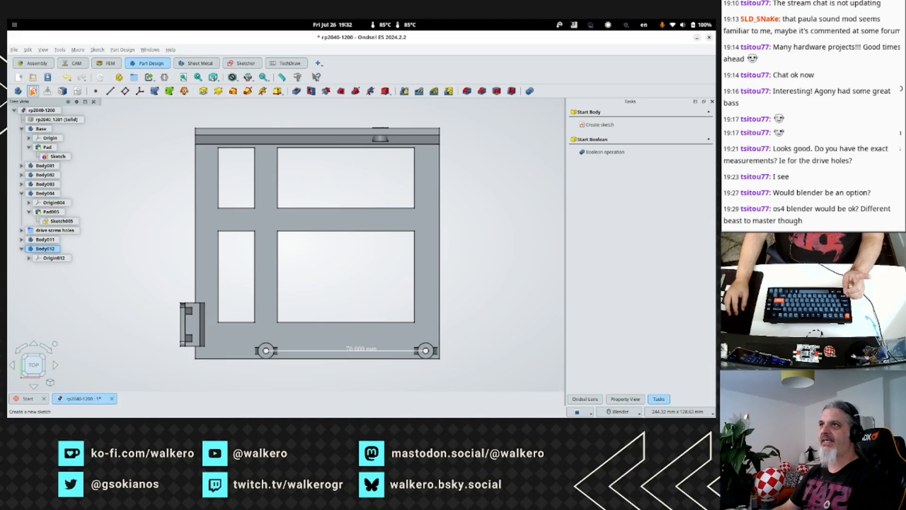
Start a sketch on the new body's XY plane and save the document.
click(33, 91)
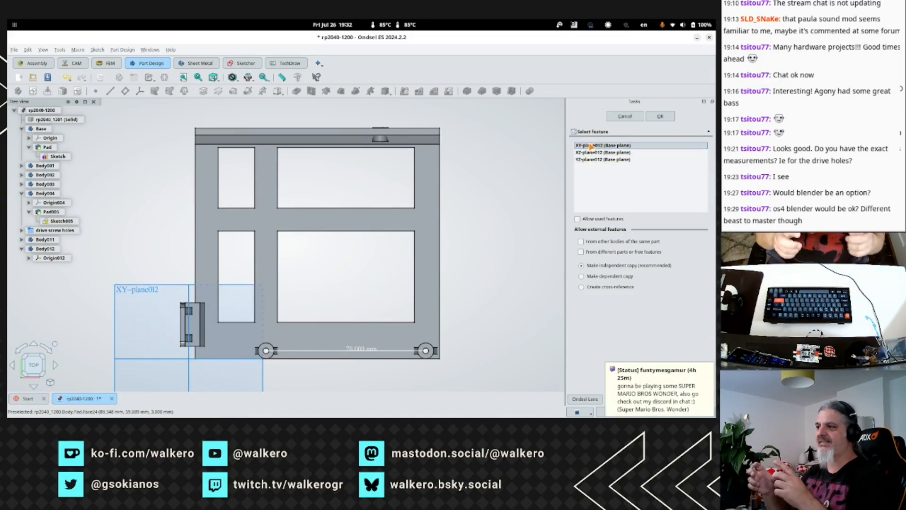
click(140, 289)
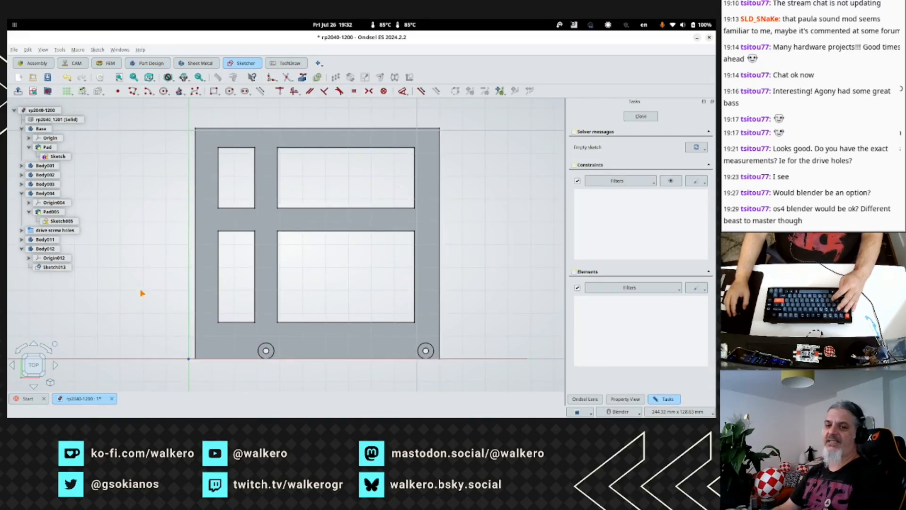
key(ctrl+s)
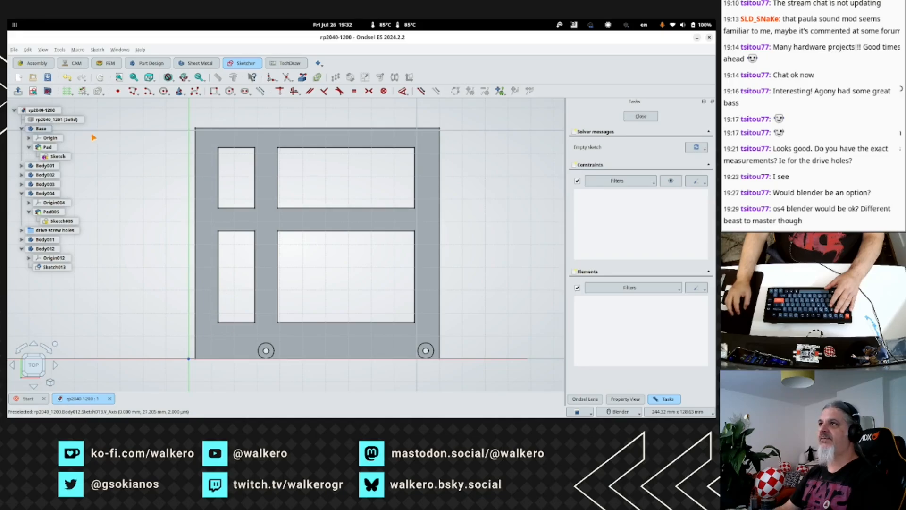
Sketch a circle with a 20 mm radius near the frame's lower-left corner, centred beside the narrow cutout.
click(163, 91)
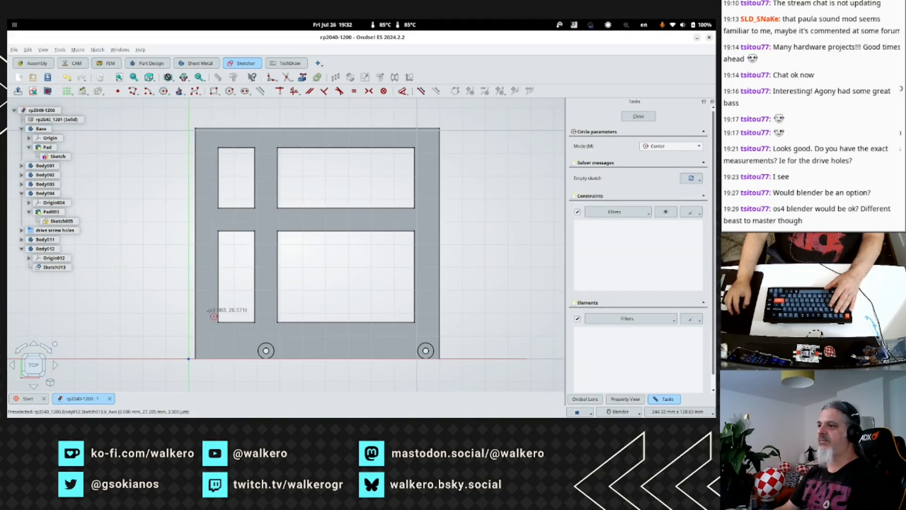
click(209, 312)
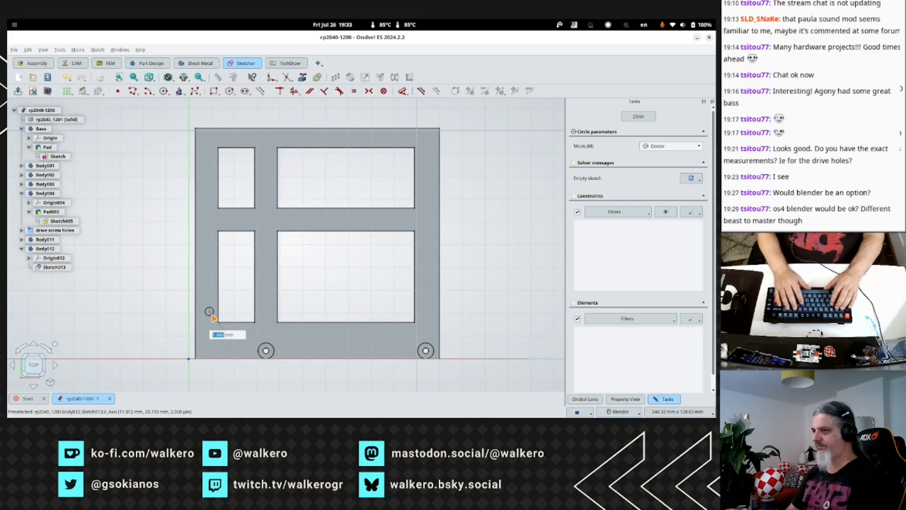
text(20)
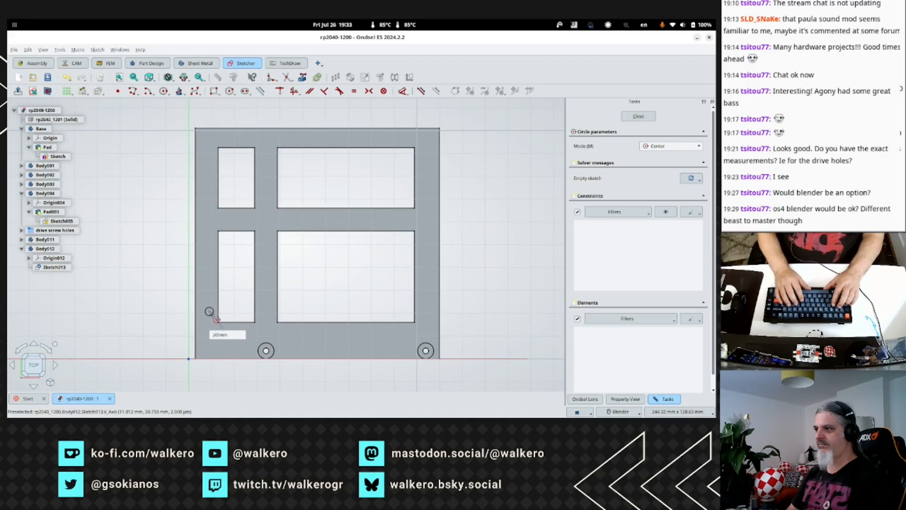
key(Return)
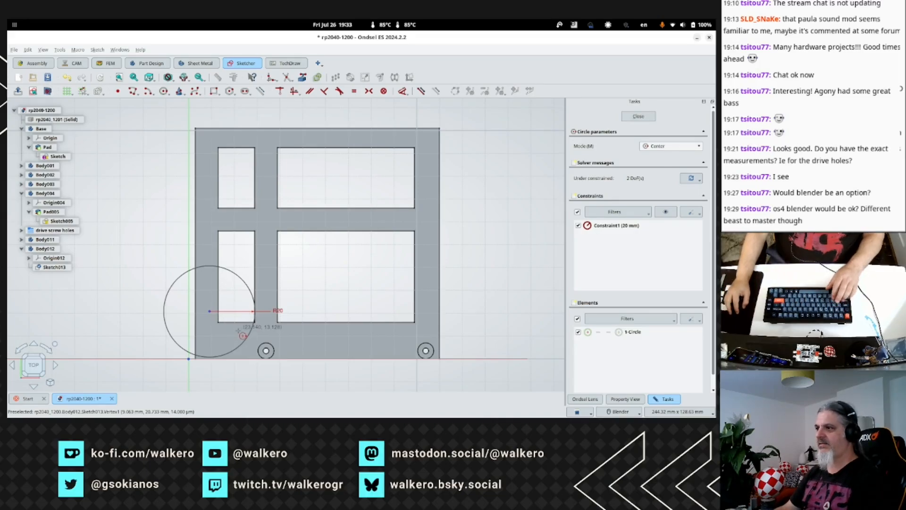
key(Escape)
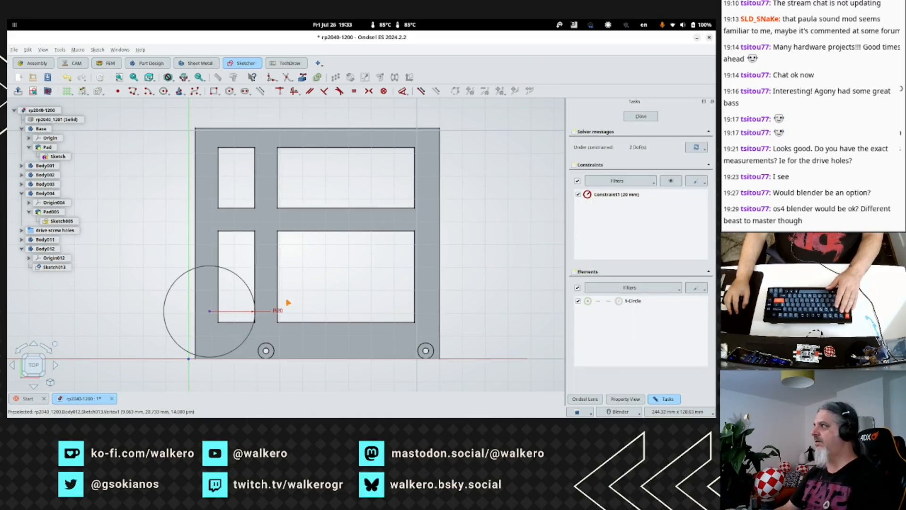
Set the new circle's radius to 2 mm and close the sketch.
double_click(607, 197)
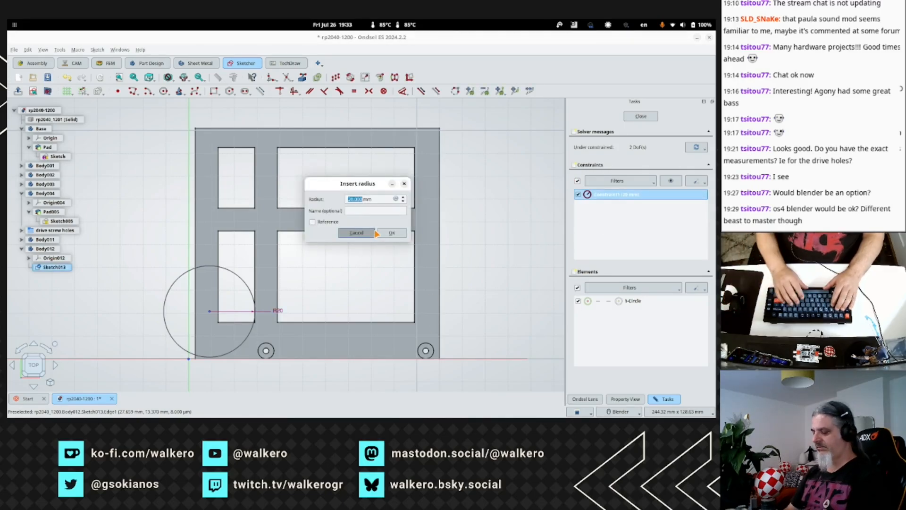
click(376, 233)
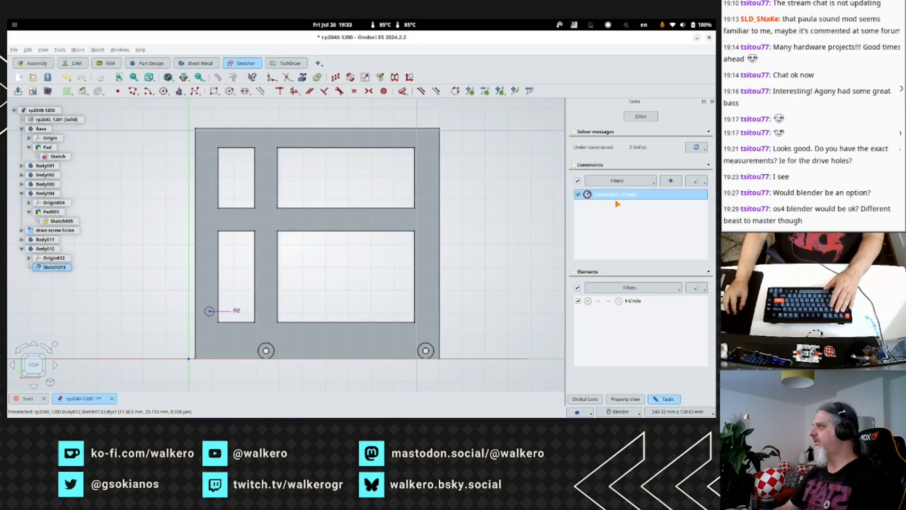
click(640, 118)
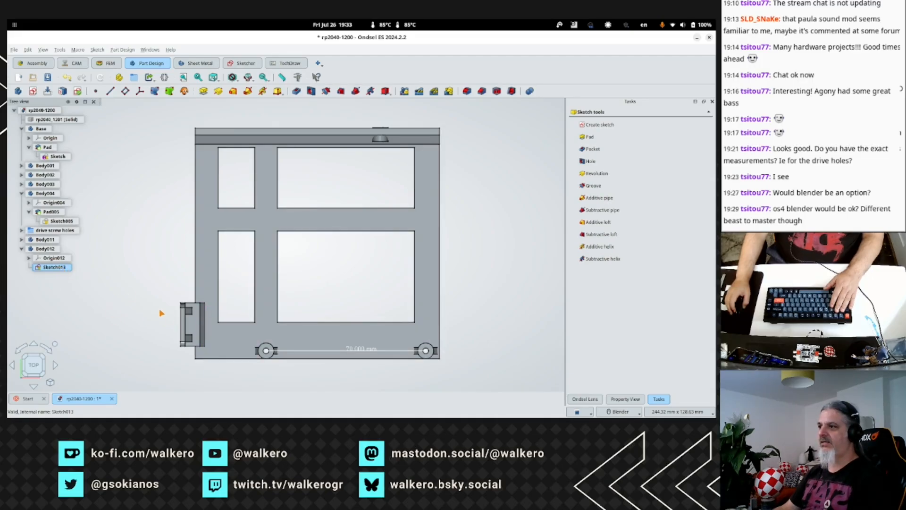
mouse_move(162, 312)
middle_down()
mouse_move(183, 227)
mouse_move(292, 189)
mouse_move(357, 175)
mouse_move(391, 179)
middle_up()
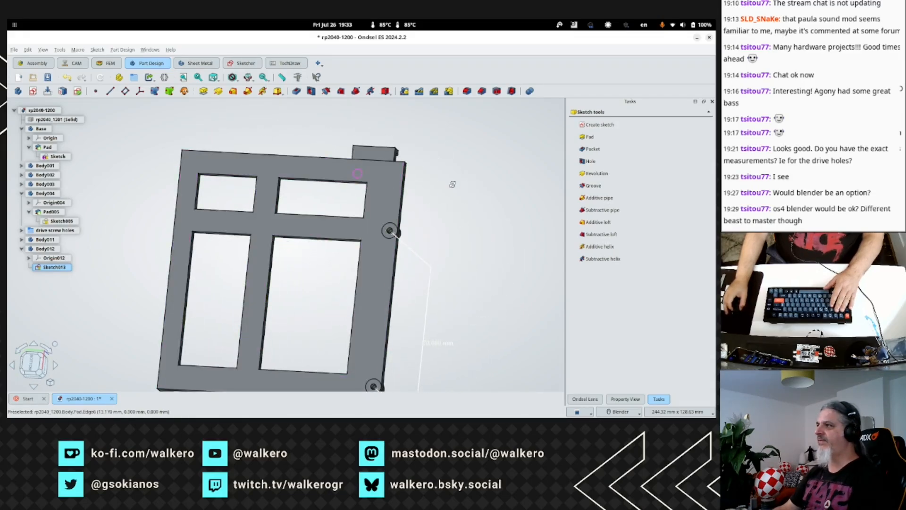
middle_drag(452, 184, 240, 268)
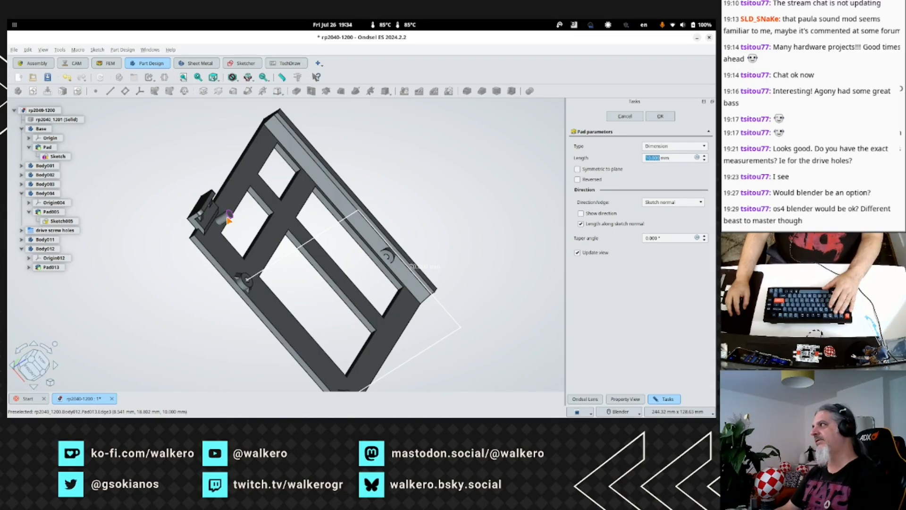
click(622, 117)
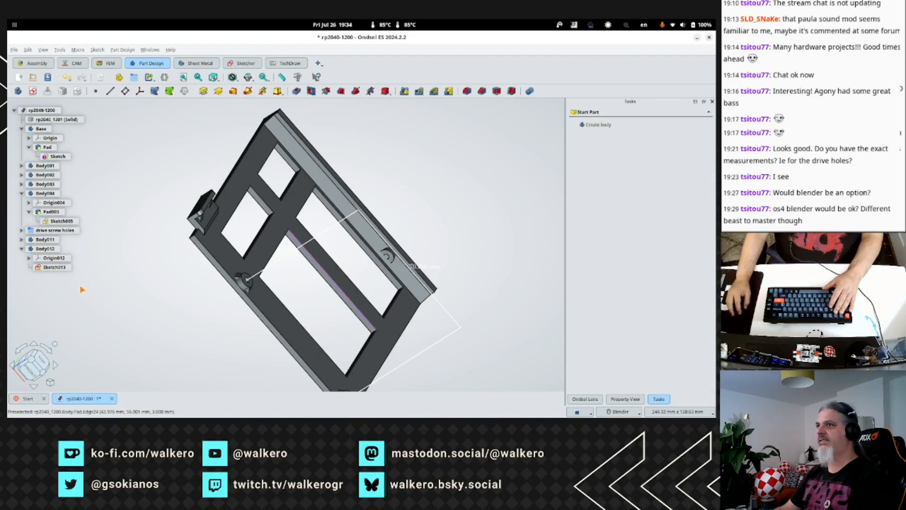
Reopen the new body's sketch, set the circle's radius to 4 mm, and close it.
double_click(59, 266)
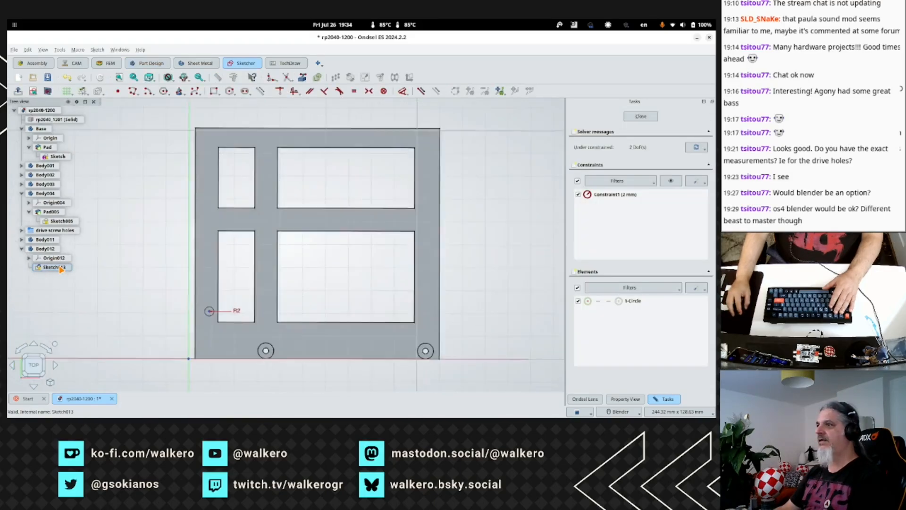
double_click(627, 197)
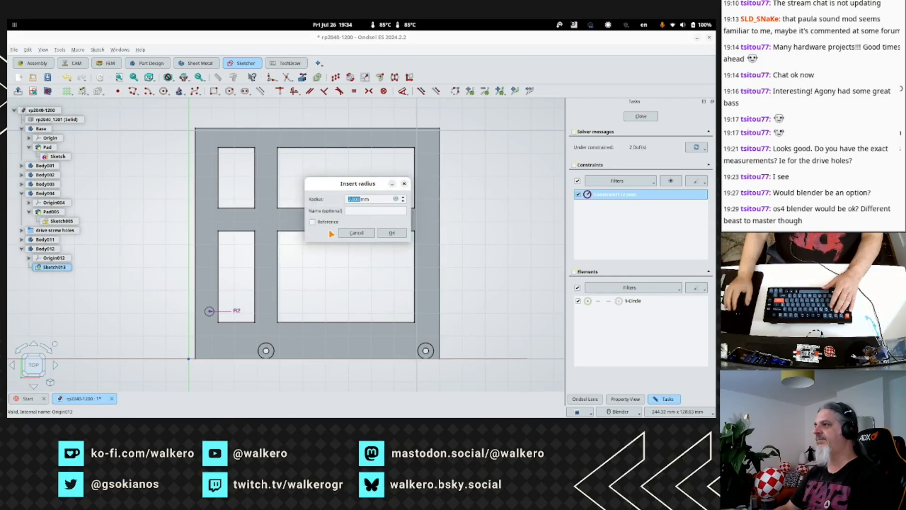
text(4)
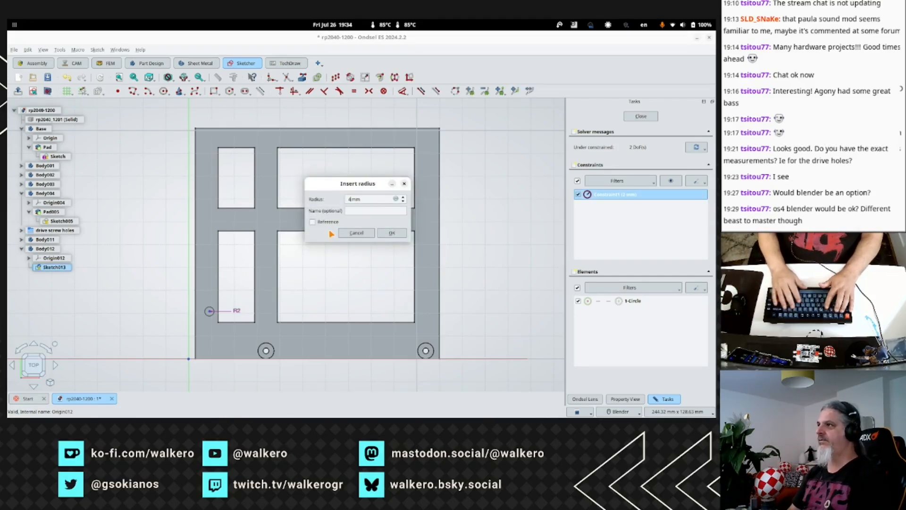
click(404, 233)
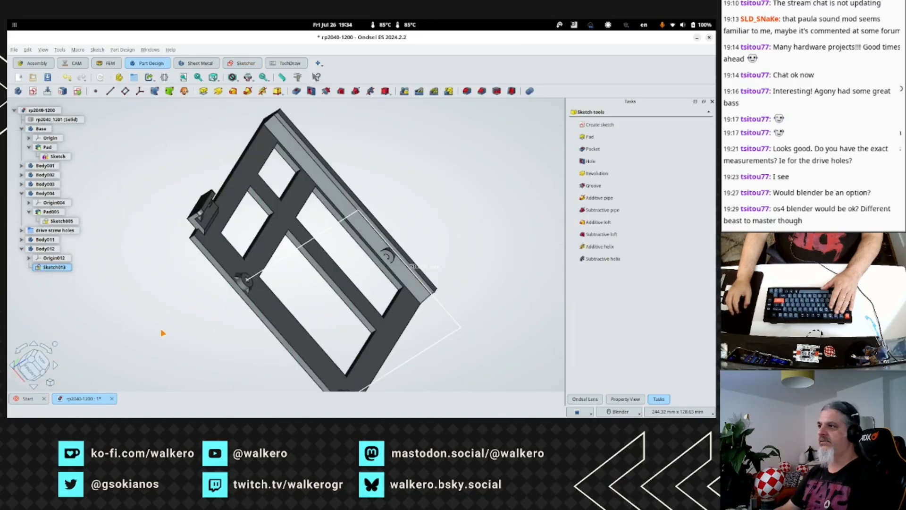
Inspect the left drive screw mount and check the circle radii in its pad's sketch, leaving that sketch unchanged.
middle_drag(181, 267, 222, 214)
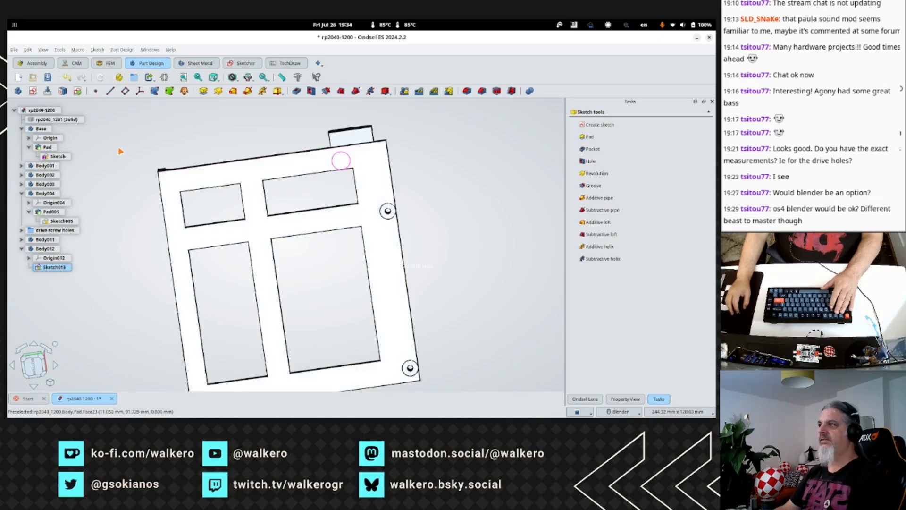
click(388, 219)
double_click(389, 221)
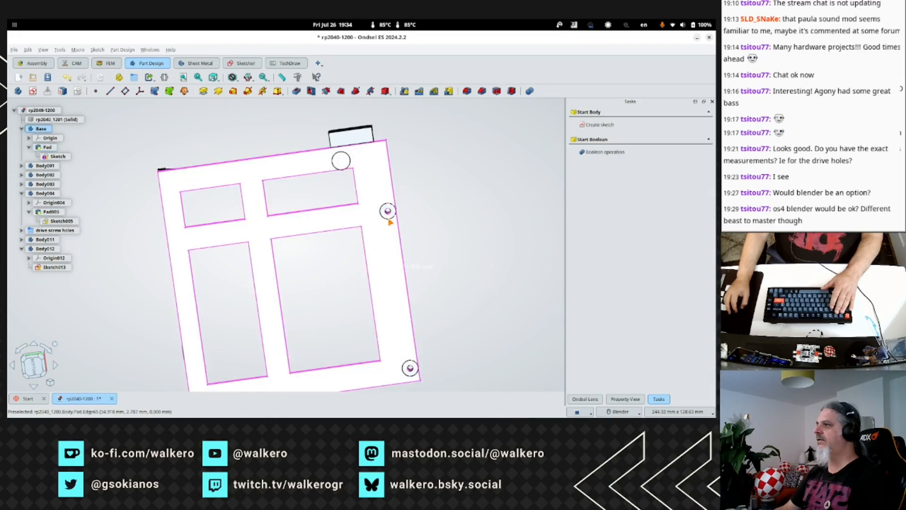
scroll(391, 219, up, 10)
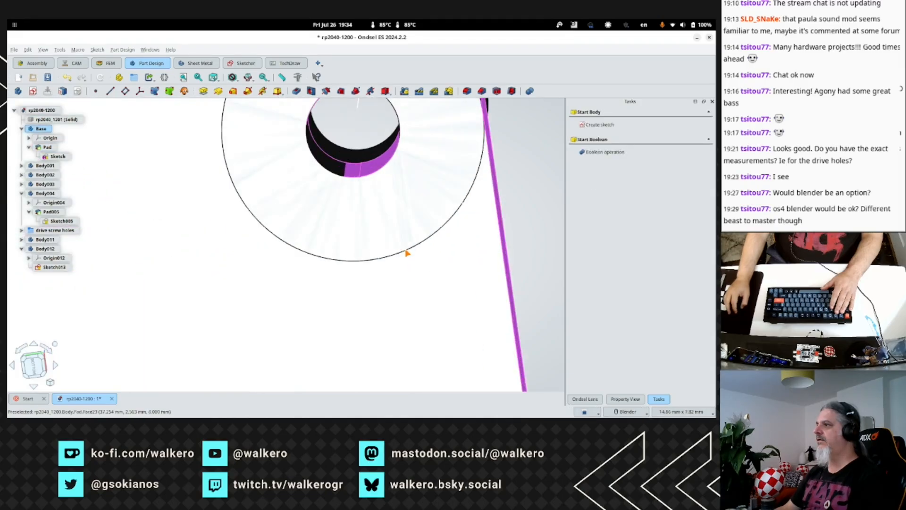
click(405, 253)
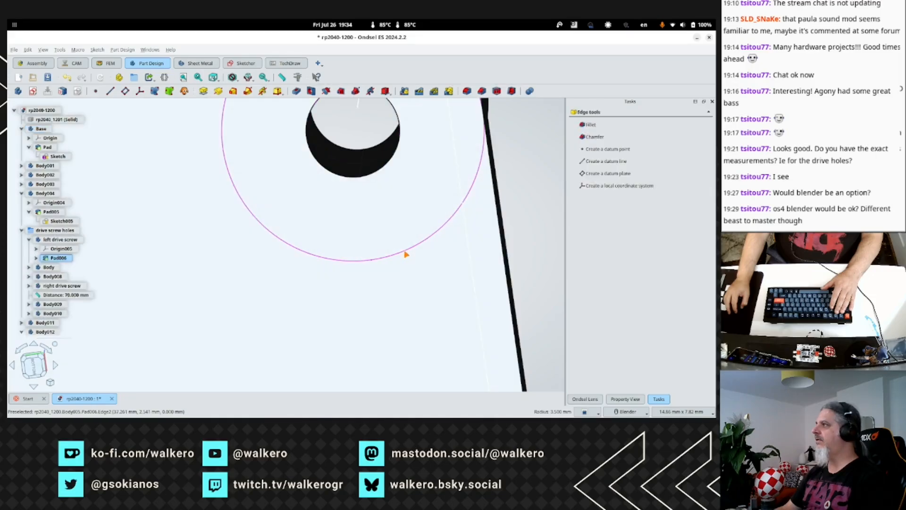
click(36, 258)
click(68, 267)
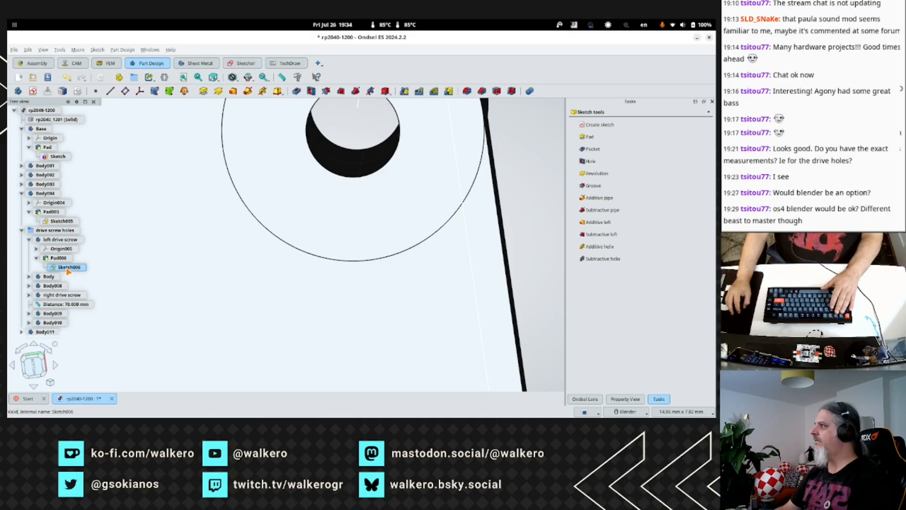
double_click(69, 268)
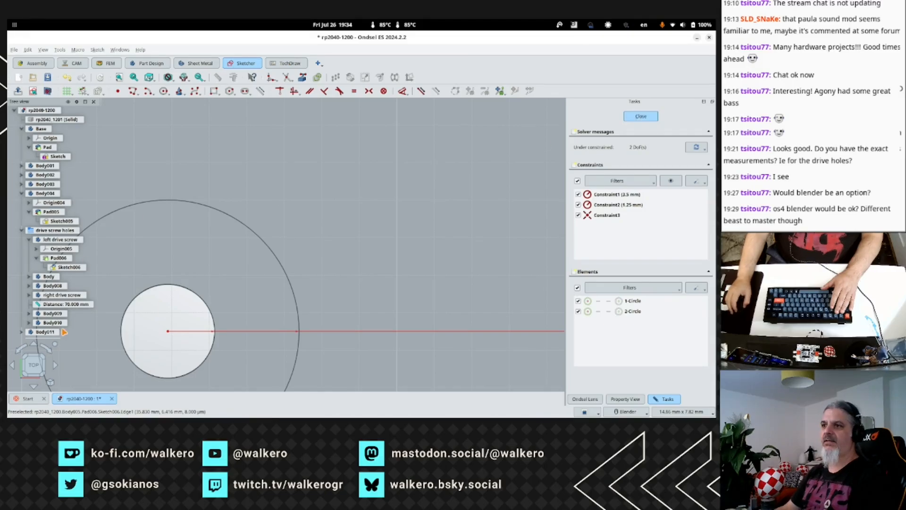
key(Escape)
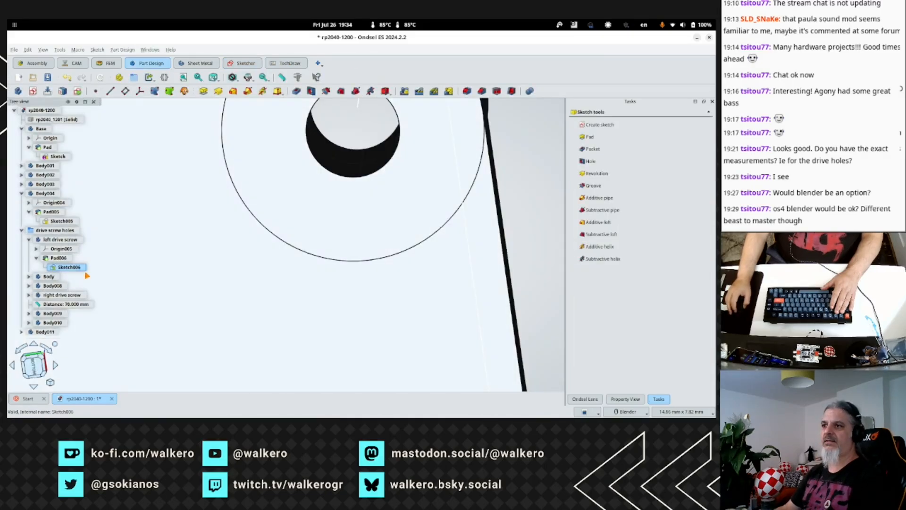
Reopen the new body's circle sketch, set the circle's radius to 3.5 mm, and close the sketch.
scroll(87, 276, down, 1)
click(56, 332)
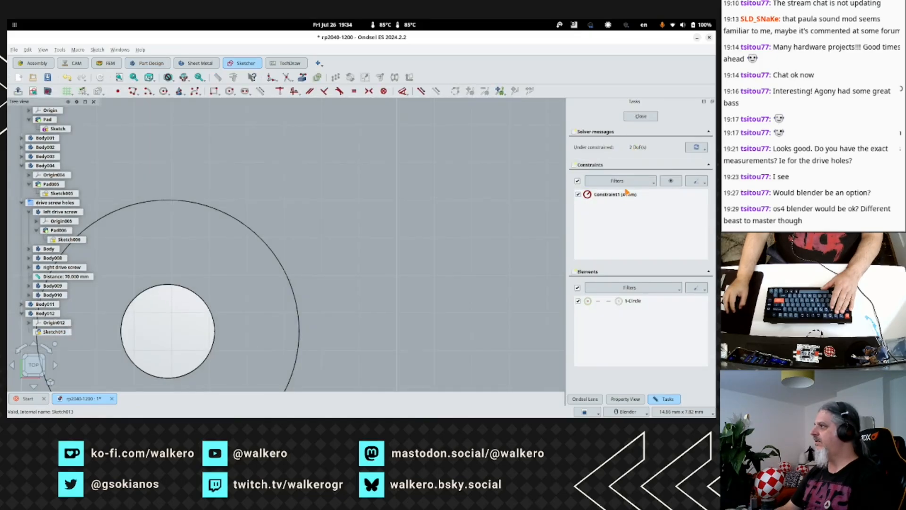
double_click(626, 194)
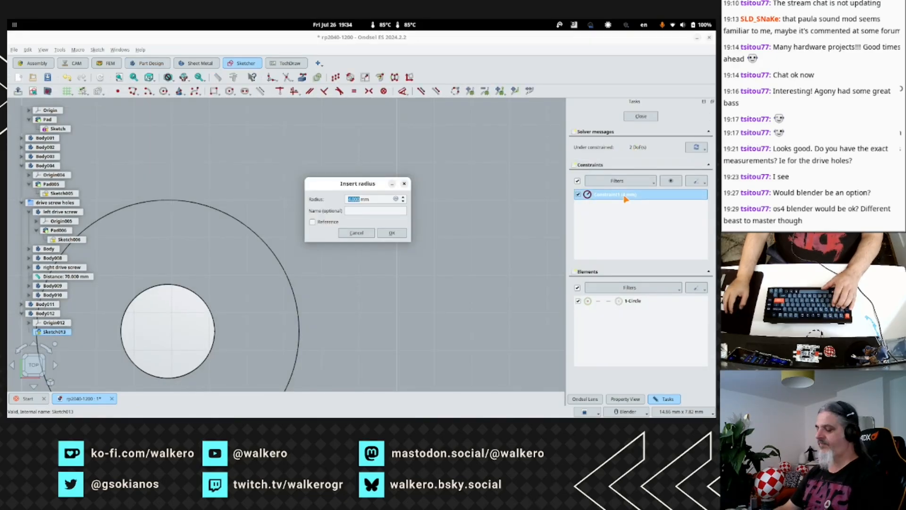
text(3.5)
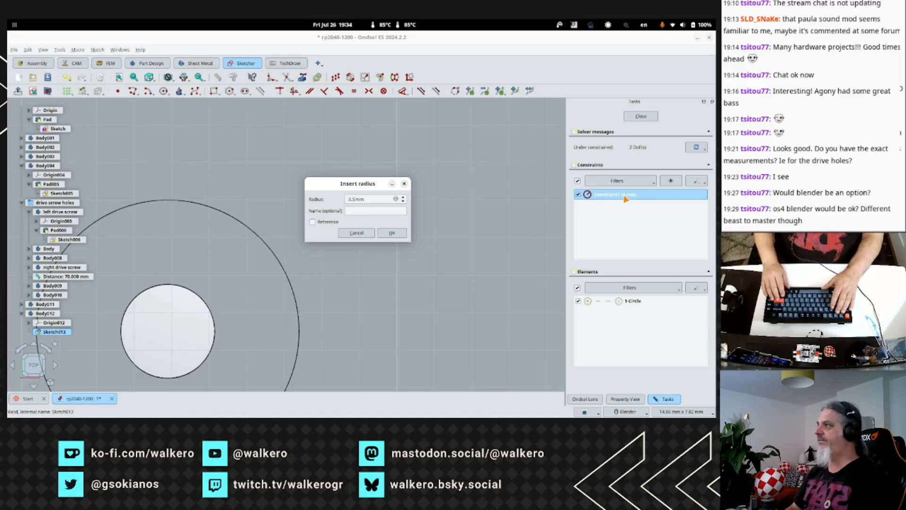
key(Return)
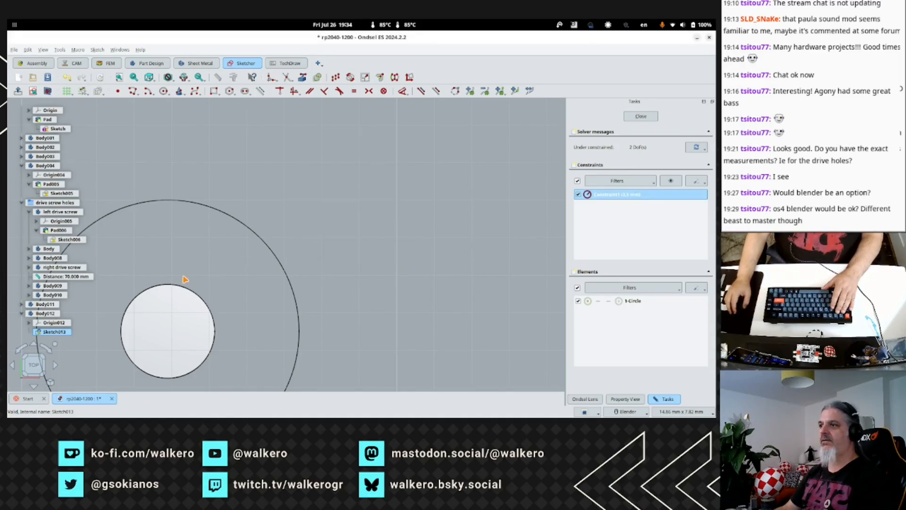
scroll(184, 279, down, 8)
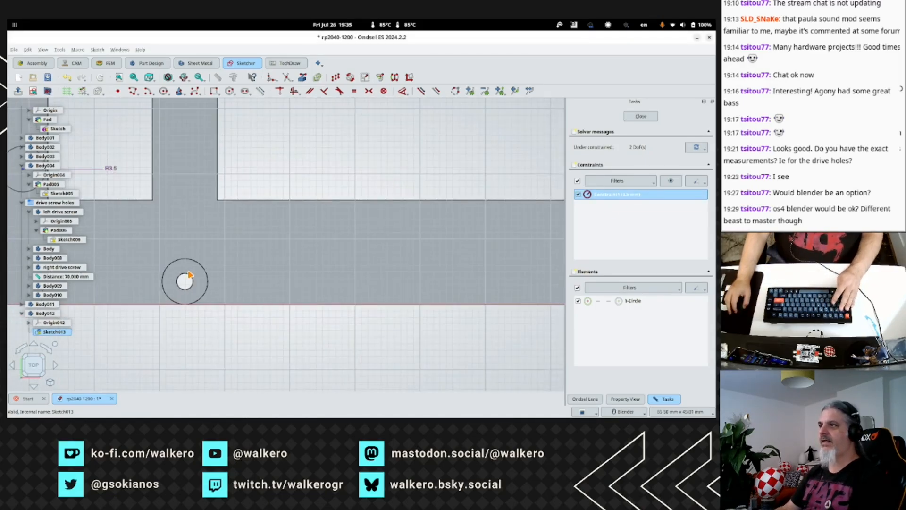
scroll(188, 275, down, 3)
scroll(238, 281, up, 1)
scroll(237, 280, down, 2)
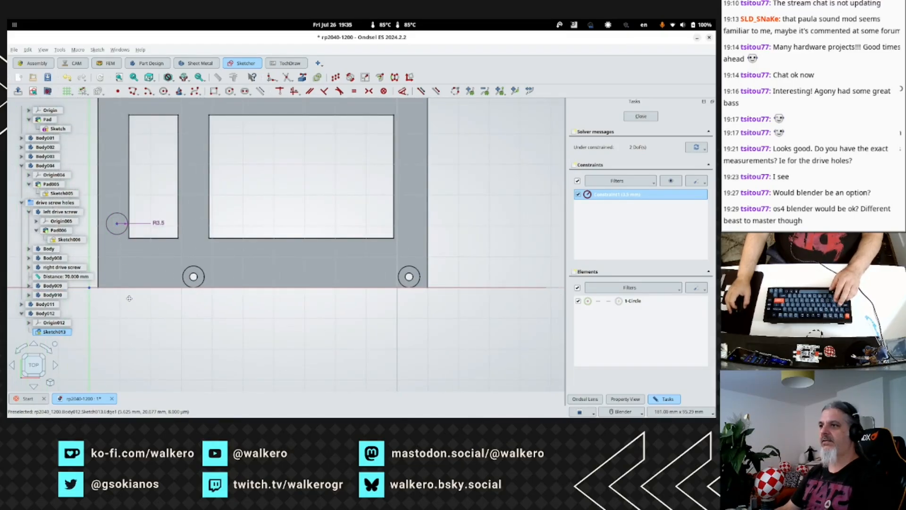
shift+middle_drag(129, 298, 257, 331)
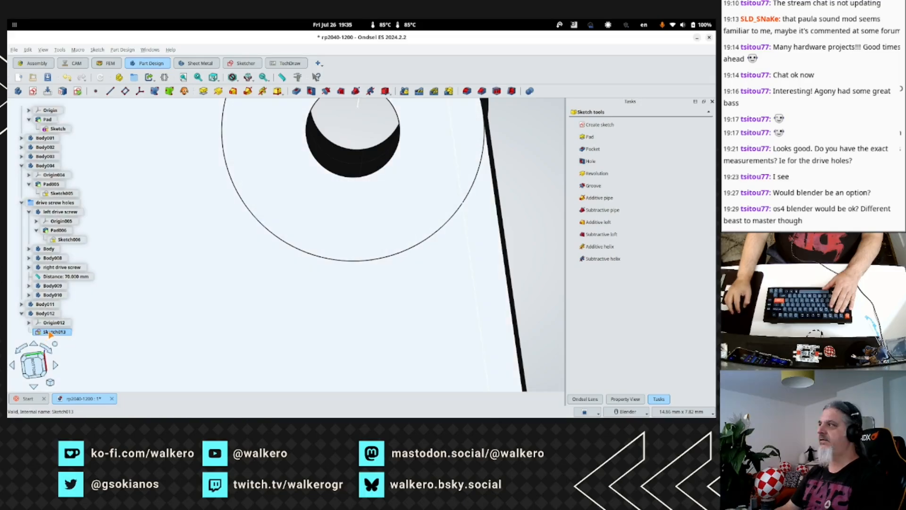
Pad the new body's circle sketch to a length of 10 mm and examine the cylinder on the frame.
scroll(309, 239, down, 1)
scroll(309, 239, down, 5)
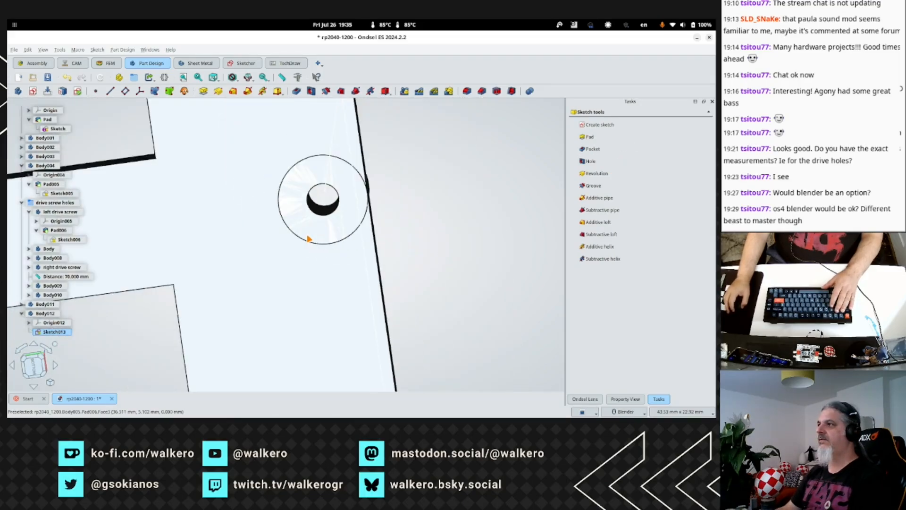
click(589, 136)
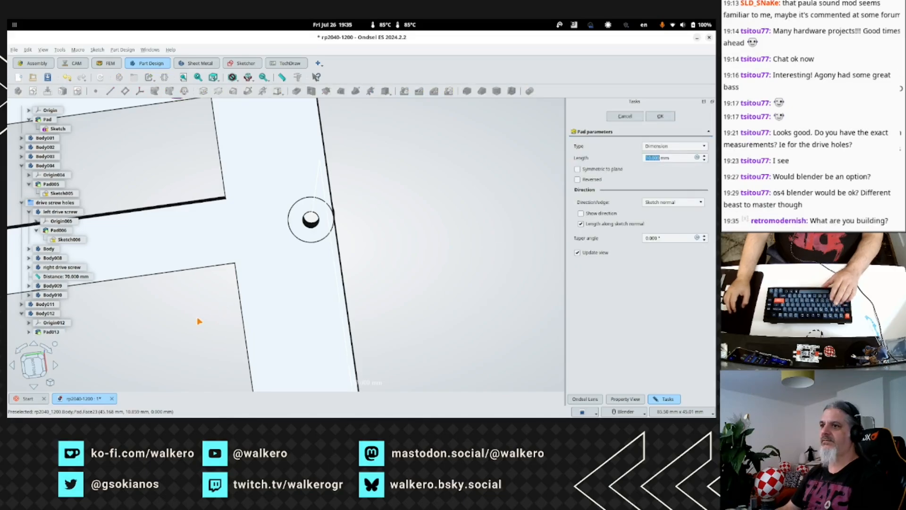
shift+middle_drag(191, 318, 550, 184)
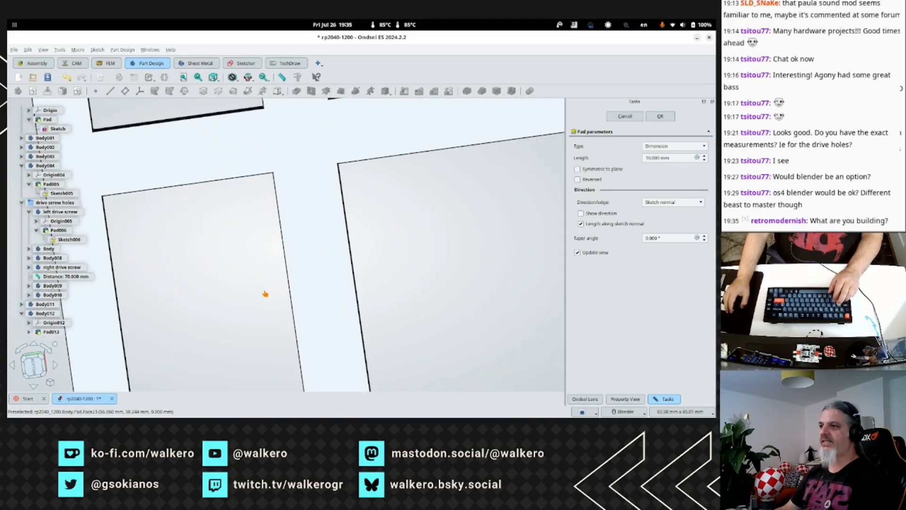
scroll(268, 289, down, 2)
scroll(268, 289, down, 5)
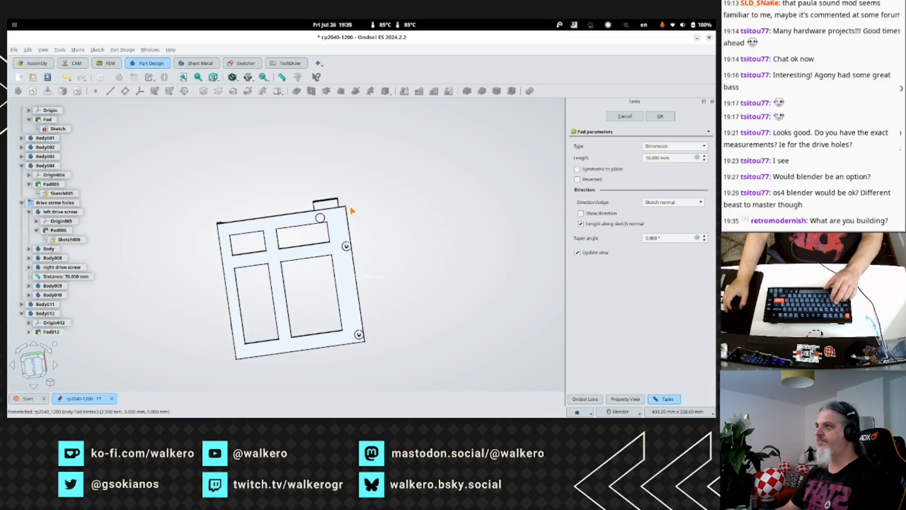
middle_drag(372, 212, 168, 272)
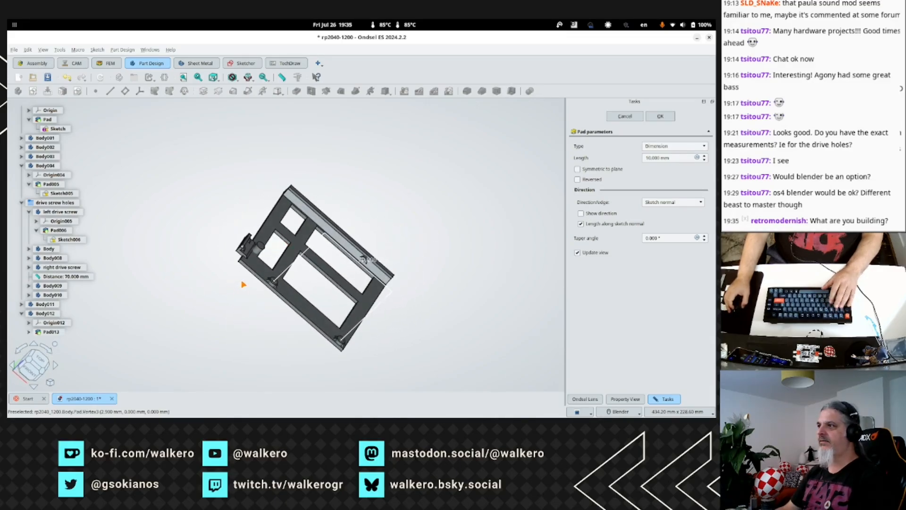
scroll(257, 267, up, 6)
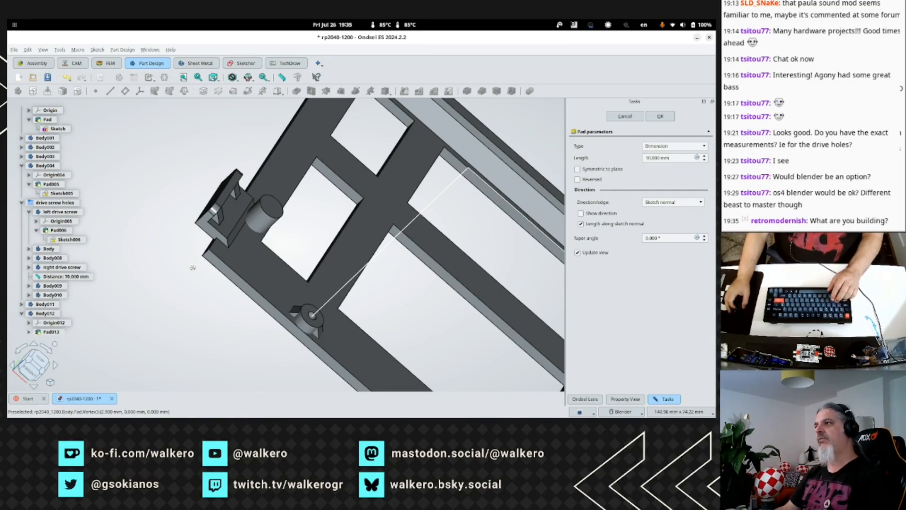
middle_drag(192, 263, 219, 302)
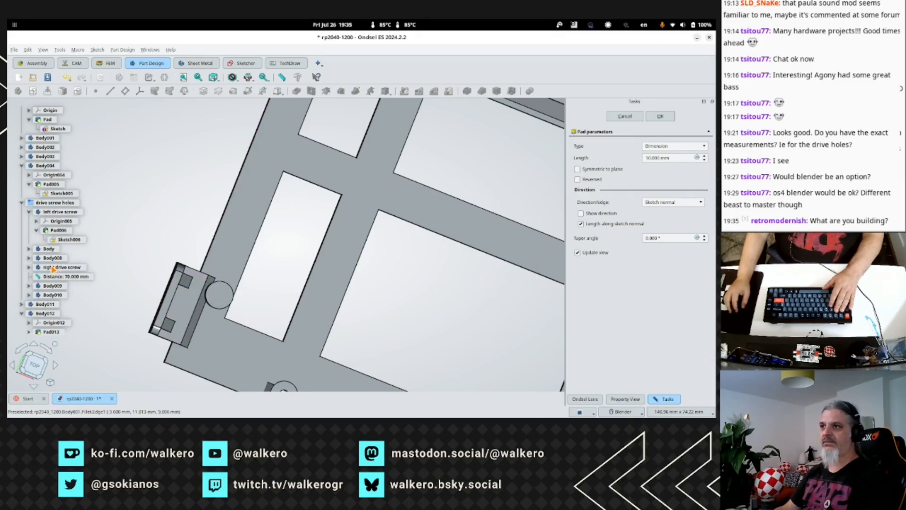
Collapse the drive screw holes group and Body004 in the model tree, and select the new body, Body012.
click(49, 314)
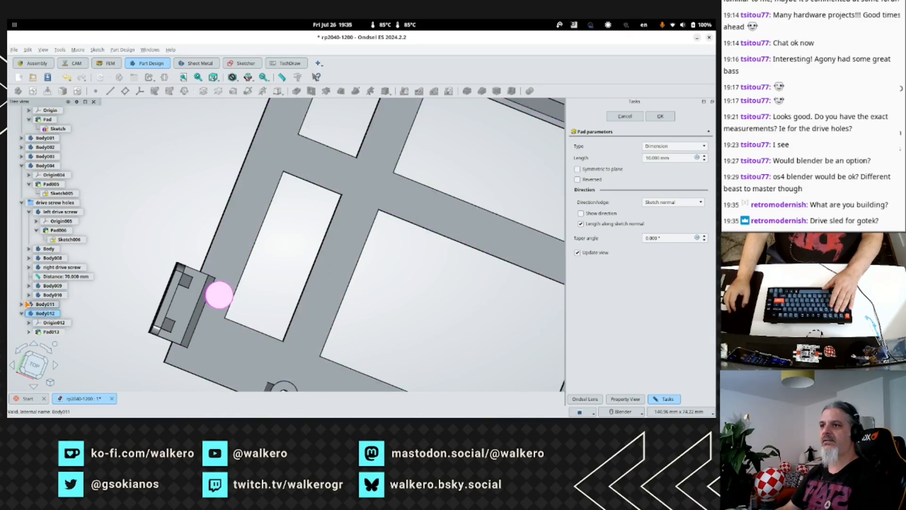
click(22, 203)
click(22, 196)
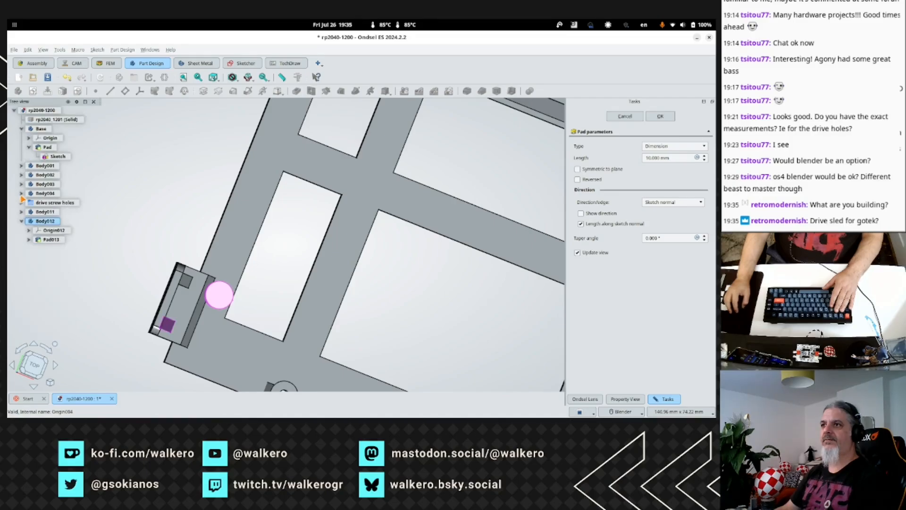
click(53, 241)
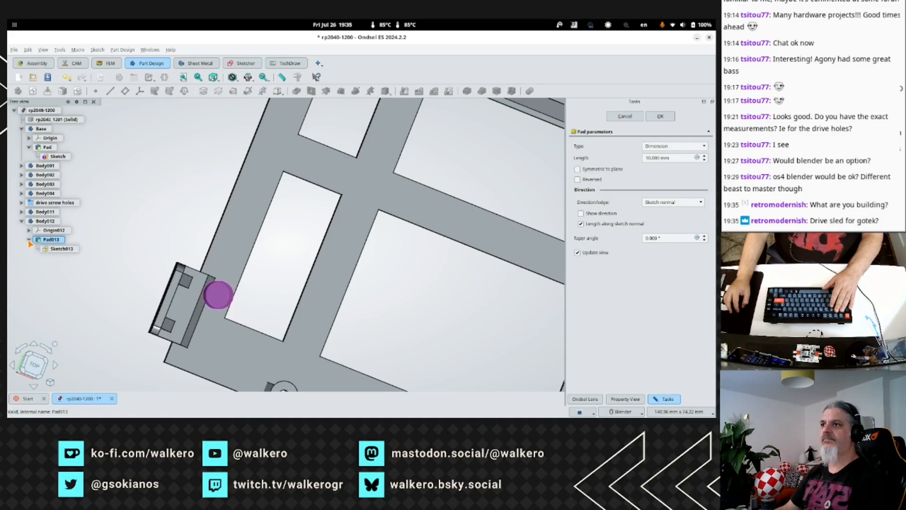
click(42, 221)
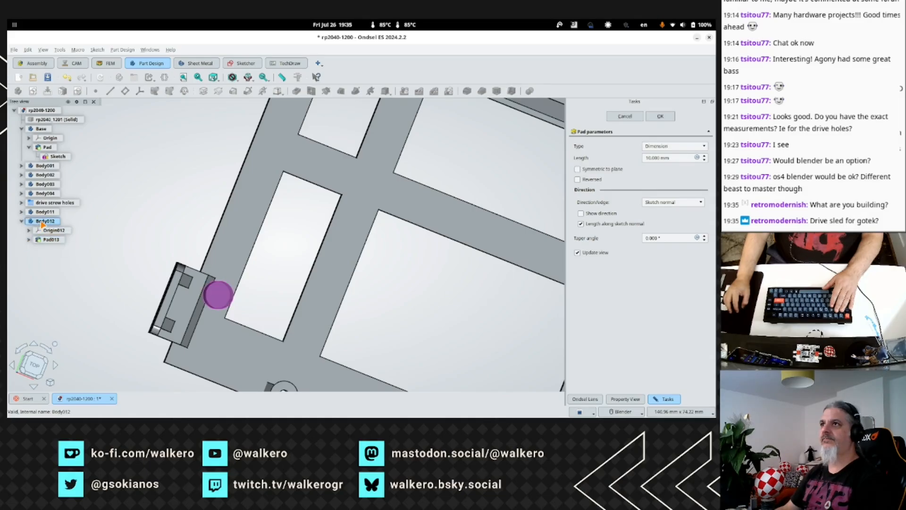
double_click(42, 222)
double_click(42, 223)
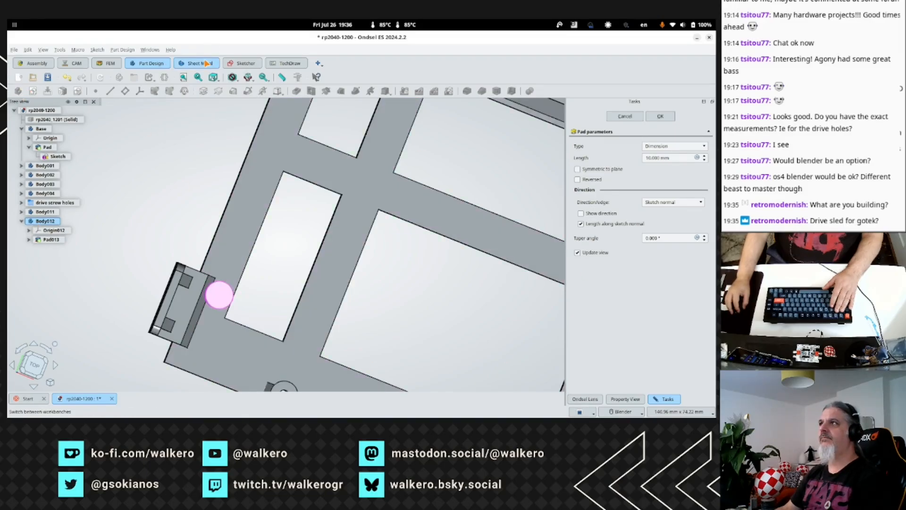
Examine the whole frame with its drive screw mounts and the new cylinder from several angles.
click(238, 64)
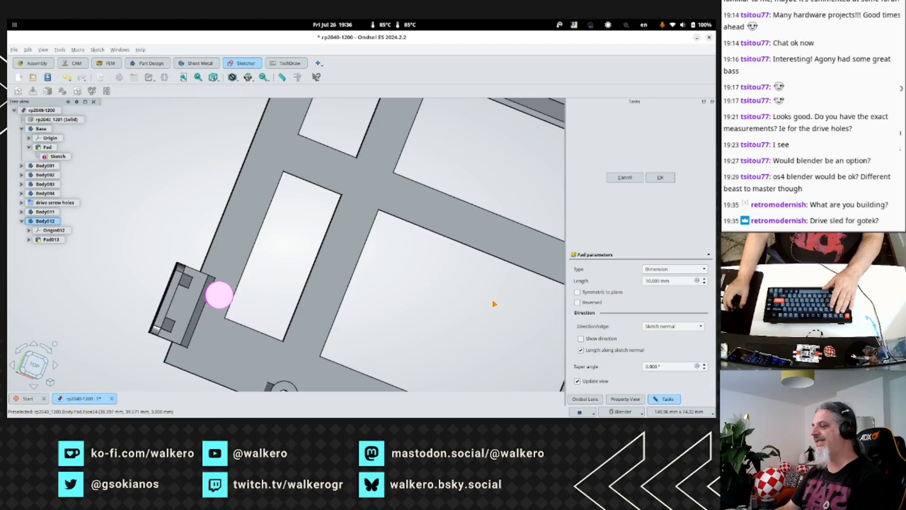
middle_drag(489, 301, 213, 322)
shift+middle_drag(265, 252, 433, 311)
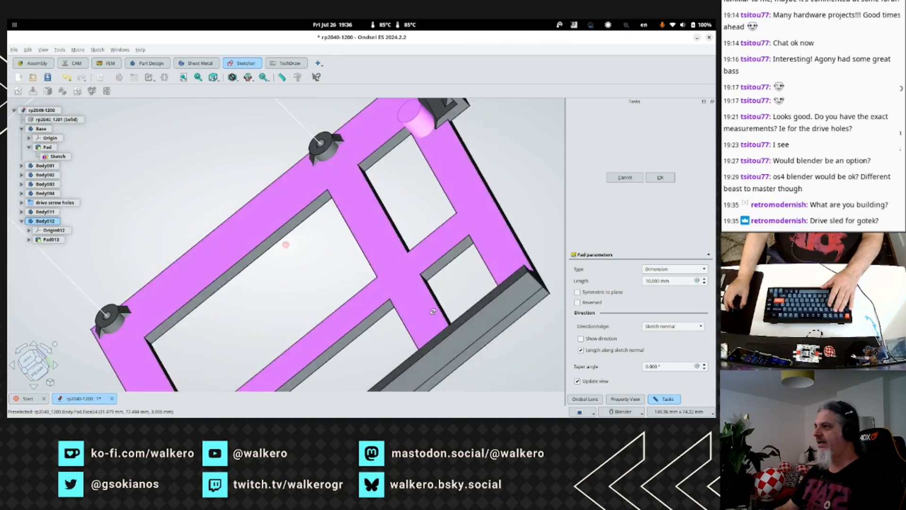
scroll(433, 311, down, 2)
scroll(316, 337, down, 3)
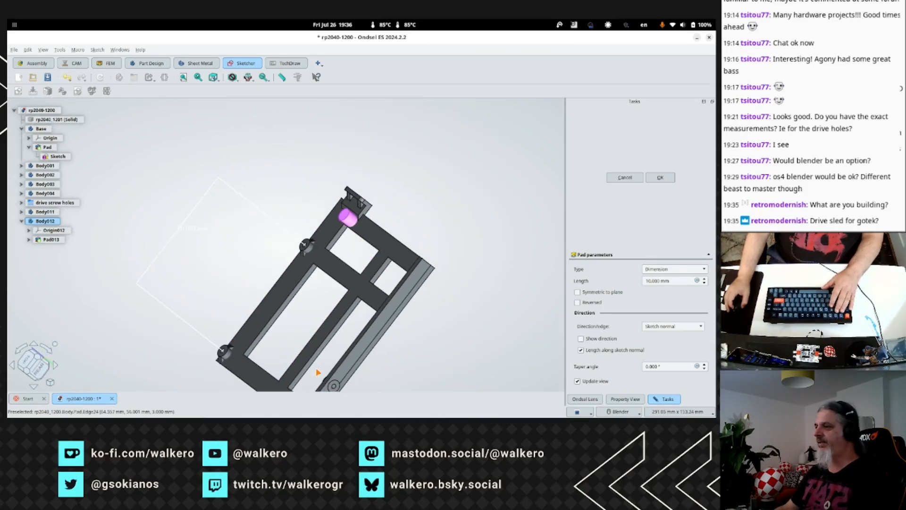
middle_drag(317, 372, 215, 376)
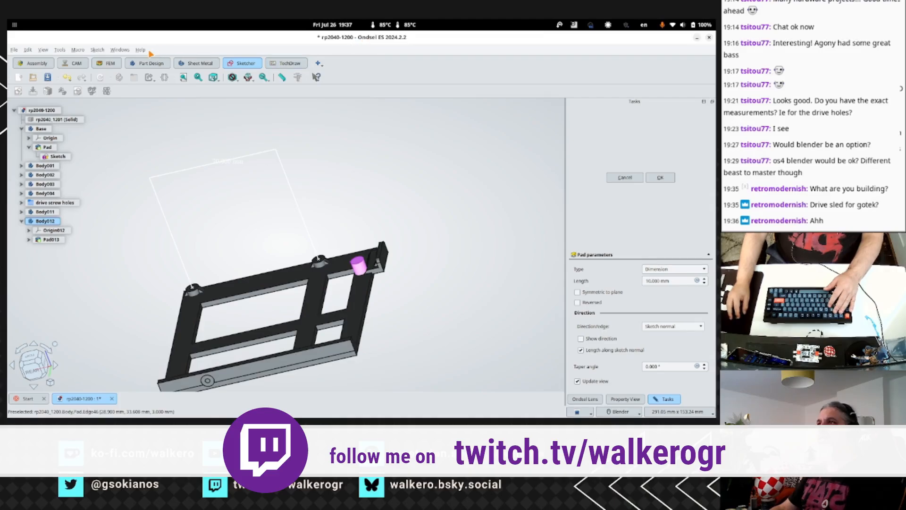
click(140, 50)
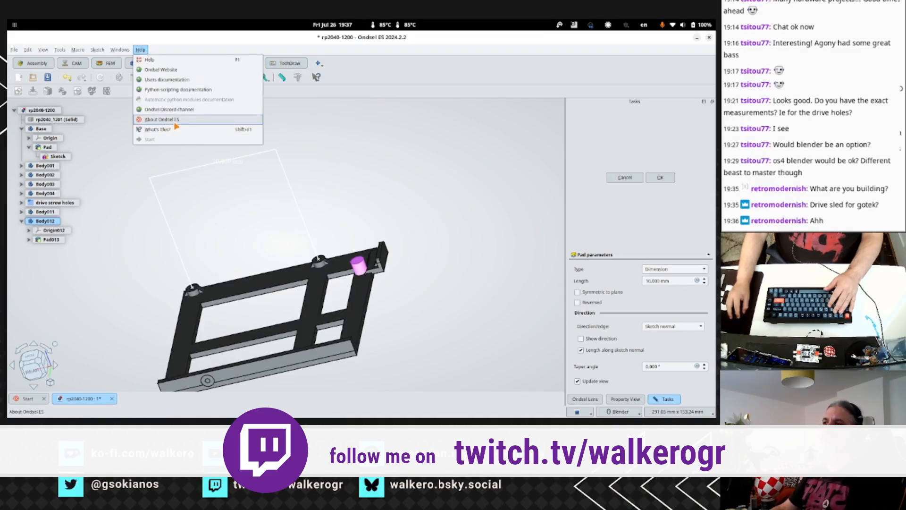
click(368, 37)
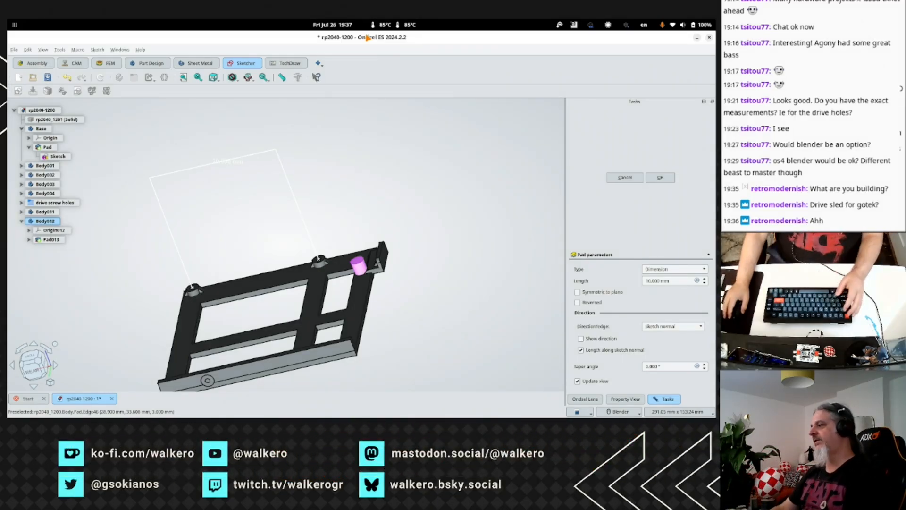
middle_drag(305, 323, 312, 331)
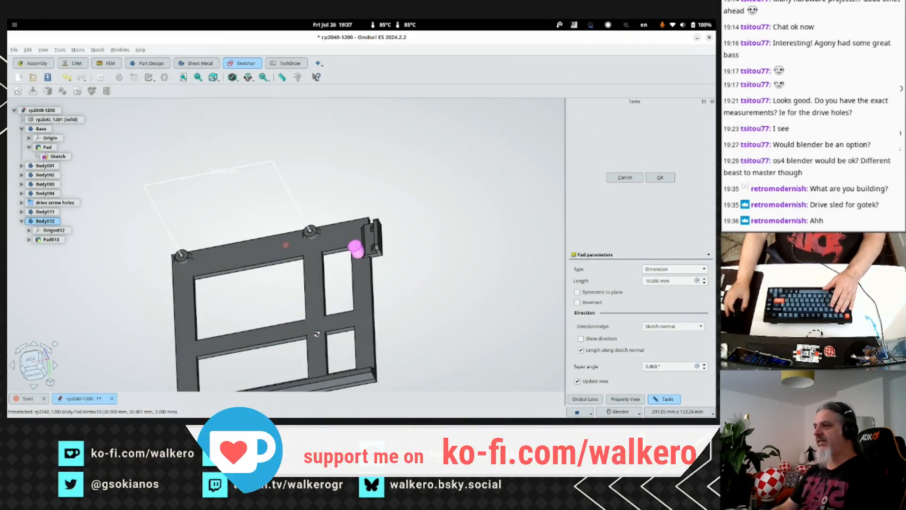
shift+middle_drag(298, 294, 327, 242)
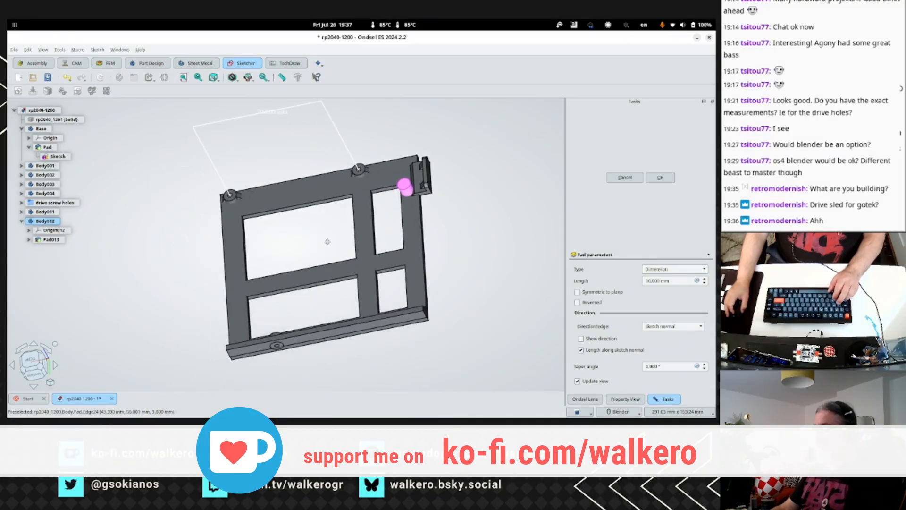
middle_drag(445, 301, 443, 315)
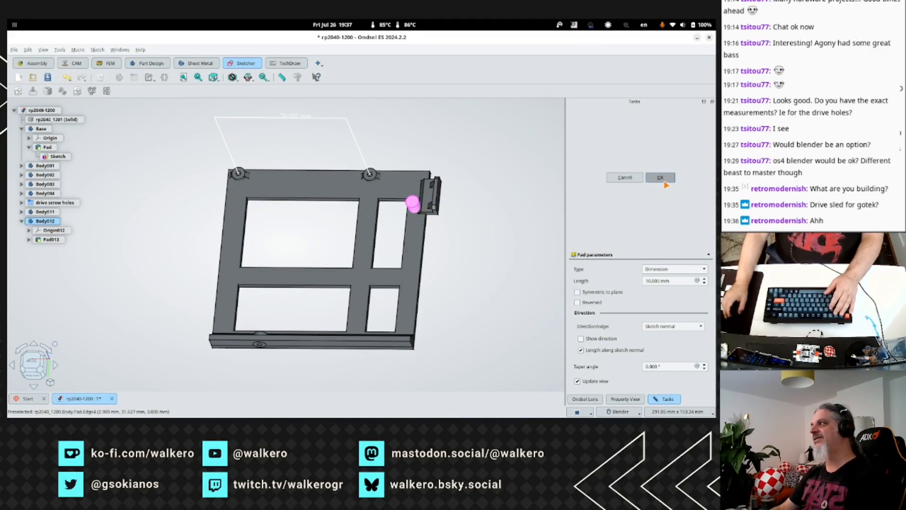
Accept the 10 mm pad and create a new sketch on the new body's XY plane.
key(Return)
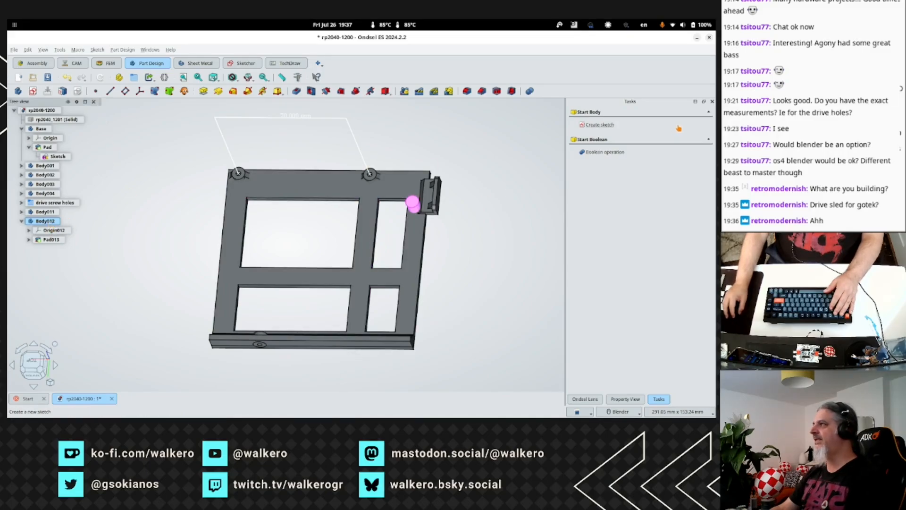
click(600, 125)
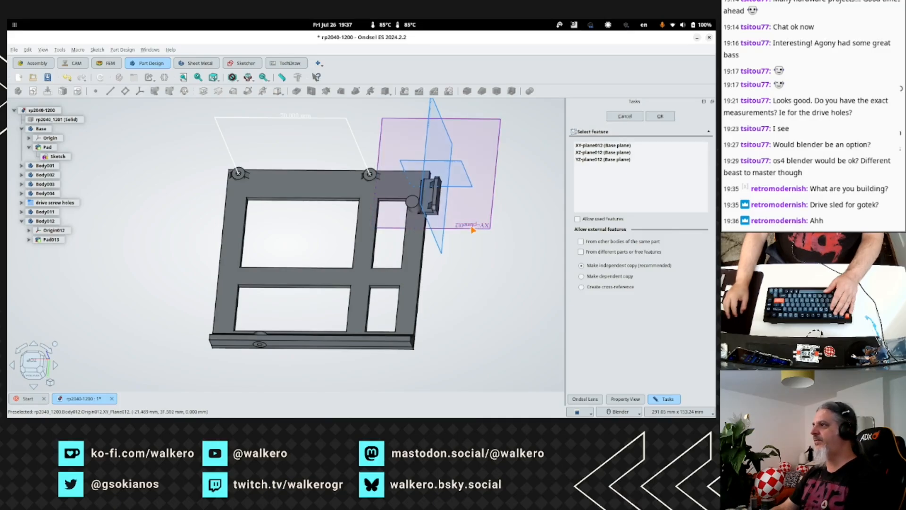
click(437, 225)
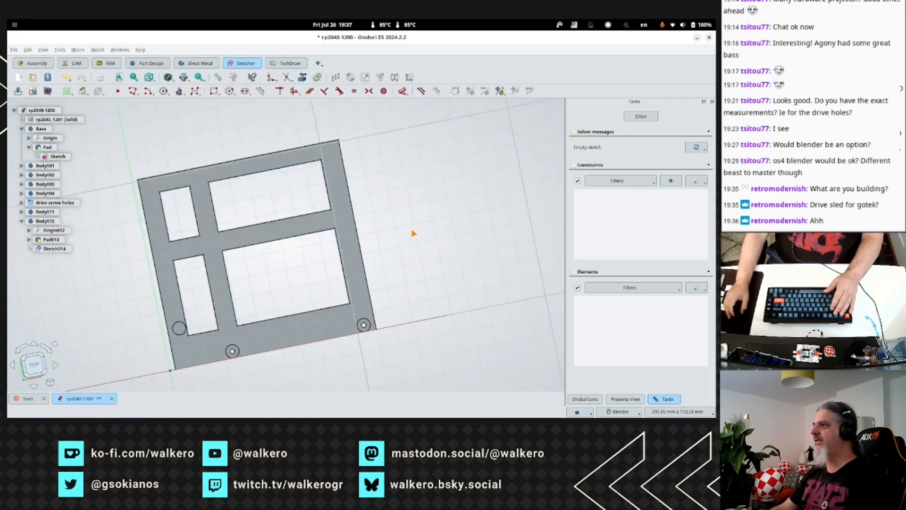
Draw a circle of 2 mm radius at the cylinder's centre and close the sketch.
scroll(137, 314, up, 6)
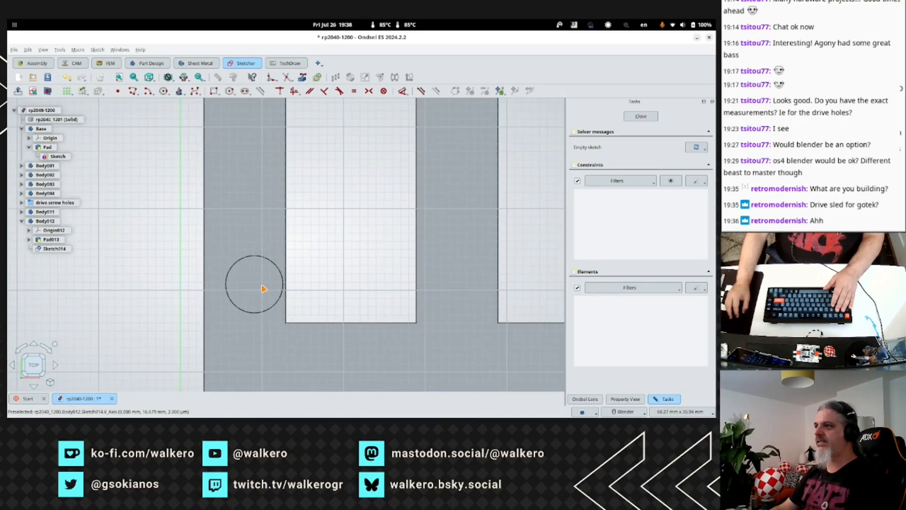
click(163, 91)
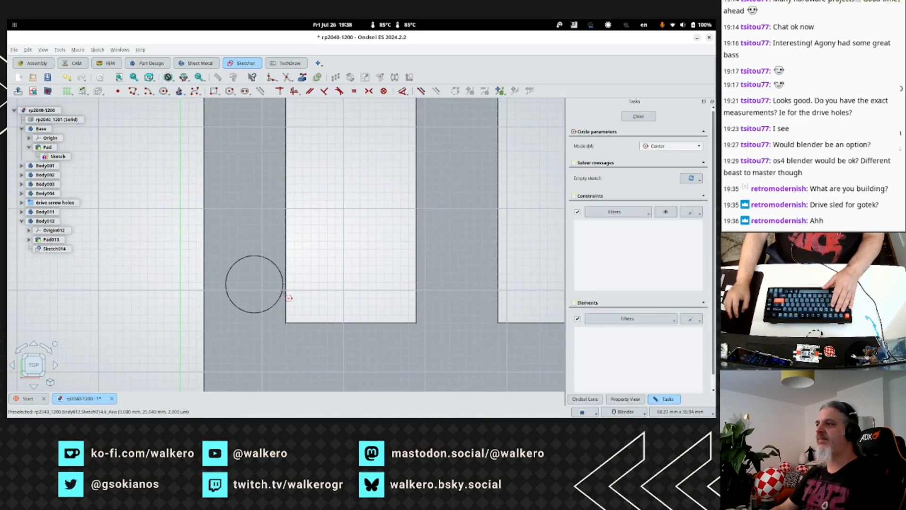
click(254, 285)
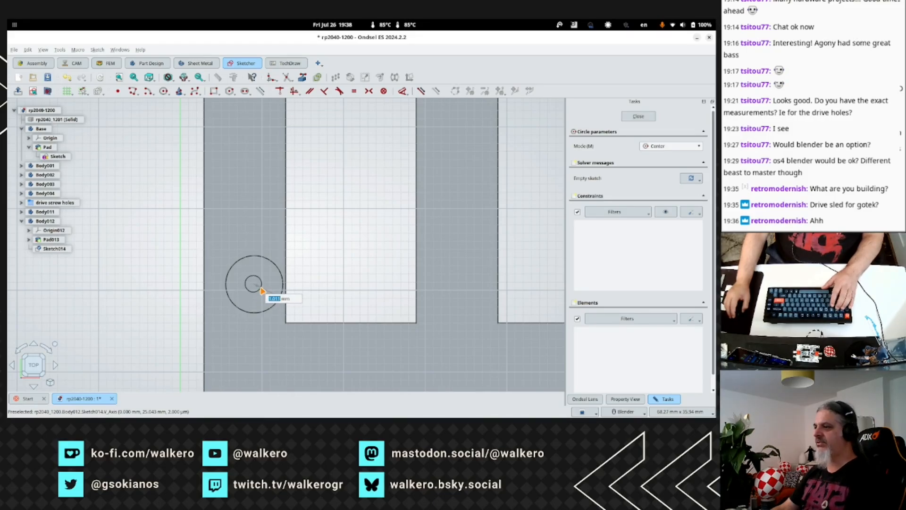
text(2)
key(Return)
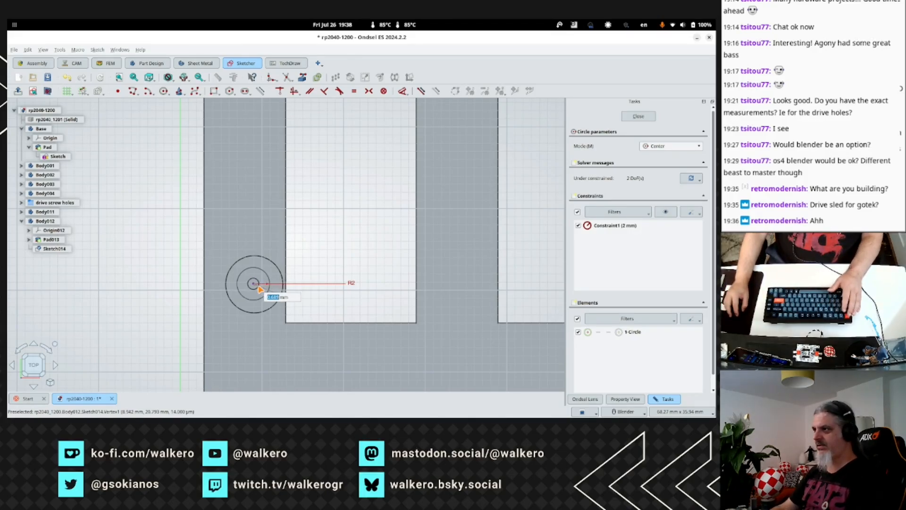
click(638, 116)
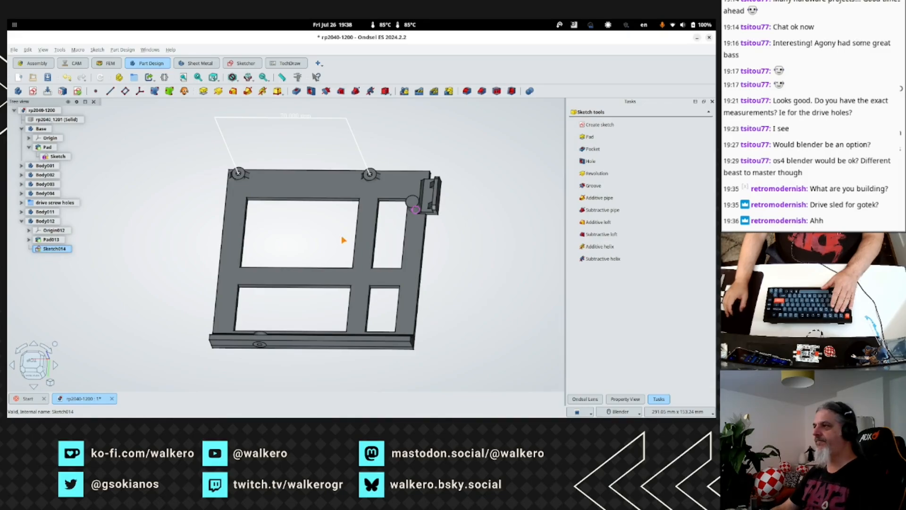
Inspect the new circle's position within the cylinder outline from the side and from below.
scroll(382, 209, up, 3)
shift+middle_drag(391, 221, 146, 250)
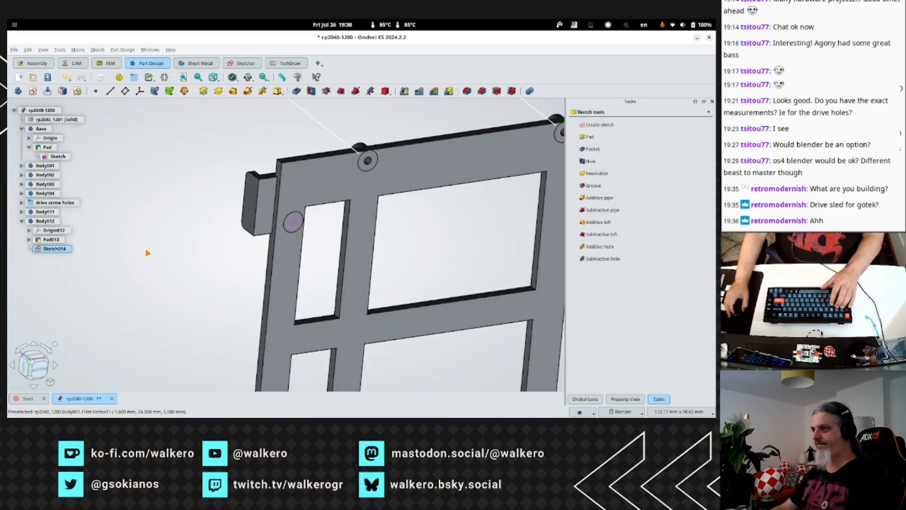
key(2)
key(3)
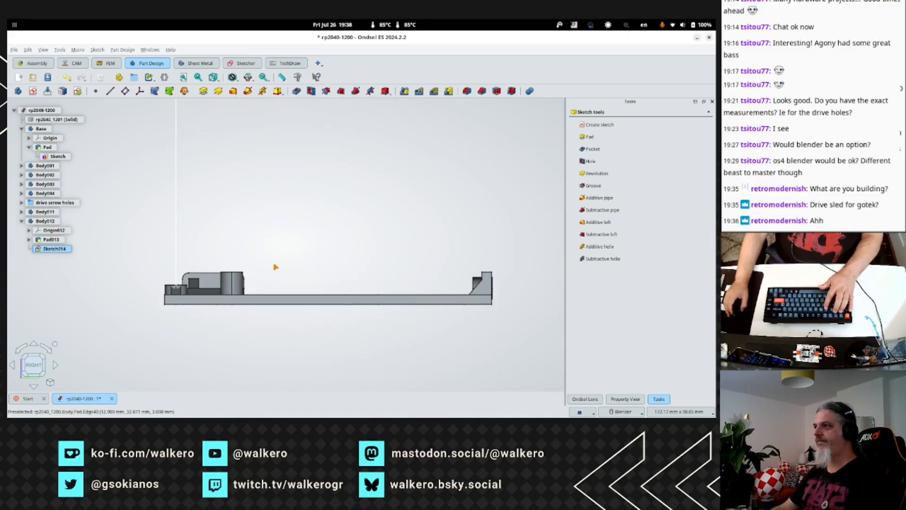
key(5)
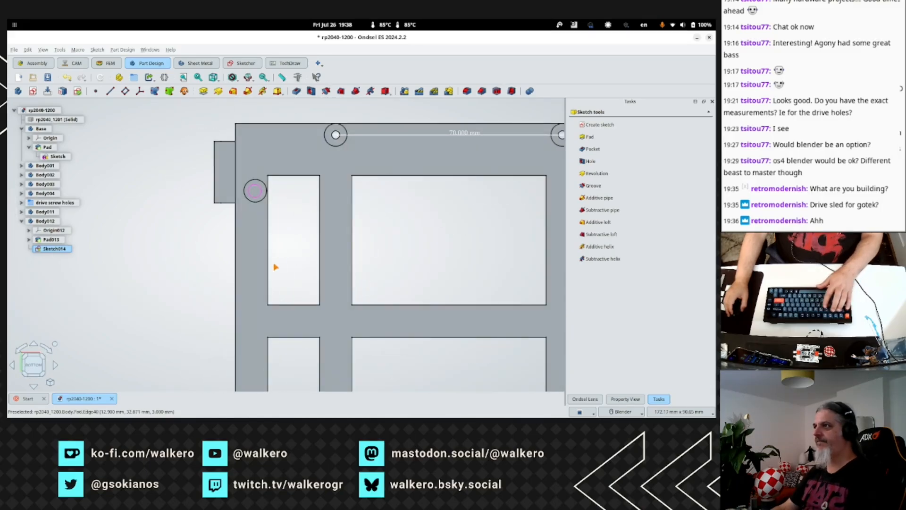
shift+middle_drag(252, 249, 254, 263)
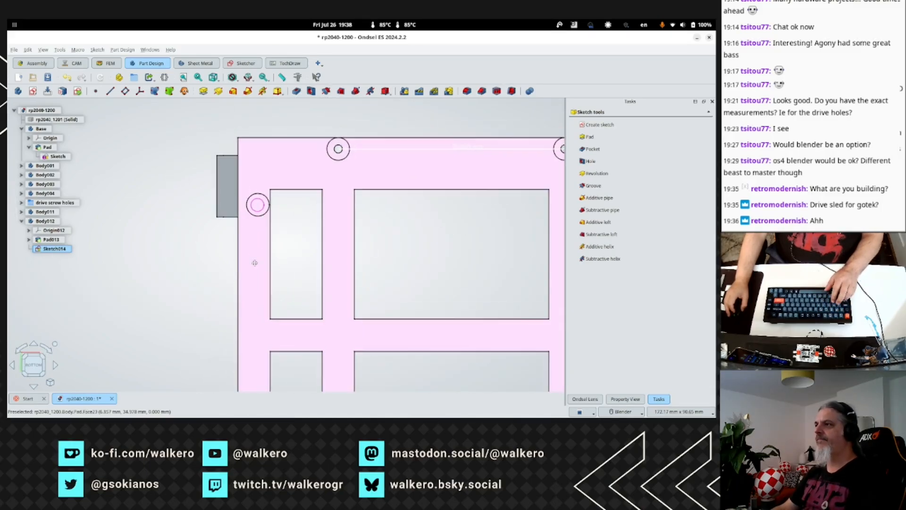
scroll(254, 263, up, 8)
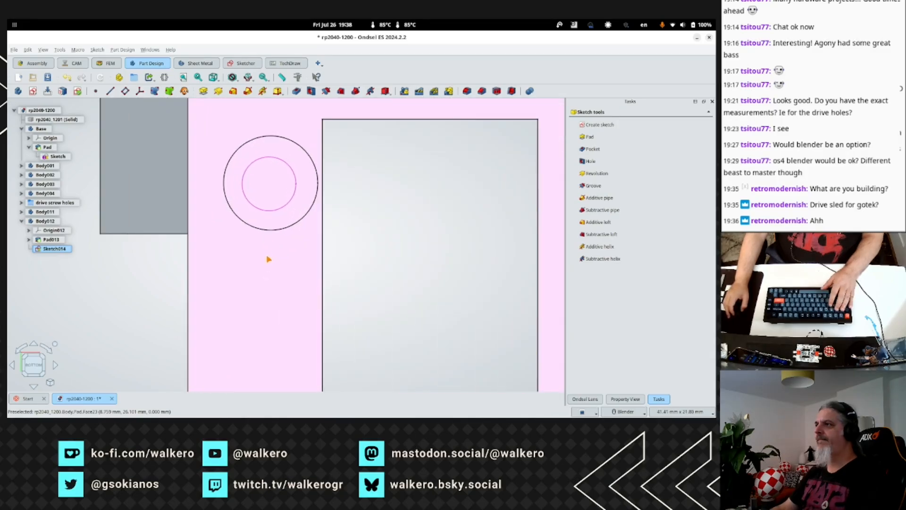
shift+middle_drag(268, 259, 275, 338)
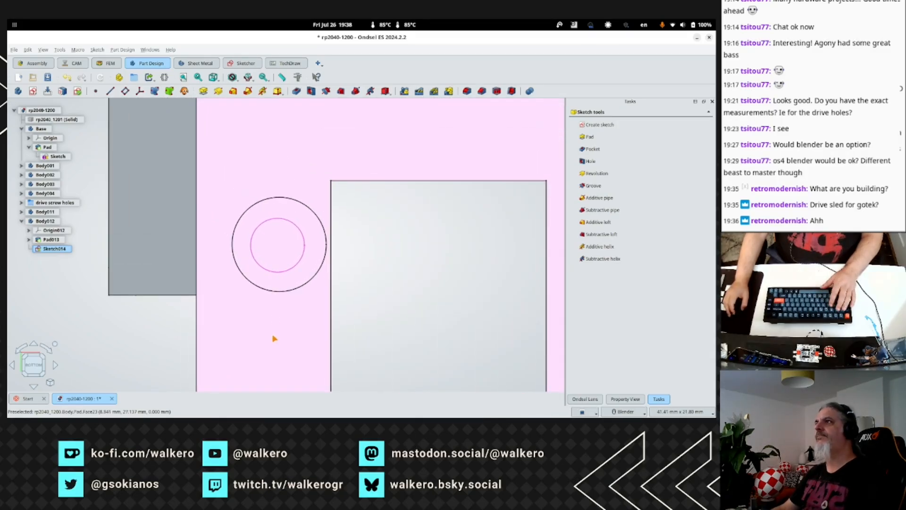
Try to realign the 2 mm radius circle in Sketch014 with the cylinder's centre and close the sketch.
click(201, 63)
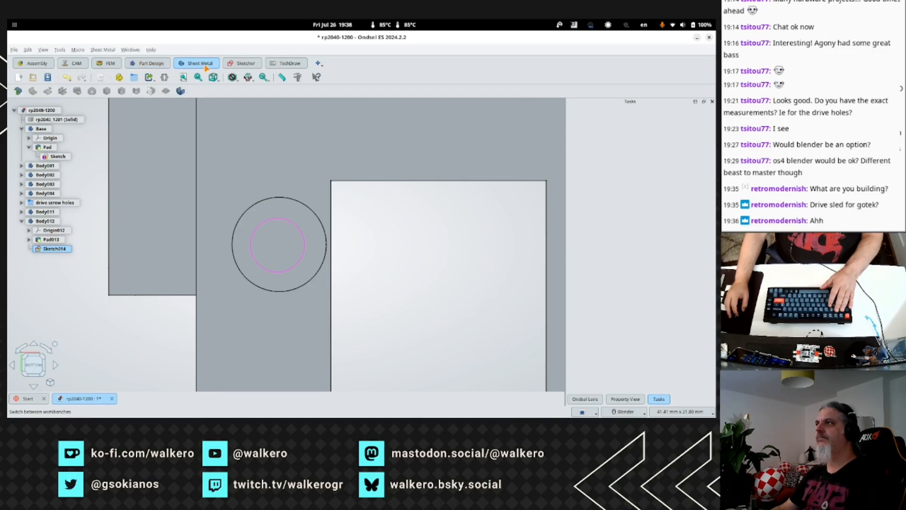
click(242, 64)
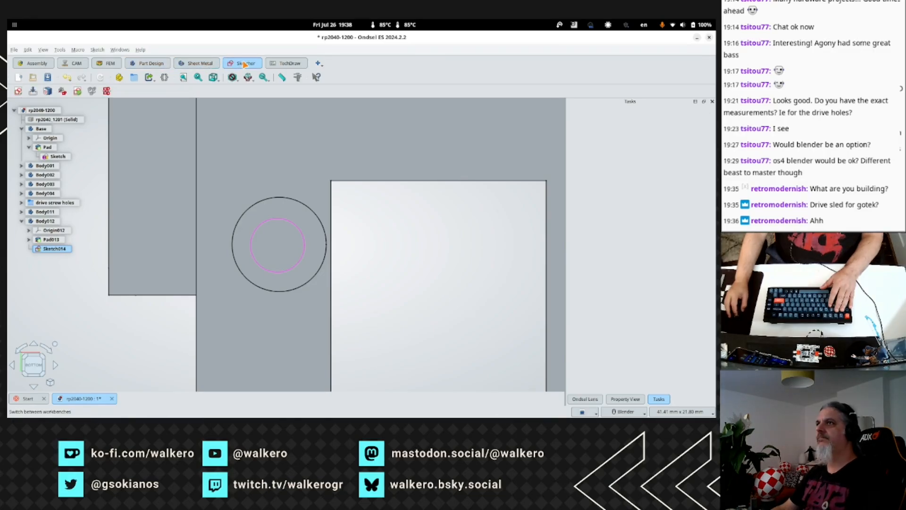
double_click(51, 250)
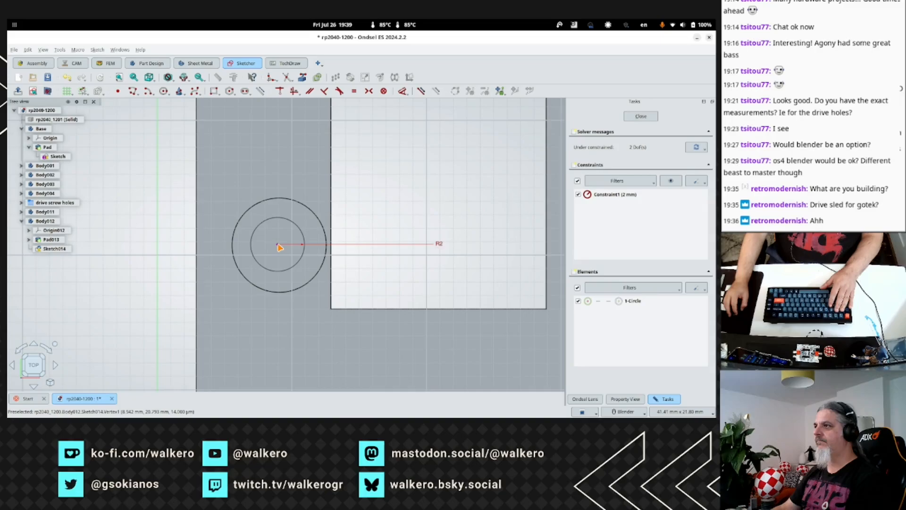
drag(278, 247, 280, 248)
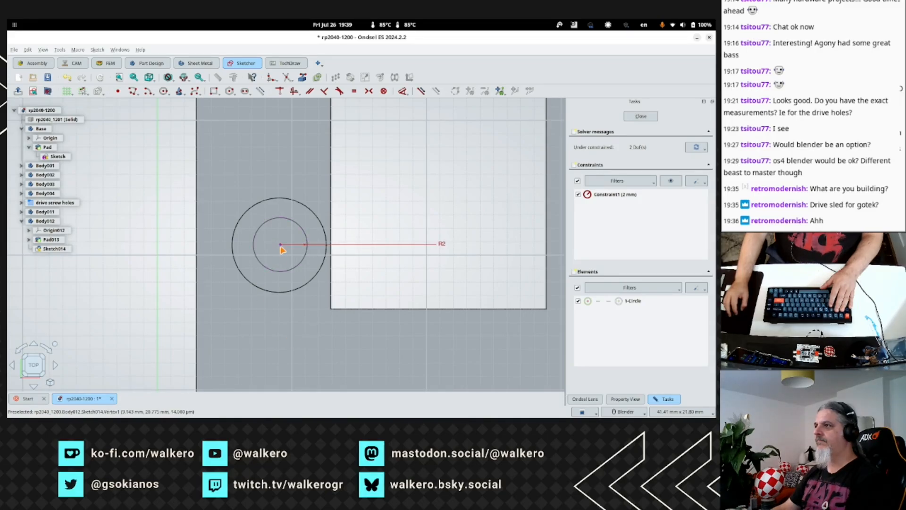
drag(279, 248, 279, 249)
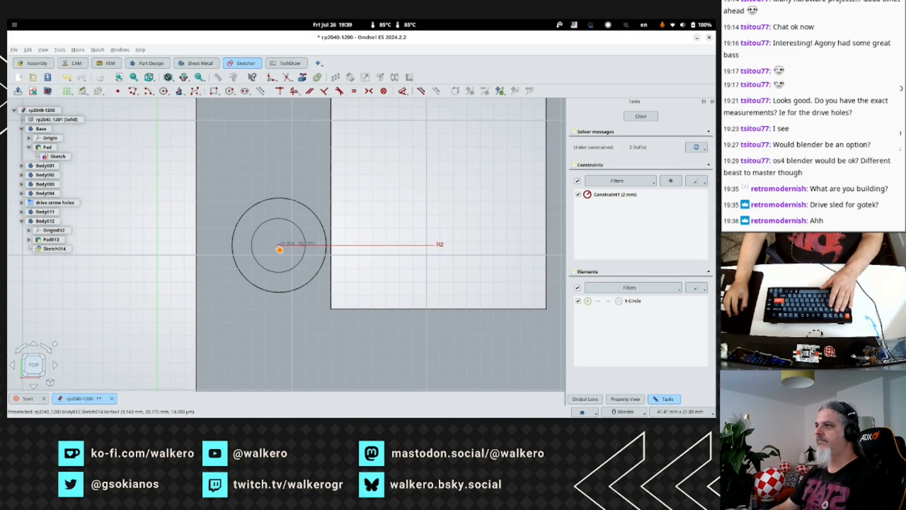
drag(278, 249, 280, 248)
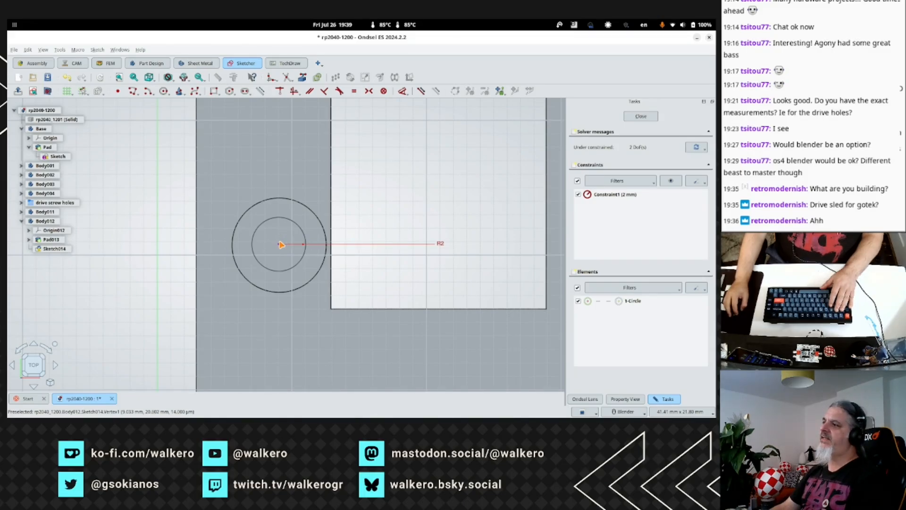
drag(280, 250, 280, 249)
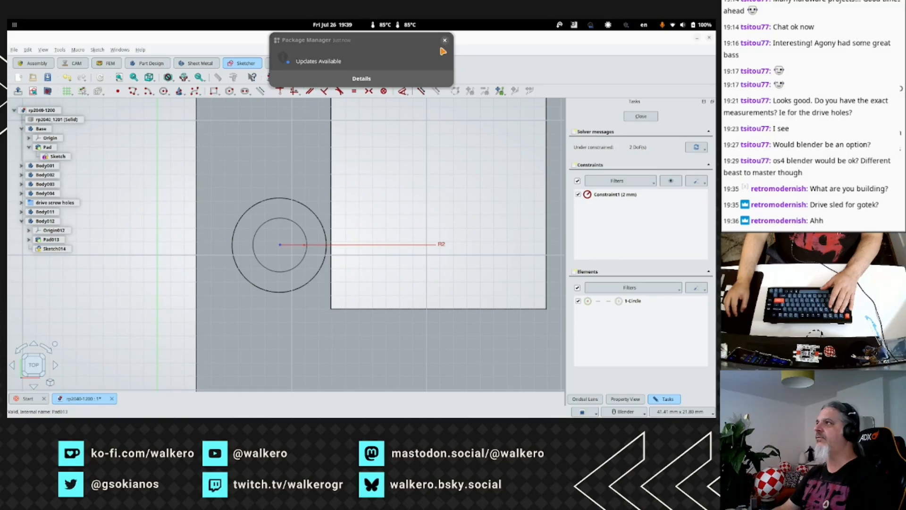
click(445, 41)
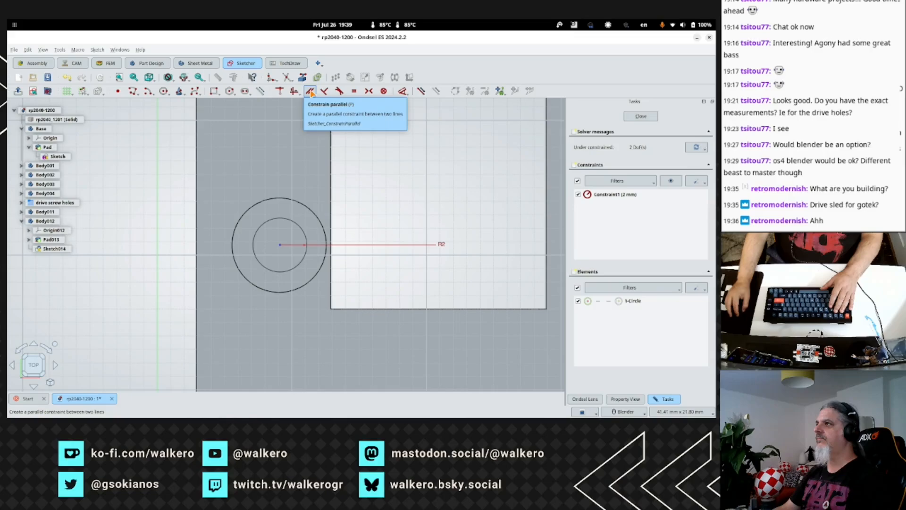
click(281, 246)
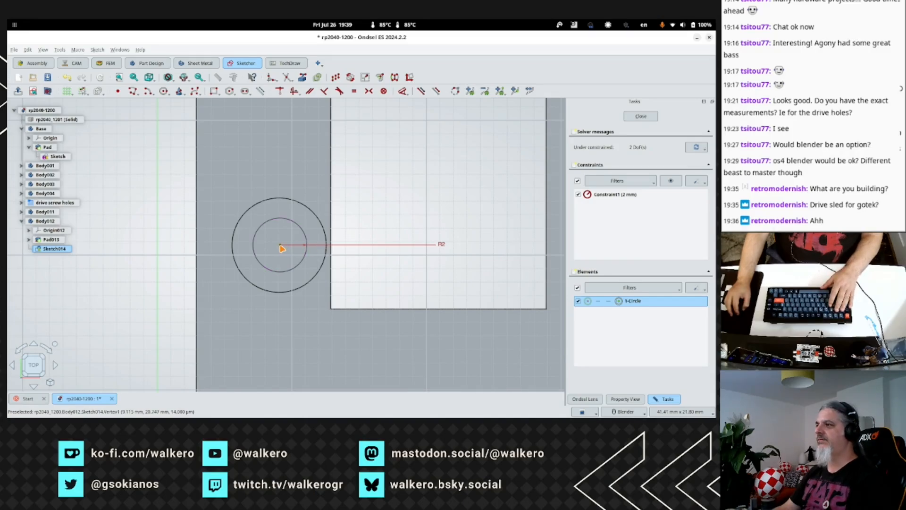
drag(281, 249, 278, 248)
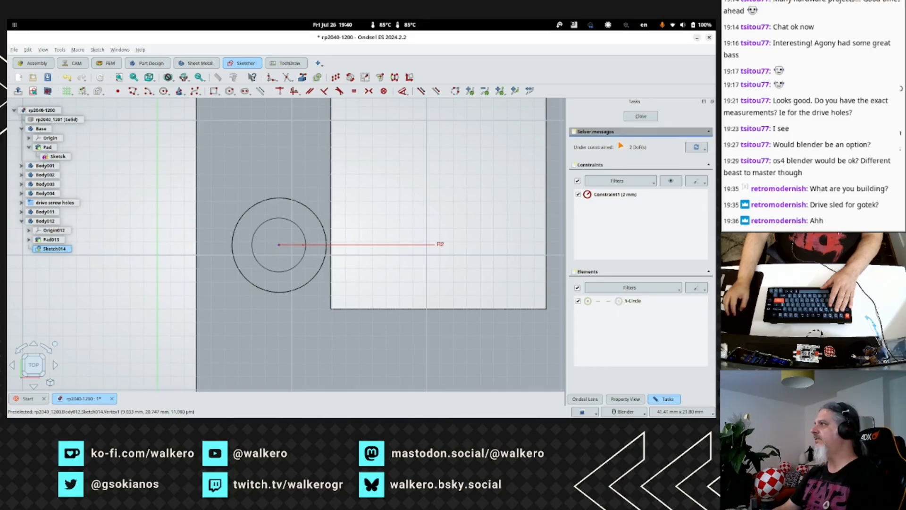
click(640, 116)
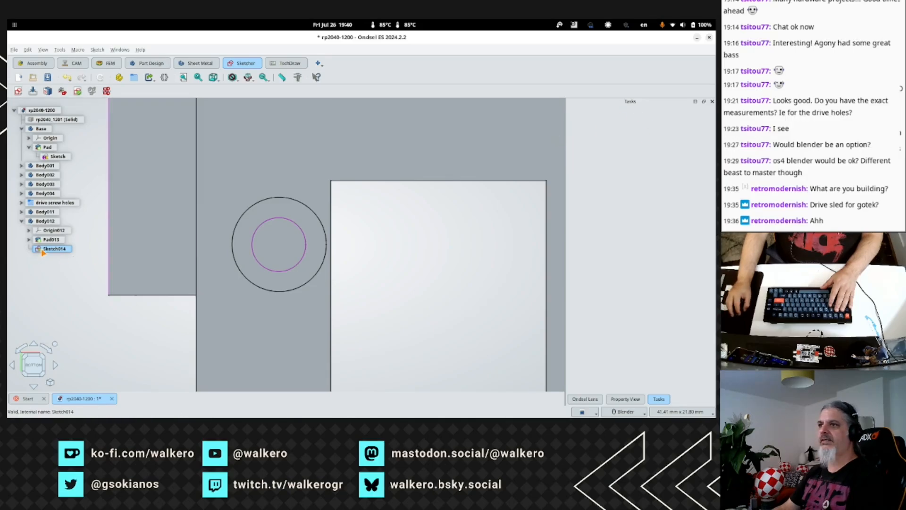
Examine the circle and coincidence constraints in the left drive screw's sketch as a reference for the new post.
mouse_move(51, 249)
mouse_down()
mouse_move(58, 252)
mouse_move(48, 239)
mouse_up()
click(29, 241)
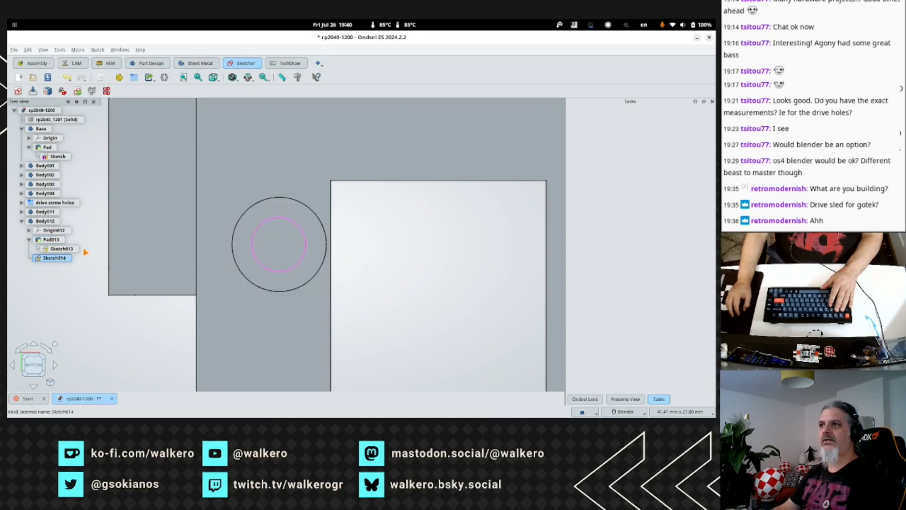
click(22, 203)
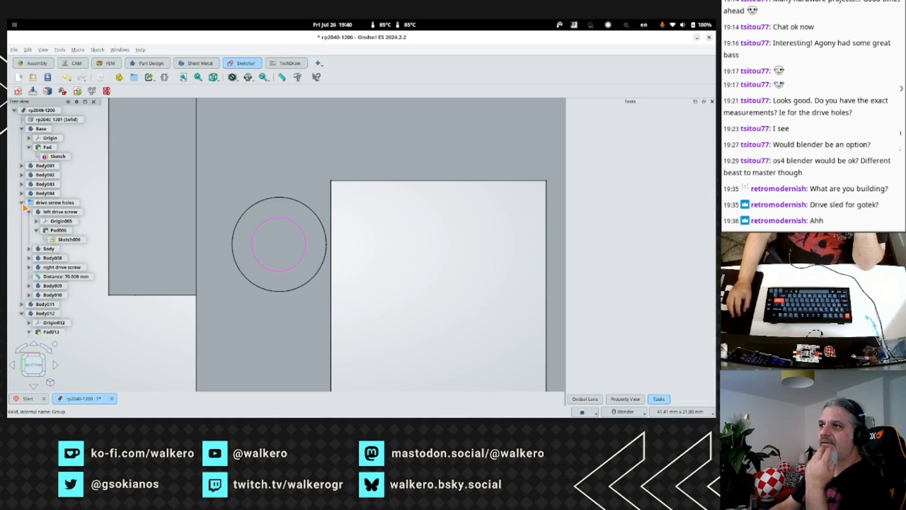
click(64, 241)
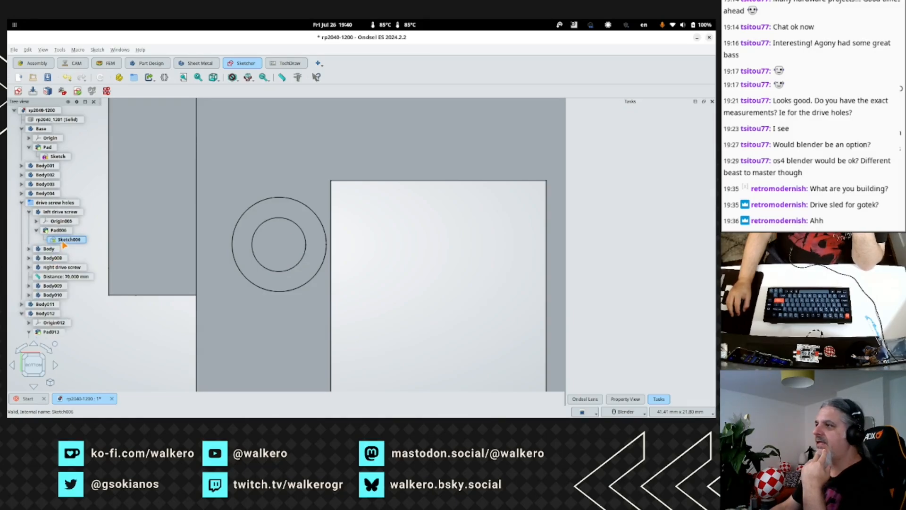
double_click(65, 244)
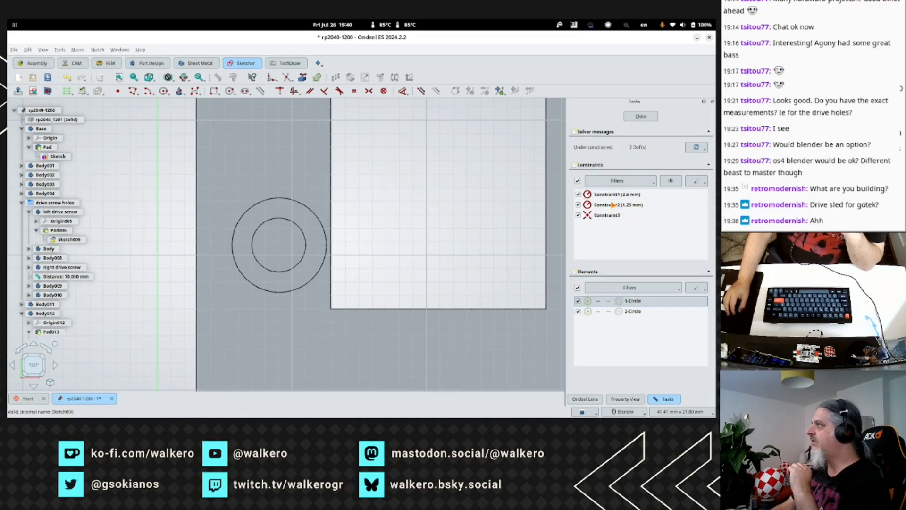
click(641, 116)
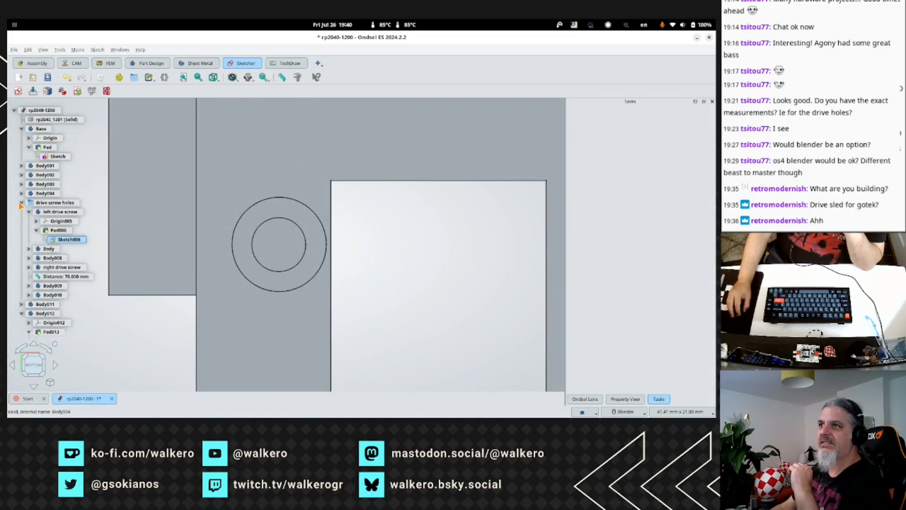
click(22, 203)
Delete the separate hole sketch and add a concentric circle of 2 mm radius to the cylinder's own sketch, Sketch013.
click(51, 258)
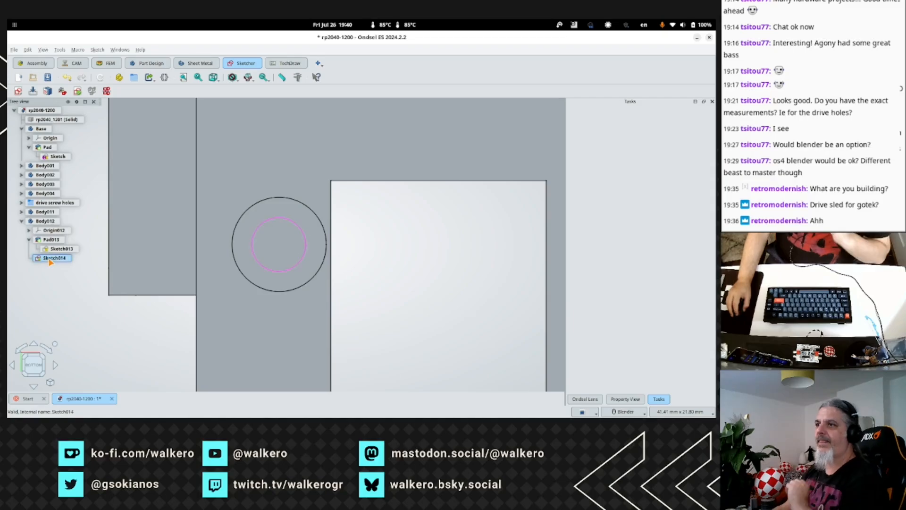
key(Delete)
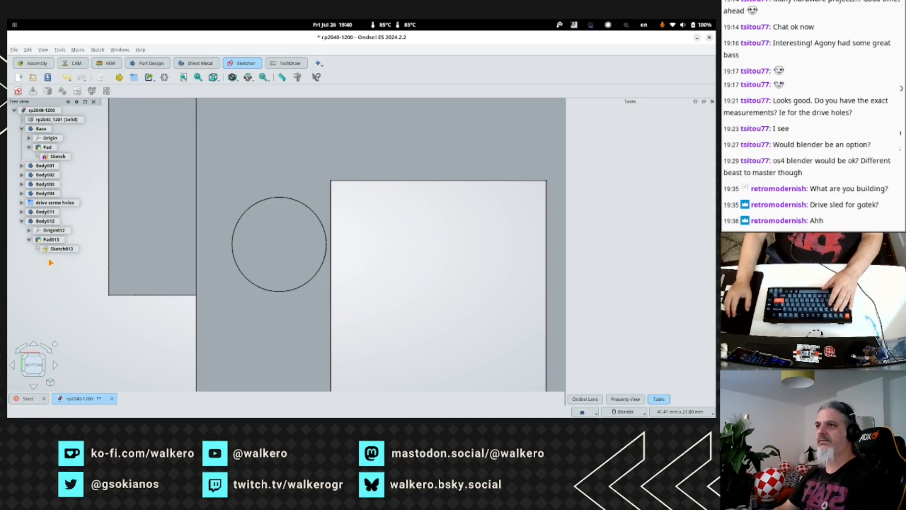
click(62, 249)
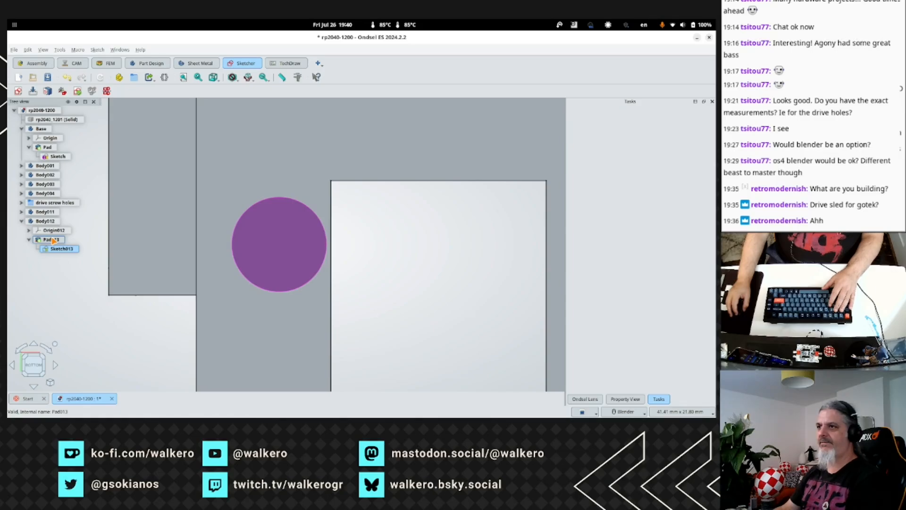
double_click(60, 251)
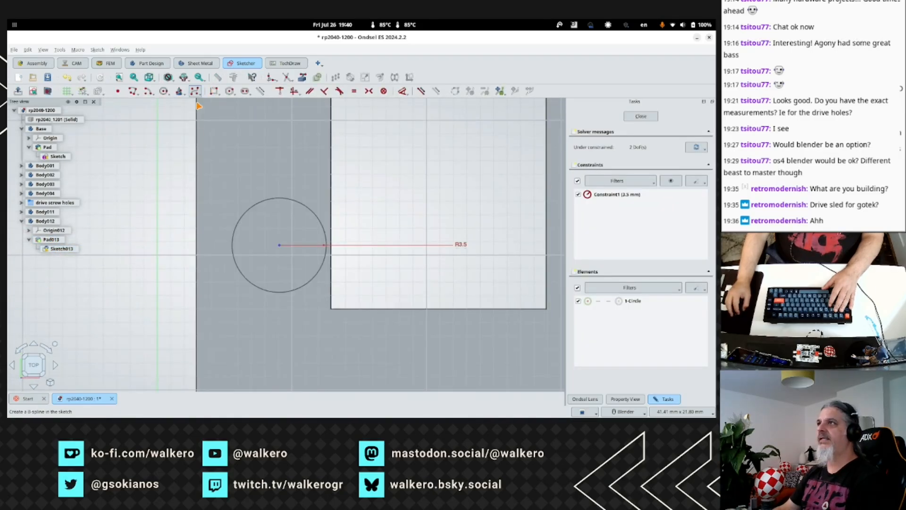
click(163, 90)
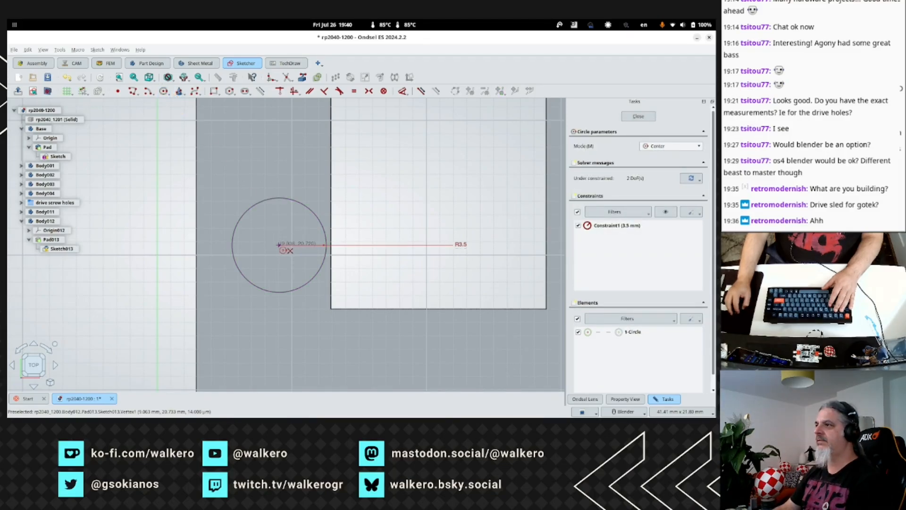
click(279, 244)
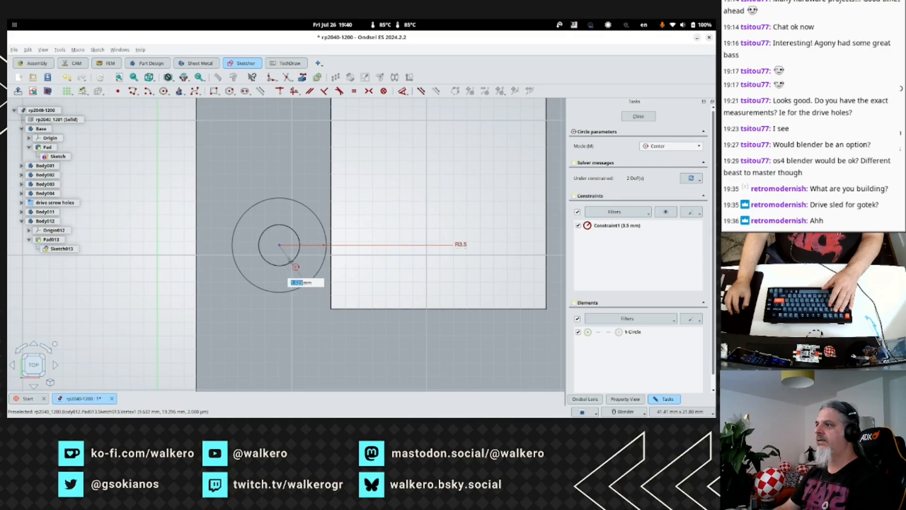
text(2)
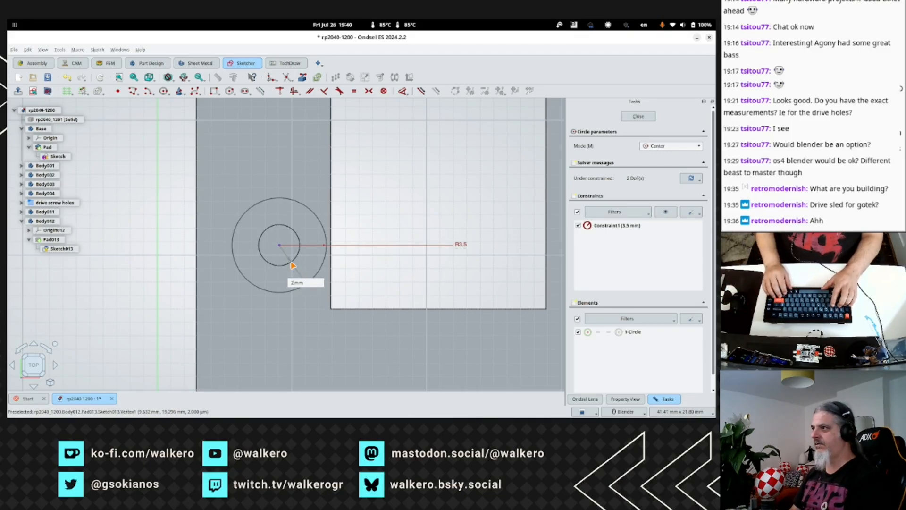
key(Return)
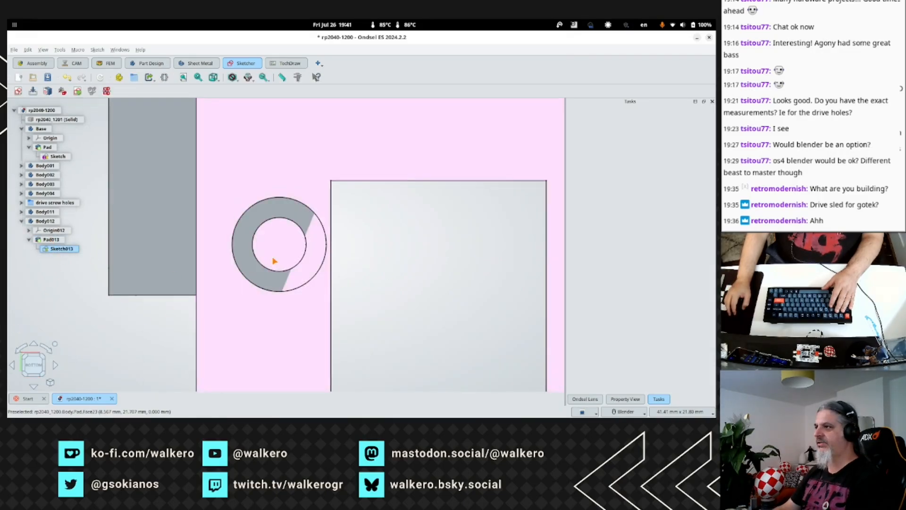
Inspect the hollow screw post from the front, from above and at an angle.
scroll(274, 257, down, 5)
key(1)
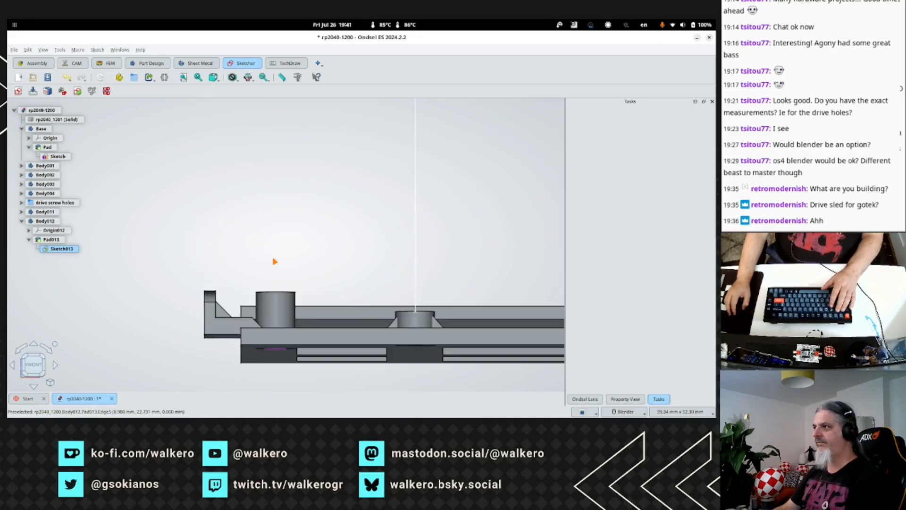
key(2)
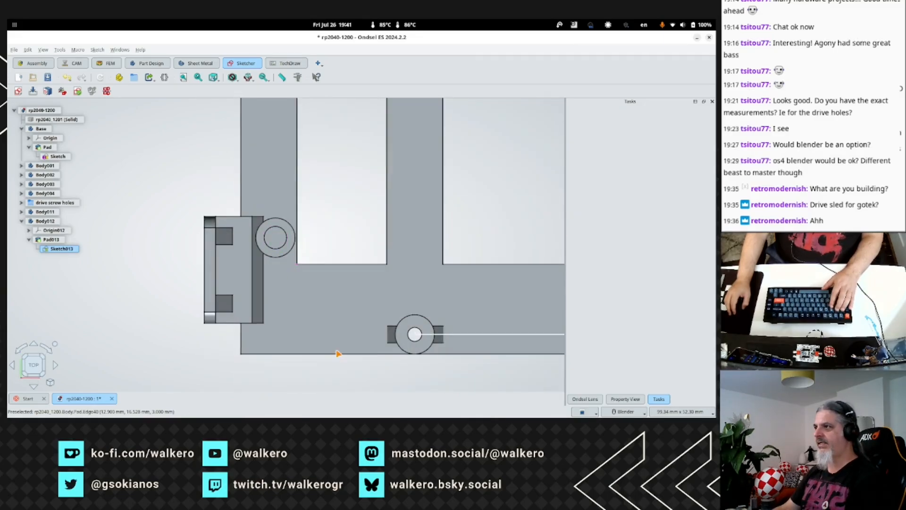
click(307, 299)
middle_drag(324, 298, 279, 268)
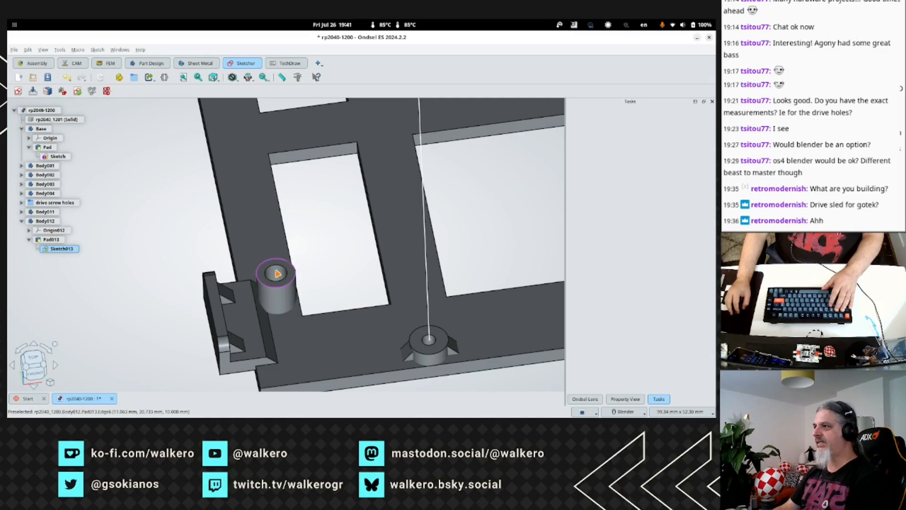
Compare the pad lengths of the left drive screw mount and the new screw post.
click(22, 221)
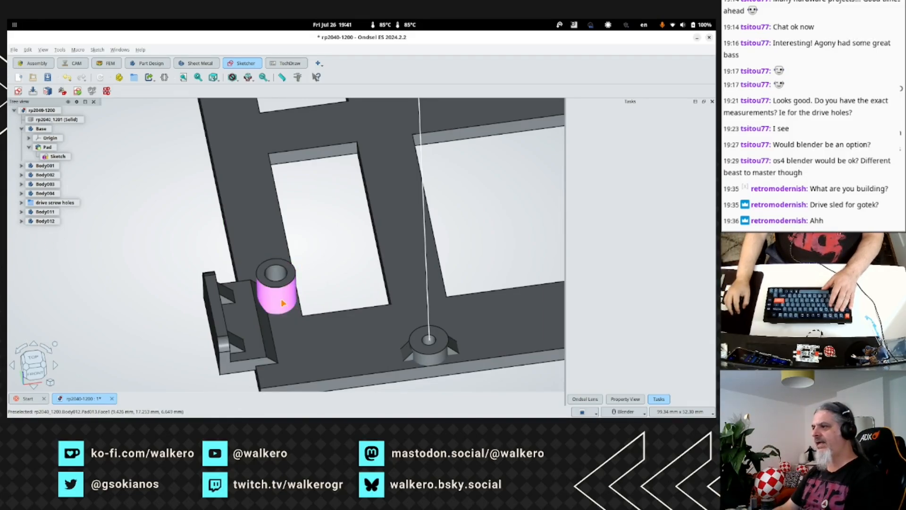
click(430, 365)
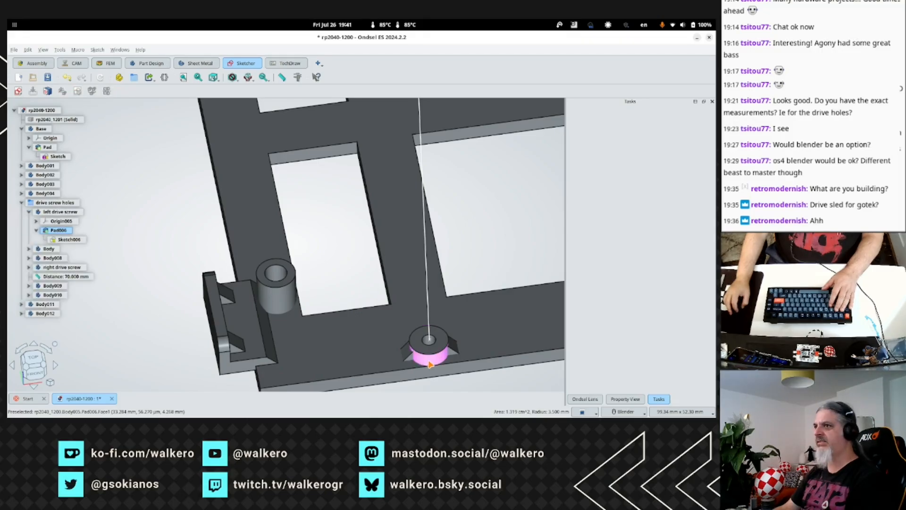
double_click(58, 230)
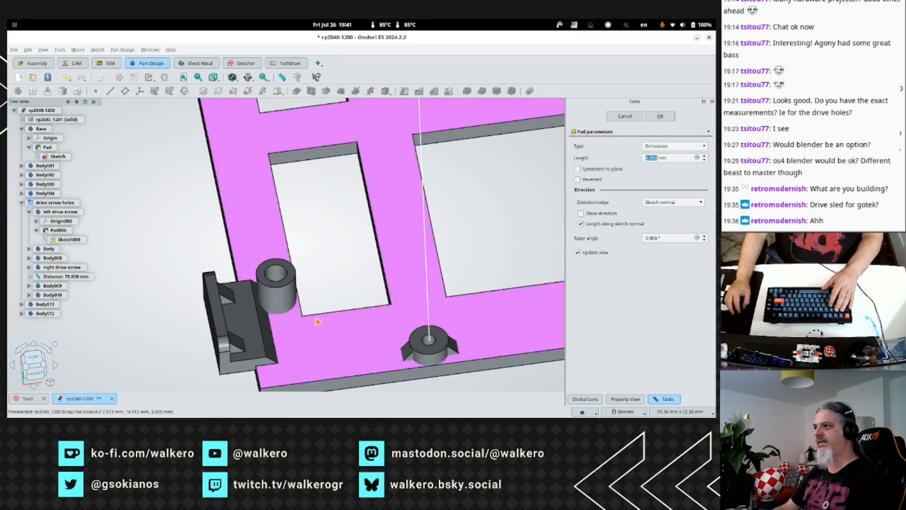
key(Escape)
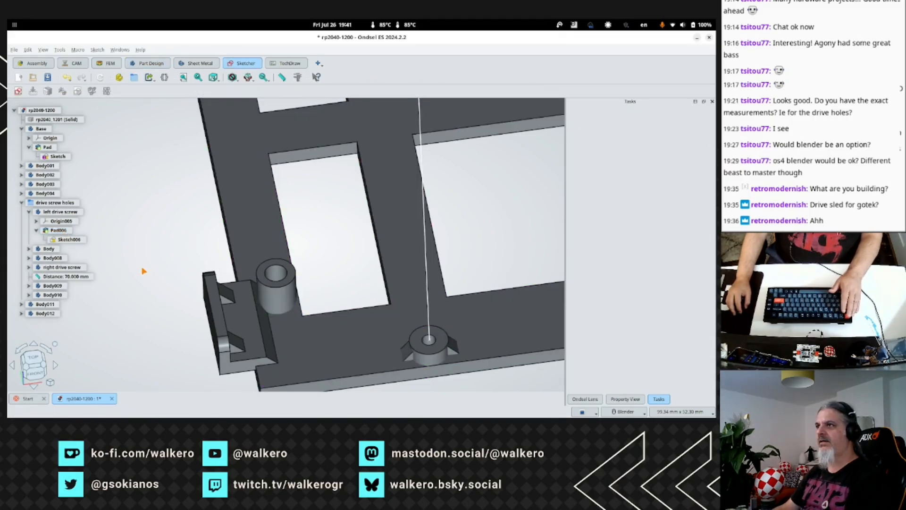
click(285, 296)
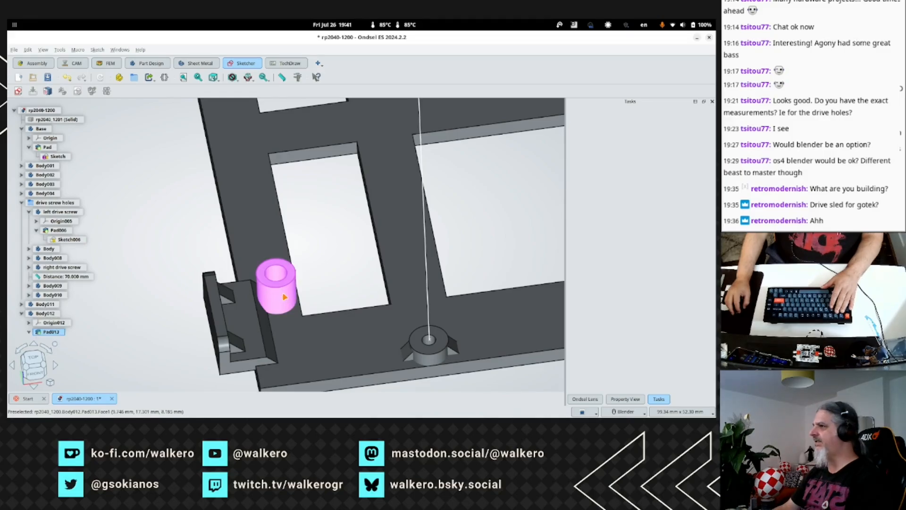
double_click(46, 331)
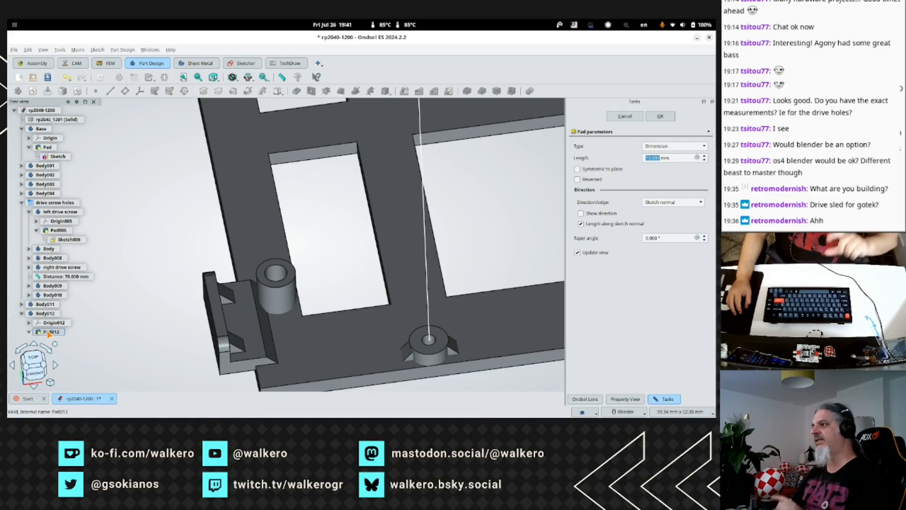
key(Return)
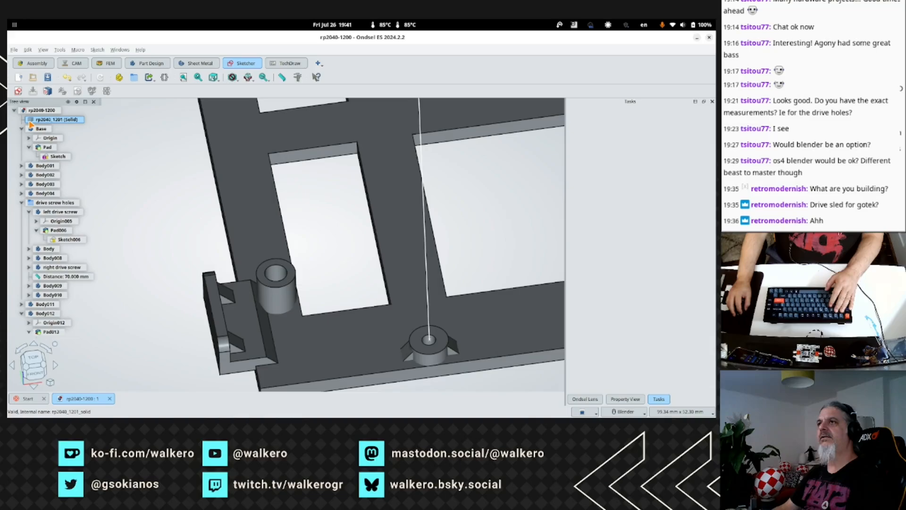
Show the rp2040_1201 solid alongside the frame.
key(space)
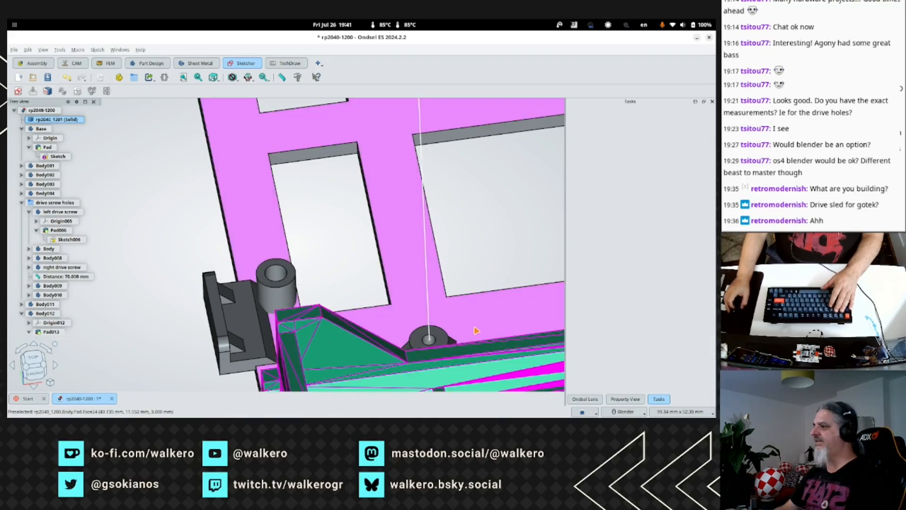
Measure the height of the rp2040_1201 solid's gusseted screw post from the front.
shift+middle_drag(481, 322, 335, 99)
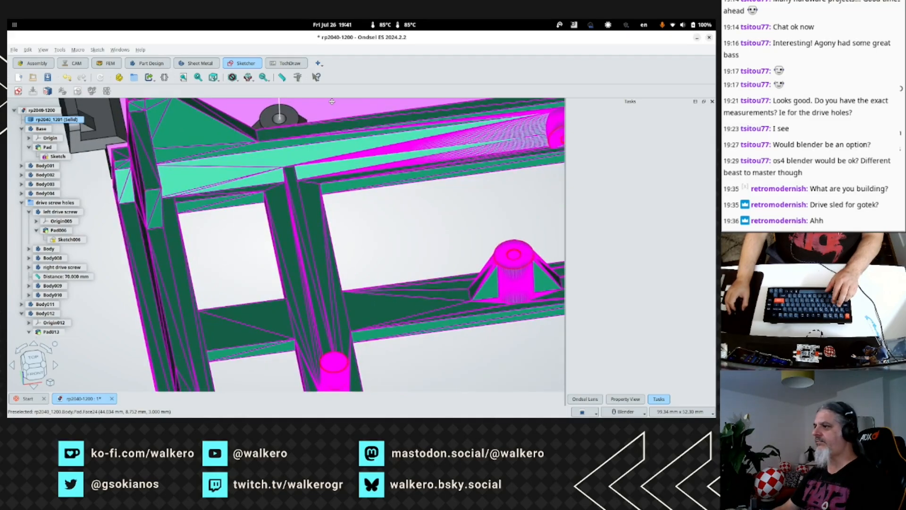
shift+middle_drag(461, 370, 339, 99)
shift+middle_drag(369, 260, 420, 154)
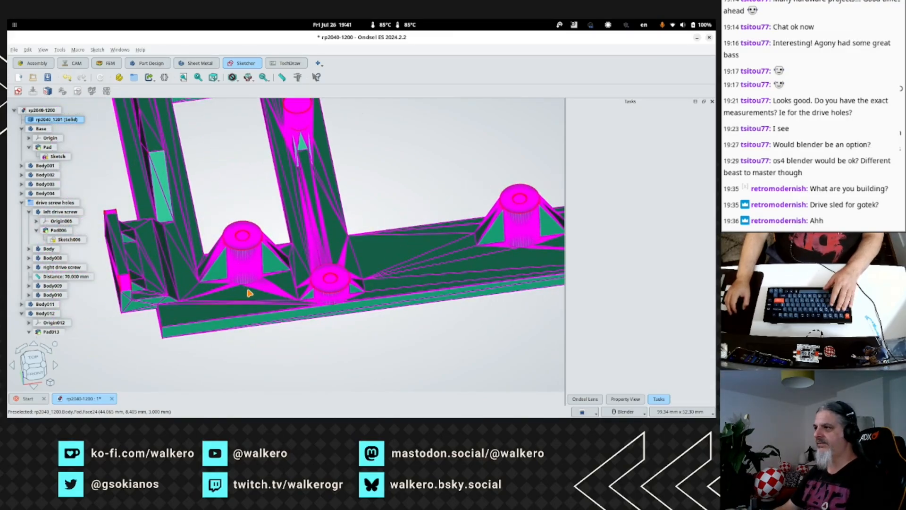
key(1)
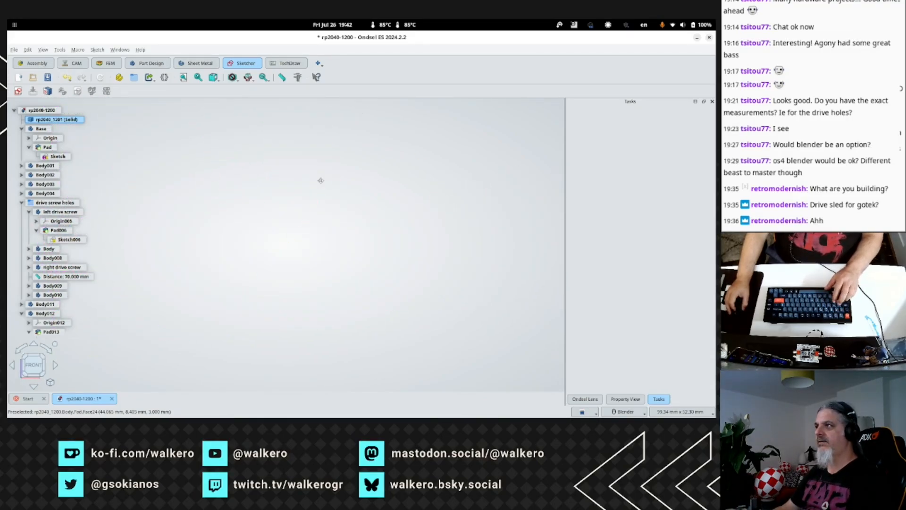
shift+middle_drag(320, 180, 365, 353)
shift+middle_drag(290, 242, 284, 320)
scroll(285, 321, up, 5)
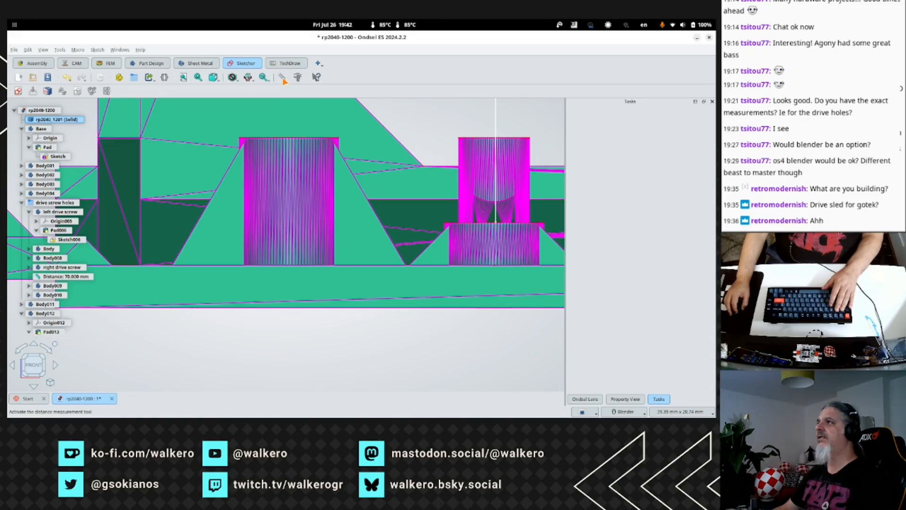
click(282, 77)
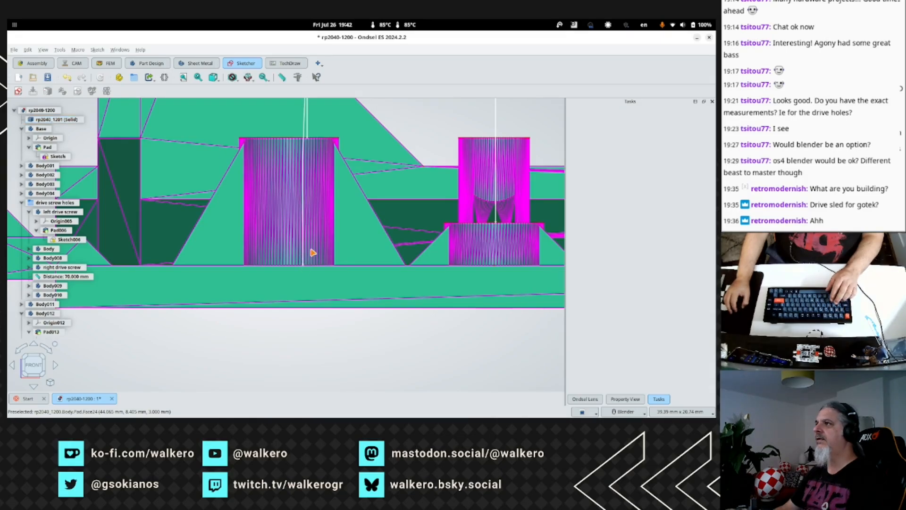
scroll(360, 191, up, 3)
scroll(360, 191, down, 6)
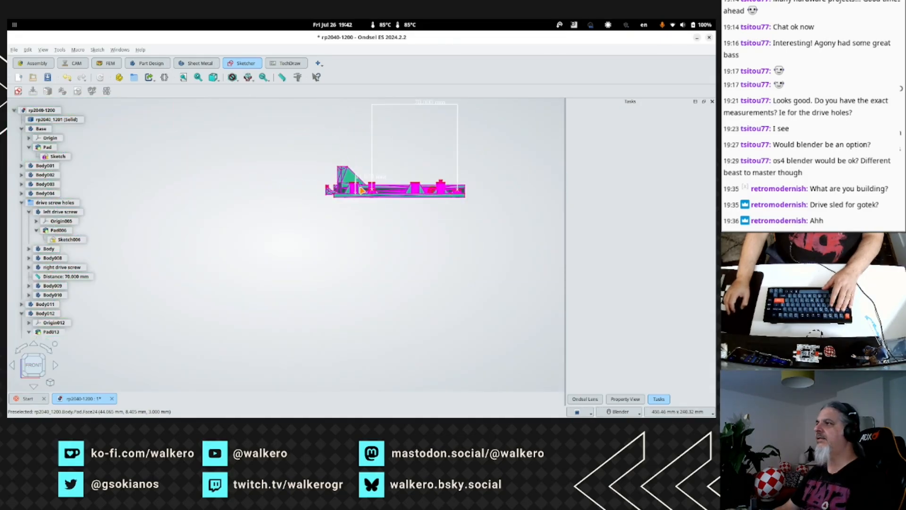
scroll(360, 190, up, 3)
scroll(360, 191, up, 2)
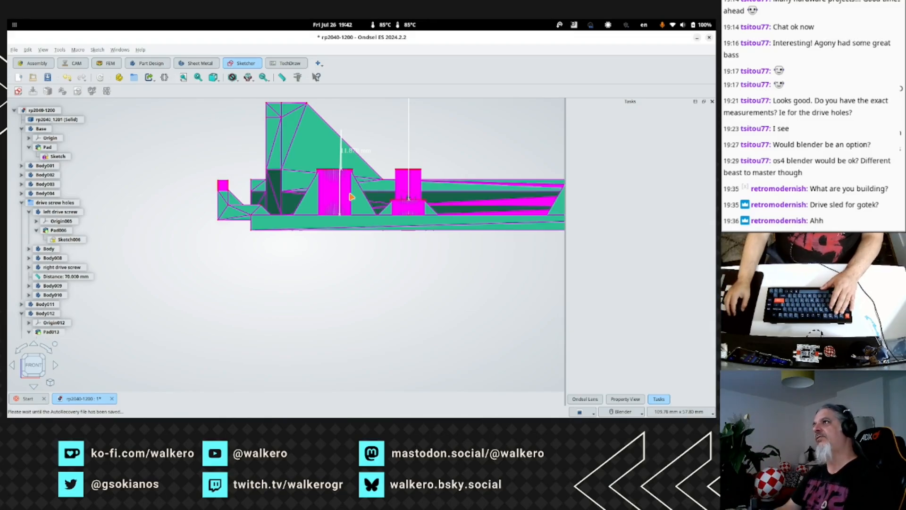
Hide the rp2040_1201 solid and delete the post-height measurement.
click(31, 121)
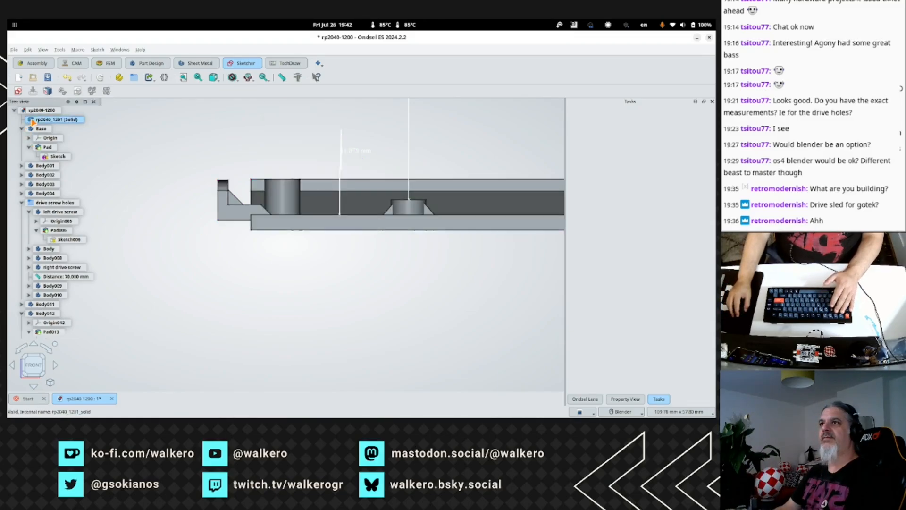
scroll(75, 321, down, 1)
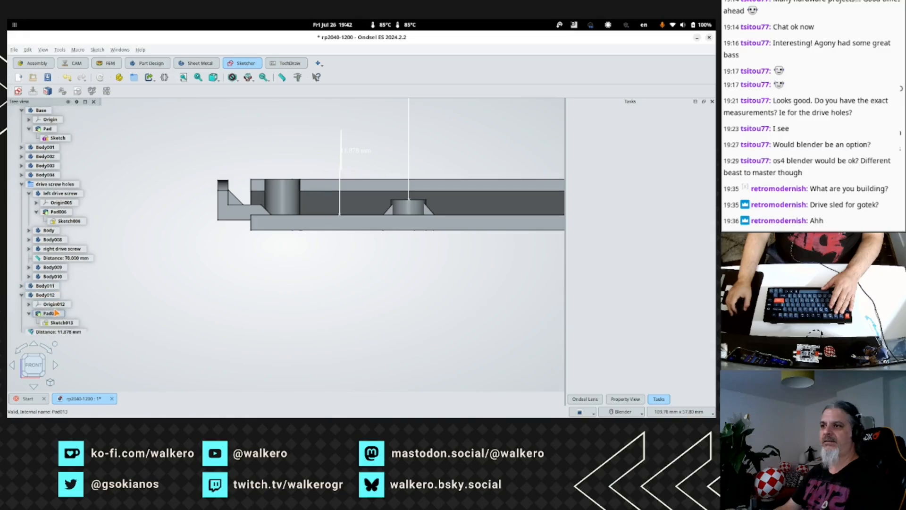
click(59, 332)
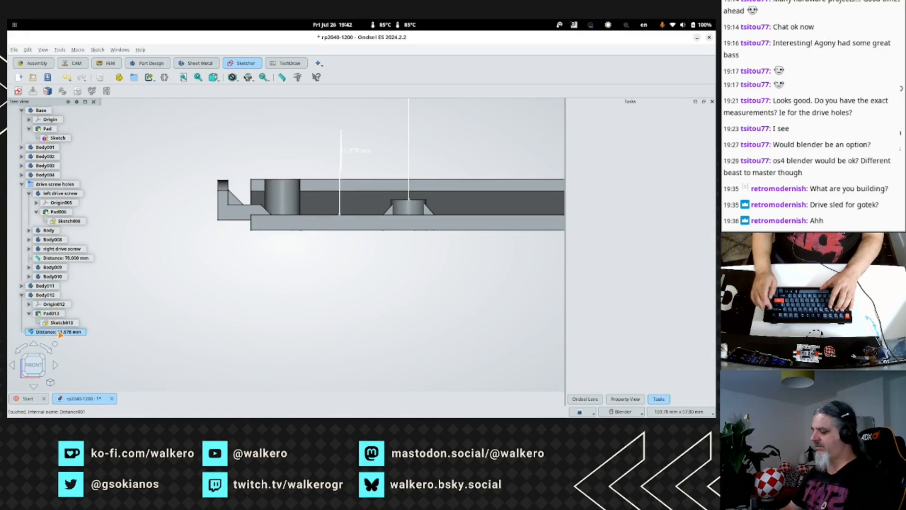
key(Delete)
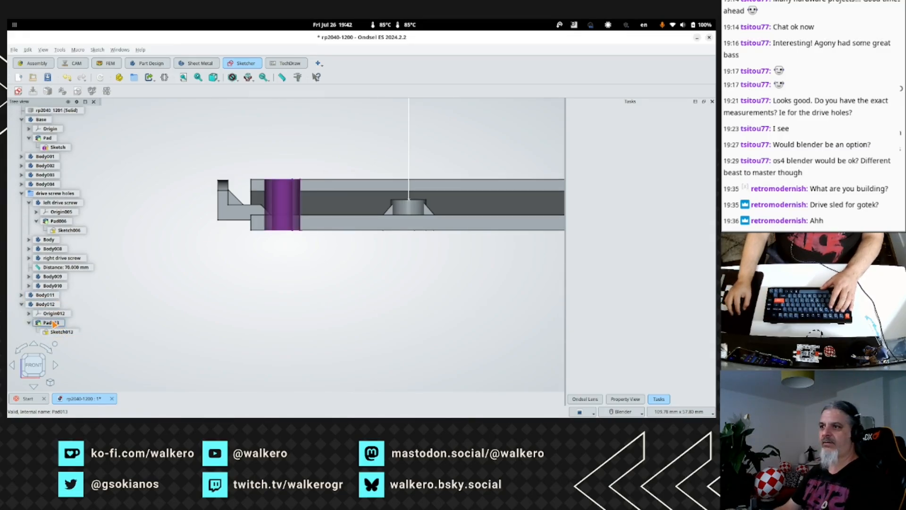
Set the new screw post's pad length to 12 mm in Body012.
click(52, 321)
double_click(53, 322)
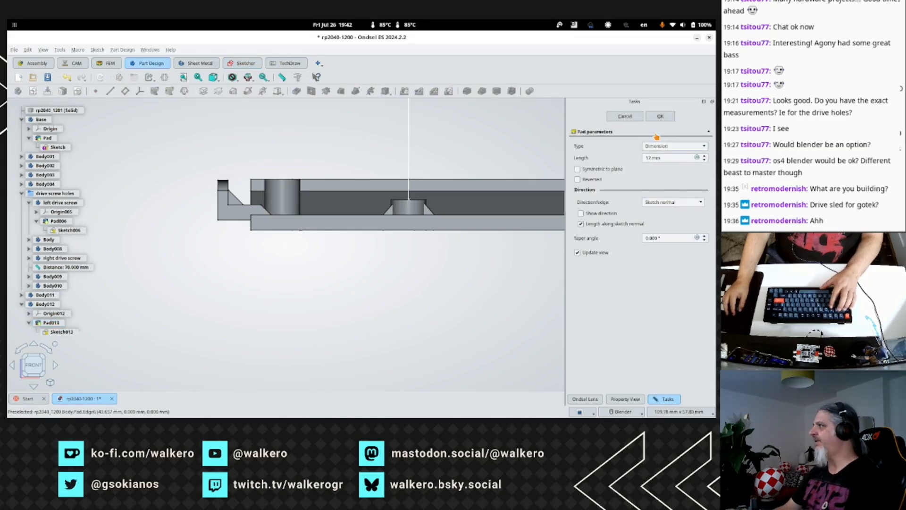
click(661, 117)
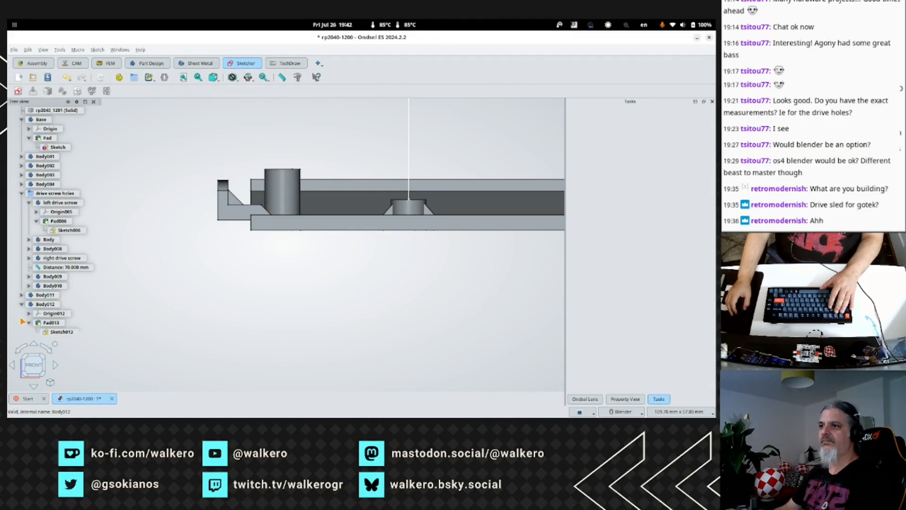
click(22, 304)
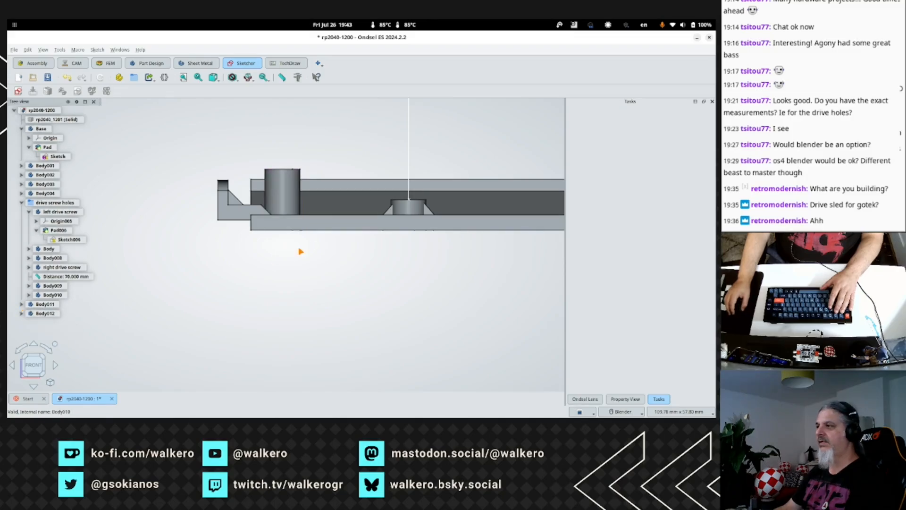
View the frame from above and measure from its outer edge to the new screw post's inner hole.
key(2)
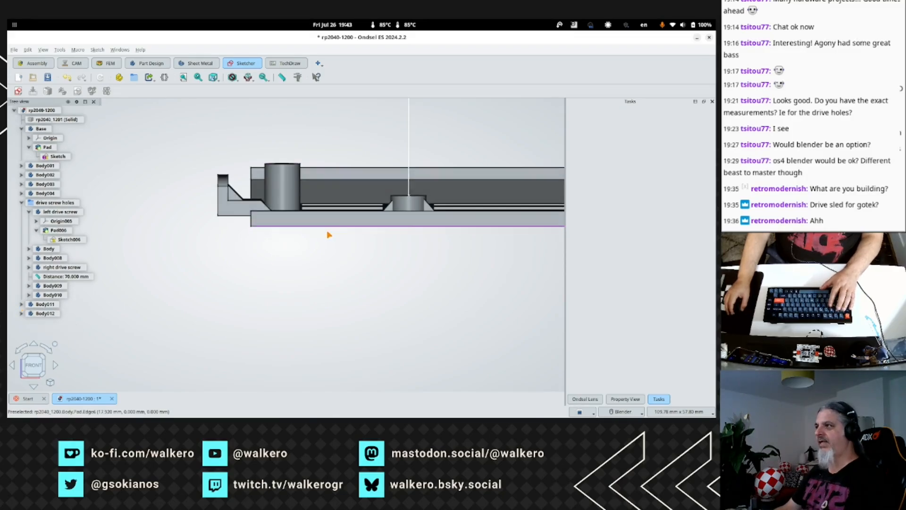
middle_drag(358, 182, 307, 367)
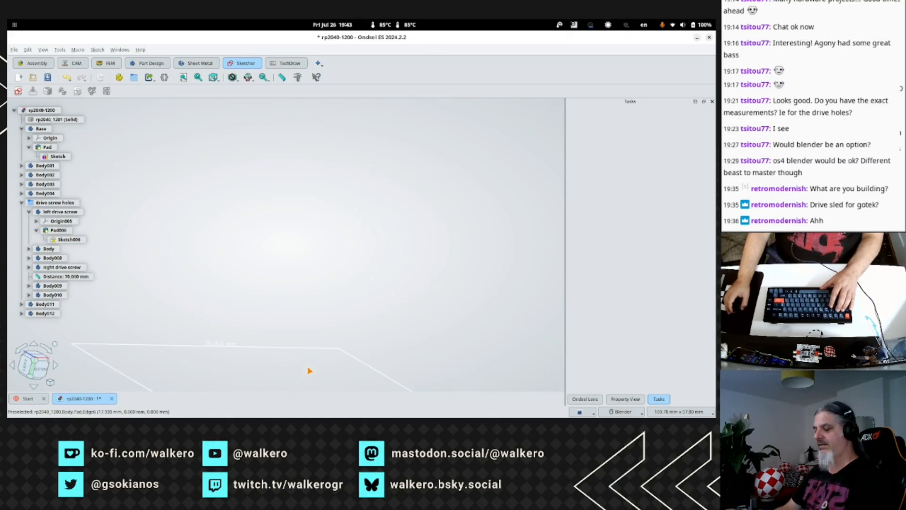
key(2)
shift+middle_drag(336, 225, 352, 388)
shift+middle_drag(350, 156, 333, 350)
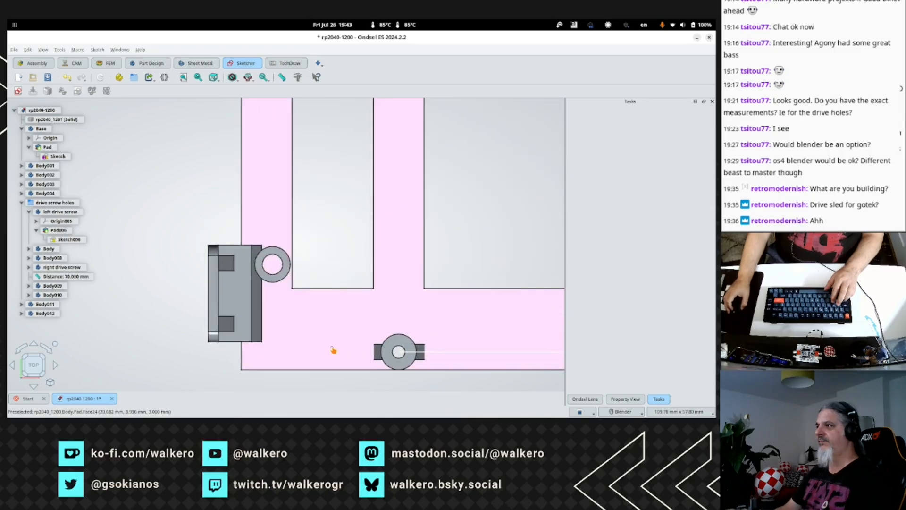
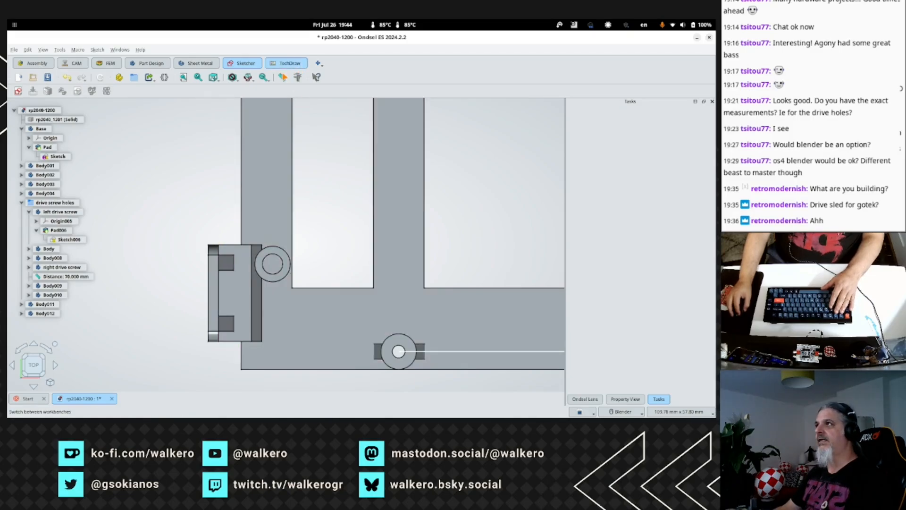
click(282, 78)
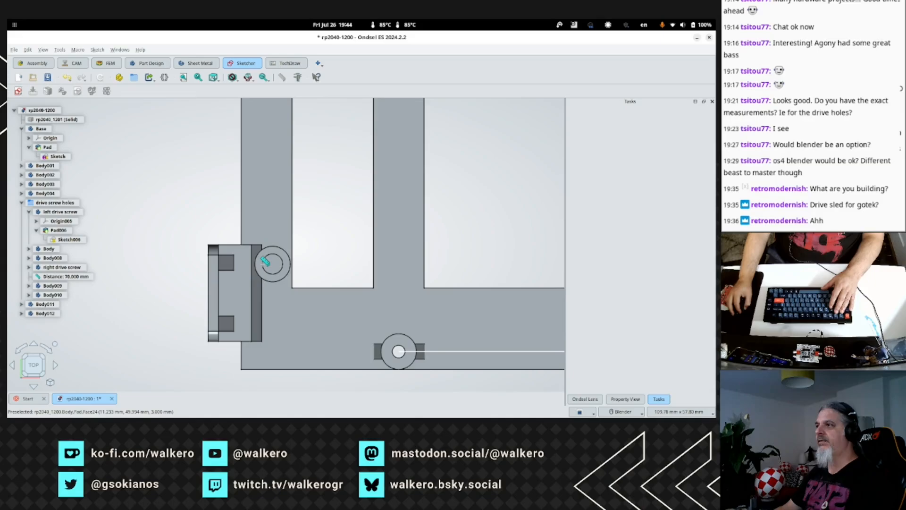
click(264, 260)
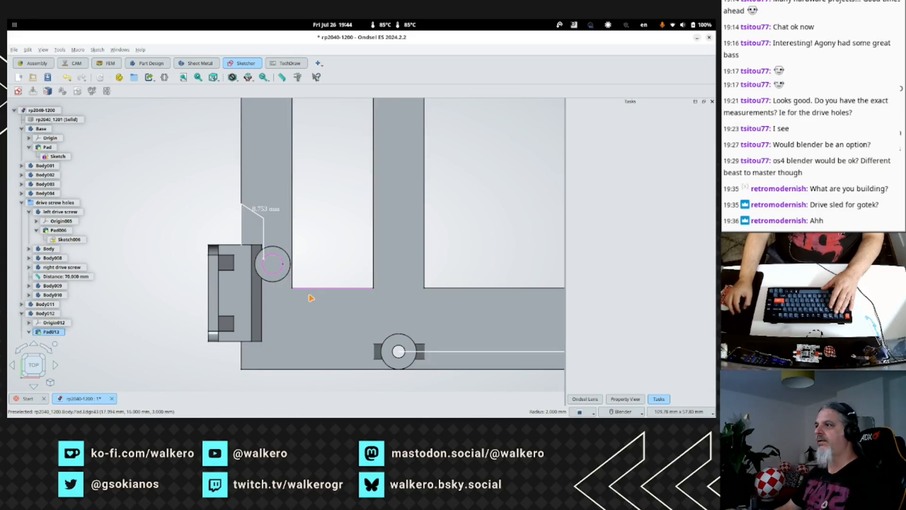
Set the Y position in Body012's placement to 5 mm to shift the screw post along the frame bar.
click(48, 314)
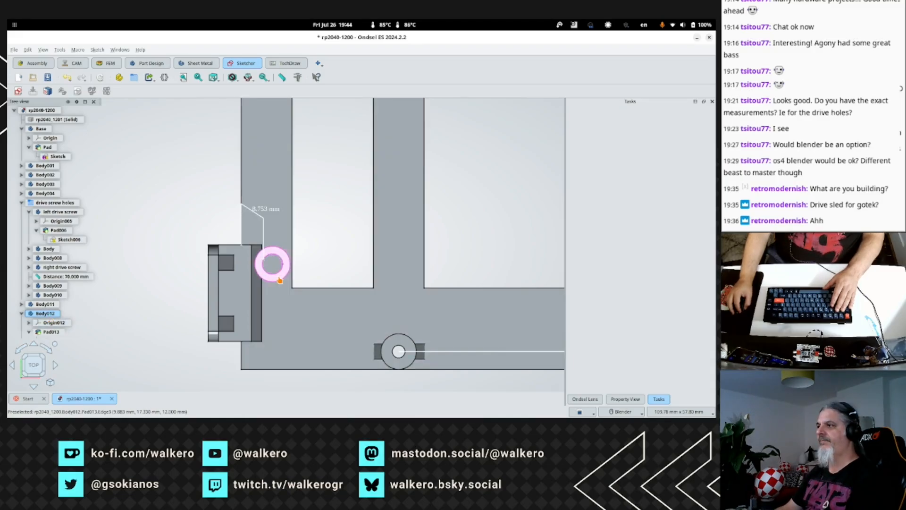
click(293, 248)
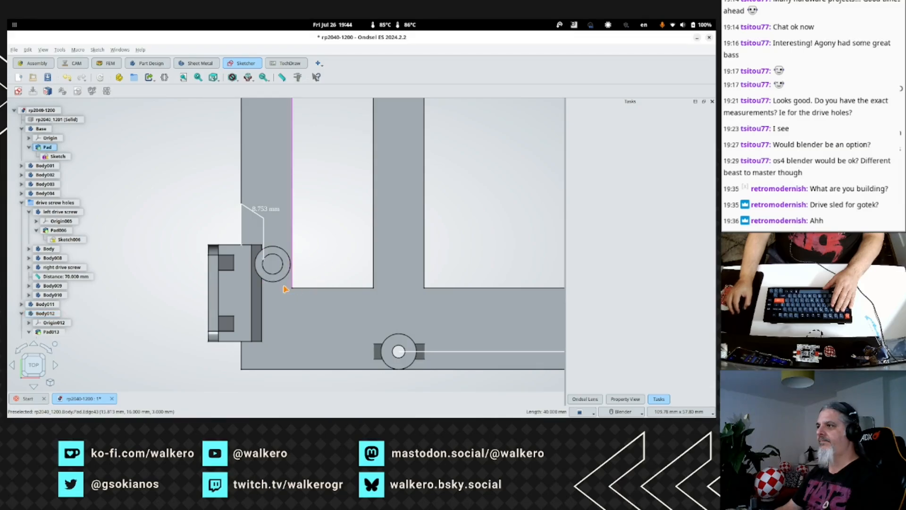
click(44, 313)
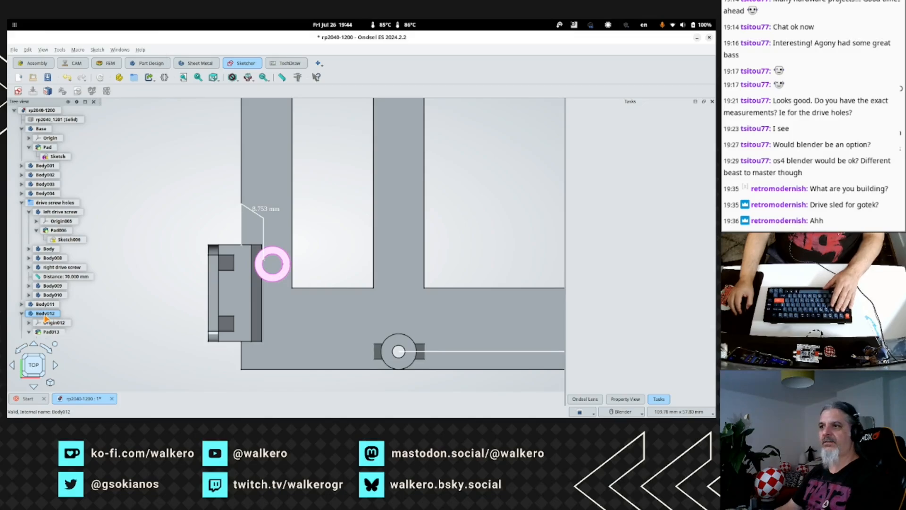
right_click(44, 316)
mouse_move(89, 312)
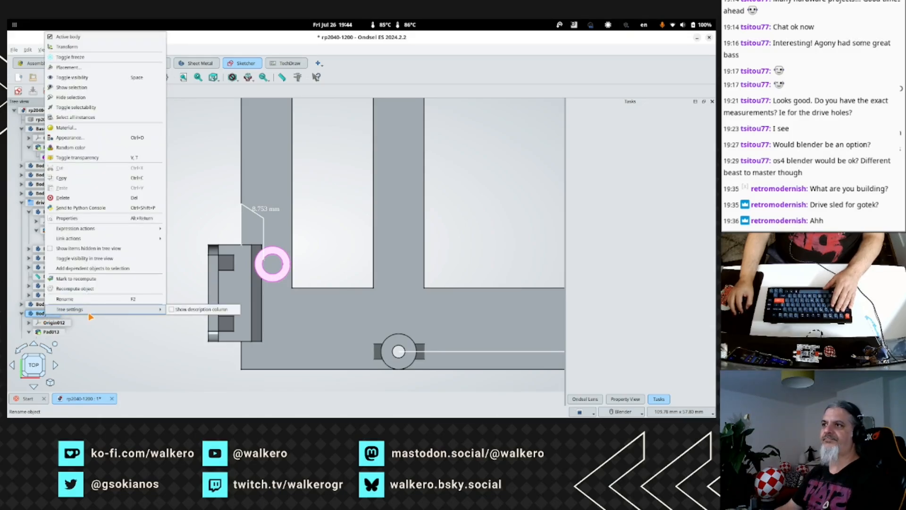
click(81, 219)
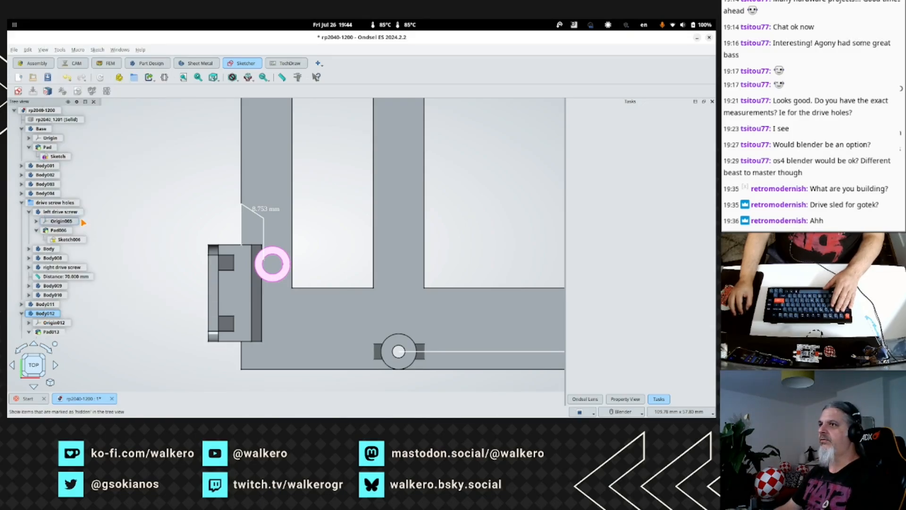
click(634, 399)
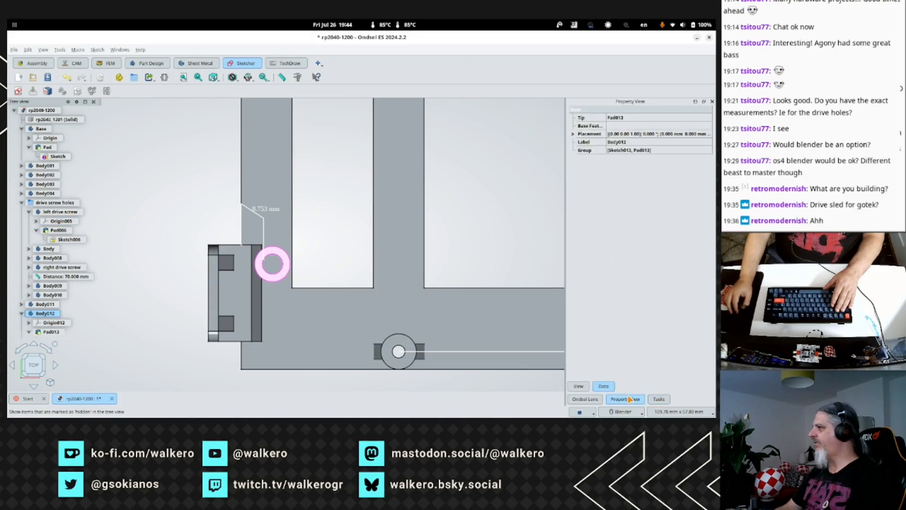
click(573, 134)
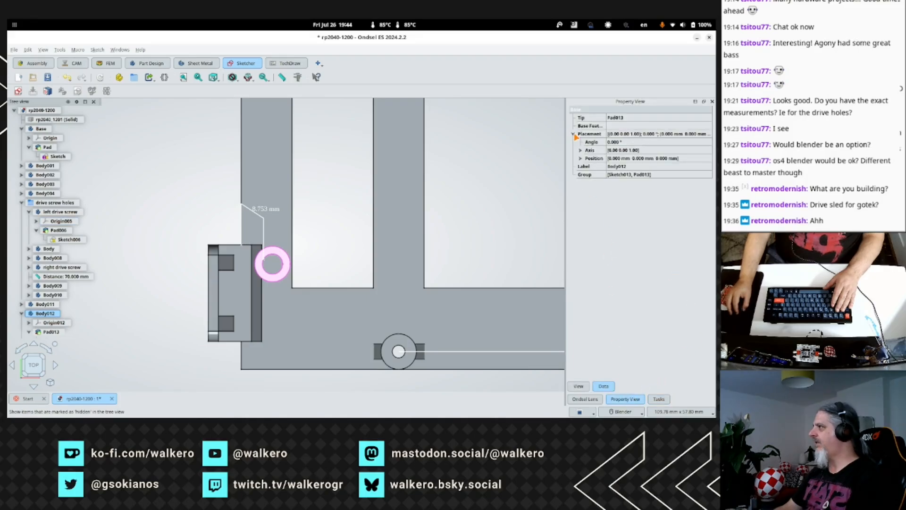
click(580, 158)
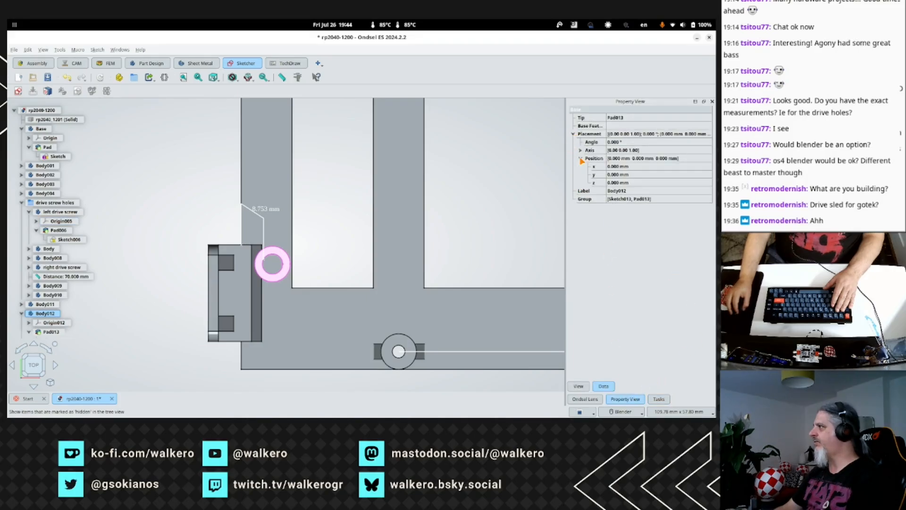
click(624, 174)
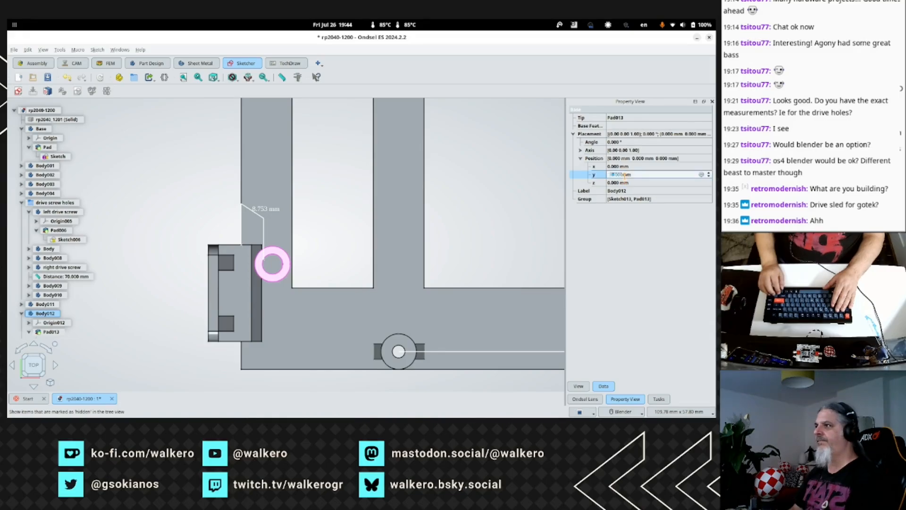
key(Down)
key(Up)
key(Up)
key(Up)
key(Up)
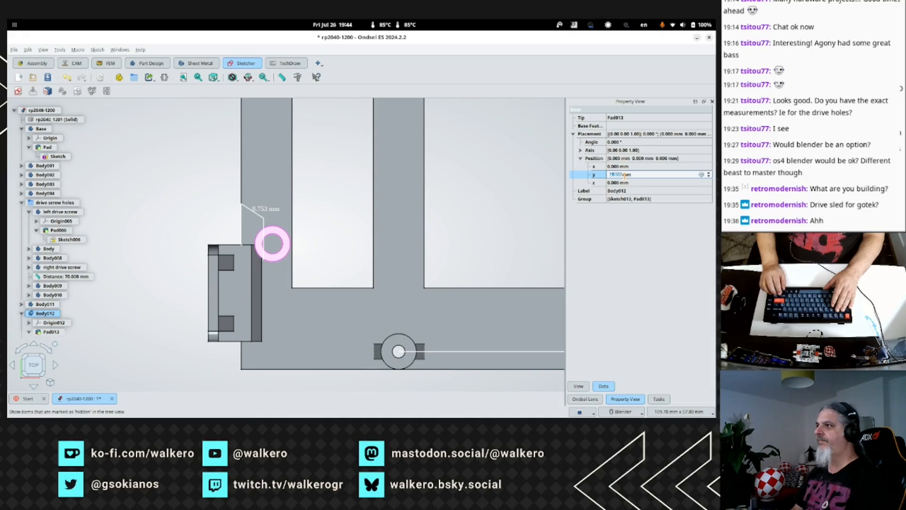
key(Up)
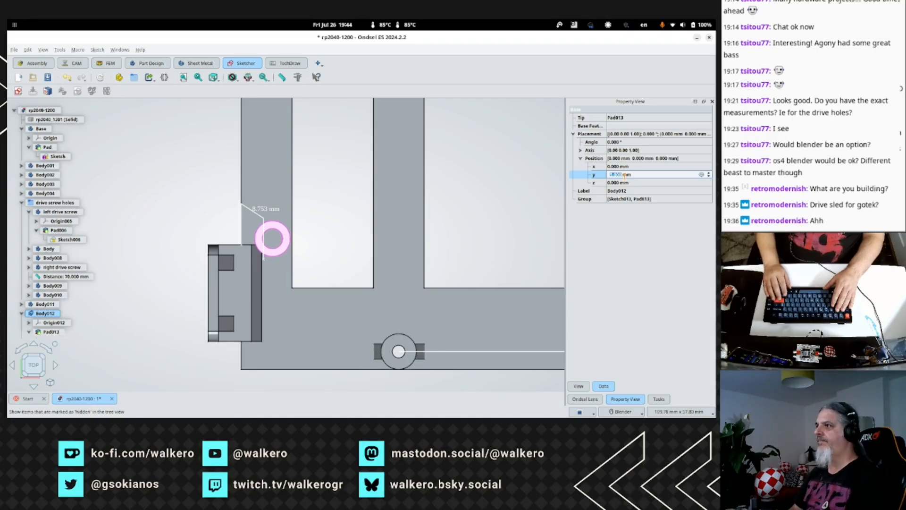
key(Return)
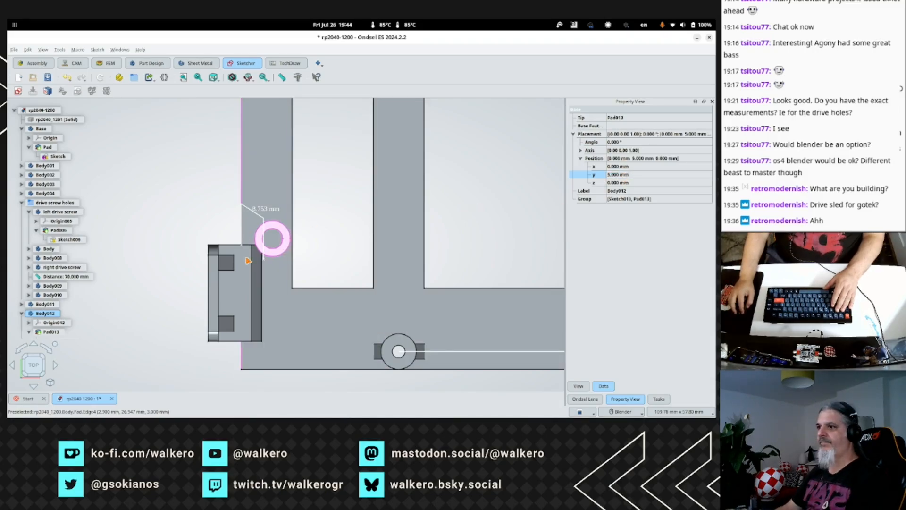
Delete the distance measurement between the frame's outer edge and the screw post.
scroll(53, 332, down, 1)
click(54, 331)
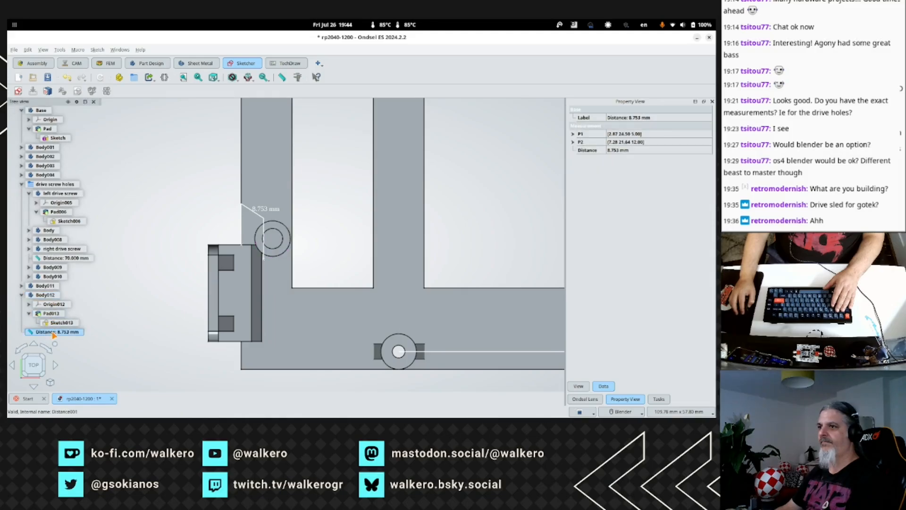
key(Delete)
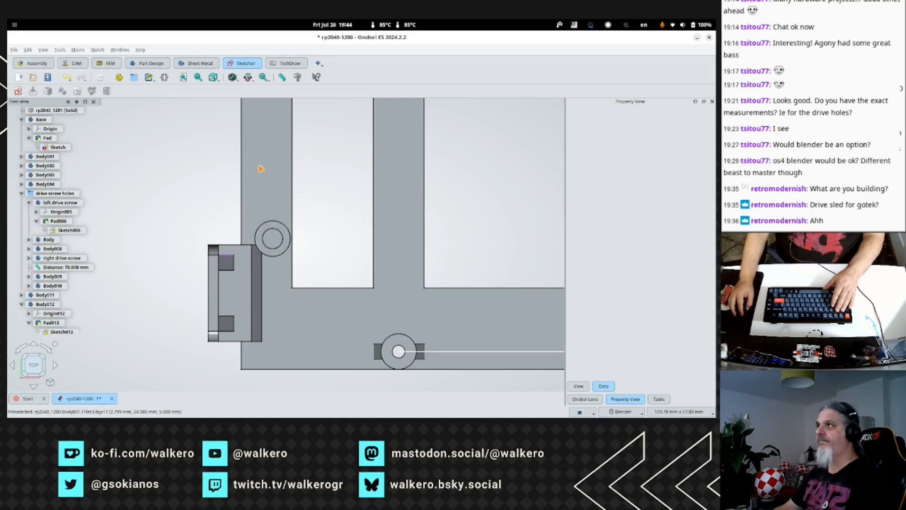
Measure from the frame's outer edge to the new screw post's hole and set Body012's Y position to 4 mm.
click(282, 78)
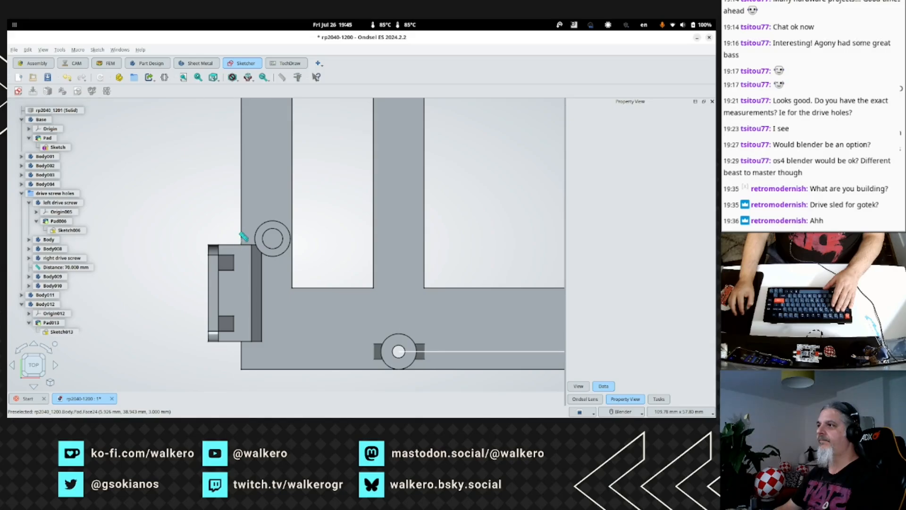
click(265, 236)
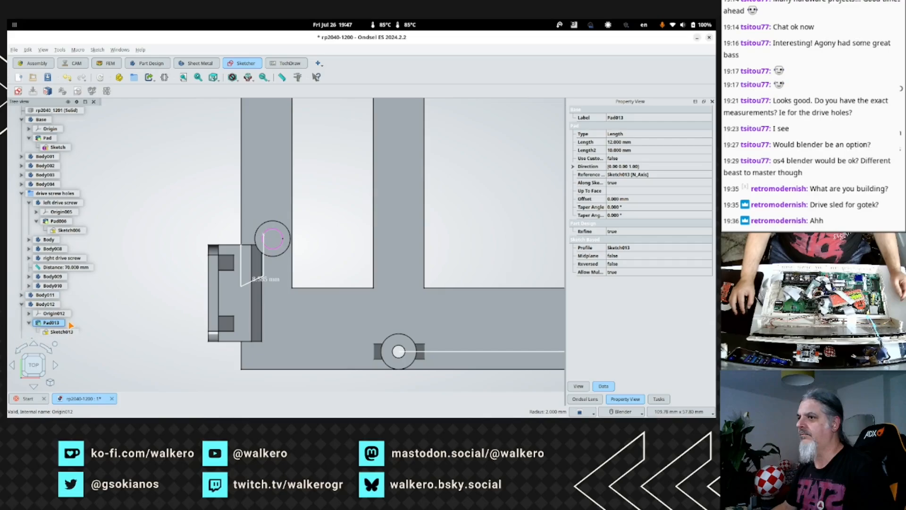
click(47, 303)
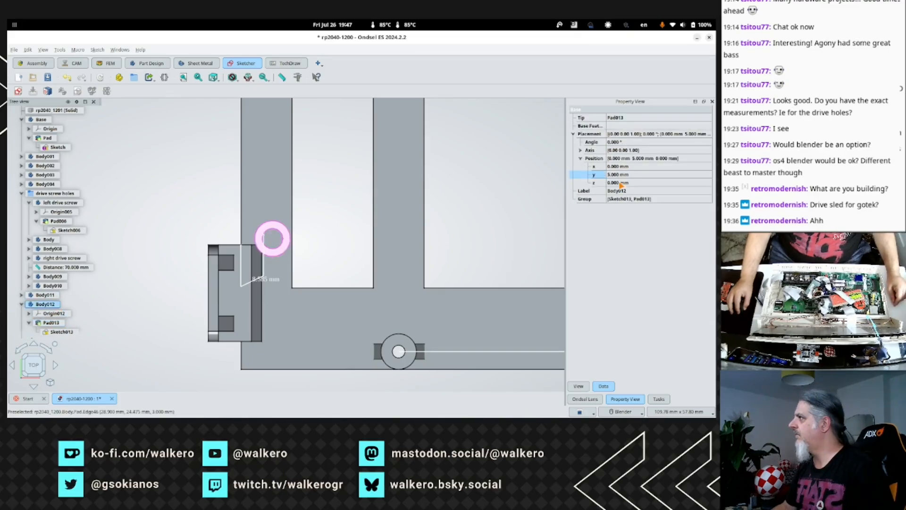
double_click(631, 175)
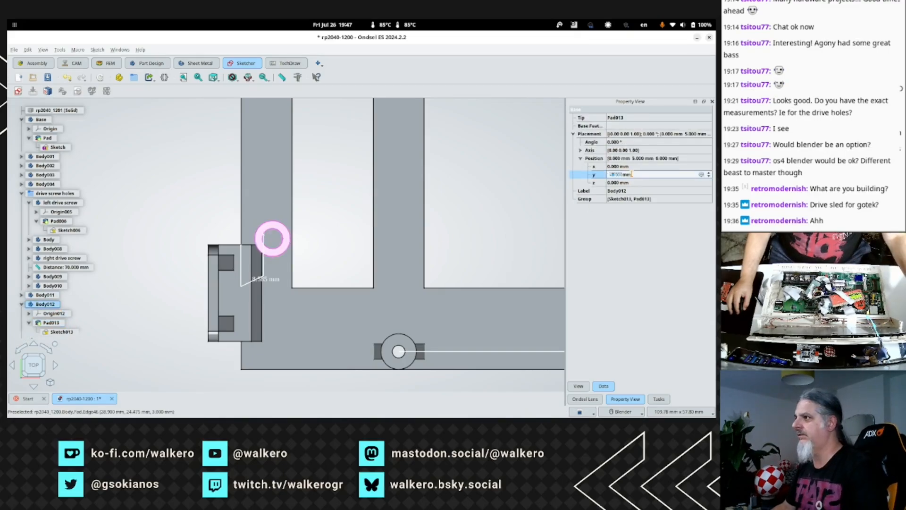
scroll(631, 174, down, 1)
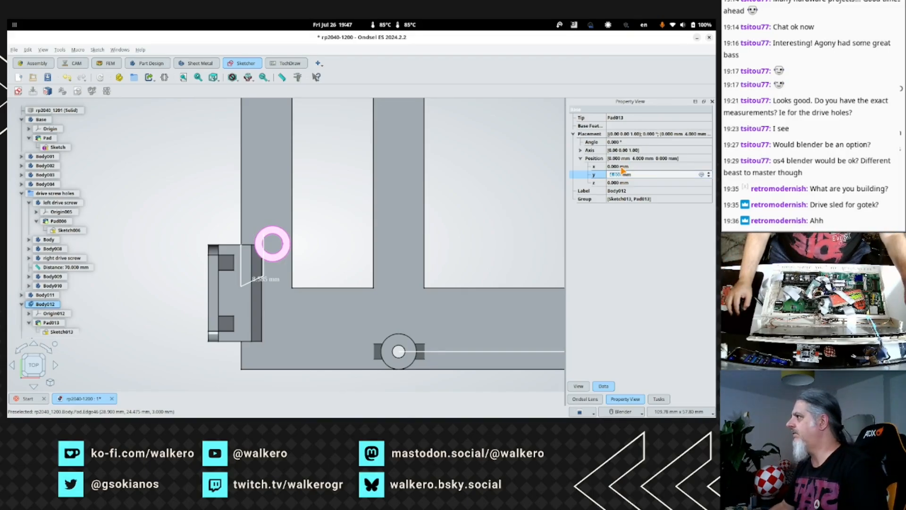
Set the X position in Body012's placement to 2 mm to shift the screw post across the frame bar.
click(621, 166)
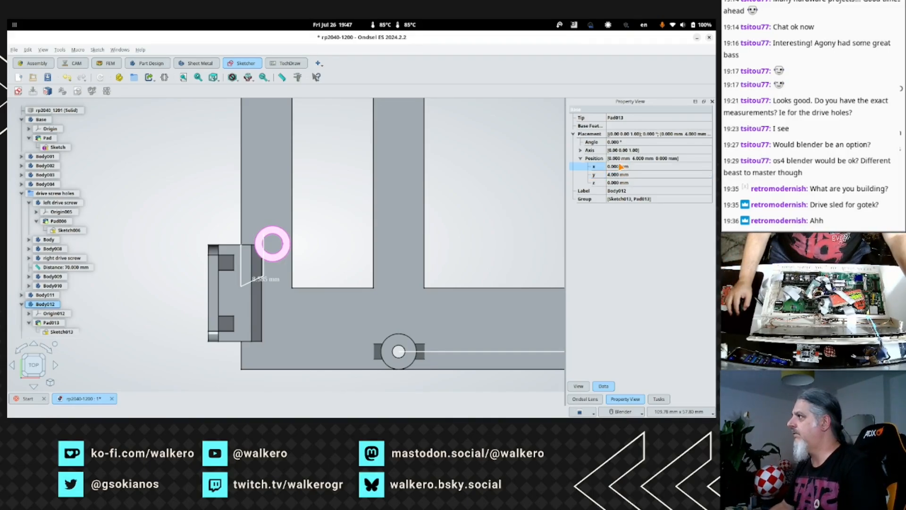
scroll(619, 166, up, 1)
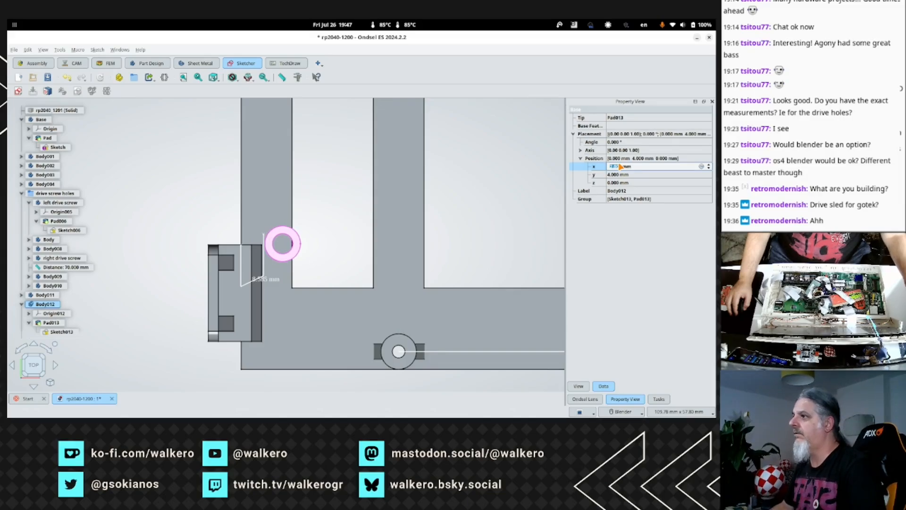
scroll(621, 166, up, 1)
scroll(621, 166, down, 1)
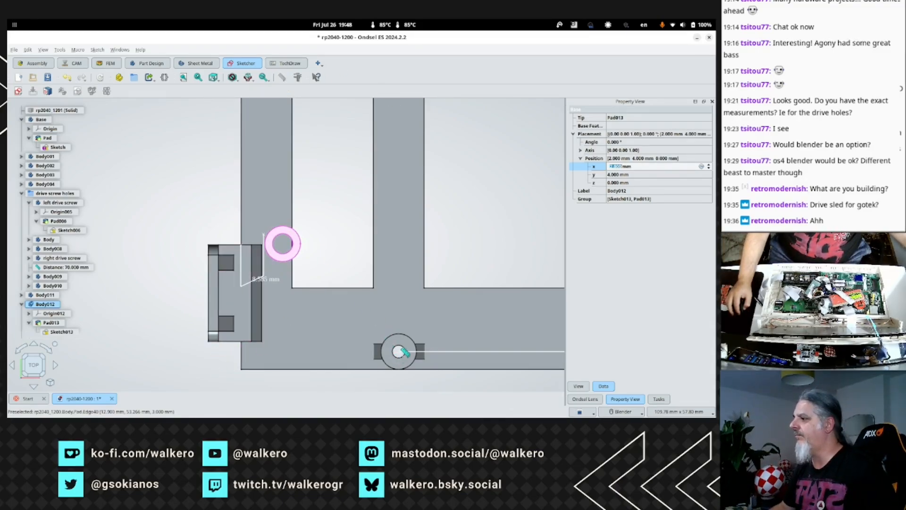
Measure the distance from the left drive screw hole's far side to the frame's outer side edge.
click(399, 345)
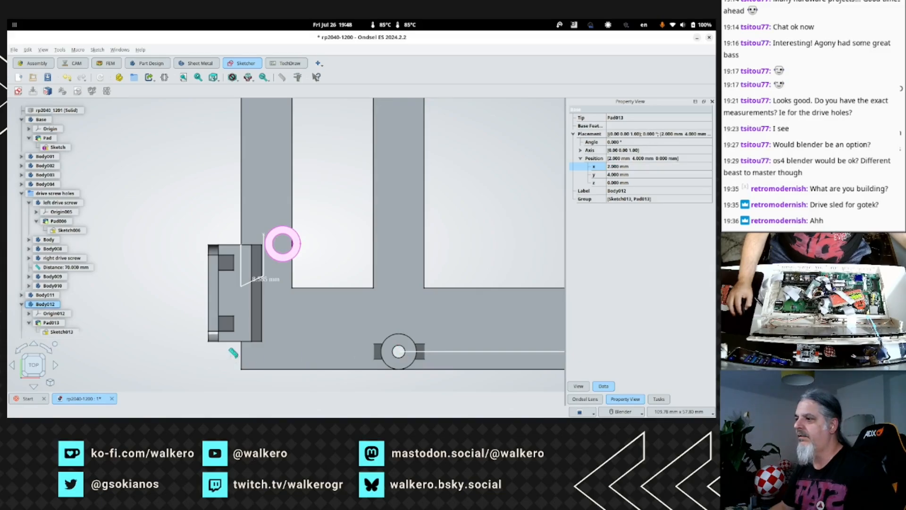
key(Escape)
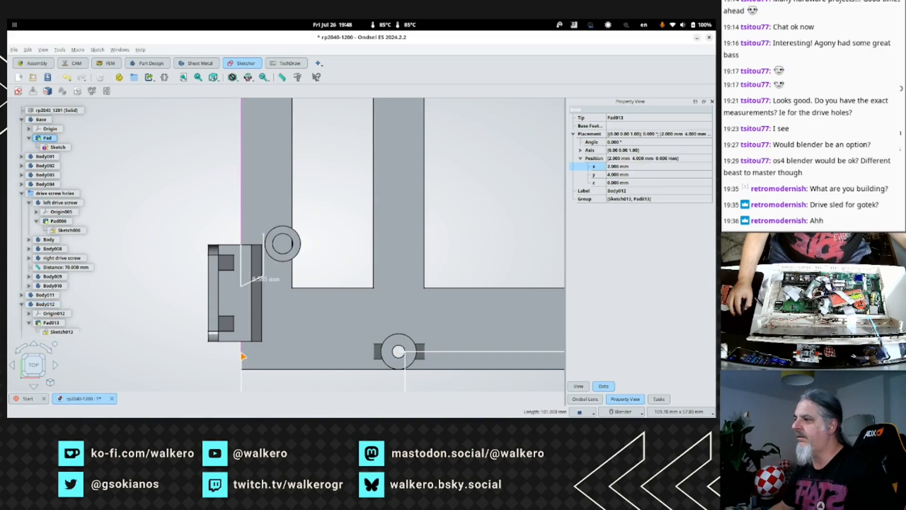
click(317, 313)
scroll(318, 314, down, 2)
scroll(318, 315, down, 3)
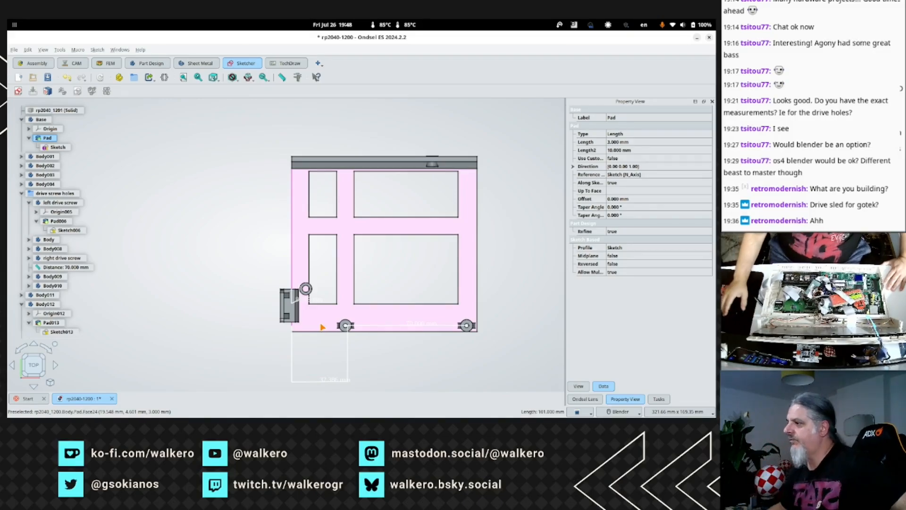
scroll(321, 327, up, 3)
scroll(334, 331, up, 2)
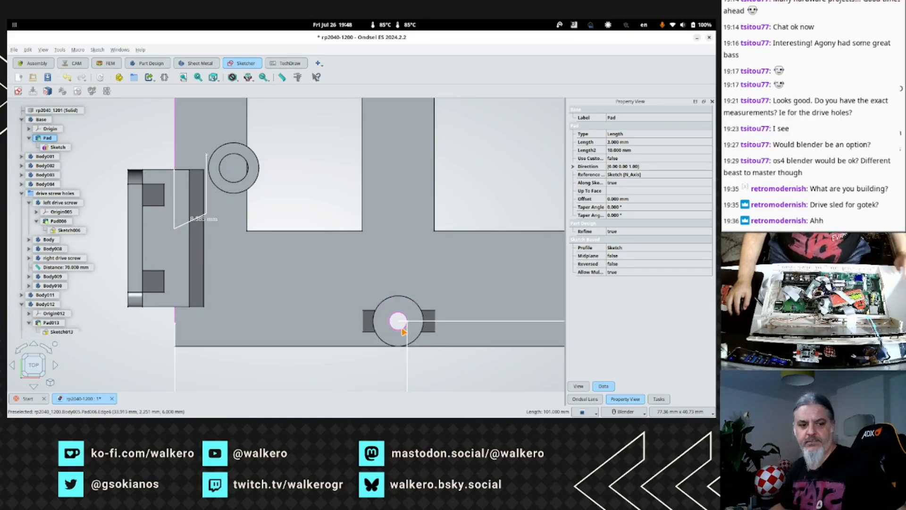
Measure the distance from the near side of the left drive screw hole to the frame's outer side edge.
click(282, 77)
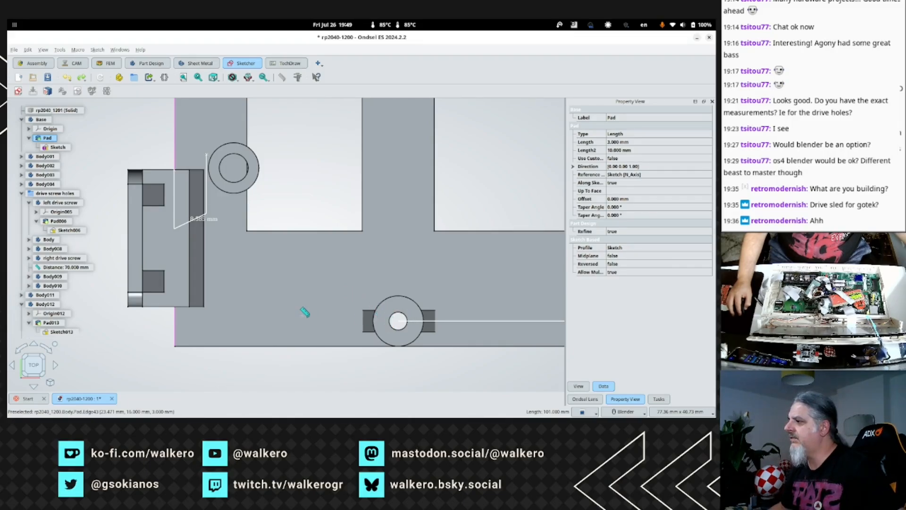
click(175, 329)
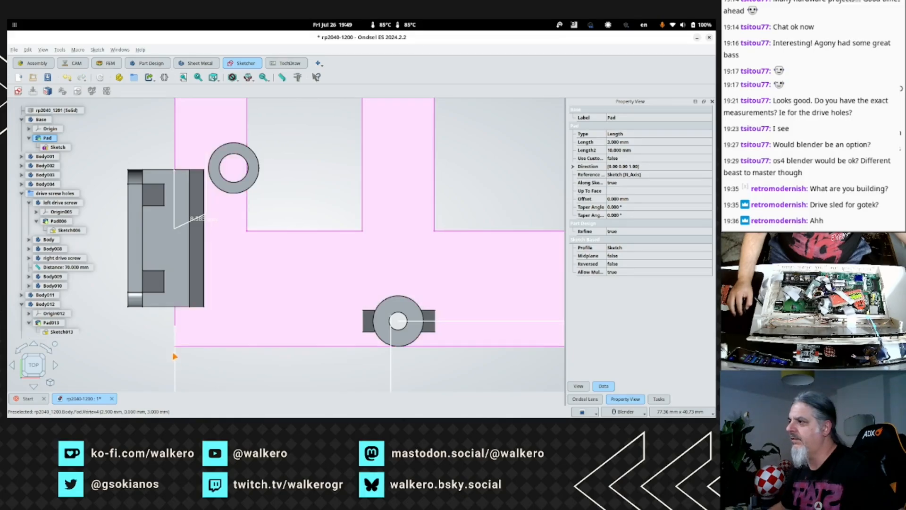
scroll(319, 316, down, 7)
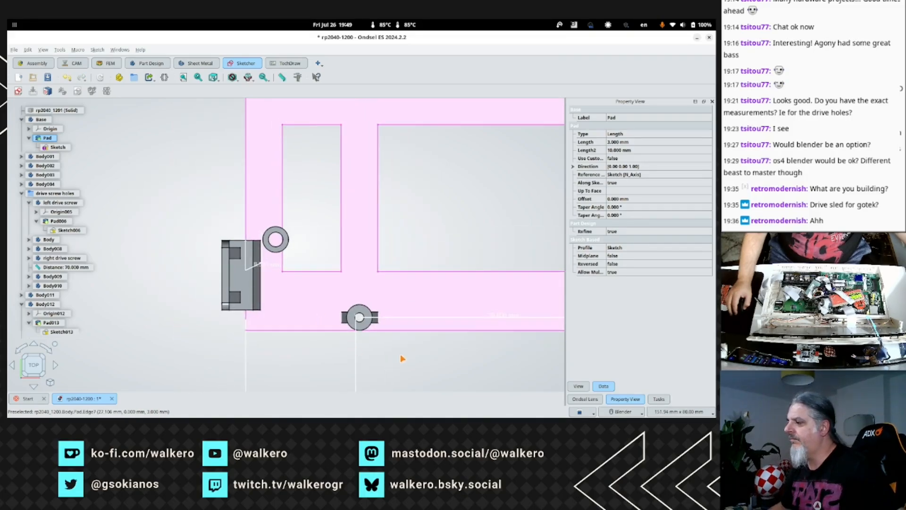
scroll(401, 360, down, 4)
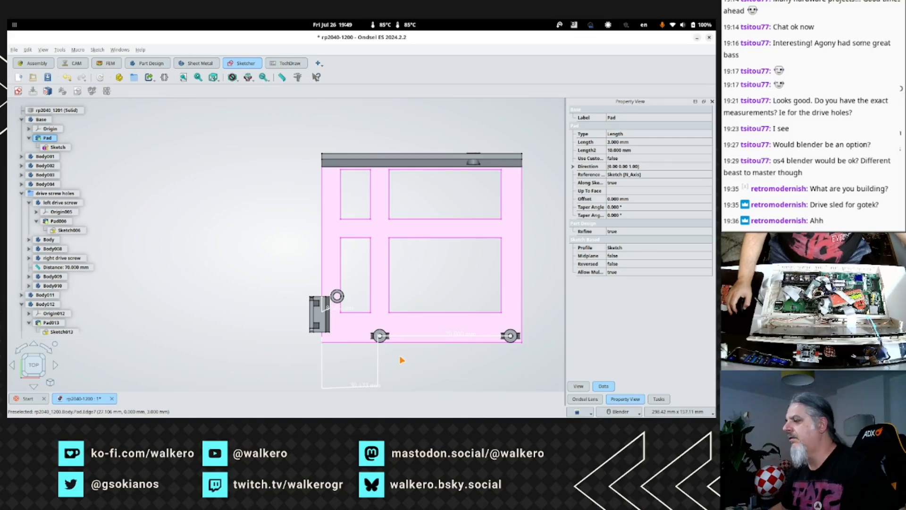
scroll(377, 363, up, 1)
scroll(378, 363, up, 3)
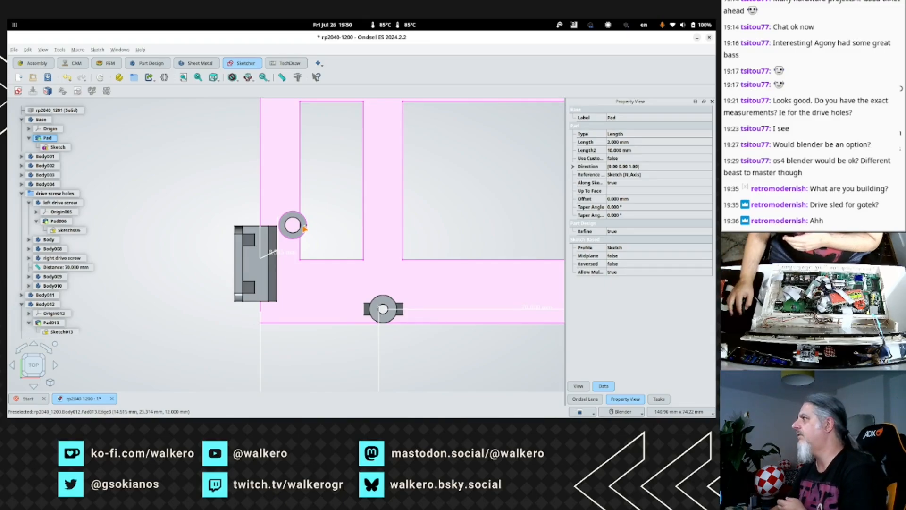
Set the X position in Body012's placement to -1 mm to move the screw post toward the frame's outer edge.
click(304, 229)
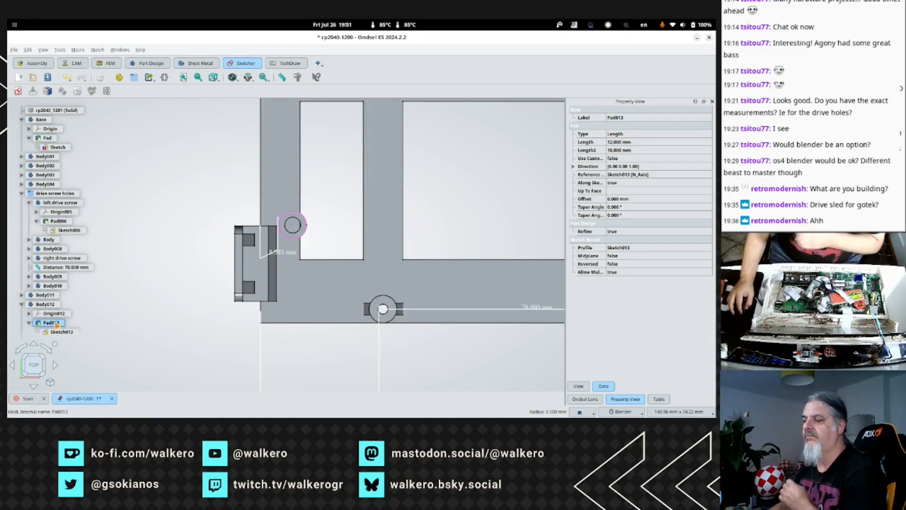
click(43, 304)
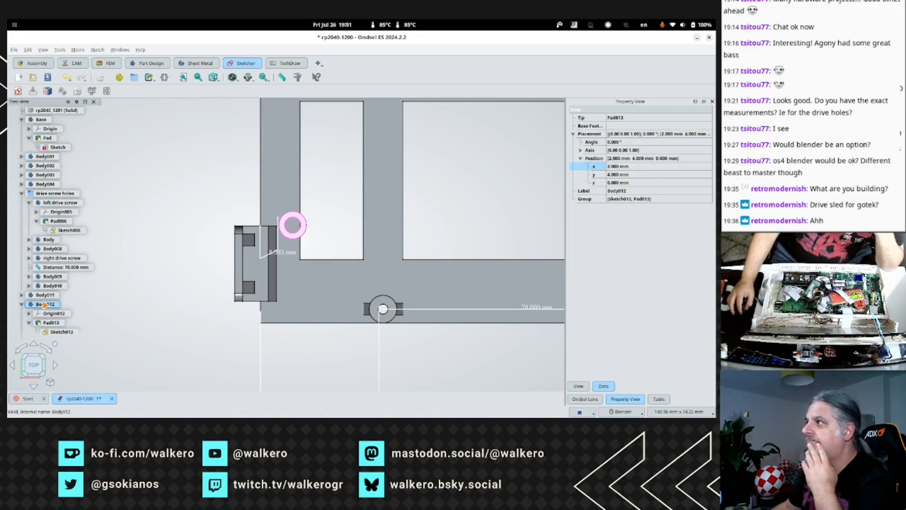
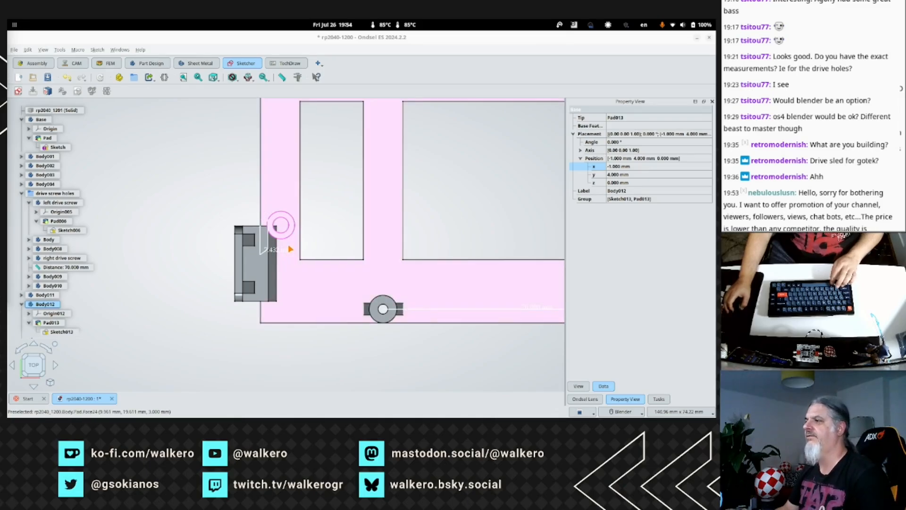
Open Sketch013 of the new screw post, examine its two circles and their radius constraints, and close the sketch.
scroll(289, 249, up, 2)
scroll(290, 249, up, 5)
scroll(290, 248, down, 2)
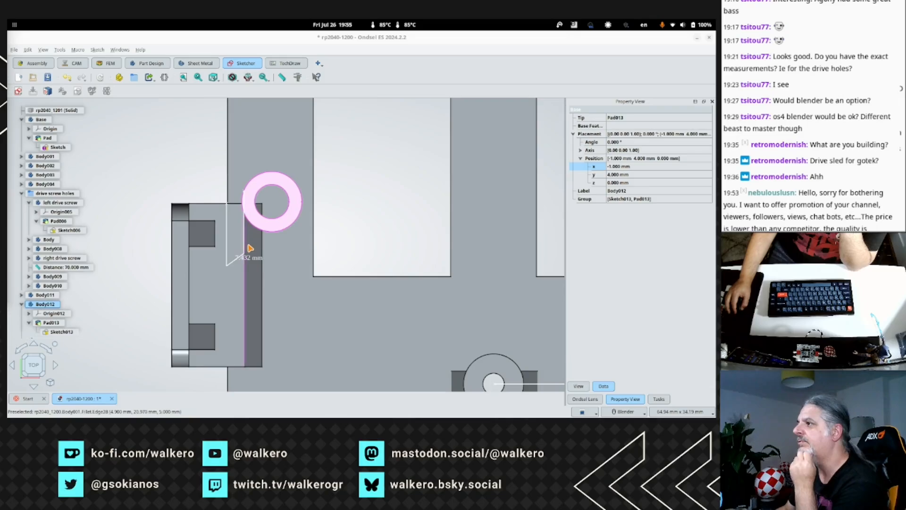
click(257, 212)
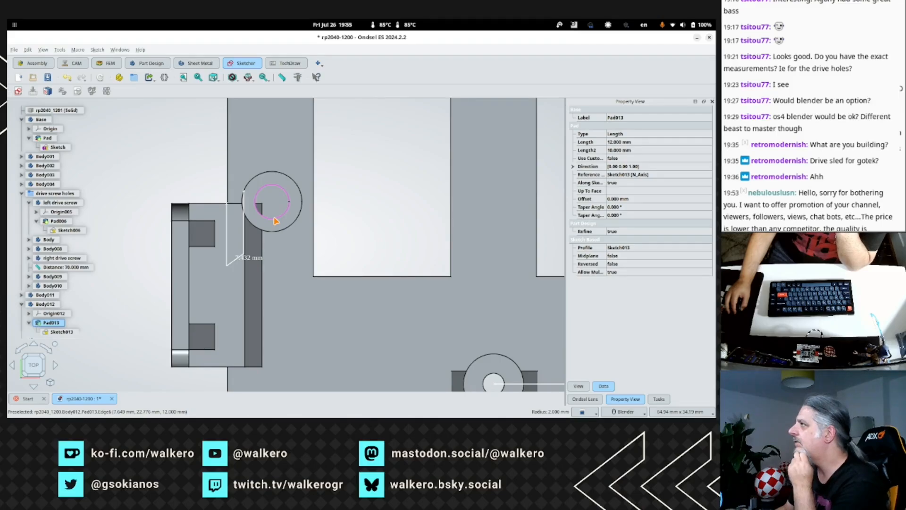
scroll(57, 329, down, 1)
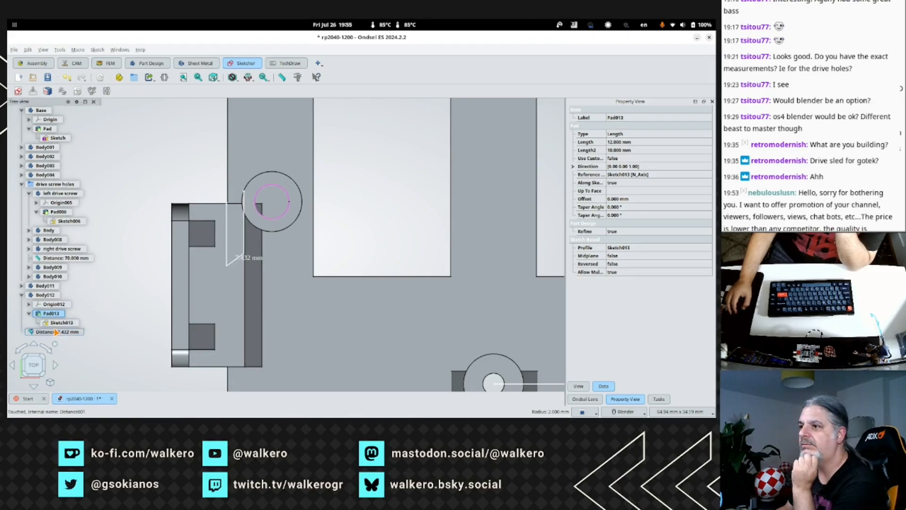
double_click(59, 323)
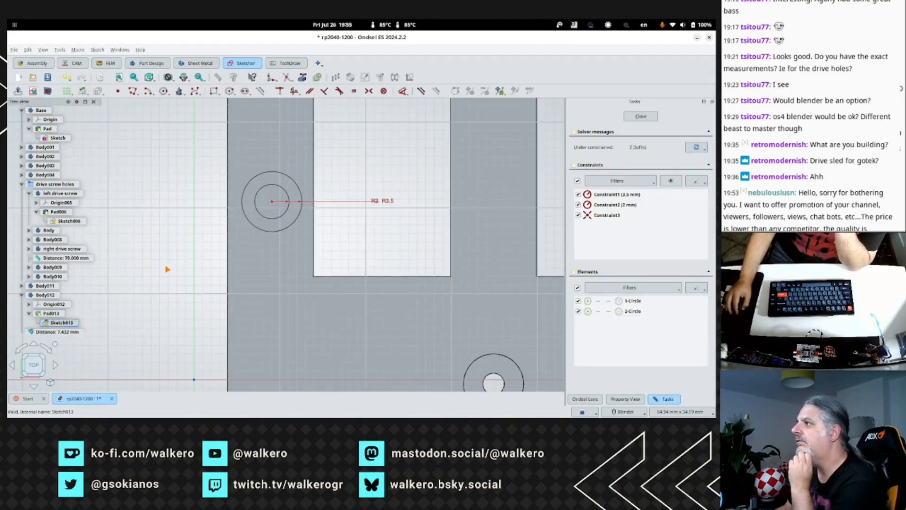
click(282, 219)
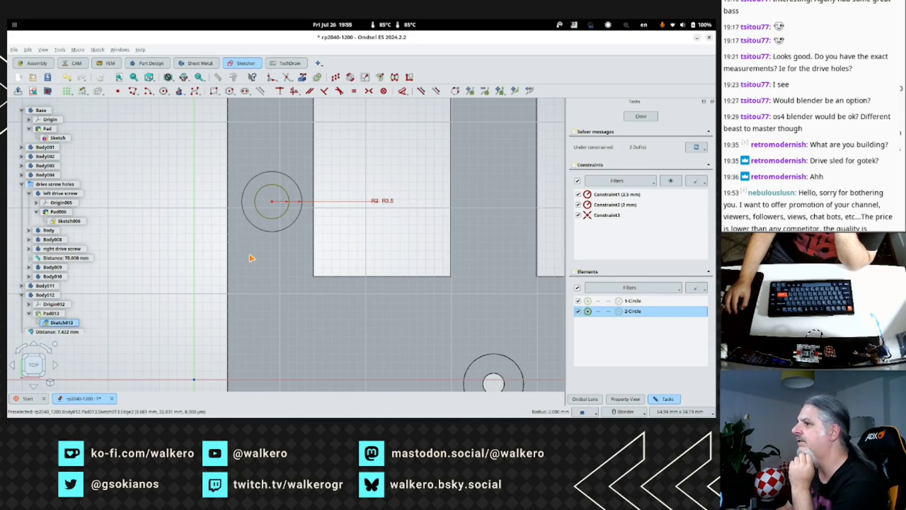
click(52, 296)
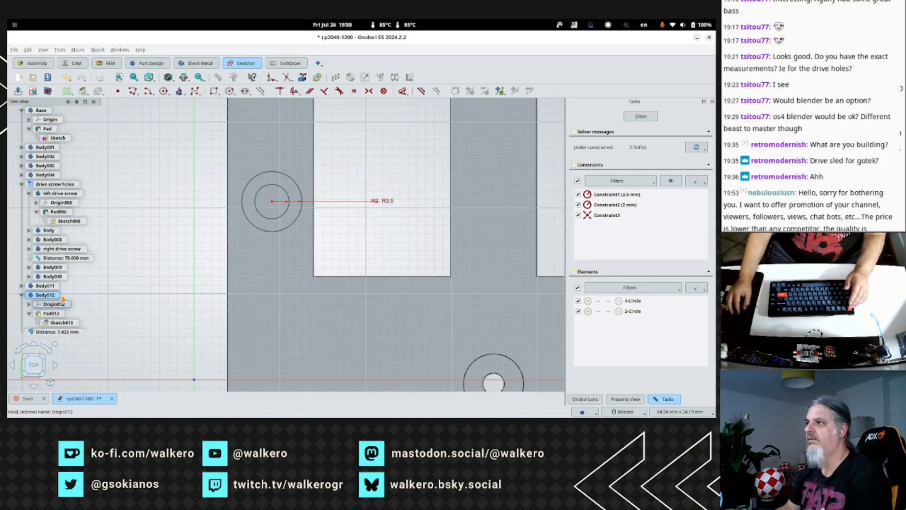
click(63, 323)
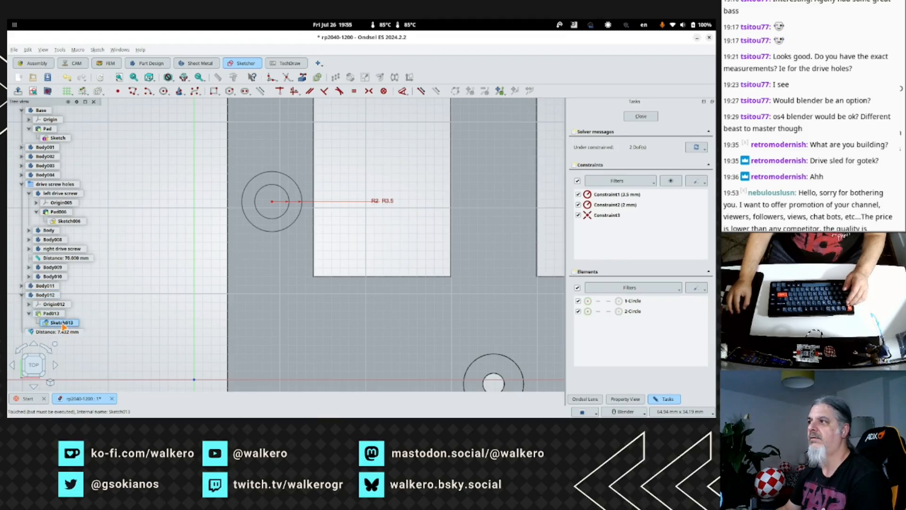
click(641, 116)
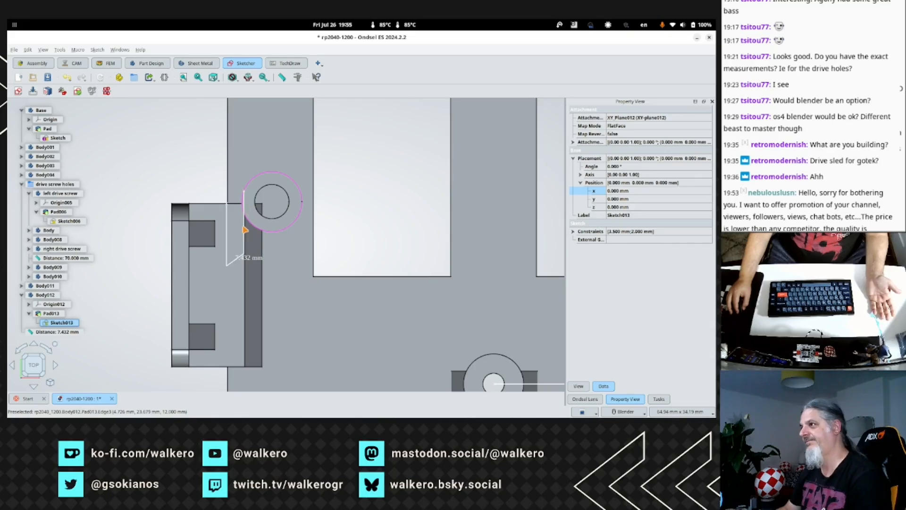
Delete the distance measurement between the frame's outer edge and the new screw post.
scroll(245, 230, down, 3)
scroll(232, 233, up, 2)
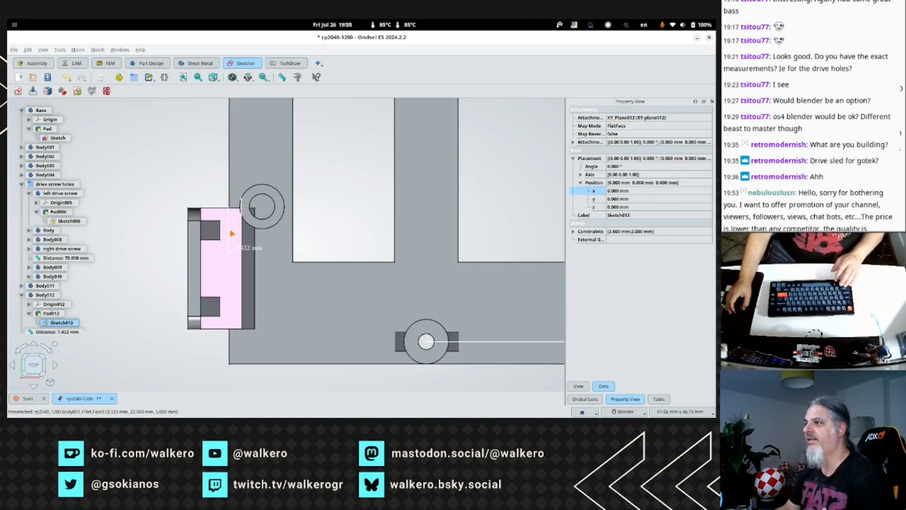
click(63, 331)
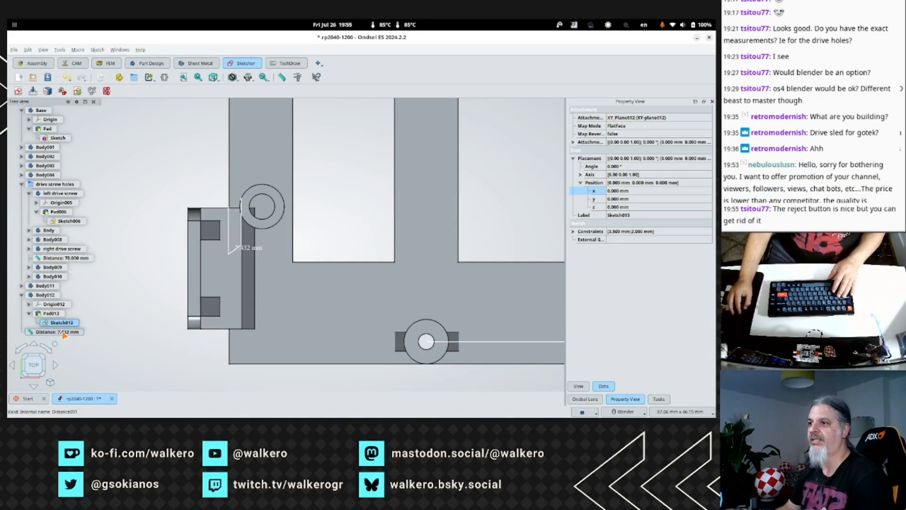
key(Delete)
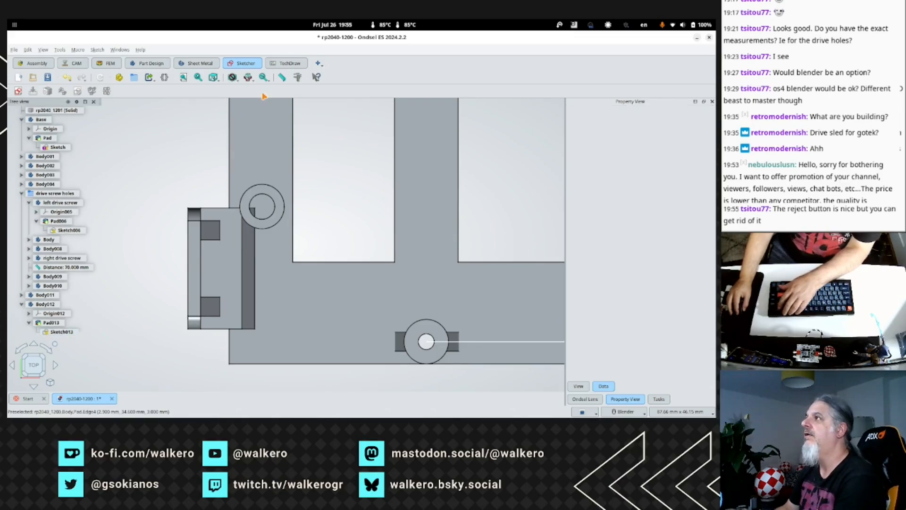
Measure the radius of the new screw post's outer circle.
click(299, 78)
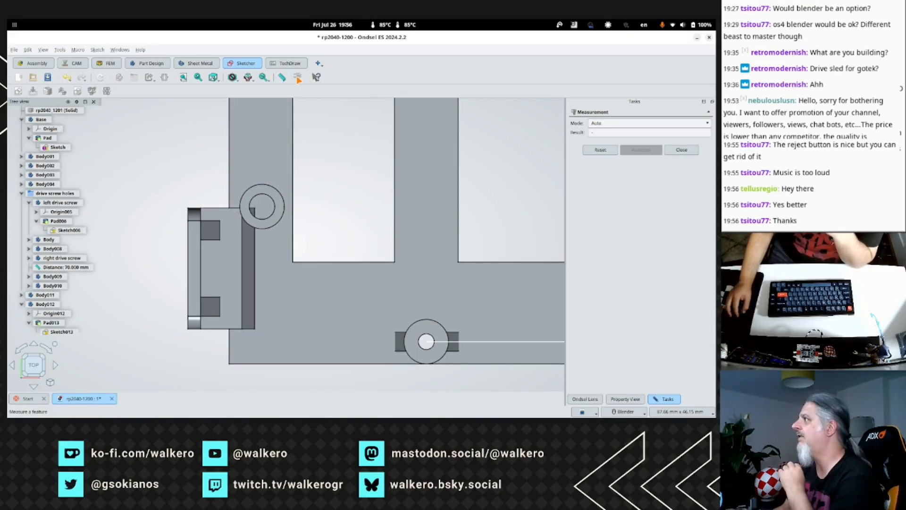
click(612, 124)
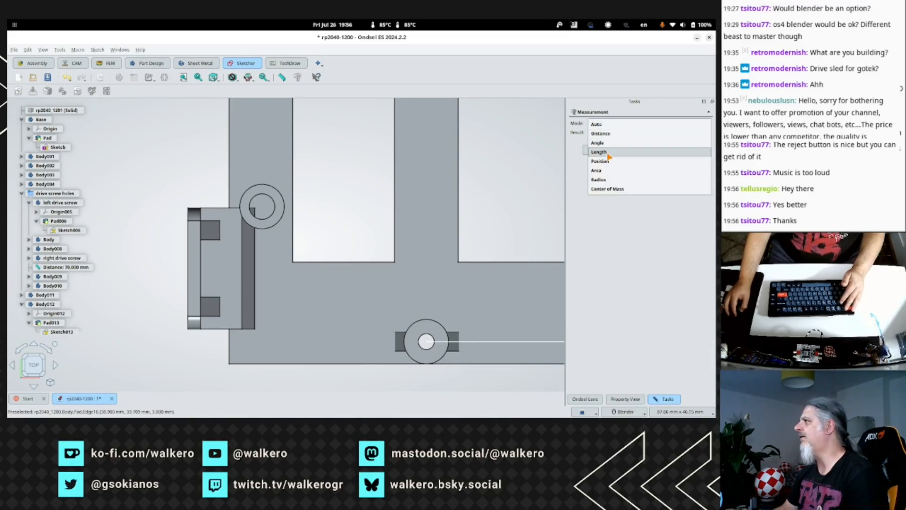
click(613, 123)
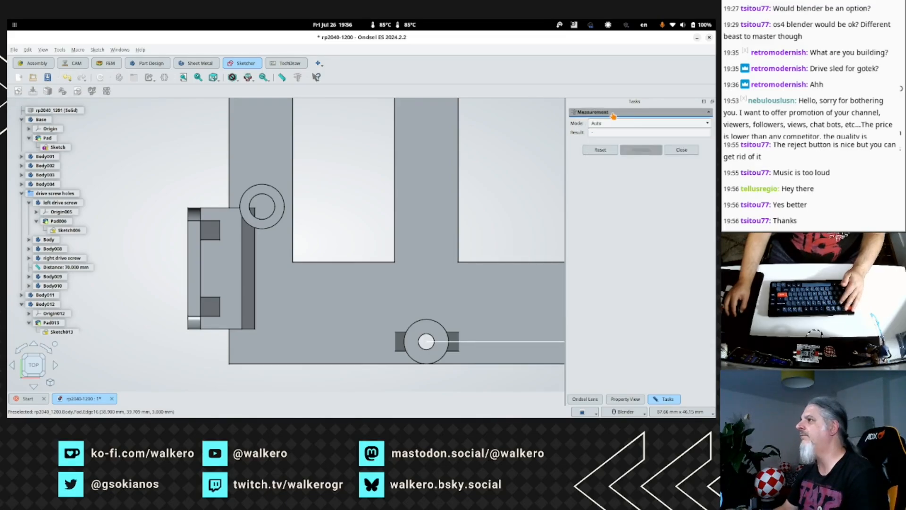
click(242, 203)
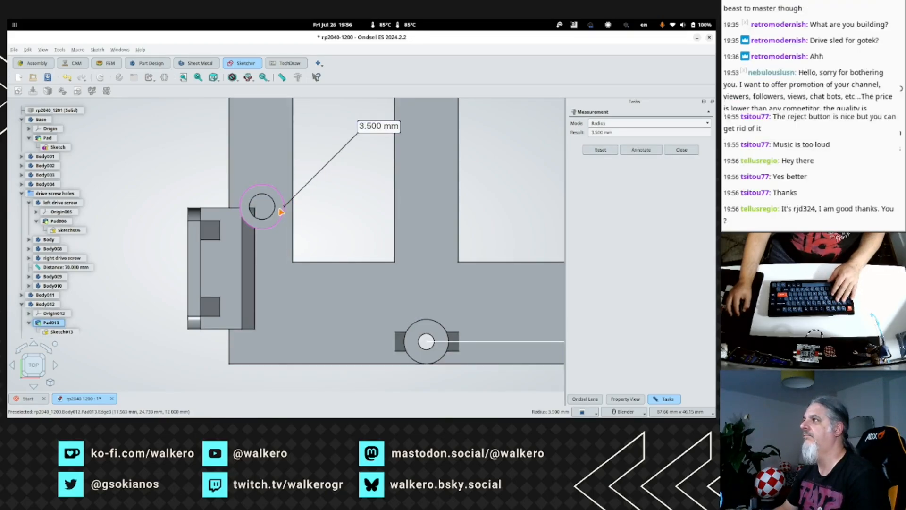
Inspect the new screw post around its outer circle and try to close the radius measurement.
scroll(326, 196, down, 4)
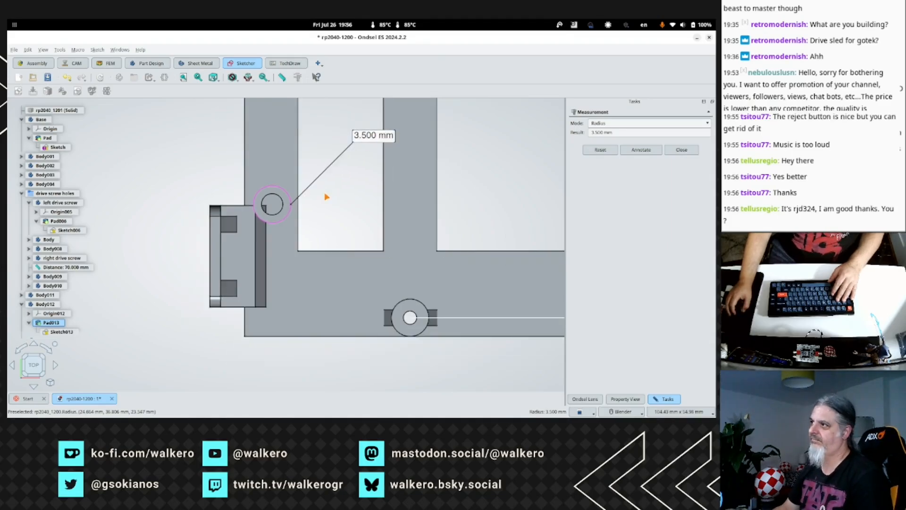
scroll(299, 198, up, 2)
scroll(299, 203, down, 1)
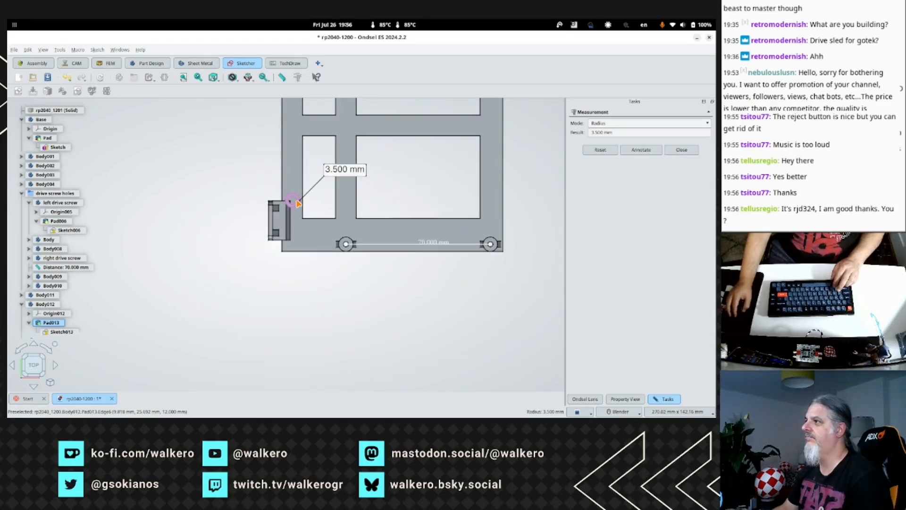
scroll(298, 203, up, 5)
scroll(299, 203, down, 5)
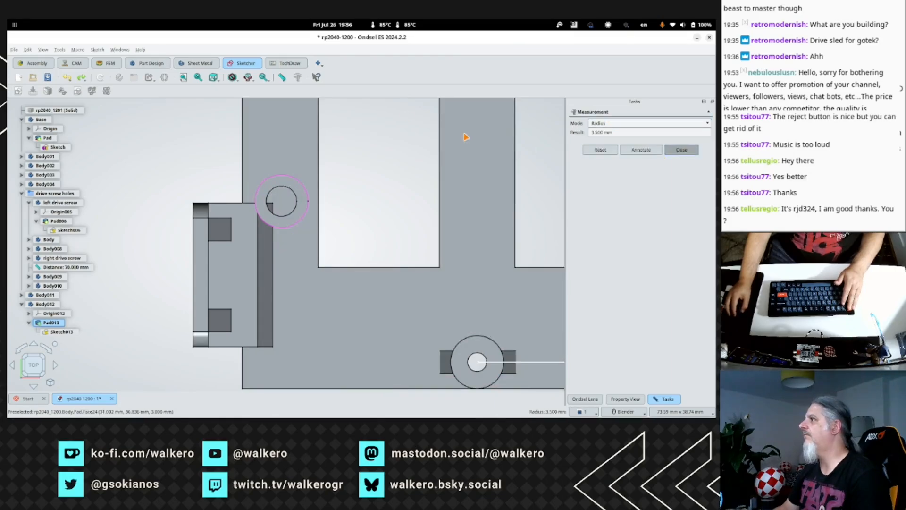
click(680, 150)
click(680, 150)
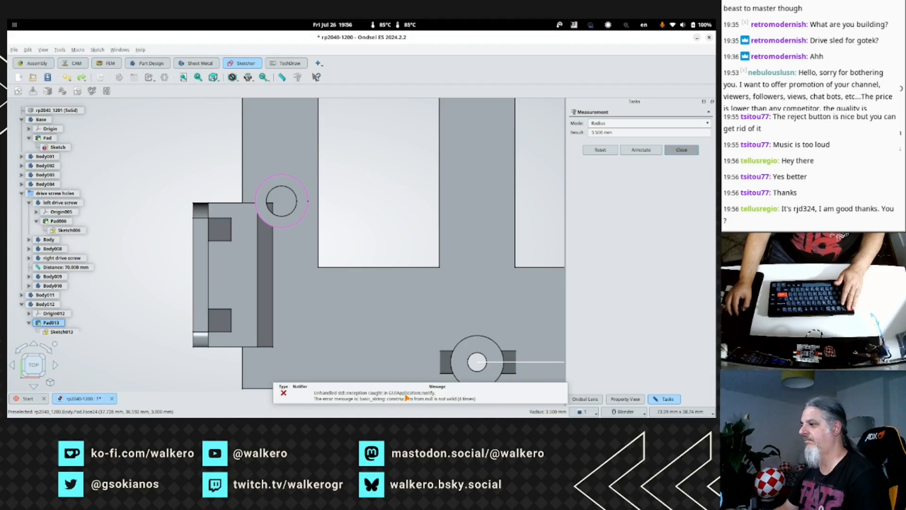
click(688, 152)
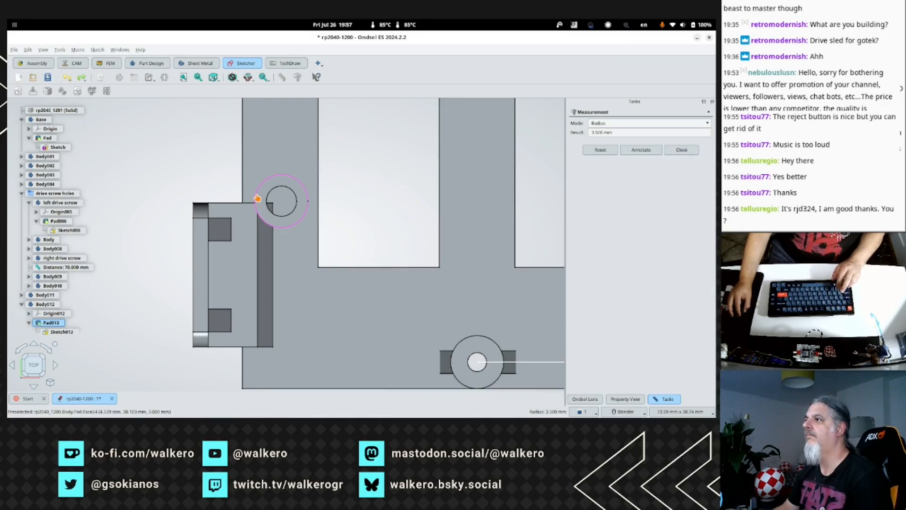
Undo the last measurement change and try again to exit the Measurement tool.
click(257, 198)
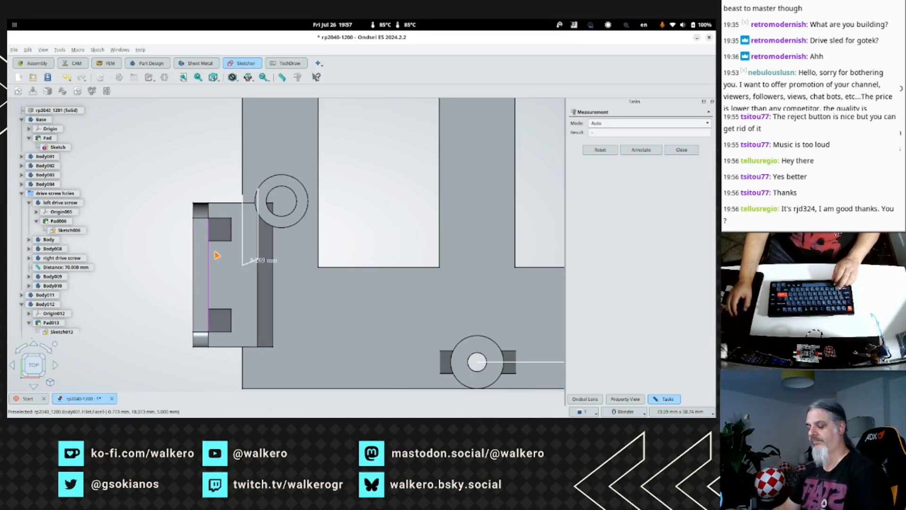
key(ctrl+z)
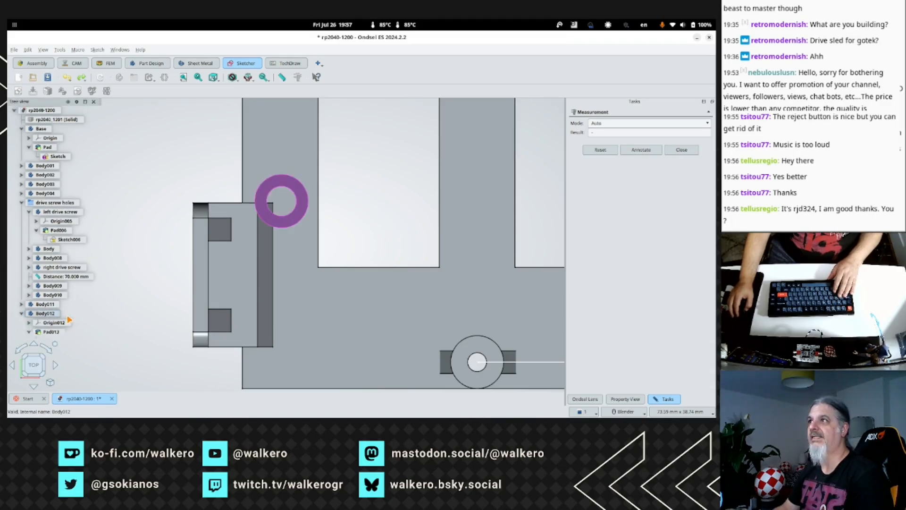
scroll(213, 287, down, 1)
click(693, 150)
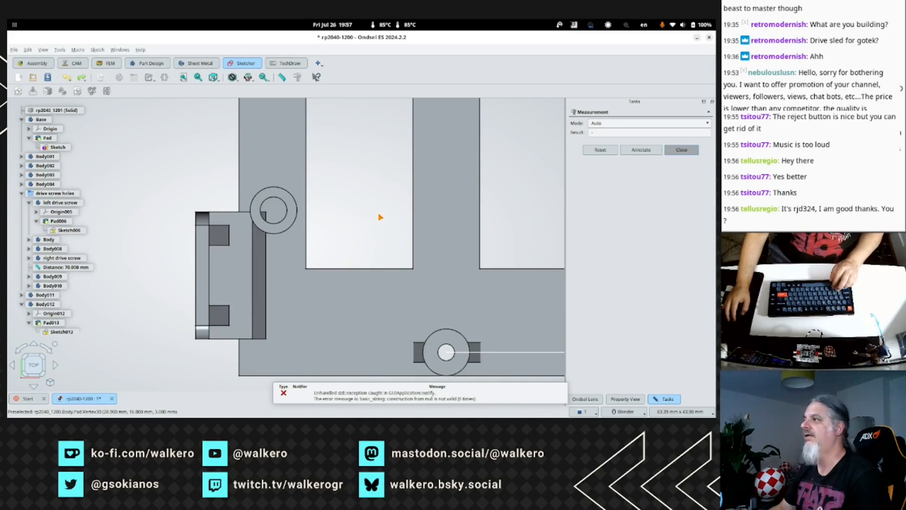
Collapse the drive screw holes group and examine the frame around the new screw post from an angle.
scroll(371, 222, down, 3)
middle_drag(484, 193, 445, 234)
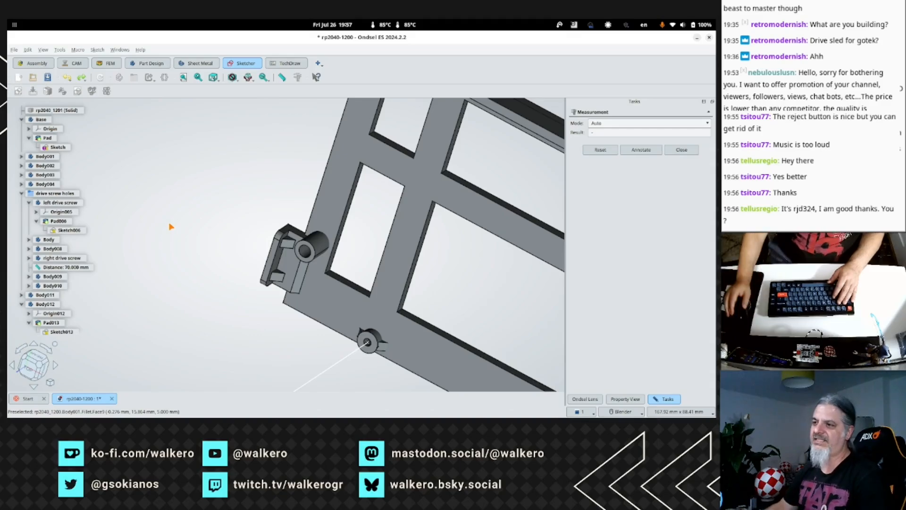
click(21, 193)
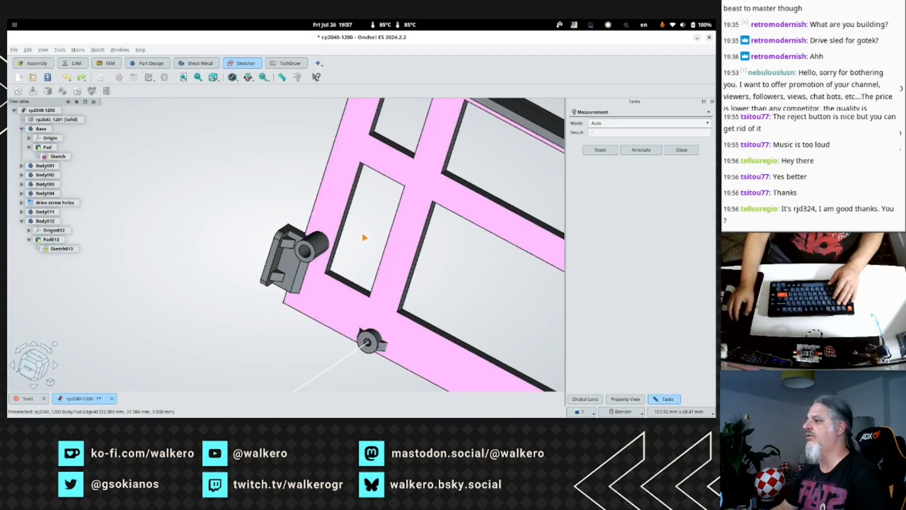
scroll(364, 237, down, 5)
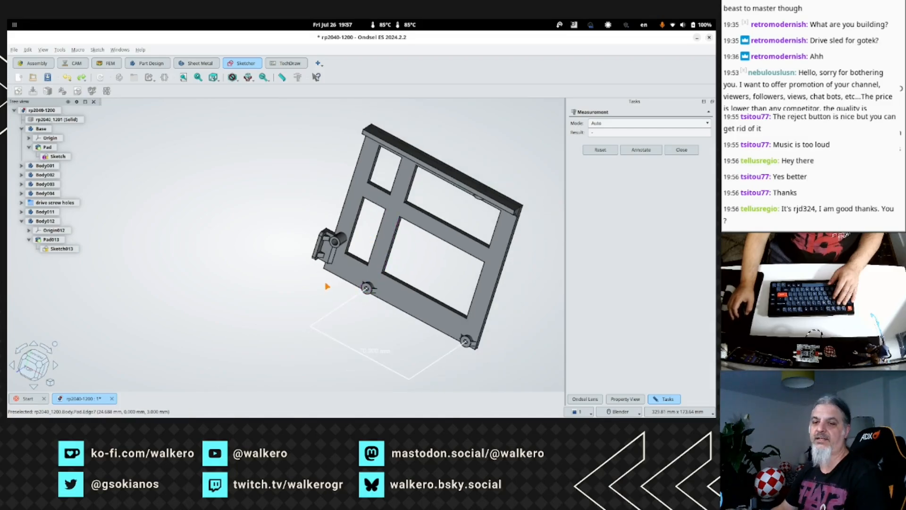
scroll(327, 286, up, 5)
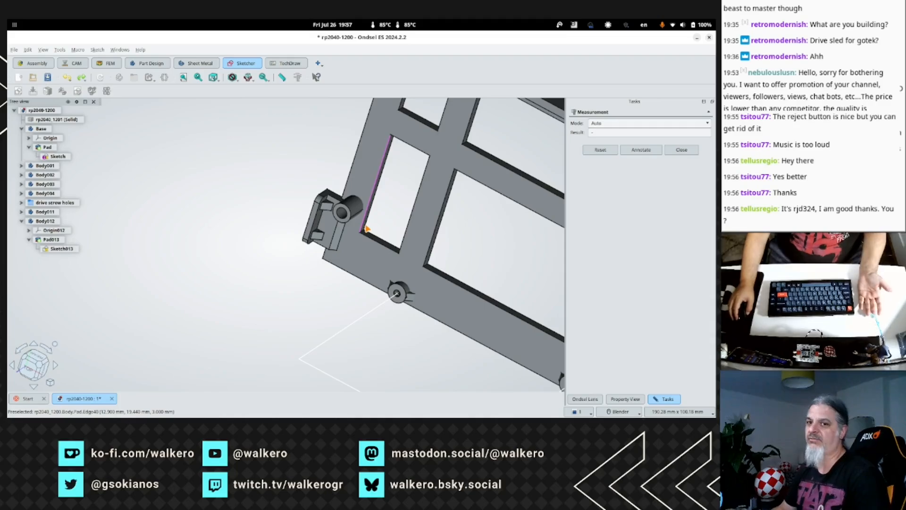
scroll(342, 216, up, 5)
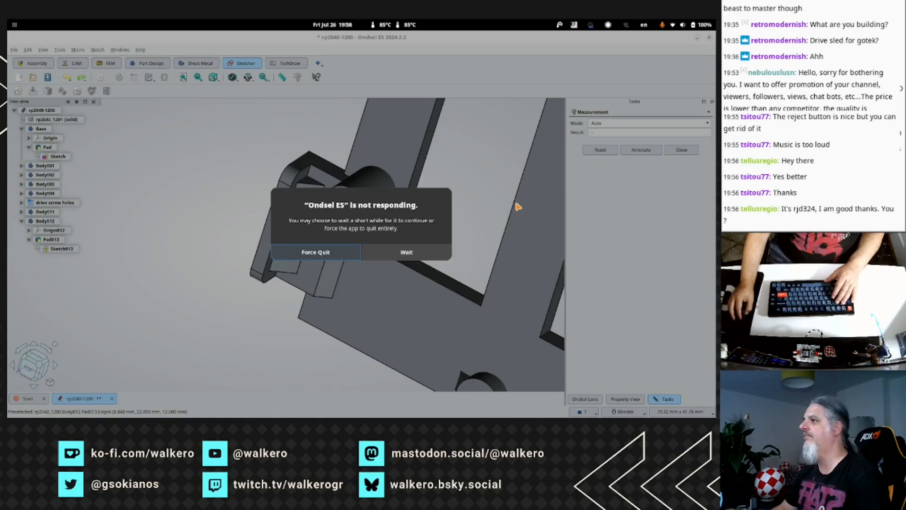
Force the unresponsive Ondsel ES to quit and launch it again.
click(330, 253)
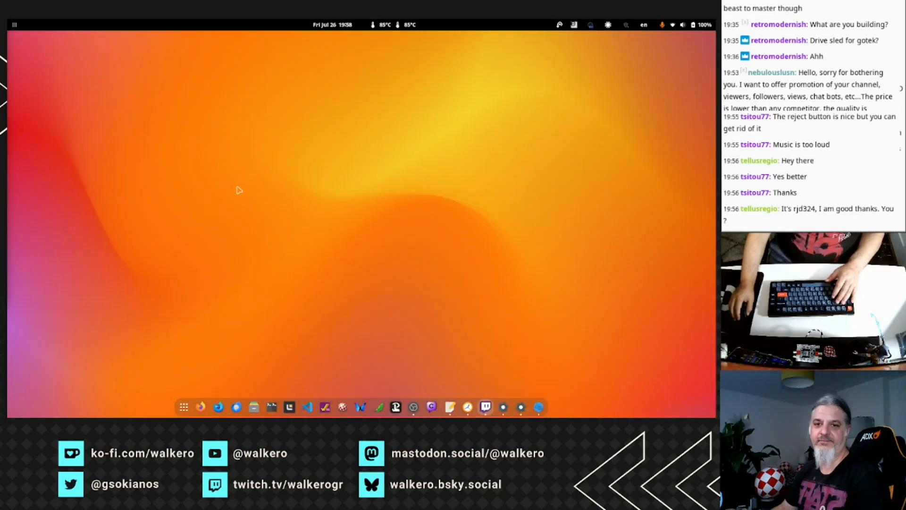
key(super)
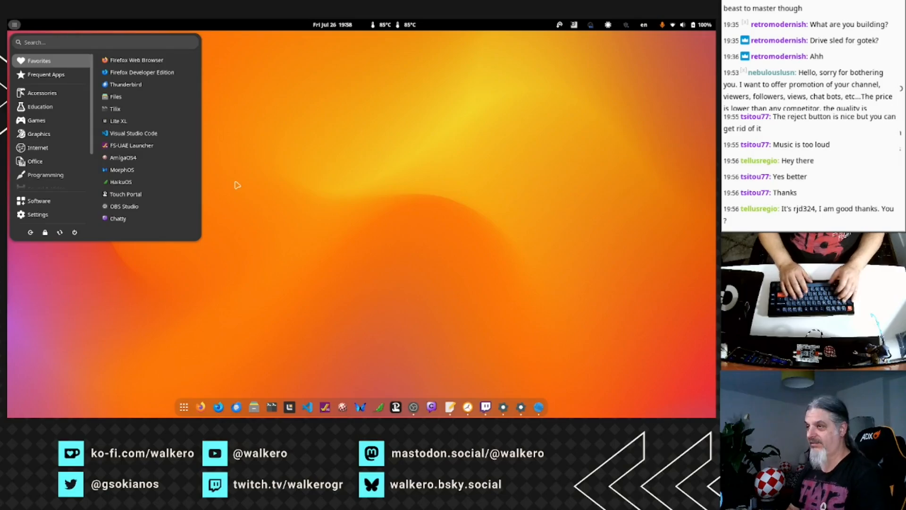
text(on)
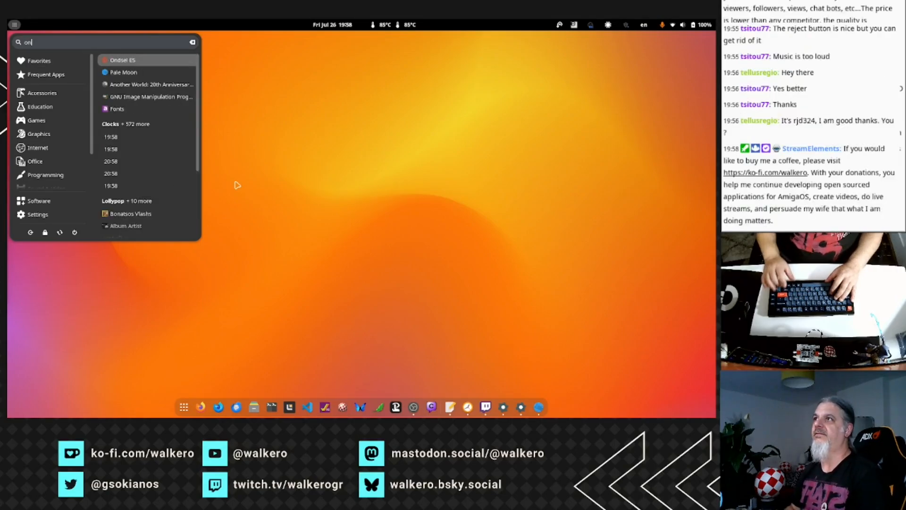
key(Escape)
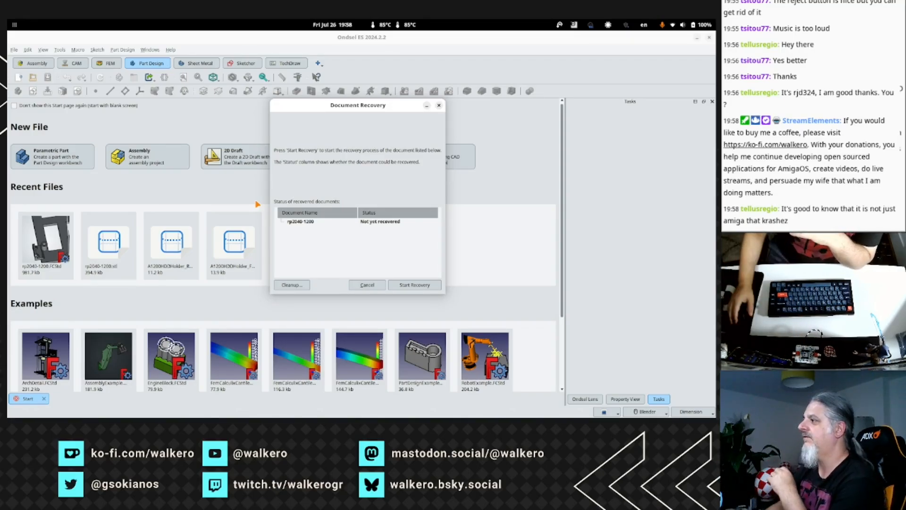
Decline the document recovery, reopen the recent file rp2040-1200.FCStd and collapse its drive screw holes group.
click(369, 285)
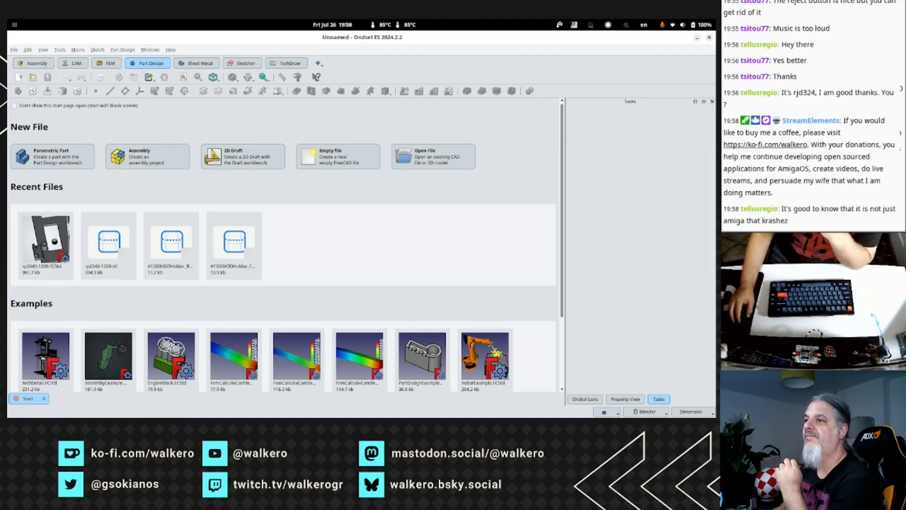
click(55, 245)
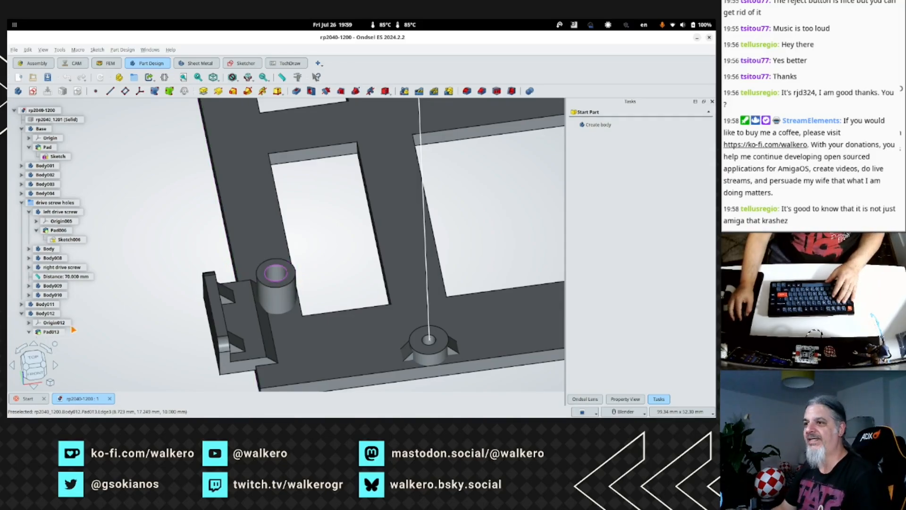
scroll(12, 165, down, 1)
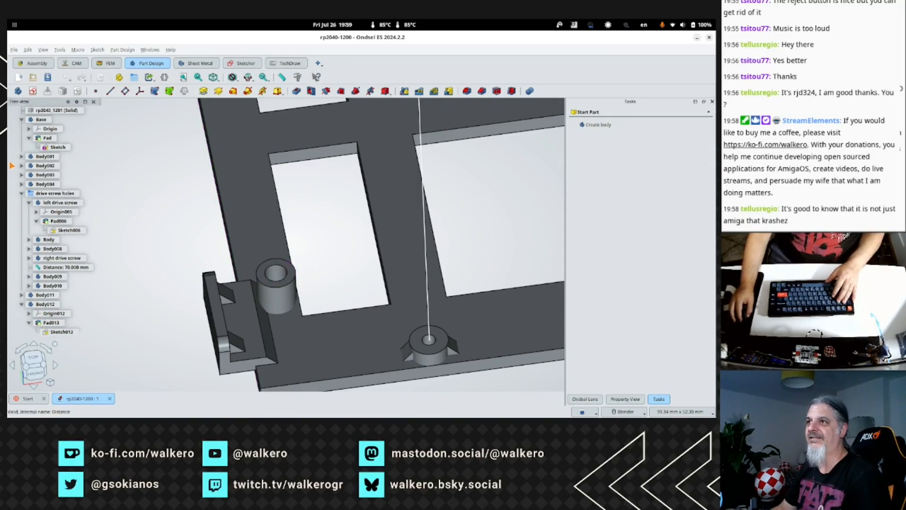
click(23, 197)
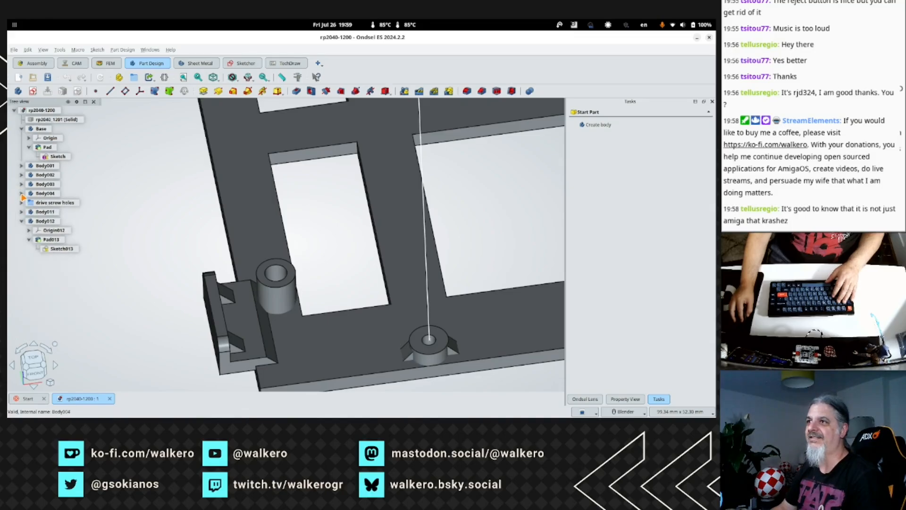
Set the radius of the inner circle in Body012's Sketch013 to 1.8 mm and close the sketch.
click(45, 221)
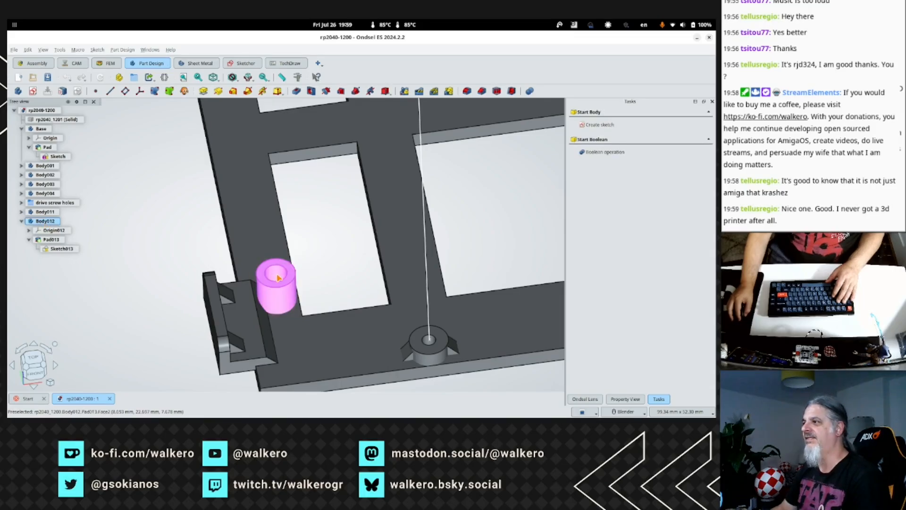
click(55, 249)
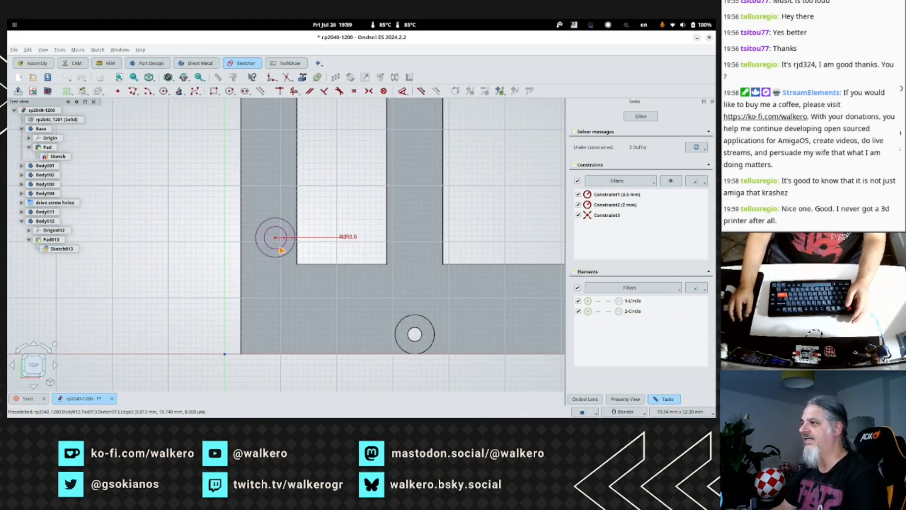
click(280, 248)
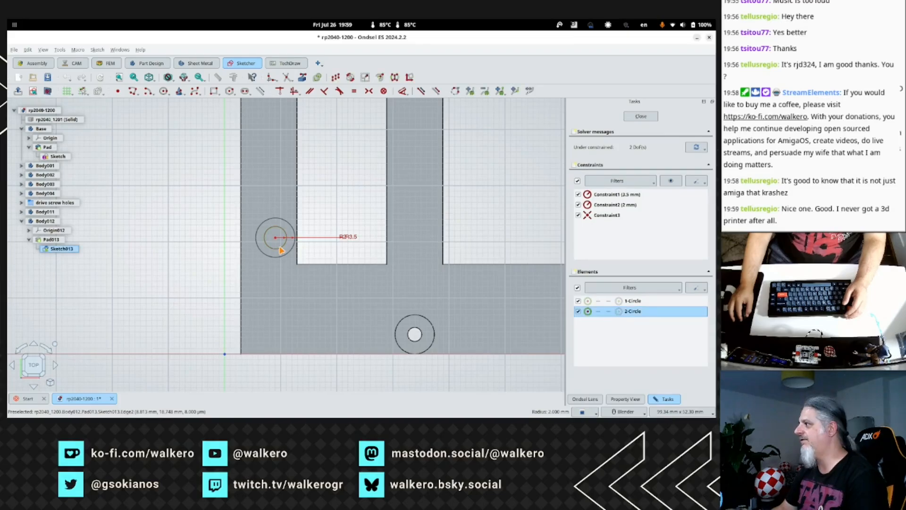
double_click(611, 205)
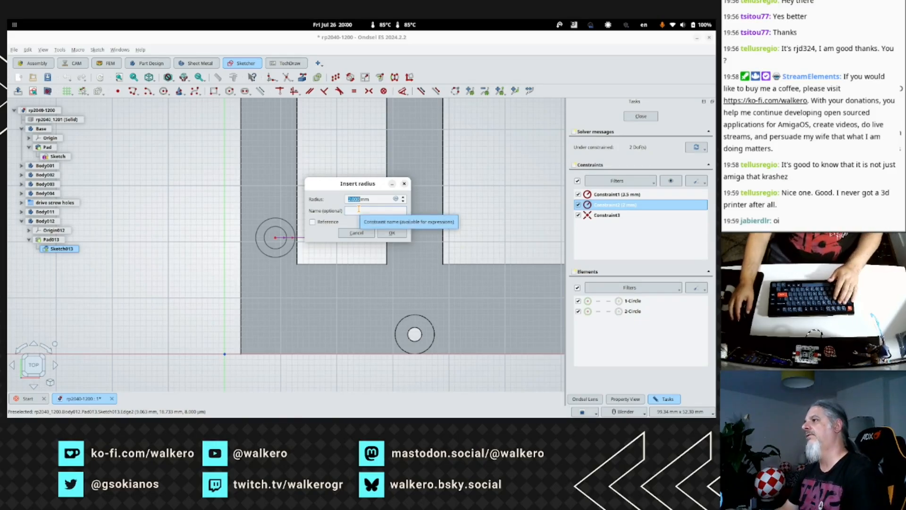
text(1)
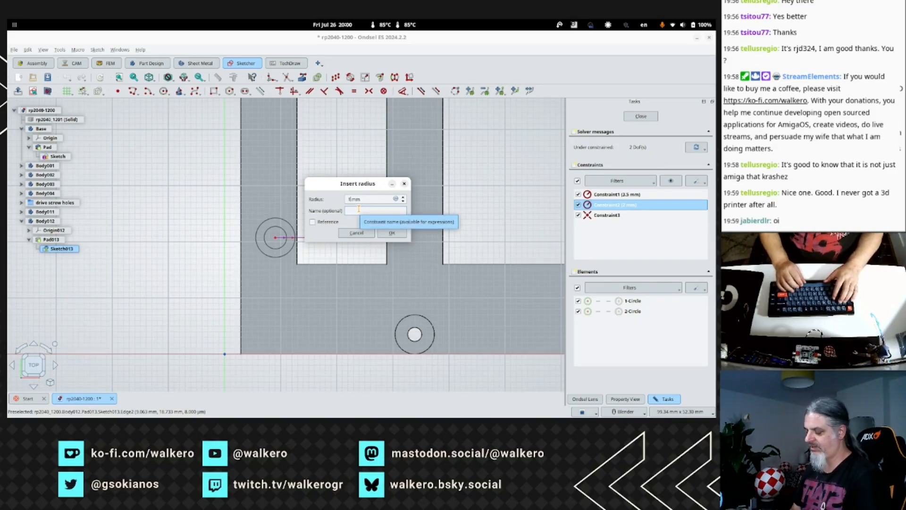
text(.8)
key(Return)
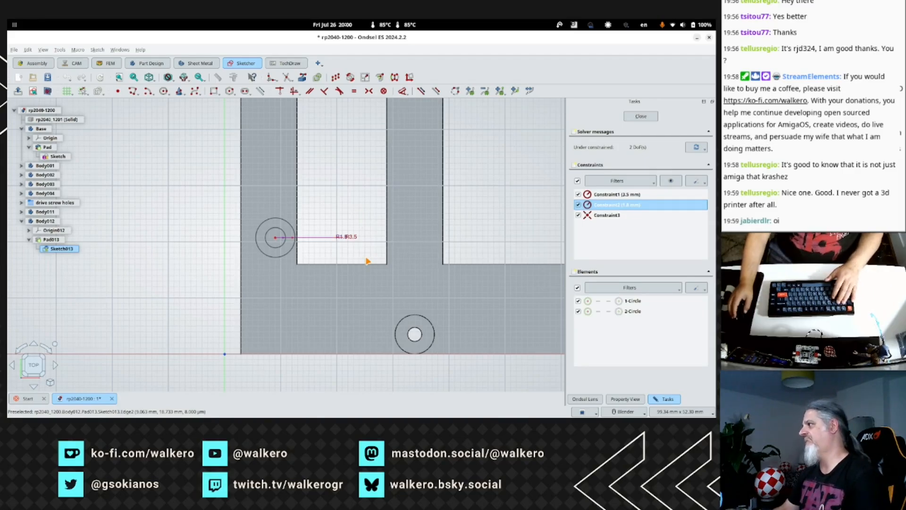
click(642, 116)
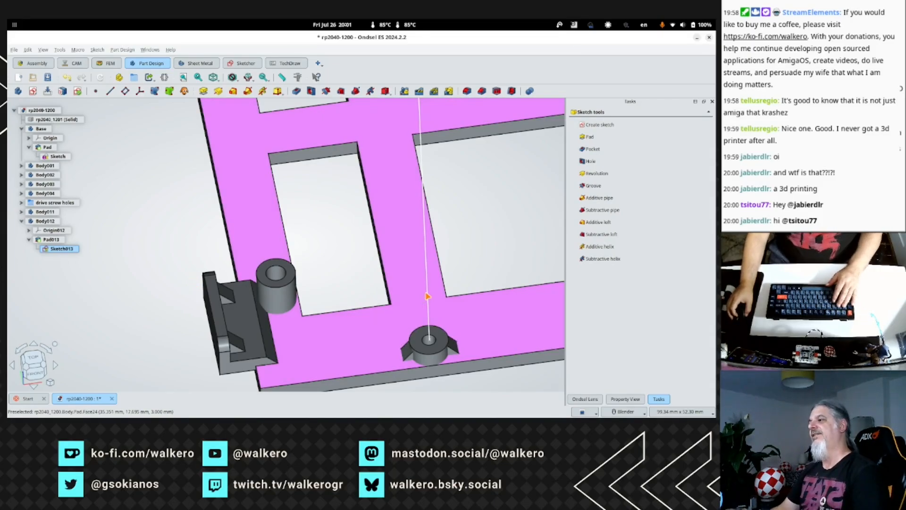
Examine the new screw post and the adjacent bracket from the top, at an angle and from the right side.
key(2)
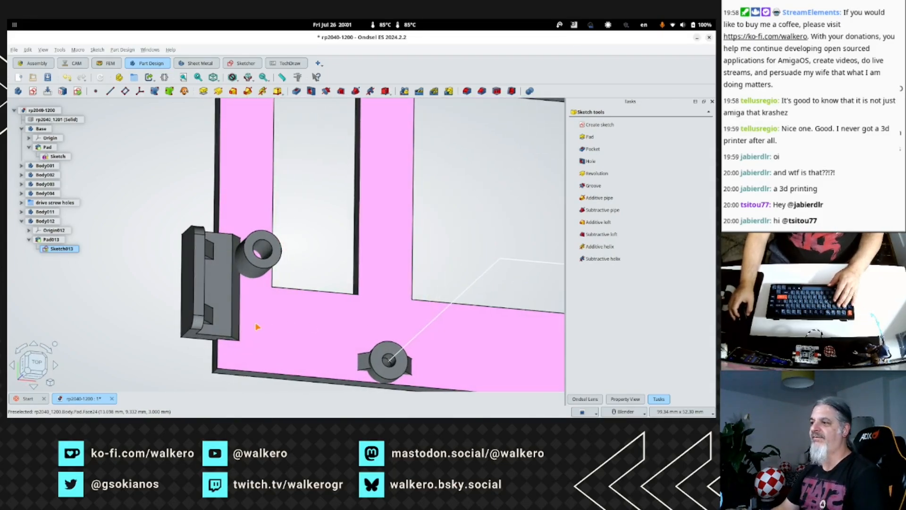
middle_drag(263, 311, 224, 324)
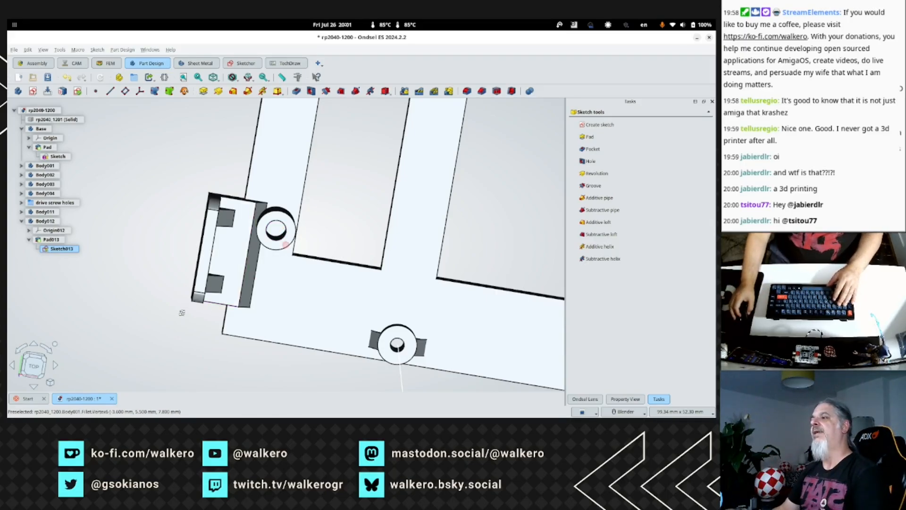
middle_drag(182, 312, 187, 291)
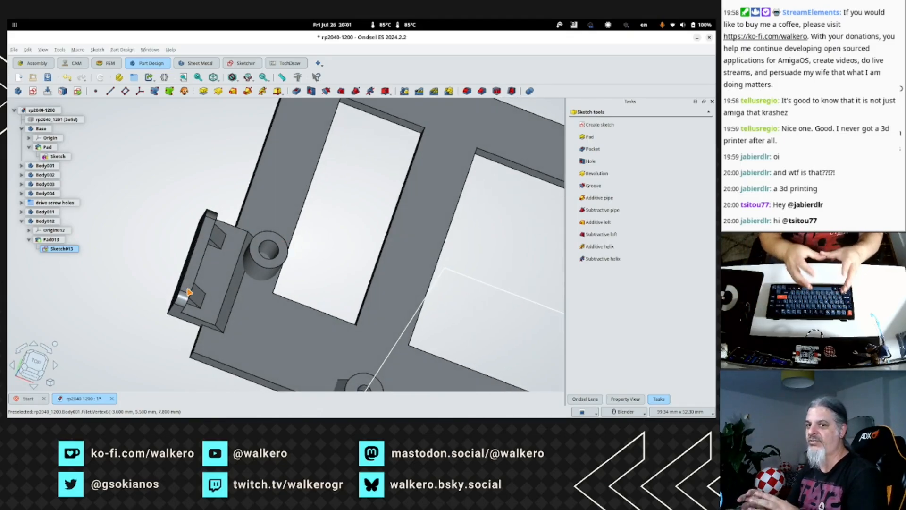
scroll(199, 288, up, 1)
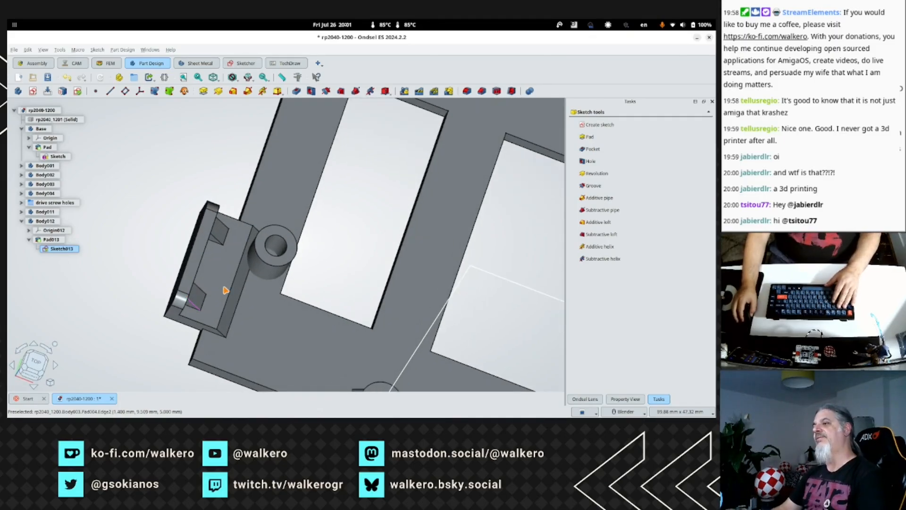
key(3)
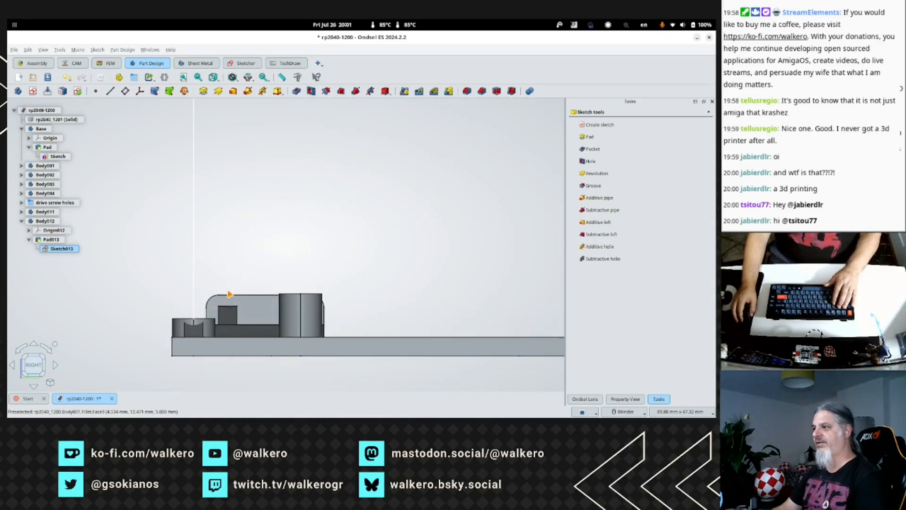
key(2)
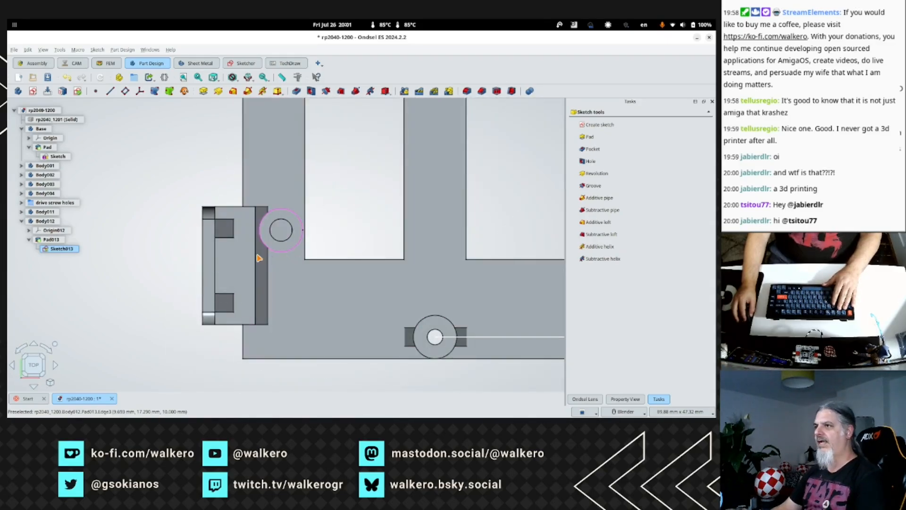
Expand the placement position properties of Body012, the new screw post, and set its y position to 4 mm.
click(47, 223)
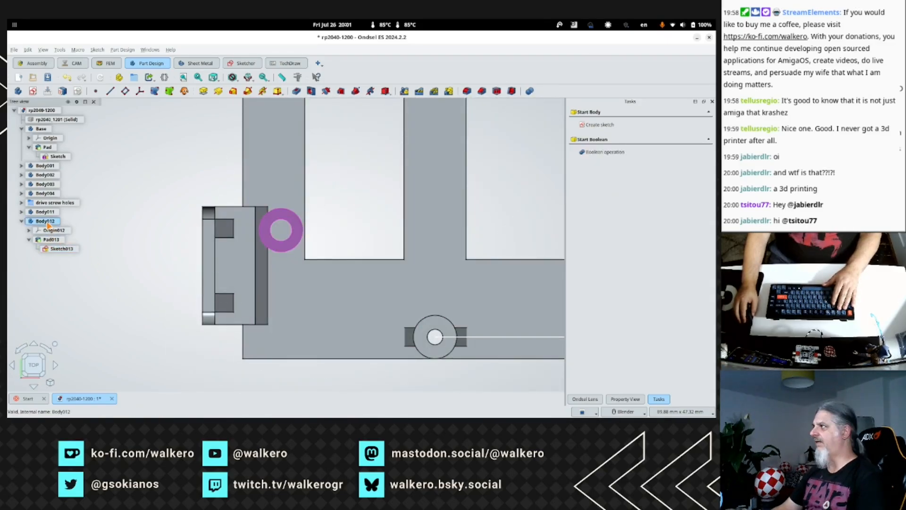
right_click(47, 223)
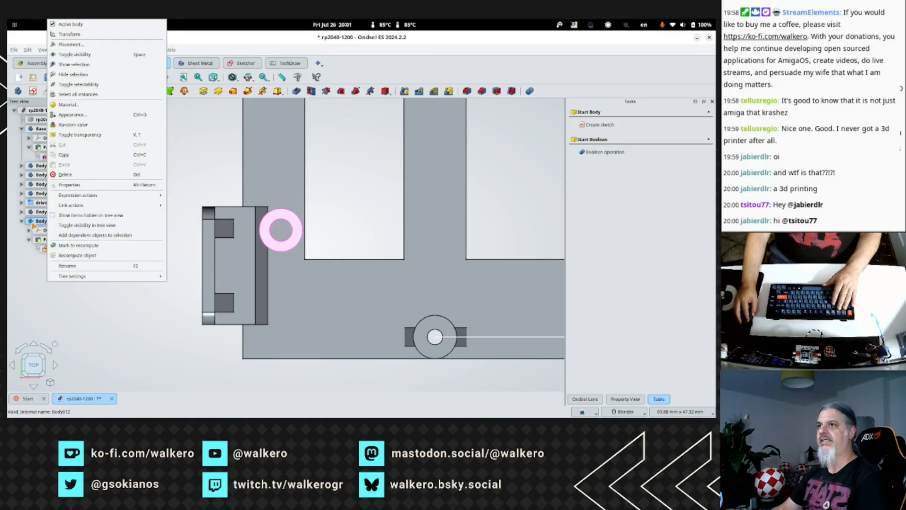
click(33, 221)
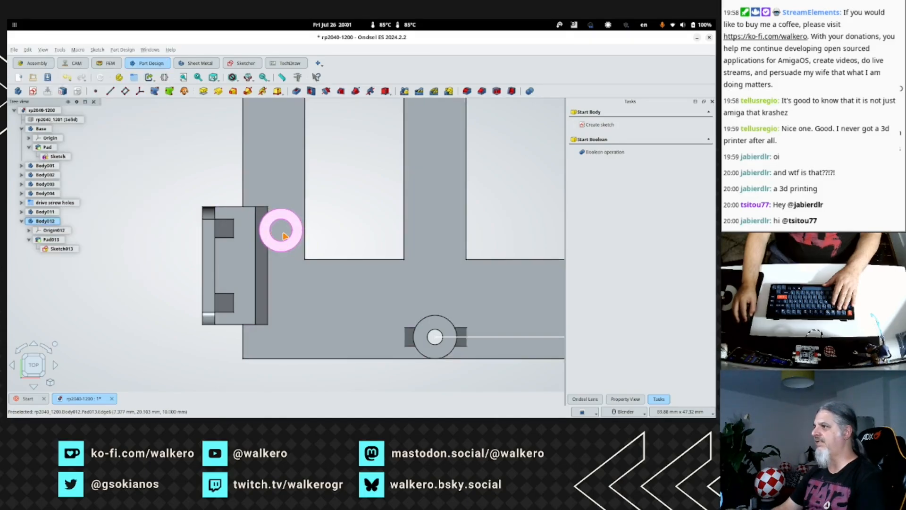
click(625, 399)
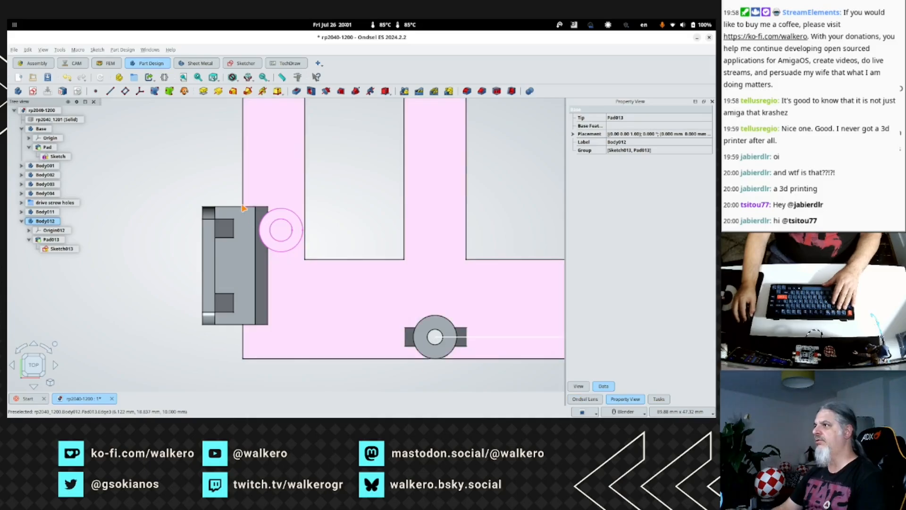
click(573, 134)
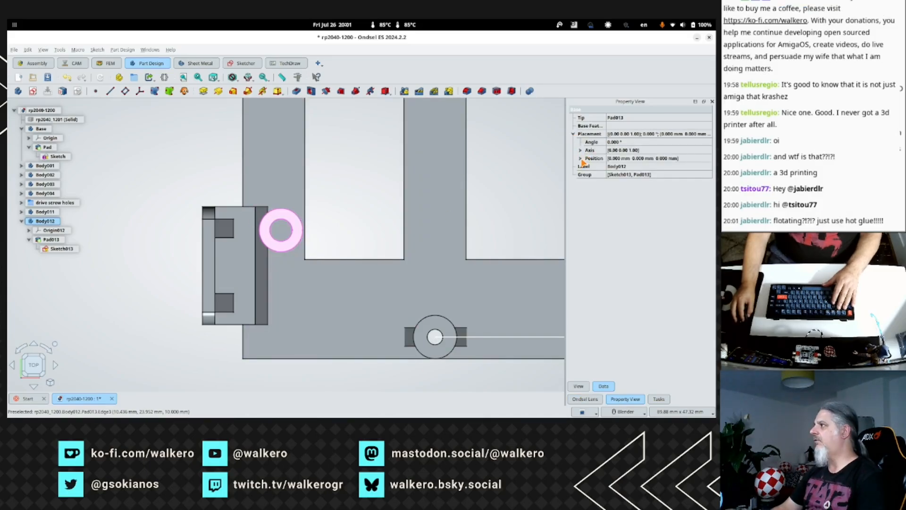
click(580, 159)
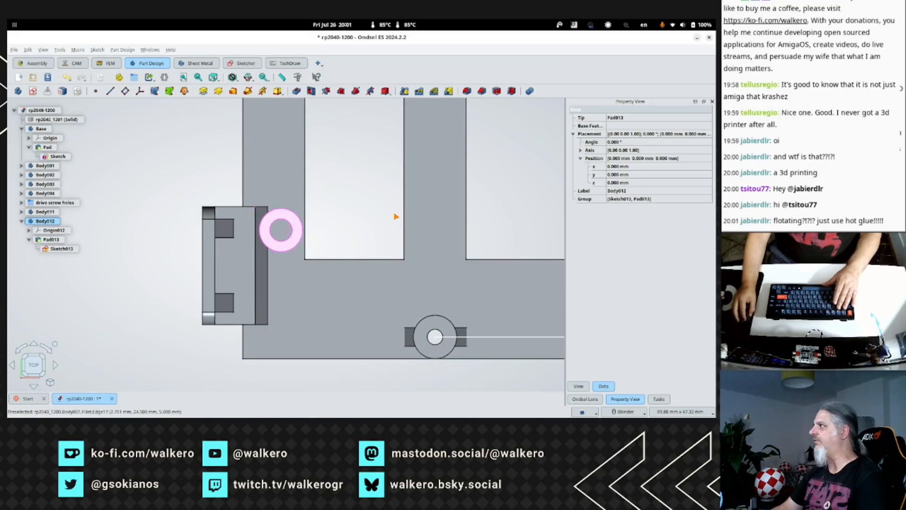
click(623, 174)
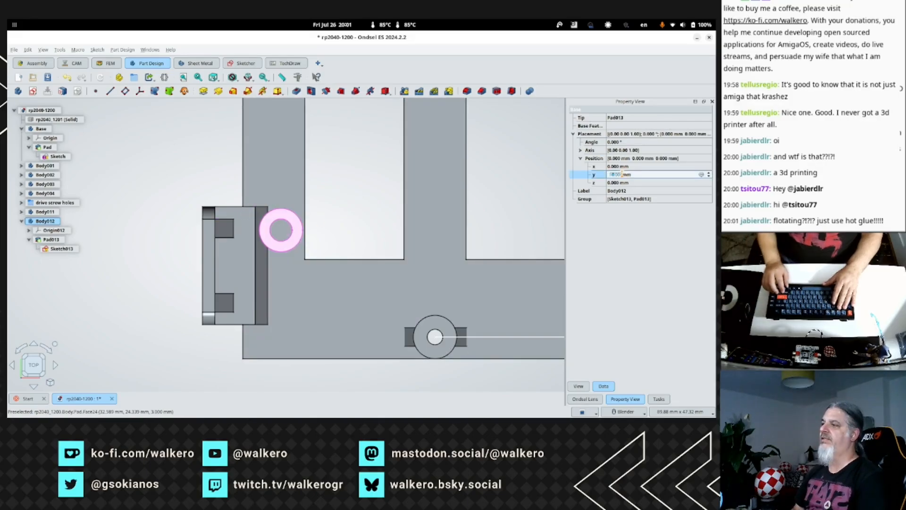
key(Up)
key(Up)
key(Up)
key(Up)
key(Up)
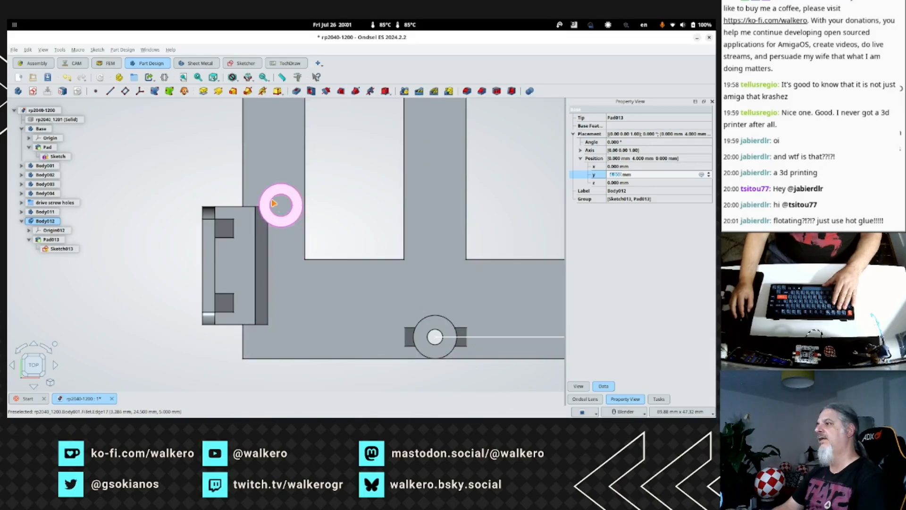
Set the x position of Body012's placement to -2 mm.
click(614, 166)
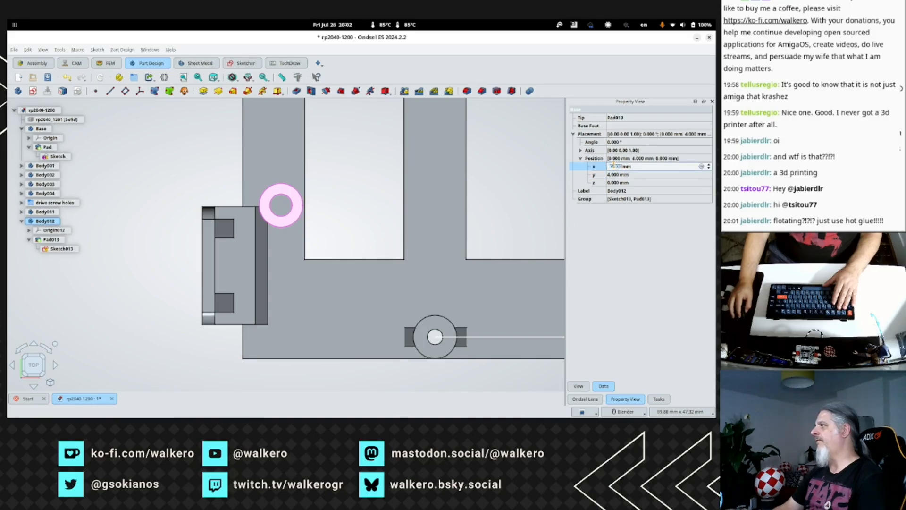
text(5)
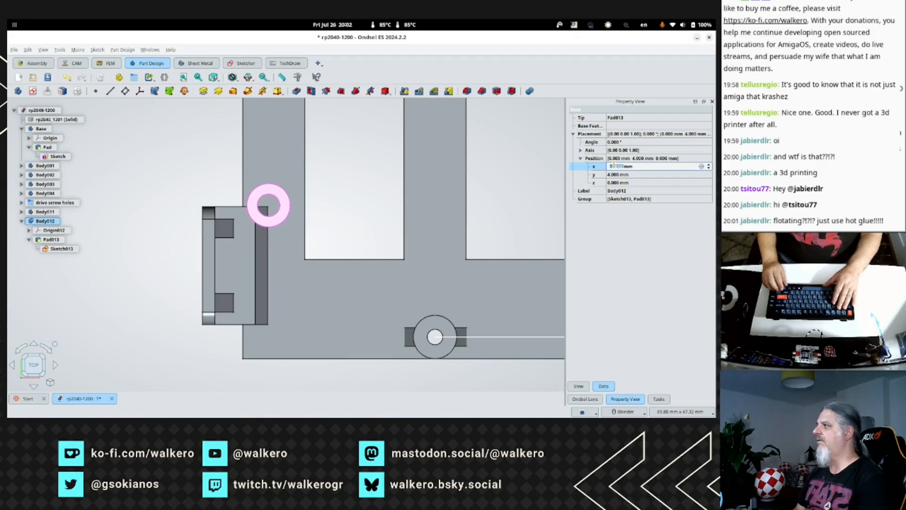
key(Return)
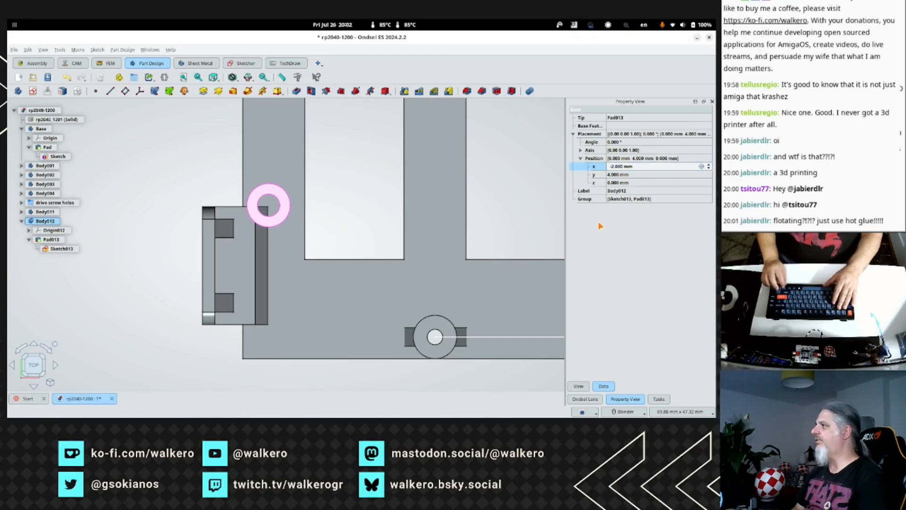
Try X positions between -2.5 and -5.3 mm for the cylindrical standoff Body012.
text(5)
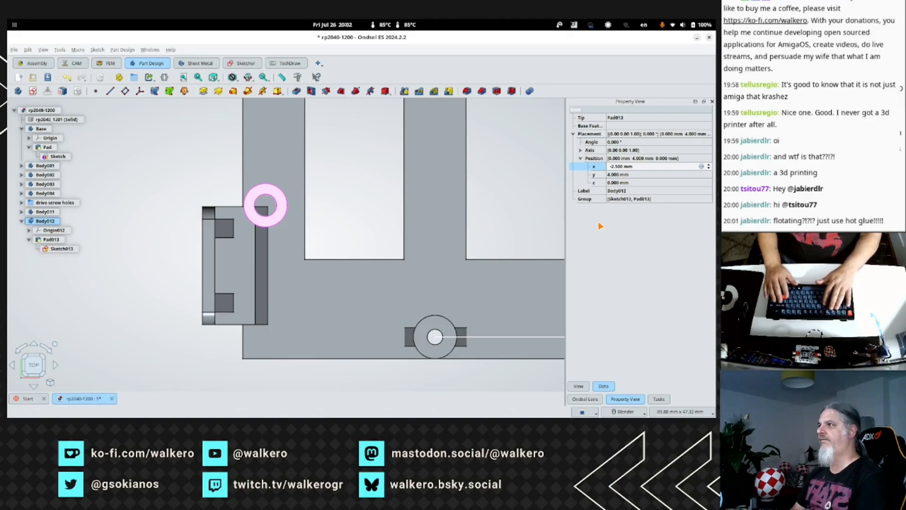
key(BackSpace)
text(6)
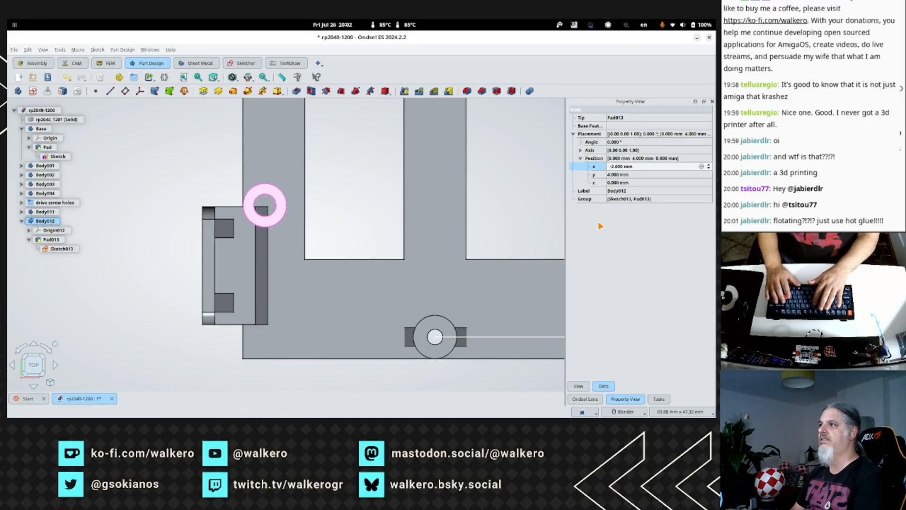
key(BackSpace)
text(7)
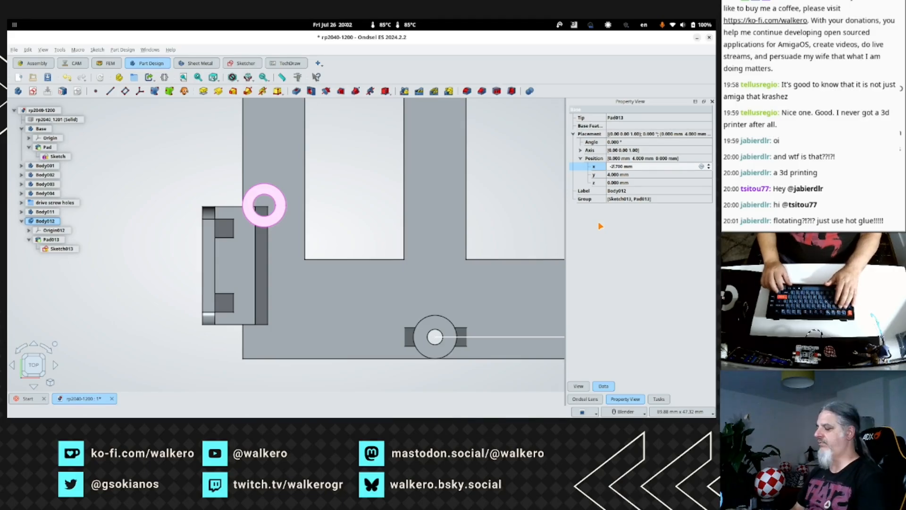
key(Down)
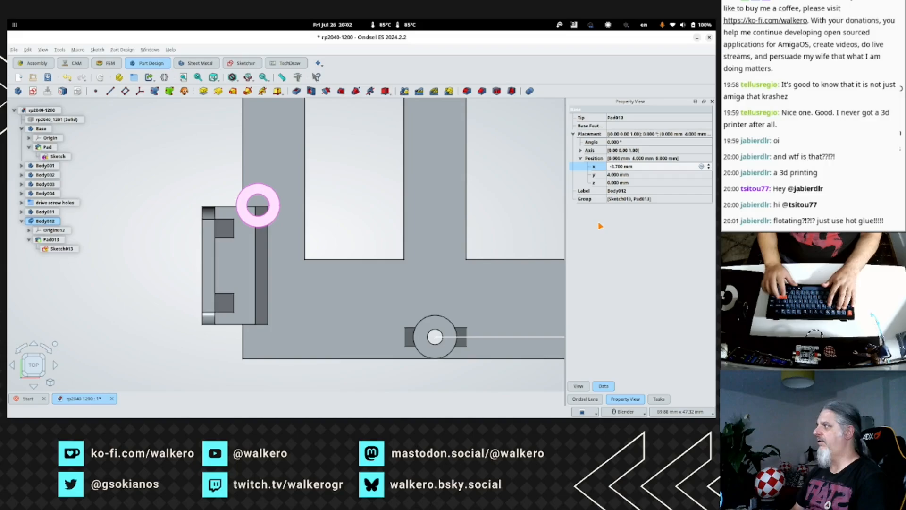
key(Down)
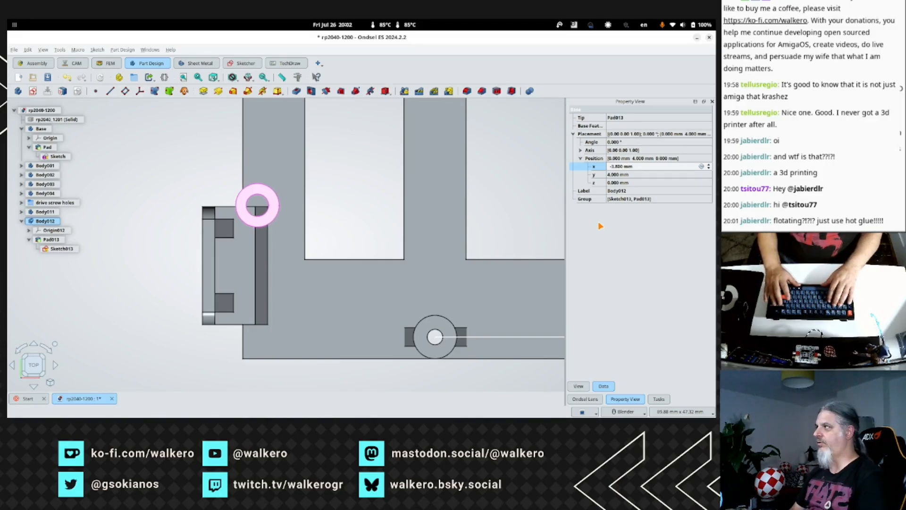
key(BackSpace)
text(3)
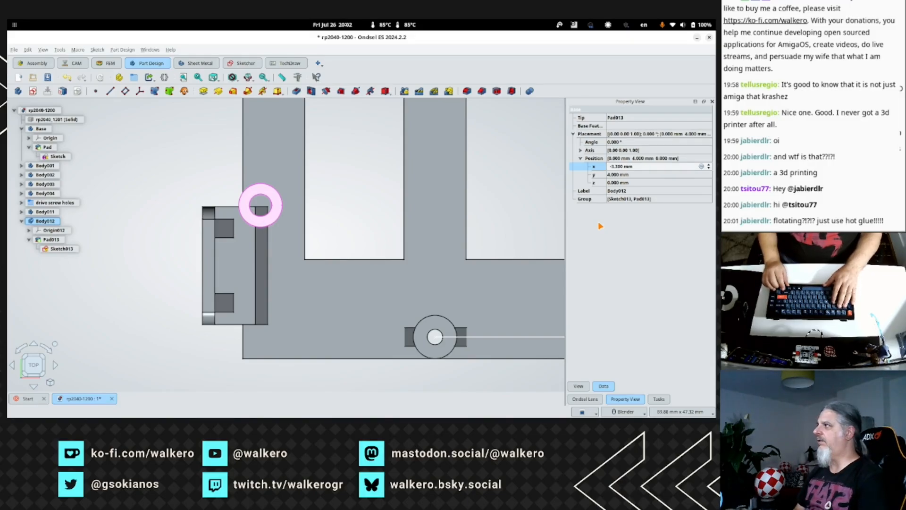
key(Down)
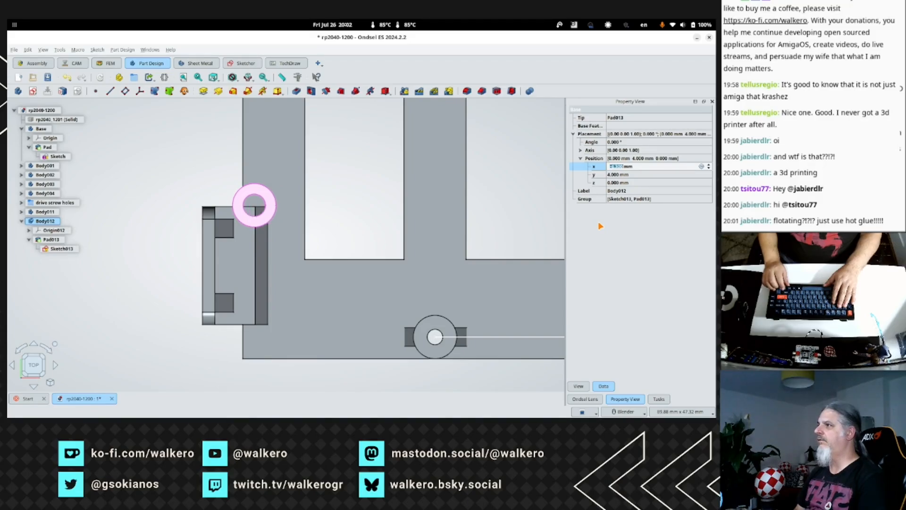
key(Down)
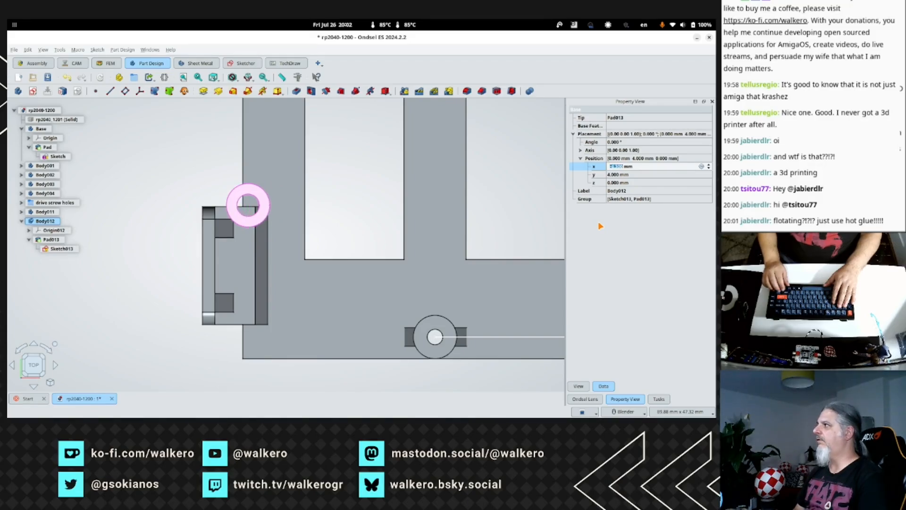
key(Up)
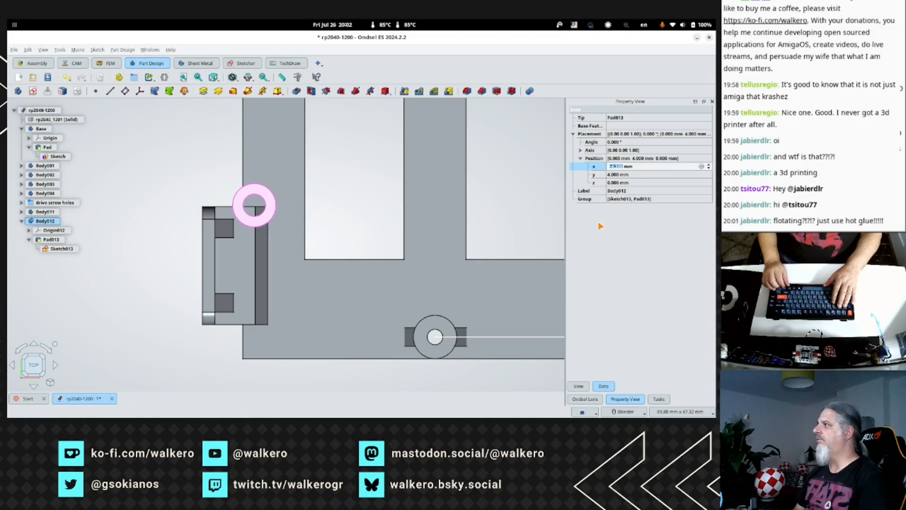
key(Return)
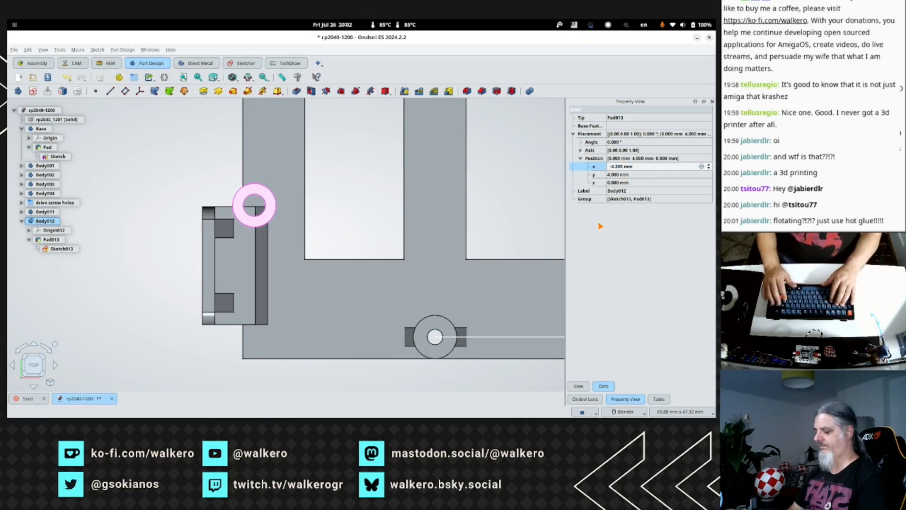
key(BackSpace)
text(5)
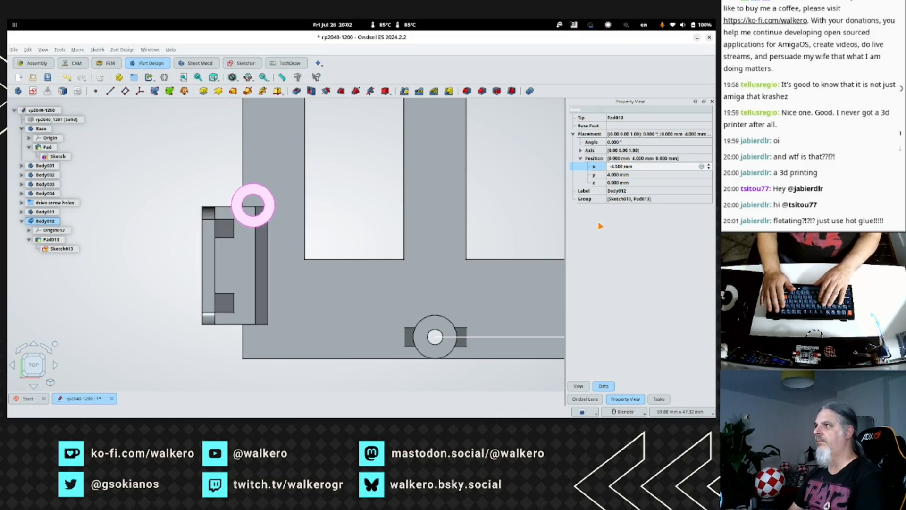
text(4)
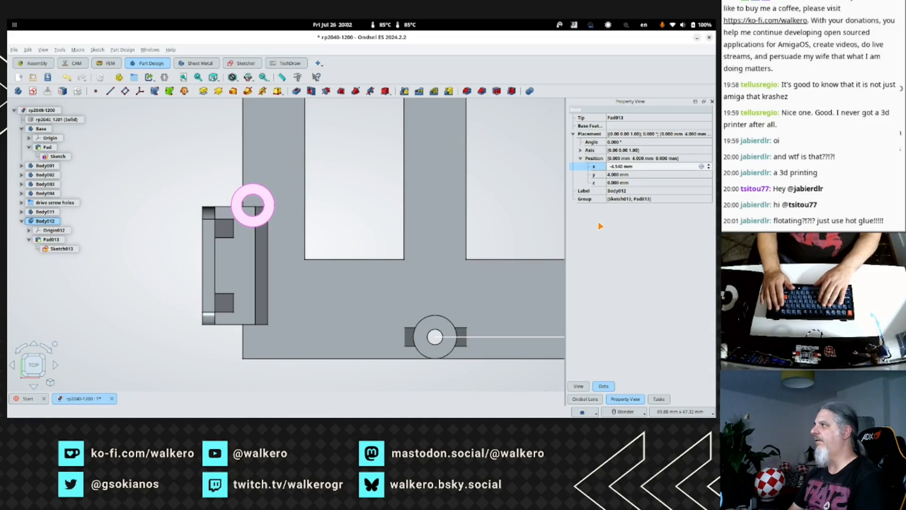
Set the X position of the standoff Body012 to -0.4 mm.
key(BackSpace)
key(BackSpace)
key(BackSpace)
text(0)
key(BackSpace)
text(40)
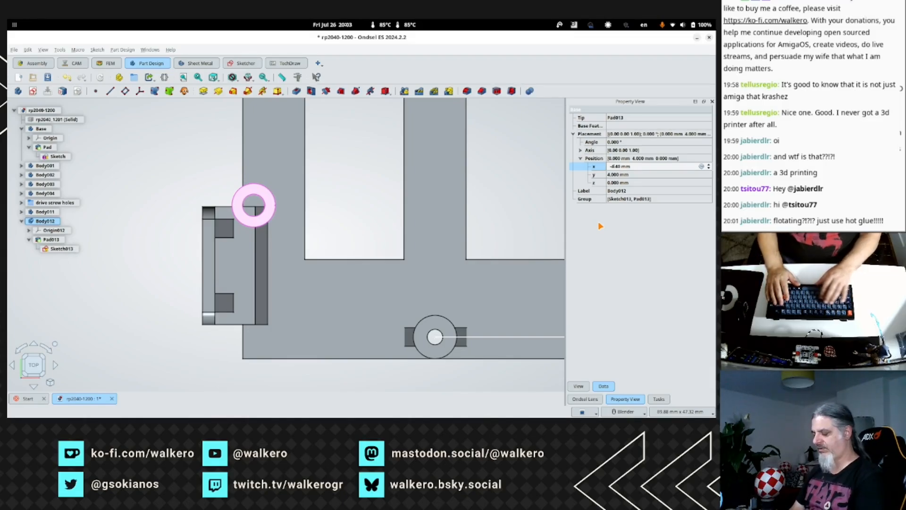
key(BackSpace)
text(0)
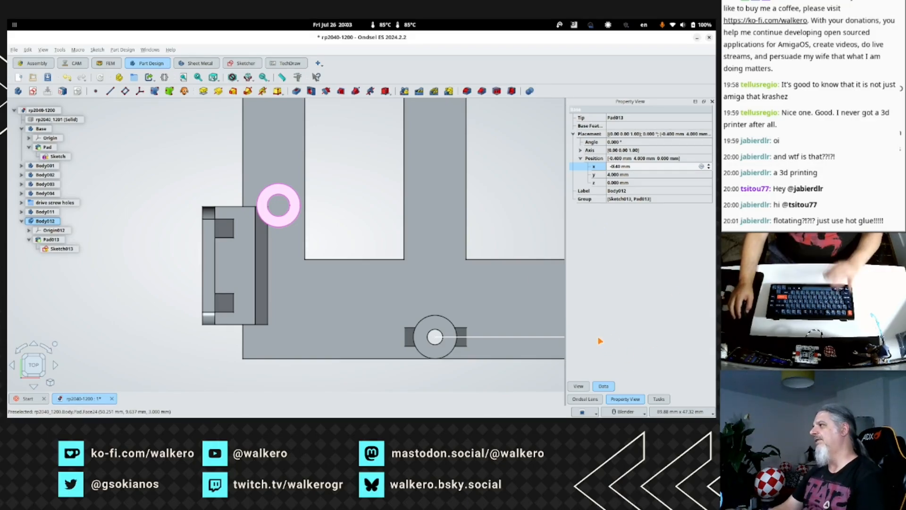
key(Return)
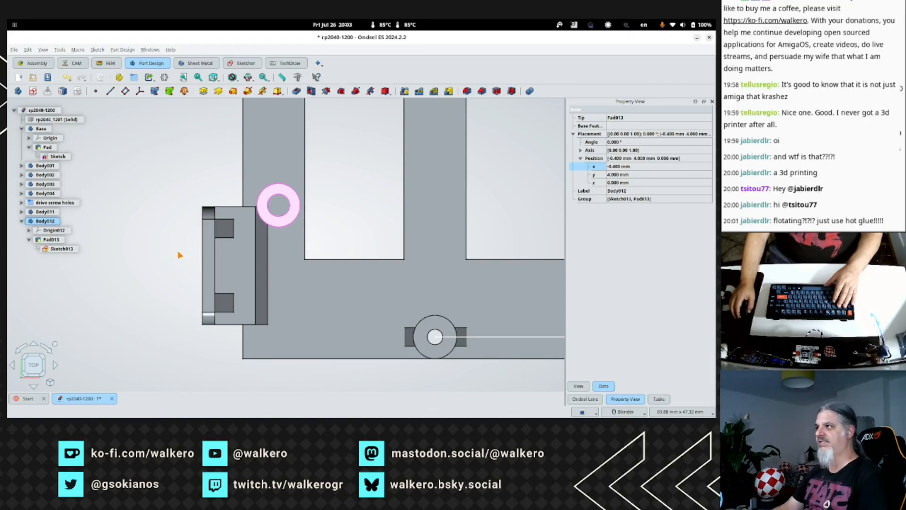
Copy the standoff Body012 together with all its dependent objects.
scroll(267, 208, down, 3)
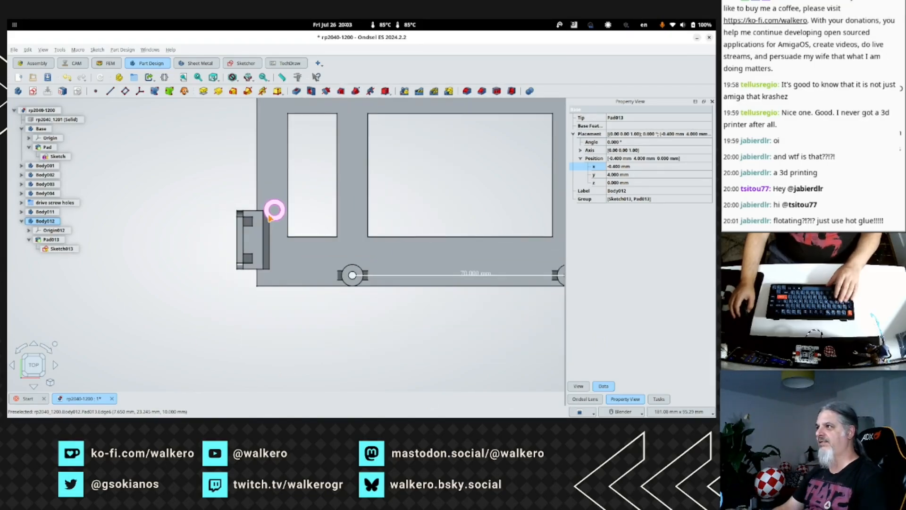
scroll(266, 208, up, 3)
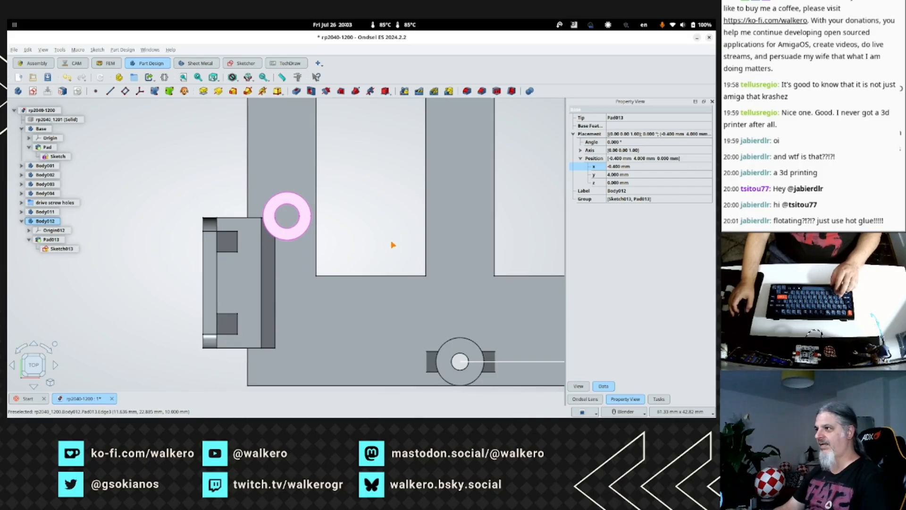
middle_drag(400, 242, 393, 198)
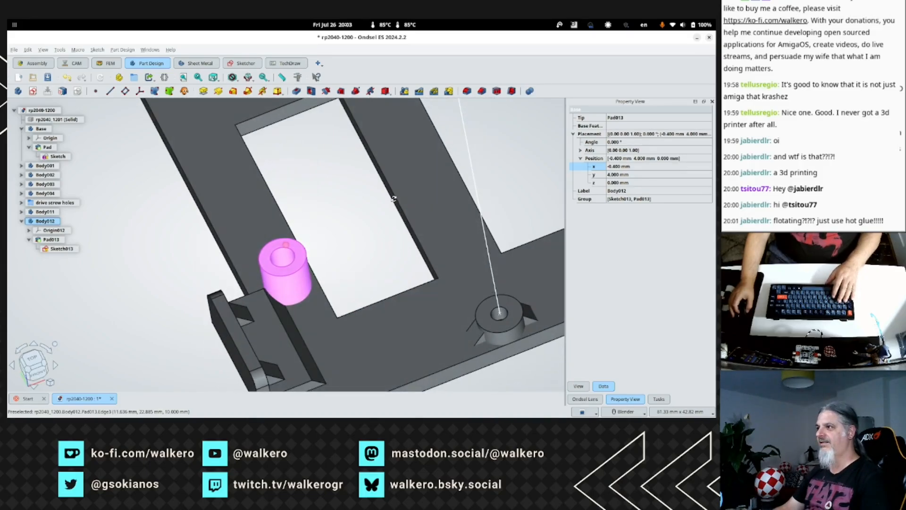
middle_drag(384, 302, 244, 326)
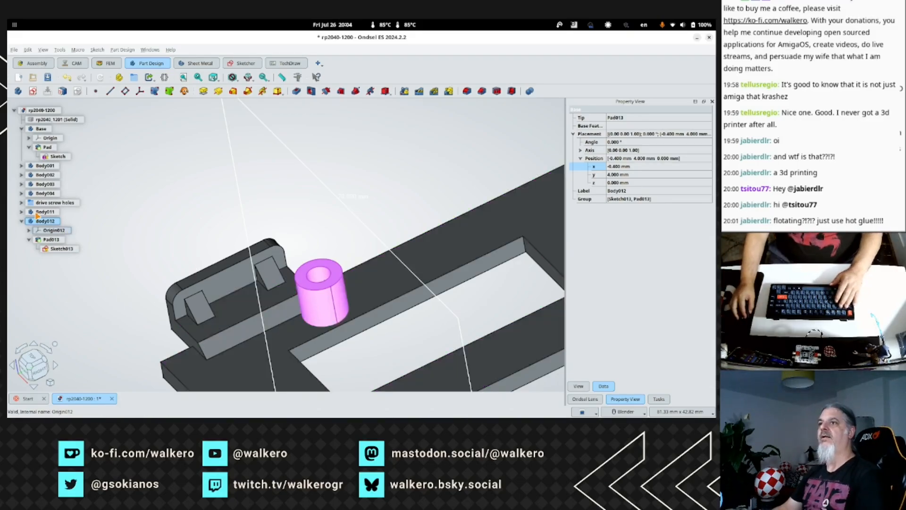
click(21, 221)
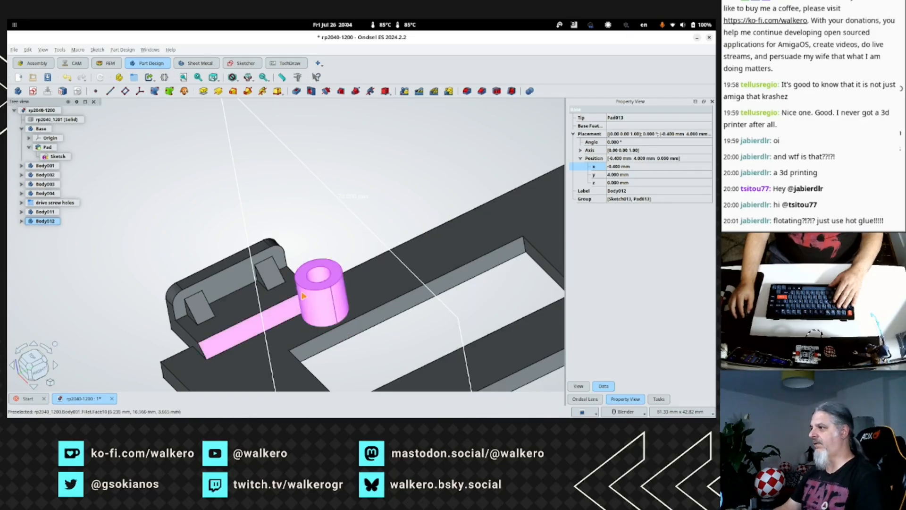
right_click(43, 221)
click(61, 154)
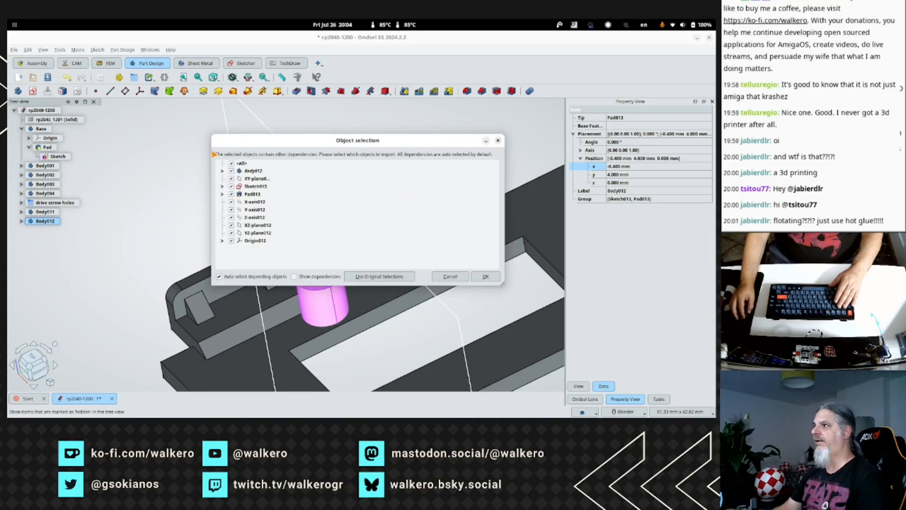
click(485, 276)
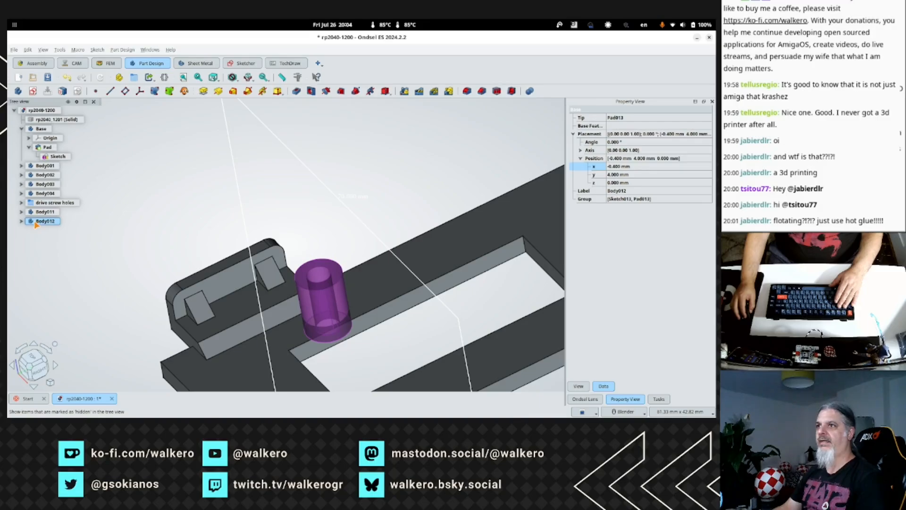
Paste the copied standoff into the rp2040-1200 document.
click(45, 110)
right_click(48, 112)
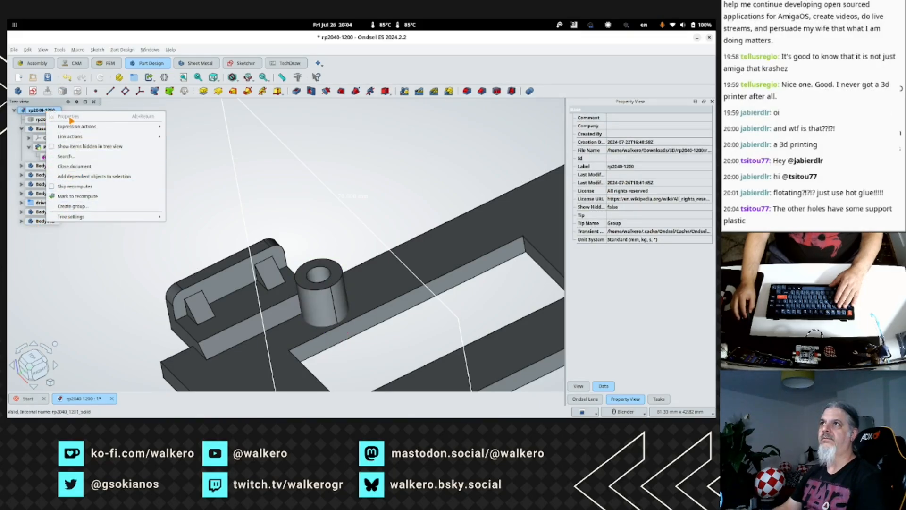
click(41, 52)
click(28, 49)
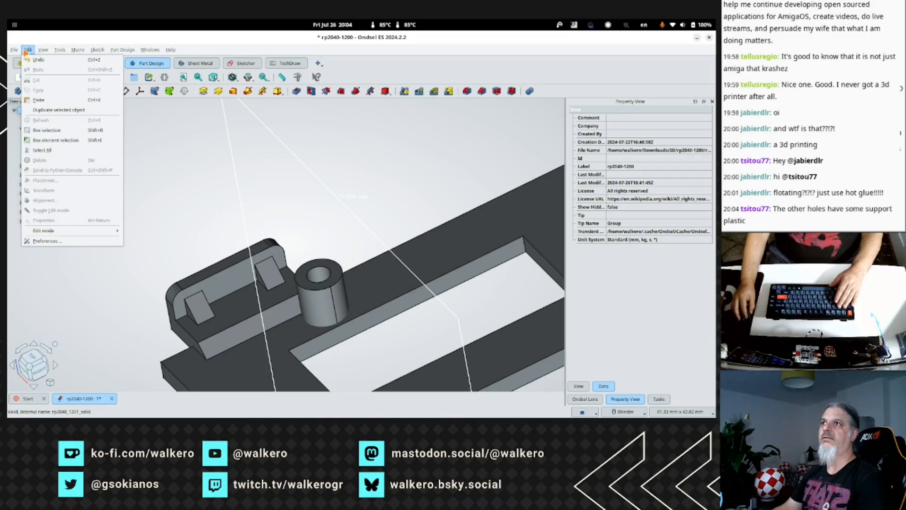
click(46, 99)
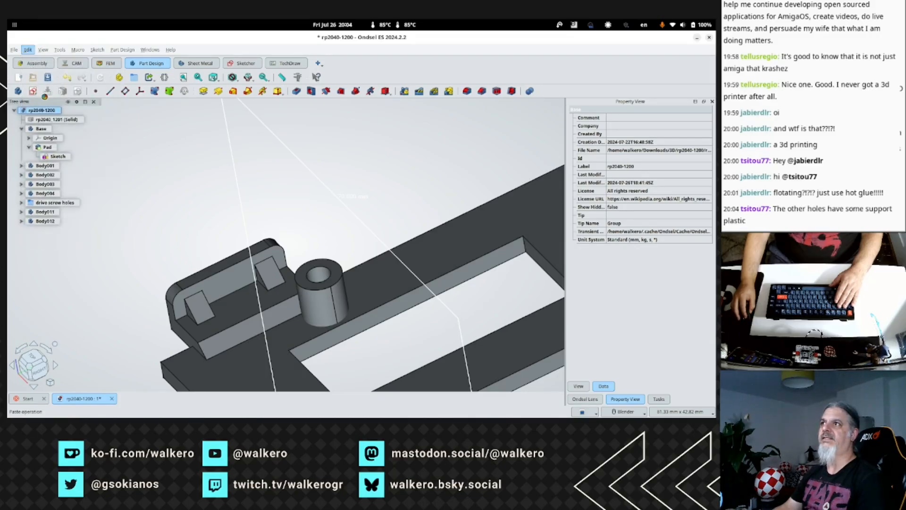
Set the Y position of the pasted standoff copy to 64 mm, keeping it above the original along the base's outer strip.
click(45, 230)
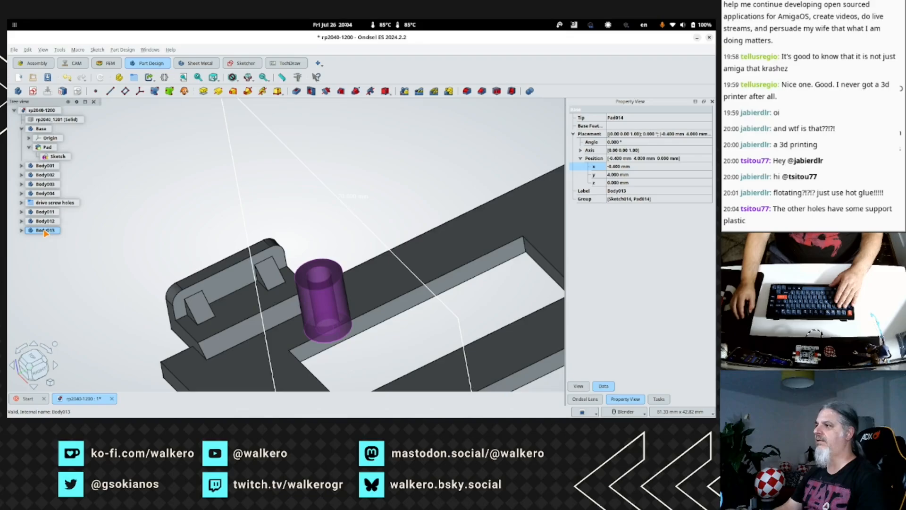
scroll(482, 235, down, 3)
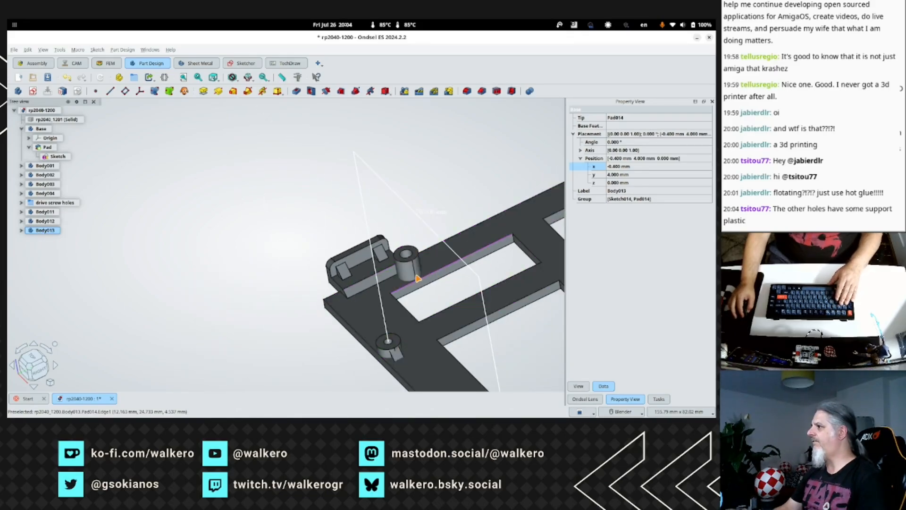
key(2)
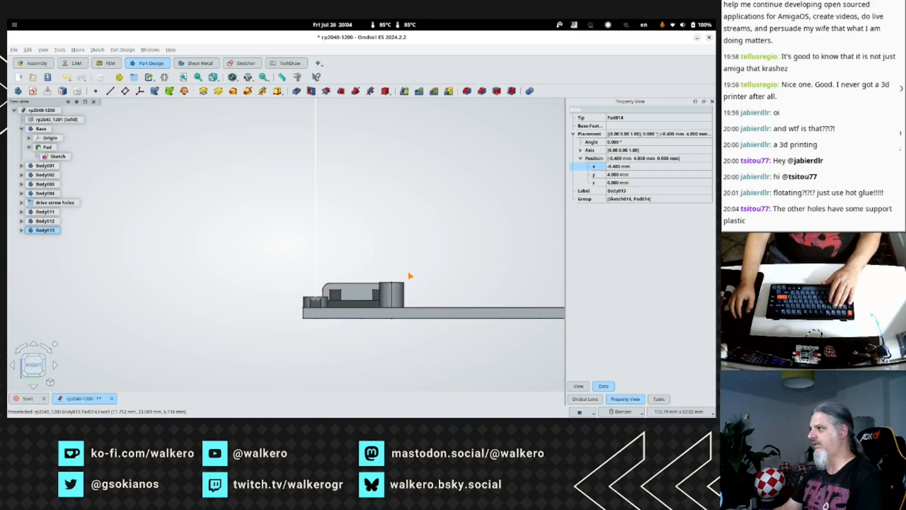
middle_drag(479, 243, 480, 357)
key(2)
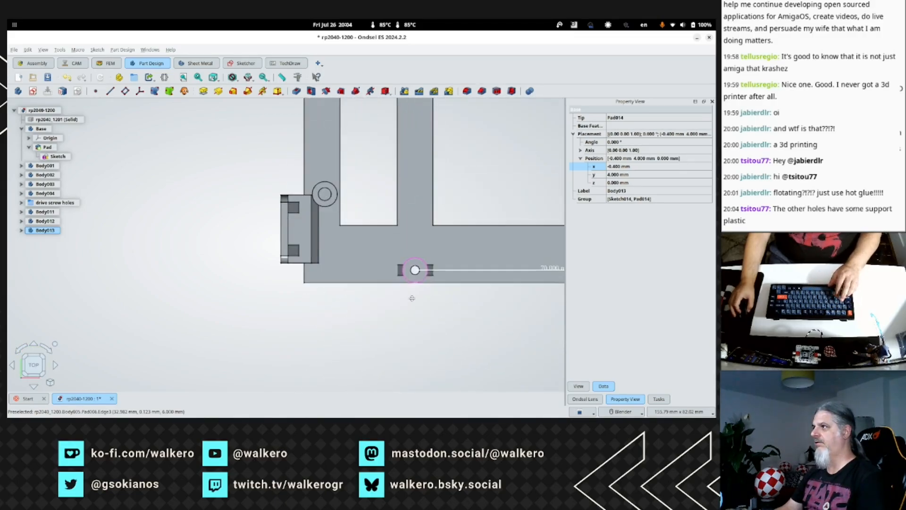
shift+middle_drag(426, 236, 422, 279)
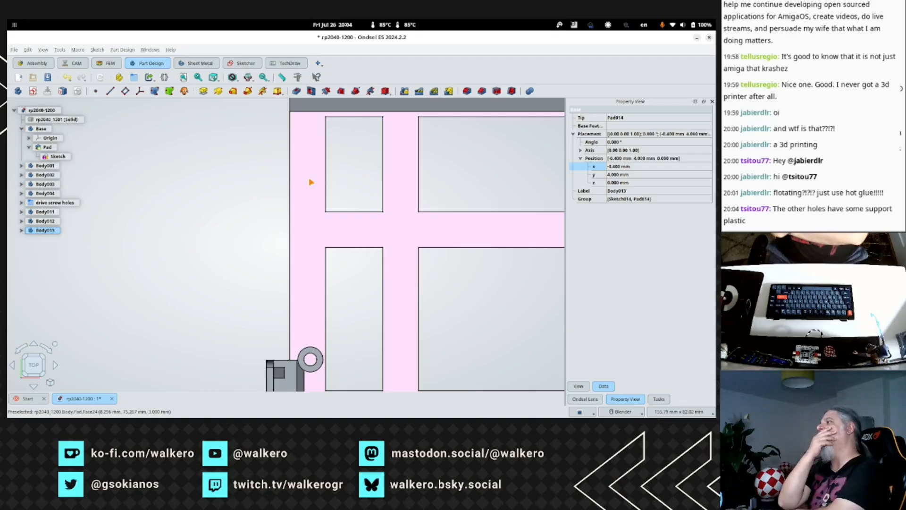
right_click(57, 234)
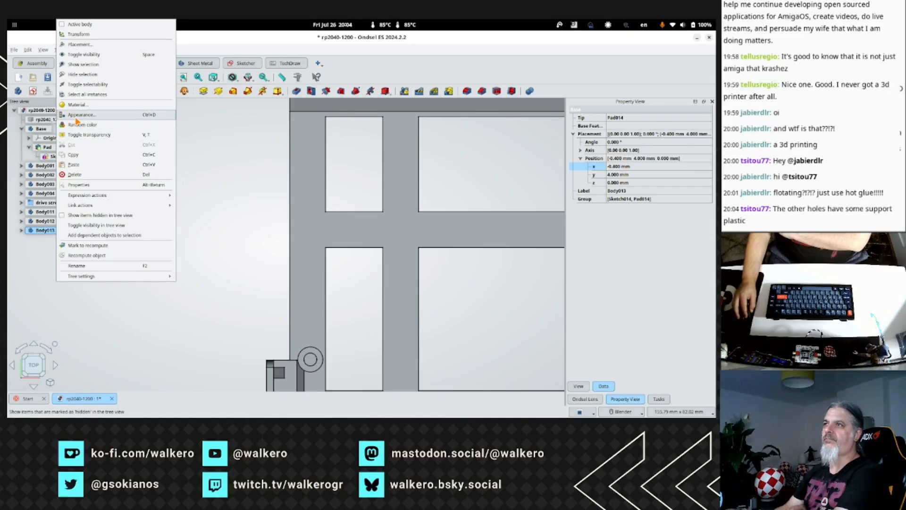
click(659, 286)
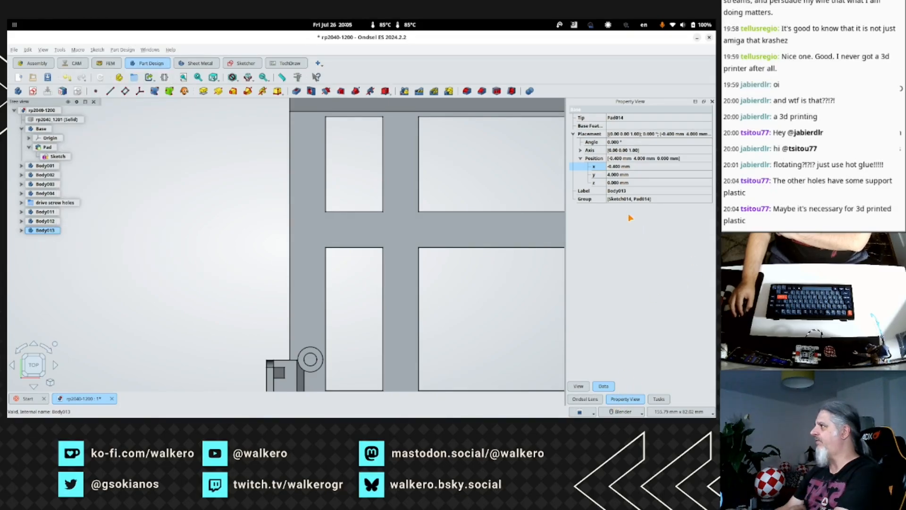
click(614, 174)
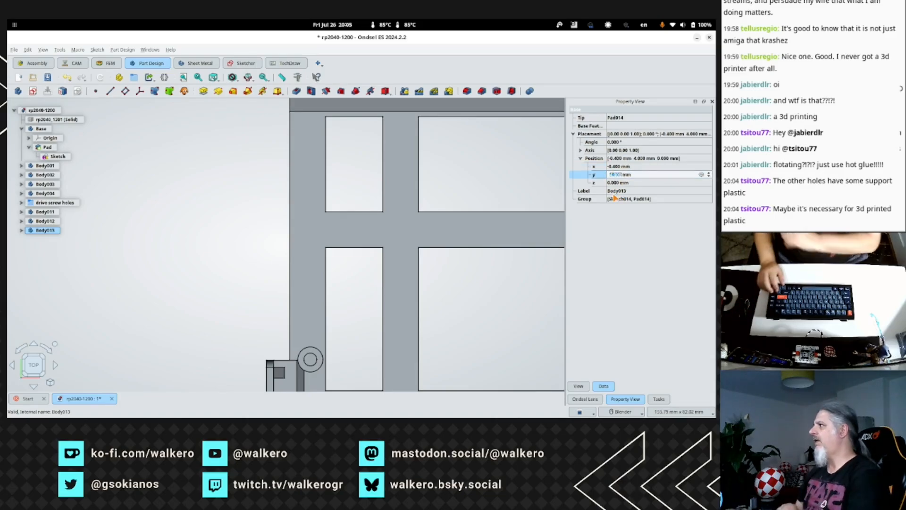
key(Left)
text(6)
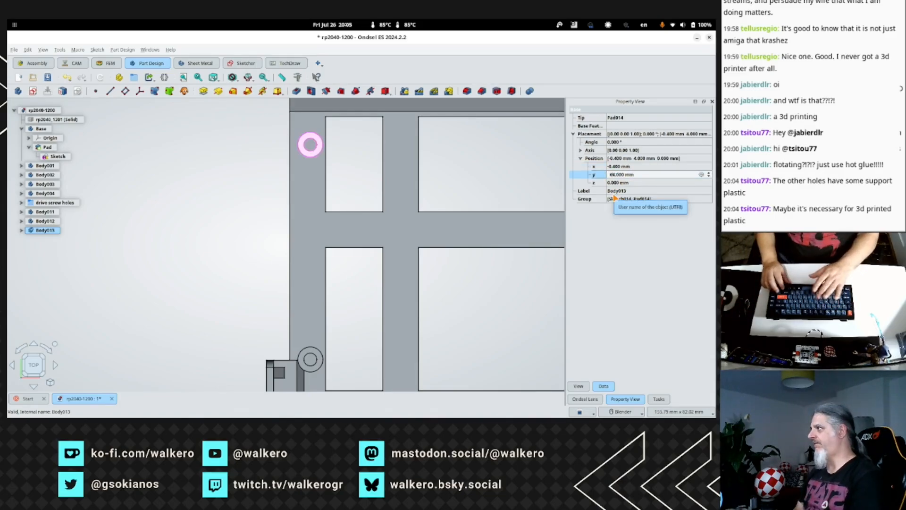
key(Return)
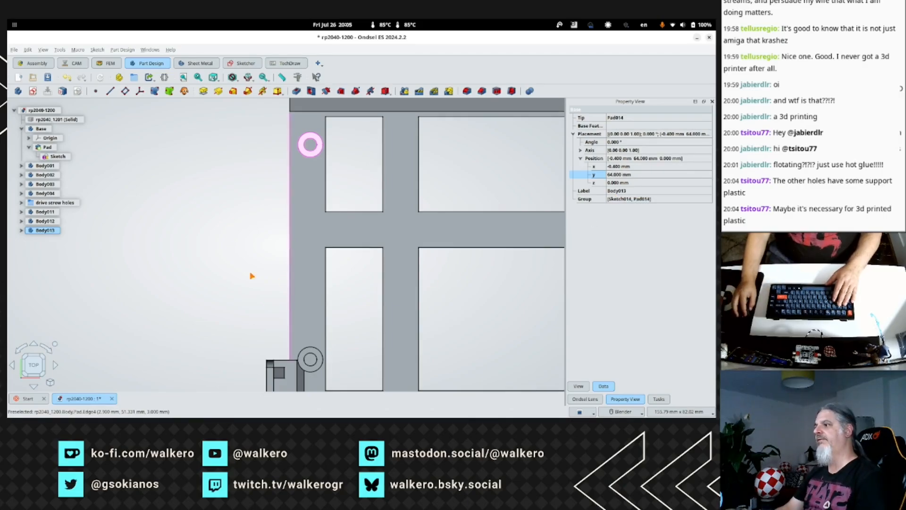
Examine the placement of the screw standoffs and the side bracket on the base plate from above, below and several angles.
click(201, 289)
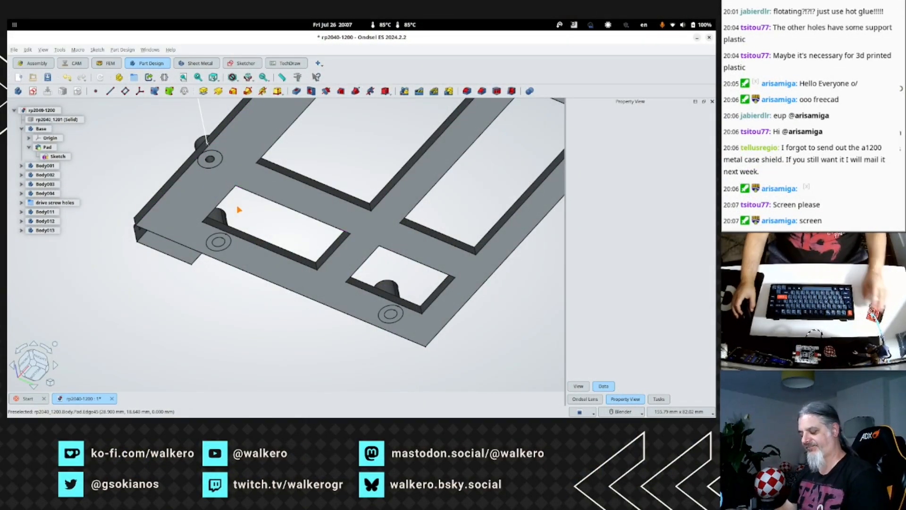
middle_drag(250, 191, 300, 253)
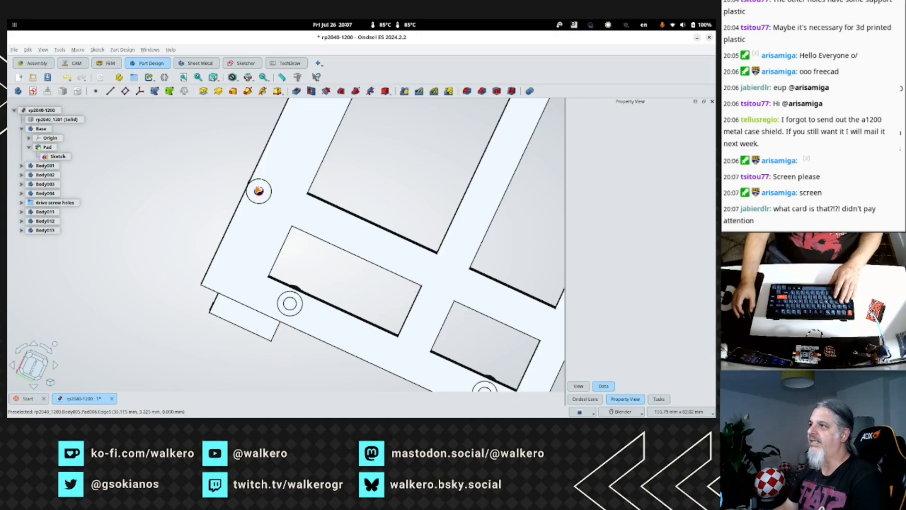
middle_drag(257, 193, 313, 319)
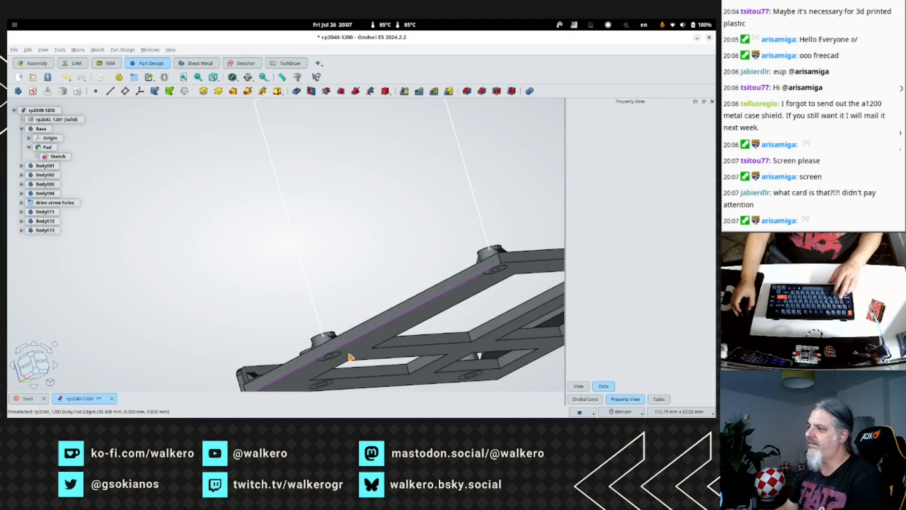
middle_drag(351, 357, 287, 236)
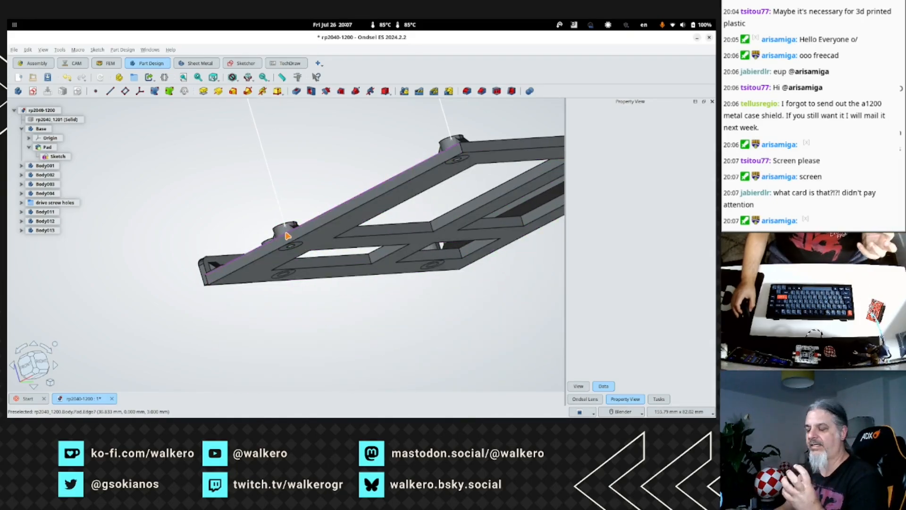
shift+middle_drag(319, 220, 302, 315)
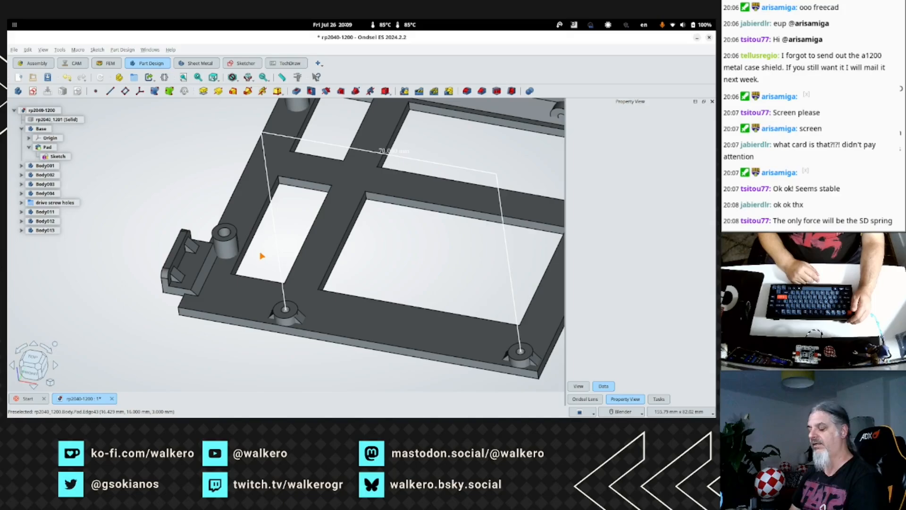
scroll(260, 255, down, 1)
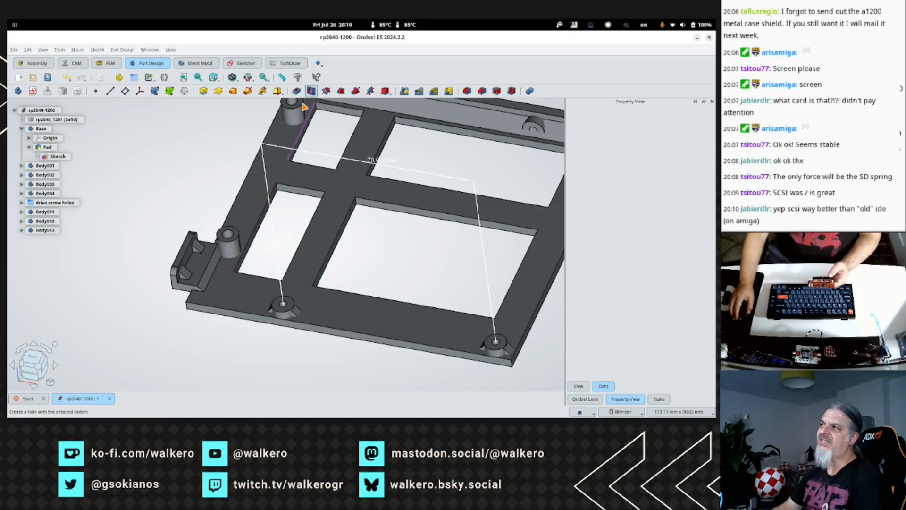
click(229, 245)
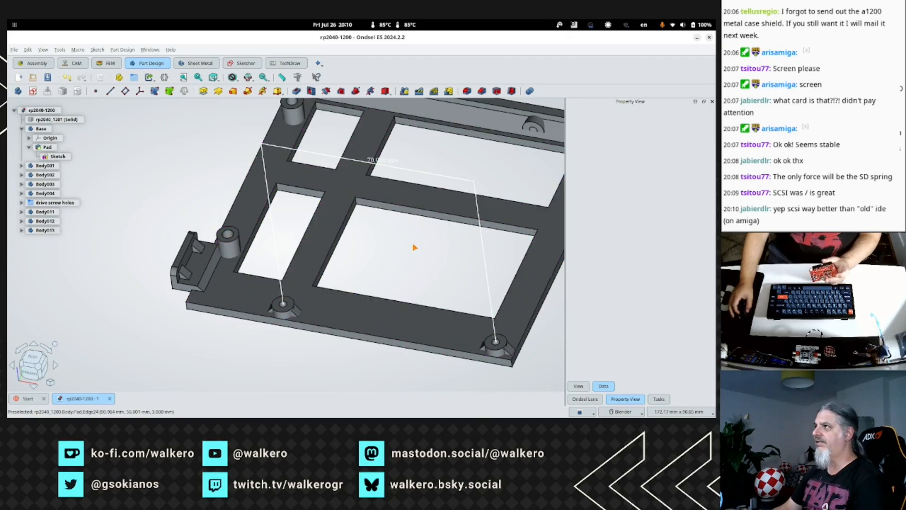
middle_drag(285, 244, 362, 285)
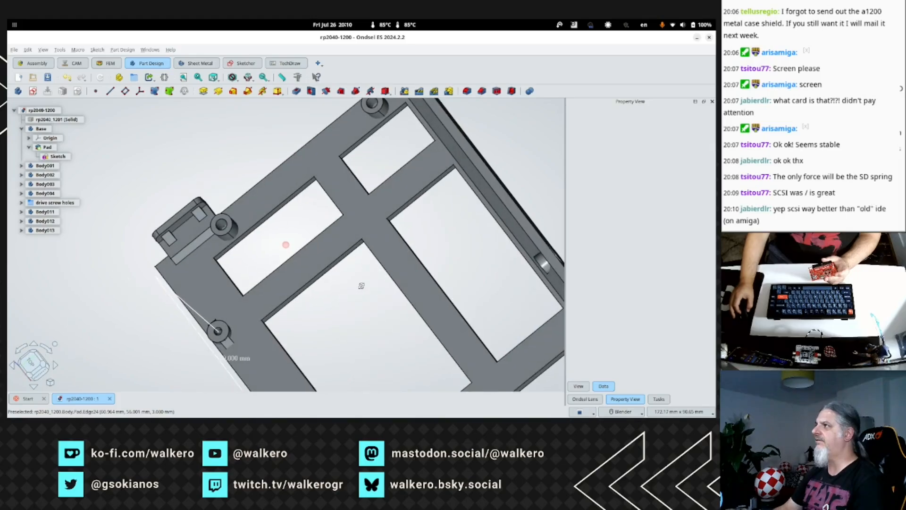
middle_drag(515, 227, 557, 285)
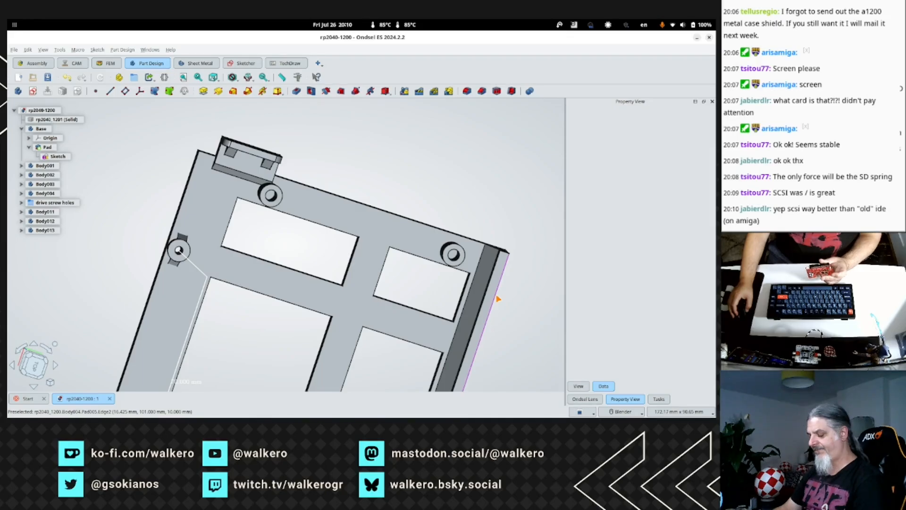
middle_drag(287, 372, 154, 336)
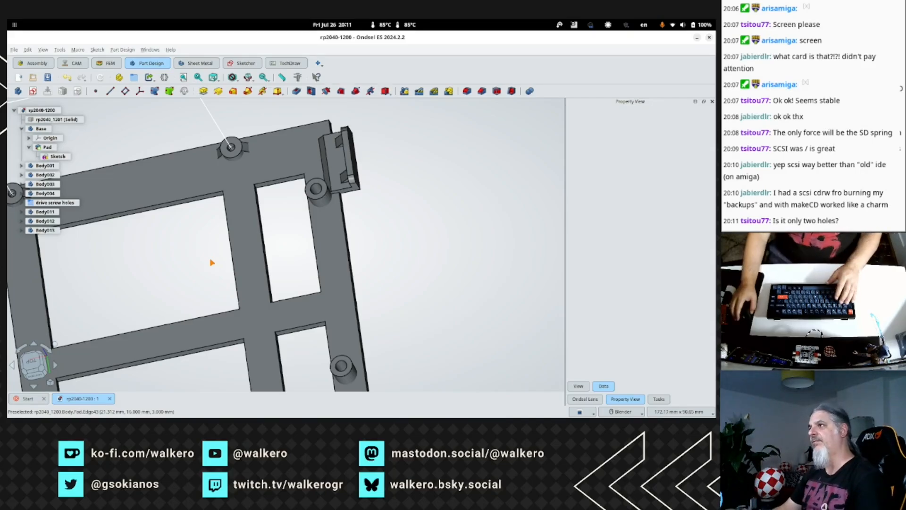
shift+middle_drag(209, 264, 295, 211)
middle_drag(465, 295, 459, 310)
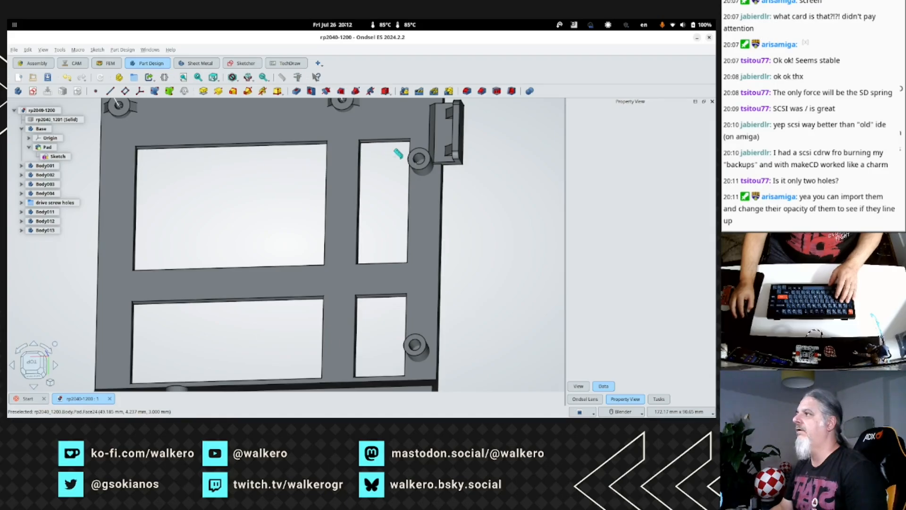
Measure between two points on top of the standoff beside the side bracket, and delete that measurement.
click(417, 158)
click(414, 163)
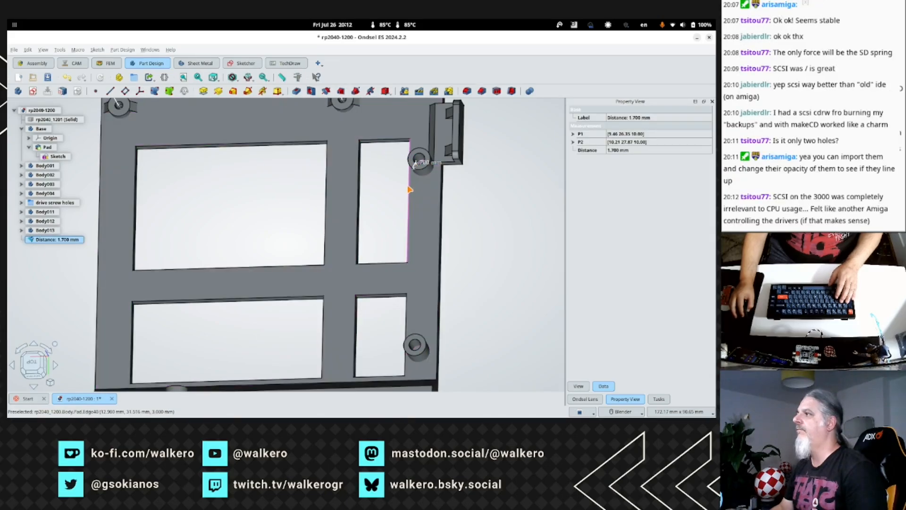
scroll(412, 177, up, 5)
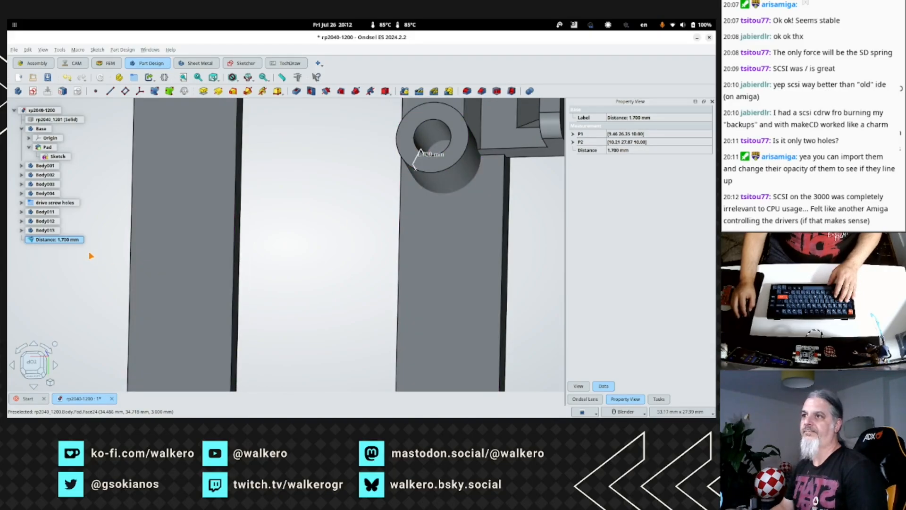
key(Delete)
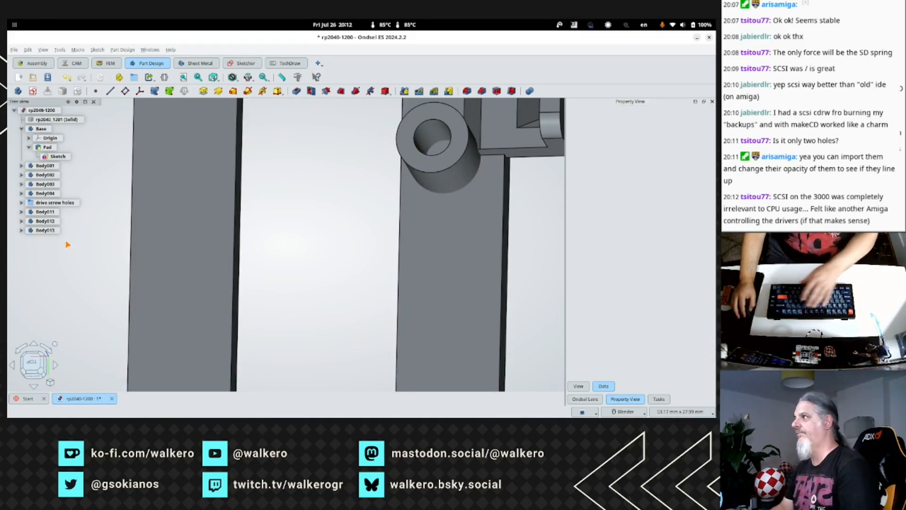
Measure the distance from the standoff beside the side bracket to the far edge of the large cut-out, and save the document.
scroll(251, 236, down, 5)
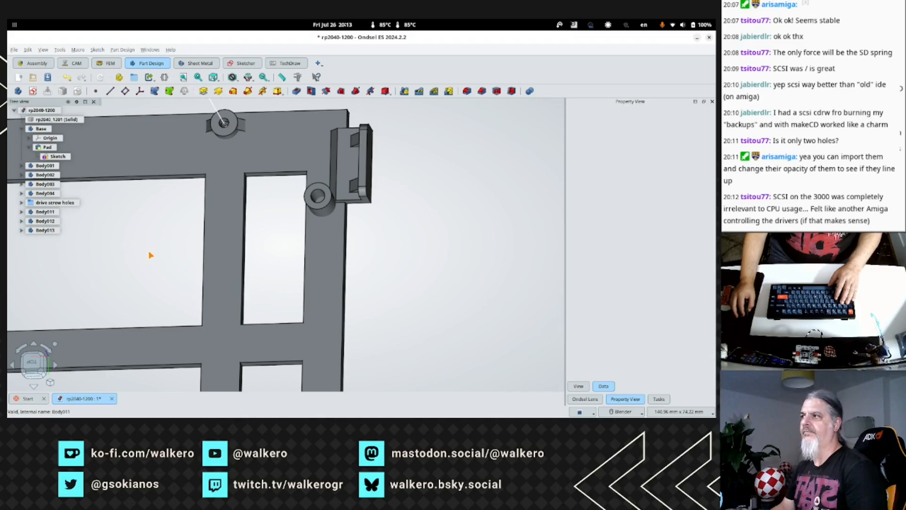
middle_drag(361, 260, 376, 262)
shift+middle_drag(163, 280, 327, 269)
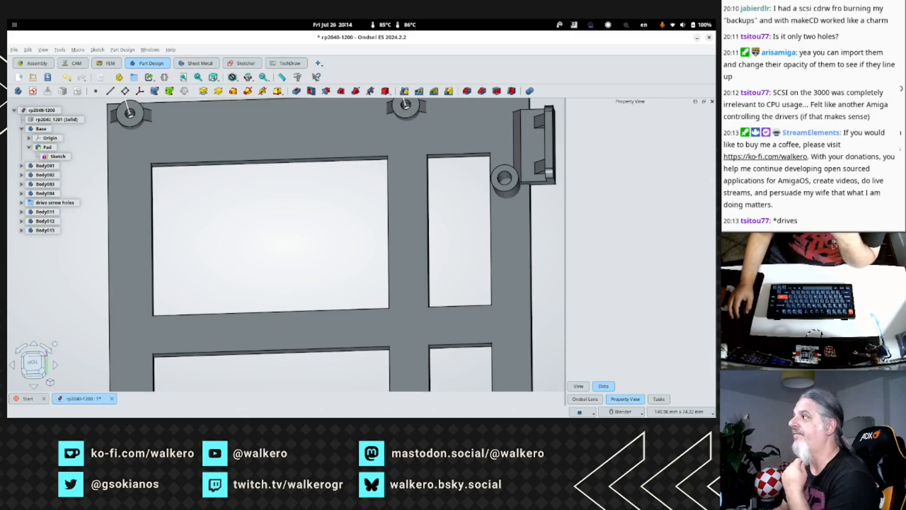
mouse_move(292, 221)
middle_down()
mouse_move(297, 215)
mouse_move(287, 231)
mouse_move(304, 232)
middle_up()
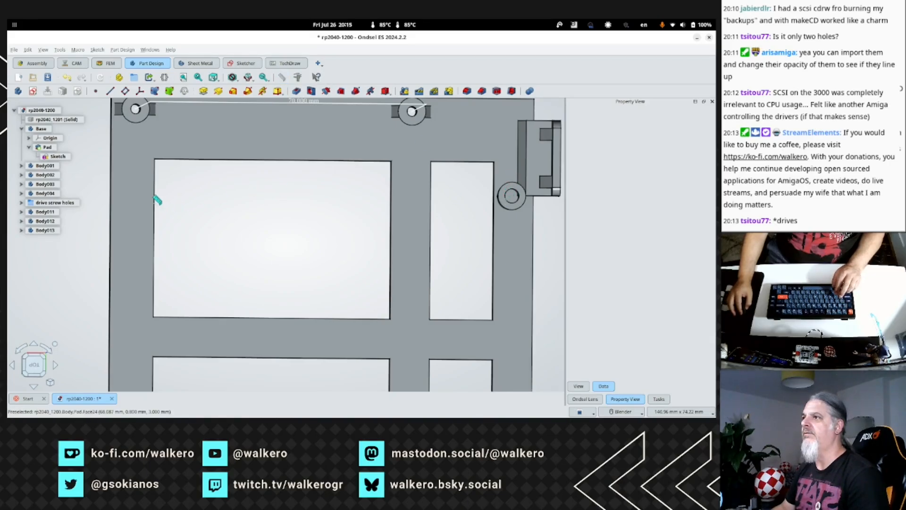
click(153, 207)
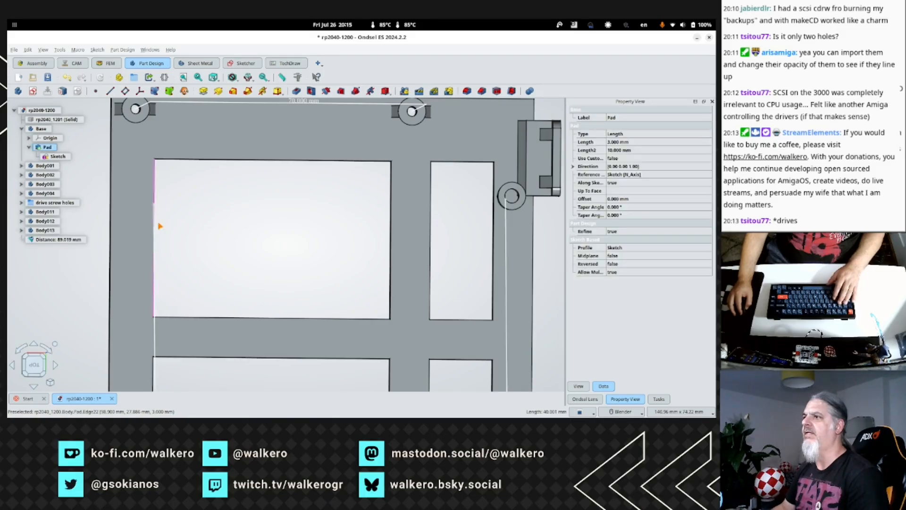
scroll(381, 195, down, 2)
scroll(381, 195, down, 2)
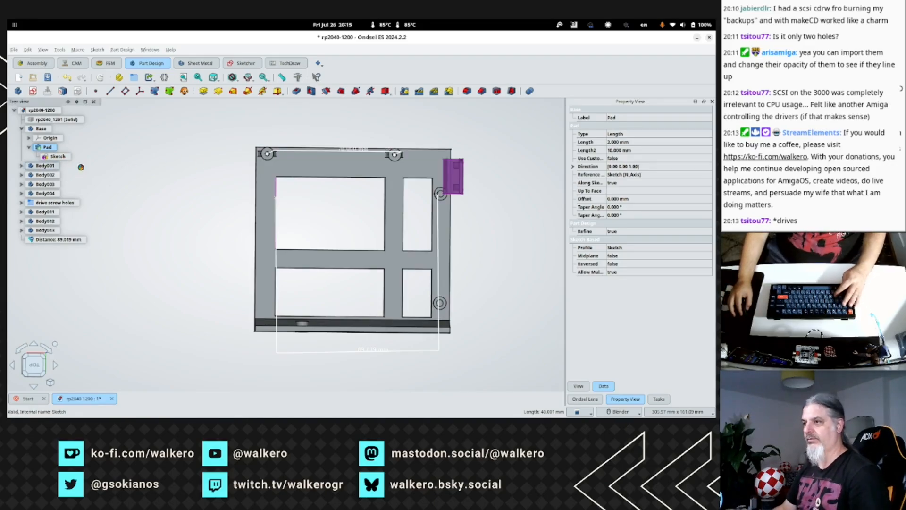
key(ctrl+s)
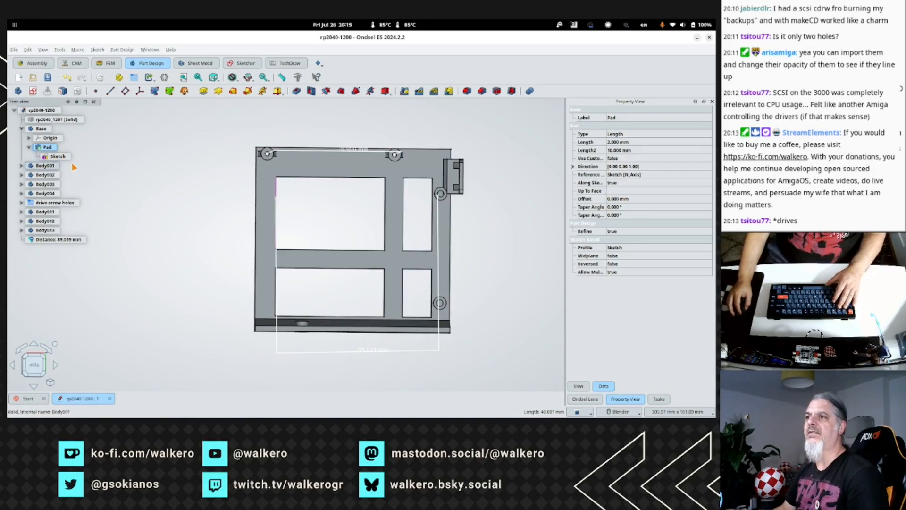
Inspect the distance measurement's value and check the base plate in bottom, rear and top views.
click(59, 241)
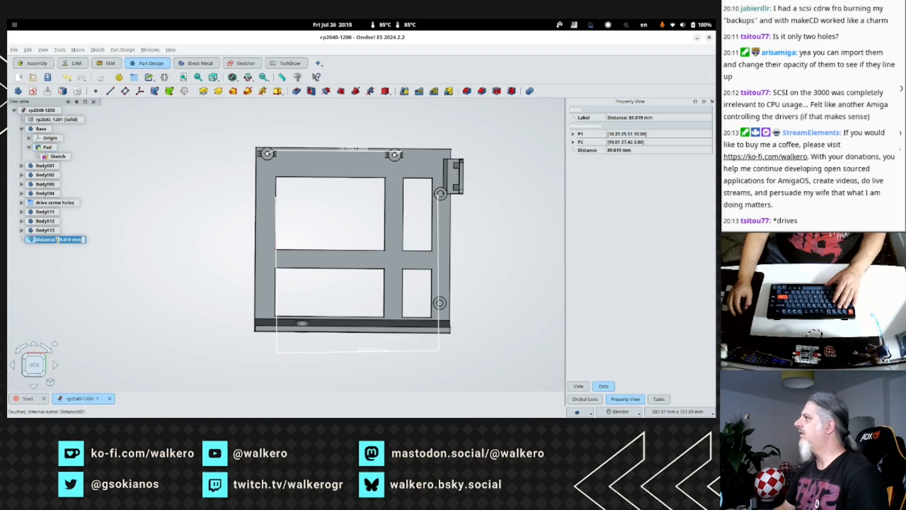
click(615, 151)
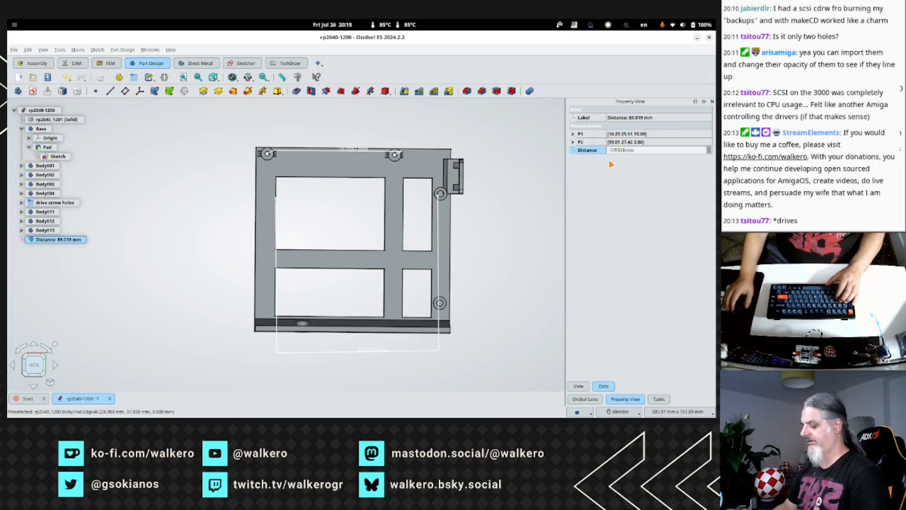
key(5)
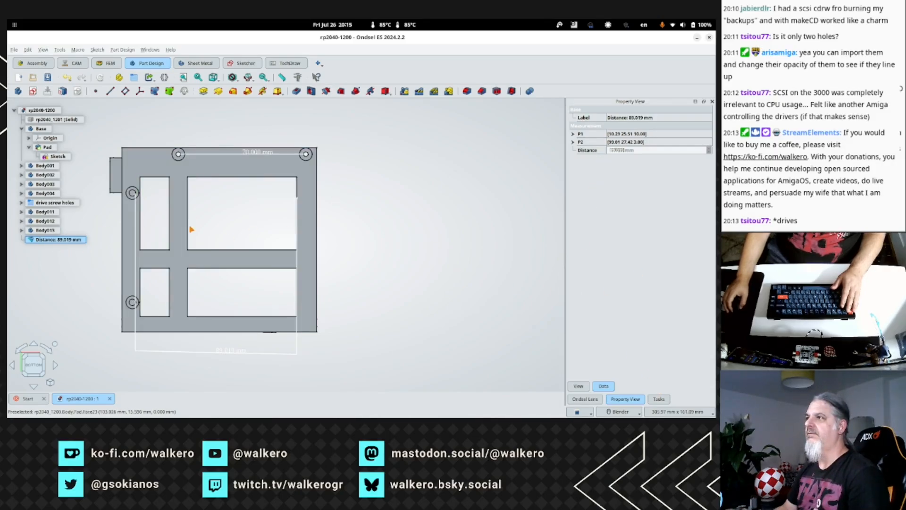
scroll(198, 224, up, 3)
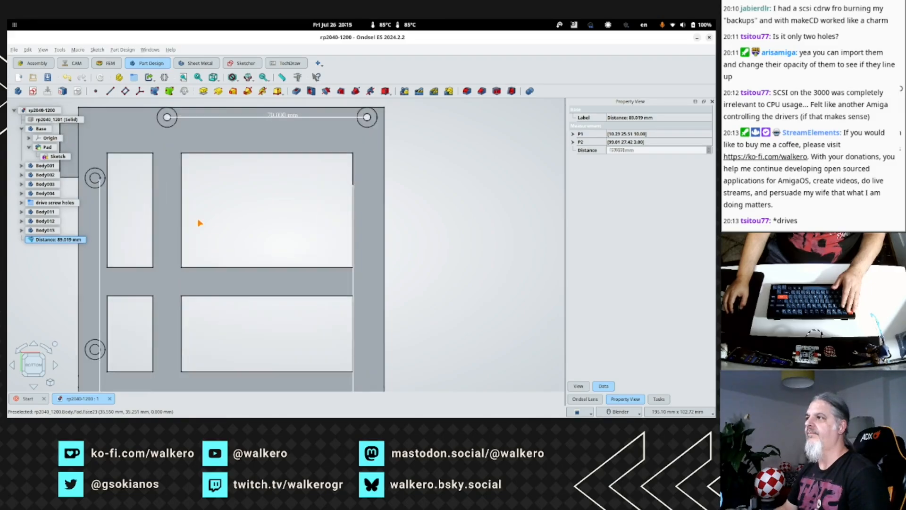
scroll(199, 222, down, 1)
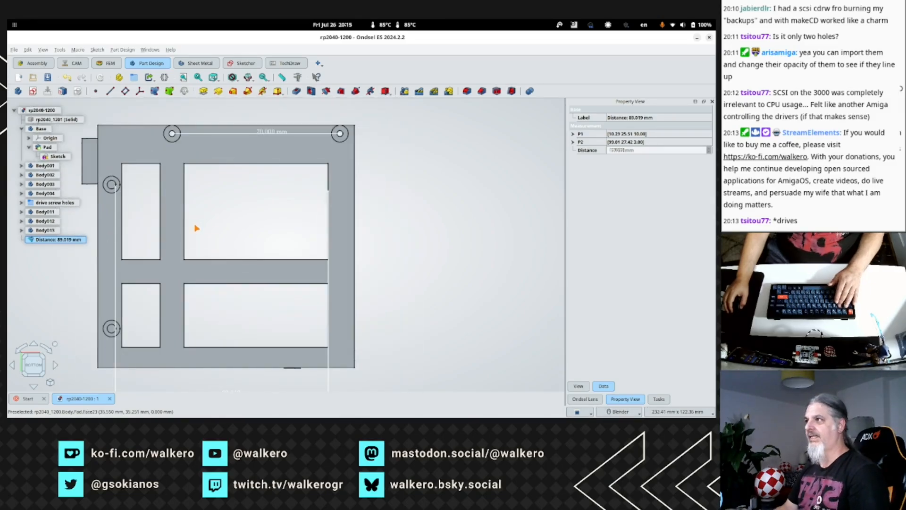
key(4)
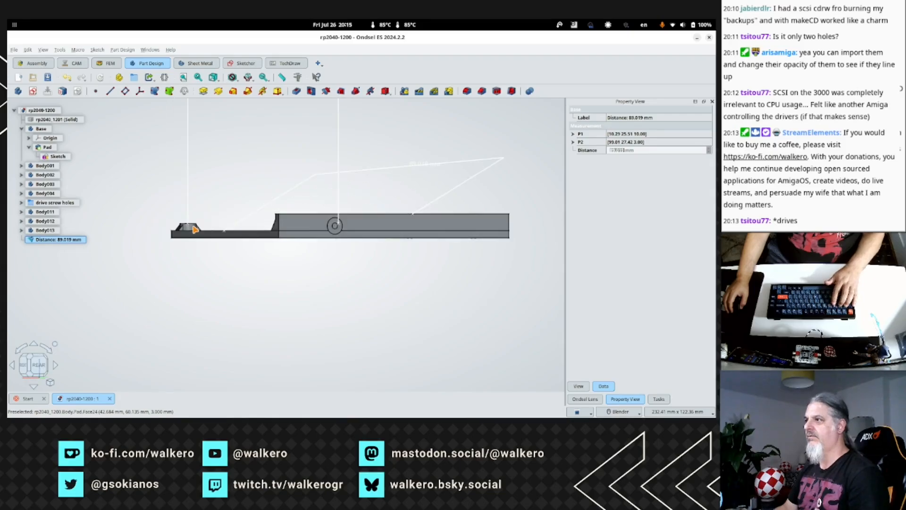
key(2)
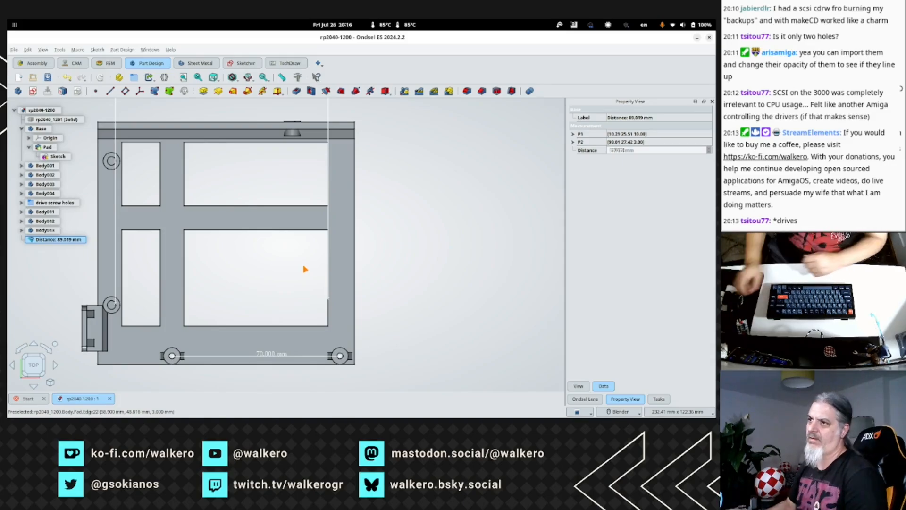
Create a new body in the rp2040-1200 document and rename it "bassmx dummy".
click(50, 112)
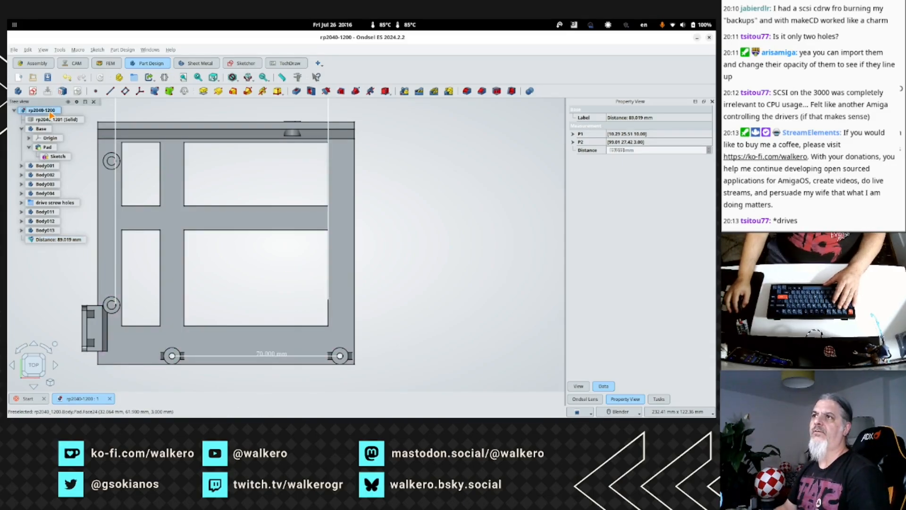
click(19, 91)
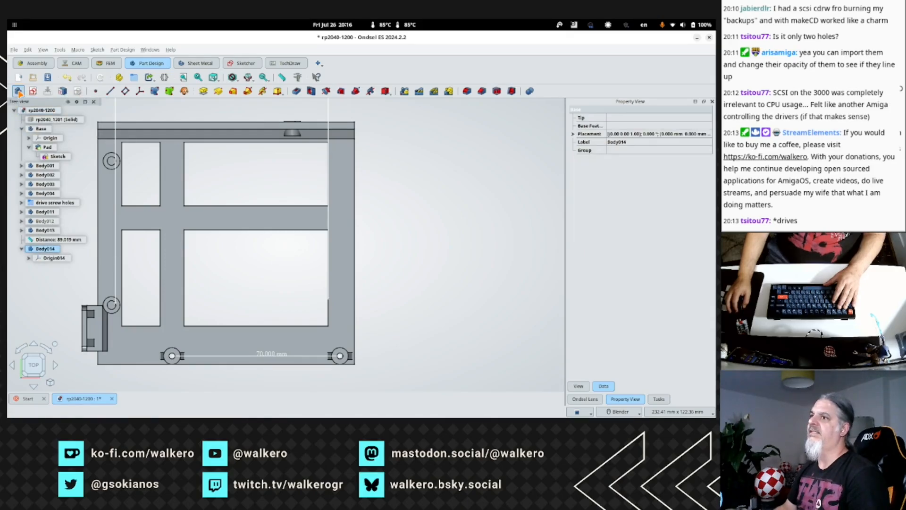
double_click(53, 251)
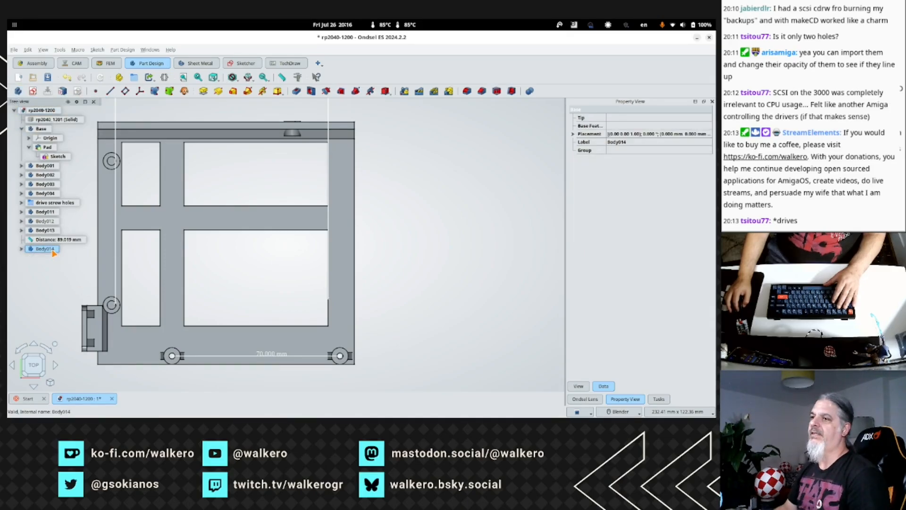
double_click(52, 251)
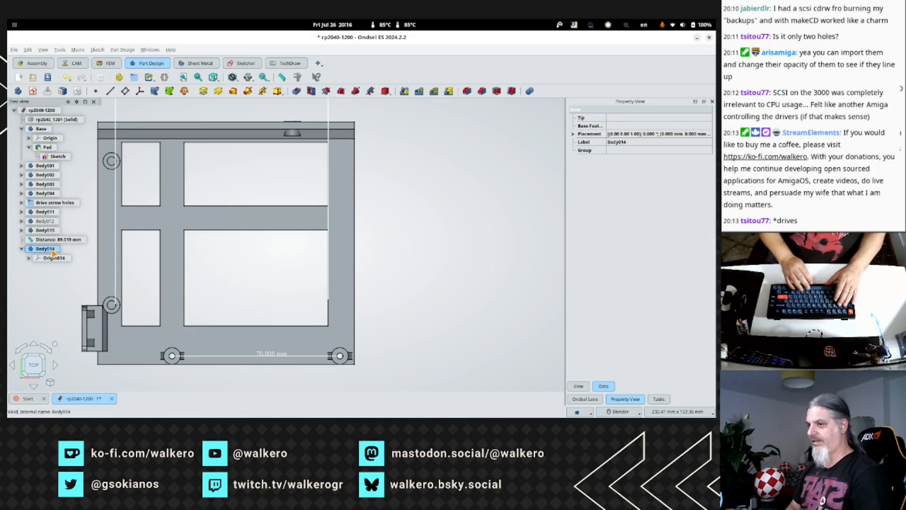
key(F2)
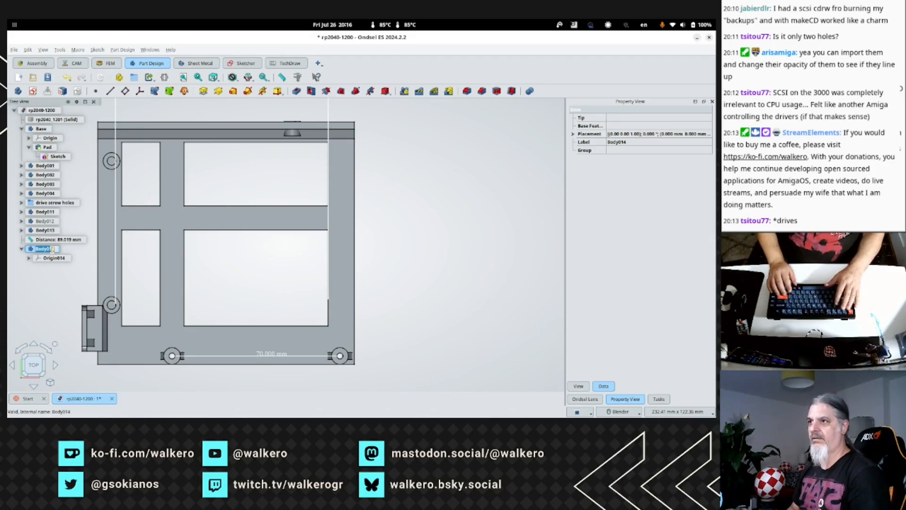
text(bassm)
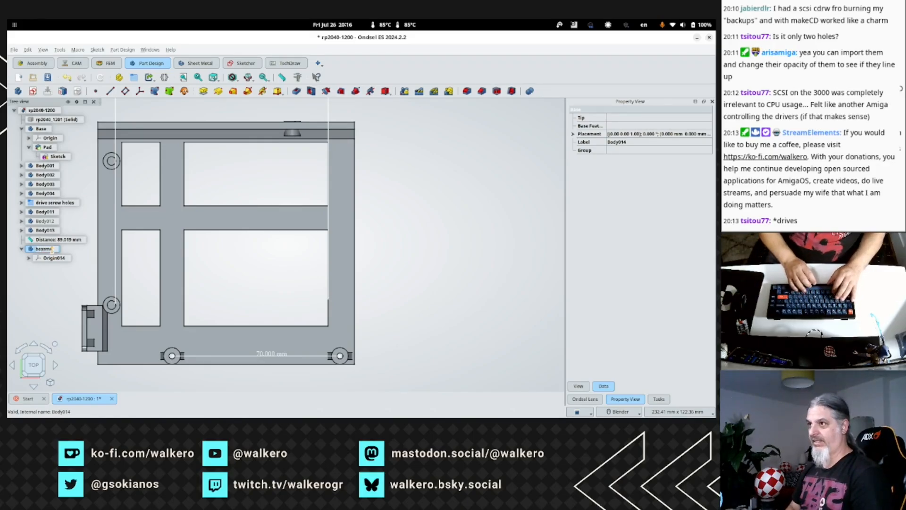
text(x dummy)
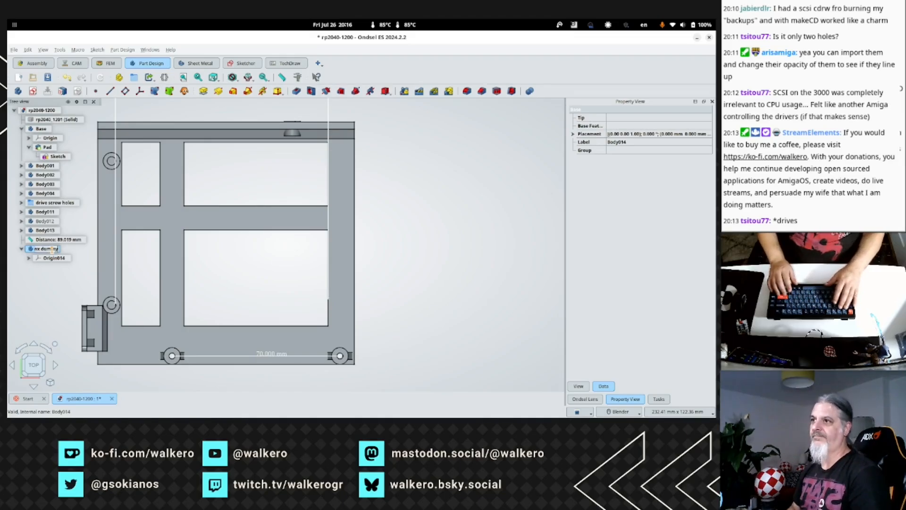
key(Return)
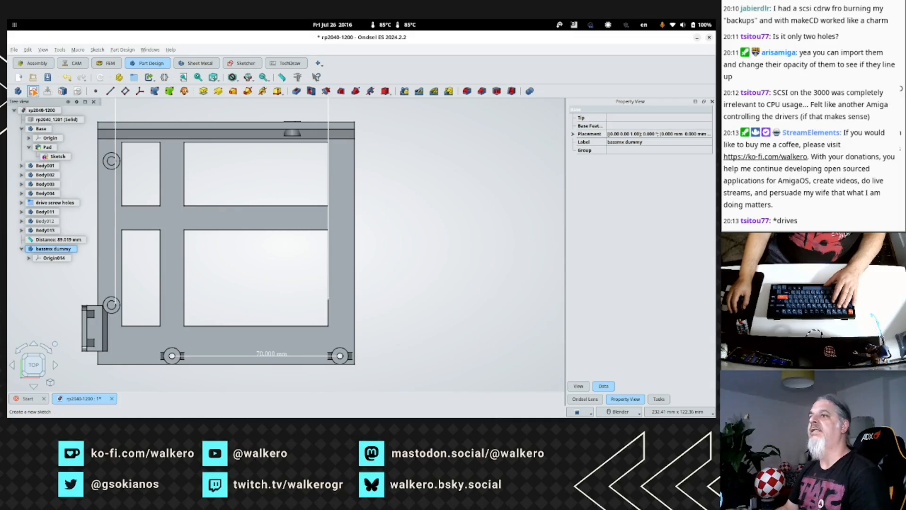
Create a sketch on the dummy body's XY plane, draw a rectangle below the plate's middle crossbar, and close the sketch.
click(33, 90)
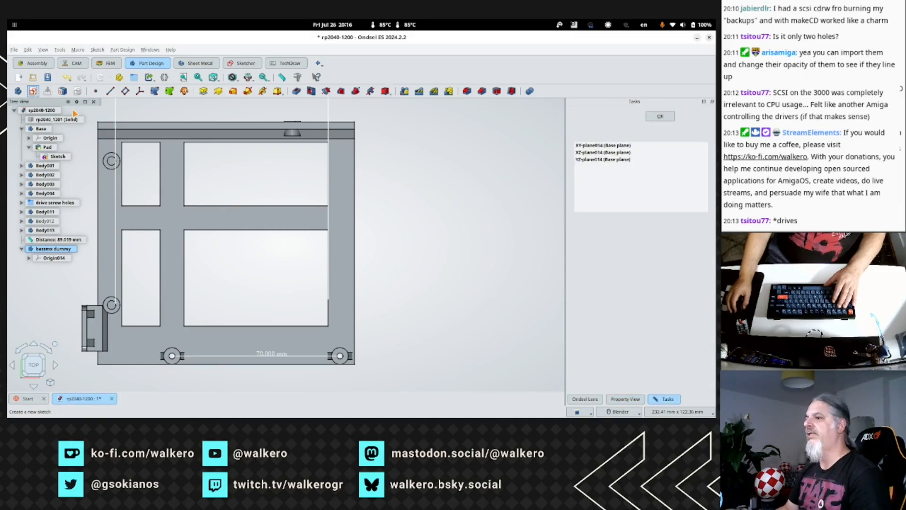
click(47, 299)
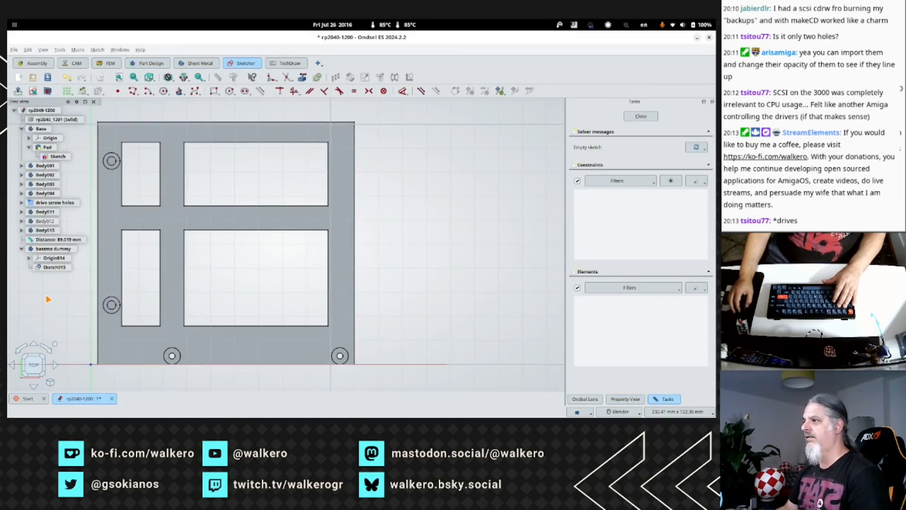
click(214, 91)
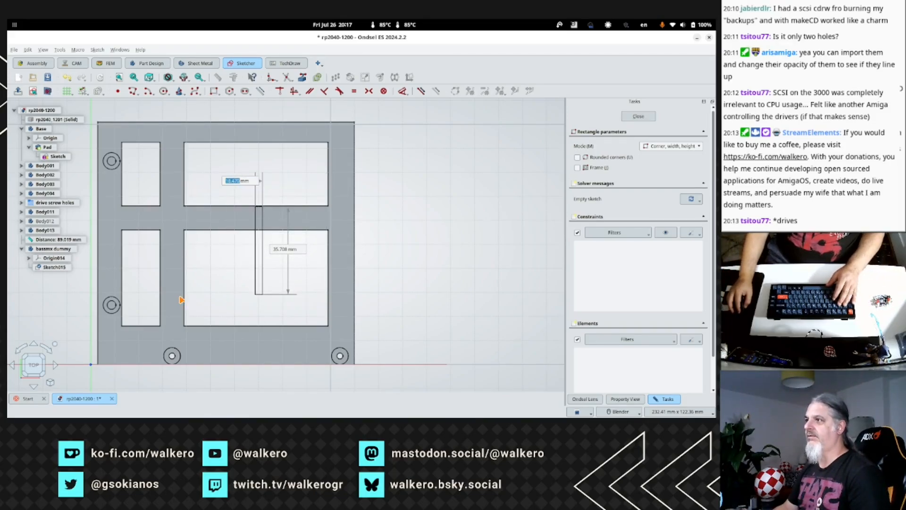
click(145, 288)
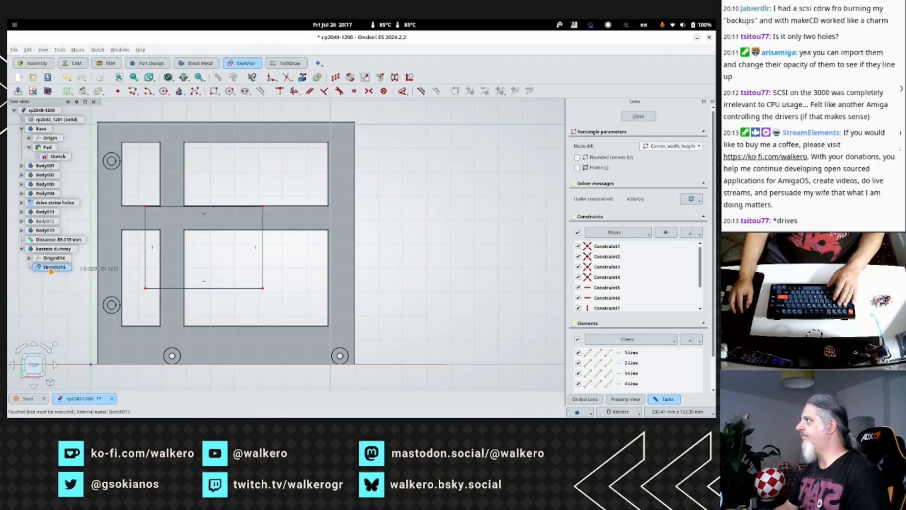
click(631, 117)
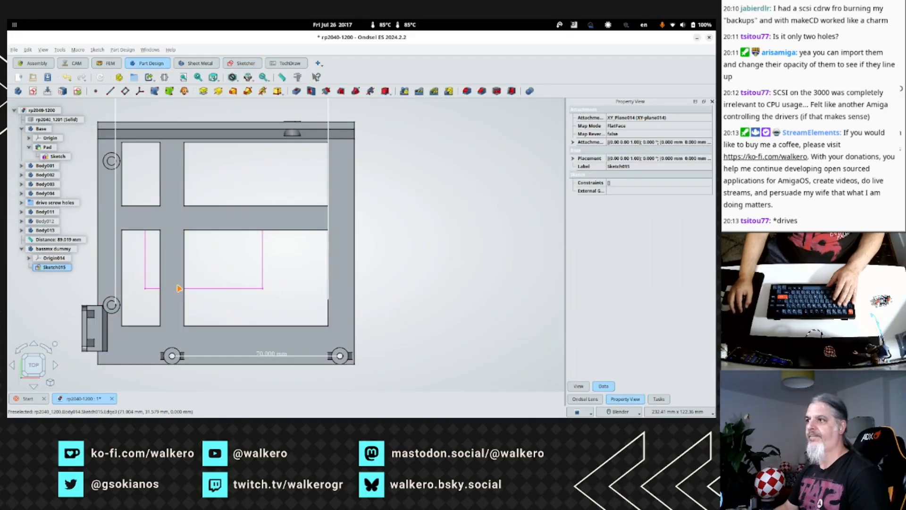
Reopen the rectangle sketch, stretch the rectangle slightly outward by its lower corner, and select all its edges except the lower one.
double_click(54, 267)
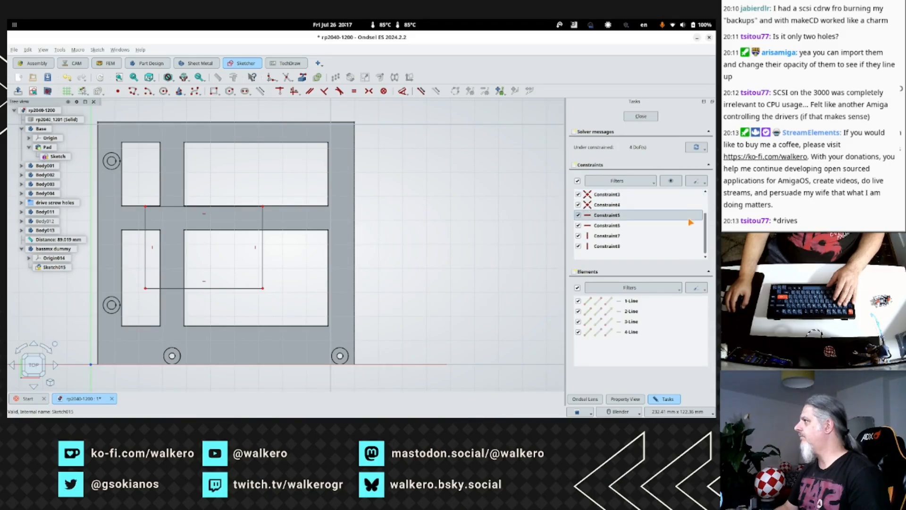
scroll(690, 221, up, 1)
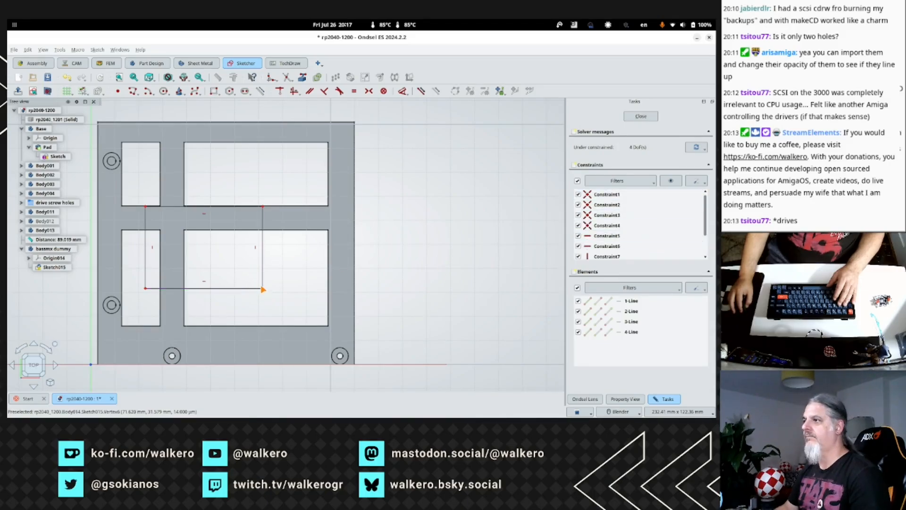
drag(263, 293, 277, 295)
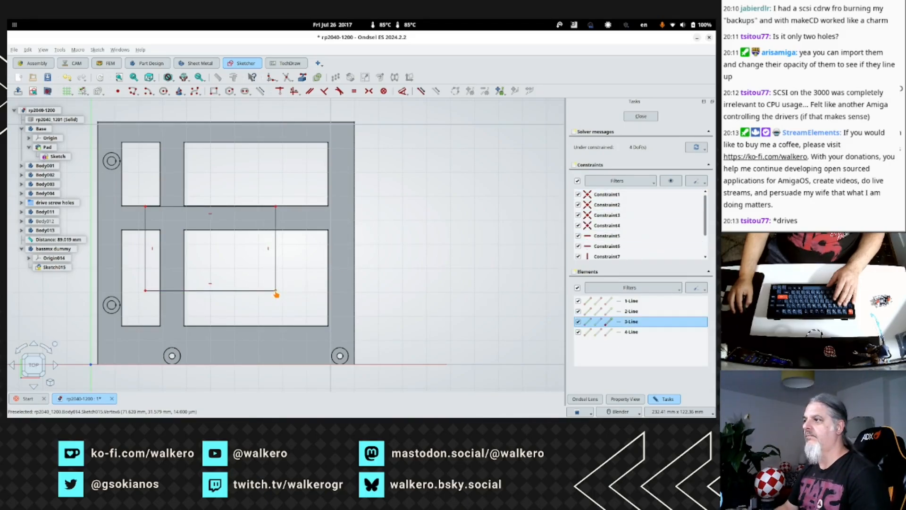
double_click(222, 292)
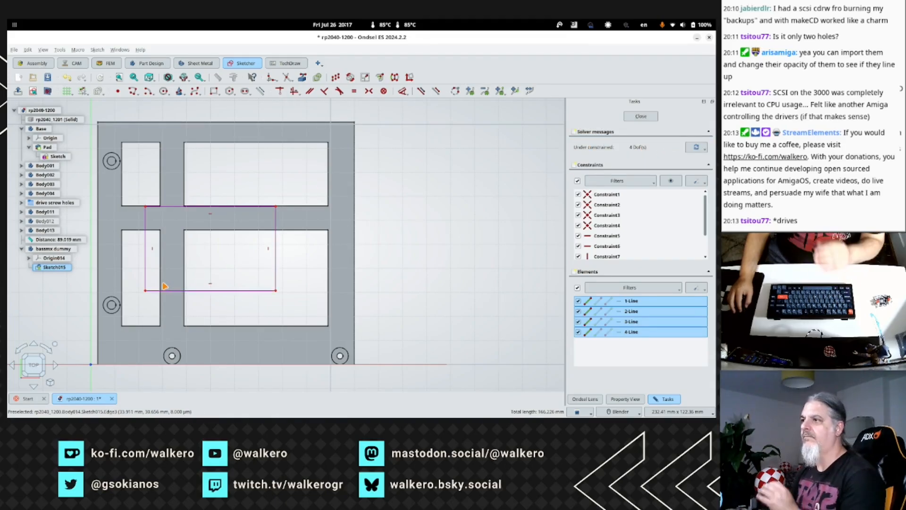
click(258, 291)
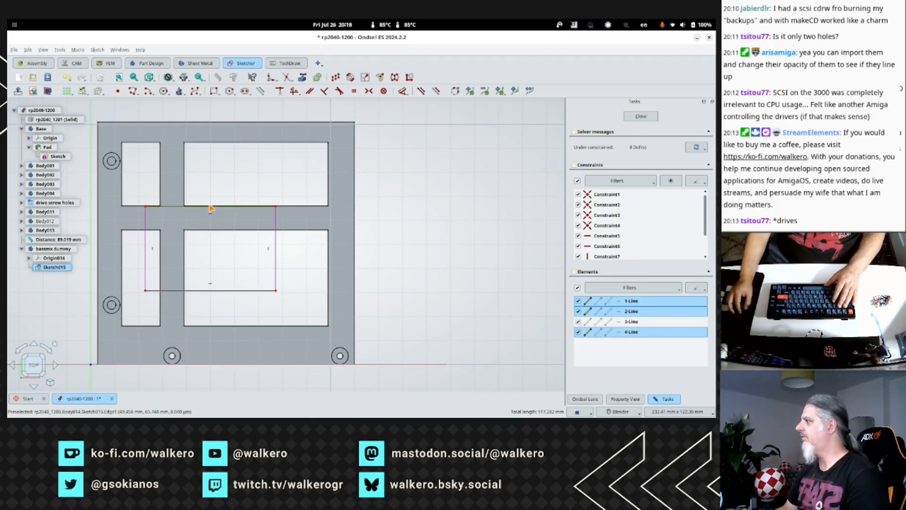
Inspect the sketch's placement and attachment offset properties, including the offset's x, y and z position.
click(626, 399)
click(573, 159)
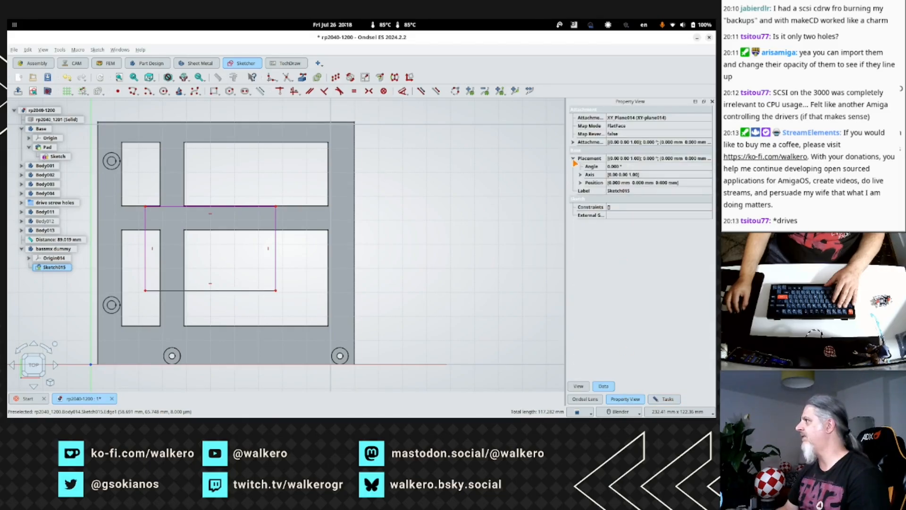
click(572, 142)
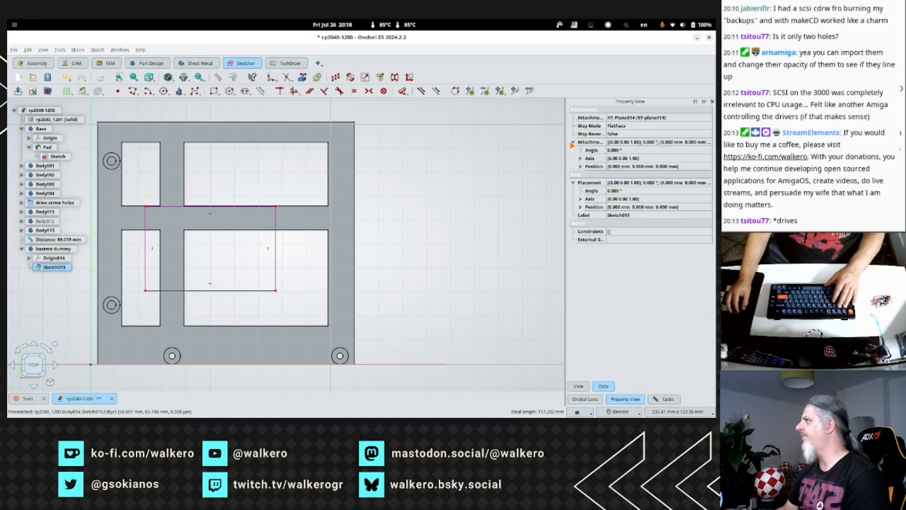
click(581, 167)
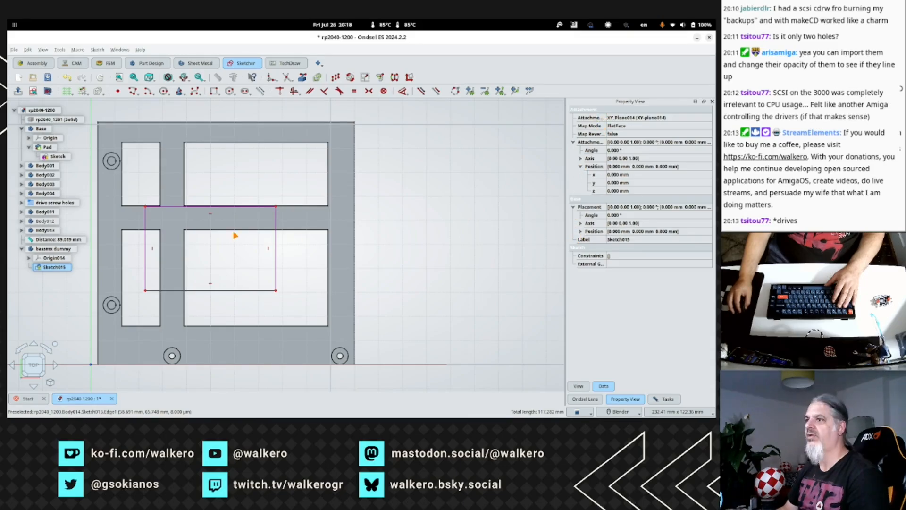
Return to the sketch's constraint list and check which rectangle edges the two horizontal constraints belong to.
double_click(50, 268)
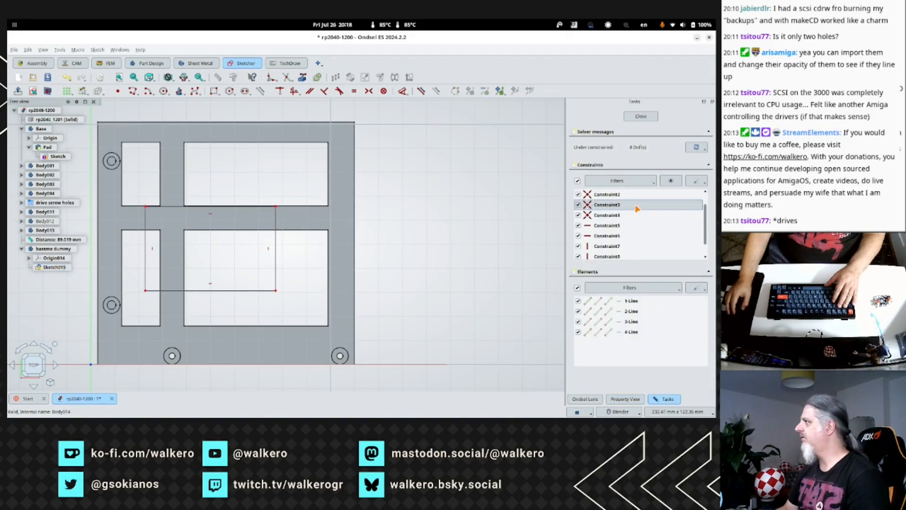
scroll(637, 208, up, 1)
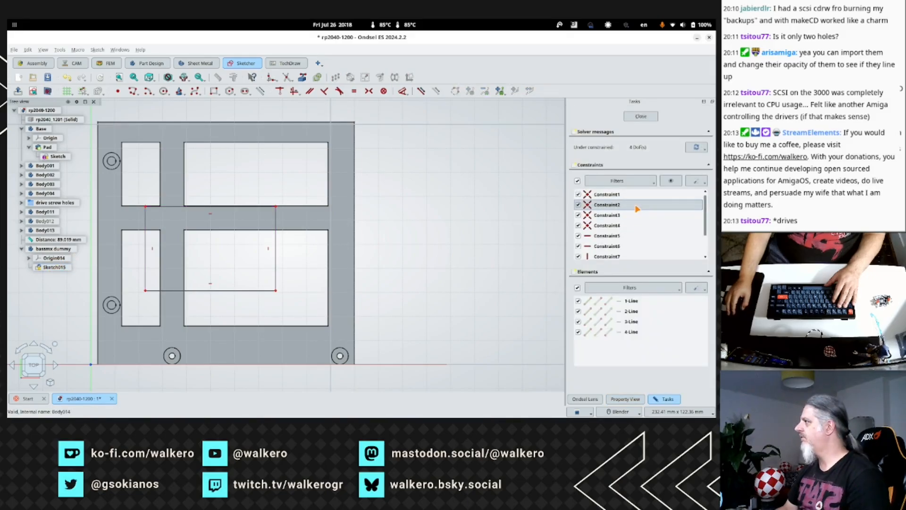
click(611, 236)
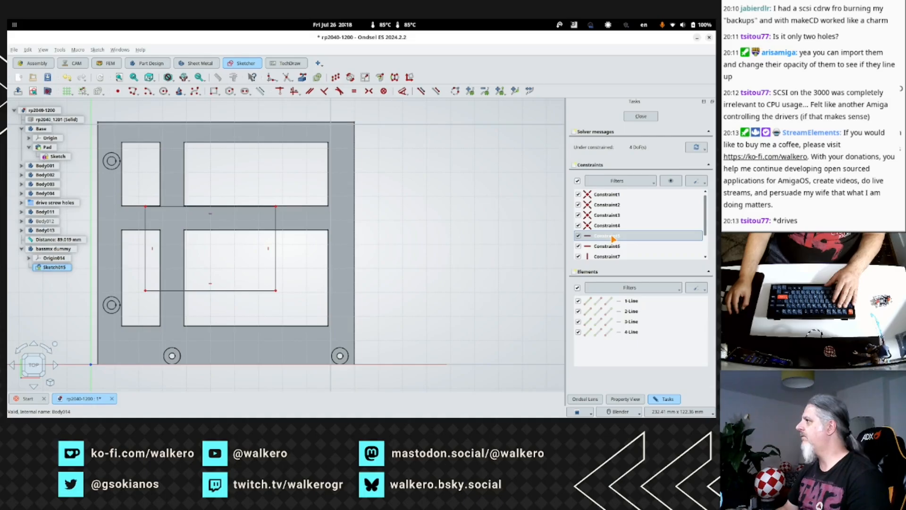
click(611, 246)
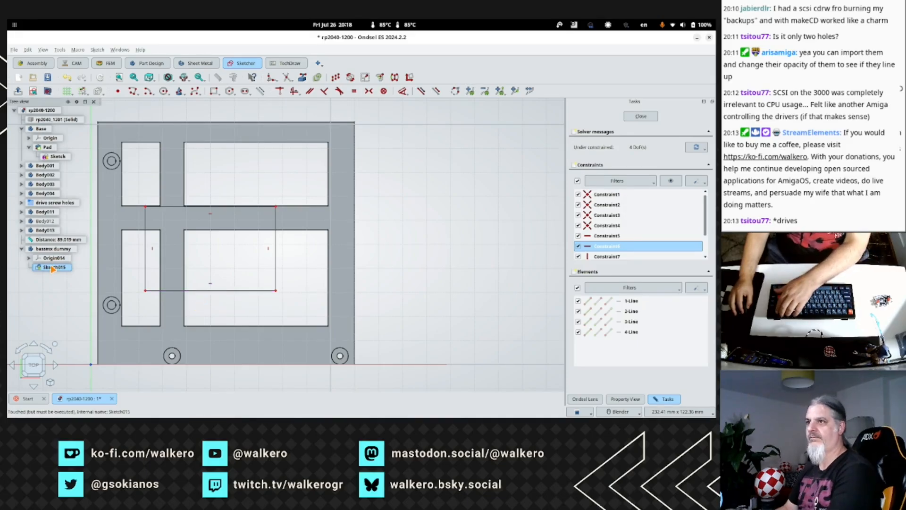
Leave the rectangle sketch and delete it from the bassmx dummy body.
key(Delete)
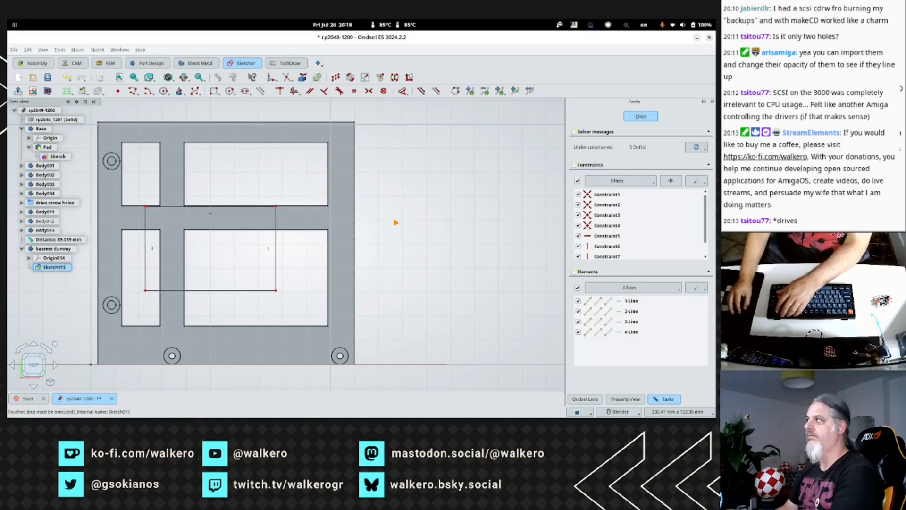
key(Escape)
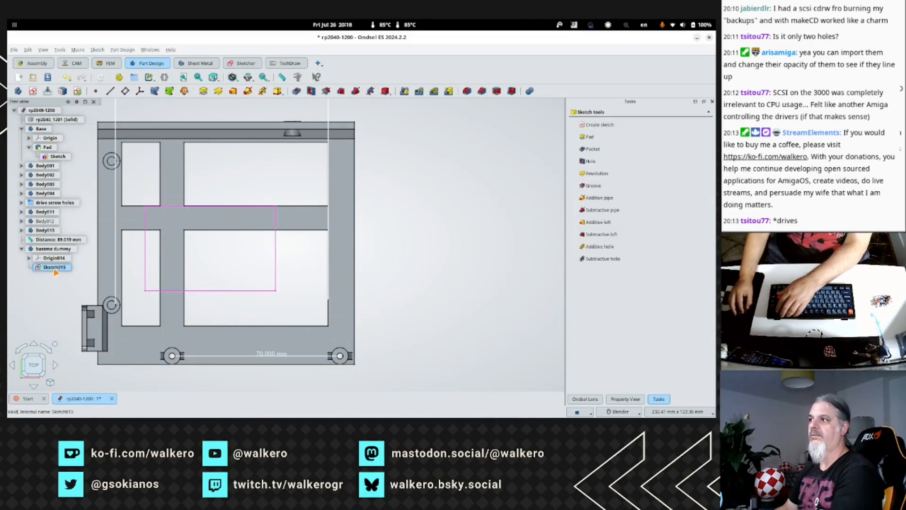
key(Delete)
Create a new sketch on the bassmx dummy body's XY plane and draw a rectangle about 65 mm tall overlapping the plate's lower corner.
click(53, 248)
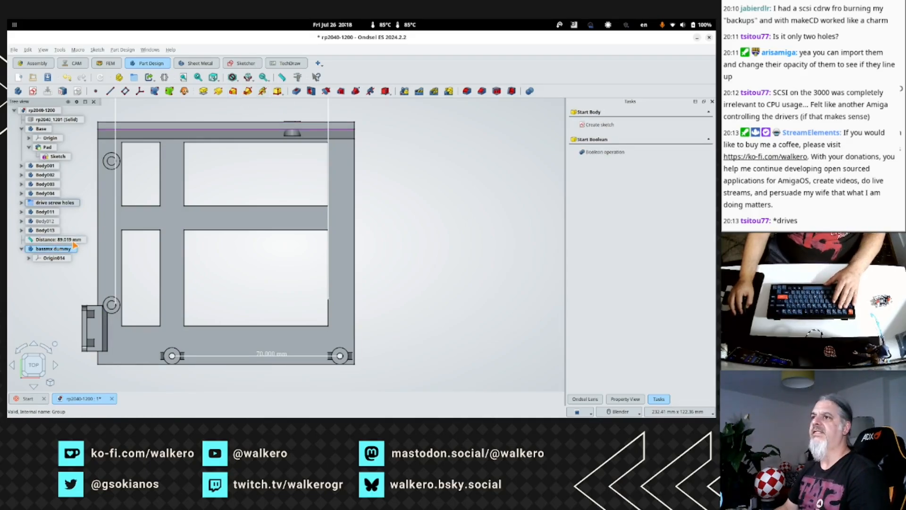
click(33, 90)
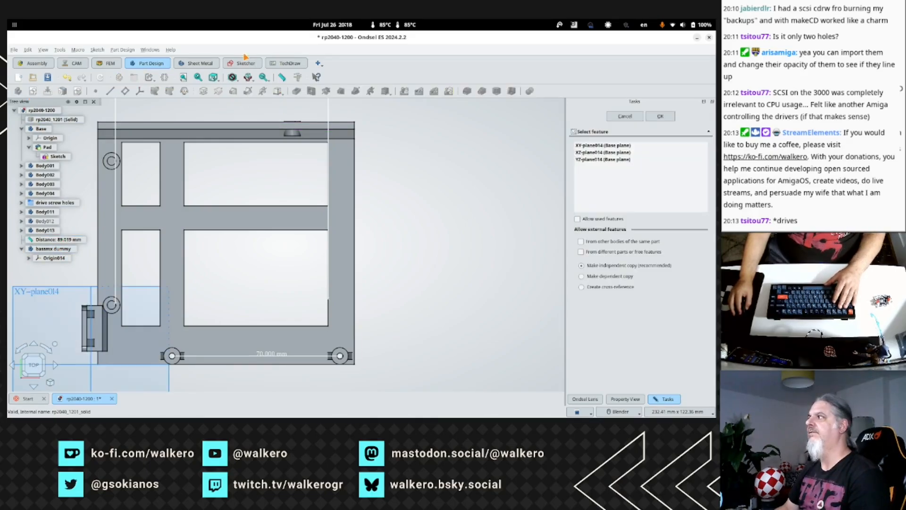
click(43, 296)
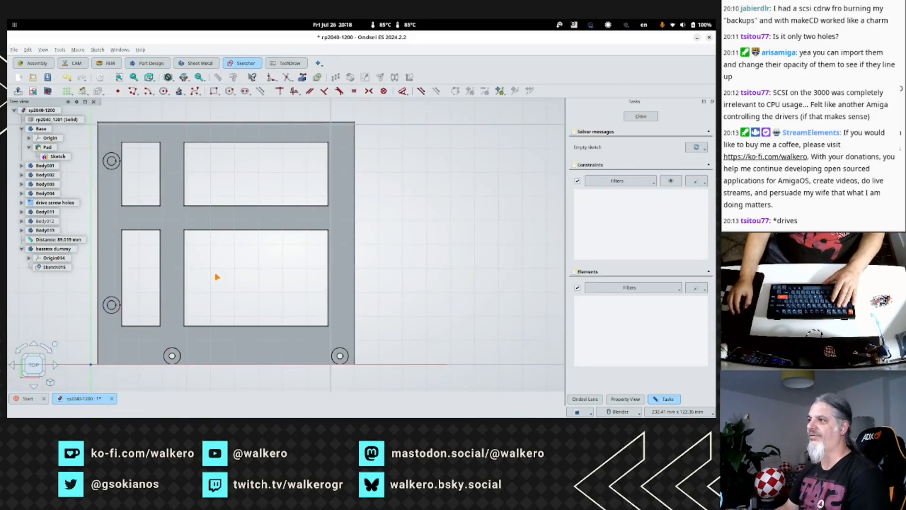
click(214, 91)
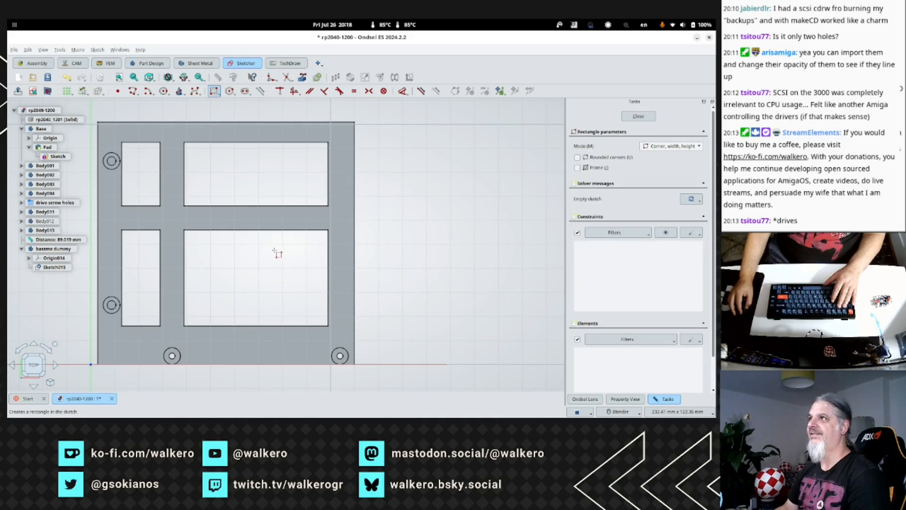
click(245, 265)
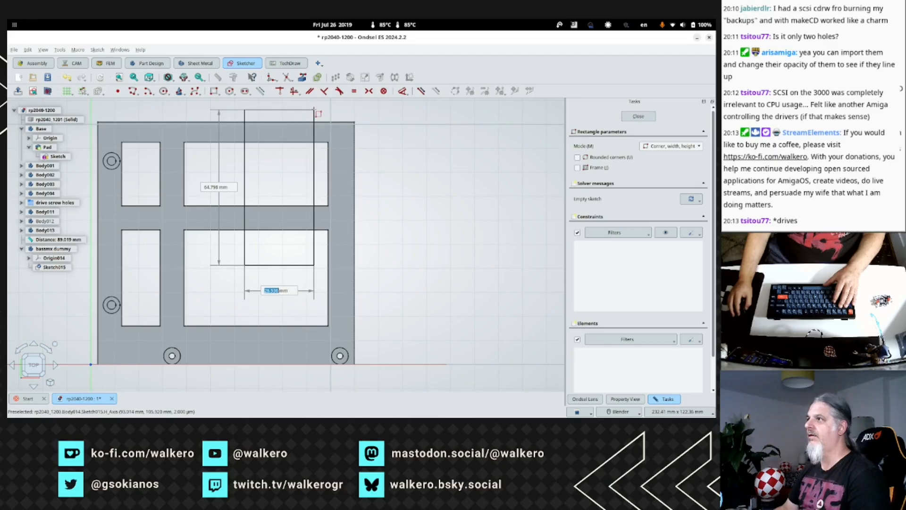
scroll(316, 121, down, 2)
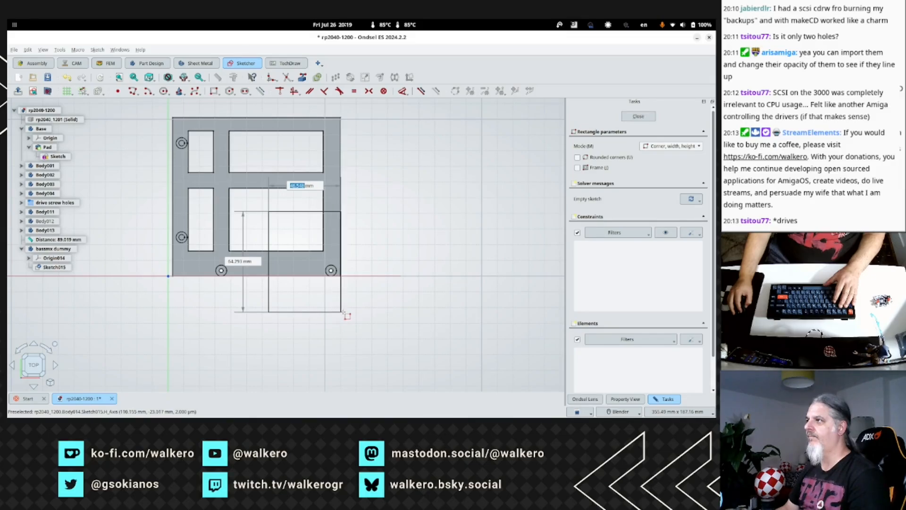
click(346, 312)
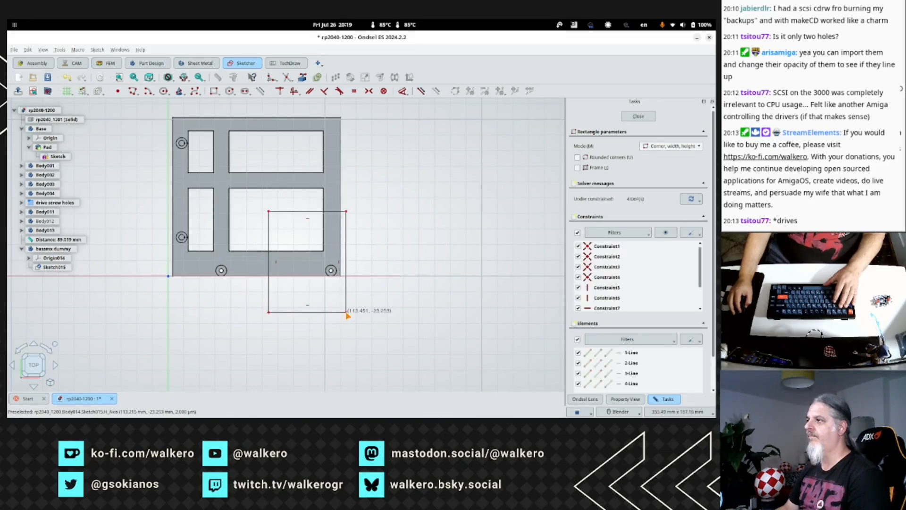
Examine the new rectangle's constraints and edges in the sketch's lists, and close the sketch.
scroll(325, 280, up, 1)
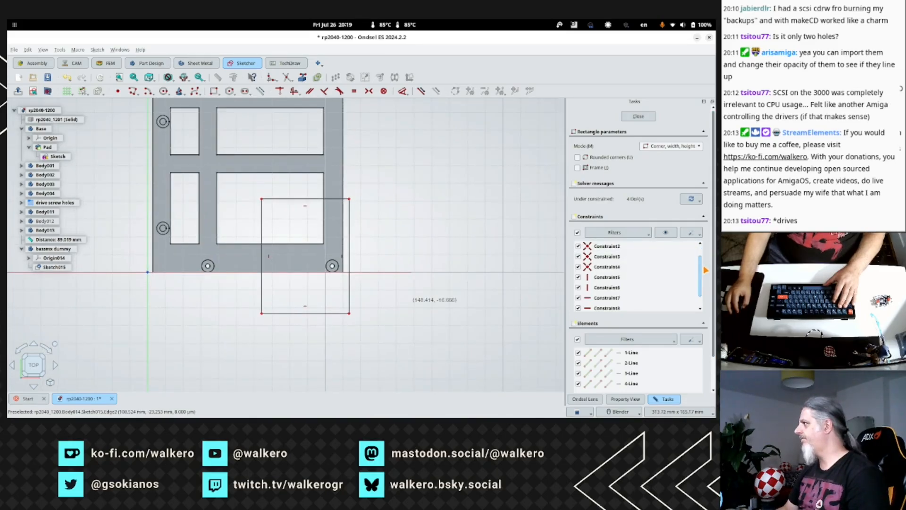
scroll(707, 277, down, 1)
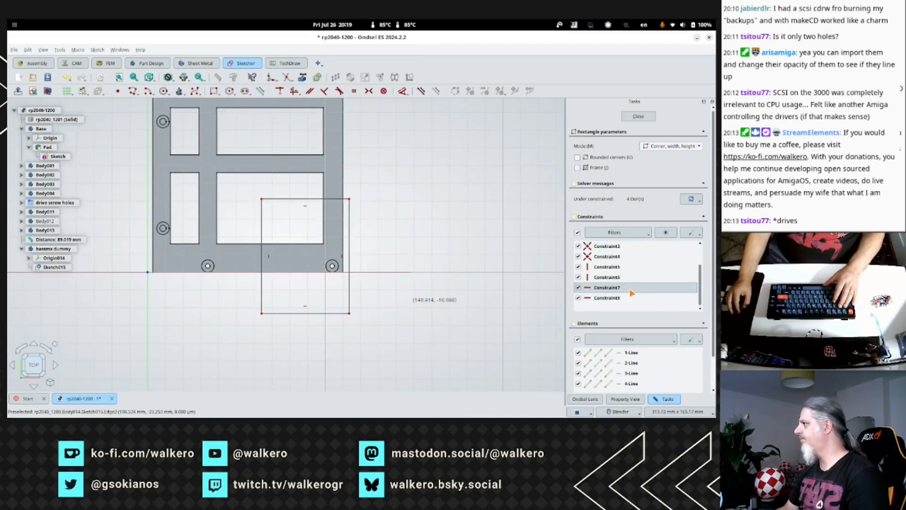
click(602, 288)
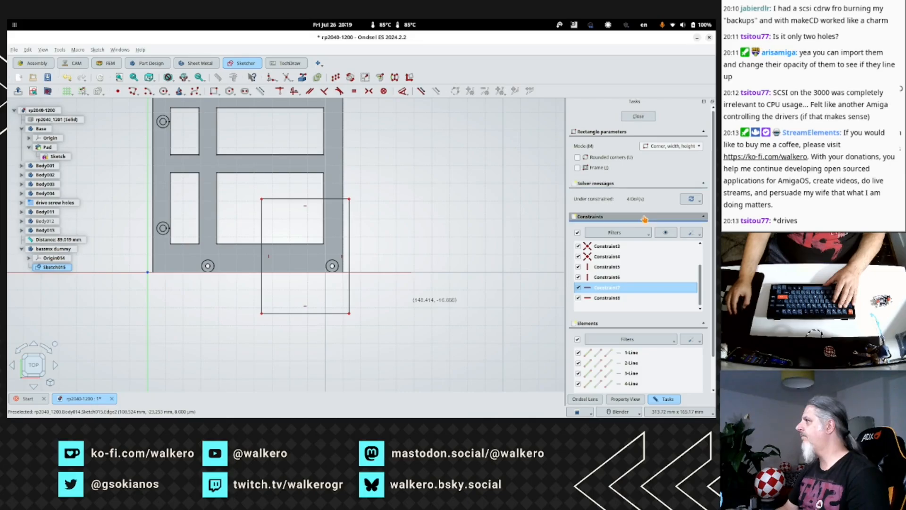
scroll(704, 345, down, 1)
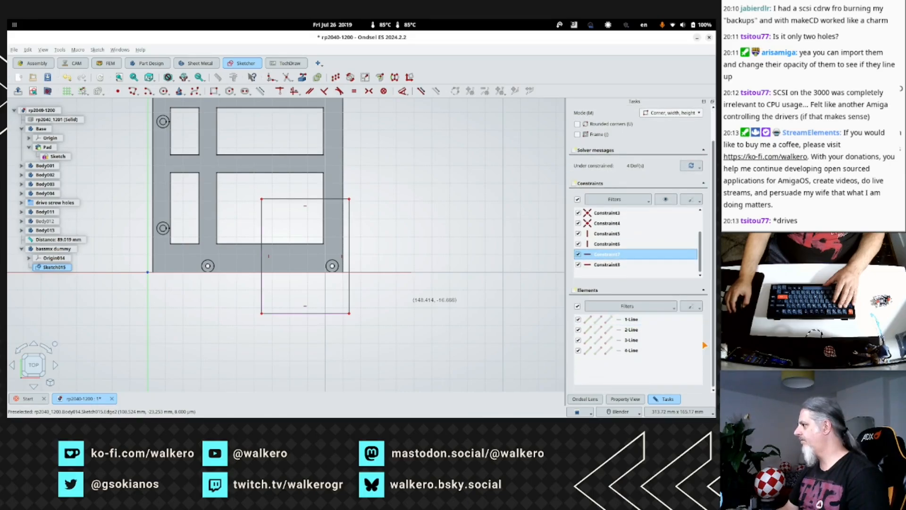
click(631, 351)
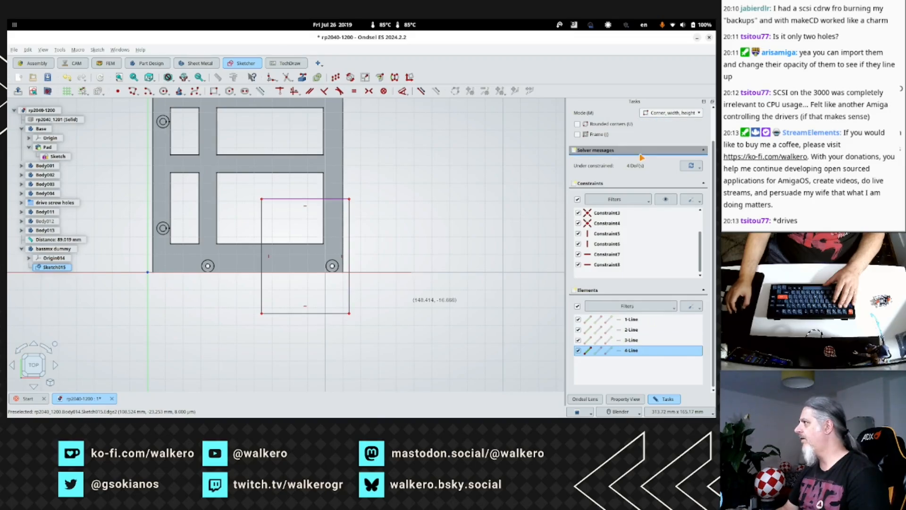
scroll(648, 161, up, 1)
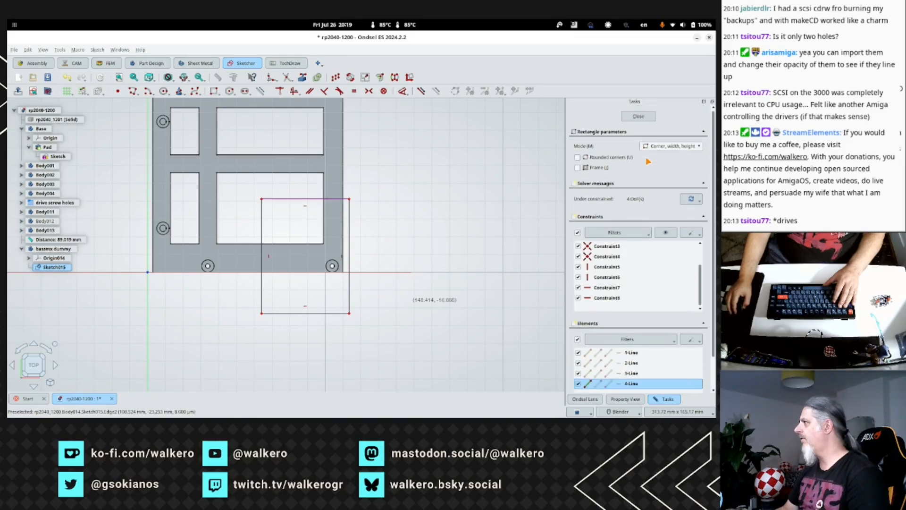
click(637, 117)
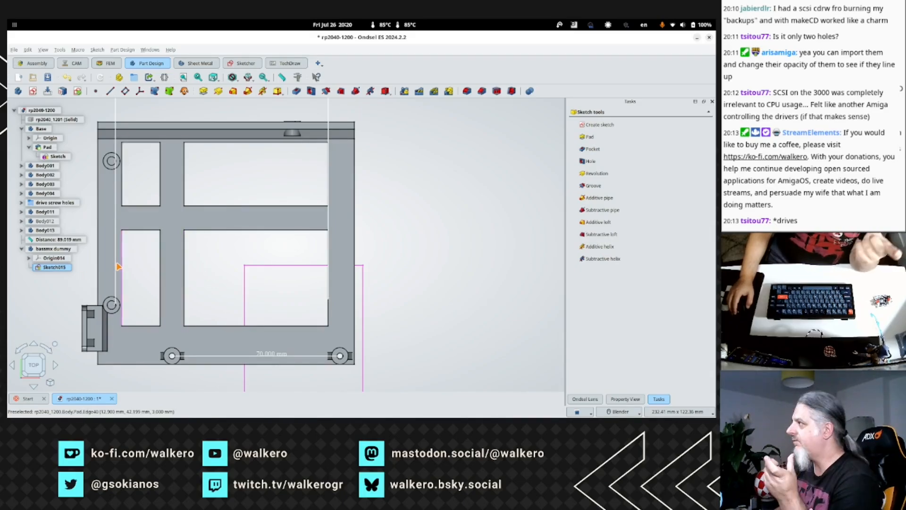
Reopen the bassmx dummy's sketch and reshape the rectangle by moving its right-hand corners so it lies within the base plate.
double_click(62, 269)
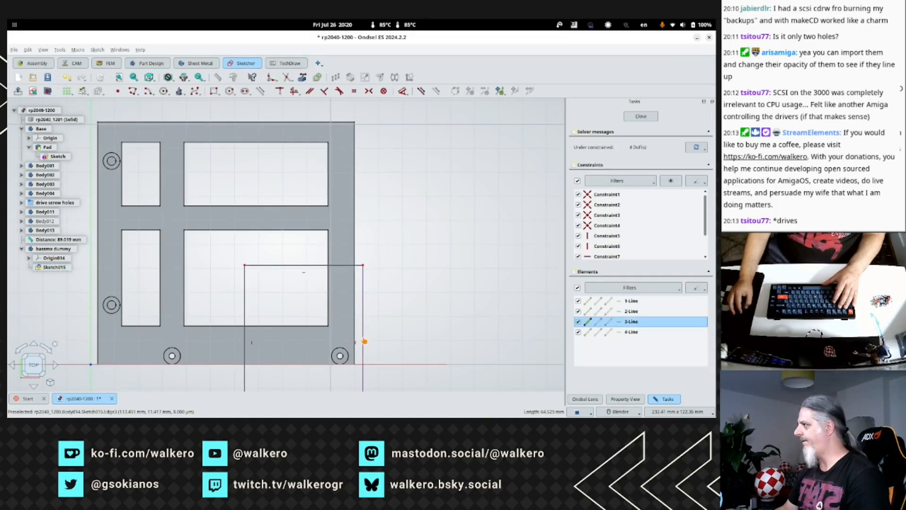
double_click(363, 340)
click(364, 339)
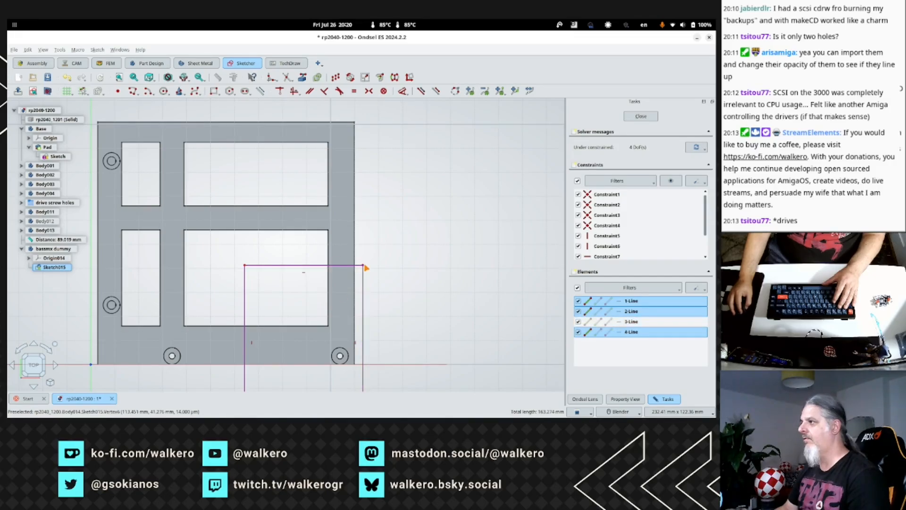
mouse_move(364, 268)
mouse_down()
mouse_move(344, 285)
mouse_move(347, 304)
mouse_move(353, 178)
mouse_move(366, 177)
mouse_move(372, 196)
mouse_up()
scroll(415, 297, down, 4)
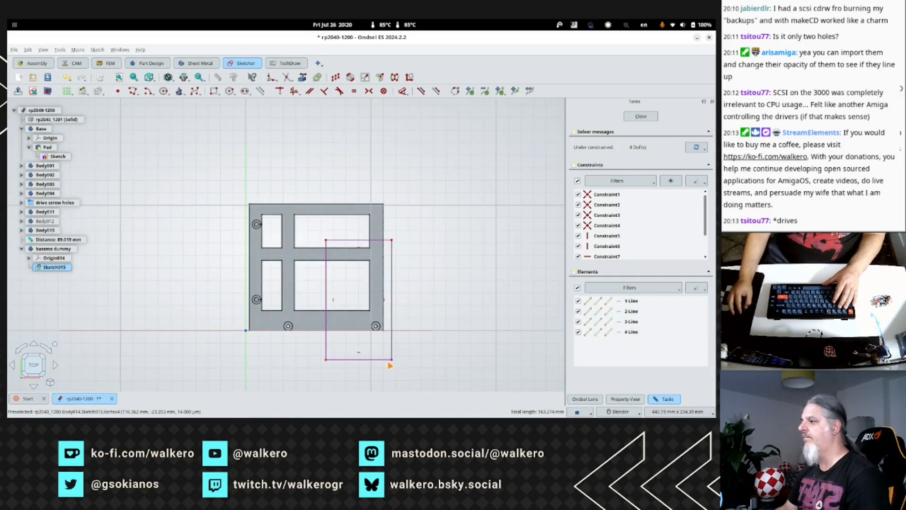
drag(393, 362, 380, 319)
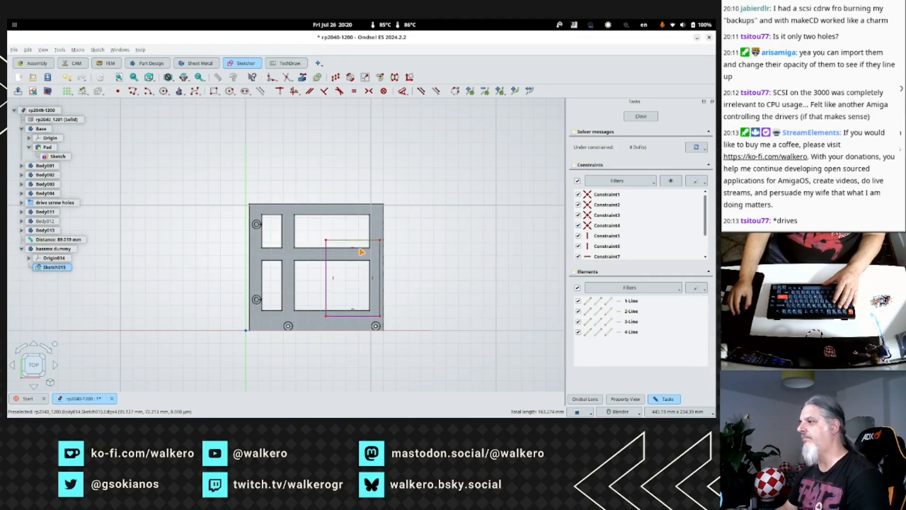
Enlarge the rectangle from its upper-right corner to about 45 mm wide by 70 mm tall near the plate's right edge, and close the sketch.
scroll(362, 255, up, 5)
scroll(309, 345, down, 3)
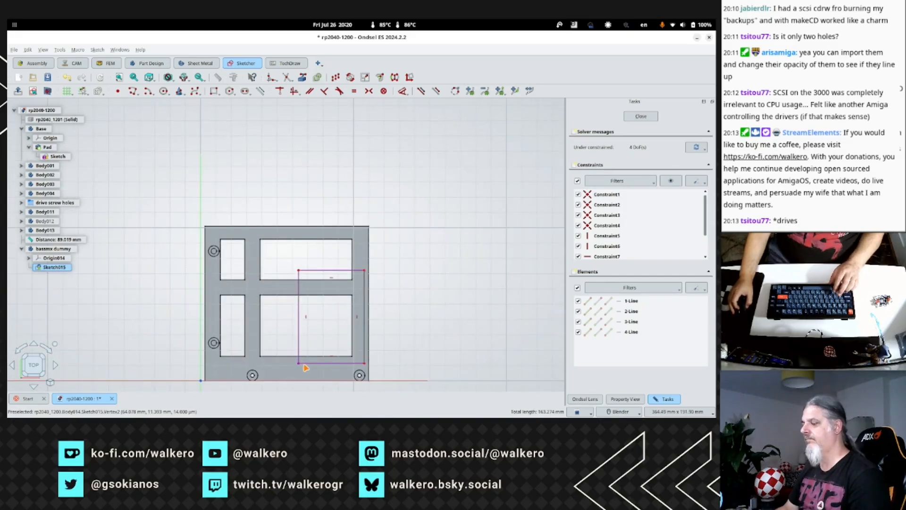
shift+middle_drag(314, 371, 337, 303)
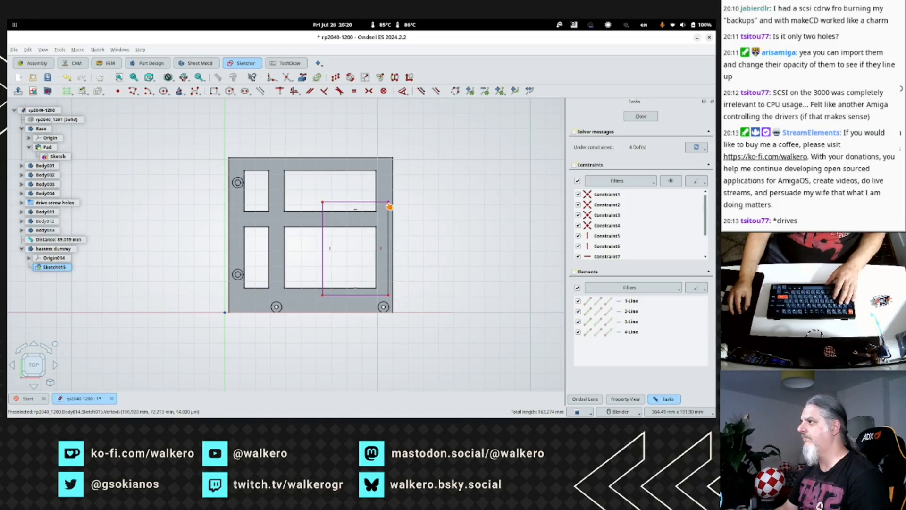
drag(390, 206, 391, 192)
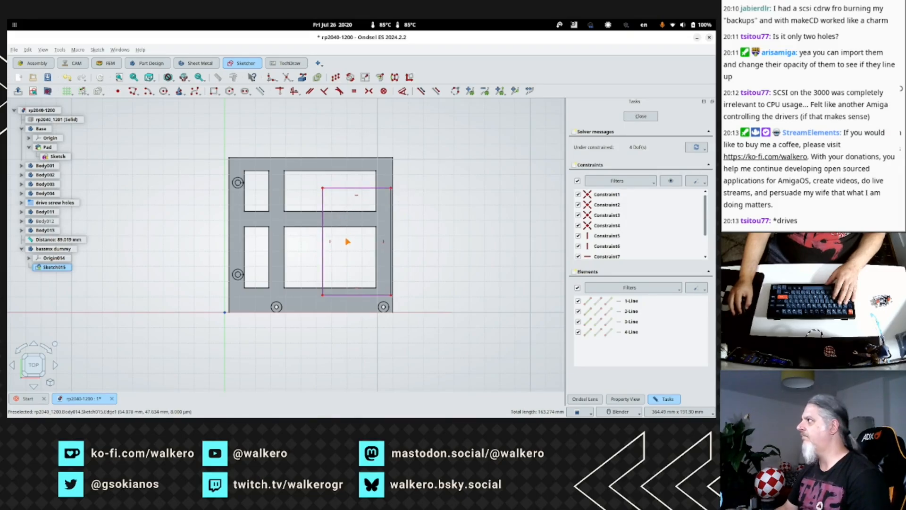
click(646, 119)
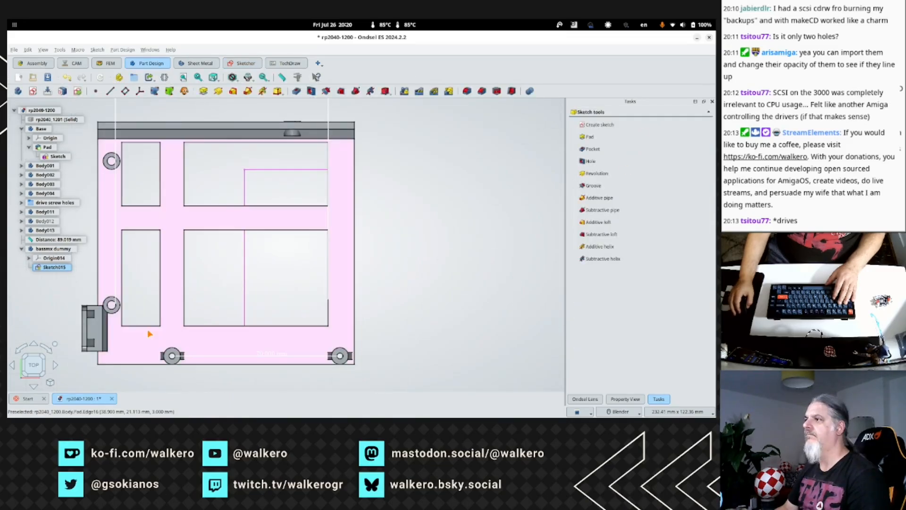
Pad the rectangle sketch with a length of 6 mm.
click(589, 137)
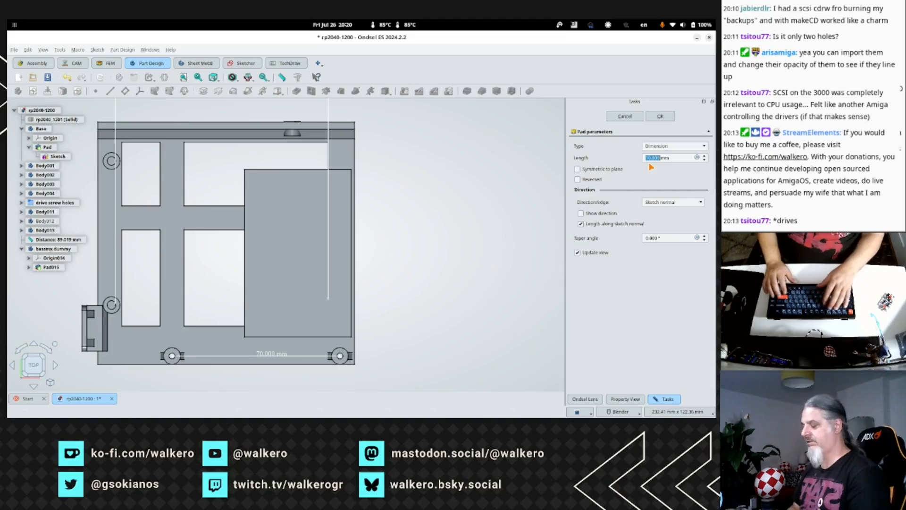
text(6)
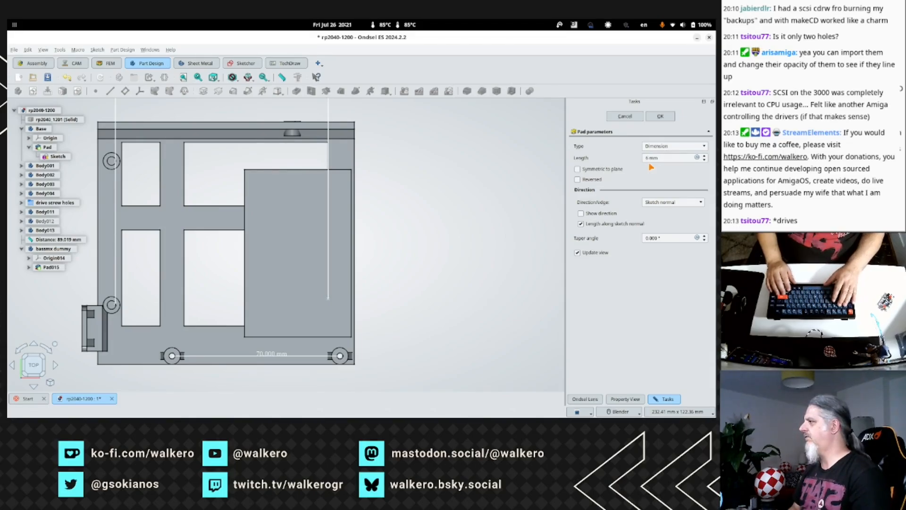
key(Return)
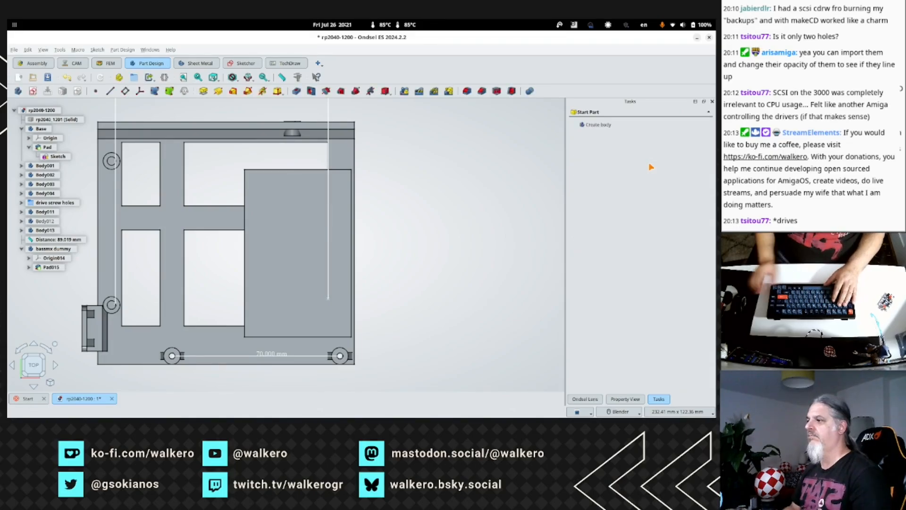
Examine the length and direction properties of the bassmx dummy's pad.
click(331, 295)
scroll(331, 295, down, 4)
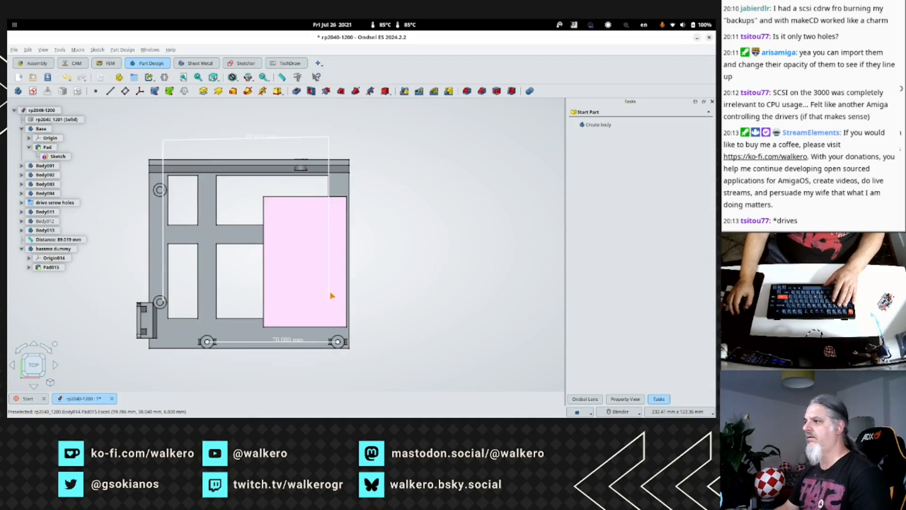
click(299, 309)
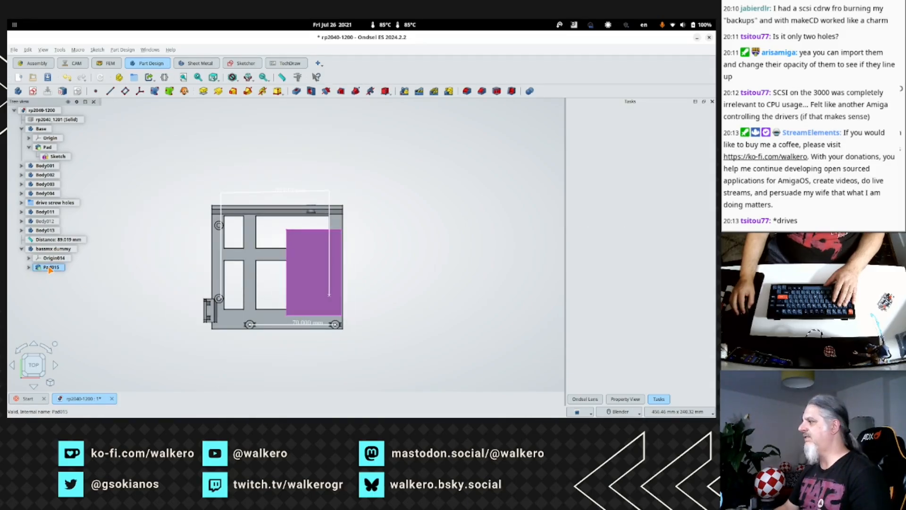
click(622, 399)
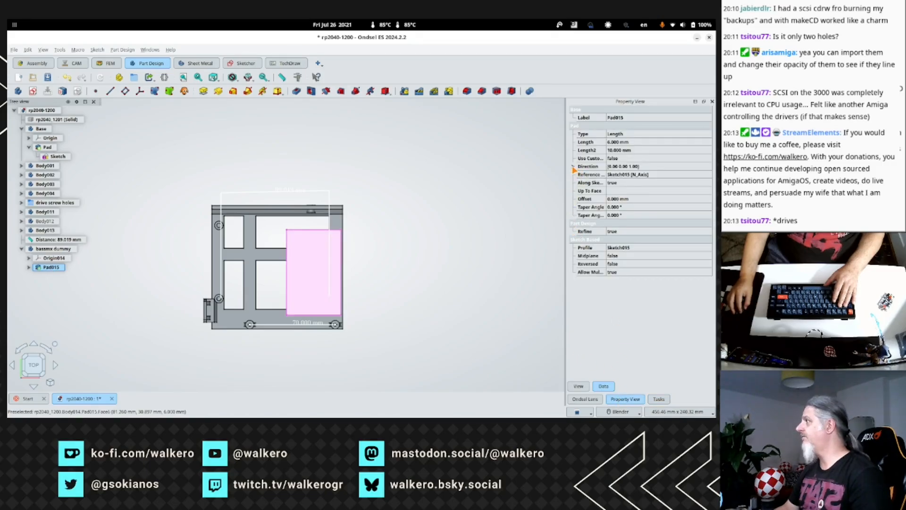
click(573, 168)
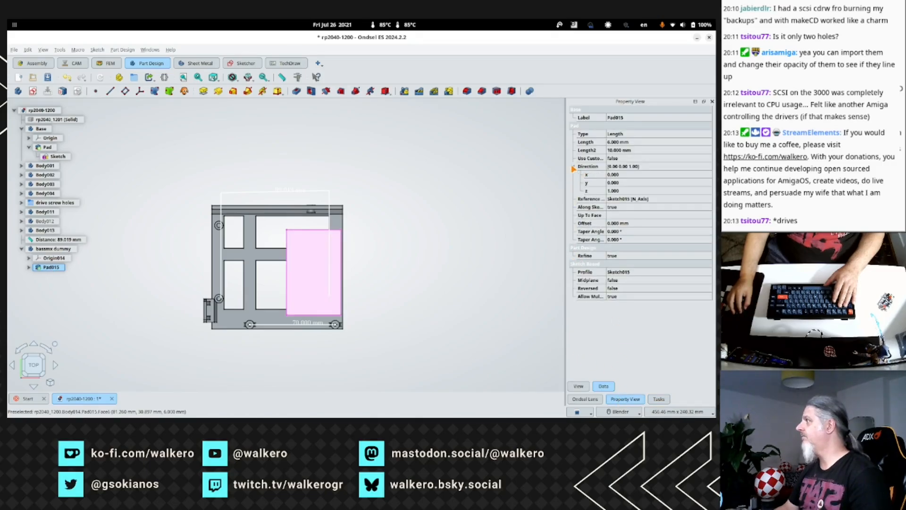
click(616, 142)
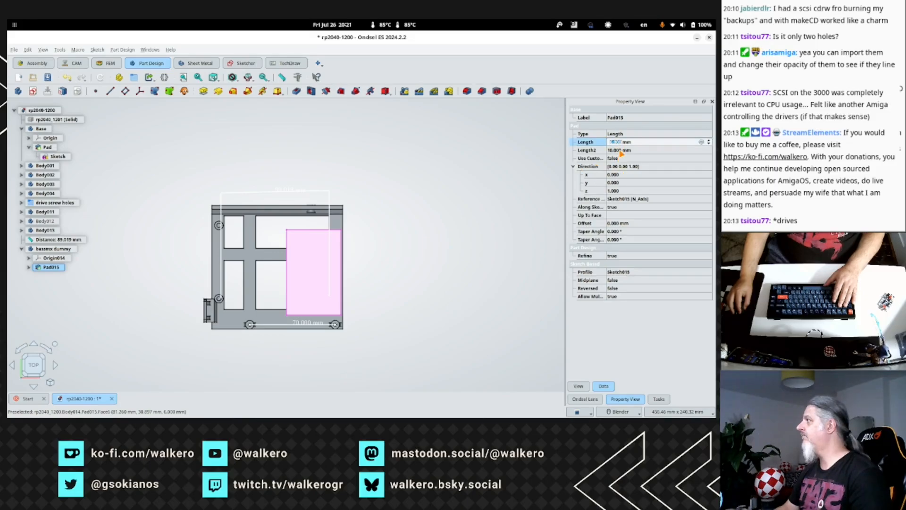
text(6)
key(Tab)
key(Tab)
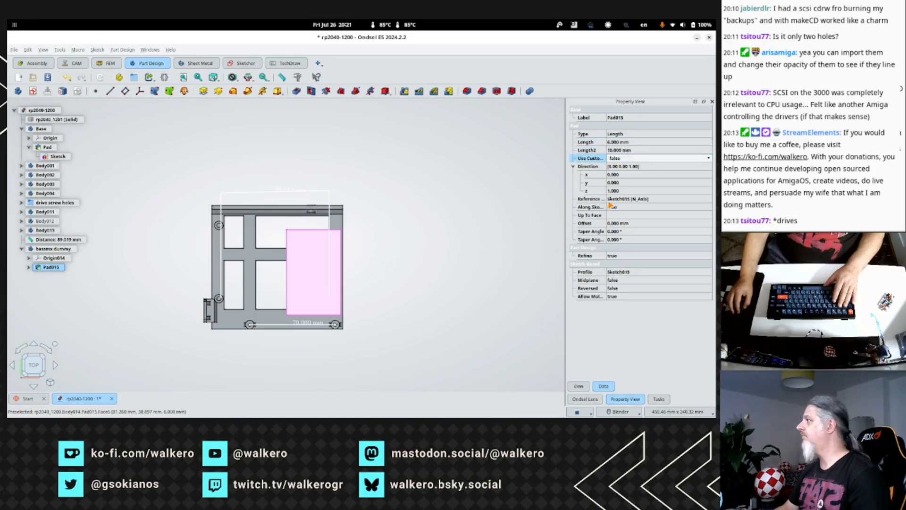
Open the sketch under the dummy's pad, examine its constraints and constraint filters, and leave the sketch.
click(29, 267)
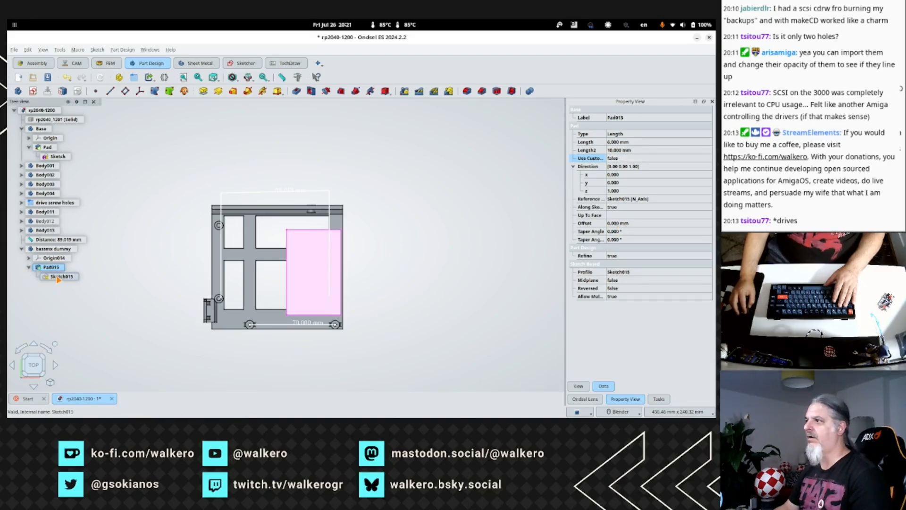
double_click(57, 277)
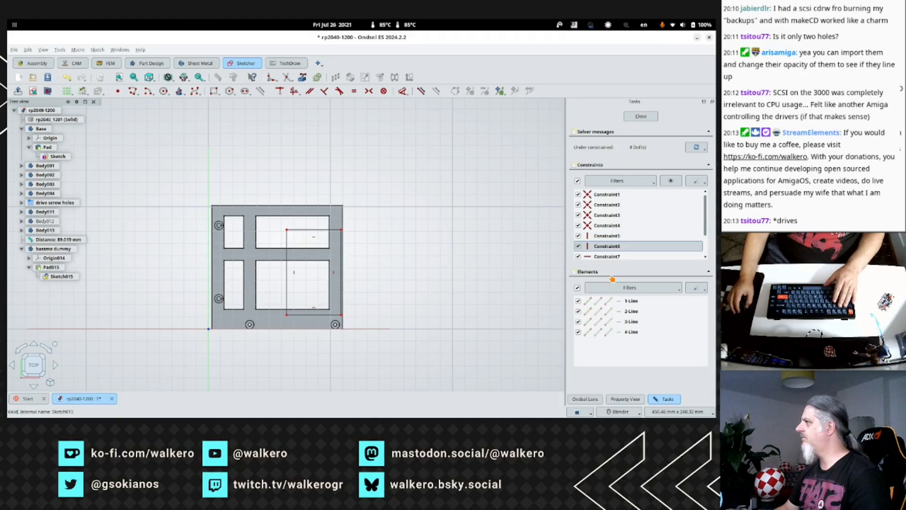
scroll(634, 236, down, 1)
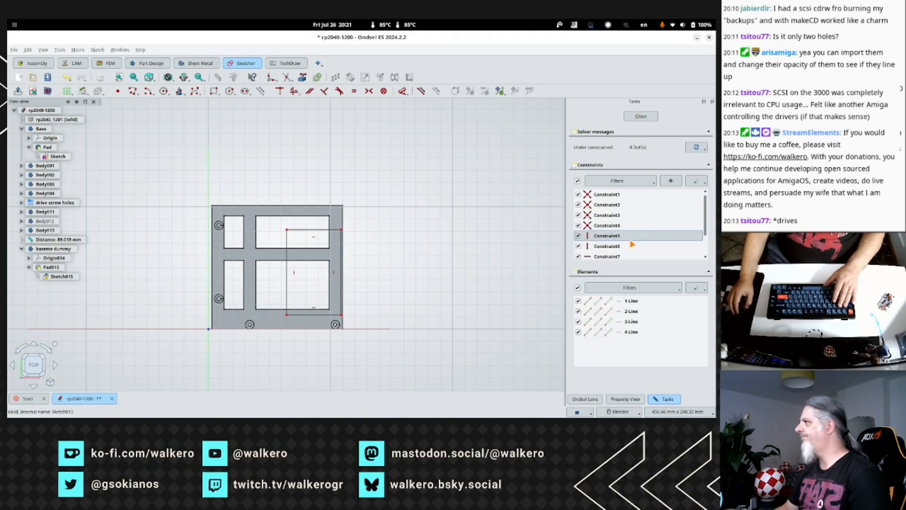
scroll(632, 238, up, 1)
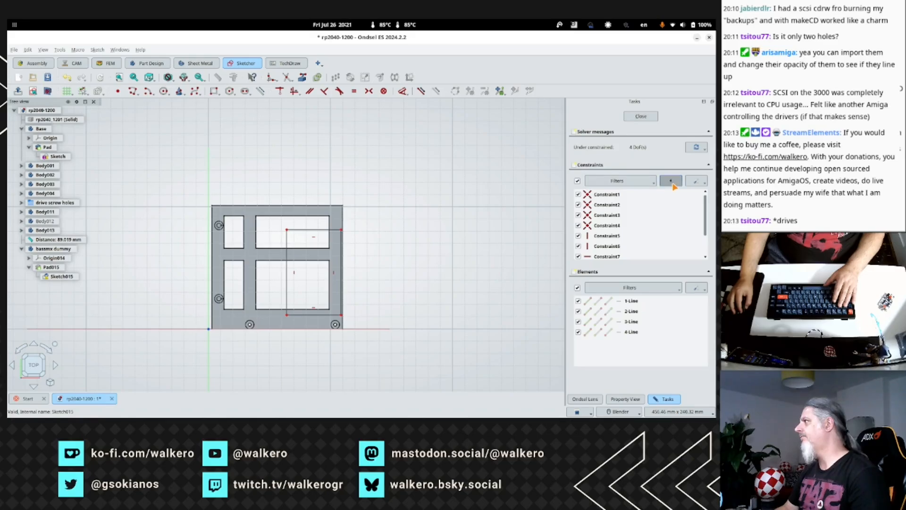
click(644, 185)
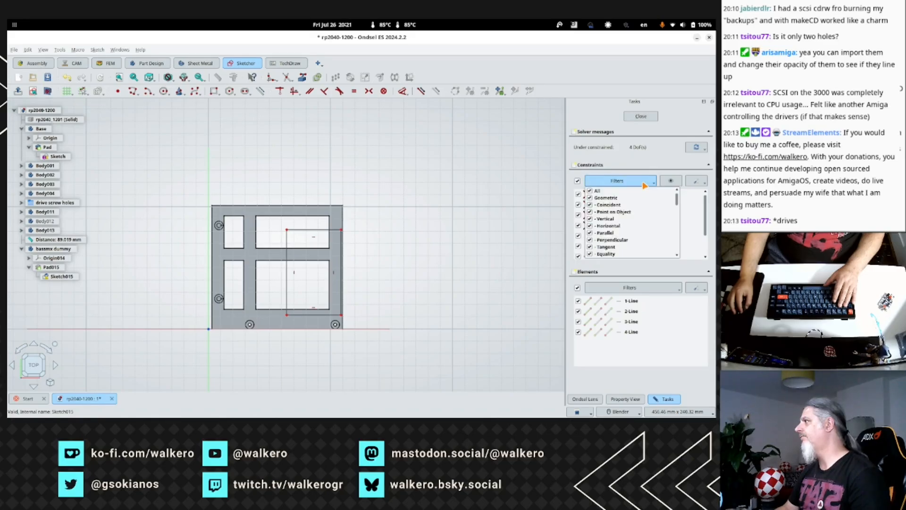
click(644, 185)
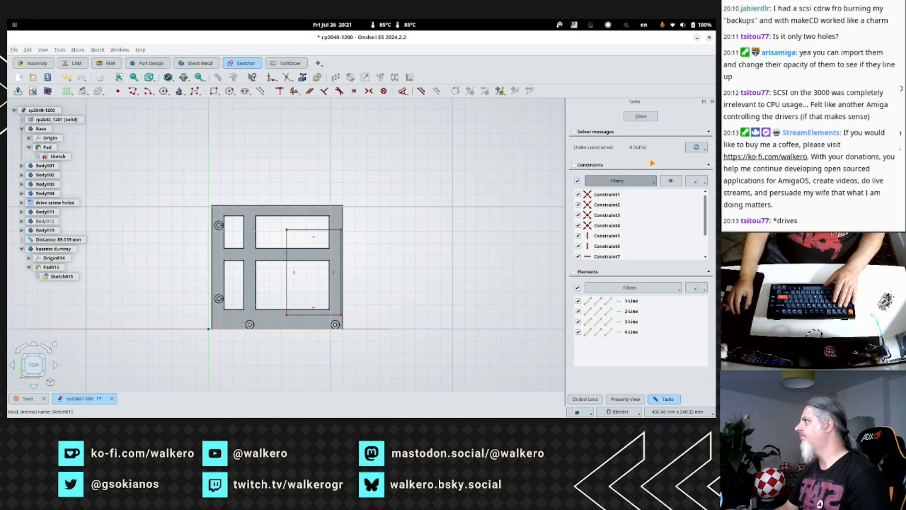
scroll(300, 327, down, 3)
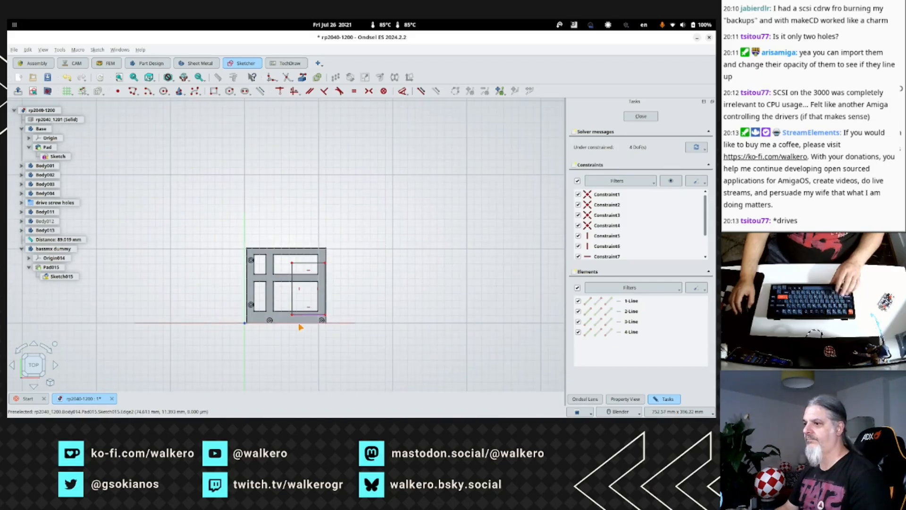
scroll(300, 326, up, 5)
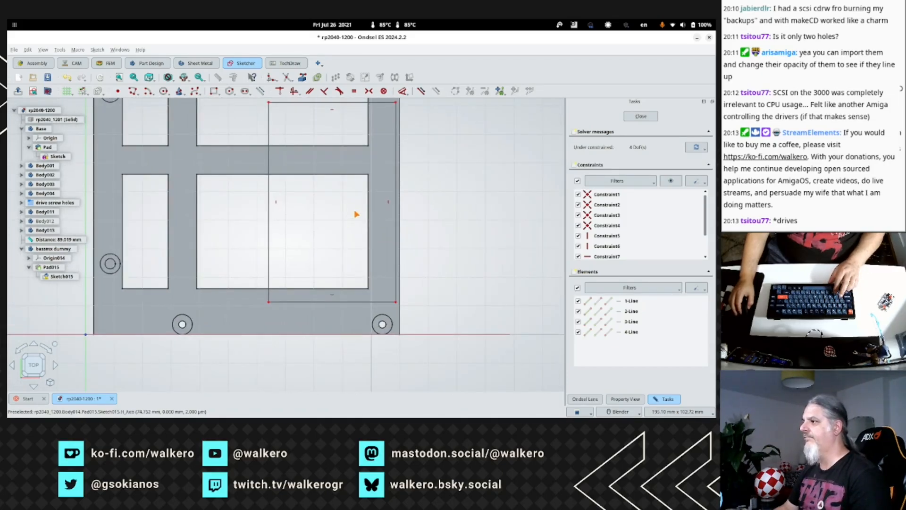
mouse_move(434, 251)
middle_down()
mouse_move(420, 261)
mouse_move(328, 259)
middle_up()
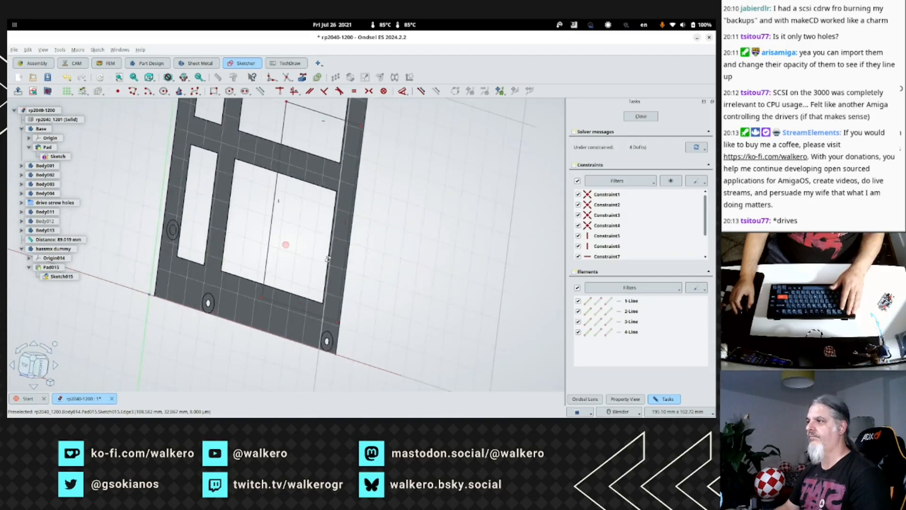
key(Escape)
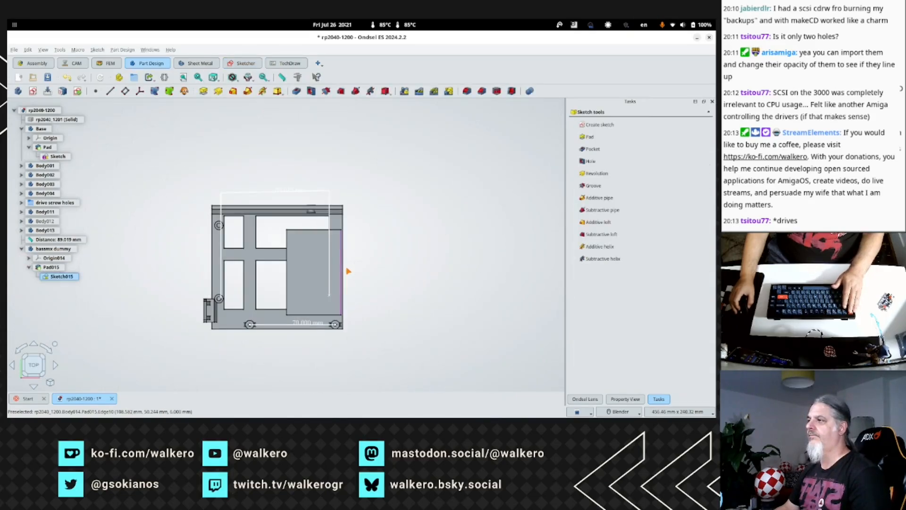
Measure the distance from the base plate's lower-left screw standoff to the dummy board's left edge.
mouse_move(433, 292)
middle_down()
mouse_move(327, 336)
mouse_move(316, 299)
mouse_move(286, 302)
mouse_move(318, 275)
mouse_move(376, 259)
mouse_move(363, 265)
mouse_move(384, 268)
mouse_move(385, 296)
middle_up()
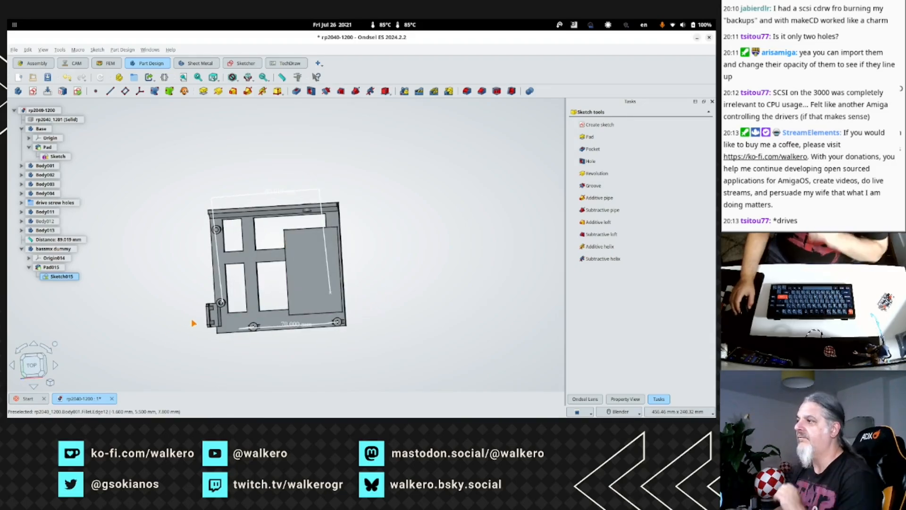
scroll(270, 303, up, 3)
scroll(272, 301, up, 2)
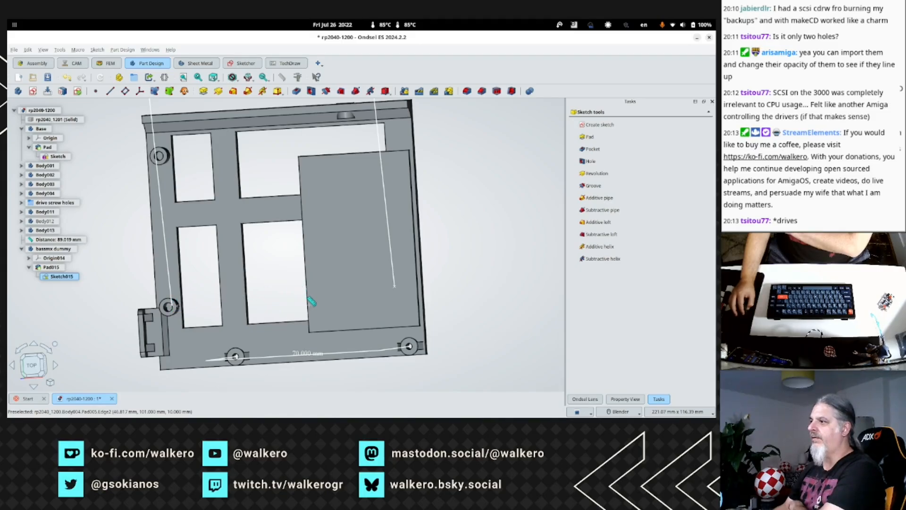
click(306, 299)
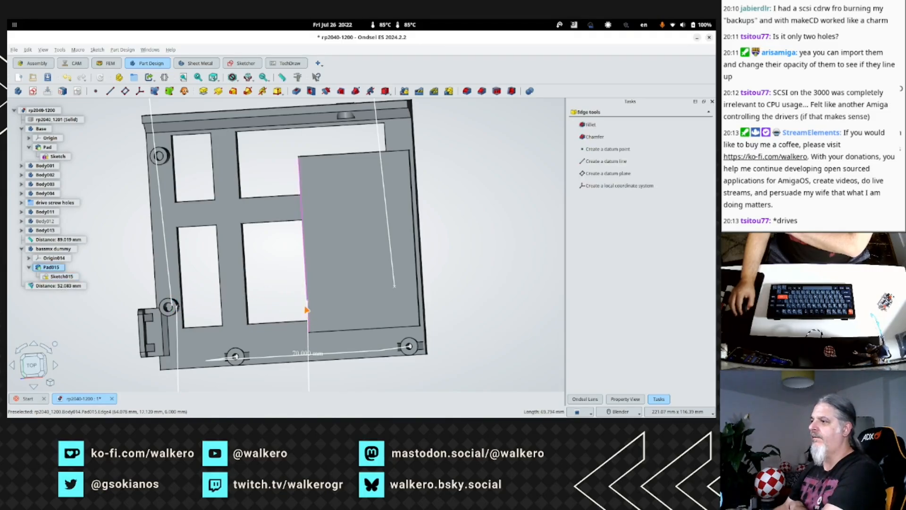
scroll(336, 274, down, 4)
scroll(337, 276, up, 3)
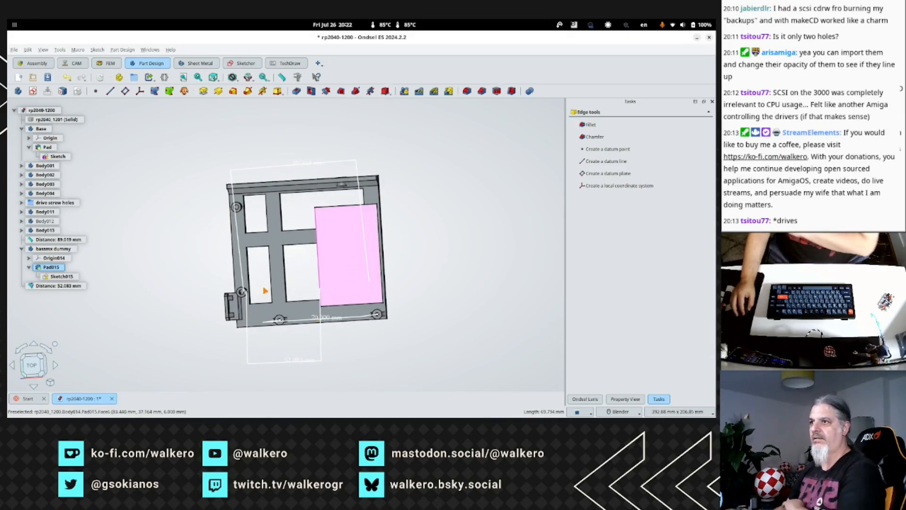
Set the bassmx dummy body's placement position to x = 14 mm.
click(46, 251)
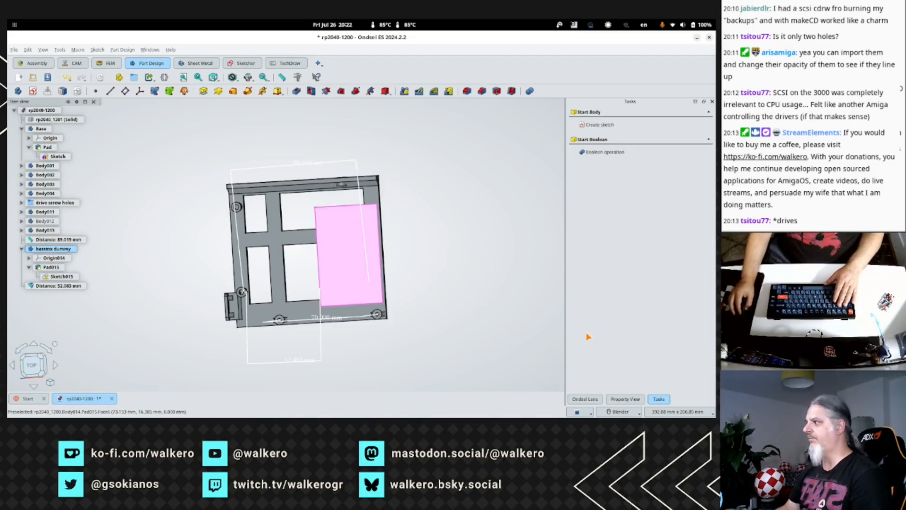
click(625, 399)
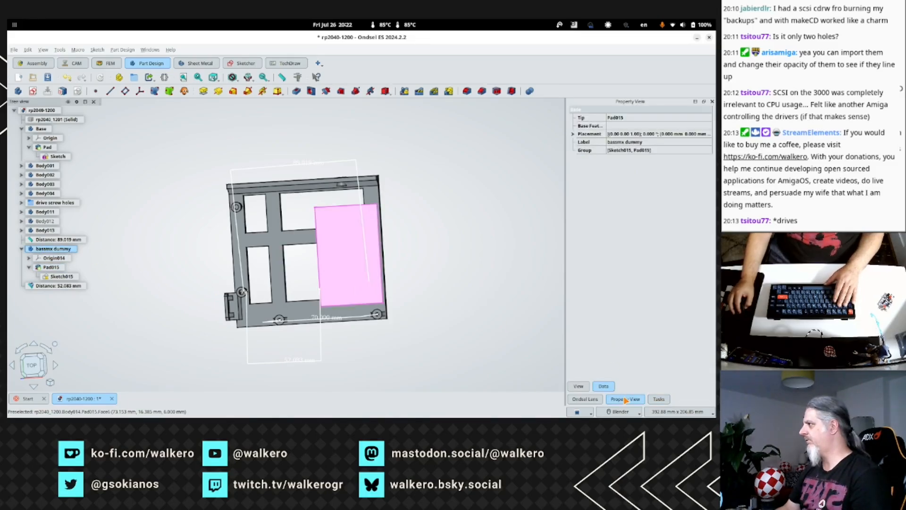
click(572, 134)
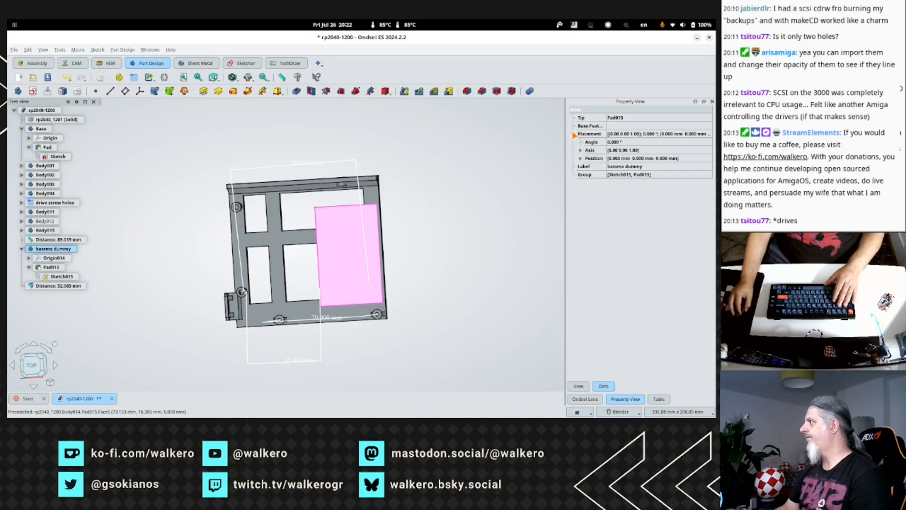
click(580, 159)
click(617, 175)
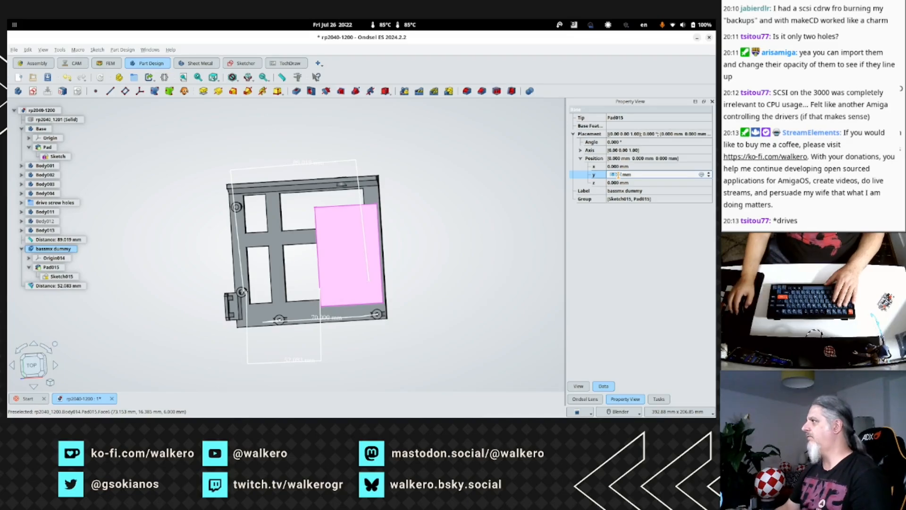
click(624, 167)
key(Down)
key(Down)
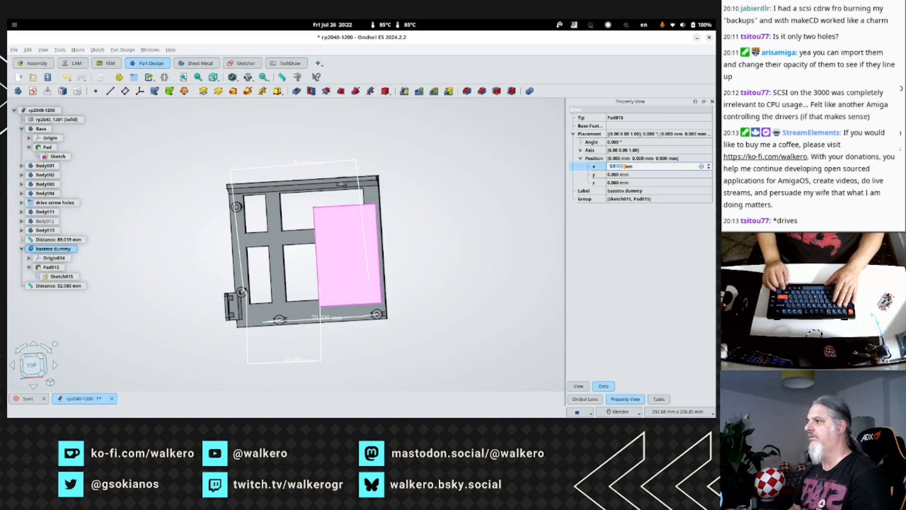
key(Up)
key(Up)
key(Up)
key(Up)
key(Up)
key(Up)
key(Up)
key(Up)
key(Up)
key(Up)
key(Up)
key(Up)
key(Up)
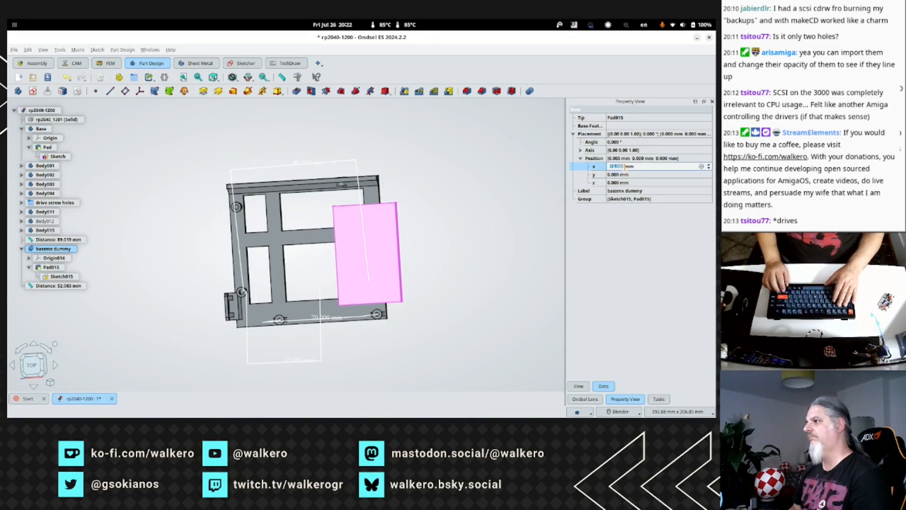
key(Up)
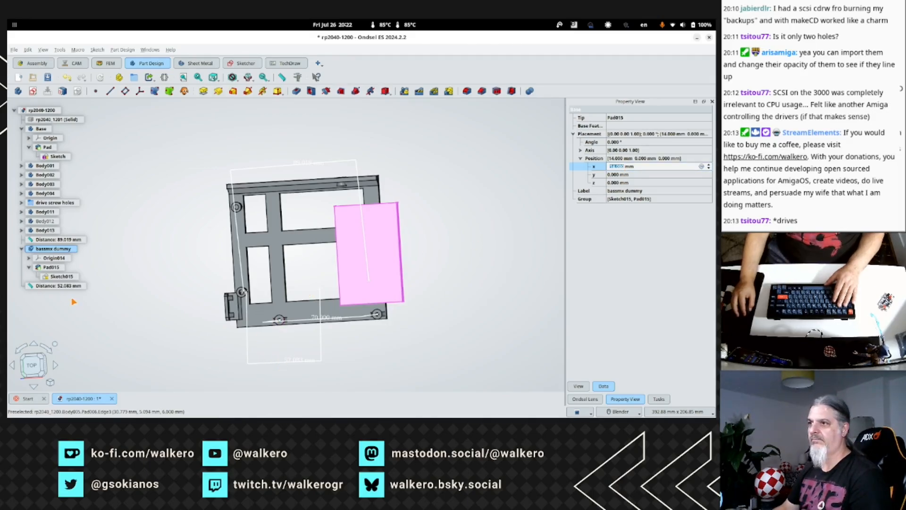
Replace the standoff-to-dummy distance measurement with a new one from the base plate's lower-left standoff to the dummy board's left edge.
click(61, 287)
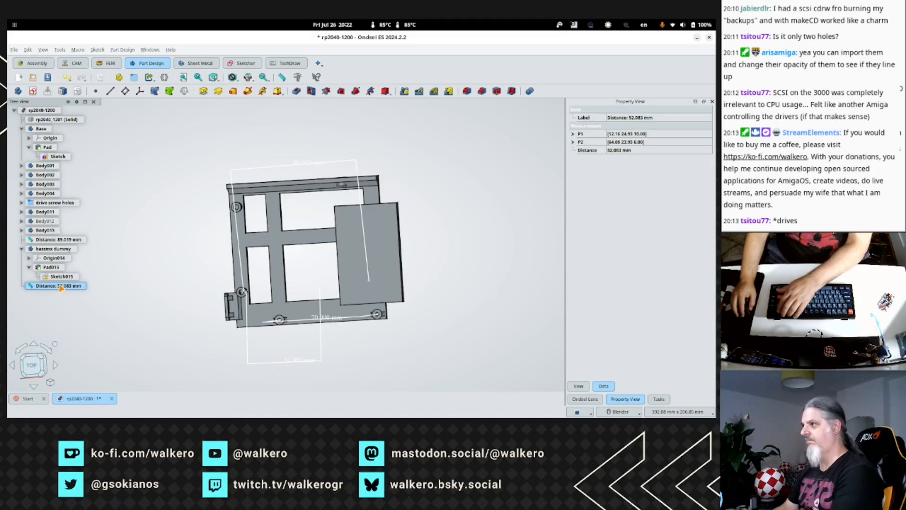
key(Delete)
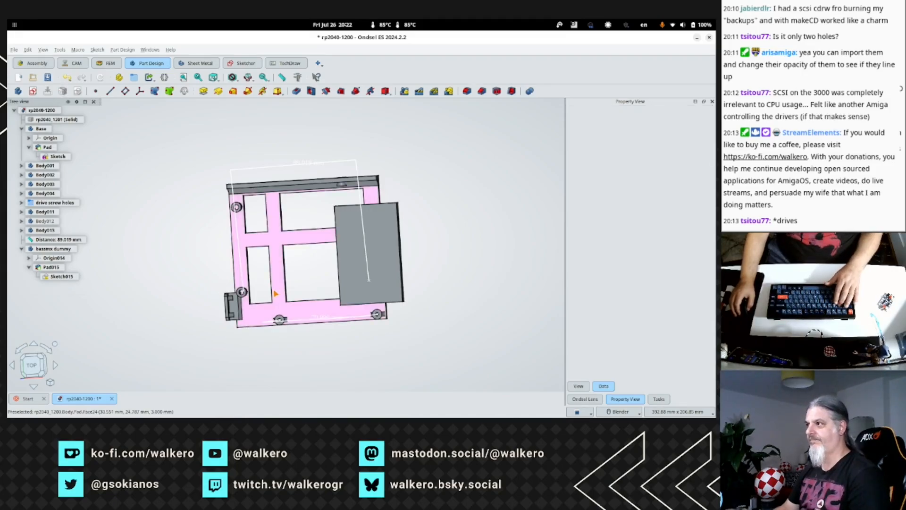
key(2)
scroll(239, 303, up, 4)
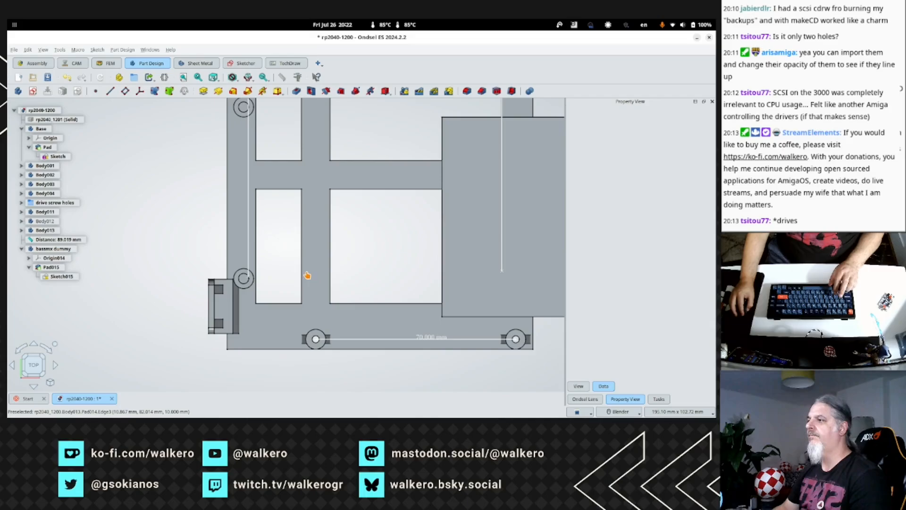
click(442, 278)
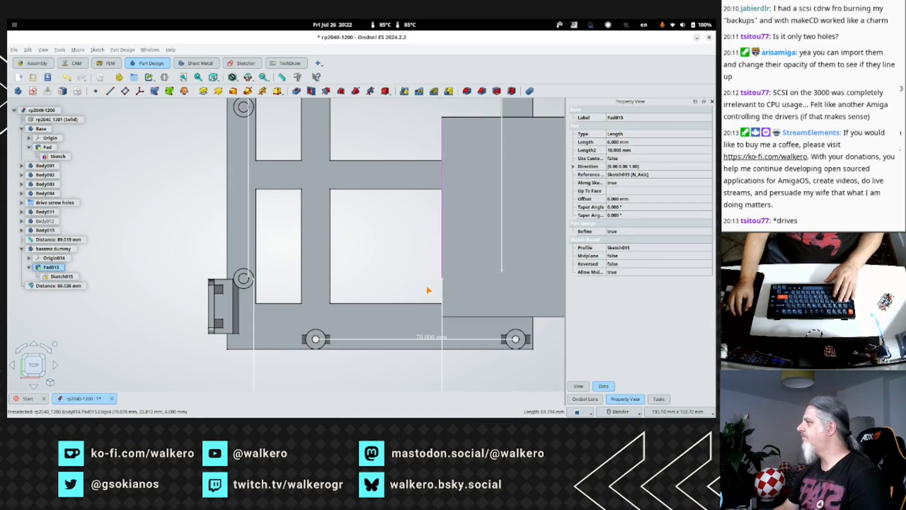
scroll(415, 281, down, 2)
scroll(418, 279, down, 1)
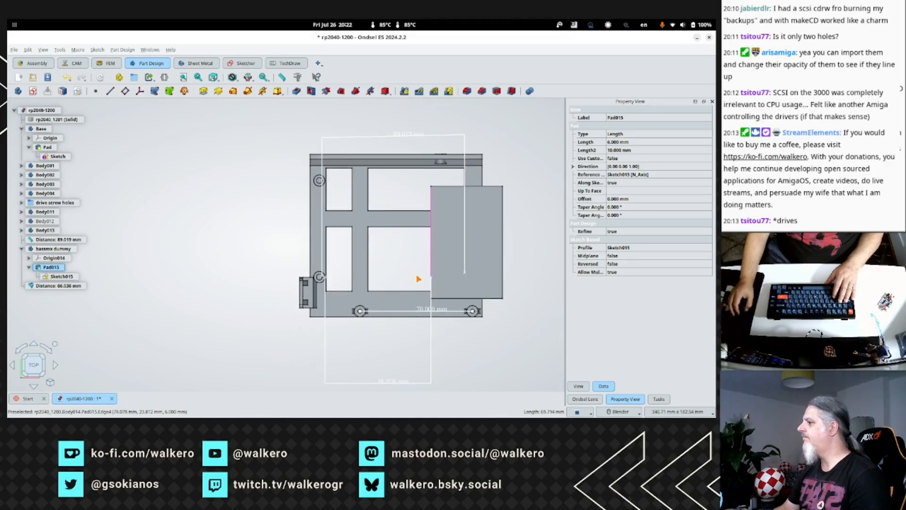
Move the bassmx dummy body further along X by setting its placement position to x = 22 mm.
click(52, 250)
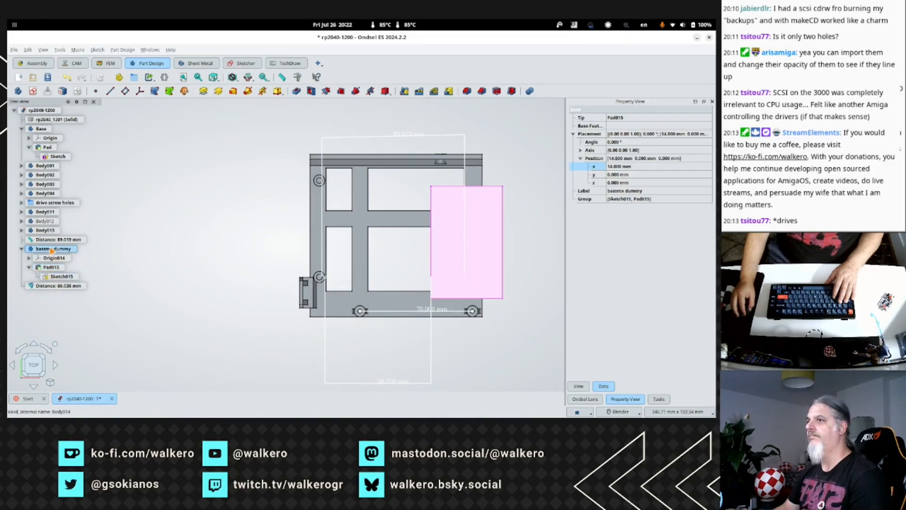
click(634, 169)
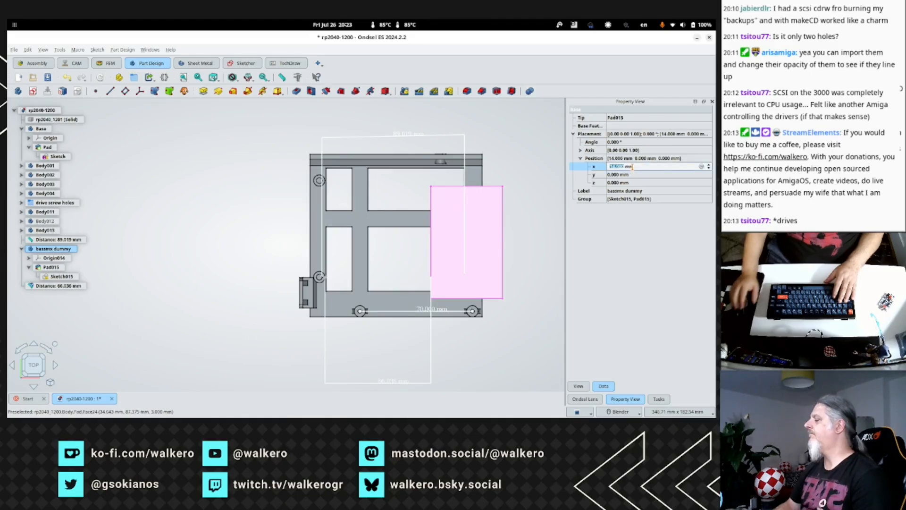
key(Up)
key(Up)
key(Up)
key(Up)
key(Up)
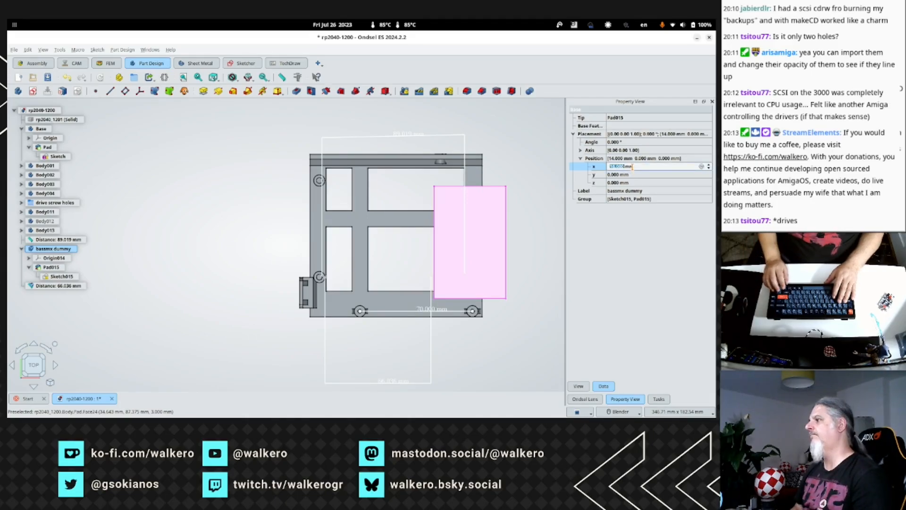
key(Up)
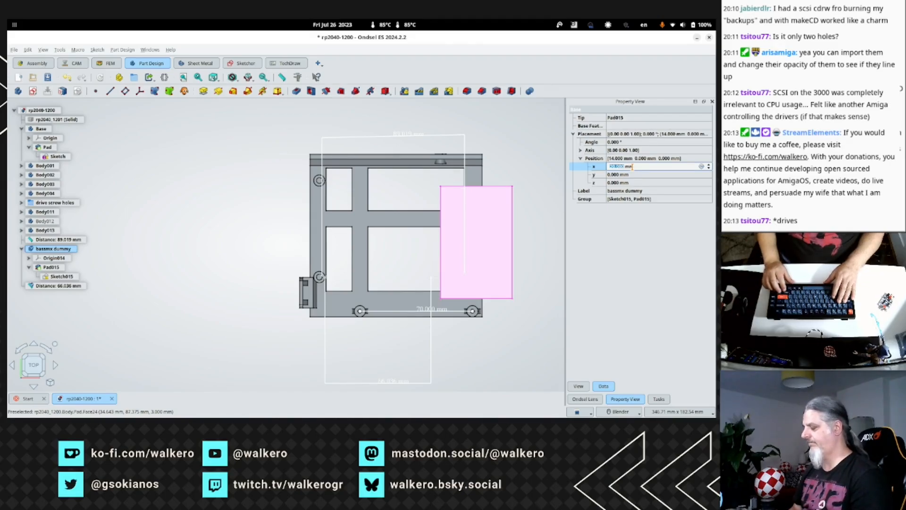
key(Up)
key(Up)
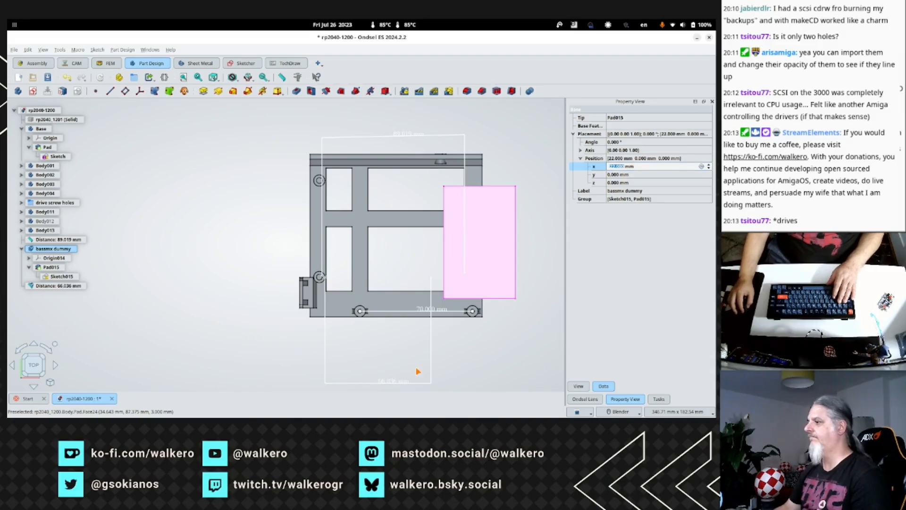
click(172, 280)
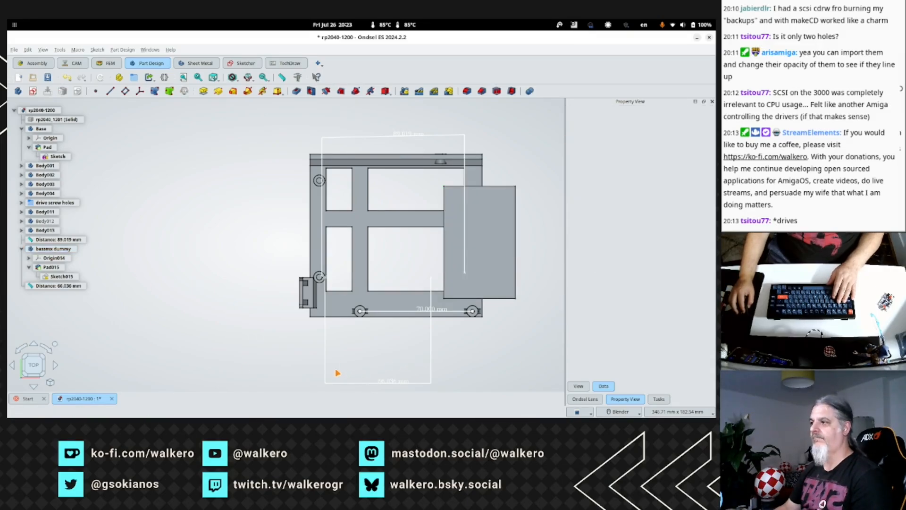
Delete the outdated standoff-to-dummy distance and remeasure from the left-side standoff's hole to the dummy board's left side.
click(83, 286)
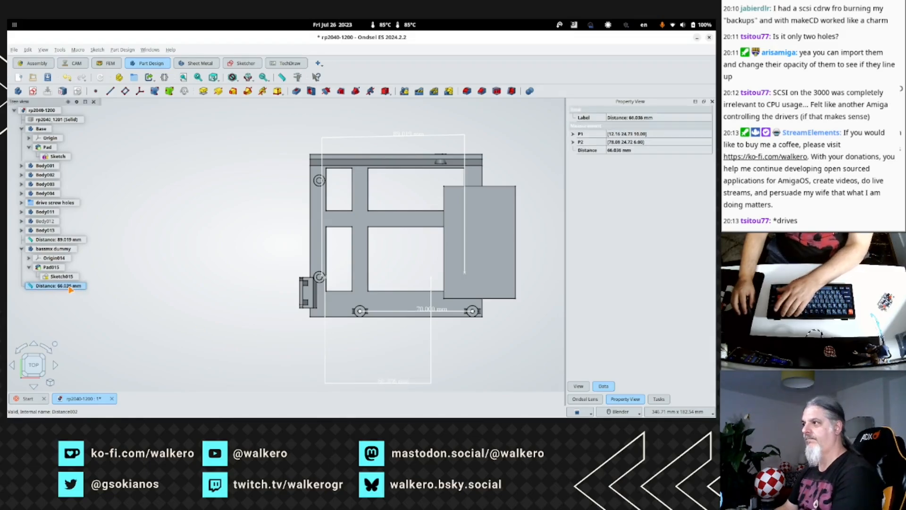
key(Delete)
scroll(333, 298, up, 5)
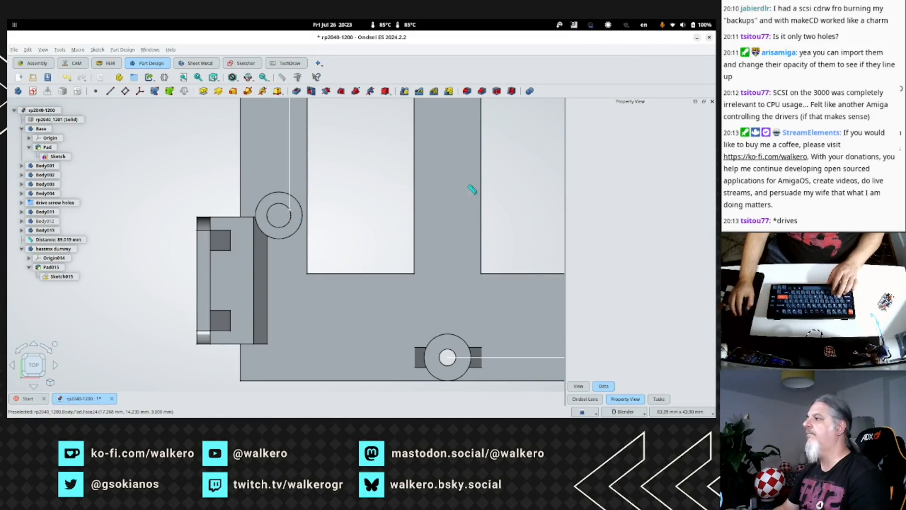
scroll(472, 189, down, 3)
shift+middle_drag(514, 212, 213, 245)
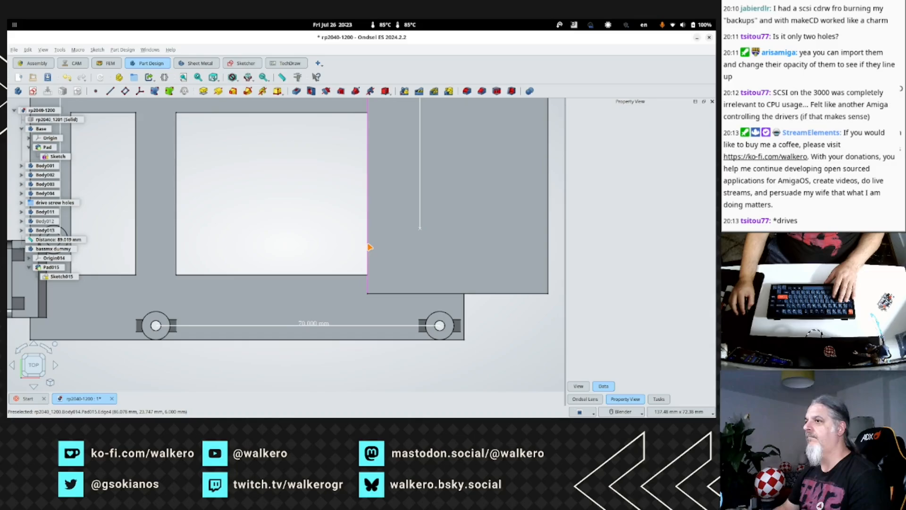
click(370, 247)
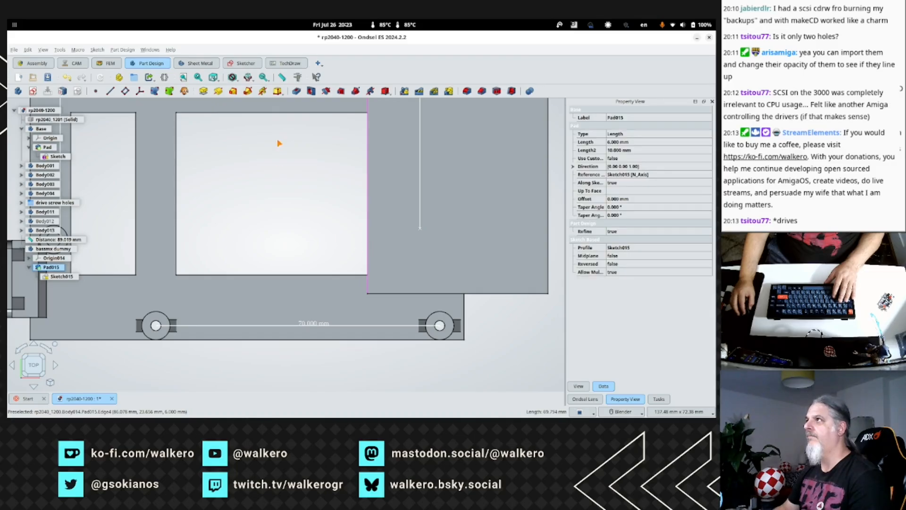
middle_drag(285, 244, 297, 218)
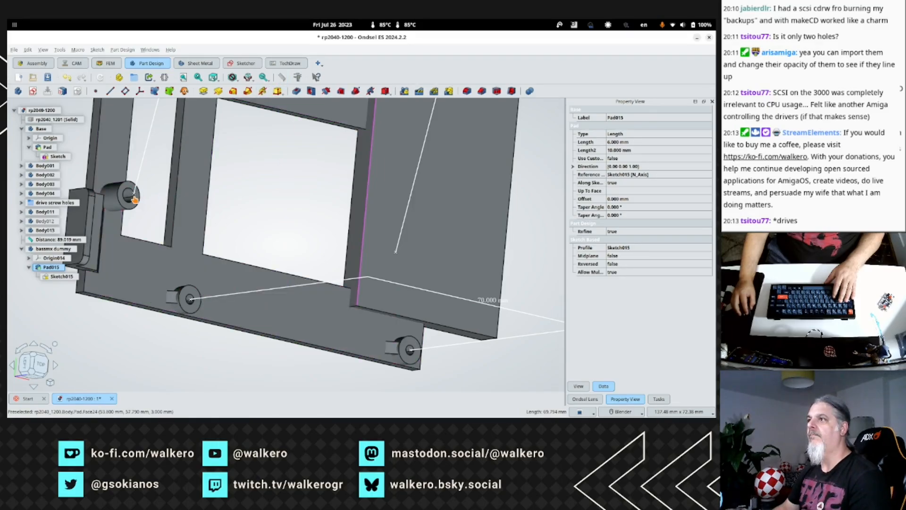
click(363, 251)
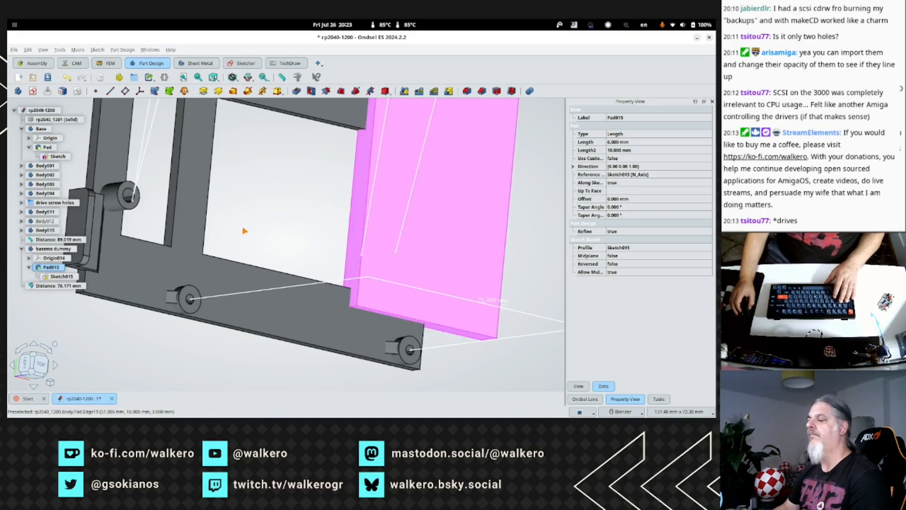
Set the bassmx dummy body's placement position to x = 20 mm.
key(2)
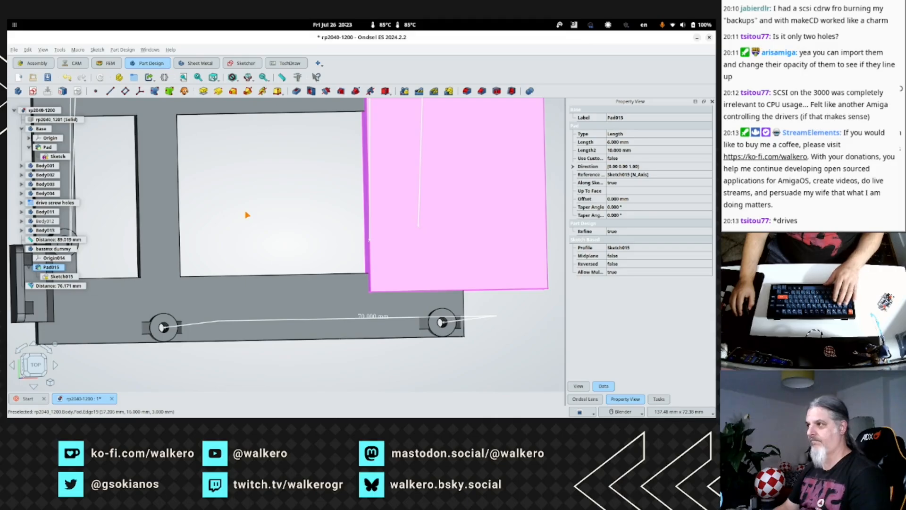
shift+middle_drag(298, 185, 292, 214)
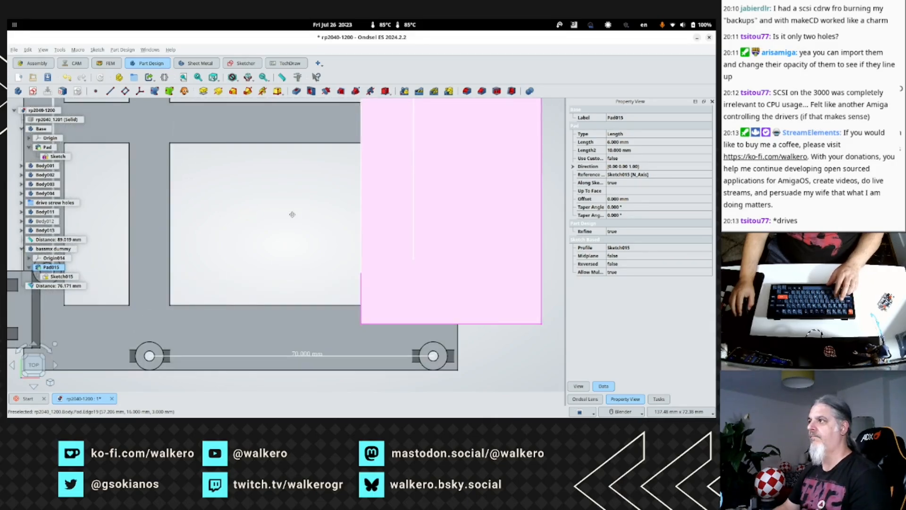
scroll(292, 214, down, 5)
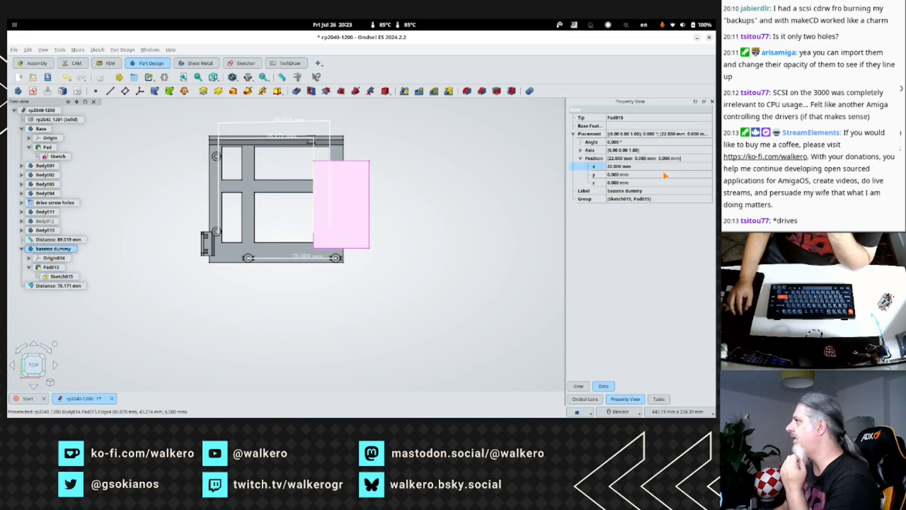
click(618, 166)
key(Down)
key(Down)
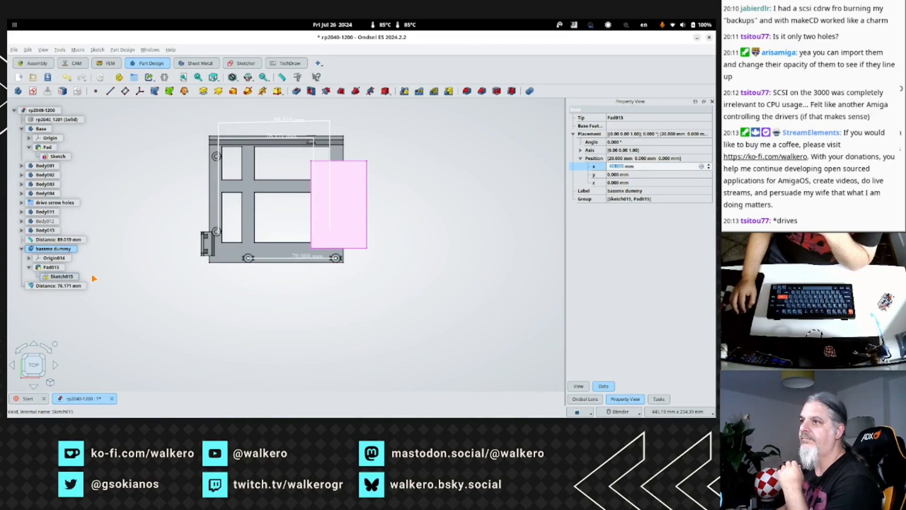
Delete the standoff-to-dummy distance measurement and the 89.019 mm distance measurement from the model.
click(72, 286)
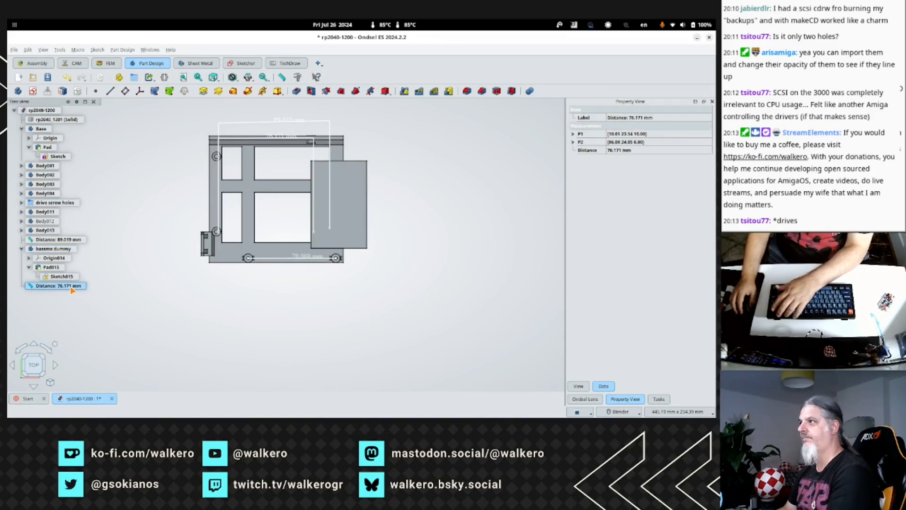
key(Delete)
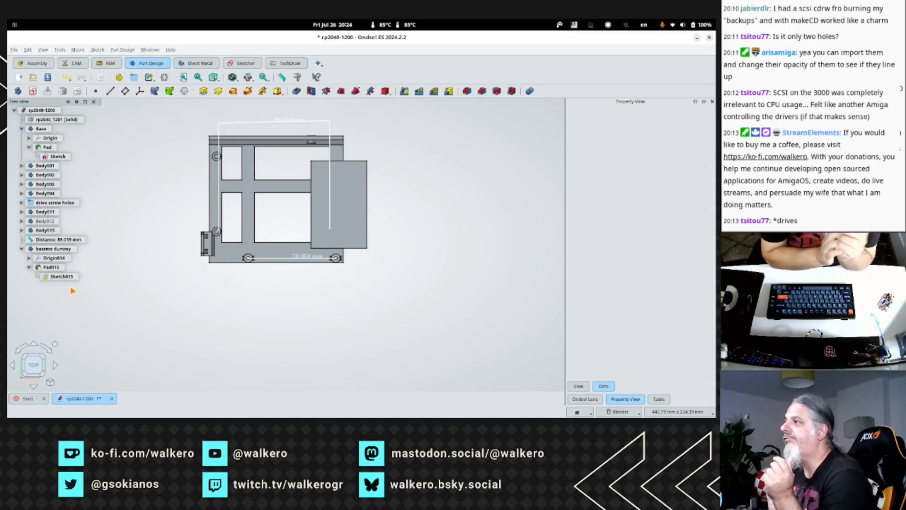
click(70, 241)
key(Delete)
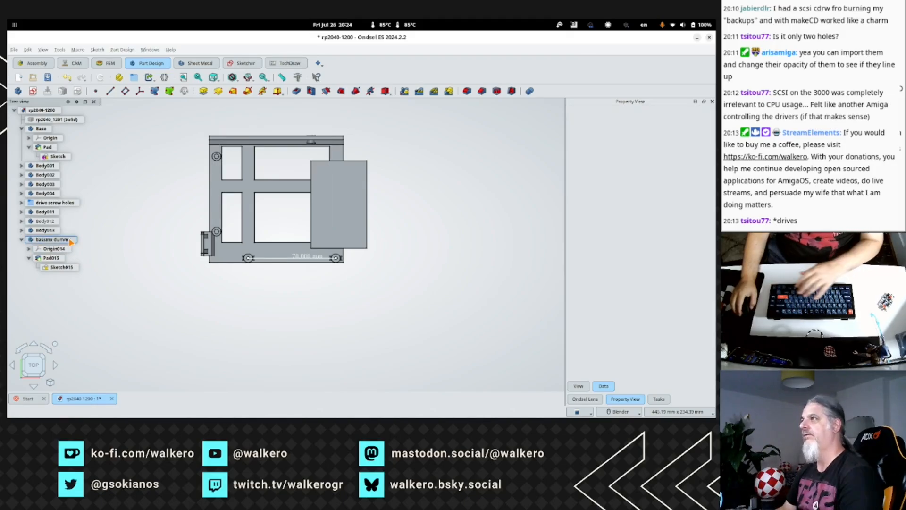
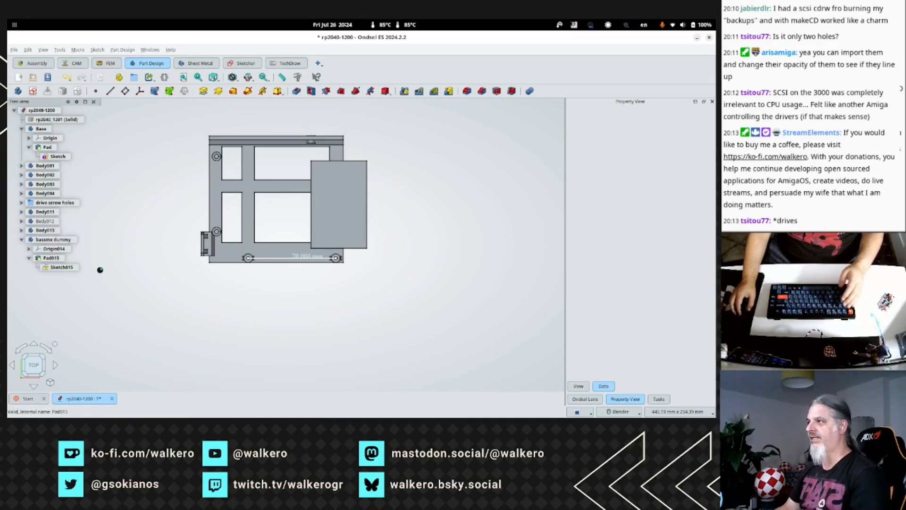
Open the sketch under the dummy's pad for editing and examine its attachment and placement properties.
click(349, 196)
double_click(61, 267)
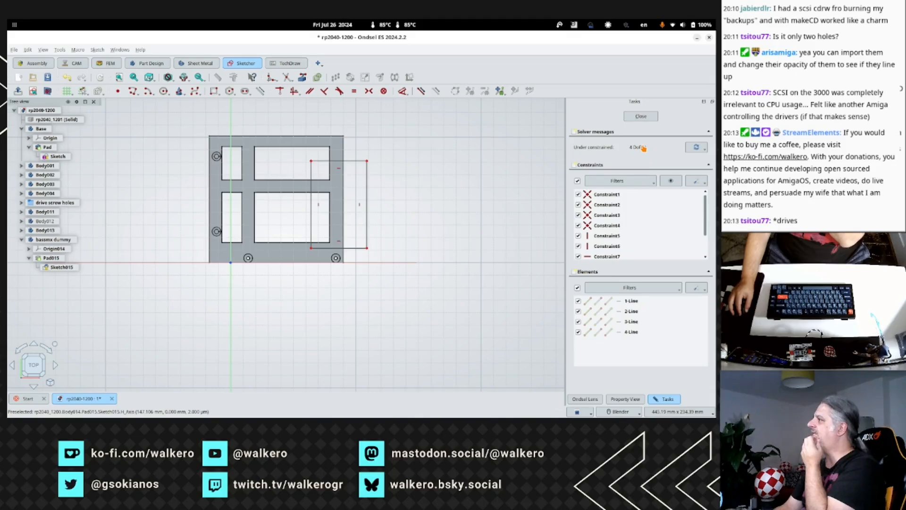
right_click(57, 268)
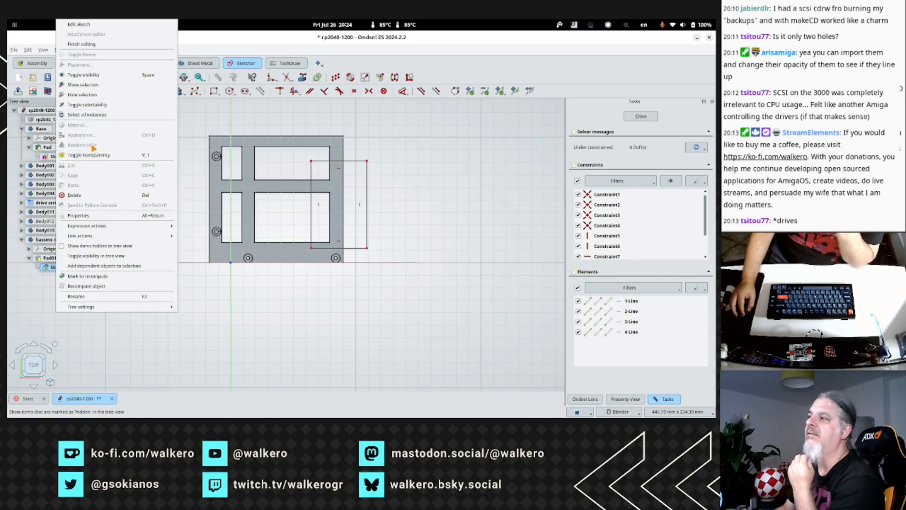
click(632, 406)
click(634, 400)
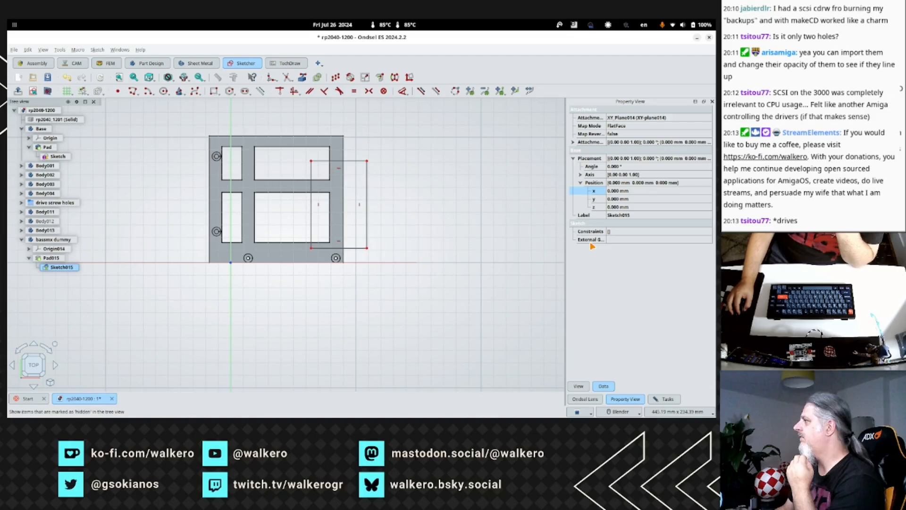
Examine the dummy sketch's attachment offset, placement axis and position, its display and grid properties, and its list of constraints.
click(572, 142)
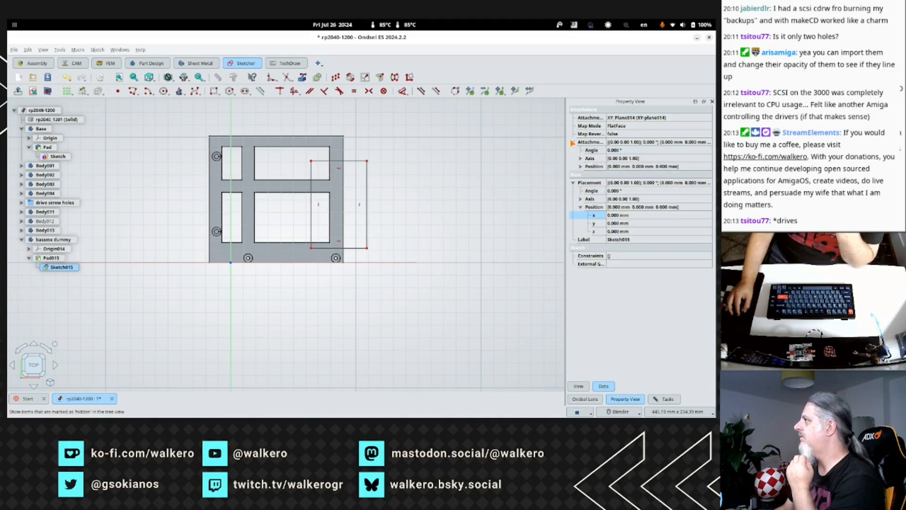
click(581, 159)
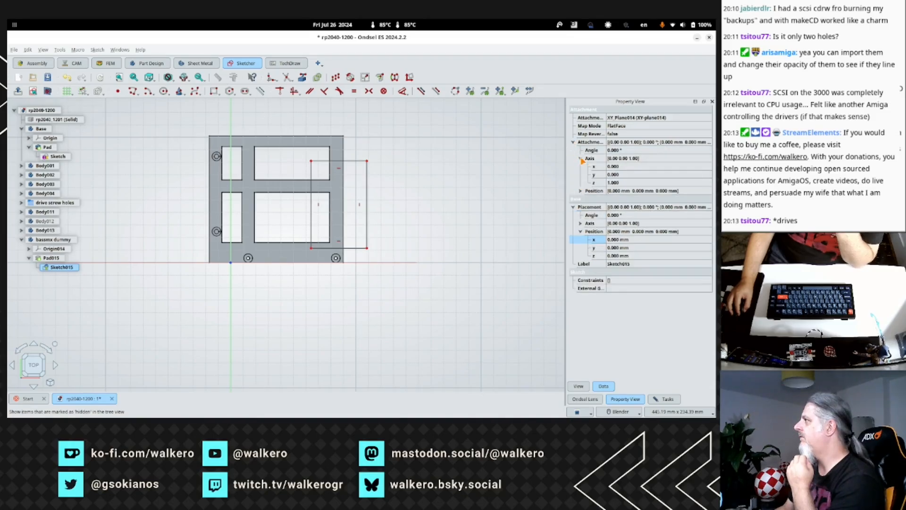
click(582, 191)
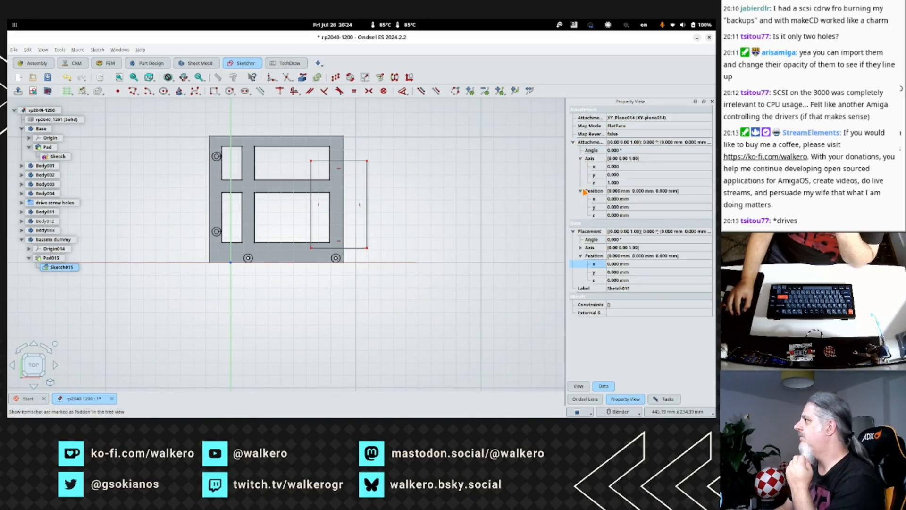
click(581, 248)
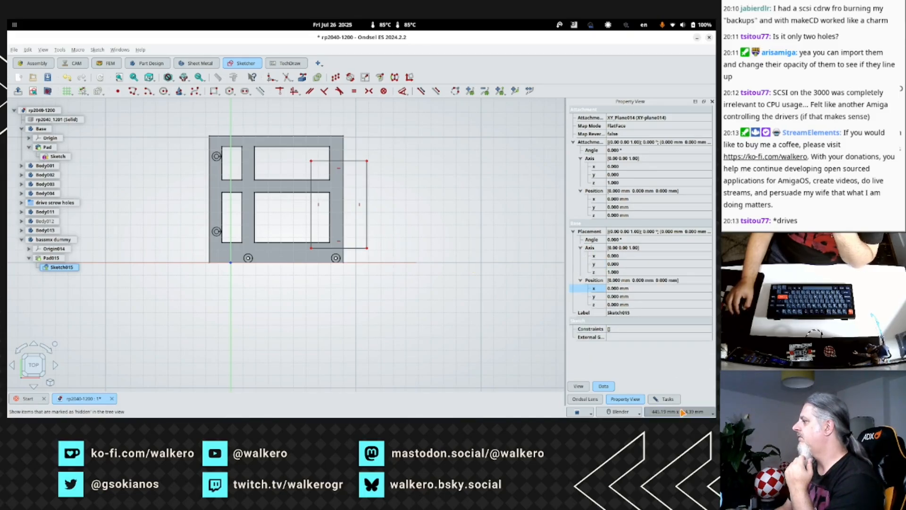
click(667, 399)
click(628, 400)
click(585, 386)
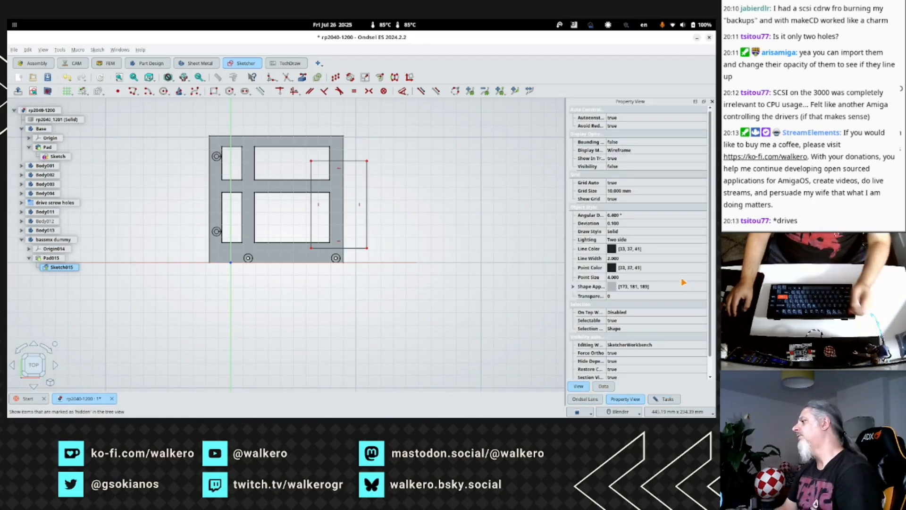
scroll(682, 282, down, 1)
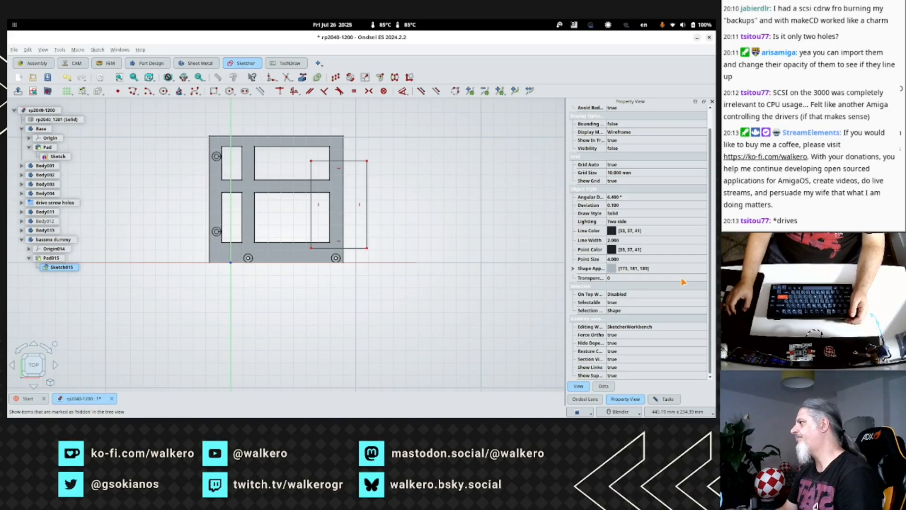
scroll(683, 281, up, 1)
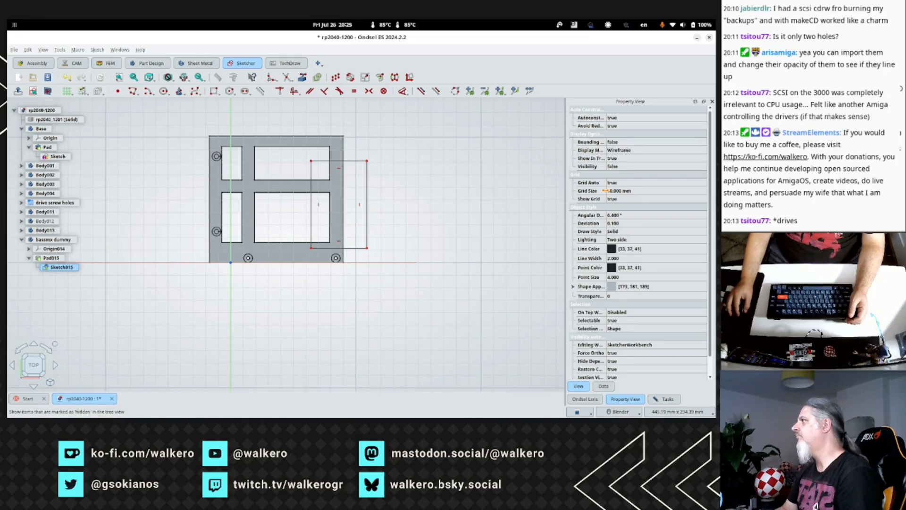
drag(605, 191, 616, 191)
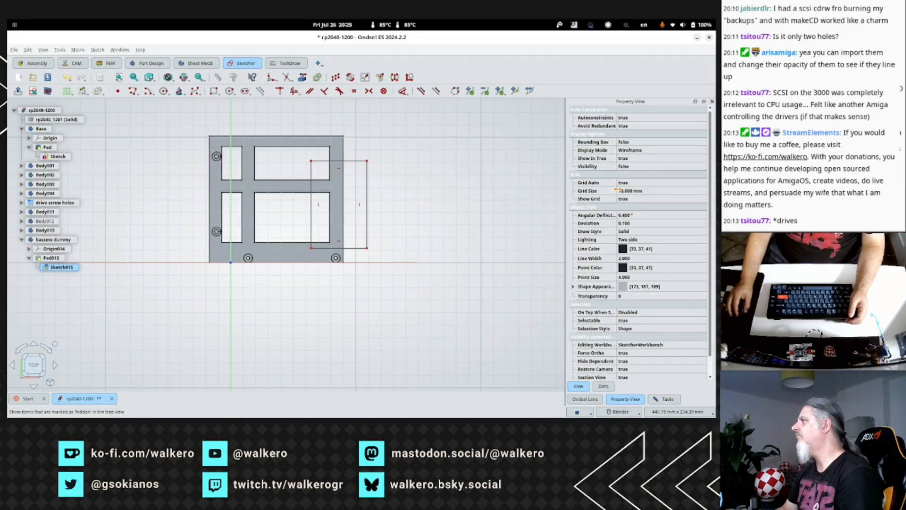
scroll(644, 232, down, 1)
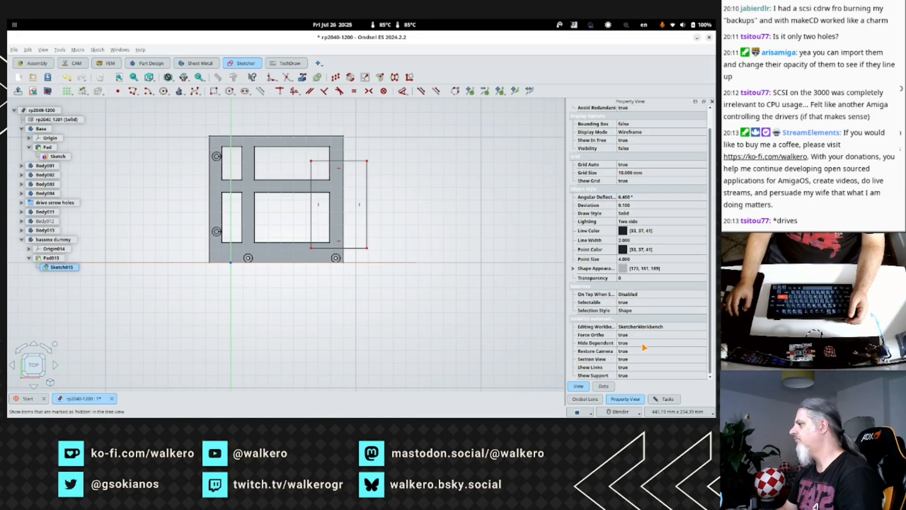
click(605, 387)
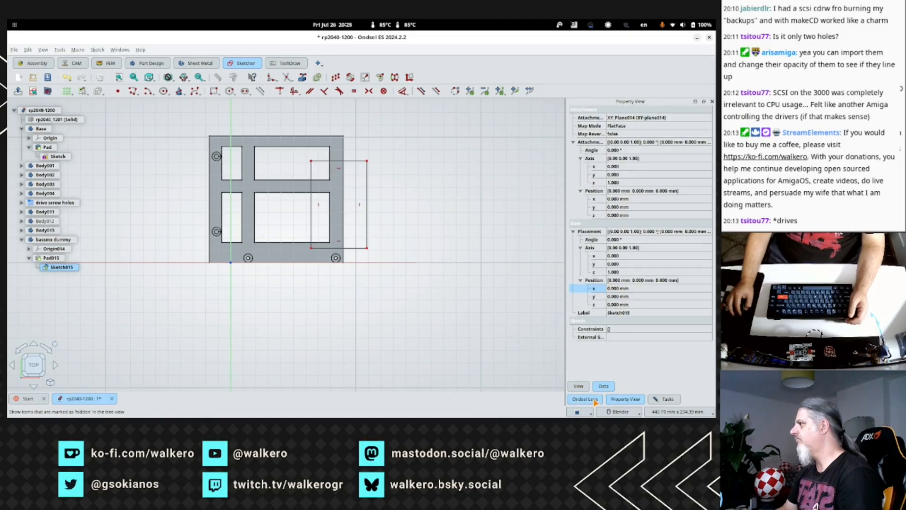
click(585, 399)
click(629, 400)
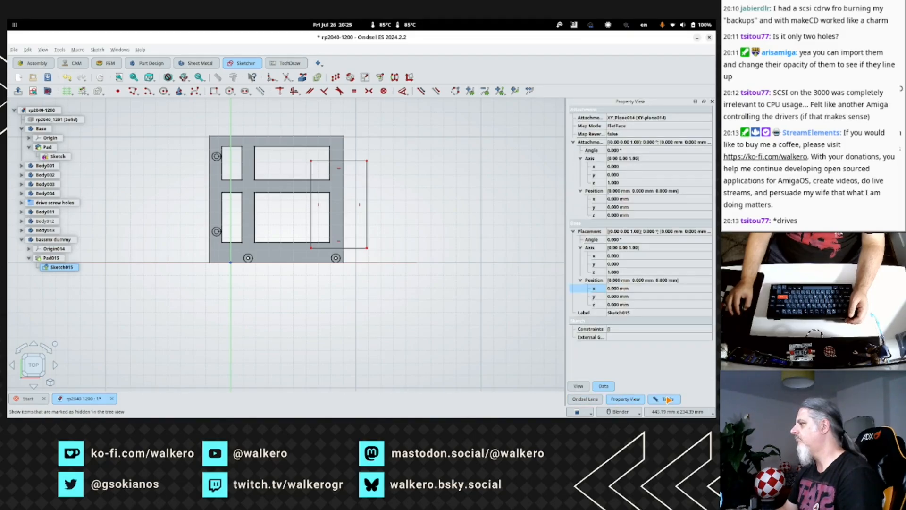
click(667, 399)
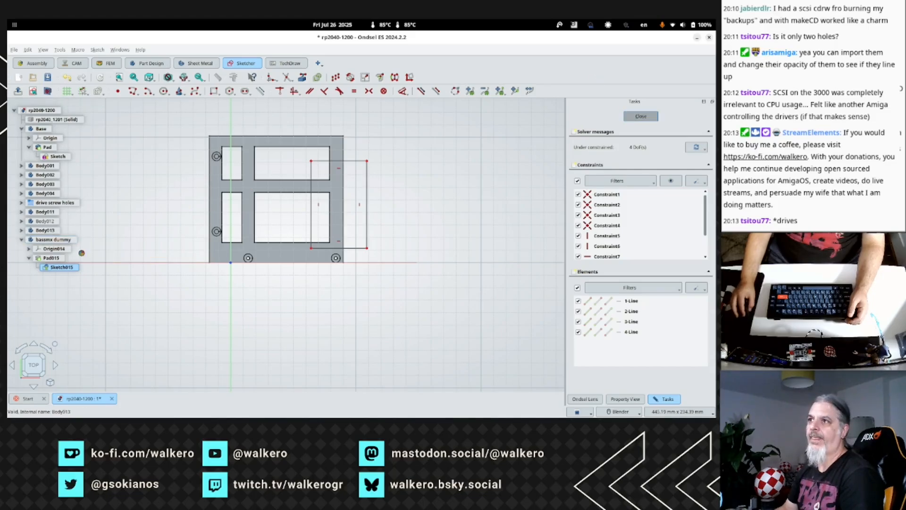
Open the sketch under Body013's pad and inspect its first circle's radius constraint, closing the sketch without changes.
click(22, 230)
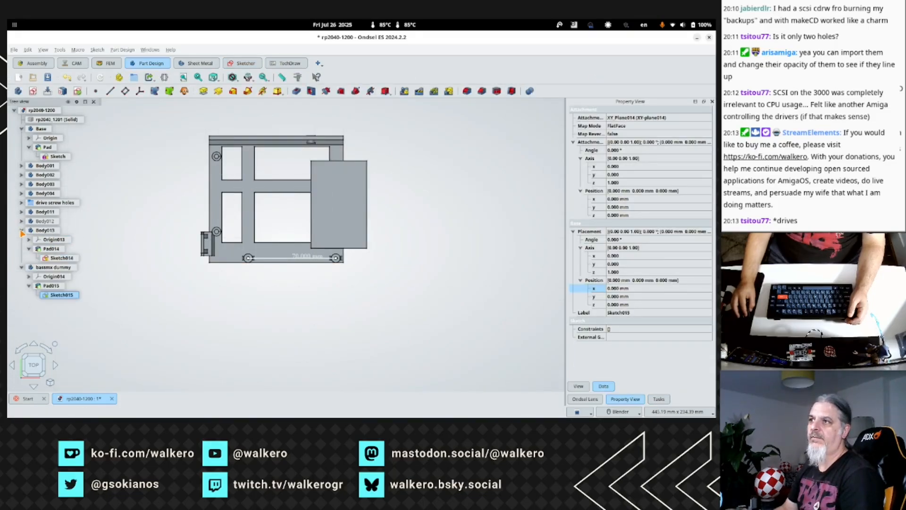
click(61, 259)
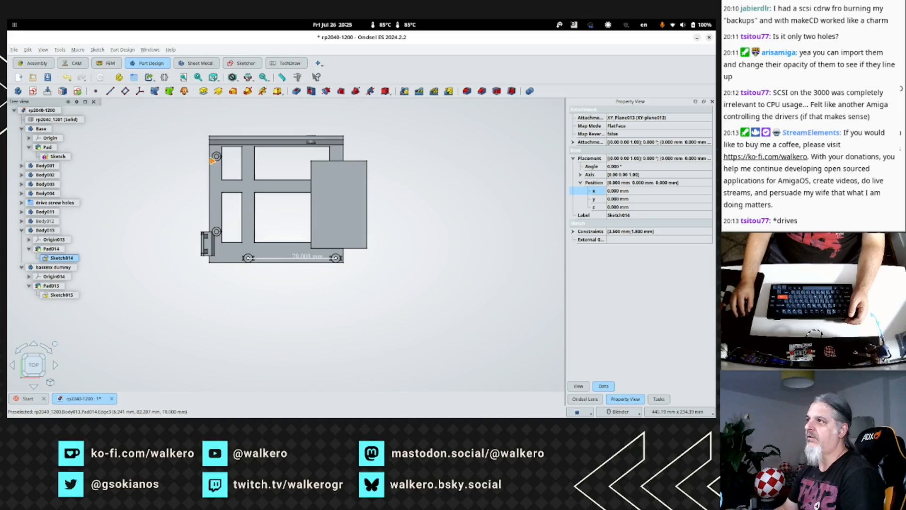
double_click(66, 258)
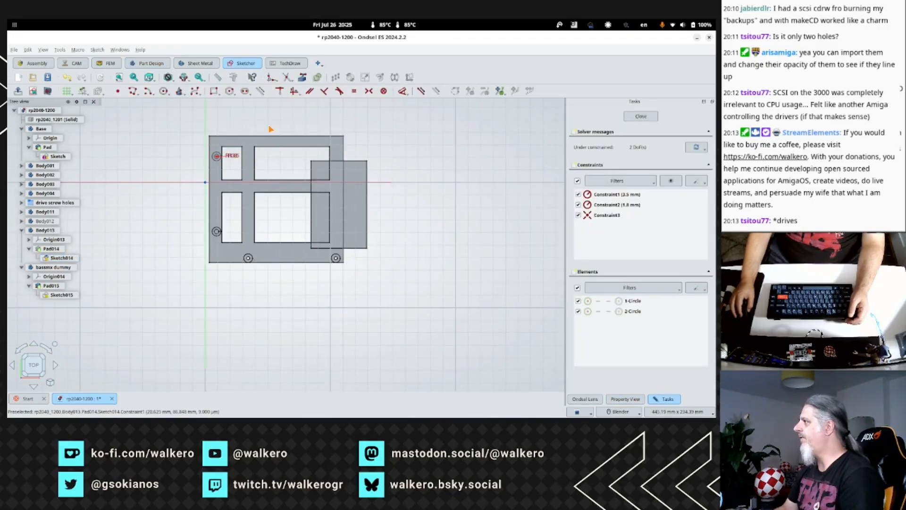
double_click(613, 194)
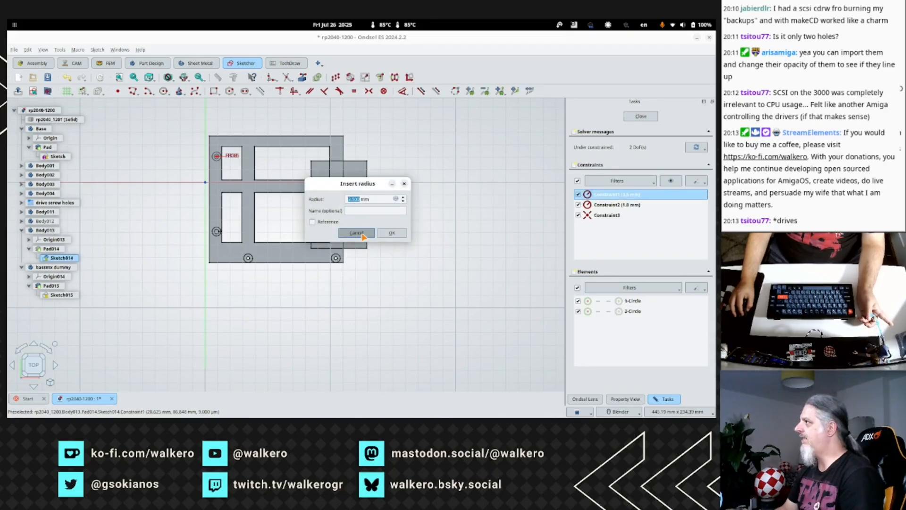
click(362, 234)
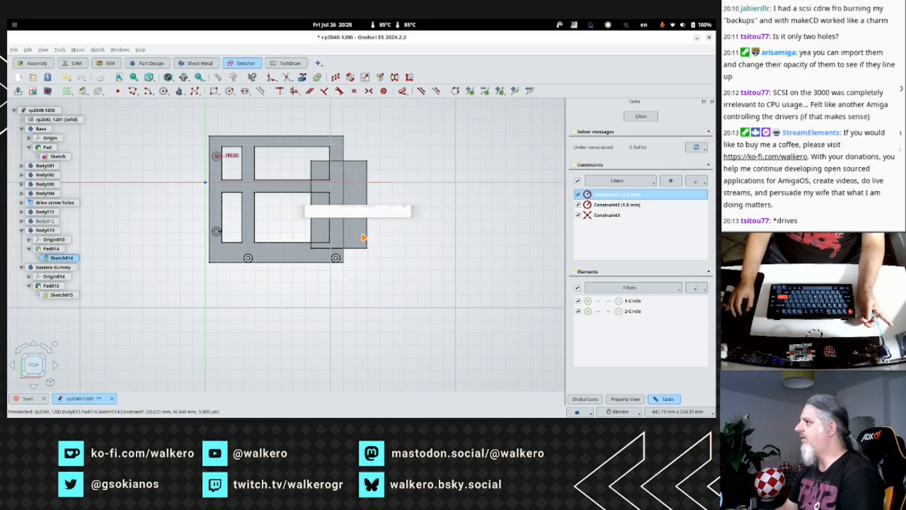
click(649, 116)
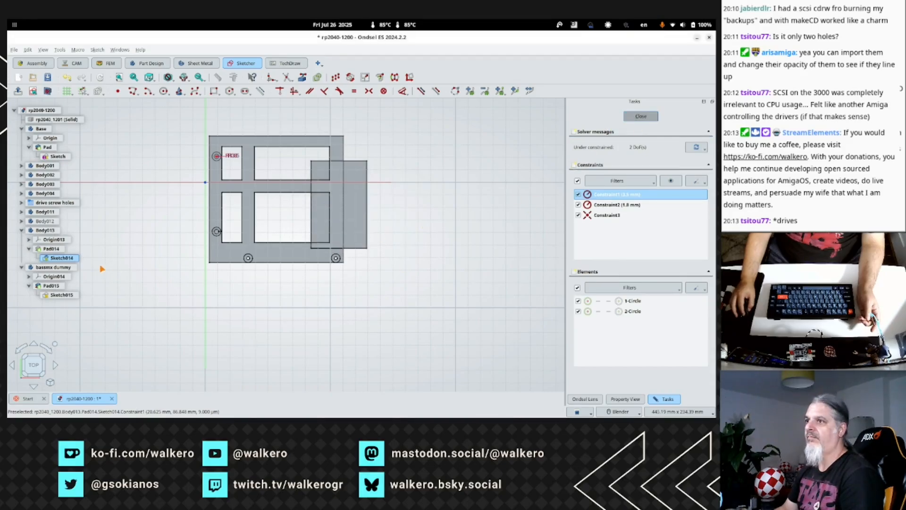
Reopen the bassmx dummy's sketch and constrain the length of the rectangle's right vertical side to 64 mm.
click(62, 296)
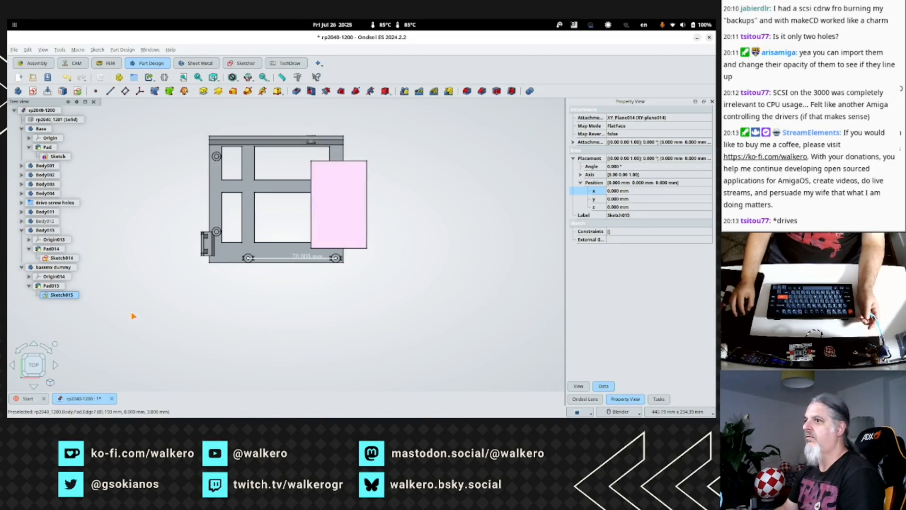
double_click(62, 295)
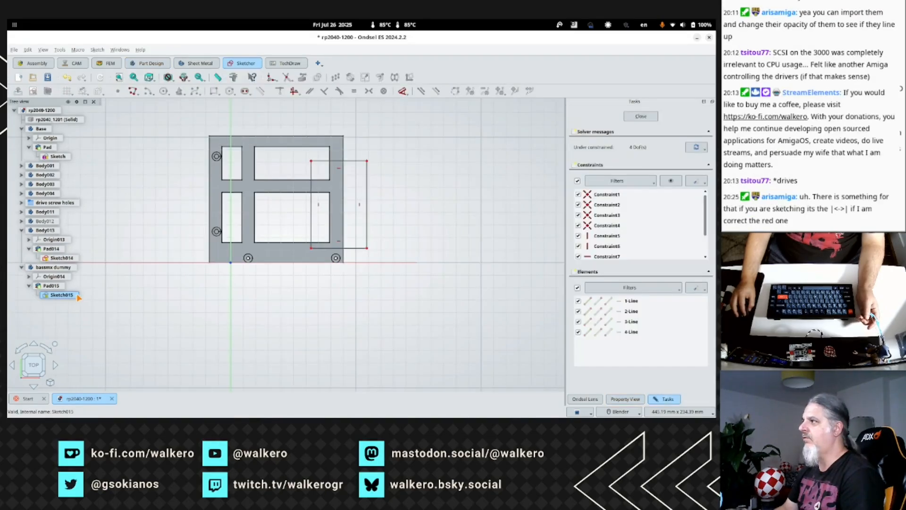
click(367, 208)
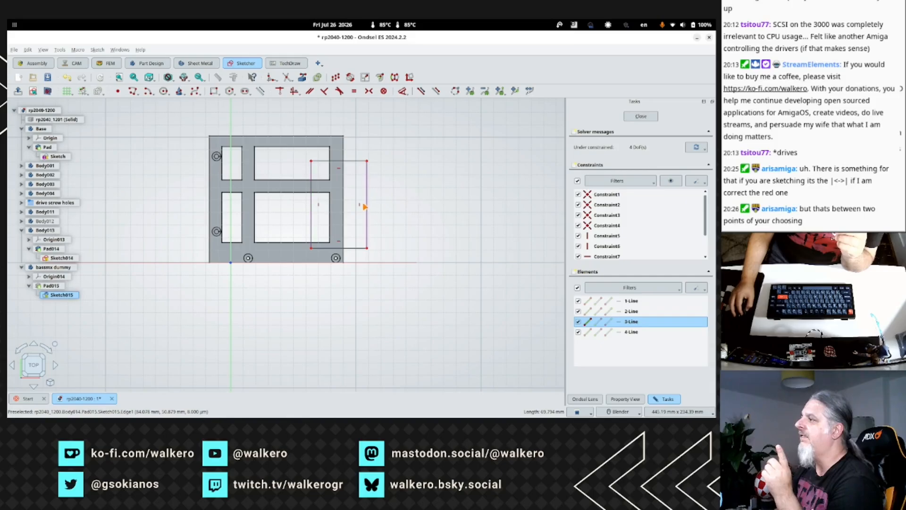
scroll(350, 212, up, 3)
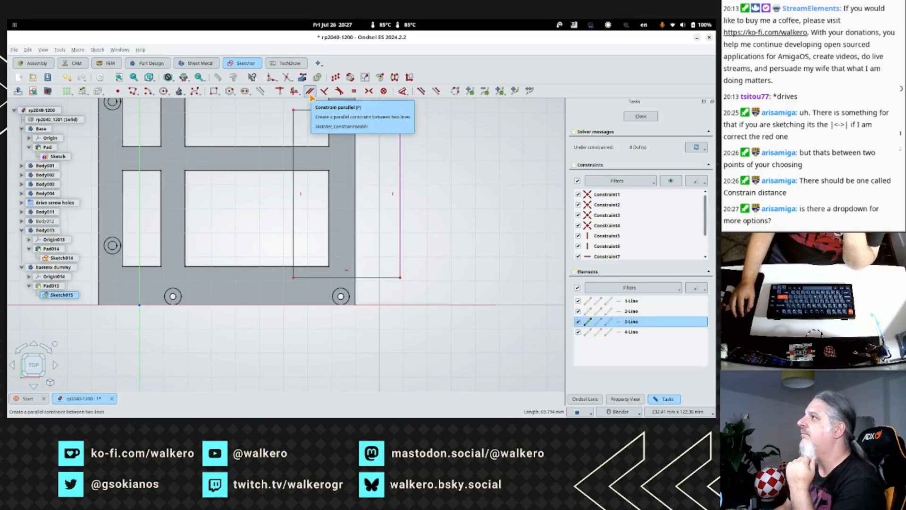
click(79, 50)
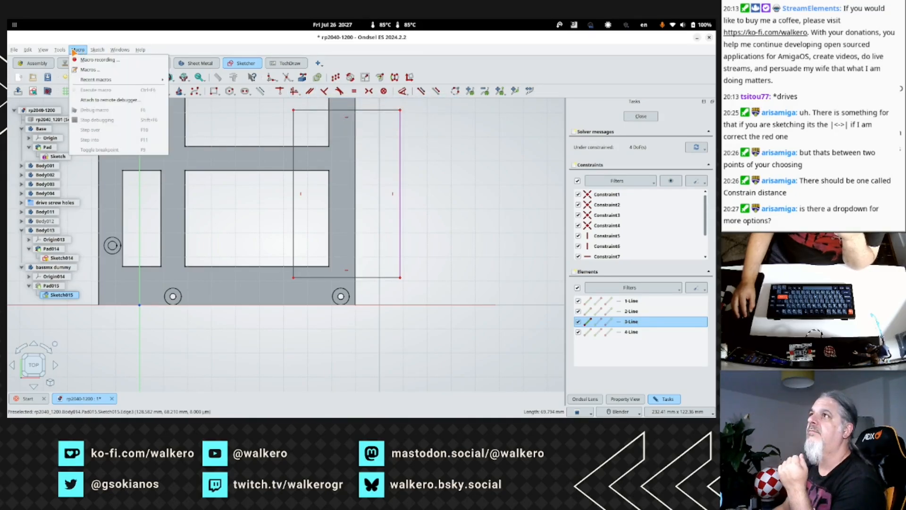
mouse_move(64, 49)
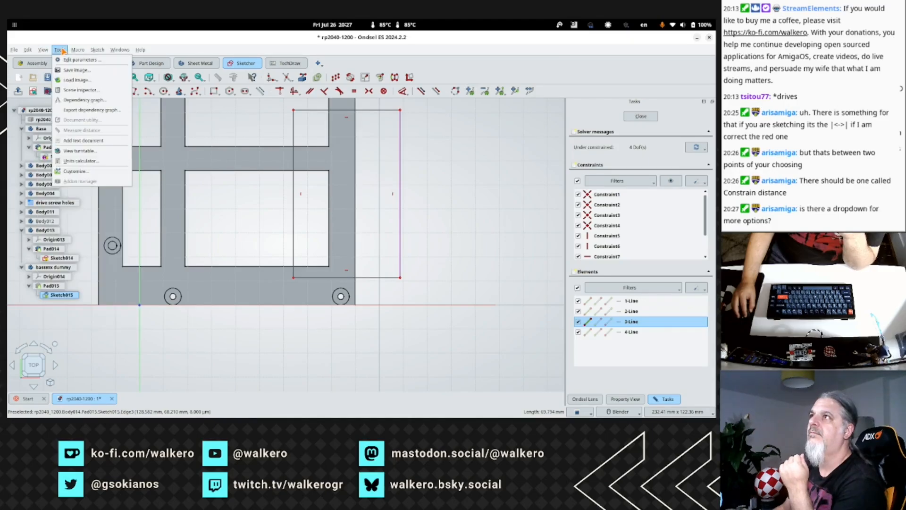
mouse_move(106, 50)
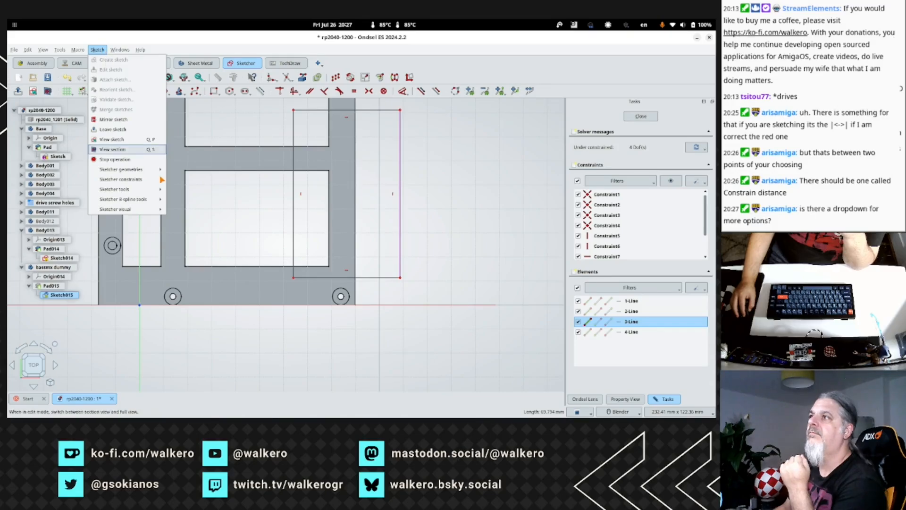
mouse_move(150, 172)
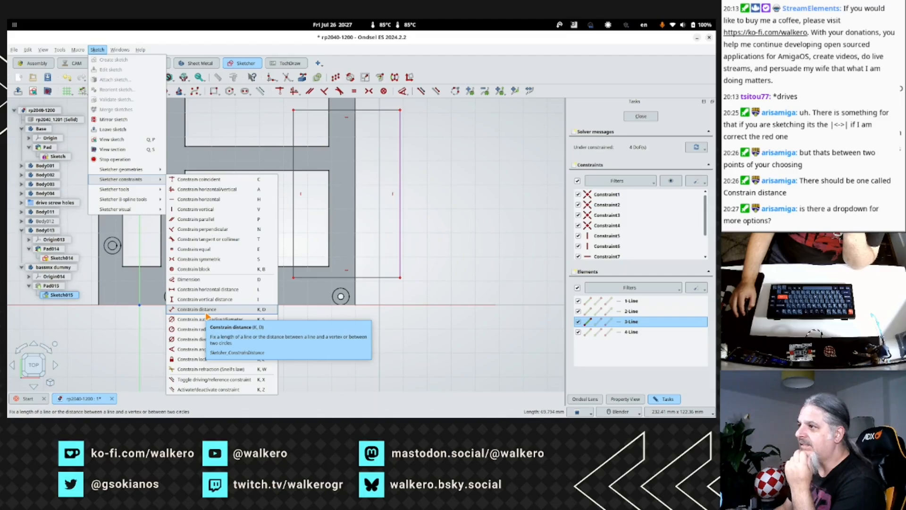
click(207, 313)
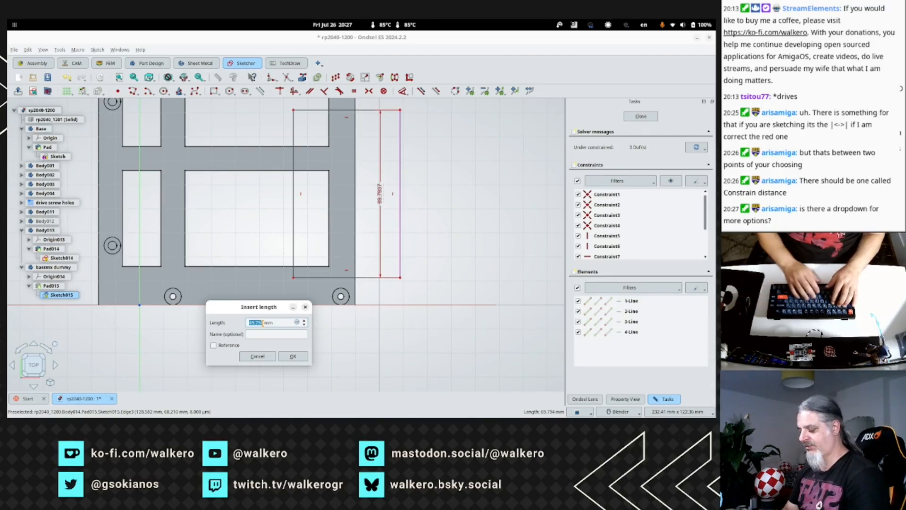
text(64)
key(Tab)
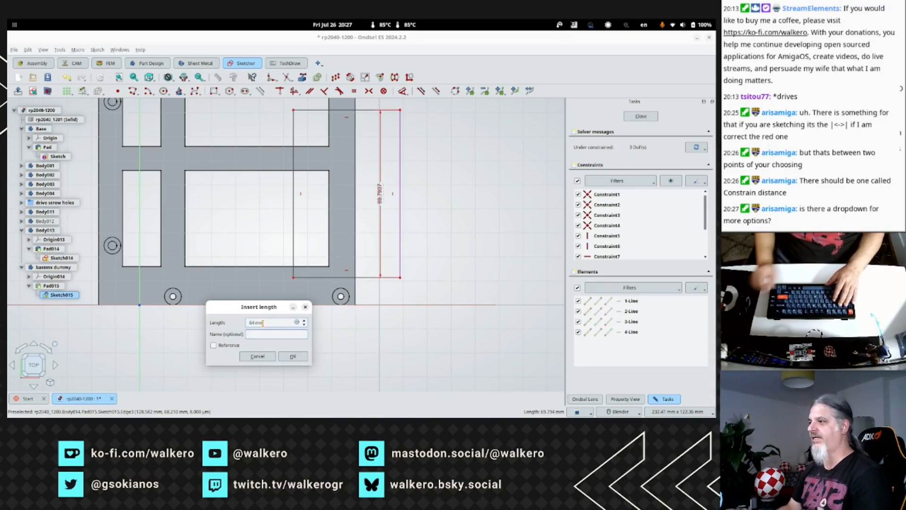
click(301, 362)
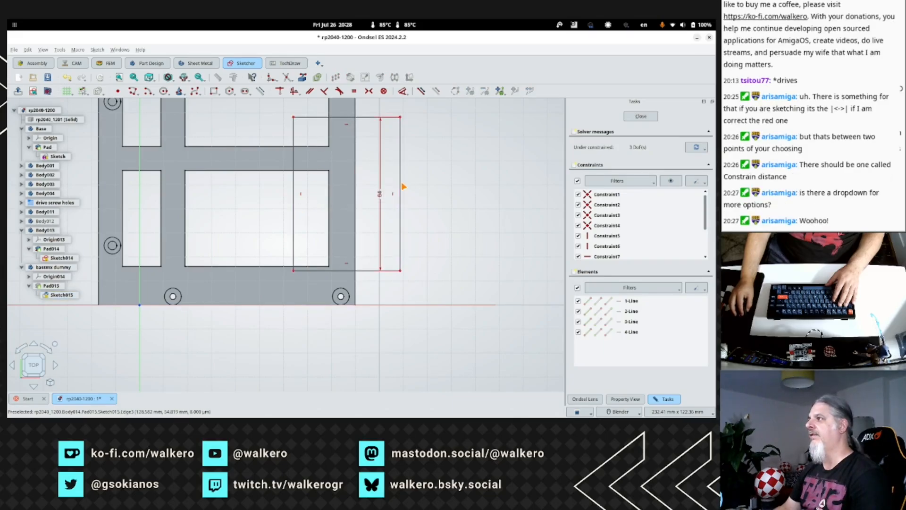
Constrain the length of the dummy rectangle's upper horizontal side to 49 mm.
click(358, 118)
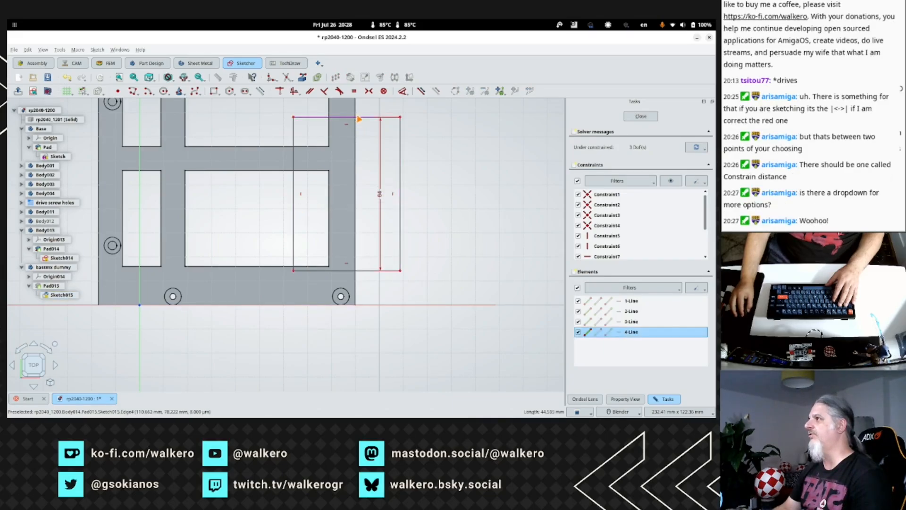
click(93, 52)
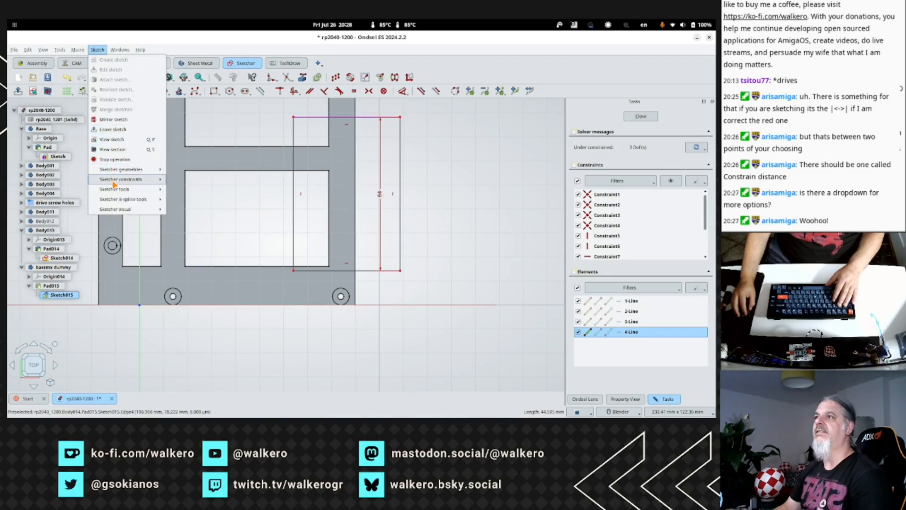
mouse_move(115, 183)
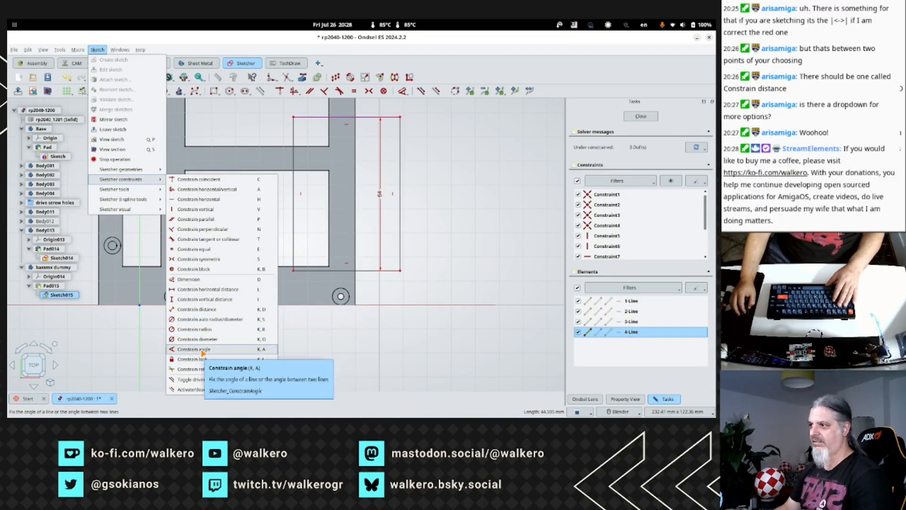
click(197, 309)
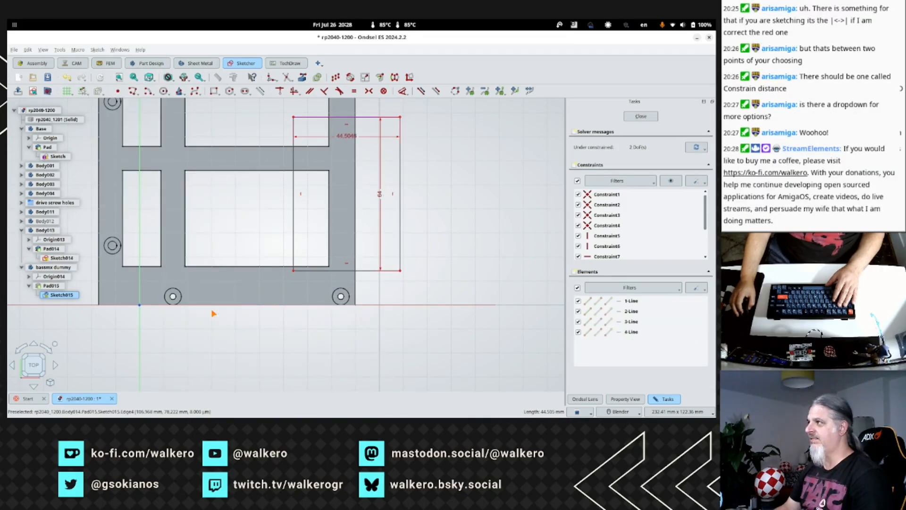
text(45)
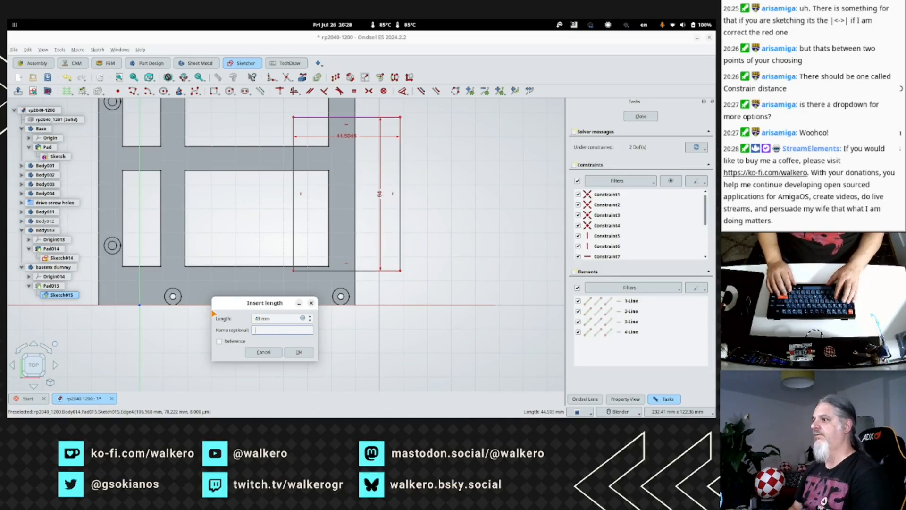
key(Return)
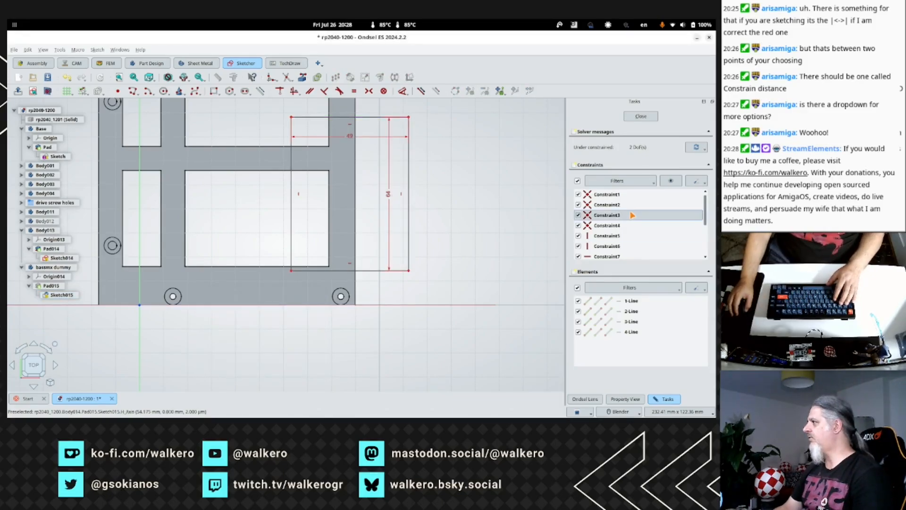
Close the bassmx dummy's sketch and view the model from the front.
scroll(613, 231, down, 2)
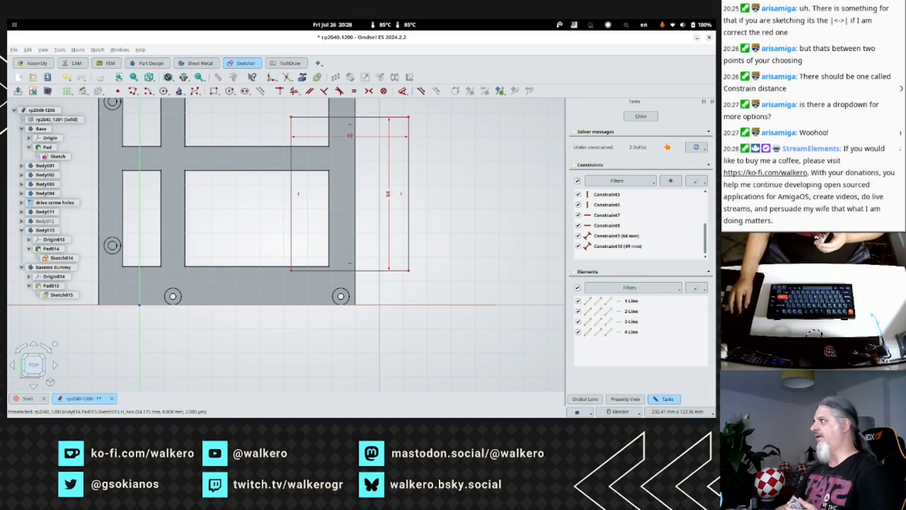
click(643, 117)
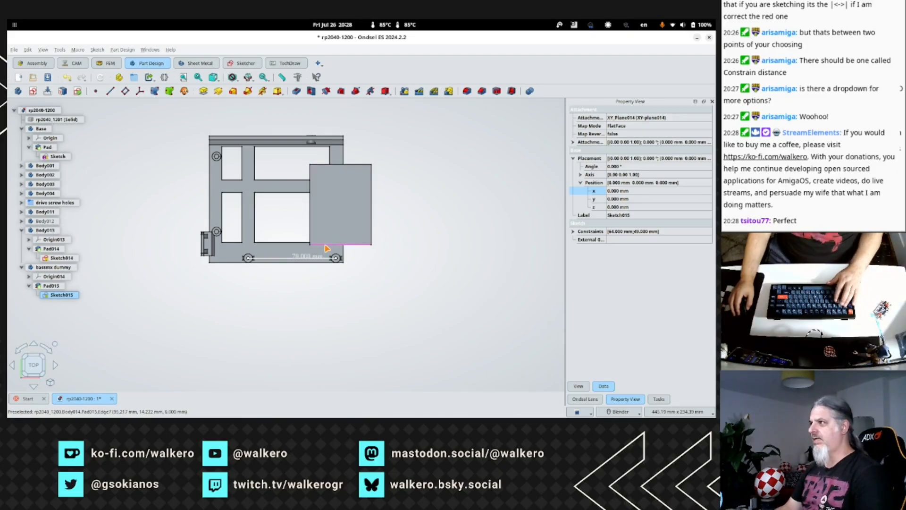
key(1)
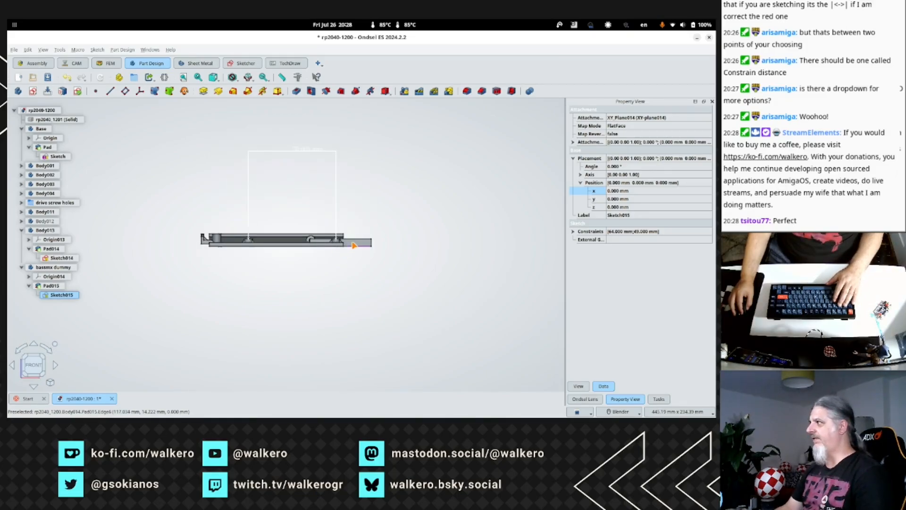
Set the bassmx dummy body's Z position to 10 mm and return to the top view.
click(53, 267)
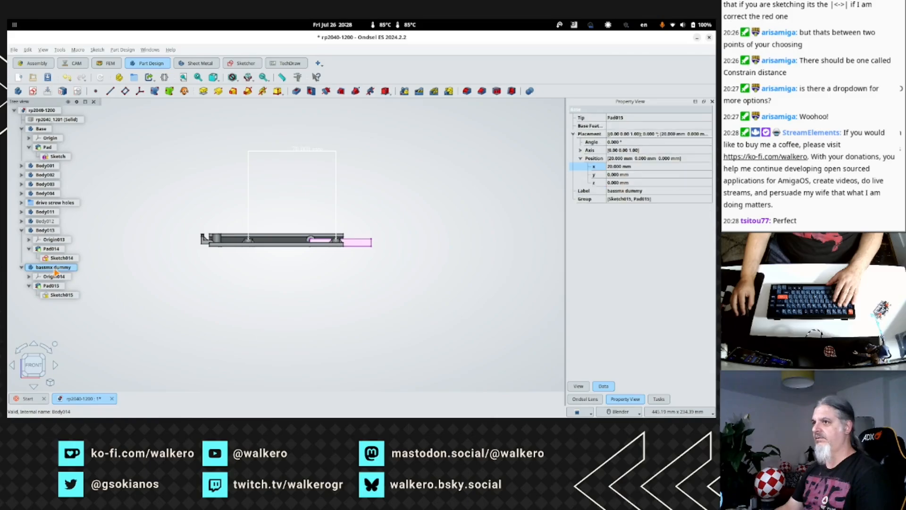
click(620, 183)
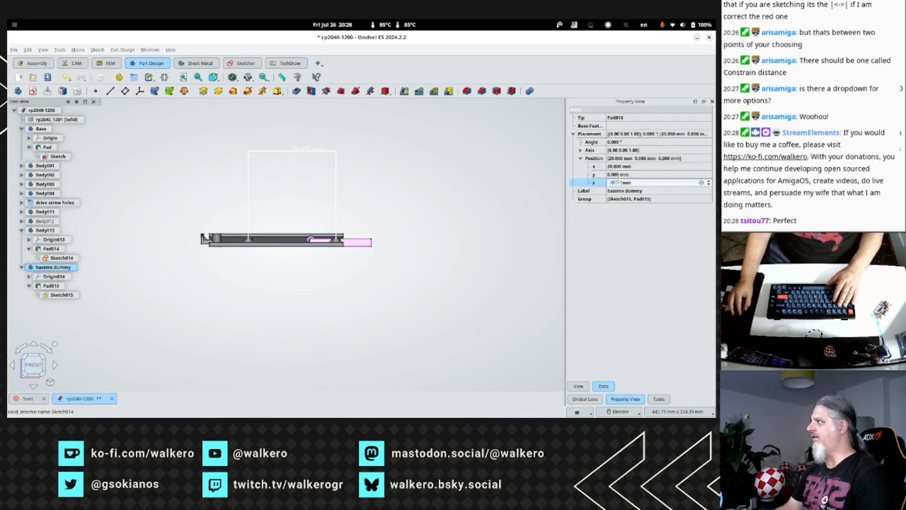
key(Up)
key(Up)
key(Up)
key(Up)
key(Up)
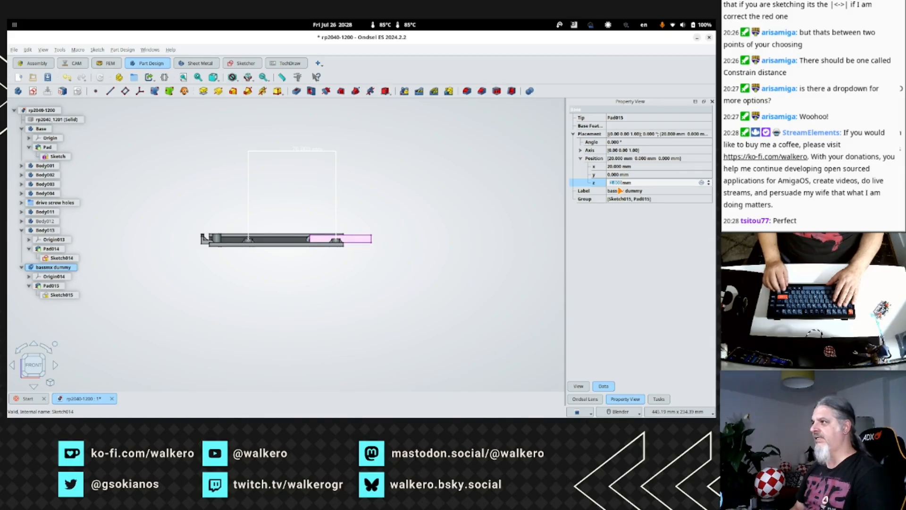
key(Up)
key(Up)
key(Up)
key(Up)
key(Up)
key(Up)
key(Up)
key(Up)
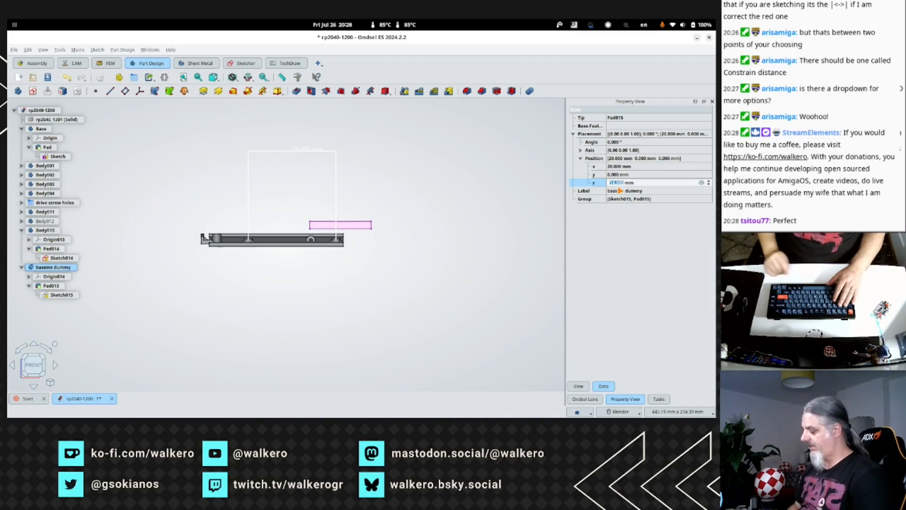
text(2)
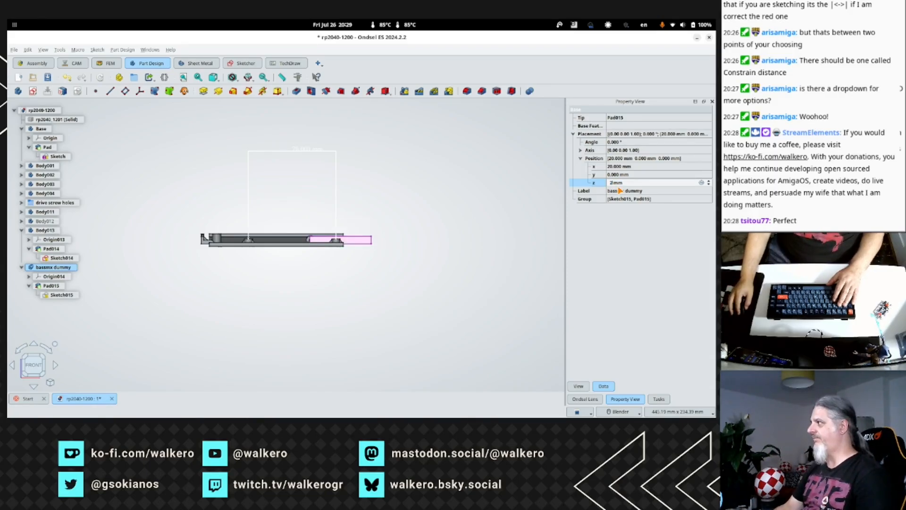
key(Up)
key(Up)
key(Up)
key(Up)
key(Up)
key(Up)
key(Up)
key(Up)
key(Up)
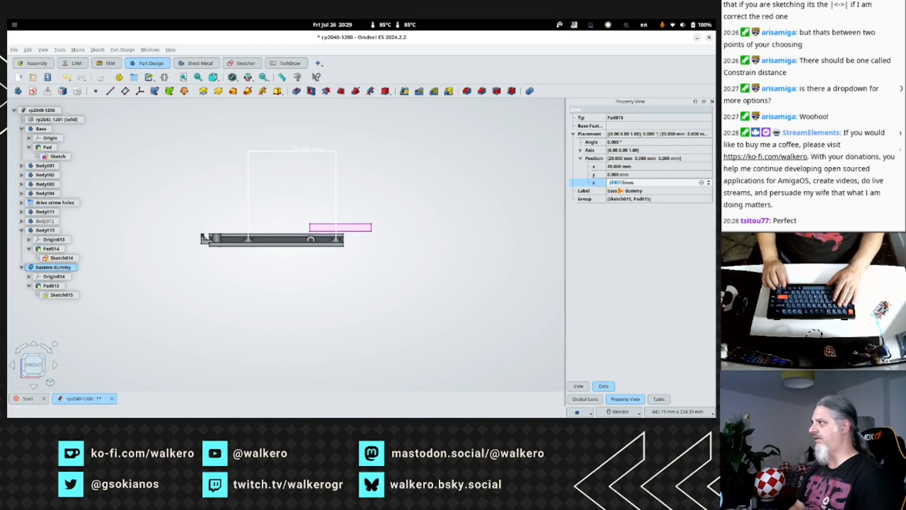
key(Down)
key(Return)
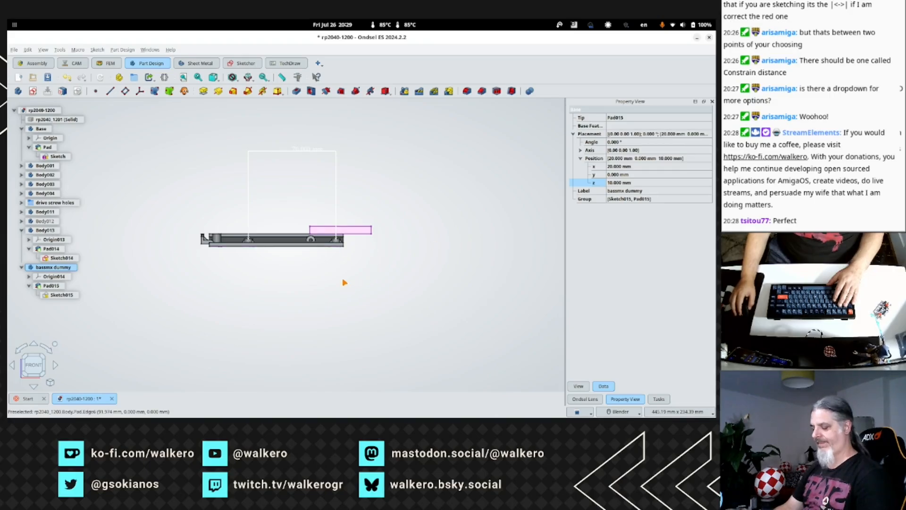
key(2)
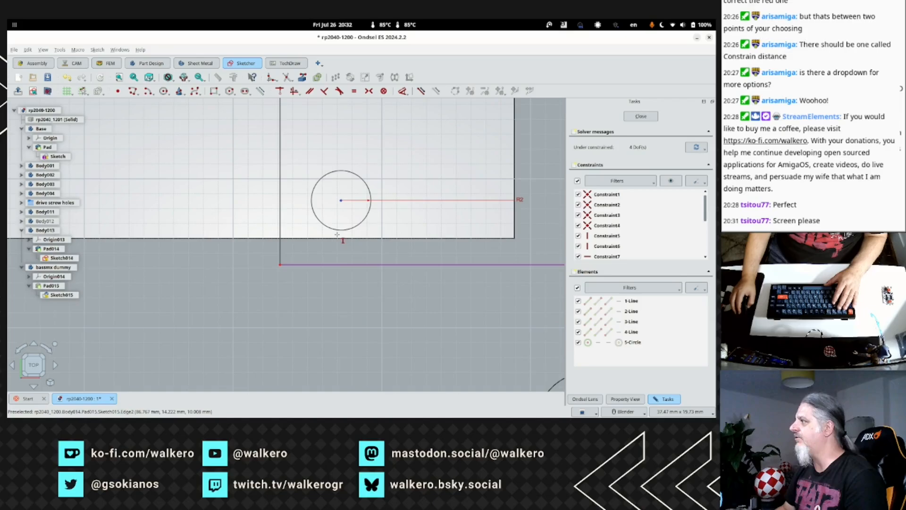
Try to constrain the vertical distance between the corner circle and the dummy rectangle's lower side.
scroll(618, 240, down, 2)
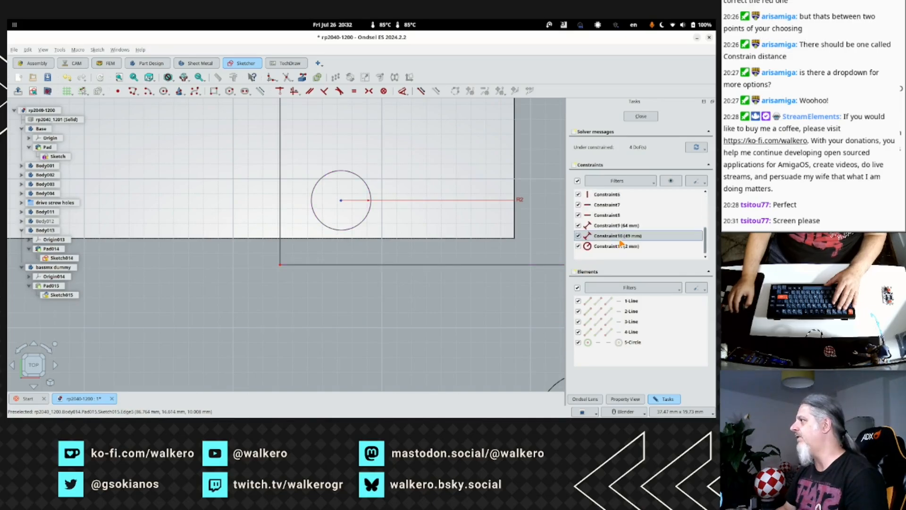
click(343, 233)
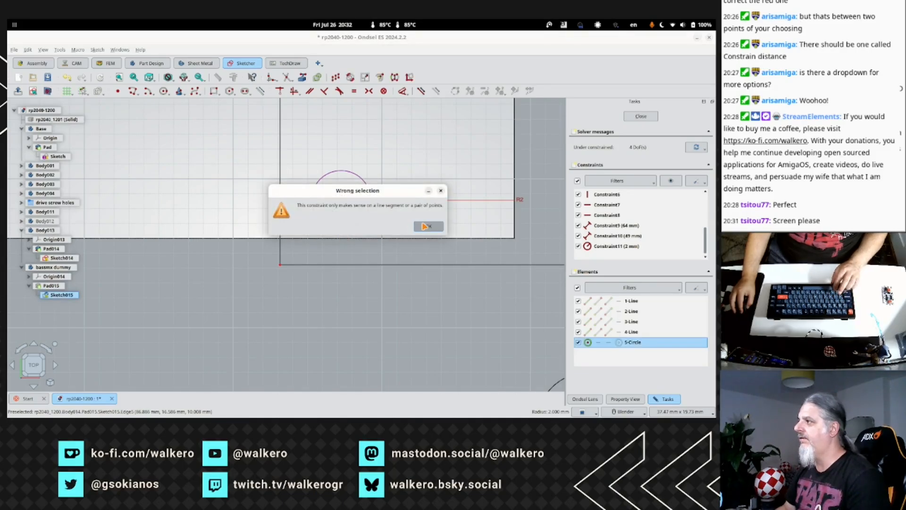
key(Return)
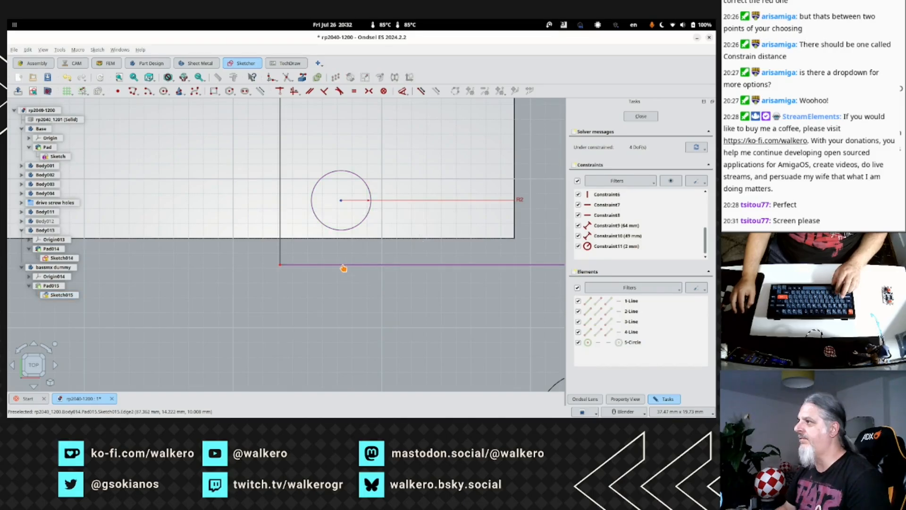
click(343, 265)
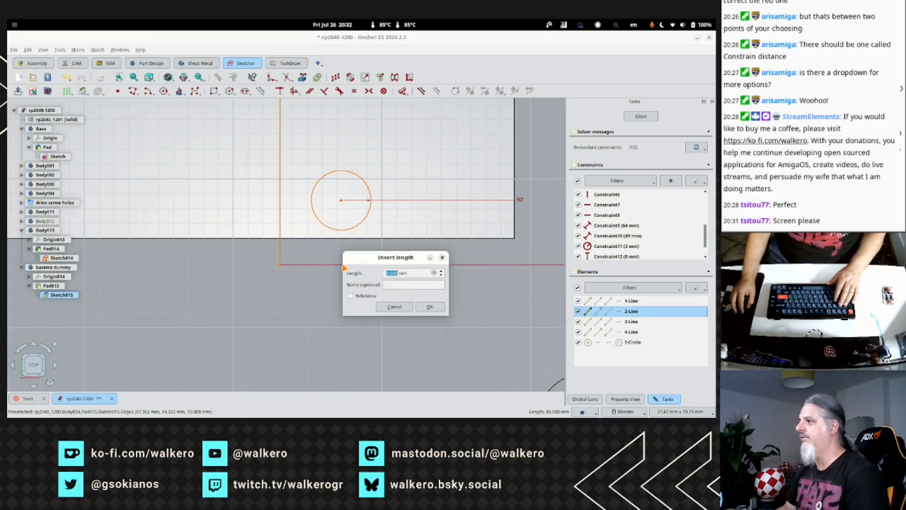
text(1)
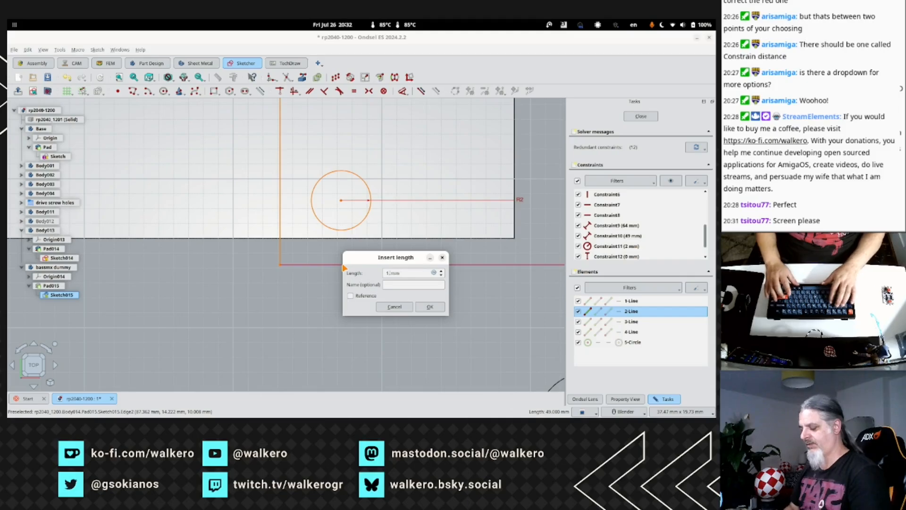
key(Return)
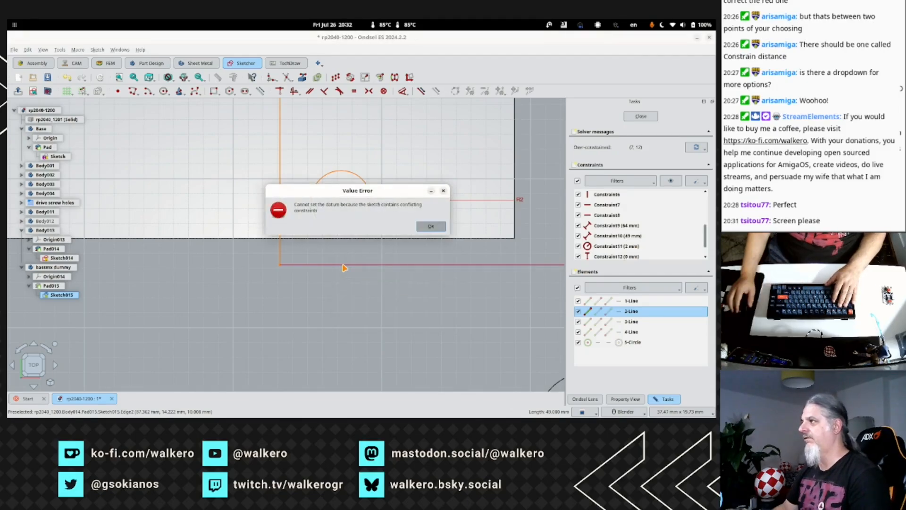
click(430, 226)
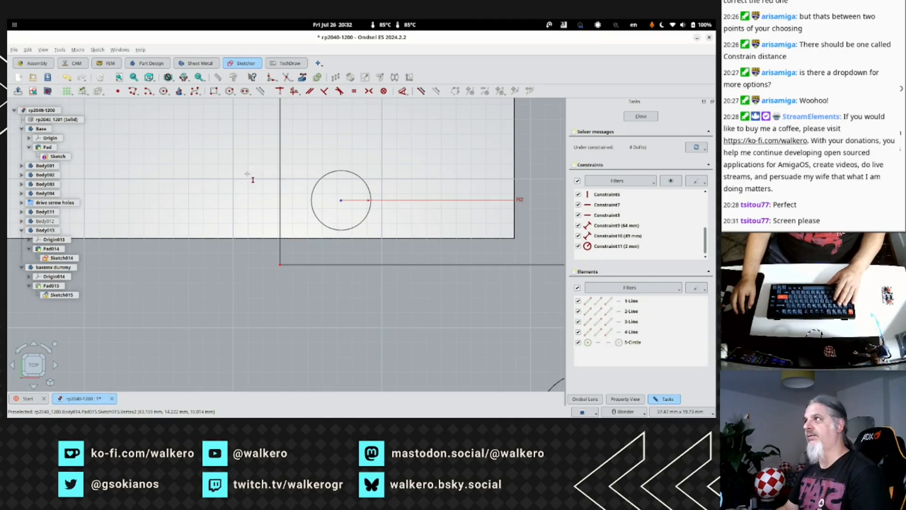
Close the dummy's sketch and examine where its corner hole lies relative to the base plate and screw standoffs.
click(632, 121)
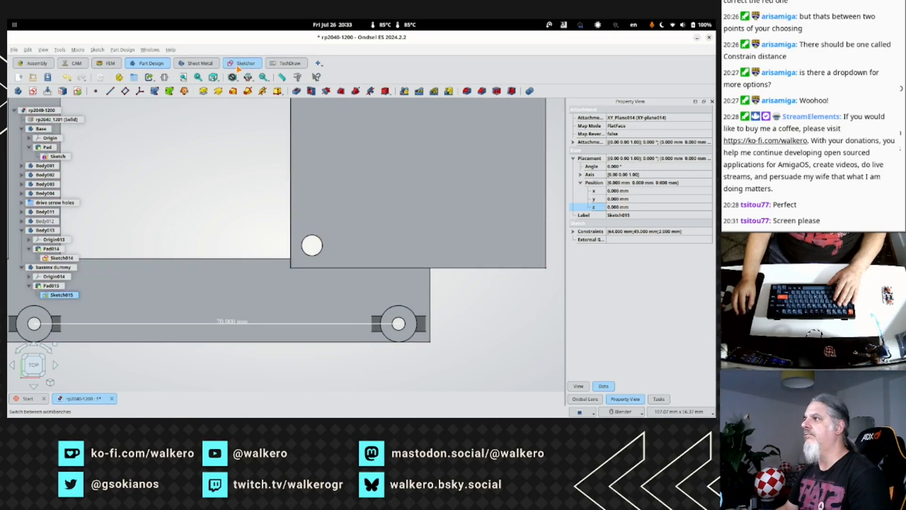
scroll(358, 255, down, 5)
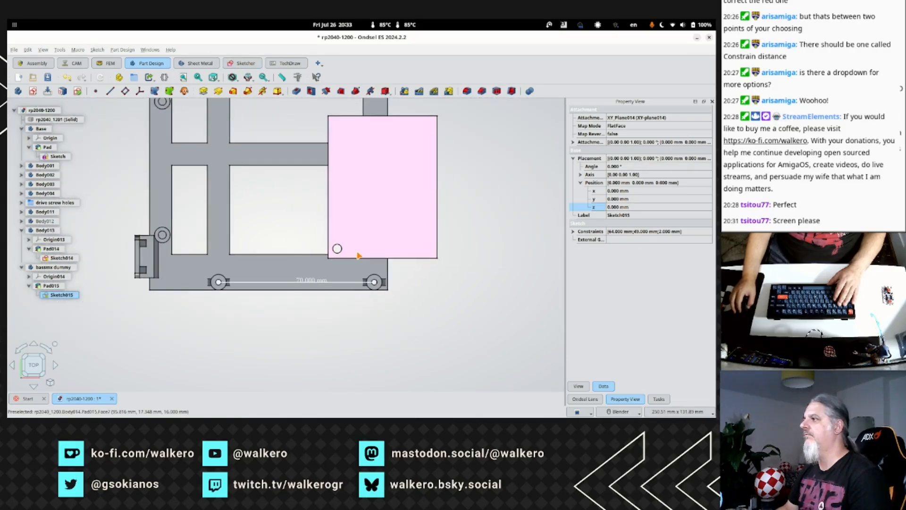
scroll(357, 256, down, 3)
scroll(357, 256, up, 8)
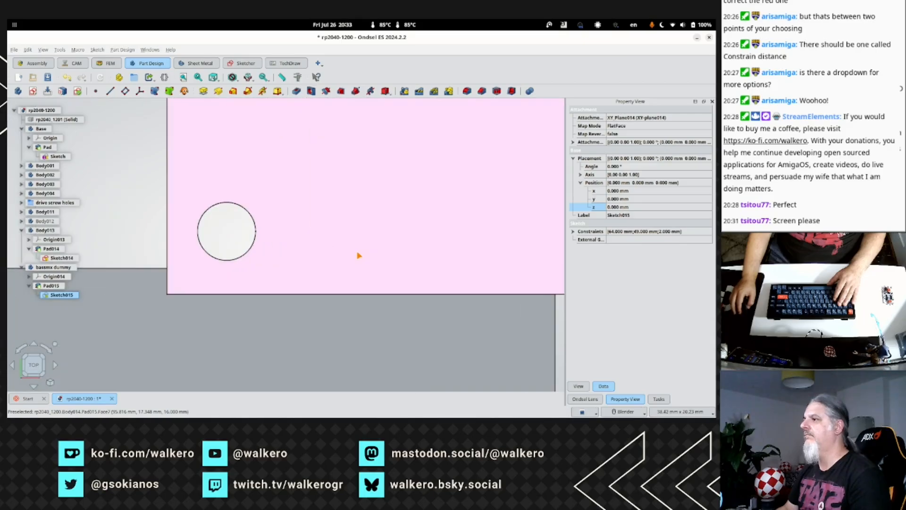
scroll(358, 255, down, 2)
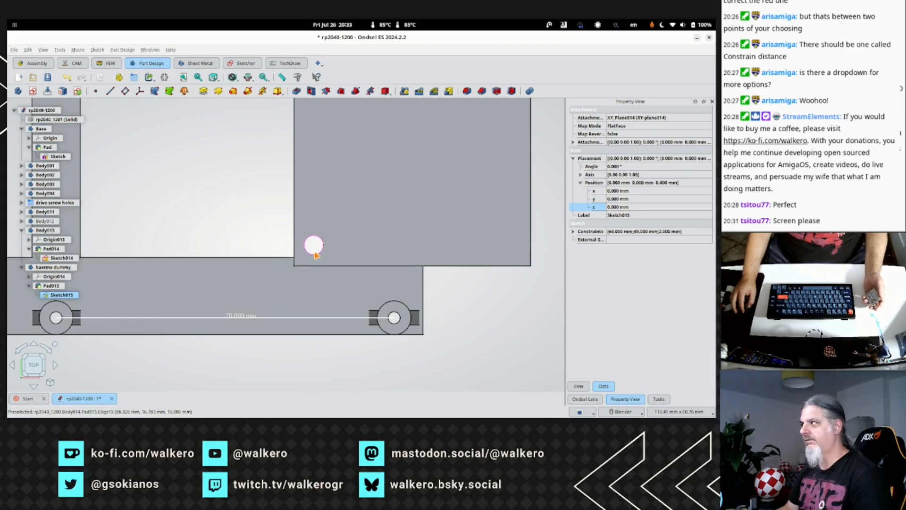
click(356, 253)
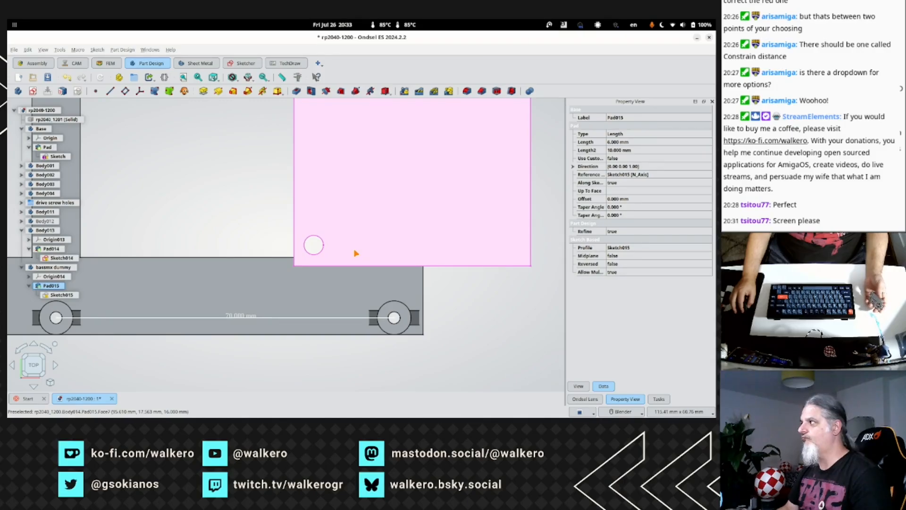
Reopen the bassmx dummy's sketch and inspect the corner circle and its radius constraint.
click(61, 295)
double_click(60, 296)
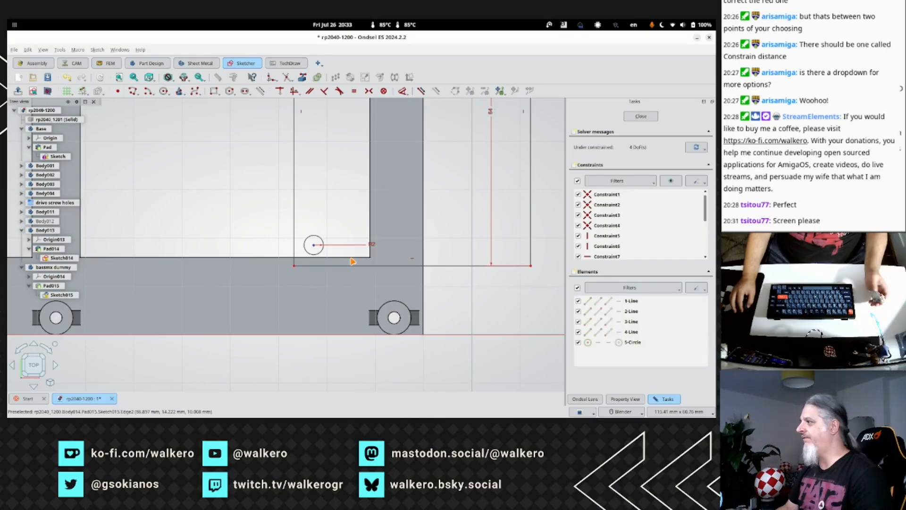
scroll(454, 274, up, 3)
scroll(455, 274, down, 3)
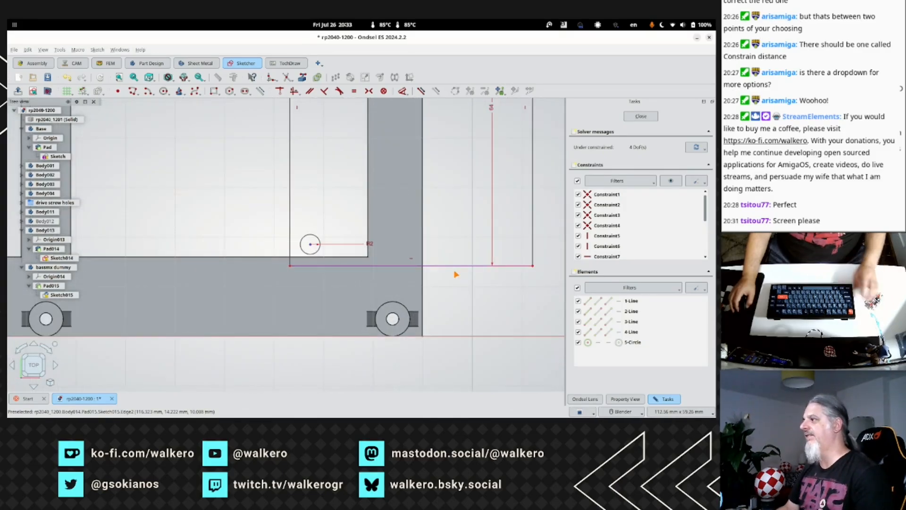
mouse_move(469, 197)
middle_down()
mouse_move(475, 251)
mouse_move(488, 234)
middle_up()
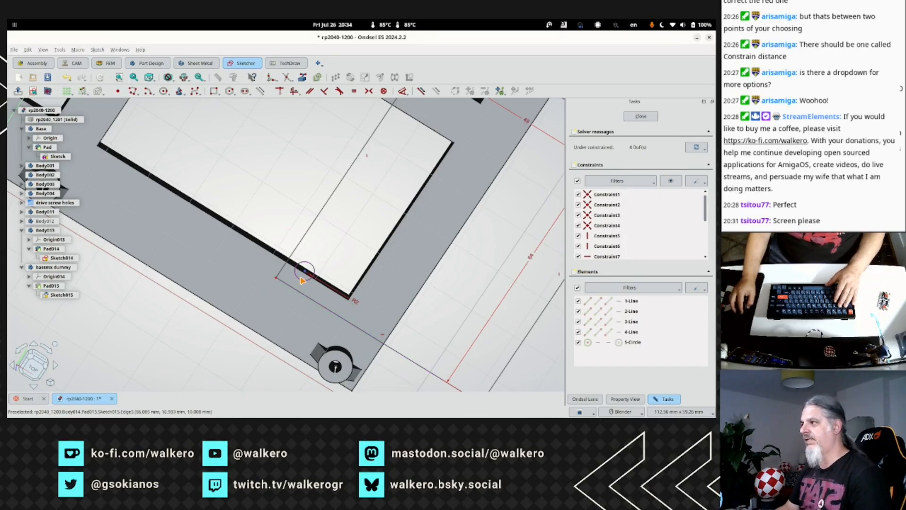
key(2)
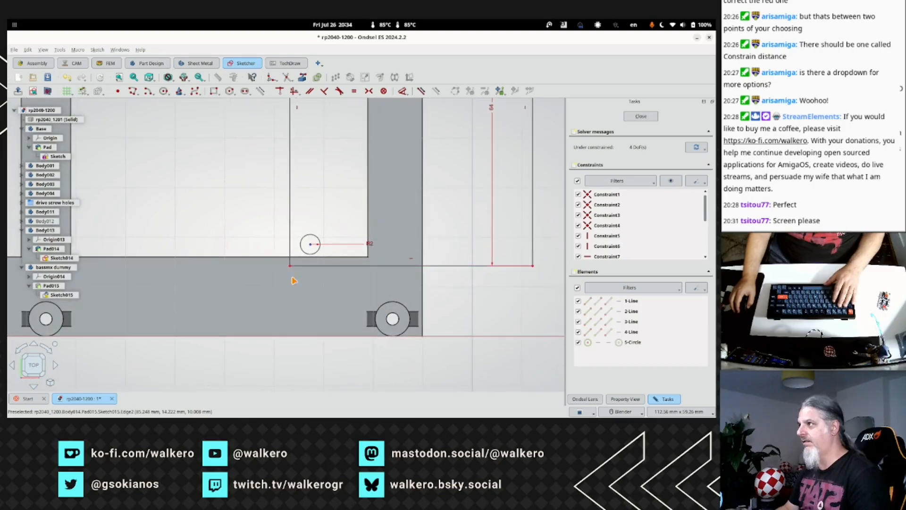
scroll(312, 259, up, 5)
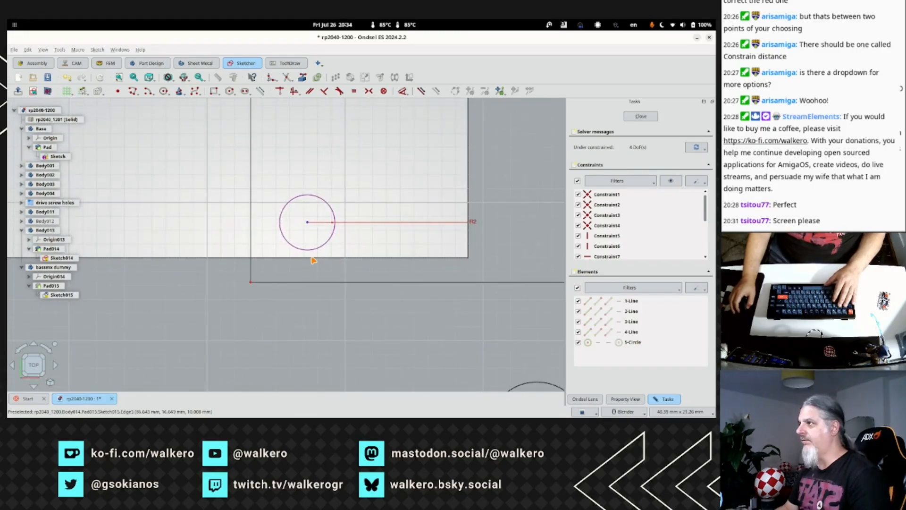
scroll(311, 257, up, 2)
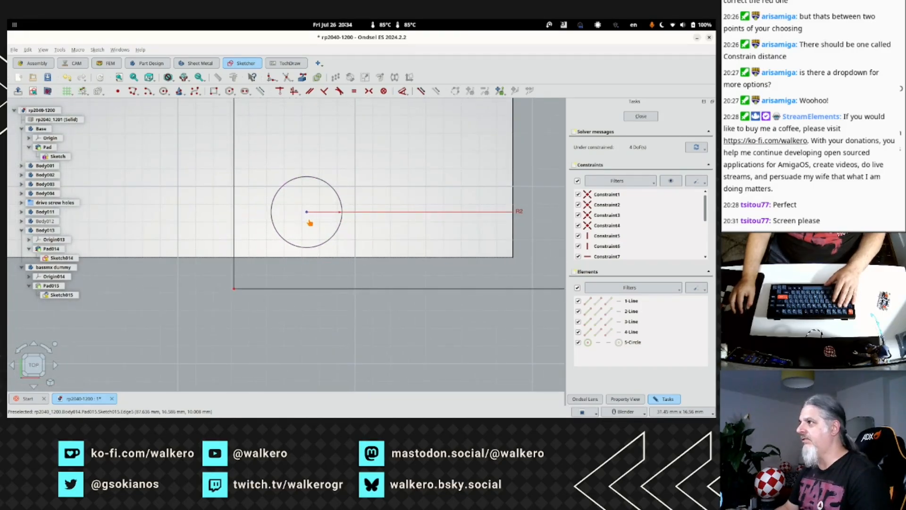
scroll(614, 236, down, 3)
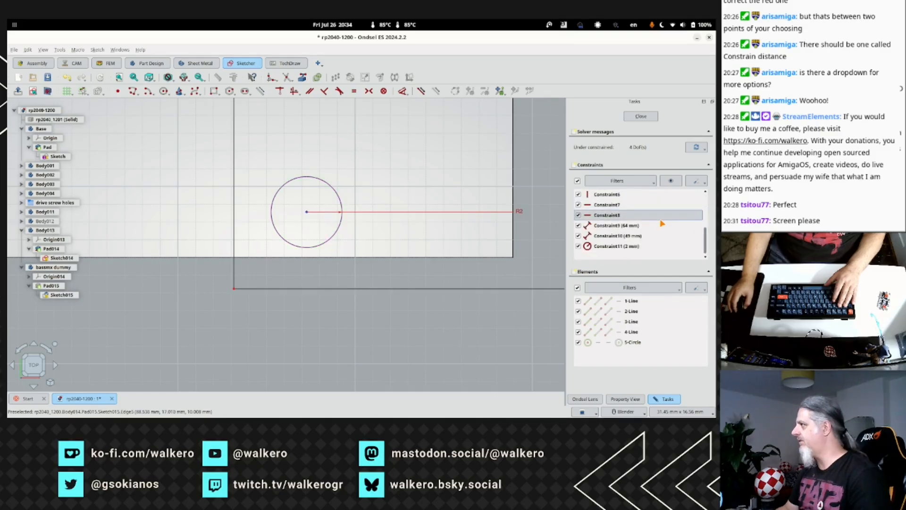
click(621, 248)
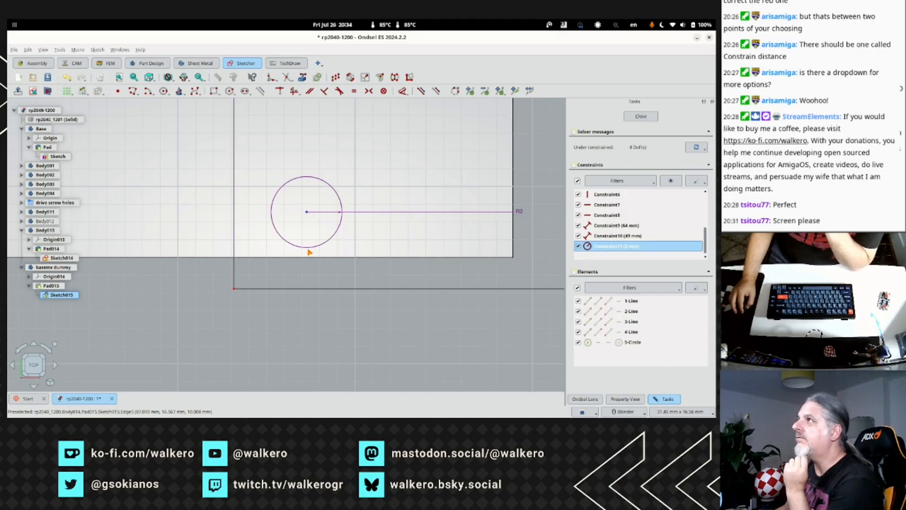
Try to apply a vertical distance constraint with only the circle's radius constraint selected.
click(97, 49)
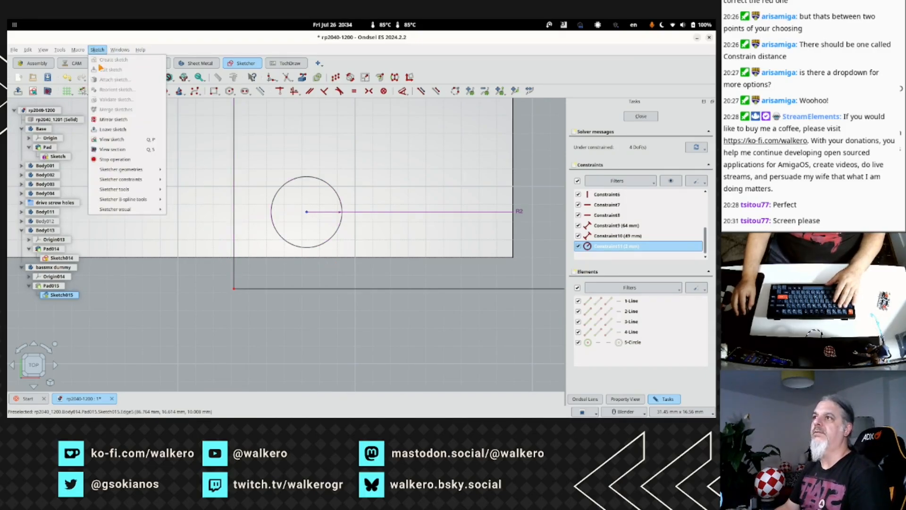
mouse_move(108, 183)
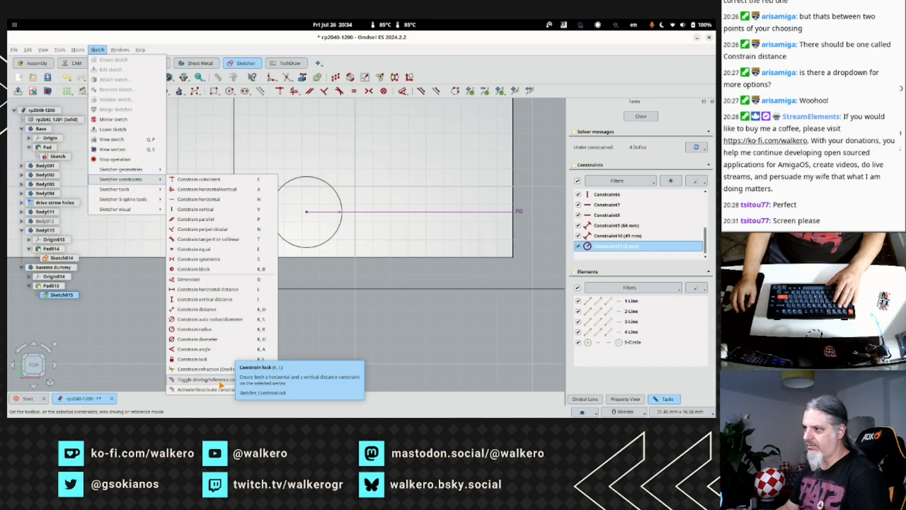
click(213, 300)
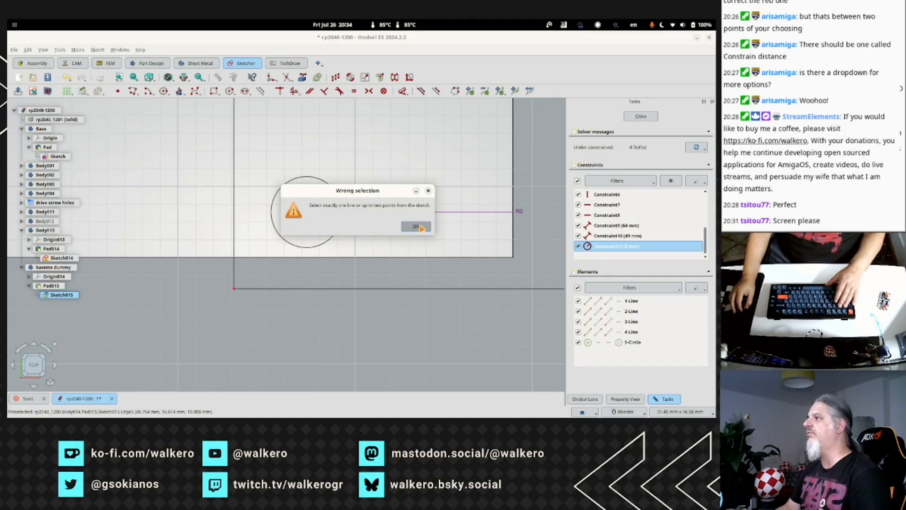
click(417, 227)
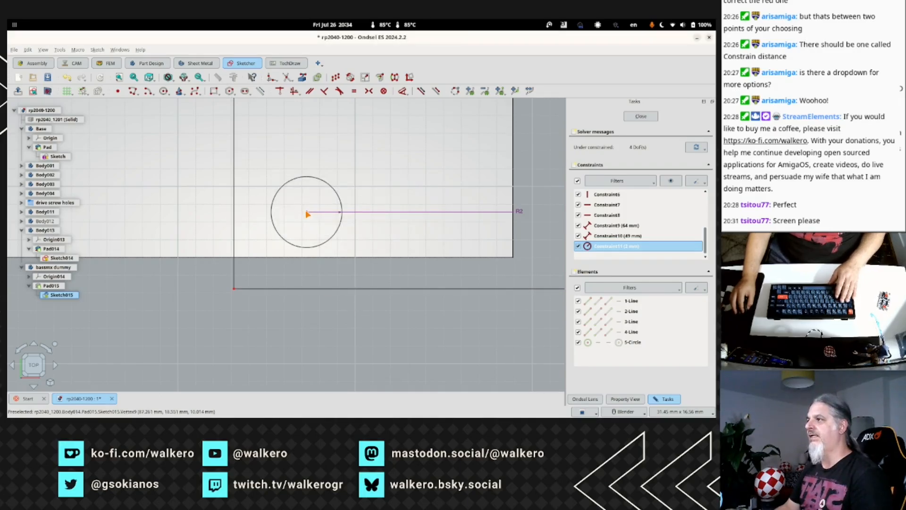
Try to apply a vertical distance constraint between the corner circle and the dummy rectangle's lower side, and clear the selection.
click(306, 289)
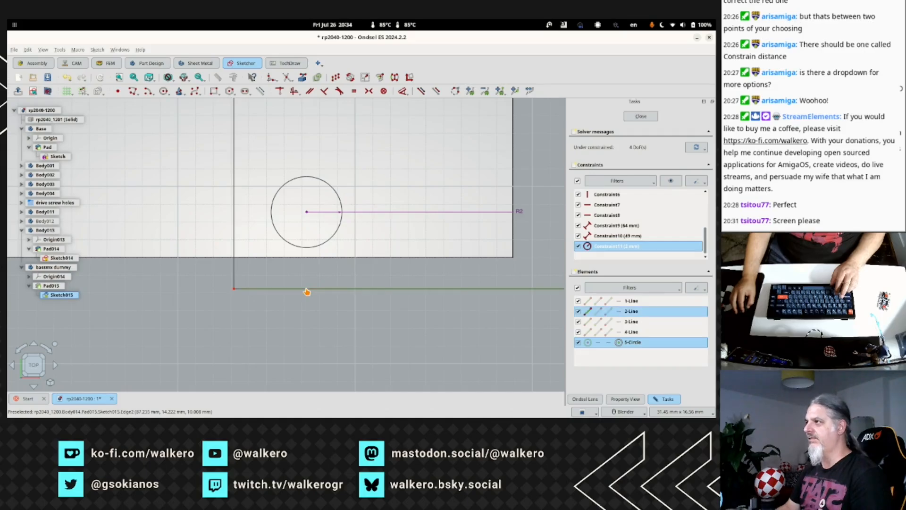
click(98, 50)
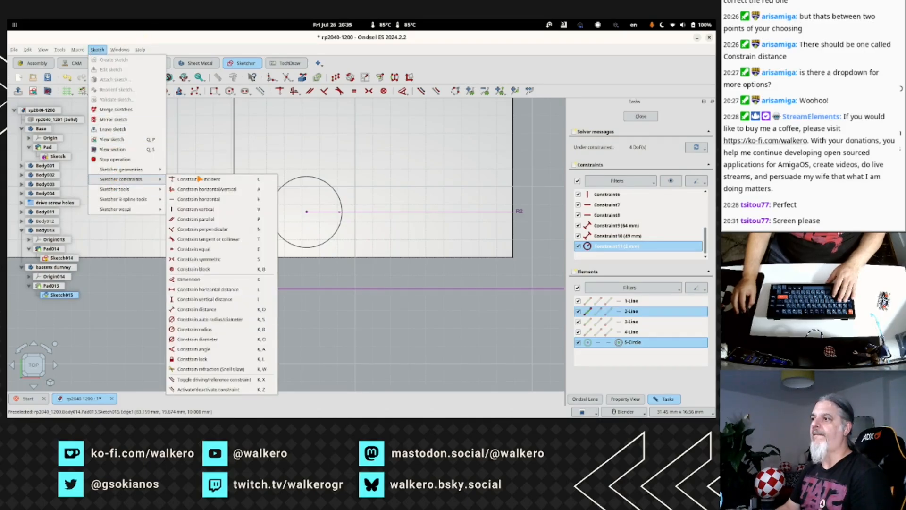
click(210, 300)
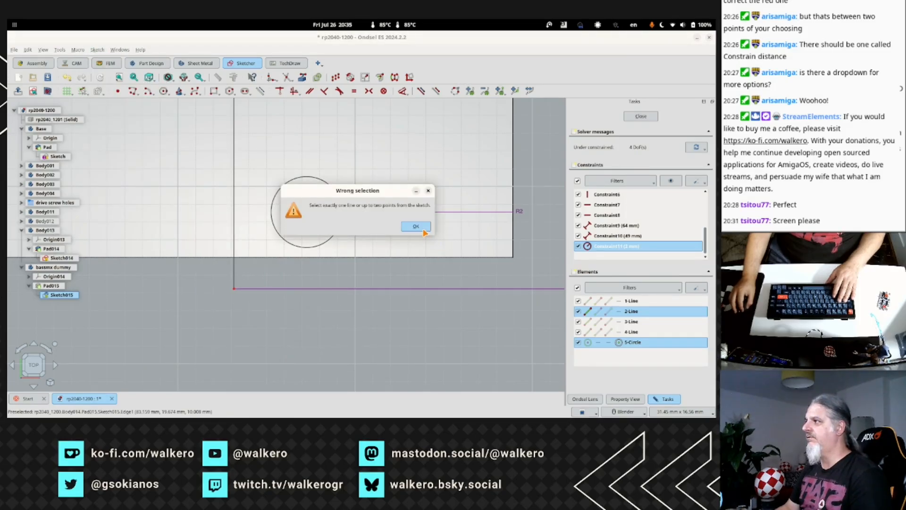
click(422, 230)
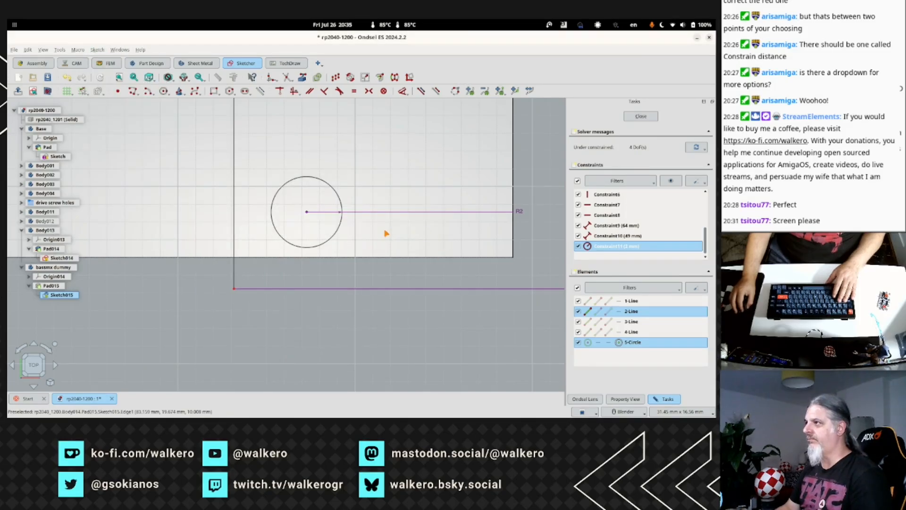
click(290, 290)
click(297, 278)
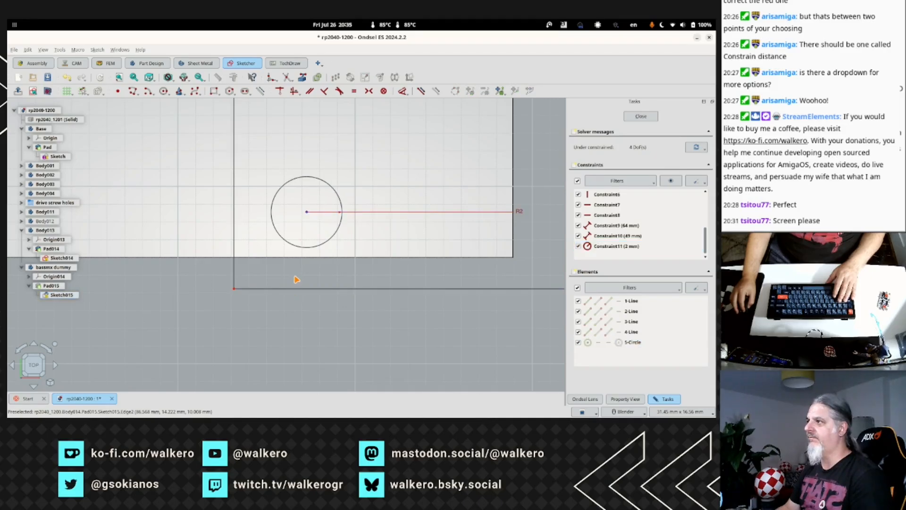
Try to apply a 1.5 mm vertical distance constraint with only the rectangle's lower side selected.
click(299, 290)
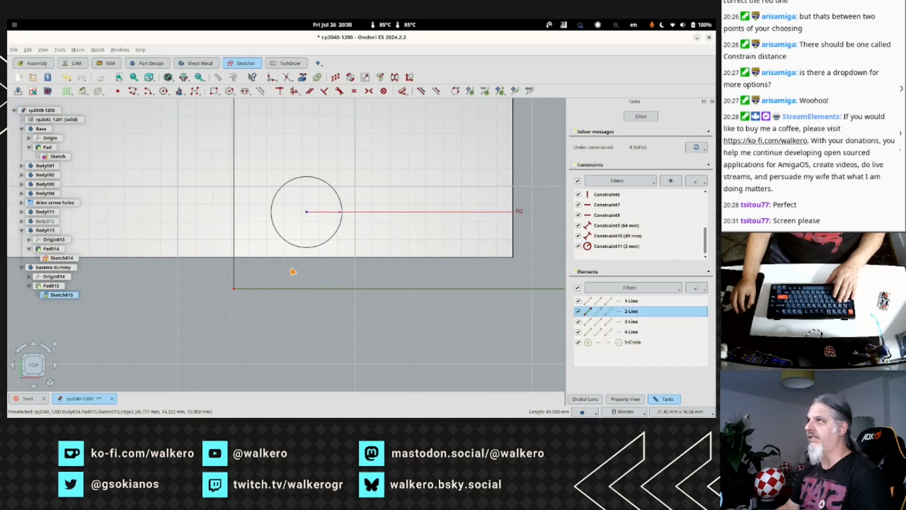
click(97, 49)
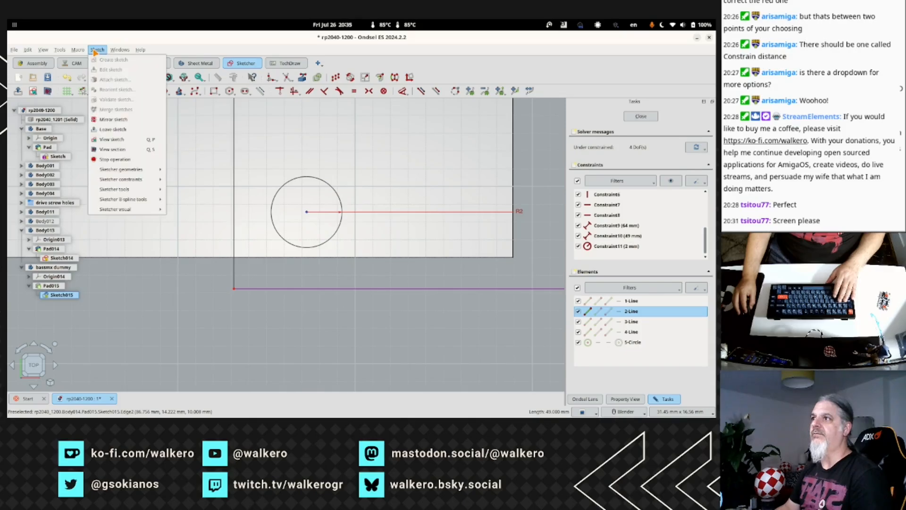
mouse_move(124, 183)
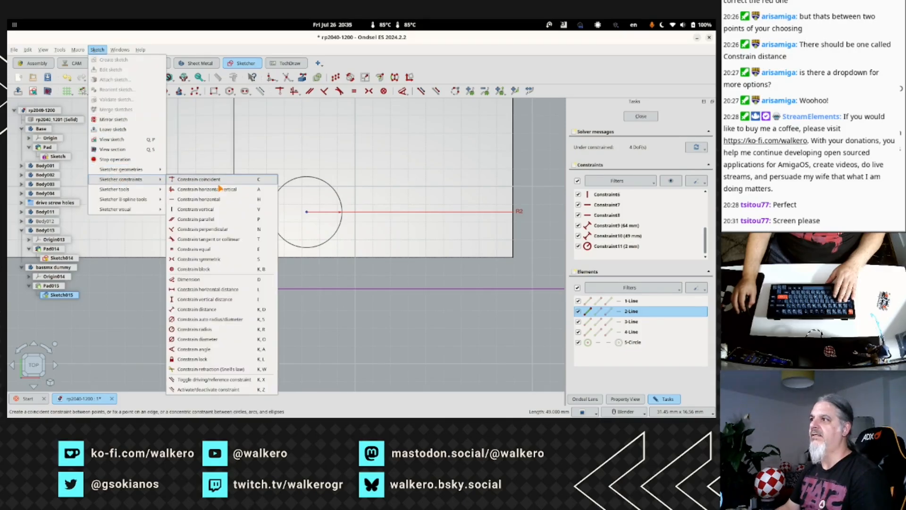
click(210, 300)
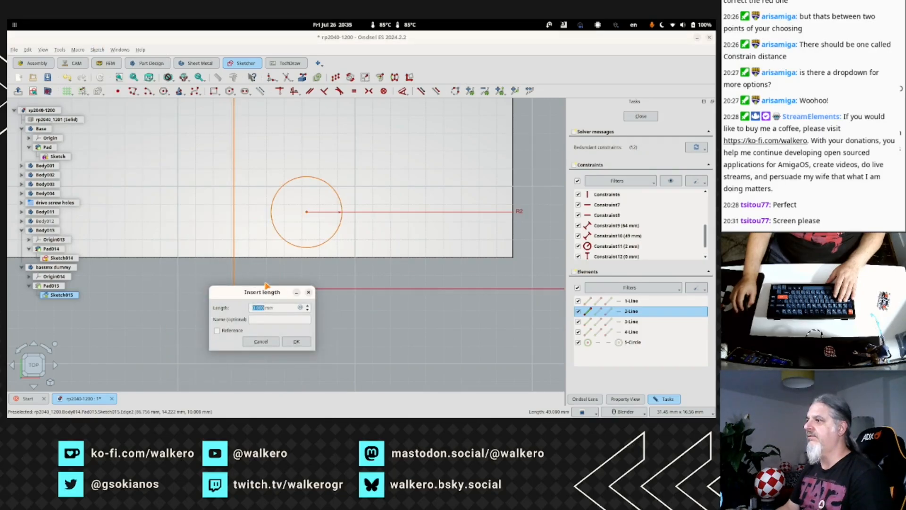
text(1.5)
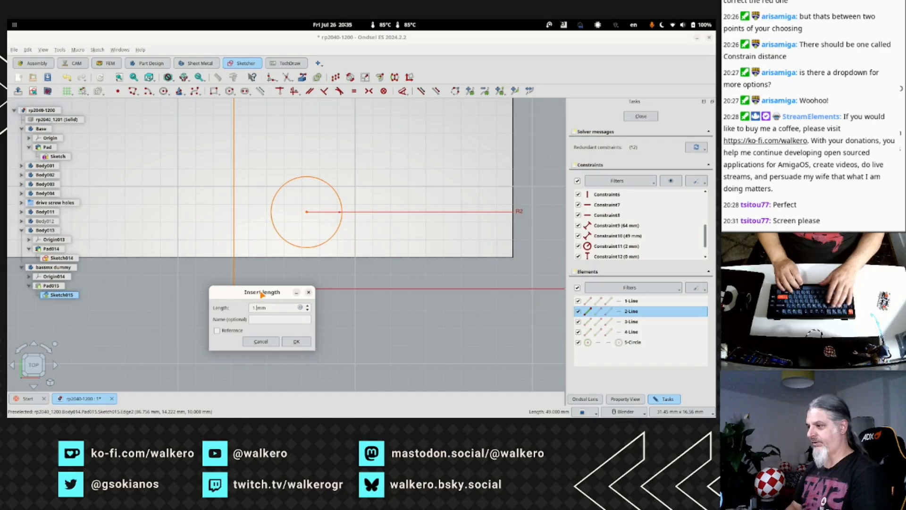
key(Return)
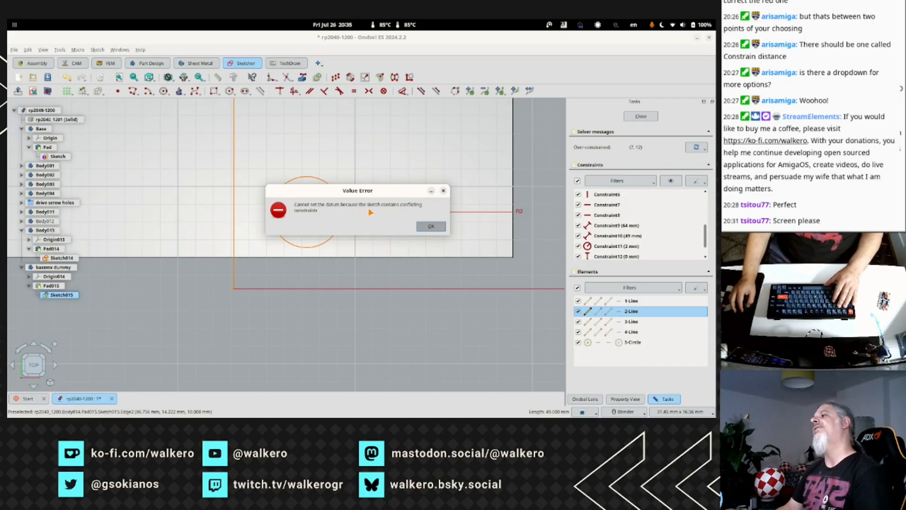
click(431, 226)
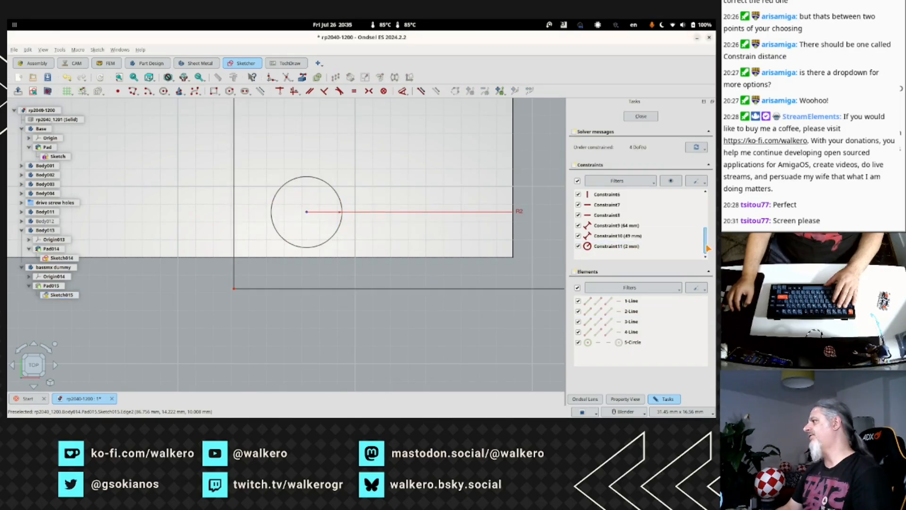
Review the sketch's constraint list and move the corner circle slightly farther inward from the rectangle's lower-left corner.
drag(707, 248, 702, 188)
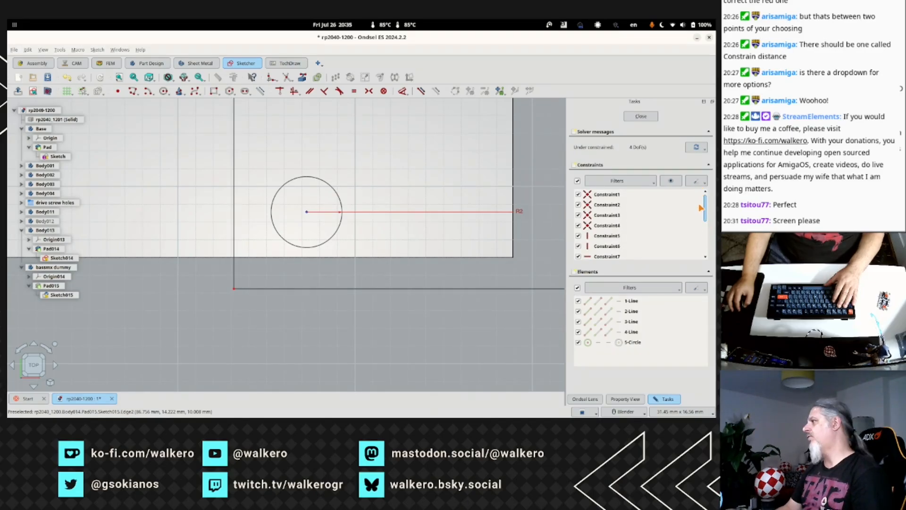
scroll(701, 208, down, 3)
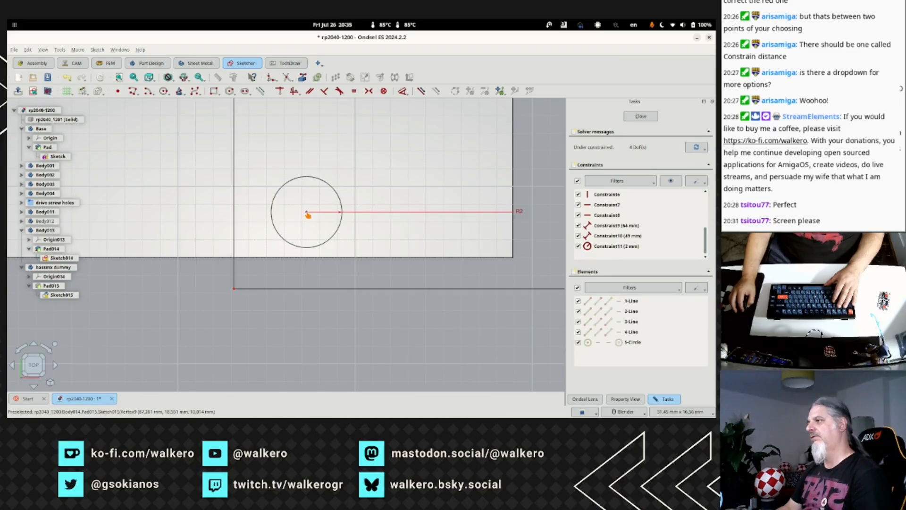
mouse_move(307, 214)
mouse_down()
mouse_move(338, 192)
mouse_move(265, 260)
mouse_move(319, 206)
mouse_up()
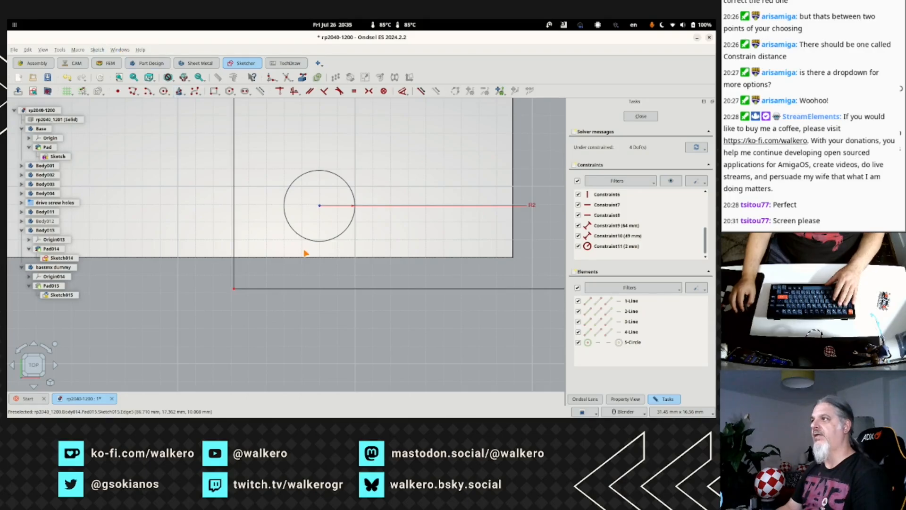
Try to apply a 5 mm vertical distance constraint to the rectangle's lower side alone.
click(313, 291)
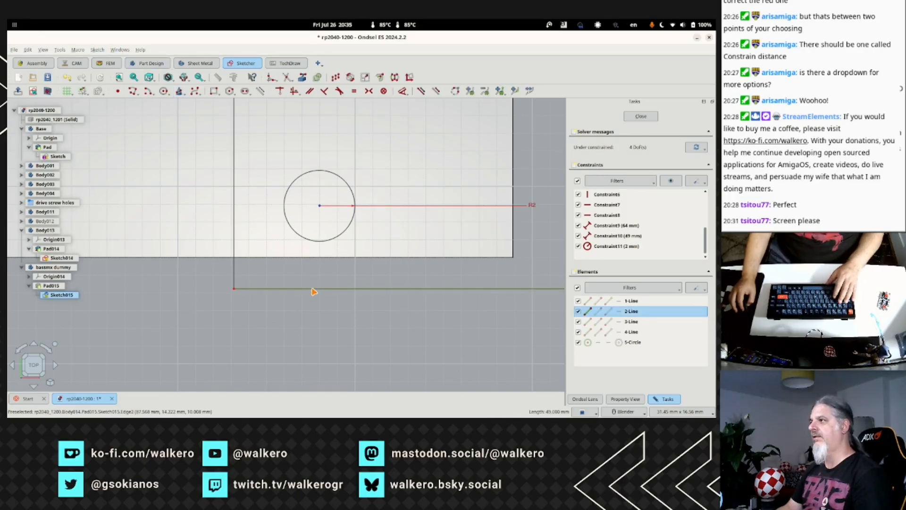
click(94, 51)
click(94, 51)
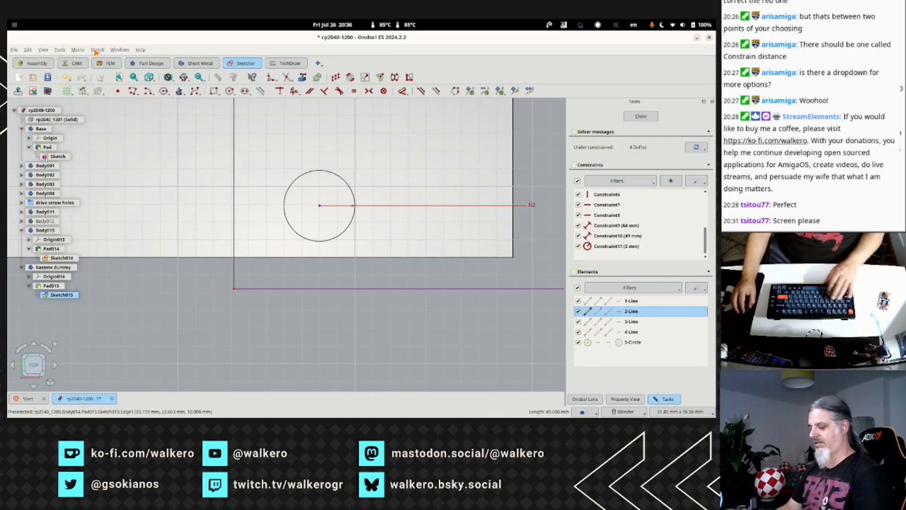
key(i)
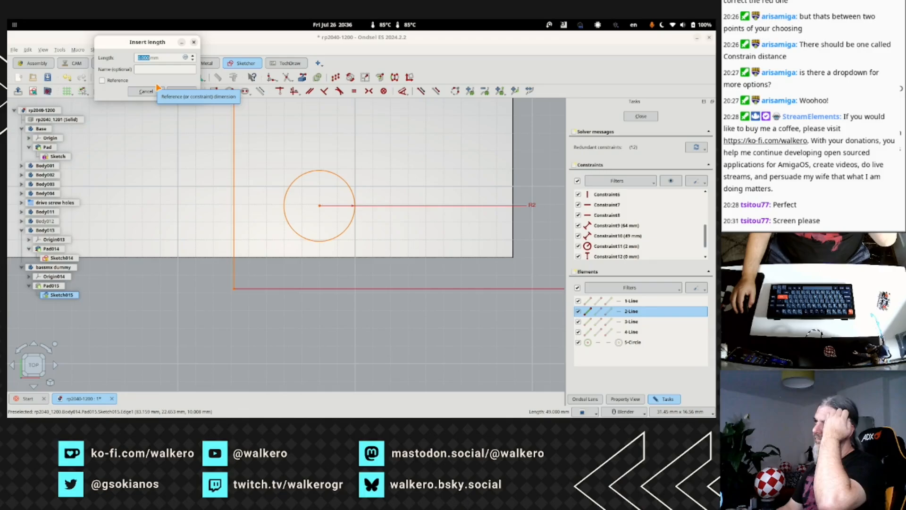
text(5)
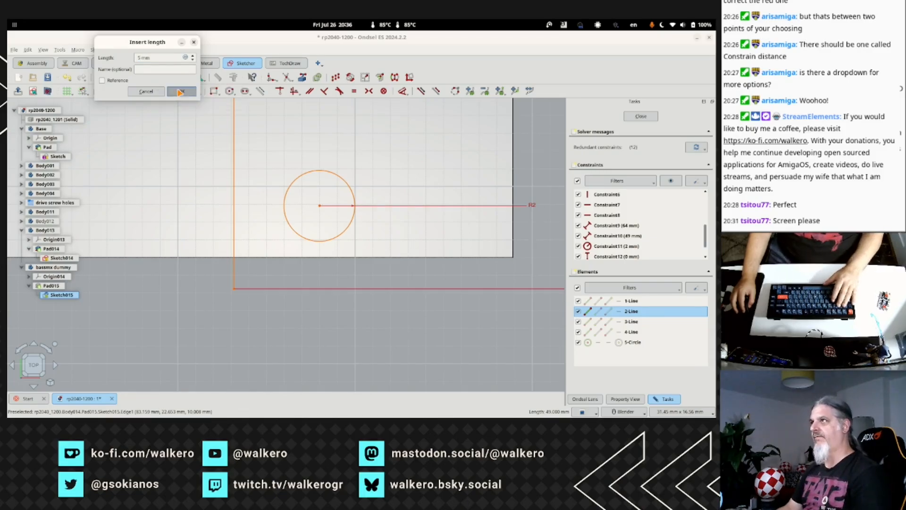
click(180, 92)
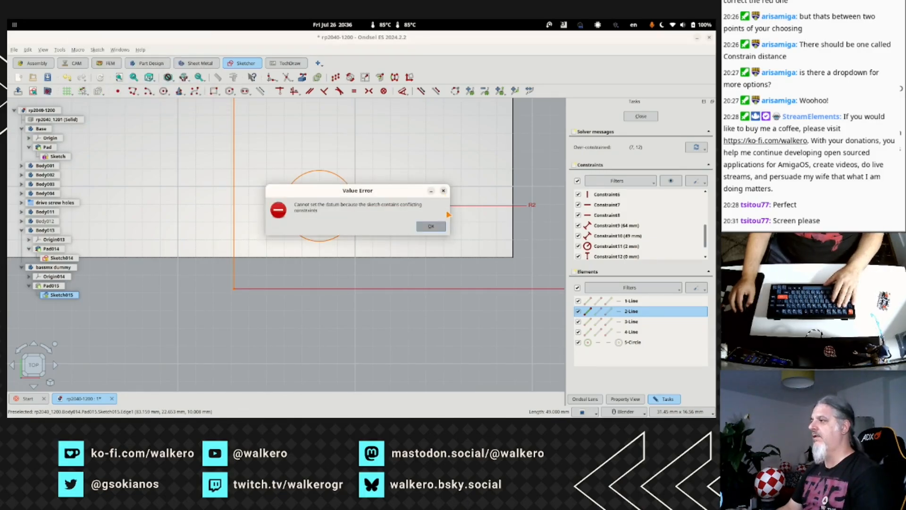
click(431, 226)
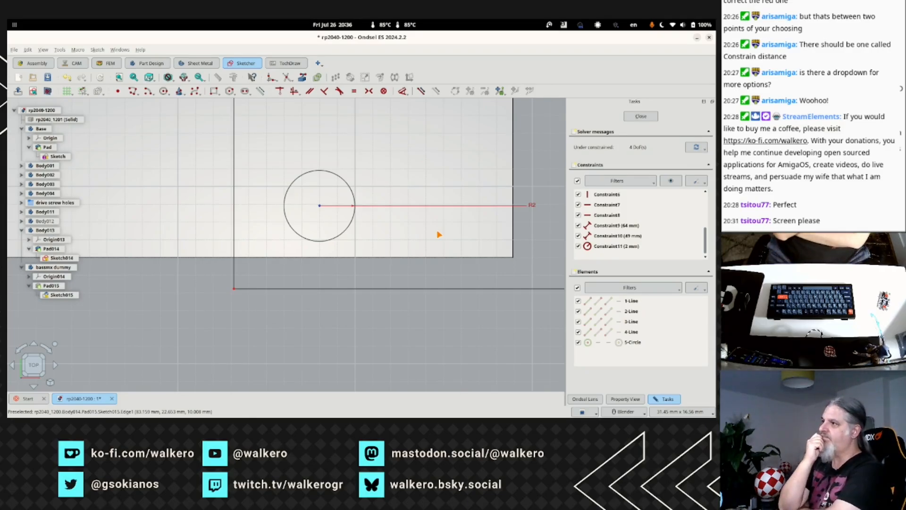
Try to constrain the distance between the rectangle's lower-left corner point and the corner circle's centre.
click(234, 288)
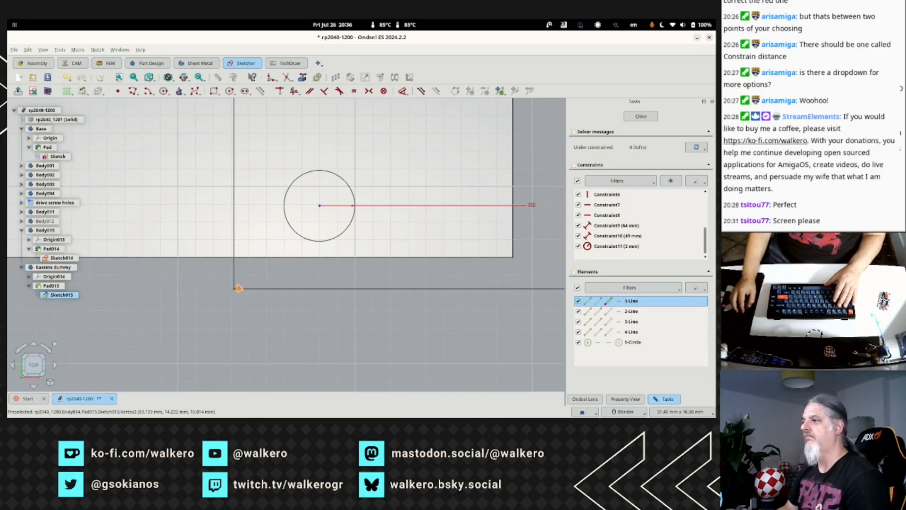
click(320, 208)
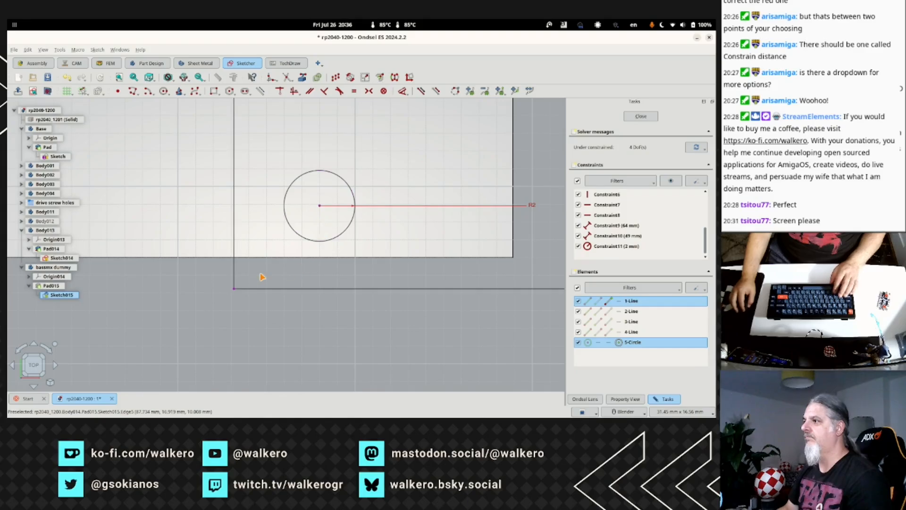
click(320, 208)
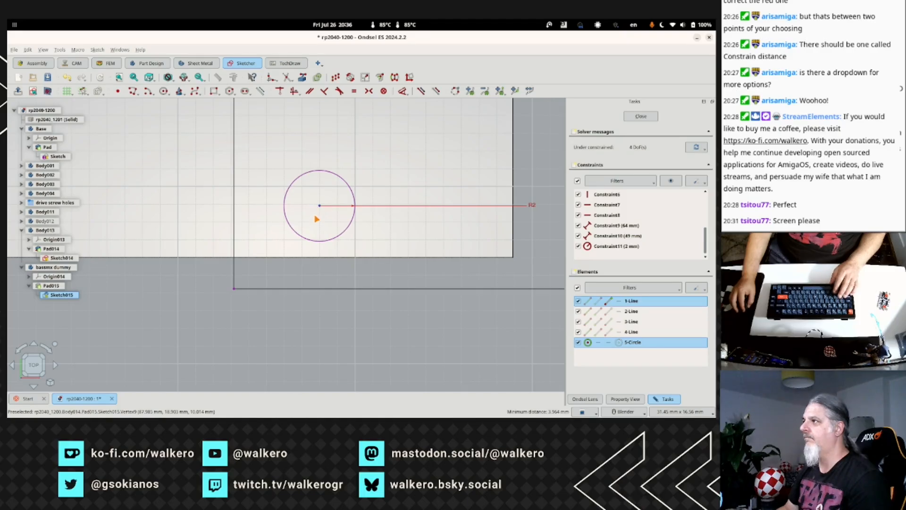
click(233, 290)
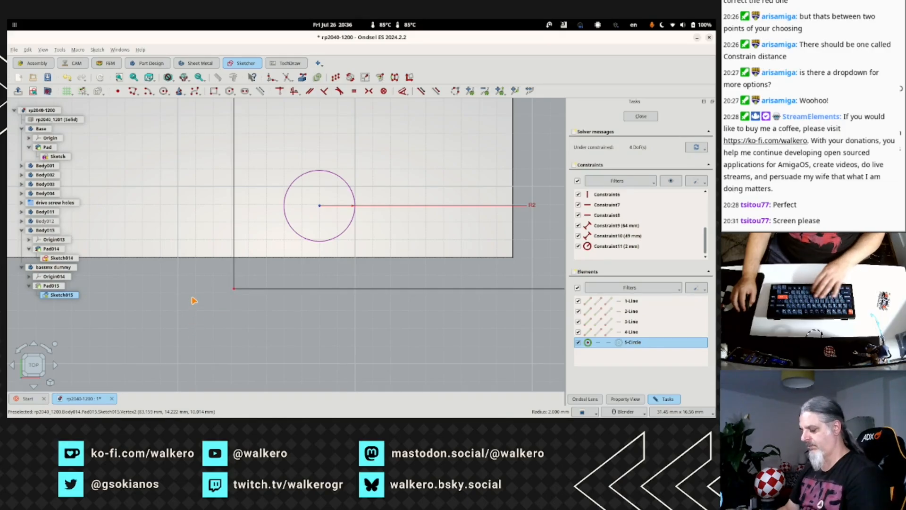
key(k)
key(d)
click(414, 227)
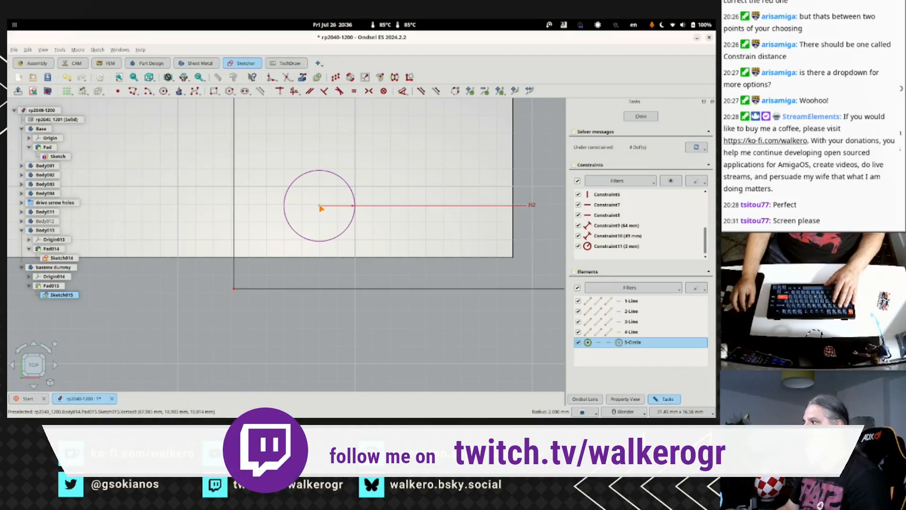
key(k)
key(d)
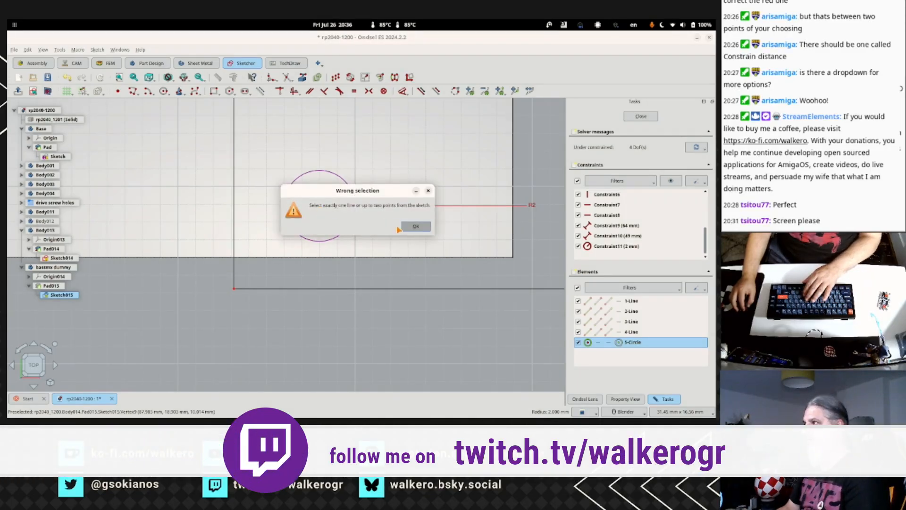
click(415, 226)
Retry the distance constraint from the rectangle's lower-left corner with the circle still selected, and clear the selection.
click(234, 289)
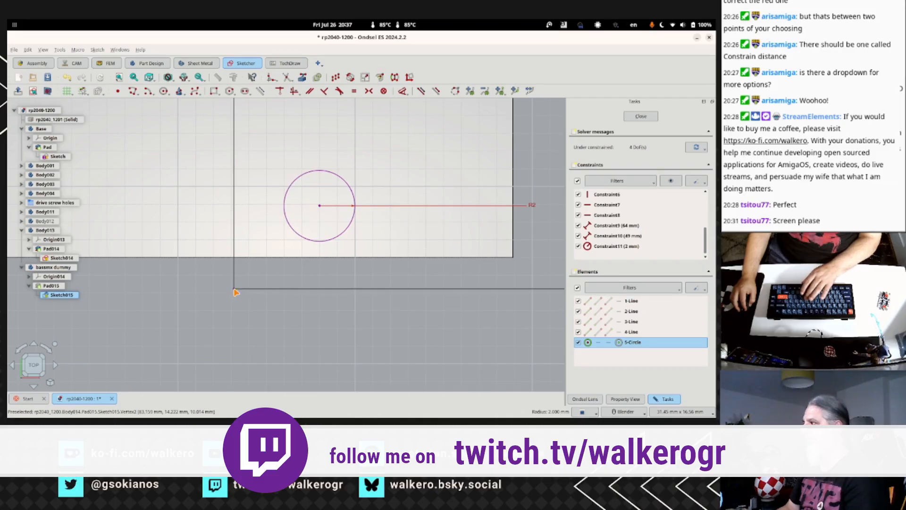
key(k)
key(d)
click(417, 227)
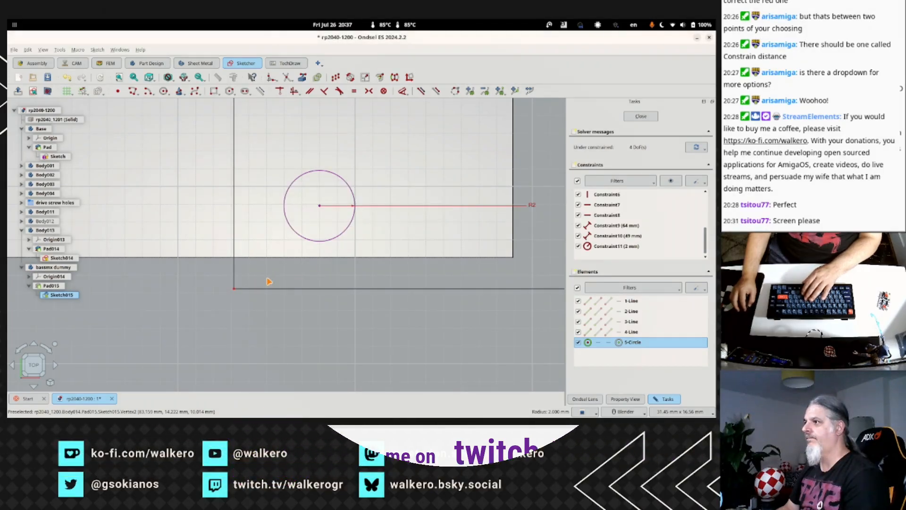
click(233, 289)
key(Escape)
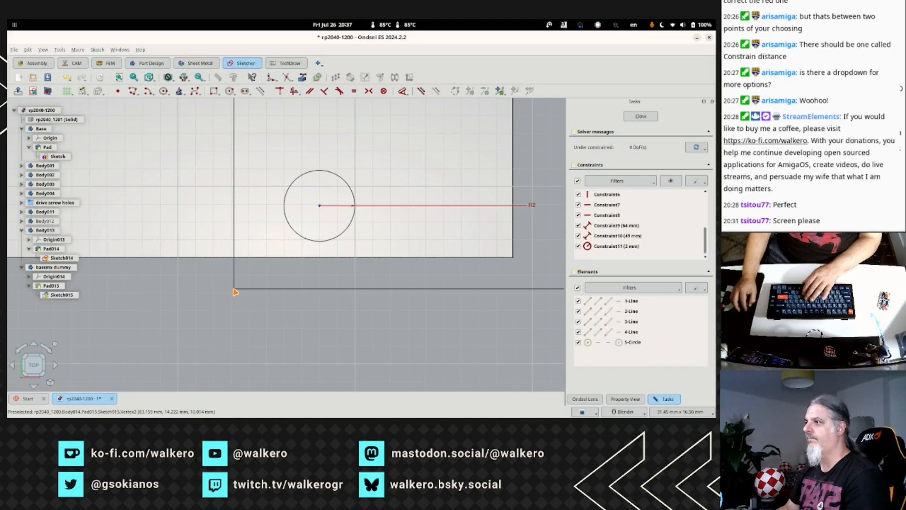
Constrain the vertical distance between the rectangle's lower-left corner and the circle's centre to 1.5 mm.
key(i)
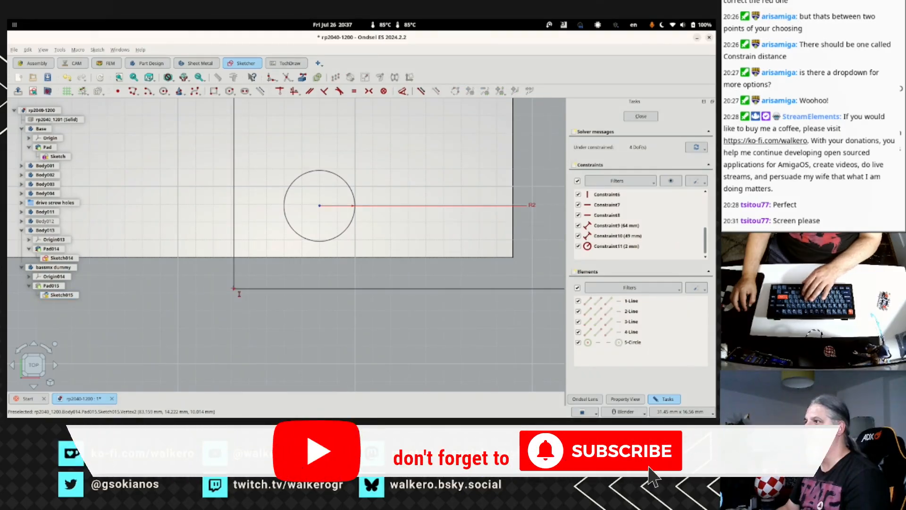
click(320, 205)
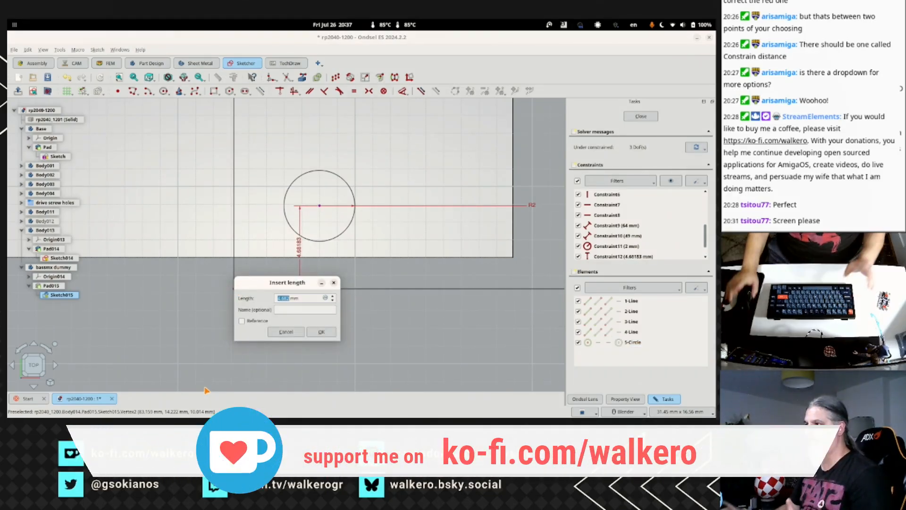
text(1.5)
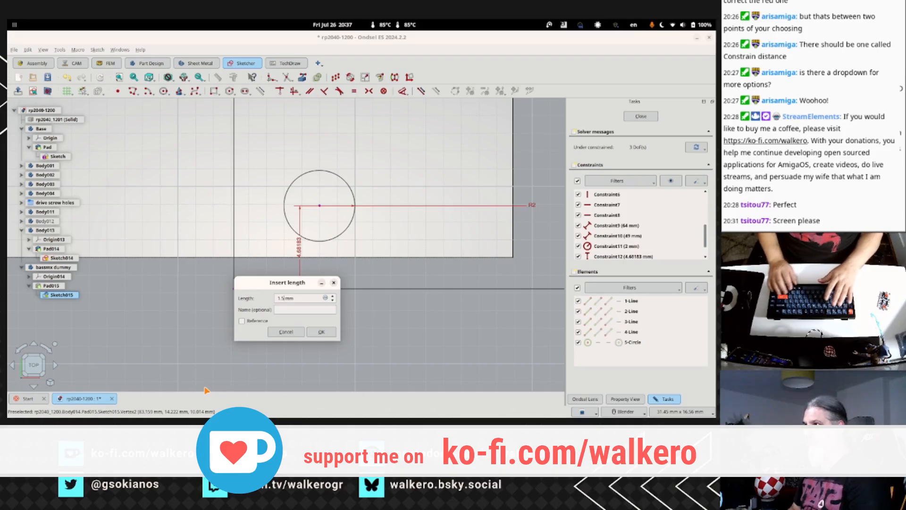
key(Return)
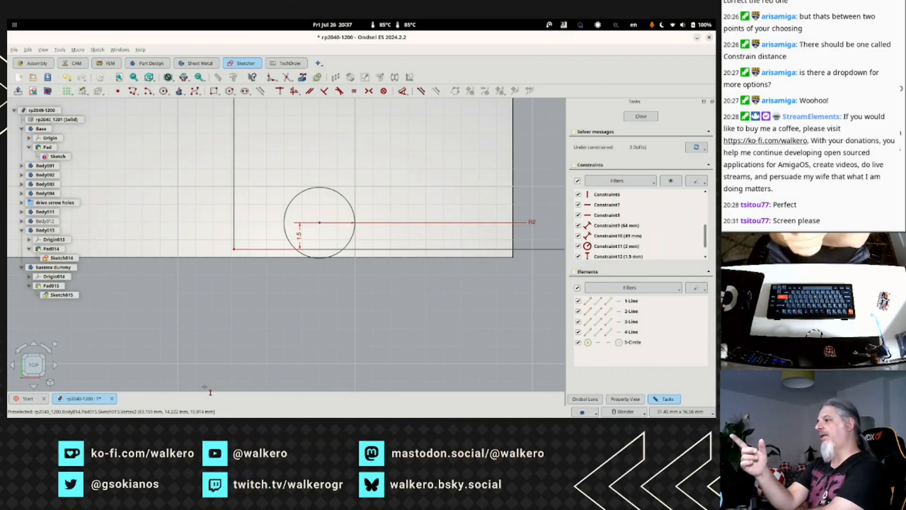
Undo the 1.5 mm vertical distance constraint between the rectangle's lower-left corner and the corner circle's centre.
double_click(605, 246)
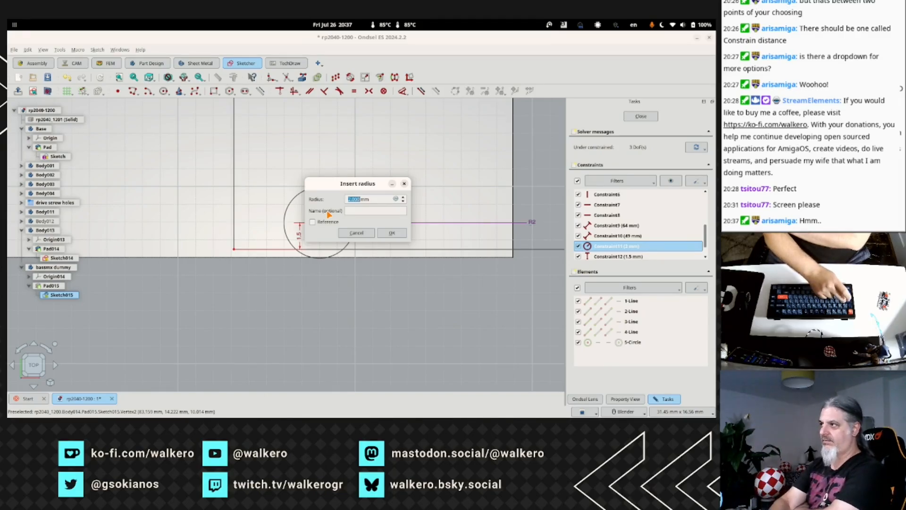
click(356, 232)
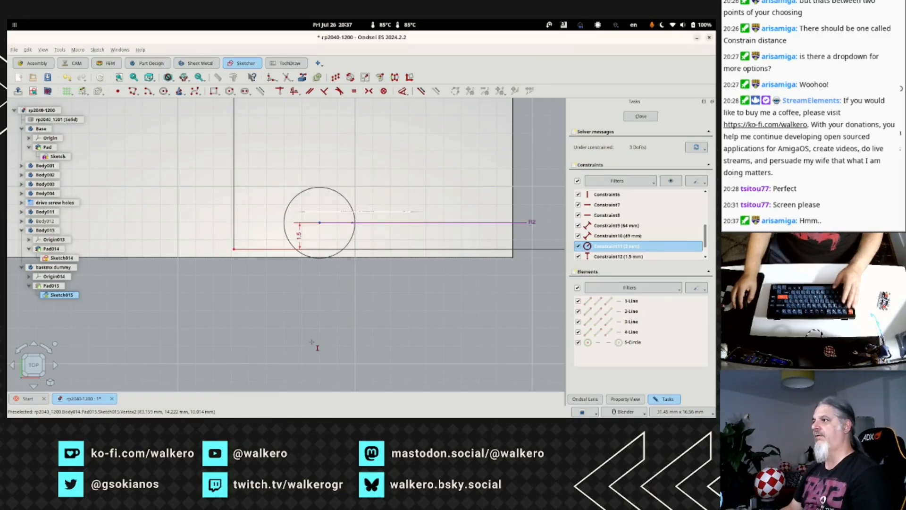
key(ctrl+z)
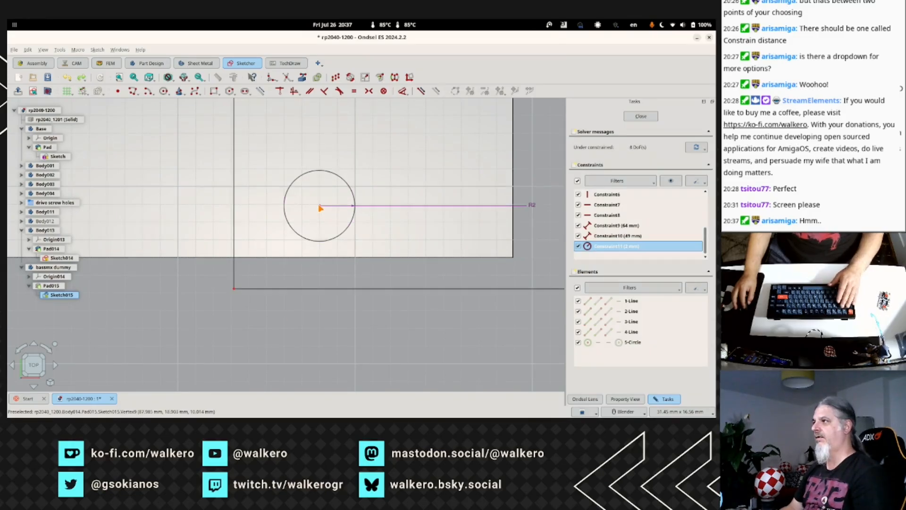
key(Escape)
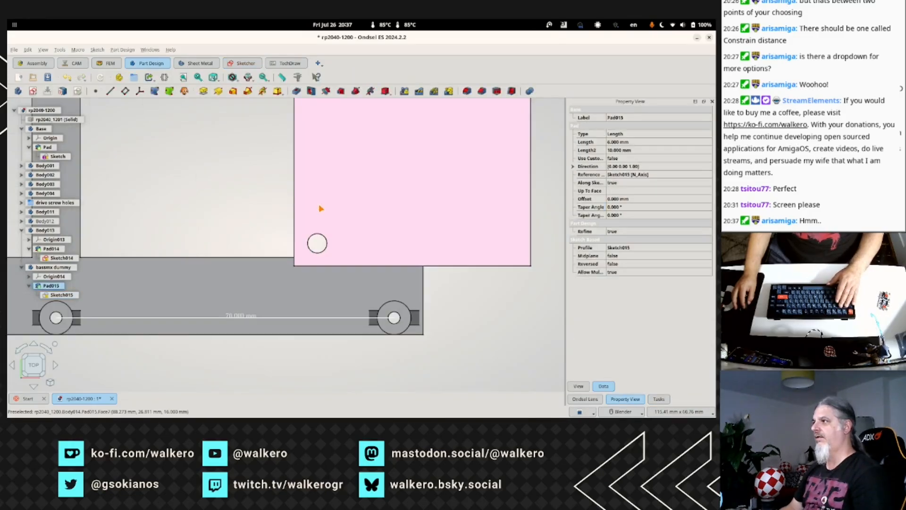
Reopen the bassmx dummy's sketch and set the corner circle's radius to 1 mm.
double_click(65, 295)
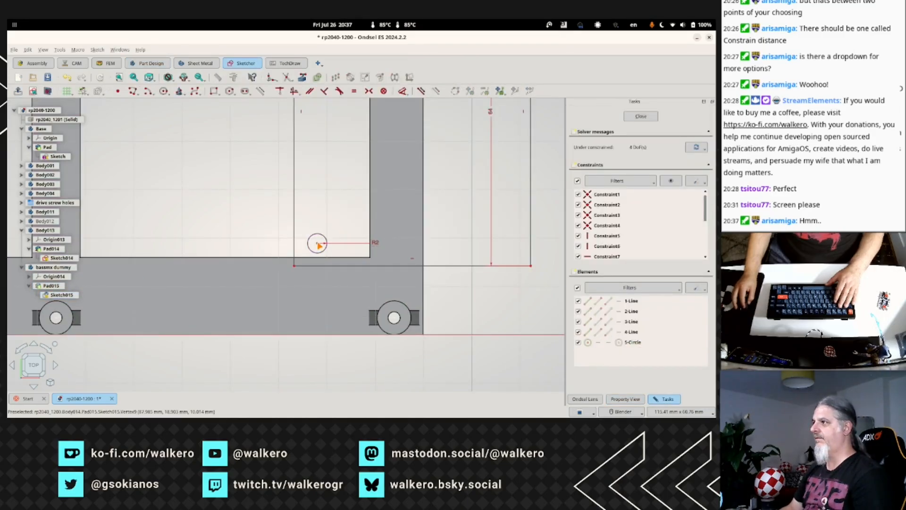
scroll(319, 245, up, 5)
scroll(319, 246, up, 4)
scroll(316, 245, down, 3)
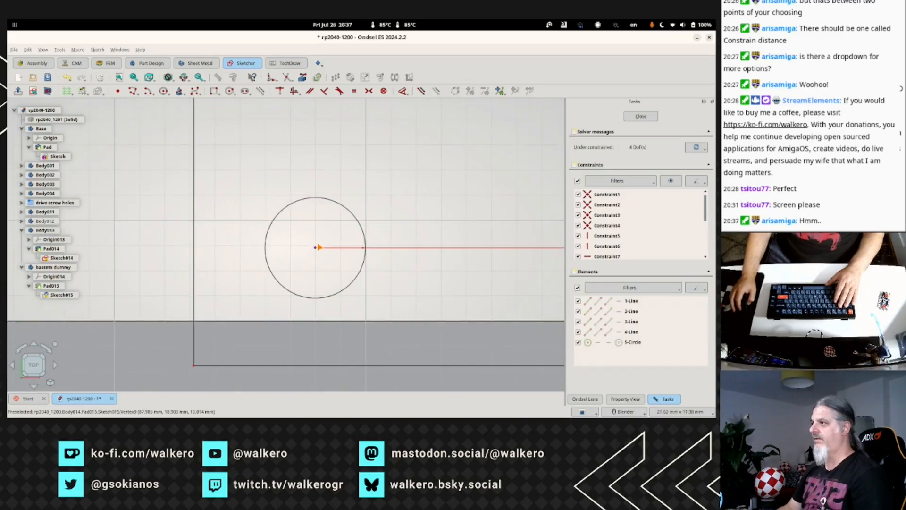
scroll(315, 247, up, 1)
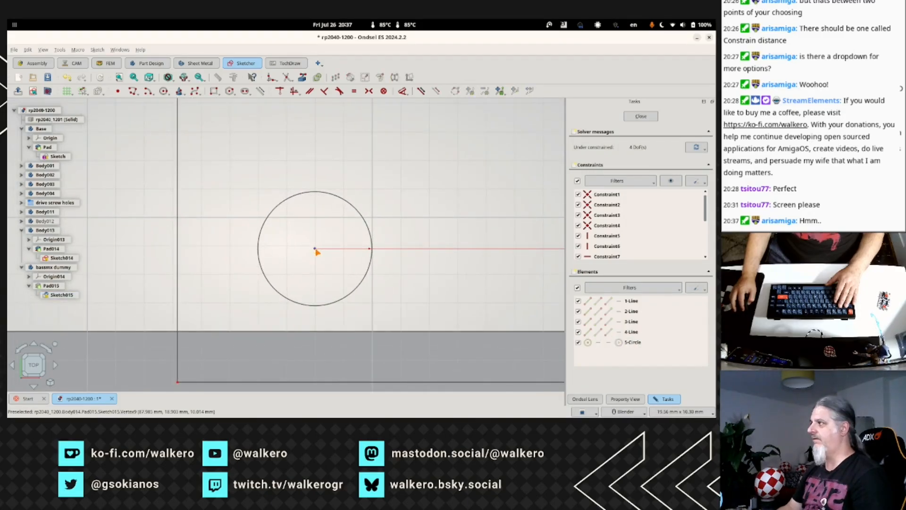
scroll(663, 240, down, 2)
double_click(613, 250)
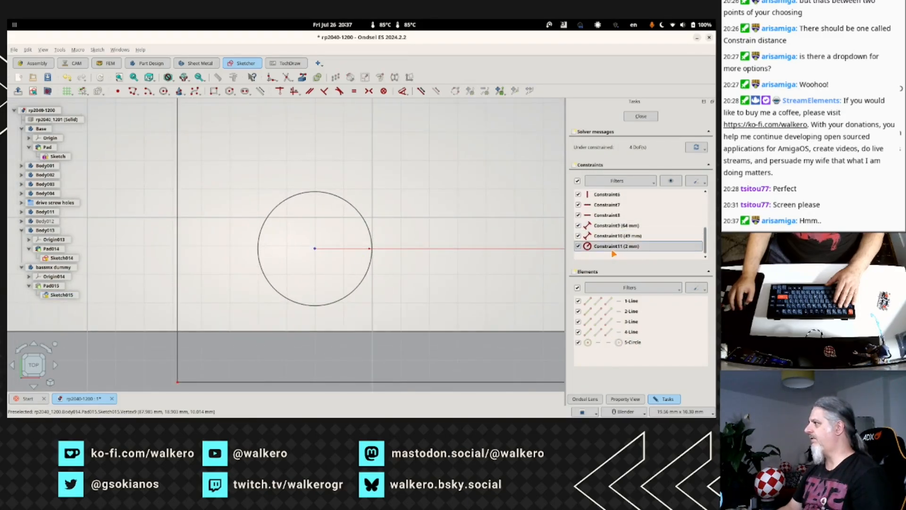
text(1)
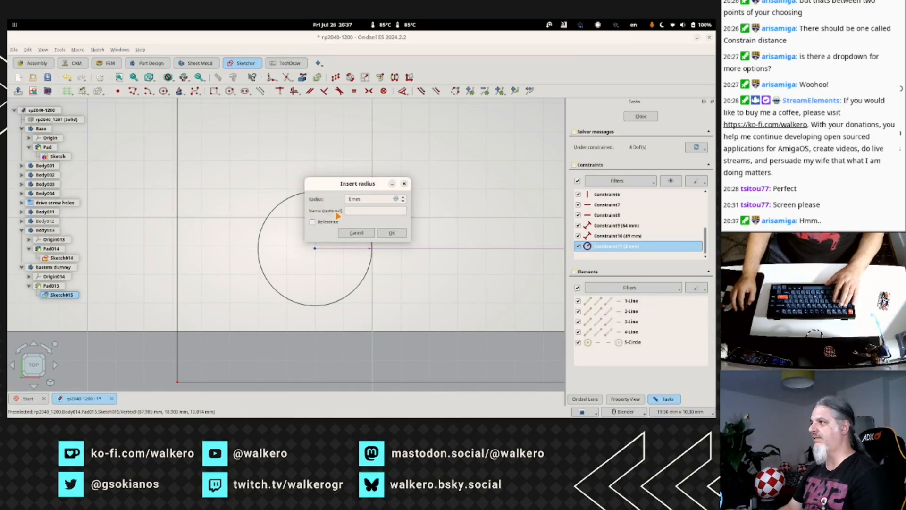
click(391, 233)
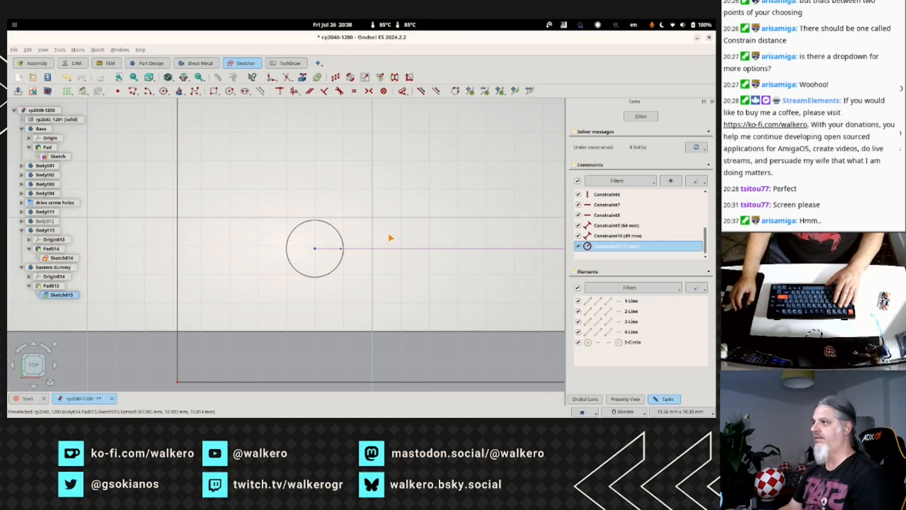
Try to apply a vertical distance constraint with only the corner circle's centre selected.
scroll(247, 326, down, 2)
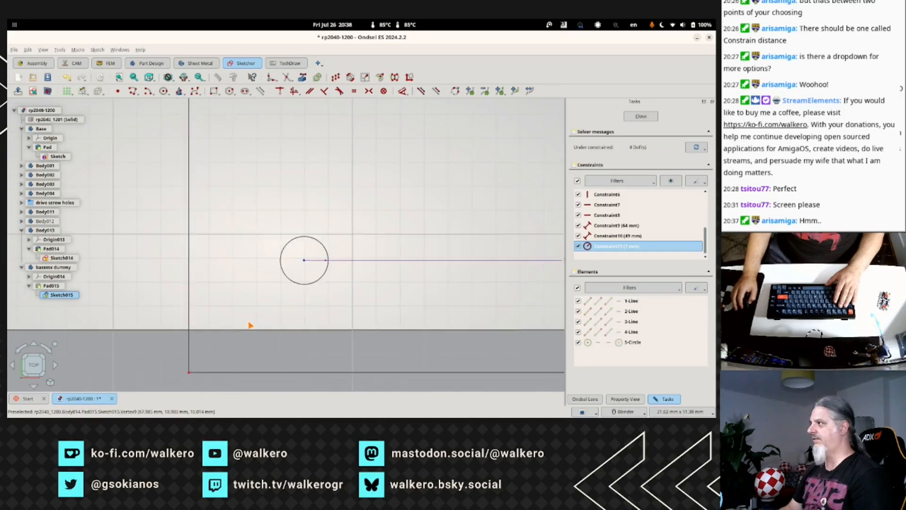
scroll(247, 326, up, 1)
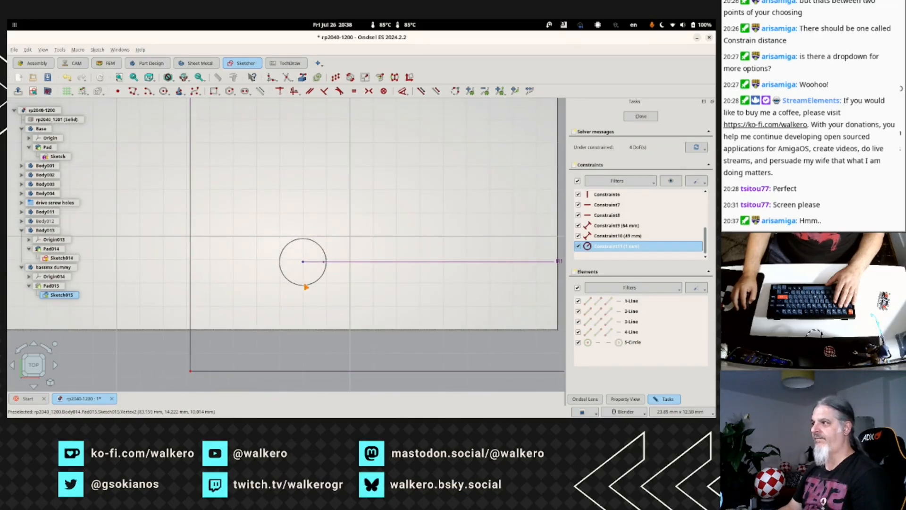
click(303, 262)
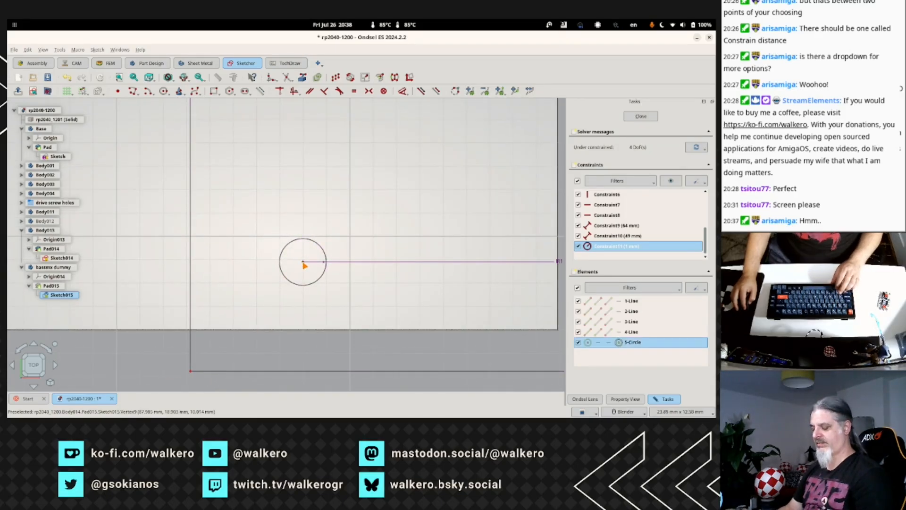
key(k)
key(d)
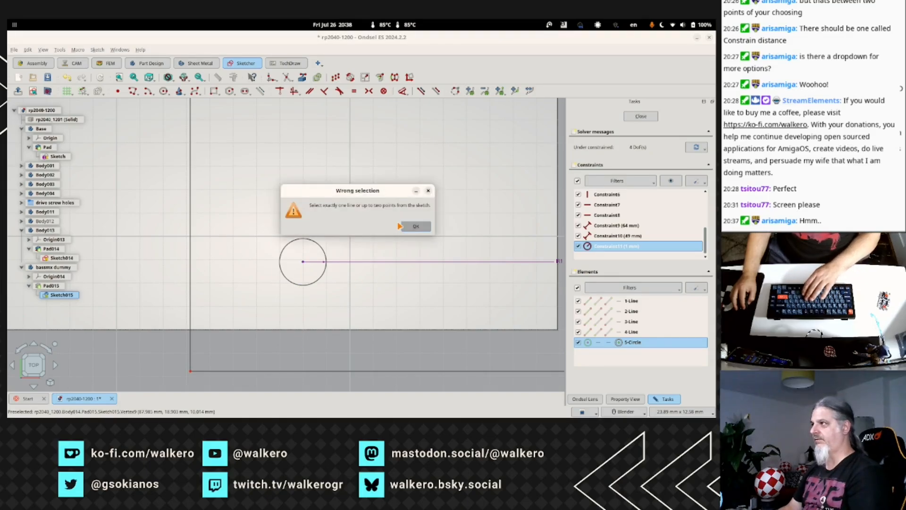
click(415, 226)
Try to constrain the vertical distance between the circle's centre and the rectangle's lower side, and clear the selection.
click(308, 371)
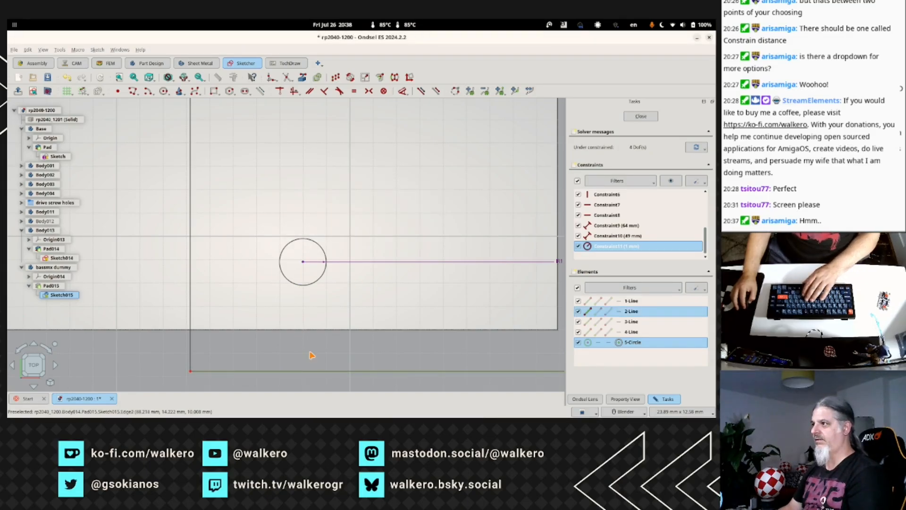
key(k)
key(d)
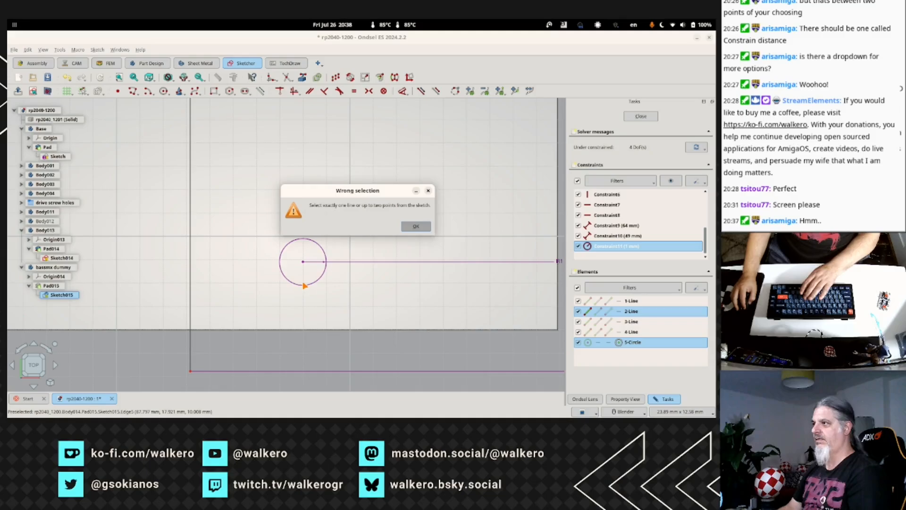
click(415, 227)
click(306, 274)
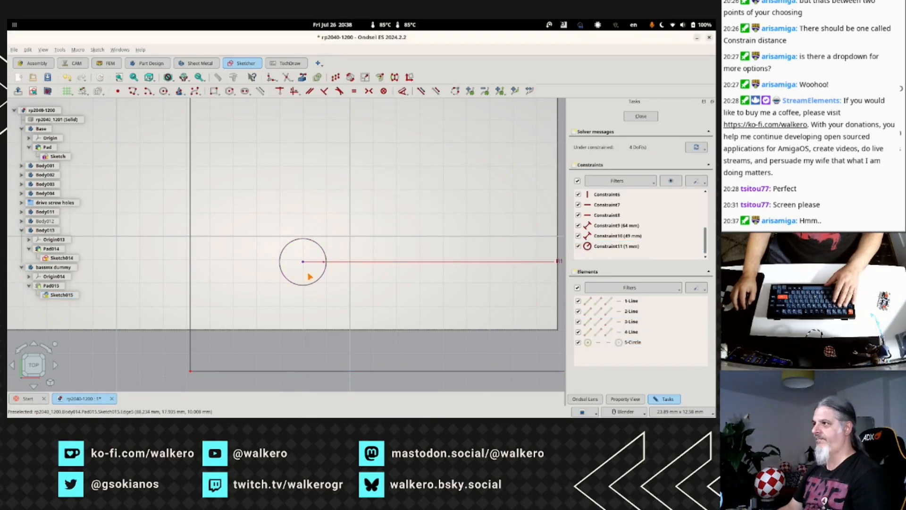
Try to apply a 1.5 mm vertical distance constraint with only the rectangle's lower side selected.
click(292, 372)
key(k)
key(d)
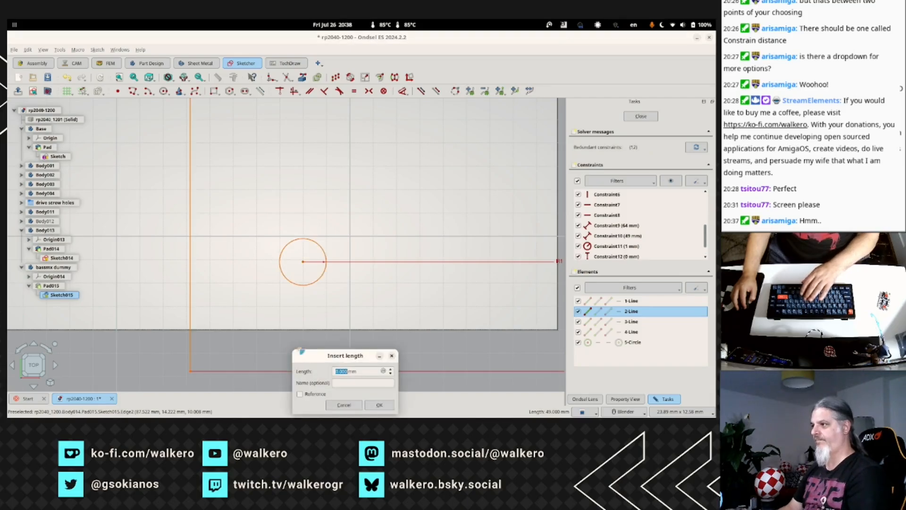
text(1.5)
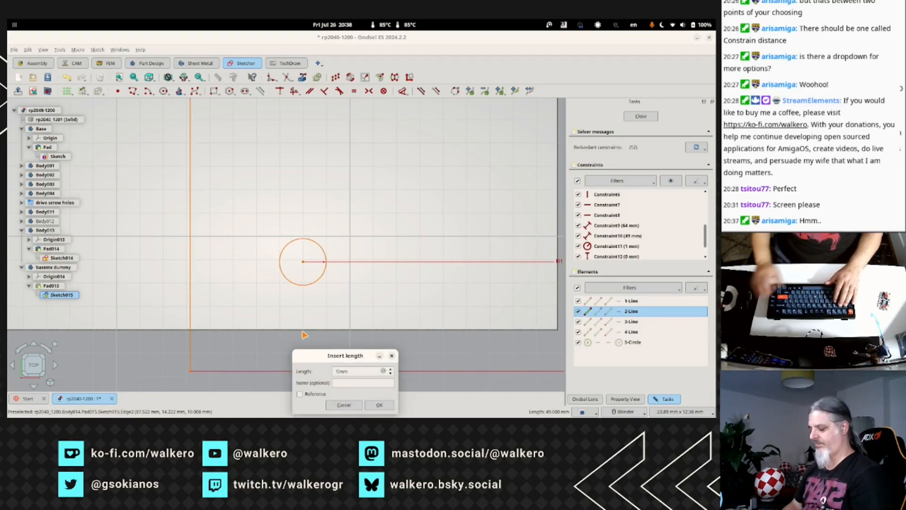
key(Return)
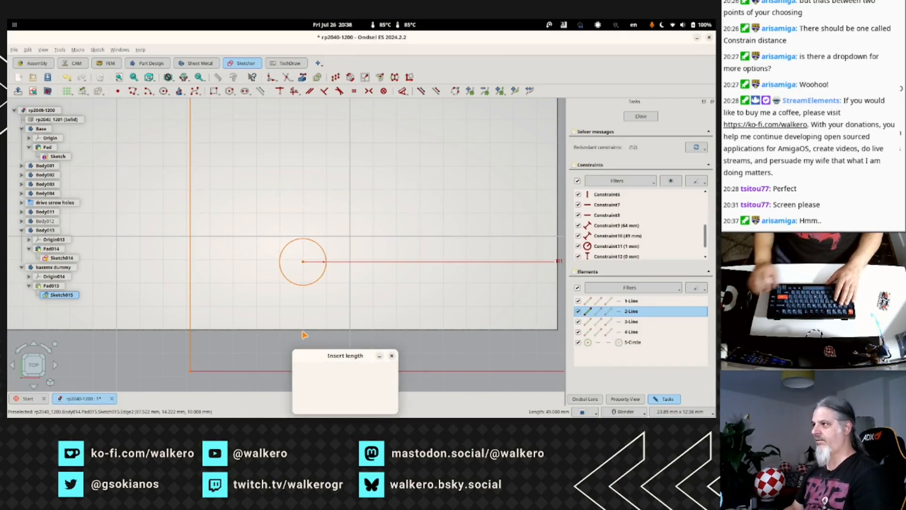
click(431, 226)
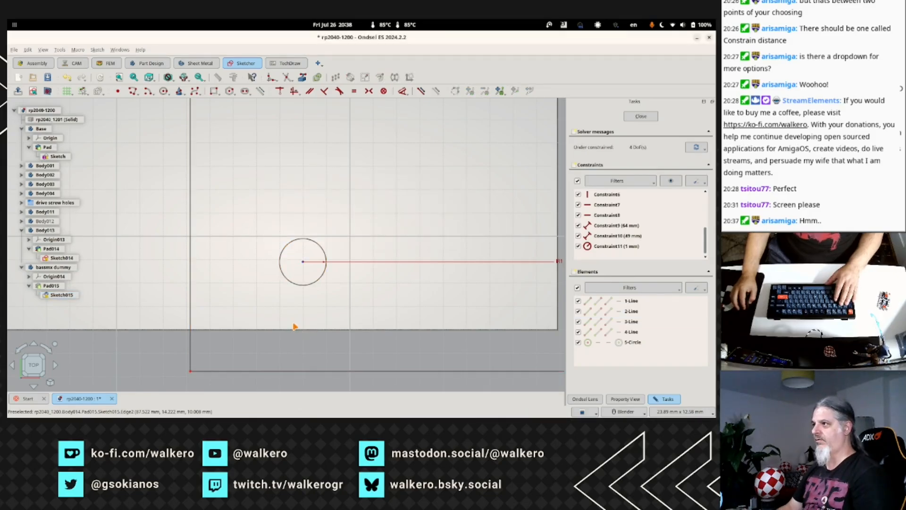
Retry the vertical distance constraint with the circle's centre and the rectangle's lower side selected, and clear the selection.
click(303, 263)
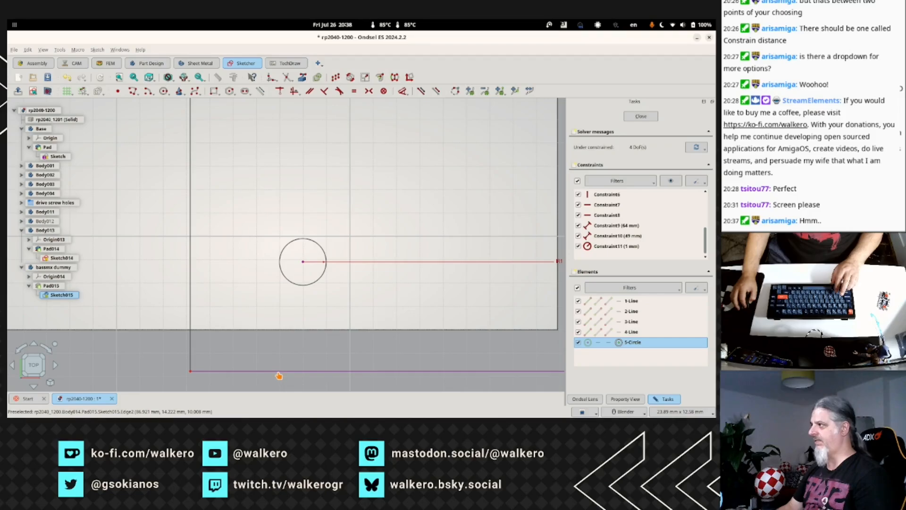
click(278, 373)
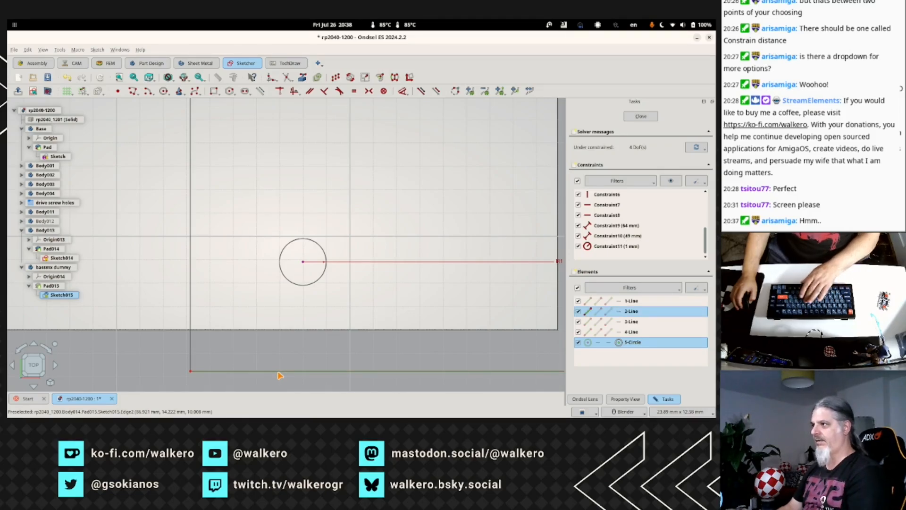
key(i)
click(420, 227)
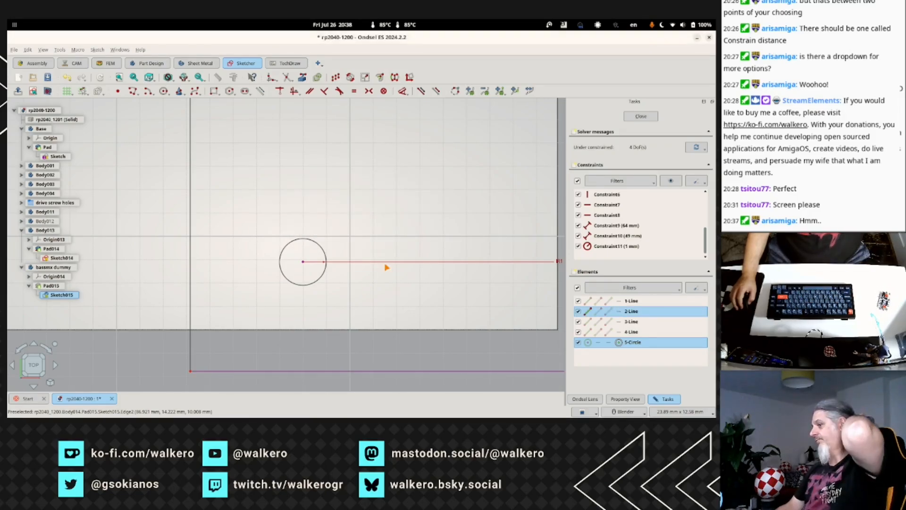
key(Escape)
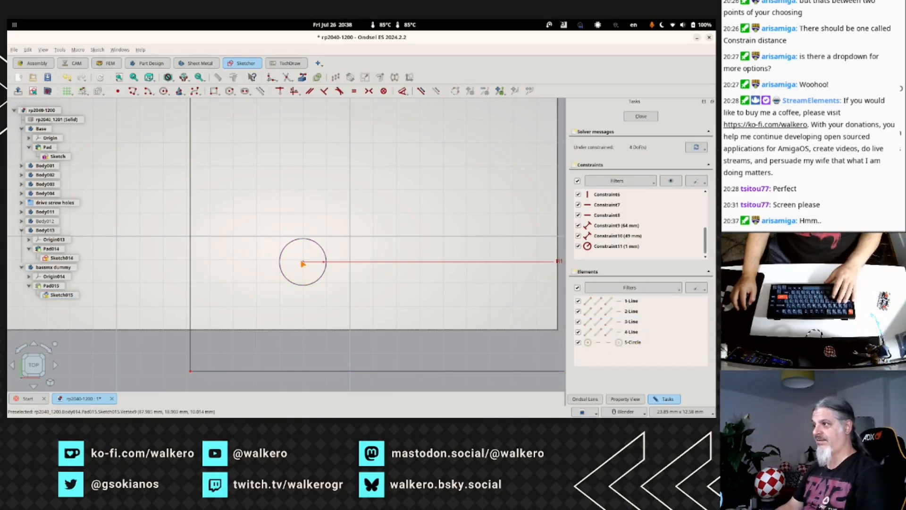
Constrain the vertical distance between the circle's centre and the rectangle's lower-left corner to 1.5 mm.
click(304, 264)
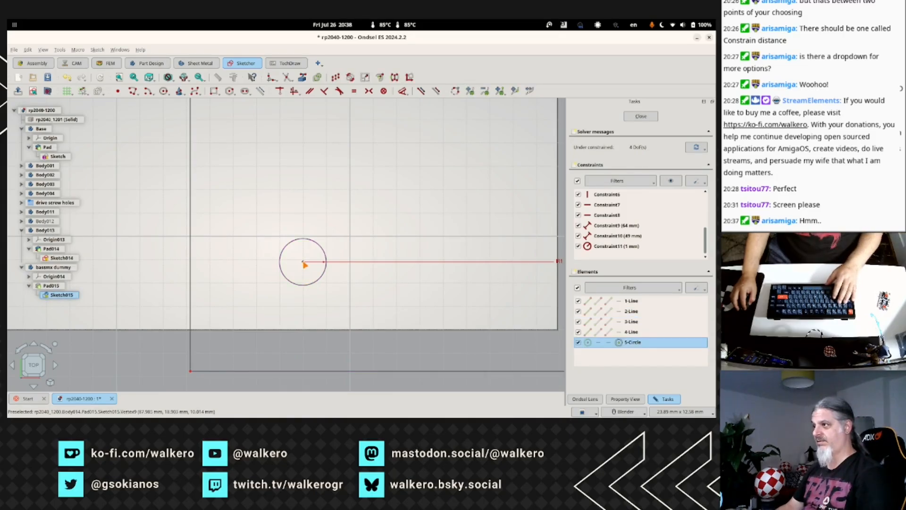
click(191, 375)
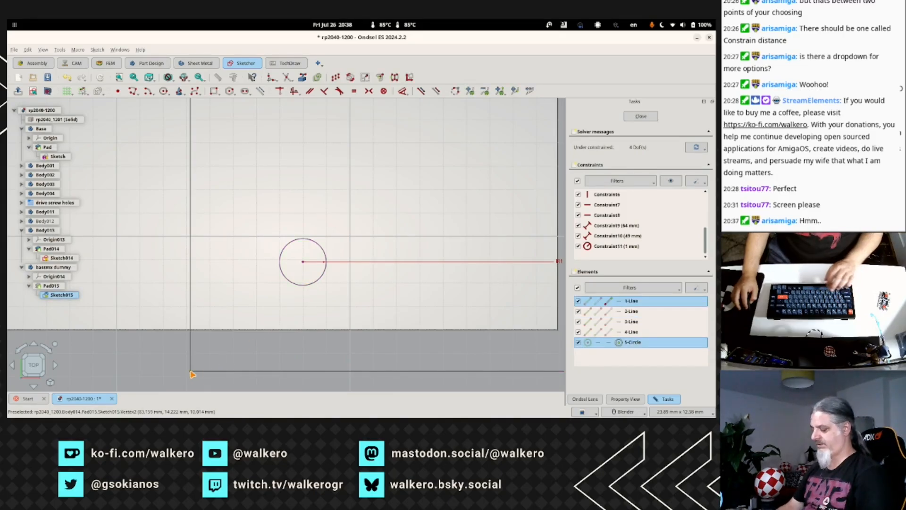
text(i)
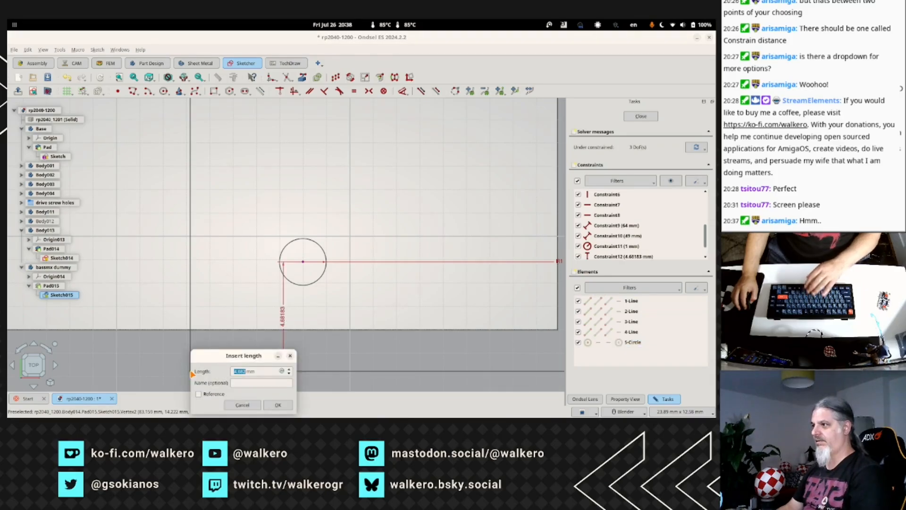
text(1.5)
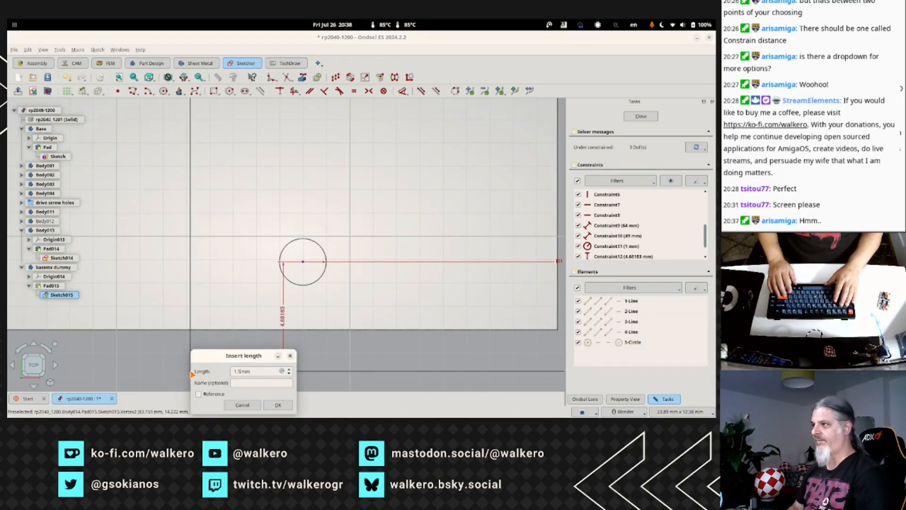
key(Return)
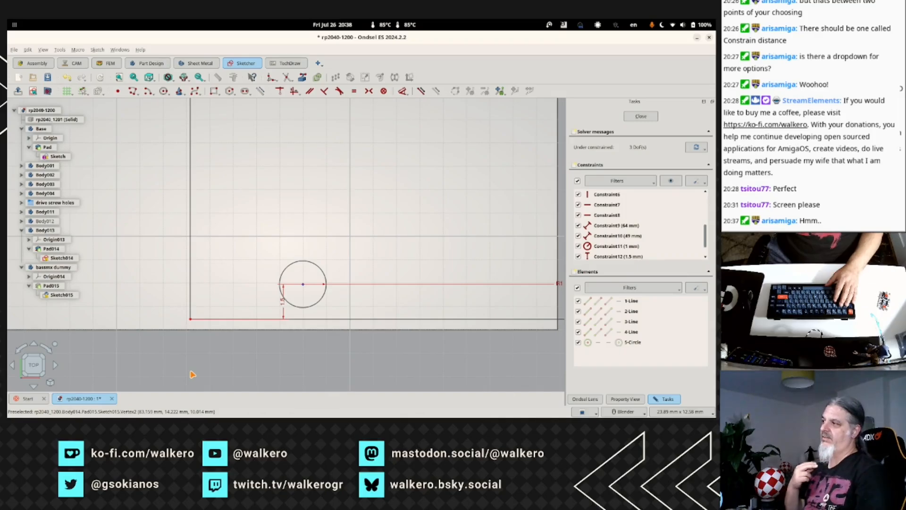
Try to constrain the horizontal distance between the rectangle's left side and the corner circle's centre.
scroll(321, 249, down, 3)
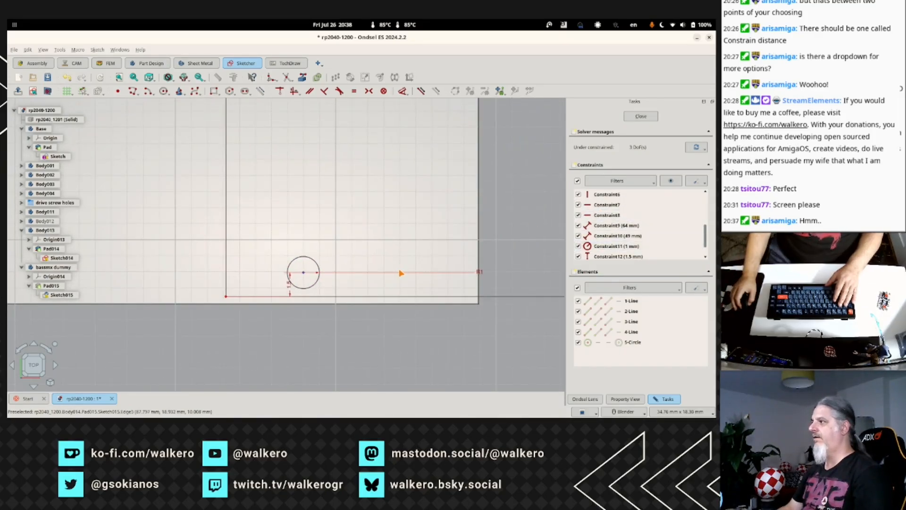
scroll(399, 273, up, 3)
scroll(399, 273, down, 3)
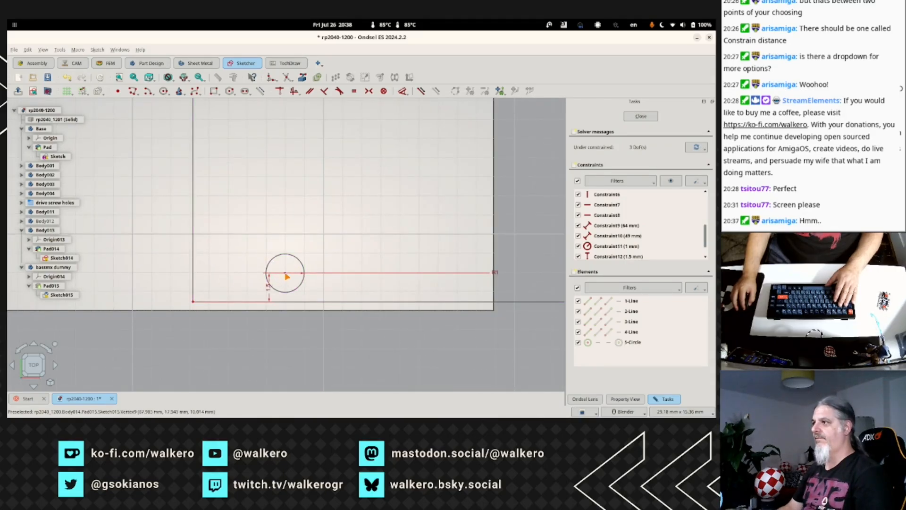
click(194, 283)
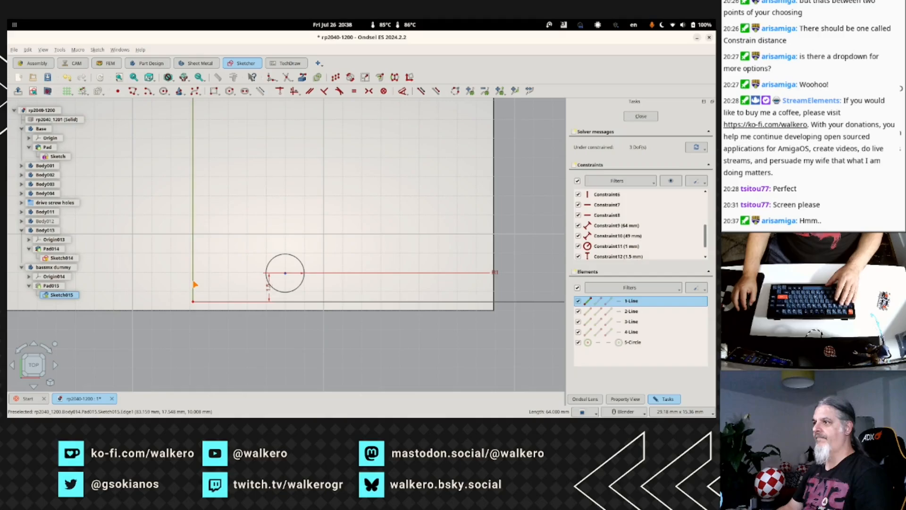
click(286, 277)
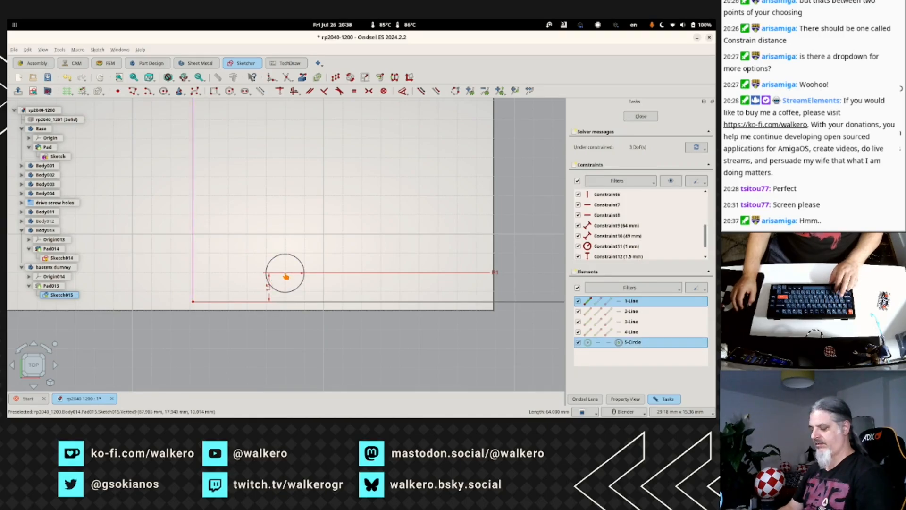
key(l)
key(Return)
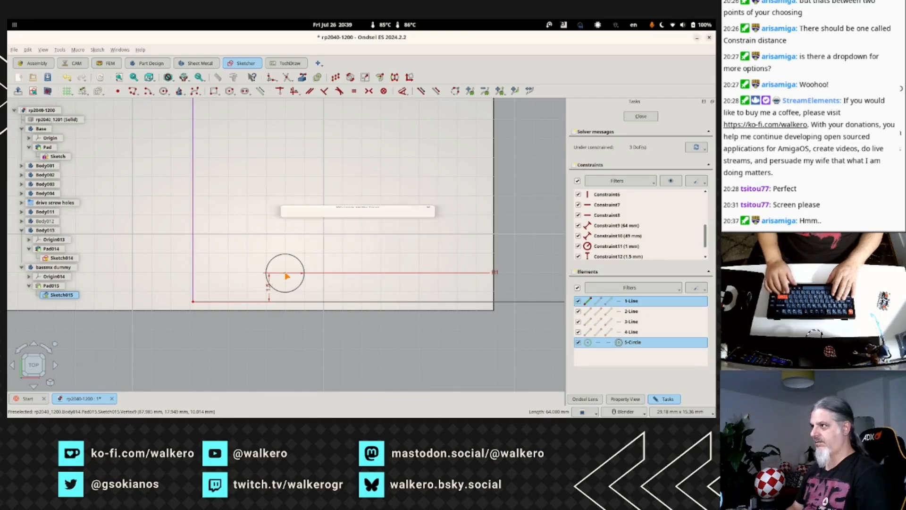
Check the corner circle's placement over the base plate in the isometric view and close the sketch.
scroll(278, 234, up, 5)
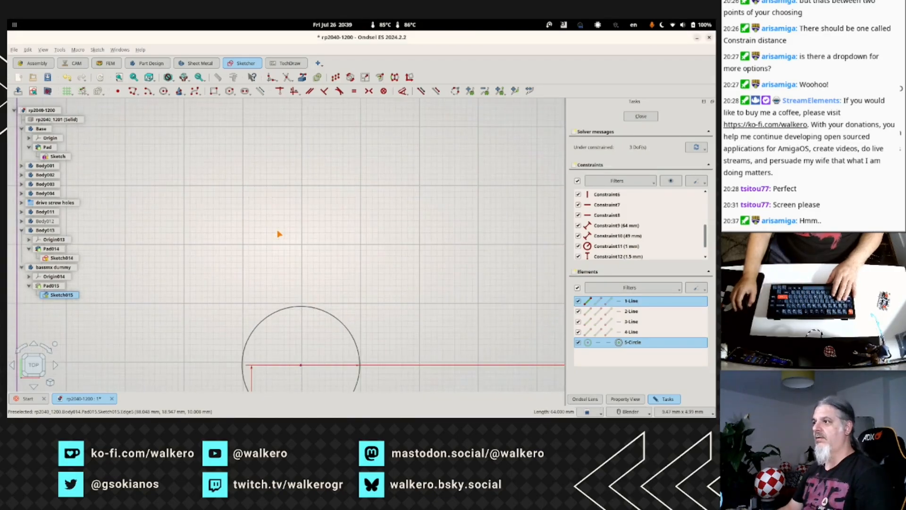
scroll(278, 234, down, 6)
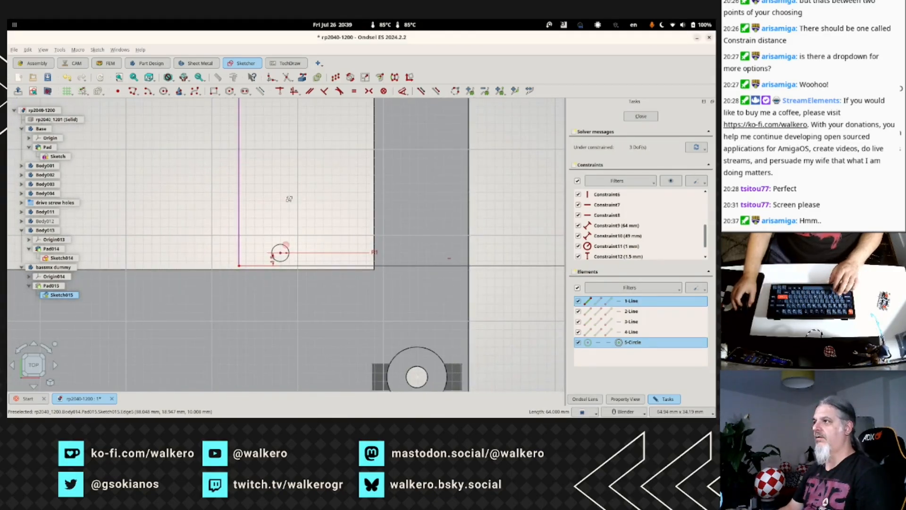
middle_drag(289, 198, 292, 214)
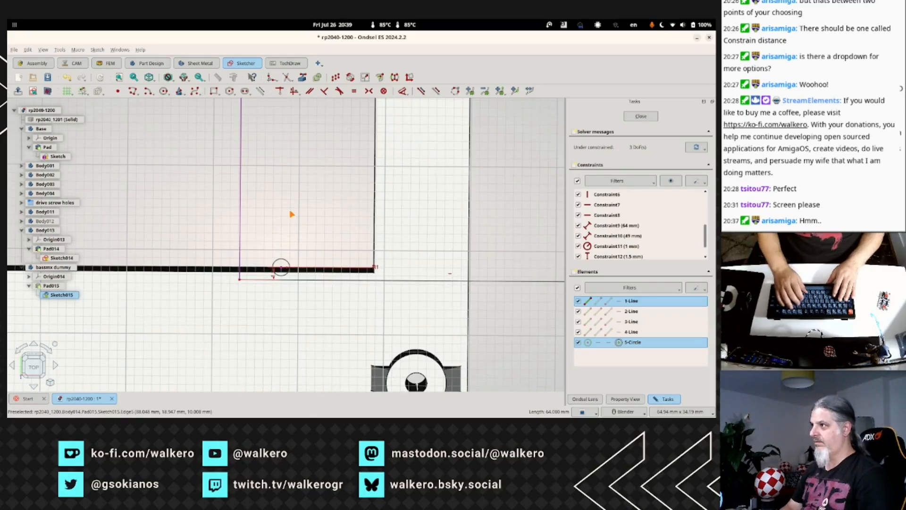
key(0)
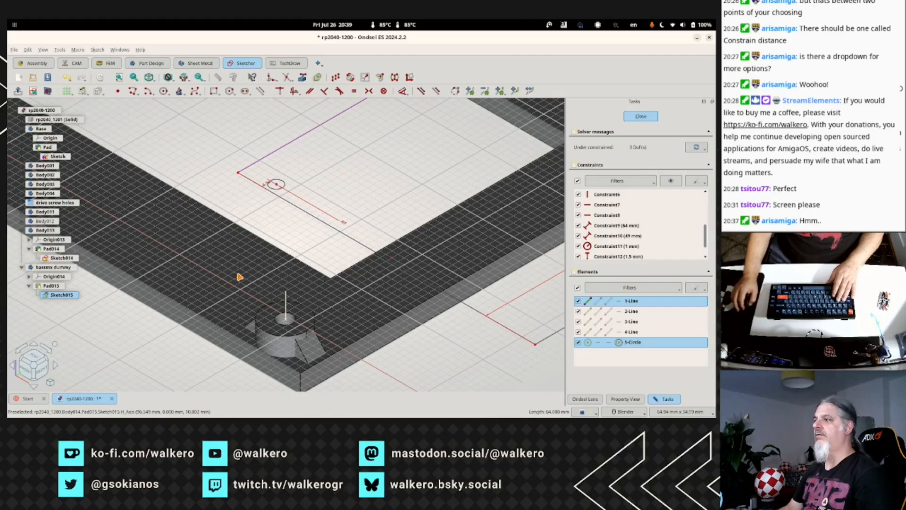
key(Escape)
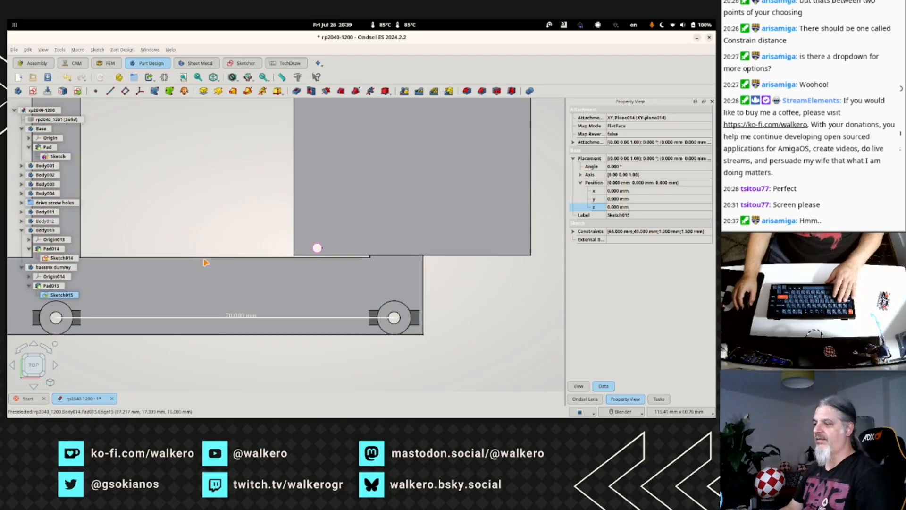
Edit Sketch013, the ring beside the connector on the base plate, and set its inner circle's radius to 1 mm.
scroll(291, 267, up, 6)
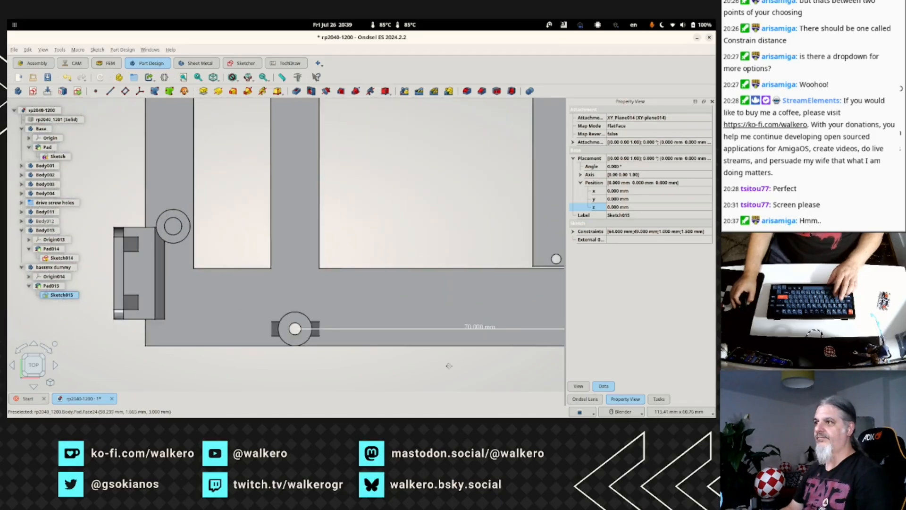
click(218, 235)
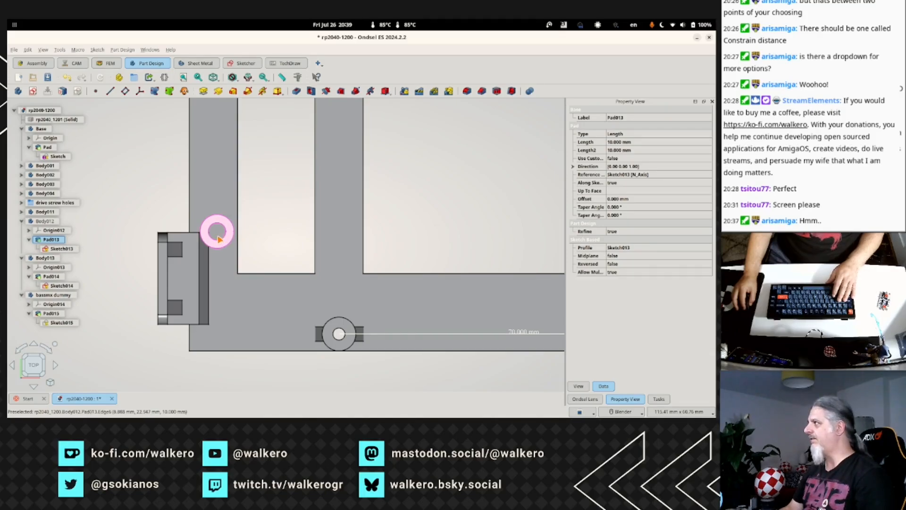
click(664, 399)
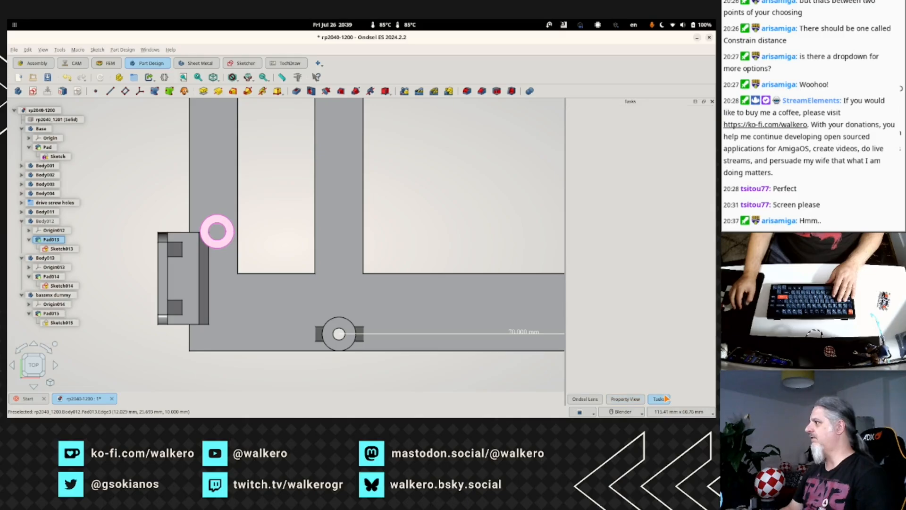
click(625, 400)
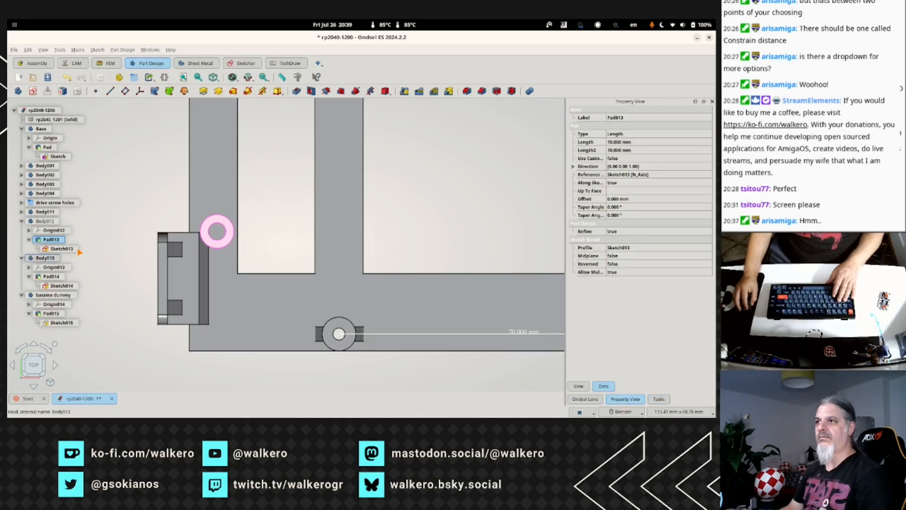
double_click(71, 251)
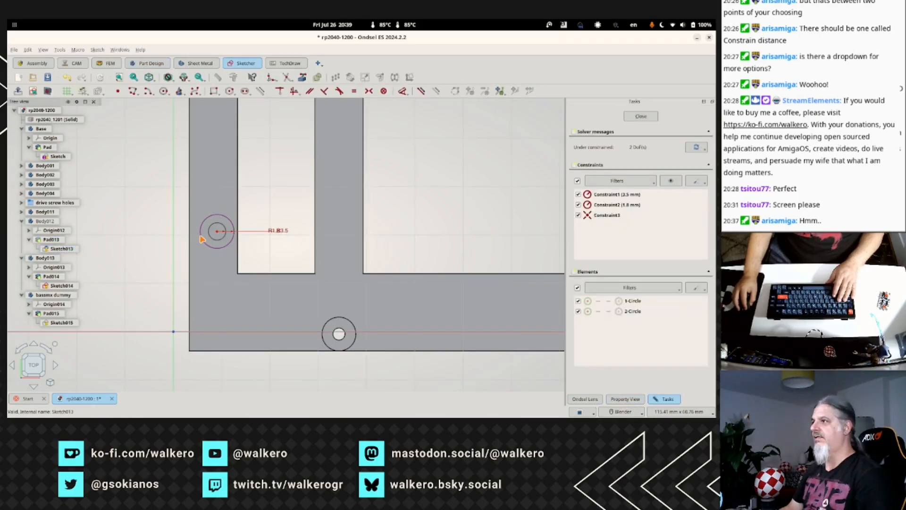
click(215, 239)
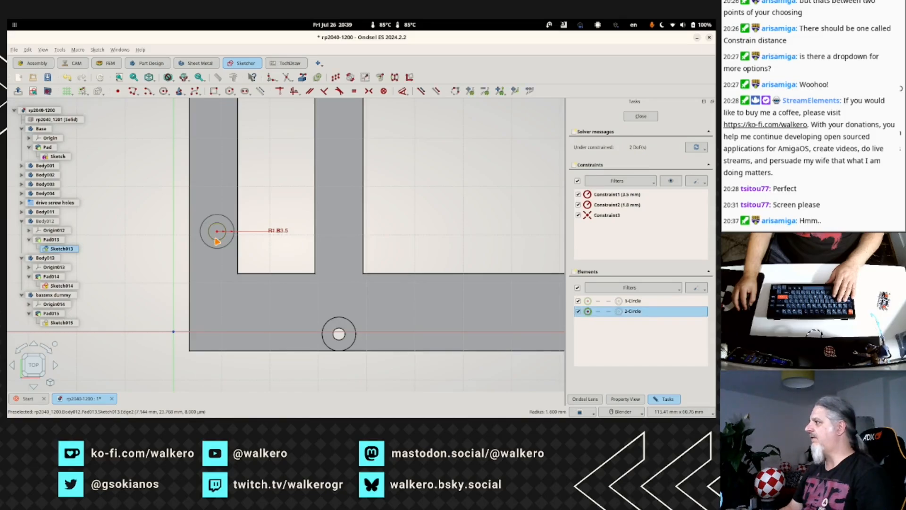
click(216, 240)
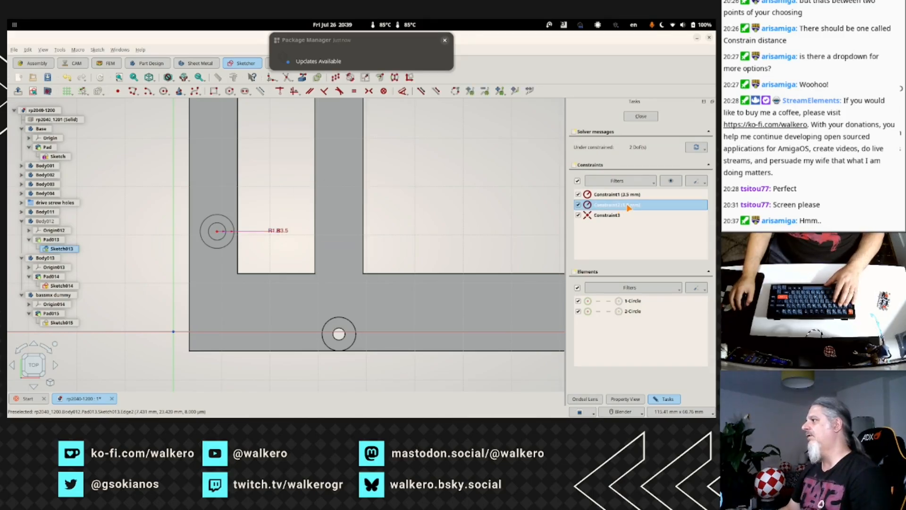
double_click(629, 206)
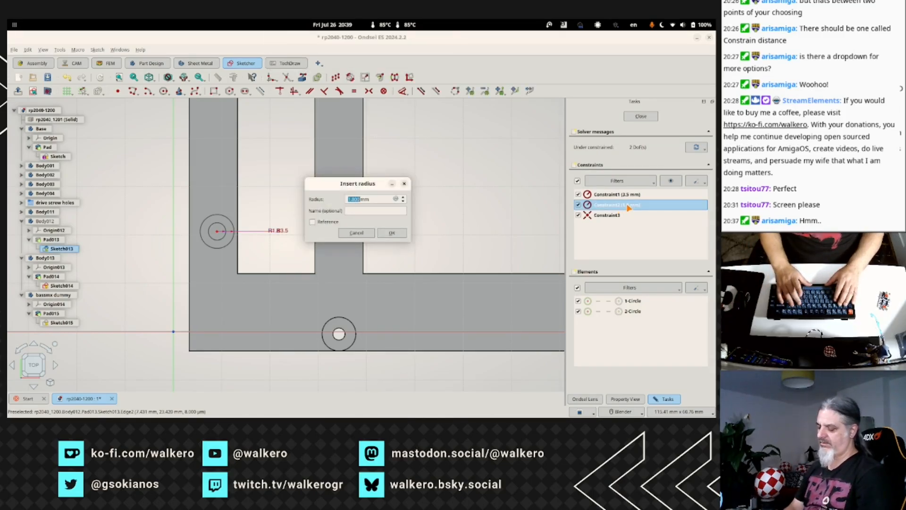
text(1)
key(Return)
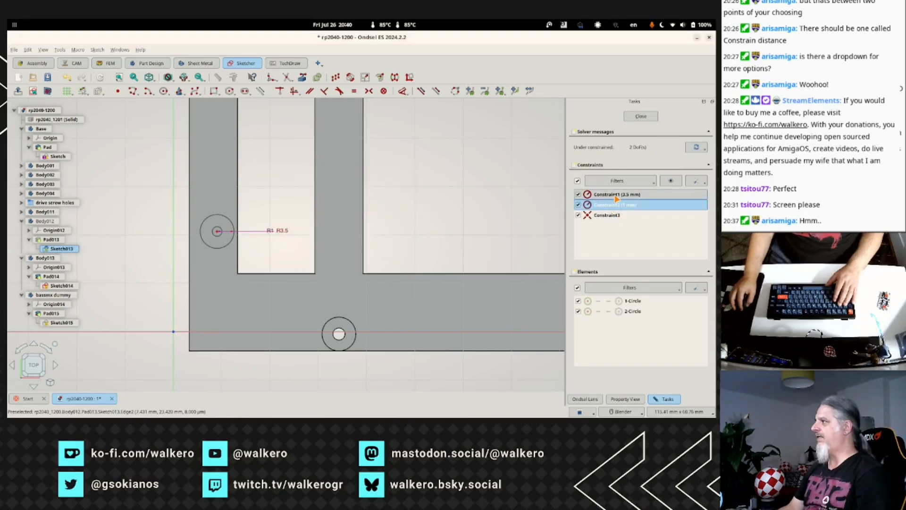
Set the radius of the ring's outer circle to 1.7 mm.
double_click(615, 195)
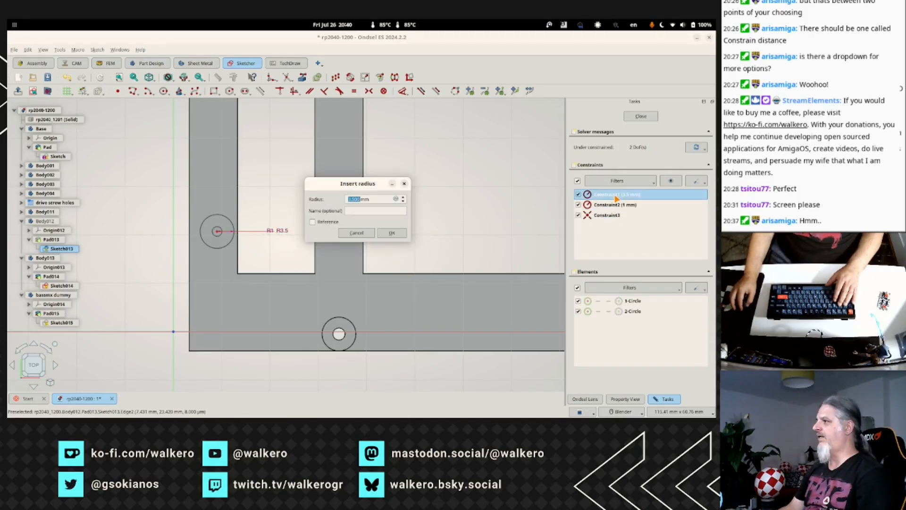
text(1.7)
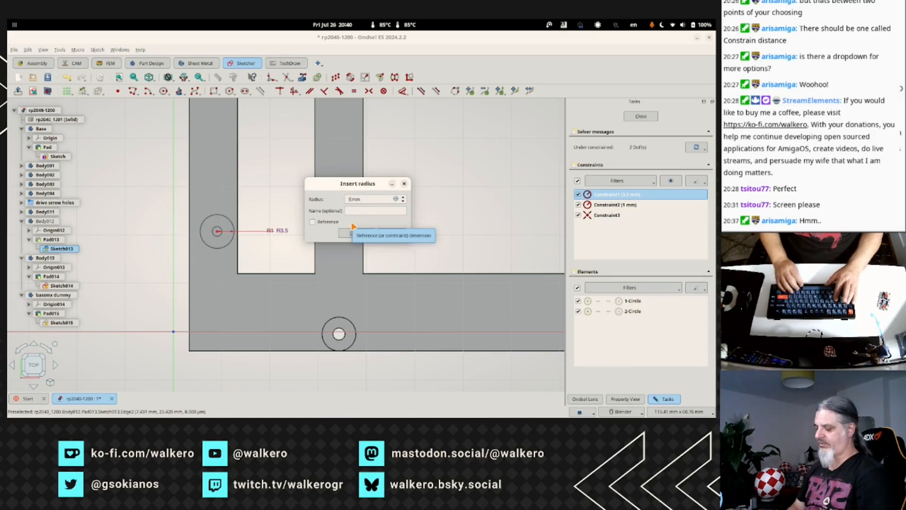
key(Return)
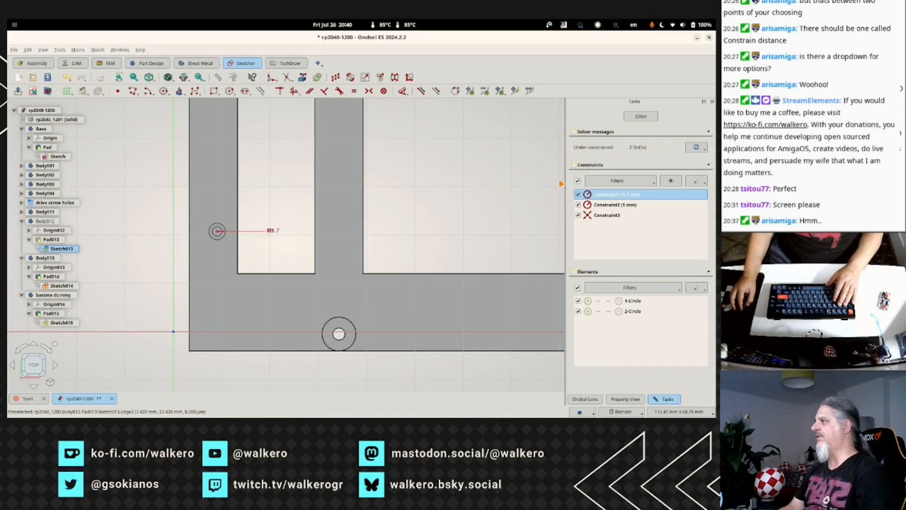
Set the radius of the ring's outer circle to 2 mm and finish editing the sketch.
double_click(602, 199)
text(2mm)
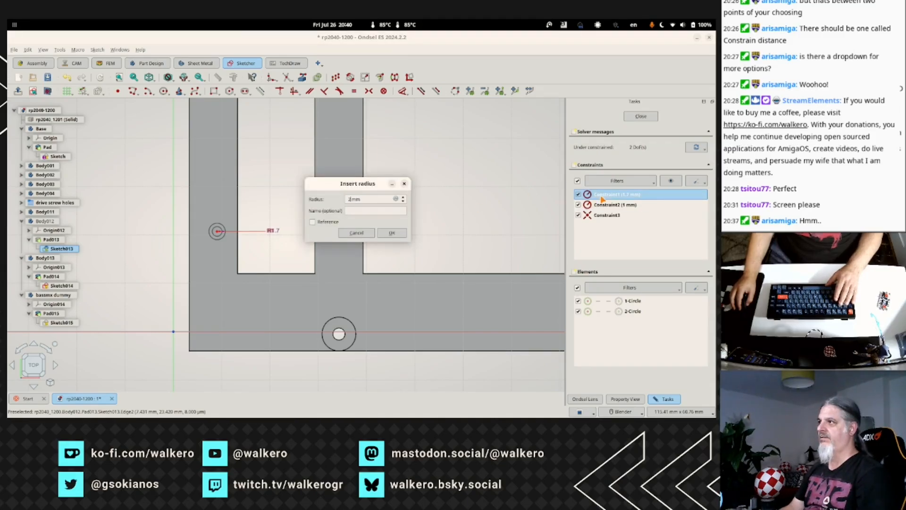
click(390, 233)
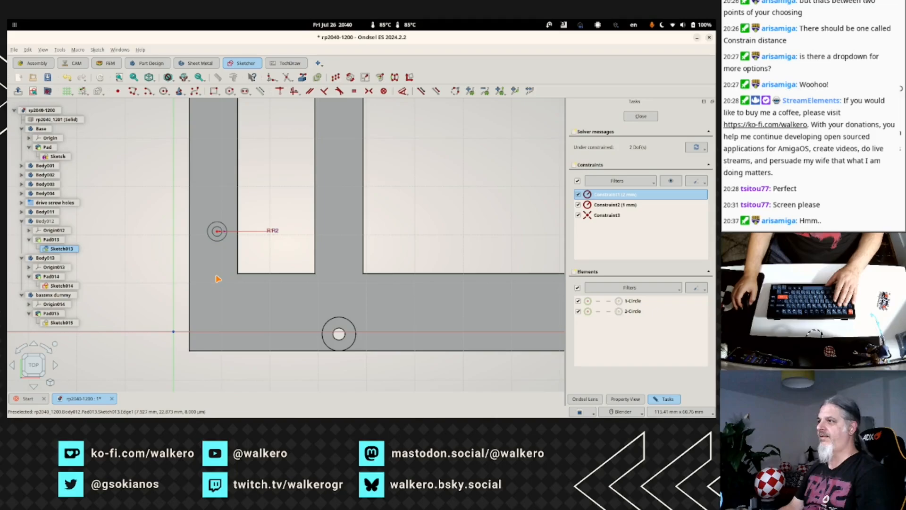
scroll(217, 278, down, 5)
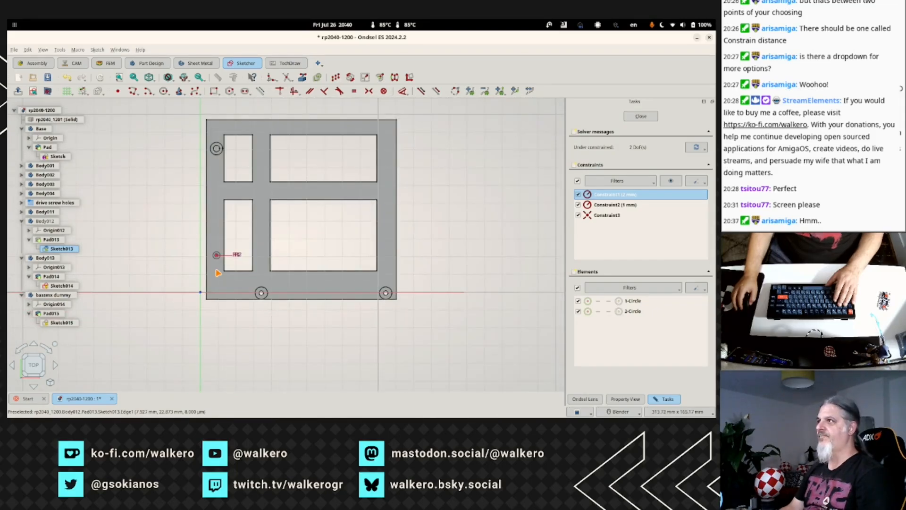
scroll(212, 285, up, 5)
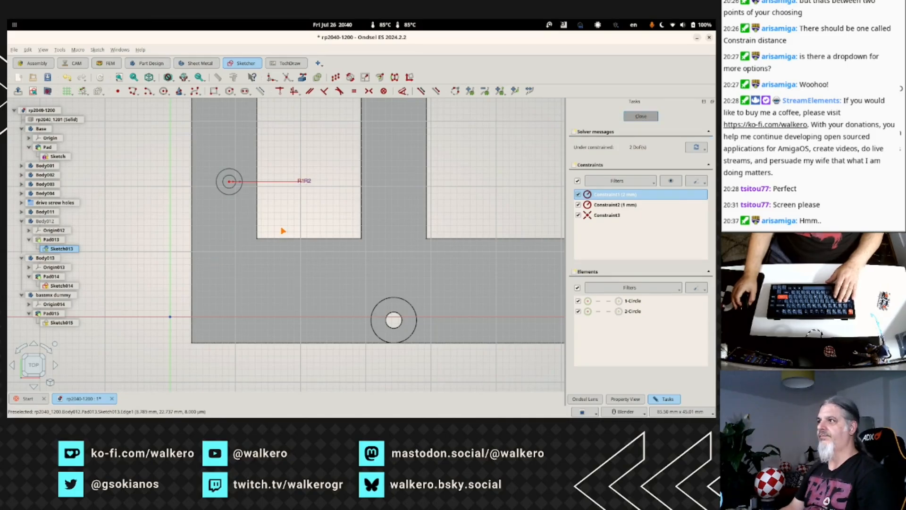
key(Escape)
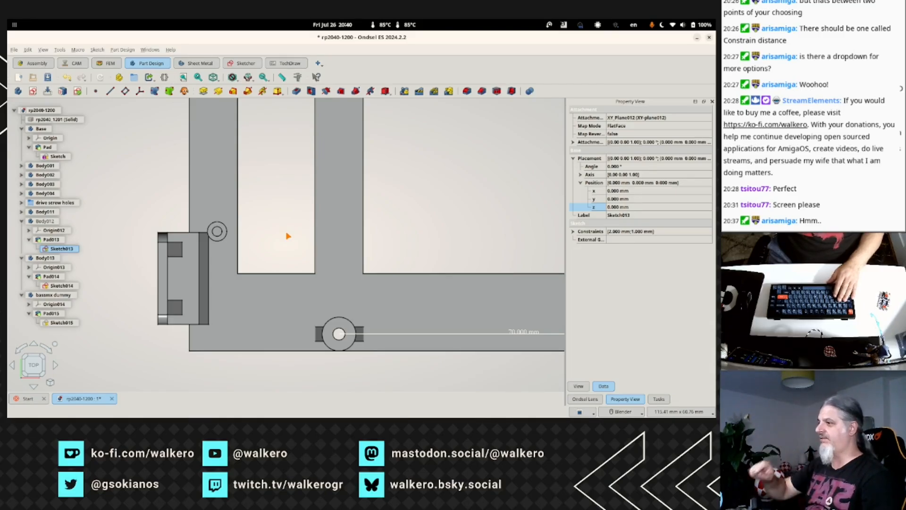
Examine the resized ring beside the connector and the dummy board's corner hole relative to the base plate's edges.
mouse_move(266, 267)
middle_down()
mouse_move(251, 232)
mouse_move(267, 268)
middle_up()
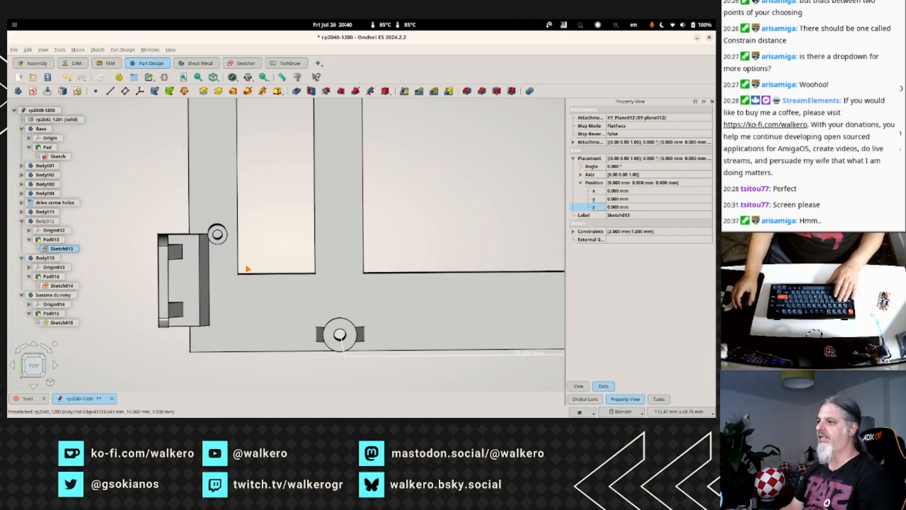
scroll(198, 233, up, 5)
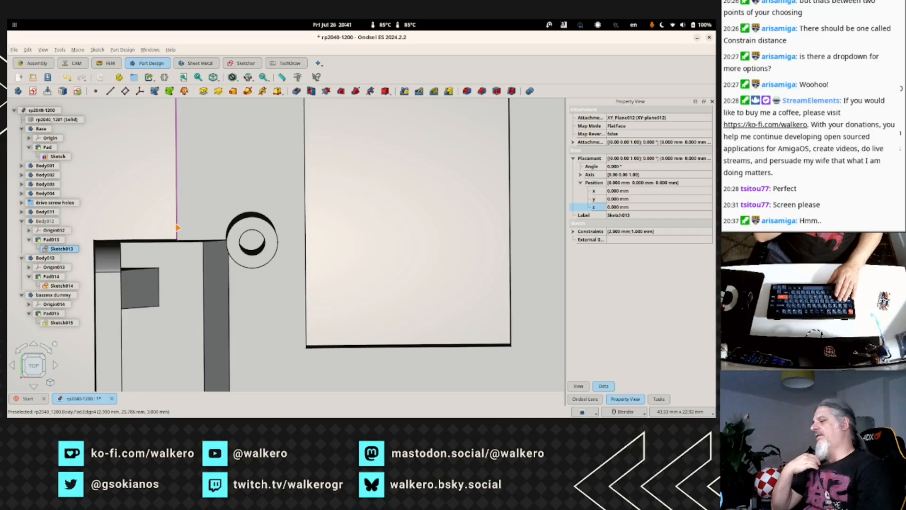
scroll(242, 217, down, 5)
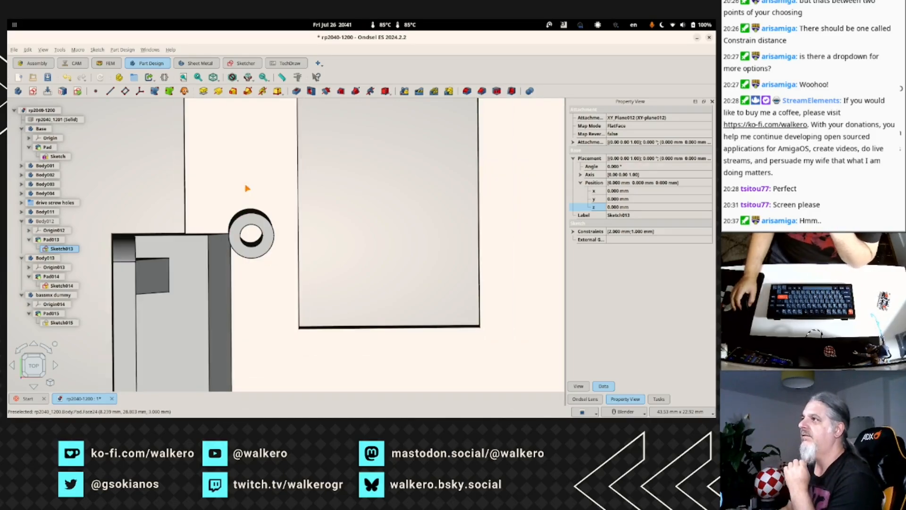
middle_click(471, 236)
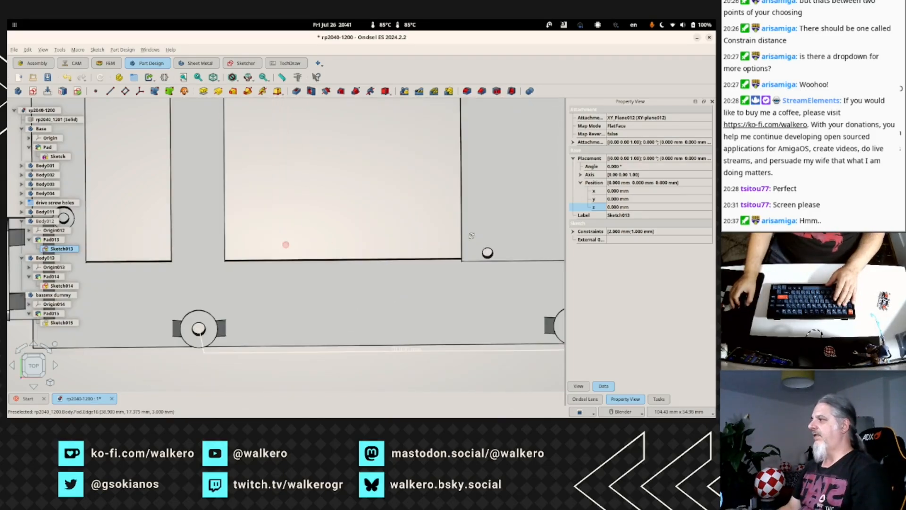
middle_drag(473, 242, 432, 254)
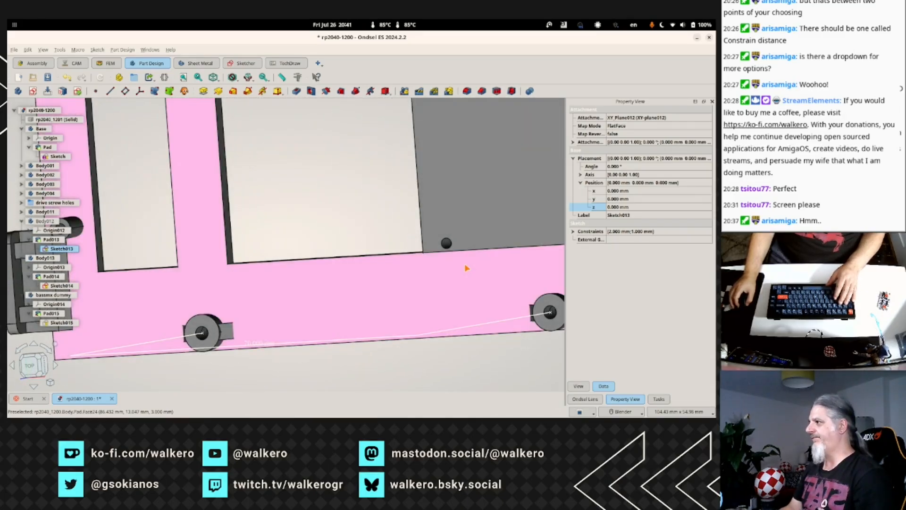
scroll(465, 268, up, 3)
scroll(466, 268, up, 1)
key(2)
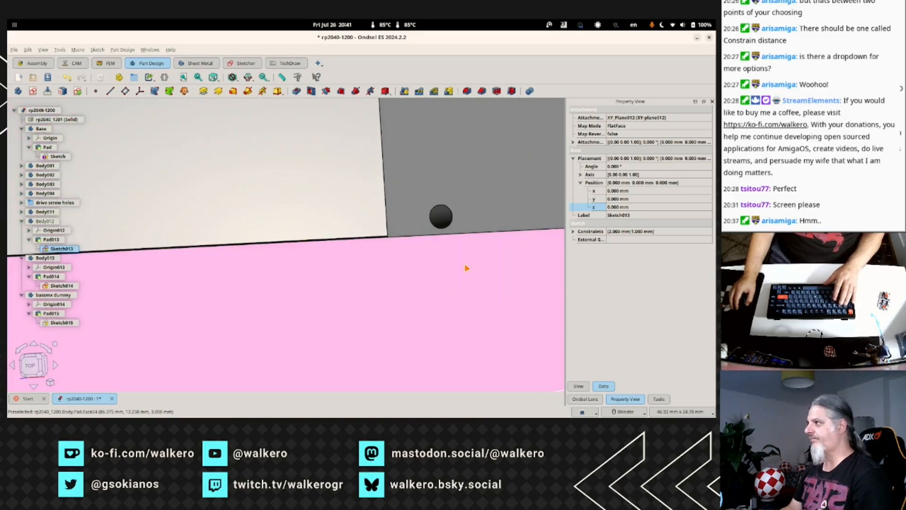
shift+middle_drag(492, 261, 269, 293)
scroll(279, 286, up, 1)
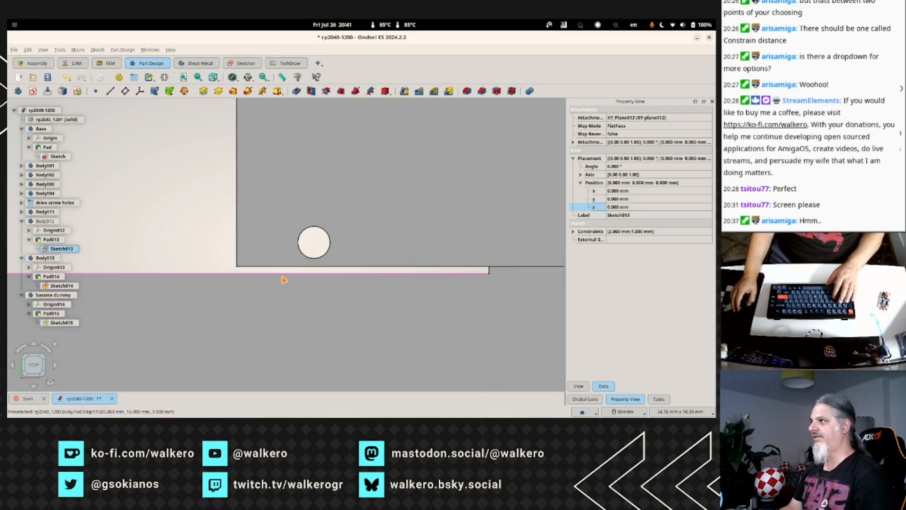
scroll(283, 279, down, 8)
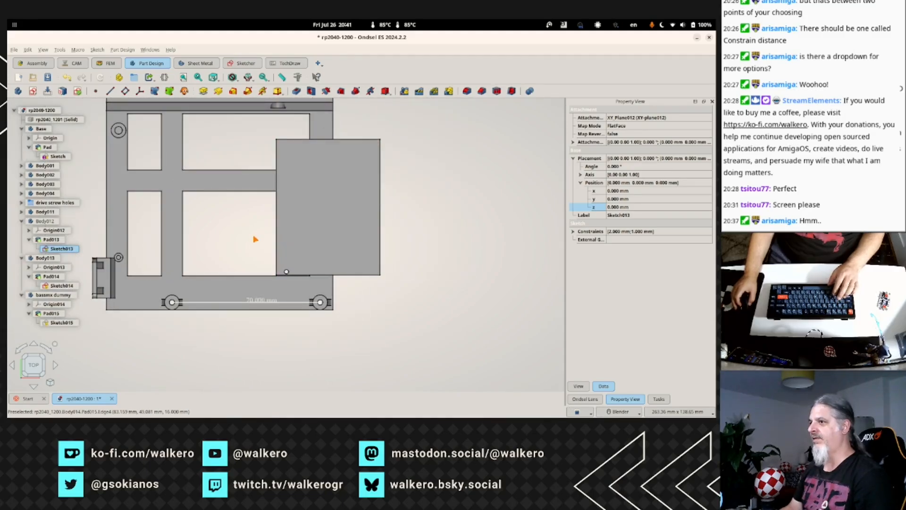
Open Sketch015 of the dummy body for editing at its corner hole.
double_click(60, 323)
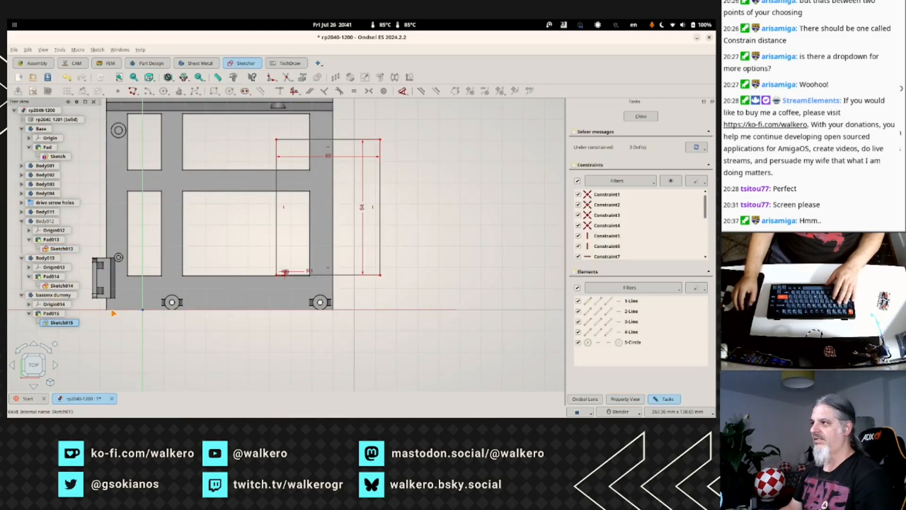
scroll(244, 286, up, 4)
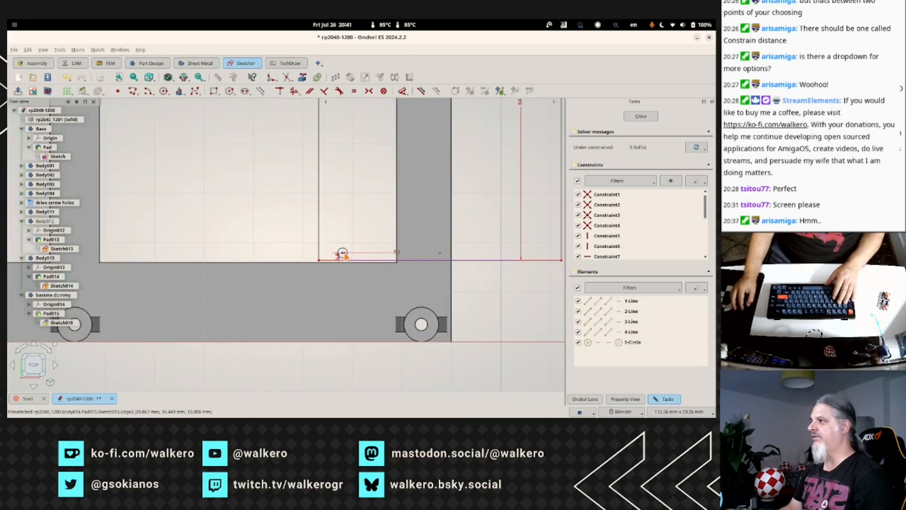
Try to constrain the vertical distance between the hole's centre and the rectangle's upper-left corner to 1.5 mm.
click(342, 254)
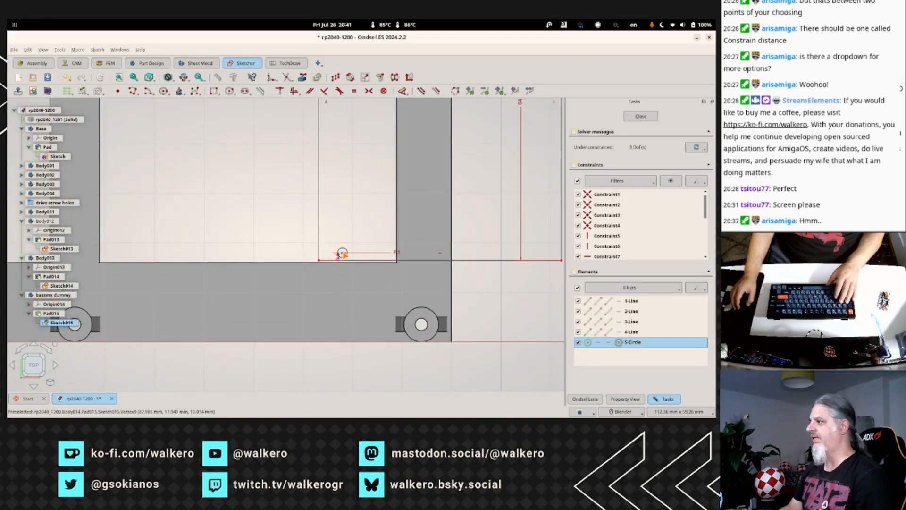
scroll(343, 227, down, 5)
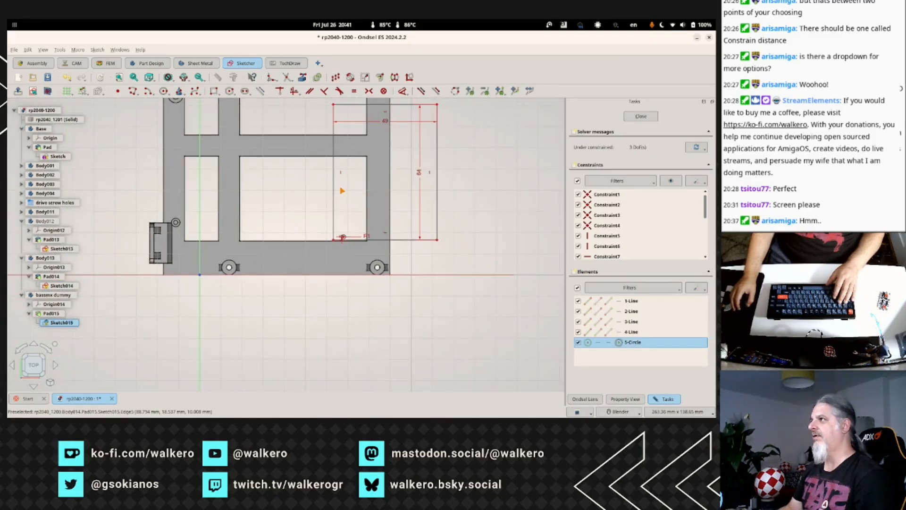
click(334, 108)
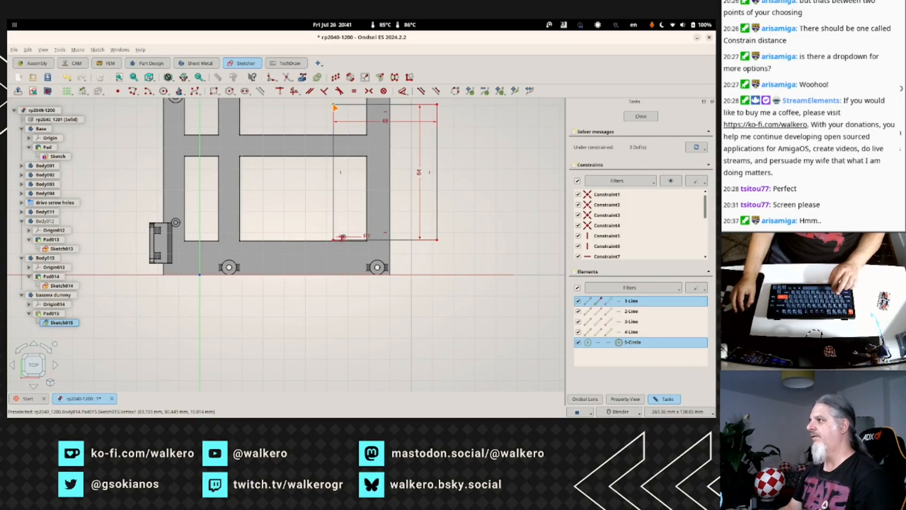
key(i)
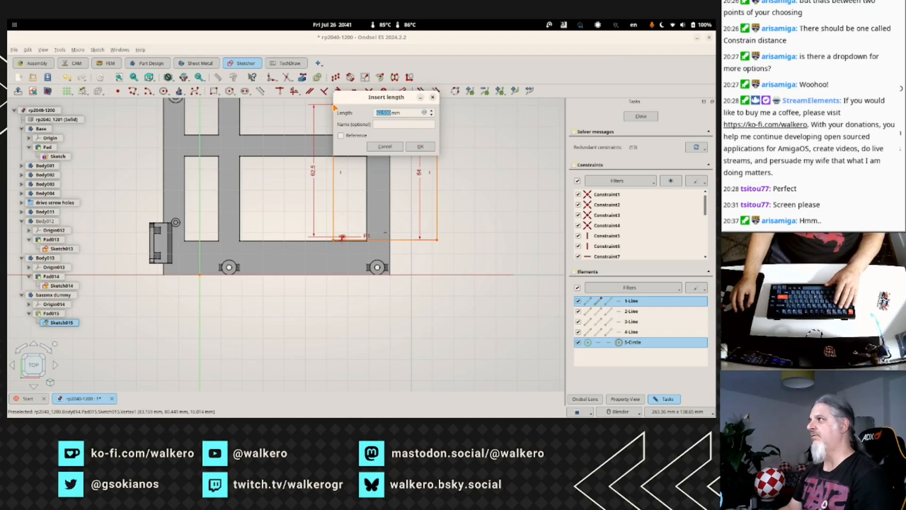
text(1.5)
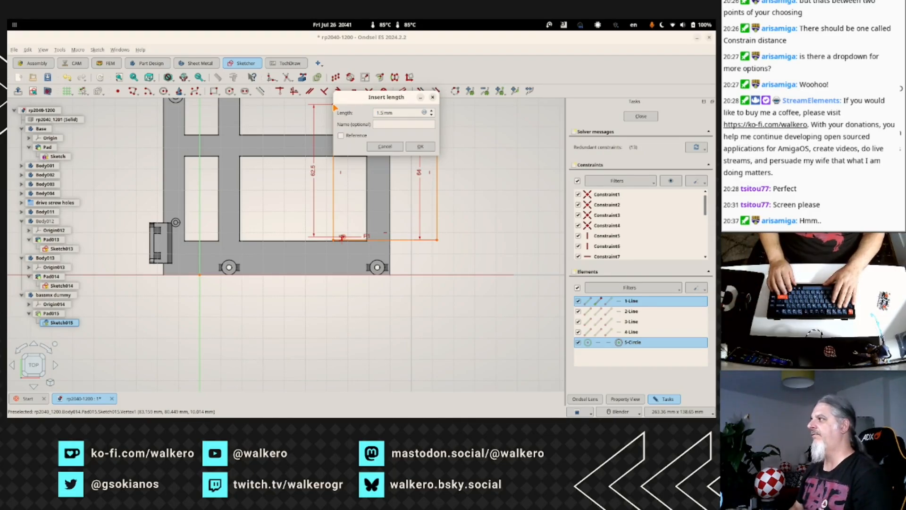
key(Return)
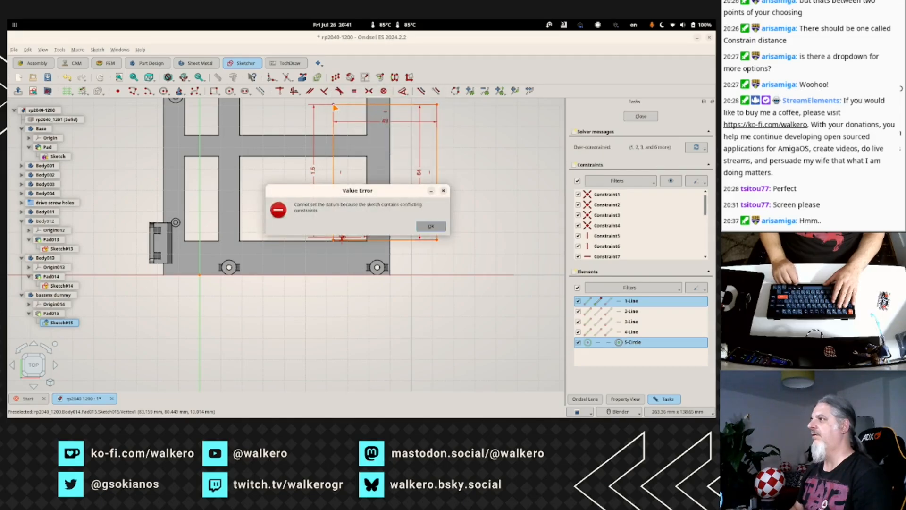
key(Return)
scroll(343, 239, up, 8)
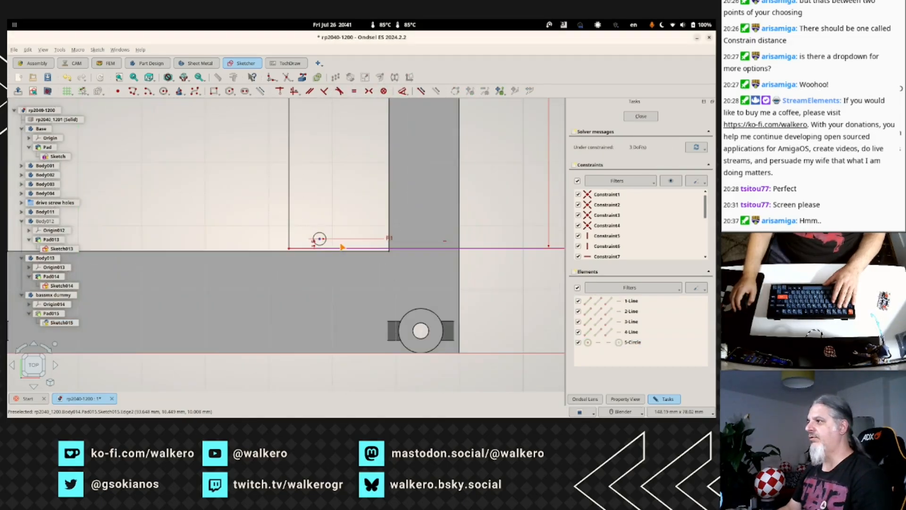
scroll(271, 265, up, 2)
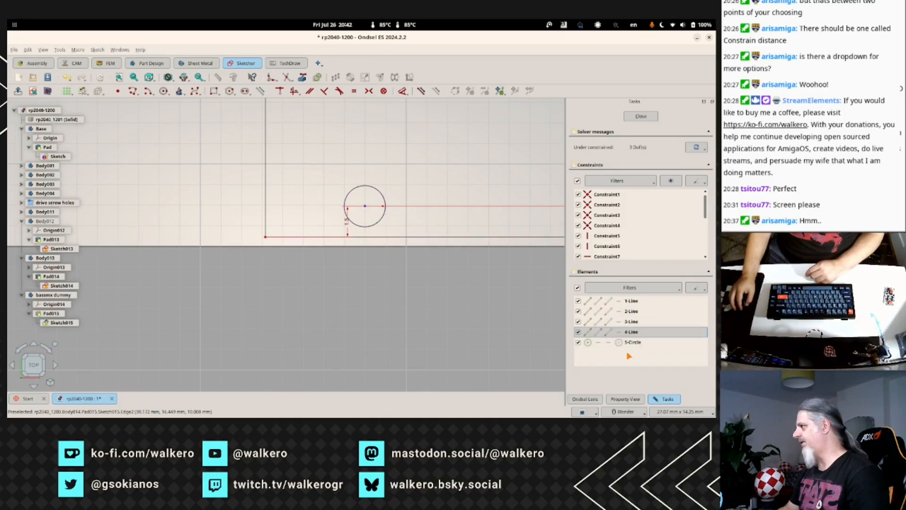
Set the vertical distance constraint between the hole's centre and the rectangle's nearby corner to 2.5 mm.
scroll(609, 238, down, 2)
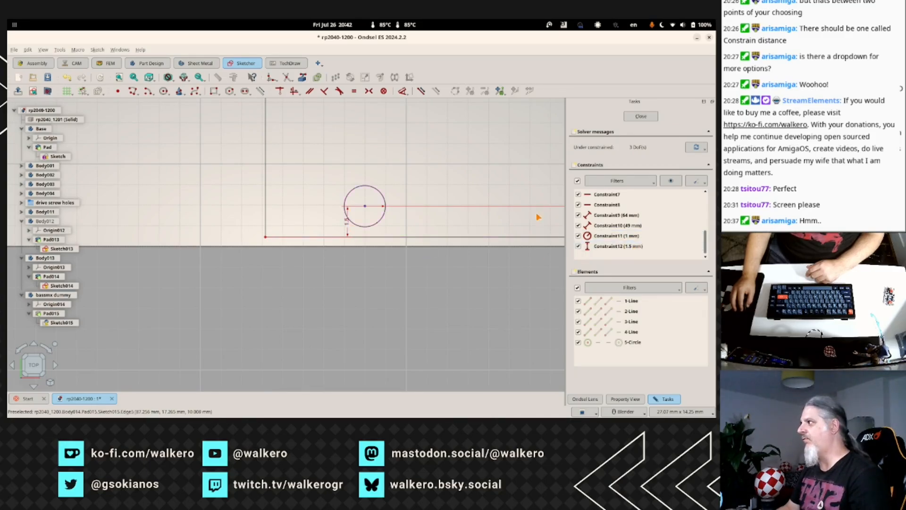
double_click(608, 247)
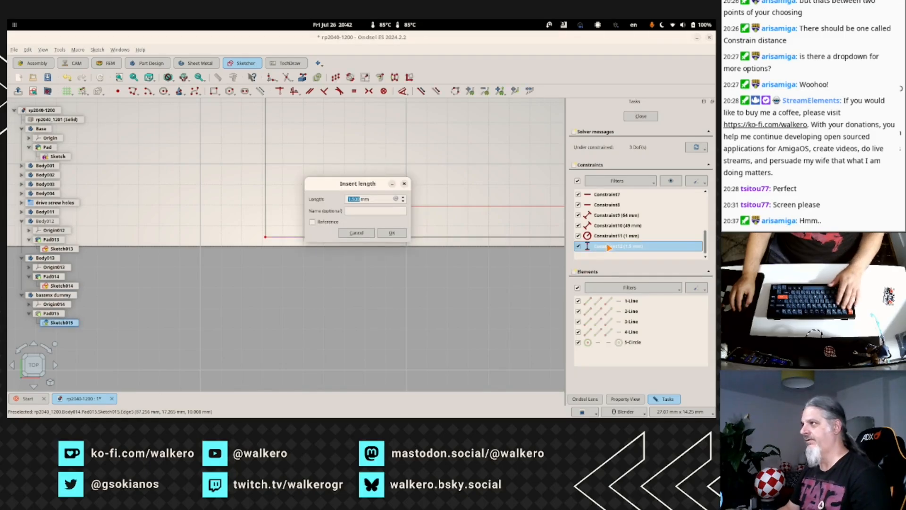
text(2.5)
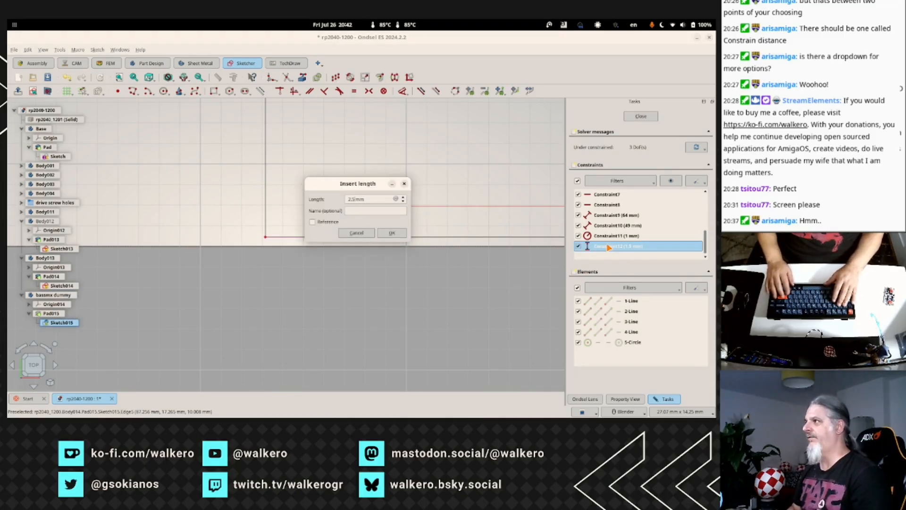
key(Return)
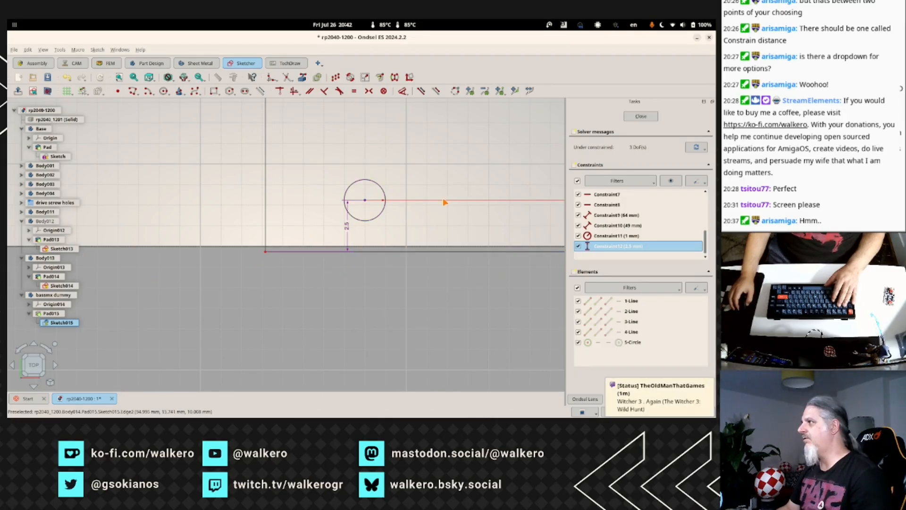
scroll(545, 245, down, 2)
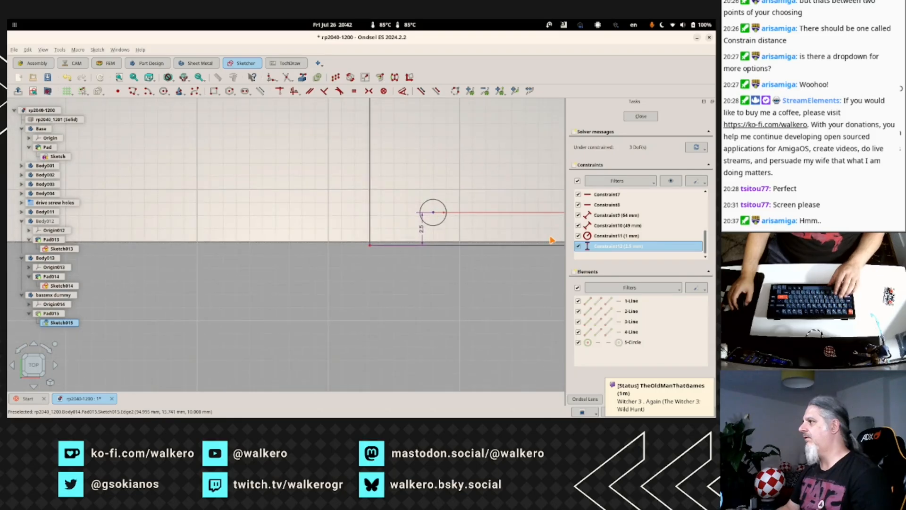
mouse_move(544, 261)
middle_down()
mouse_move(352, 250)
mouse_move(458, 259)
middle_up()
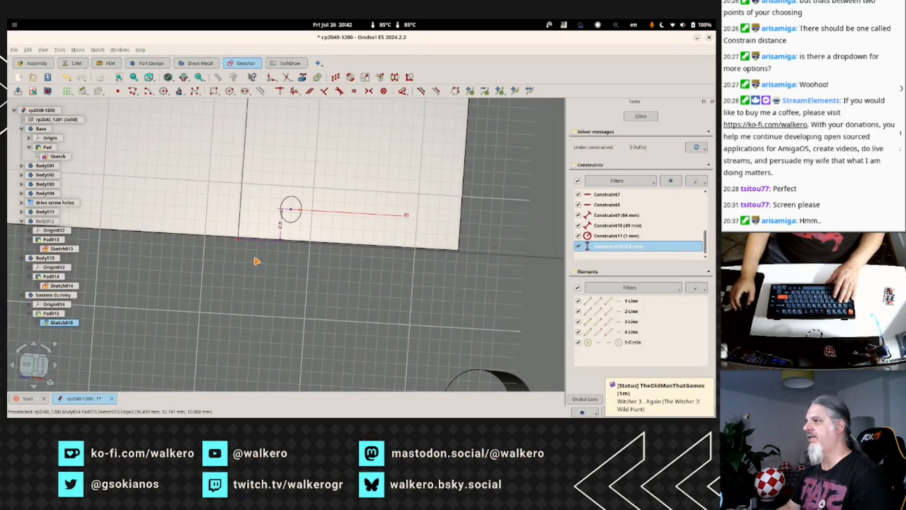
key(2)
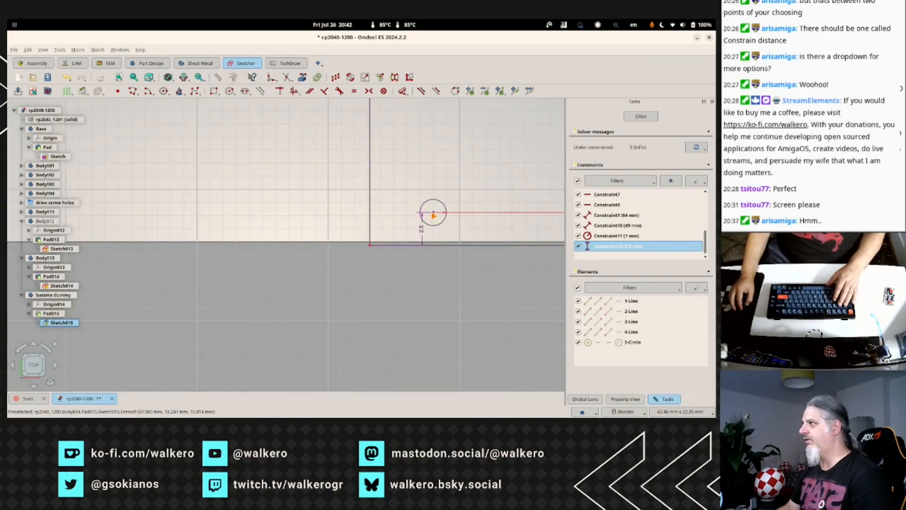
Try to constrain the vertical distance between the hole's centre and the far end of the rectangle's nearby vertical edge.
click(370, 248)
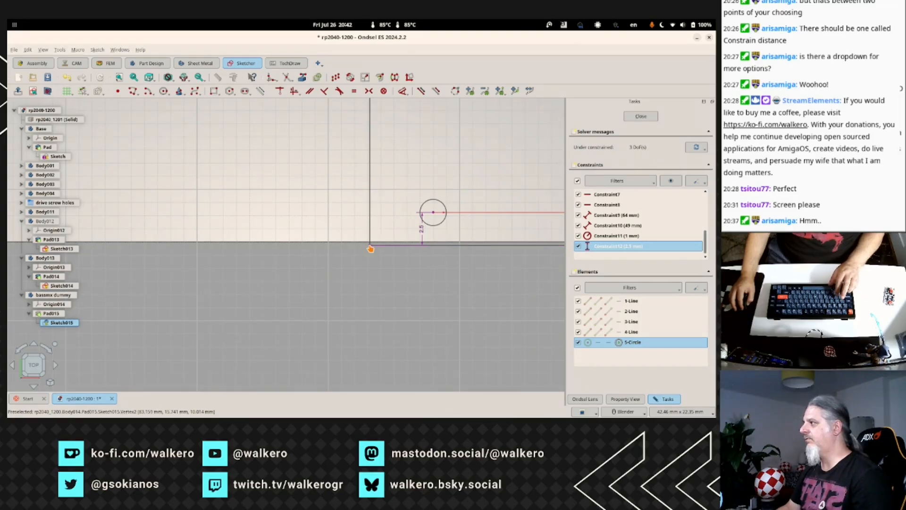
ctrl+click(612, 299)
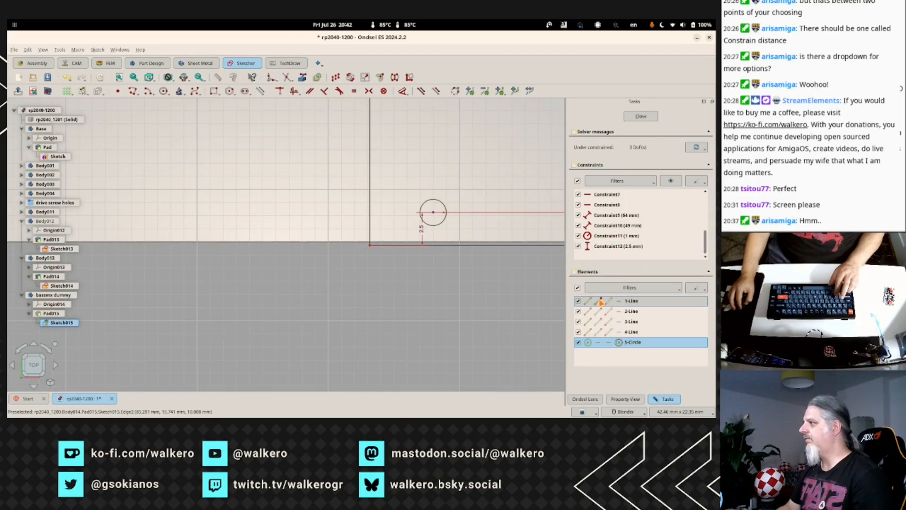
ctrl+click(600, 303)
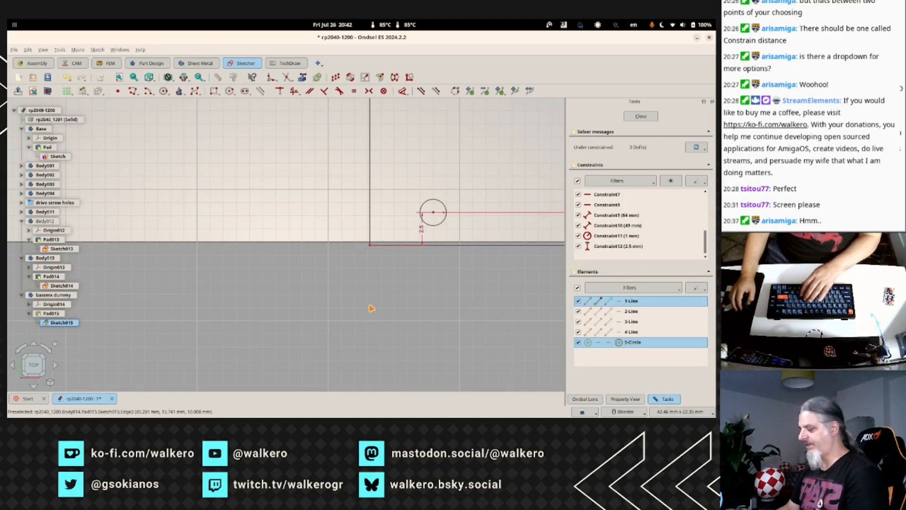
key(i)
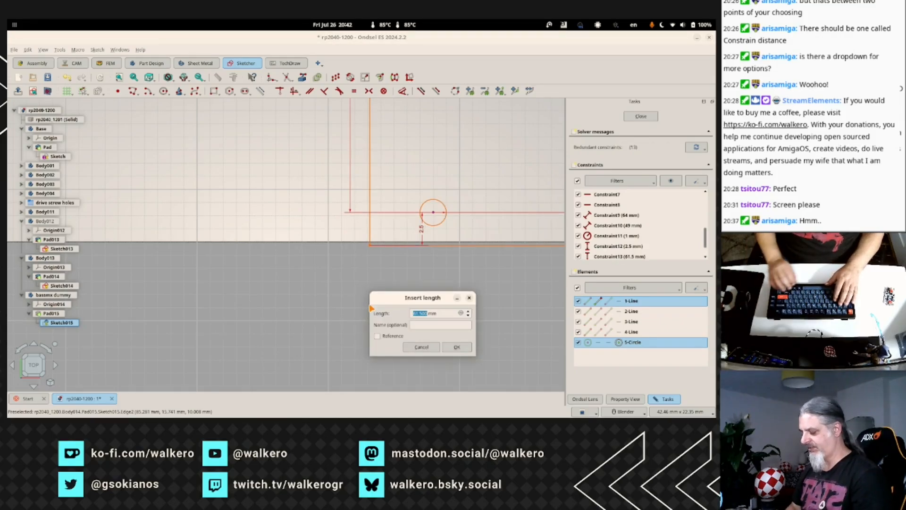
key(Return)
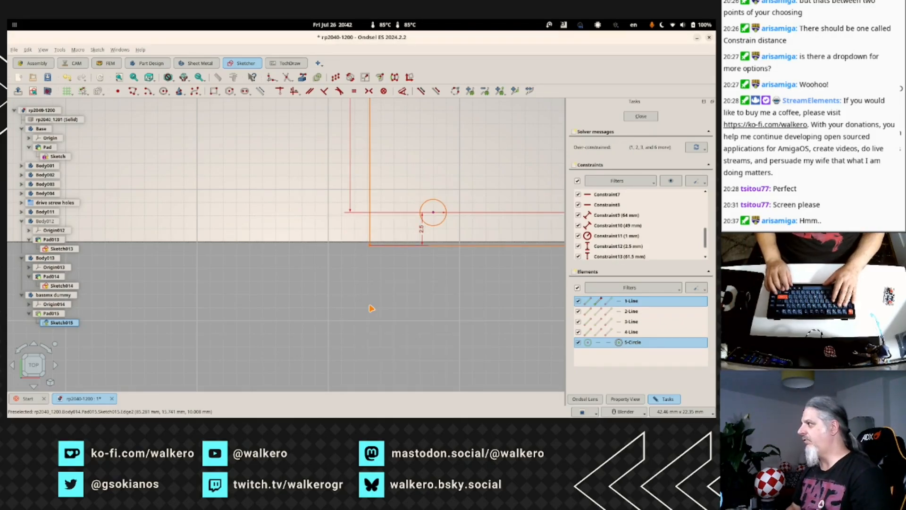
key(Return)
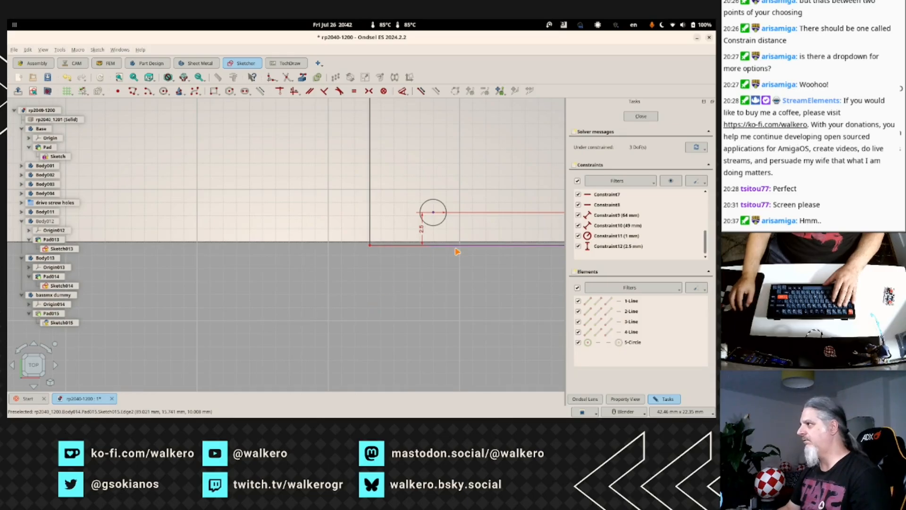
Try to constrain the horizontal distance between the hole's circle and the rectangle's nearby vertical edge, selecting both as whole elements.
click(639, 343)
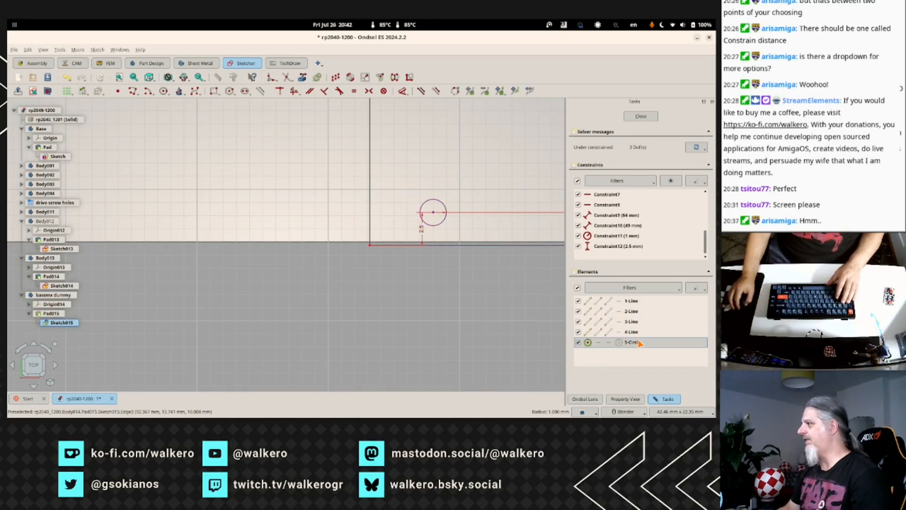
ctrl+click(587, 302)
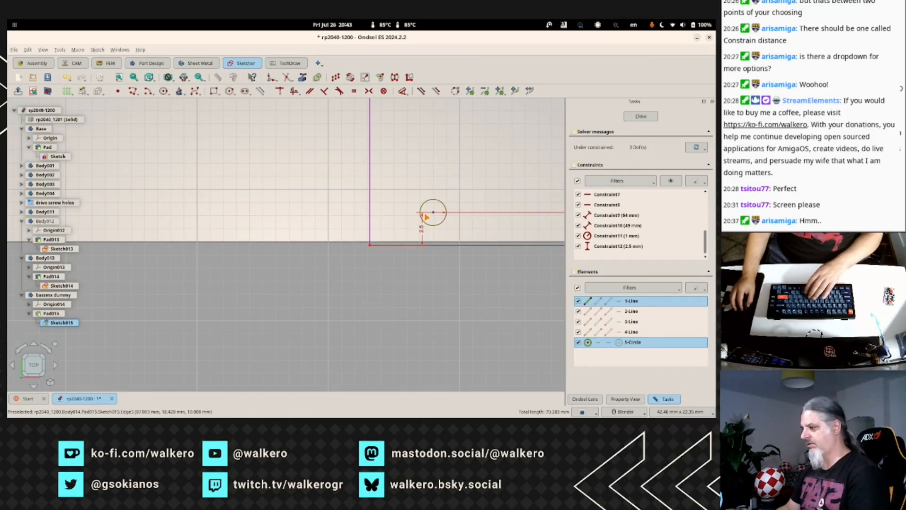
key(l)
click(415, 226)
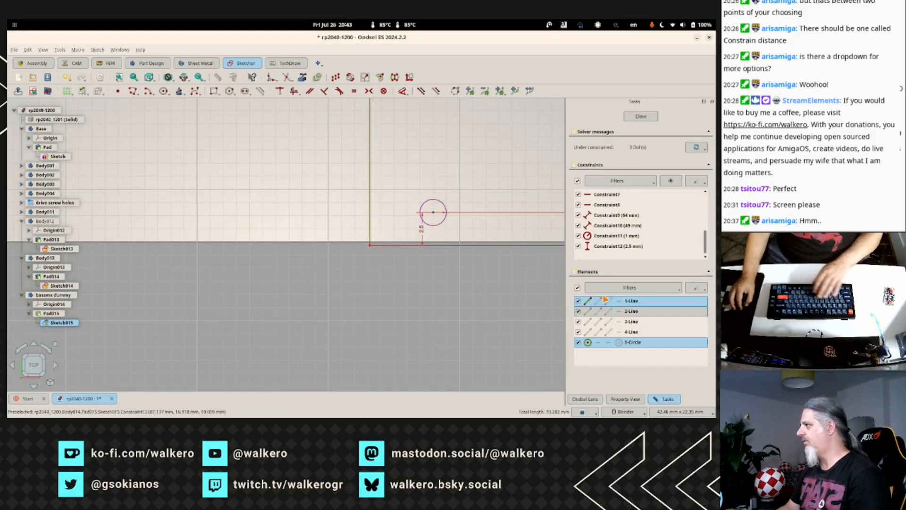
Try to apply a horizontal distance constraint to the vertical edge's two endpoints together with the hole's circle.
click(609, 305)
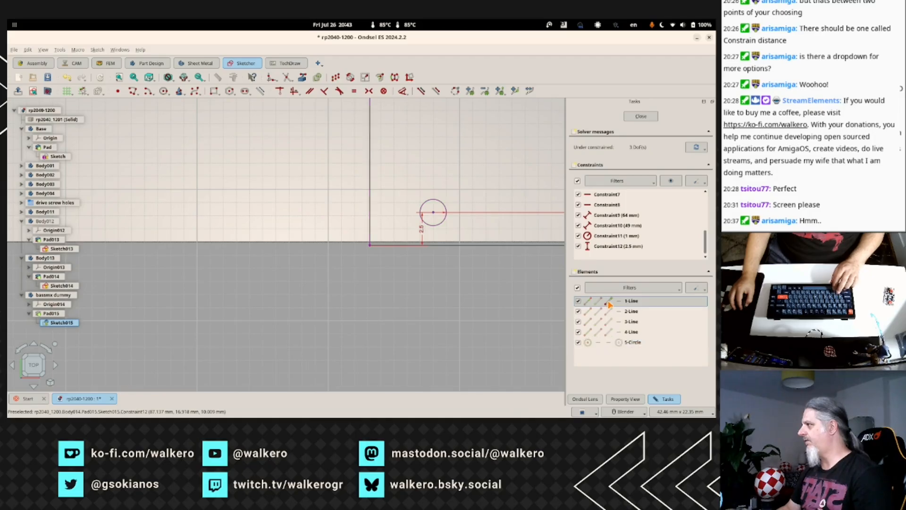
click(598, 305)
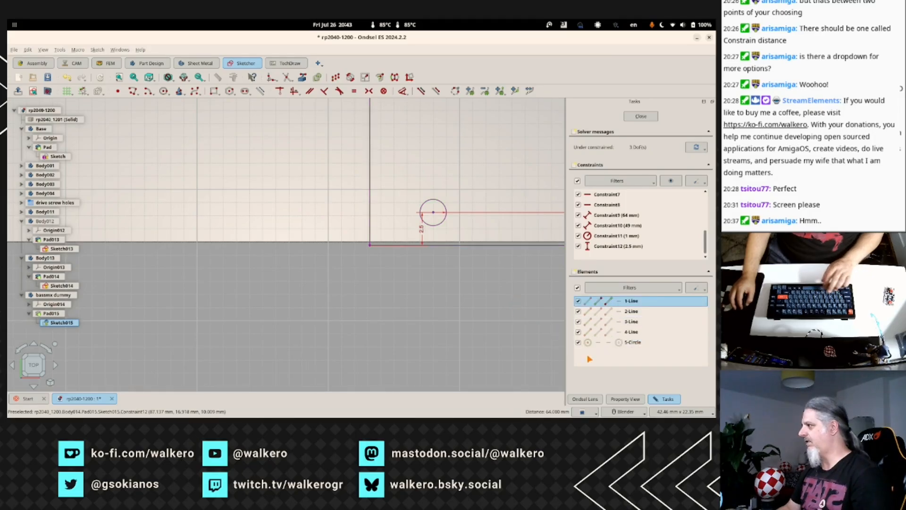
ctrl+click(625, 343)
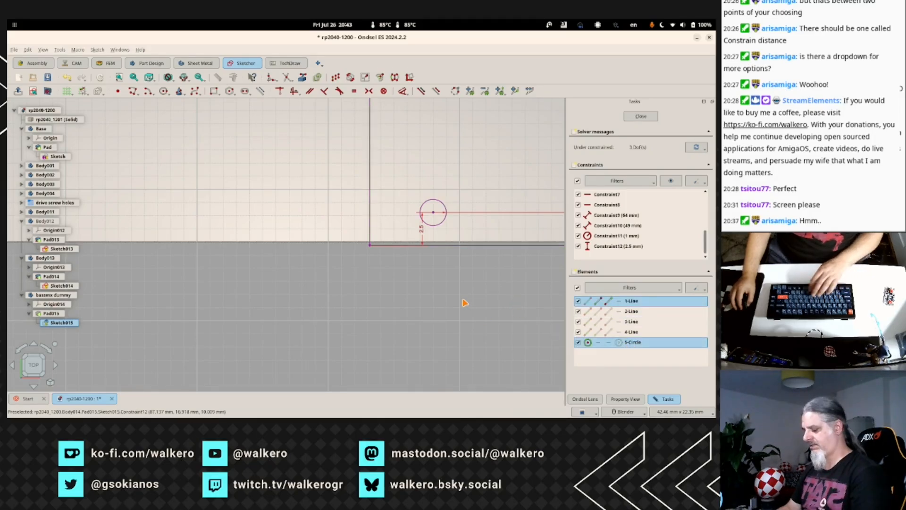
key(l)
click(416, 226)
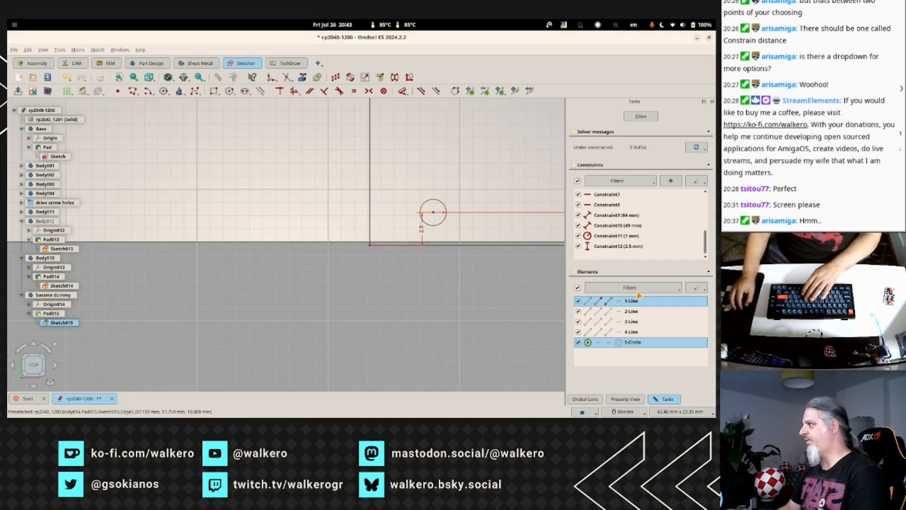
Try to constrain the horizontal distance between the hole's circle edge and the nearby corner endpoint of the vertical edge.
click(619, 343)
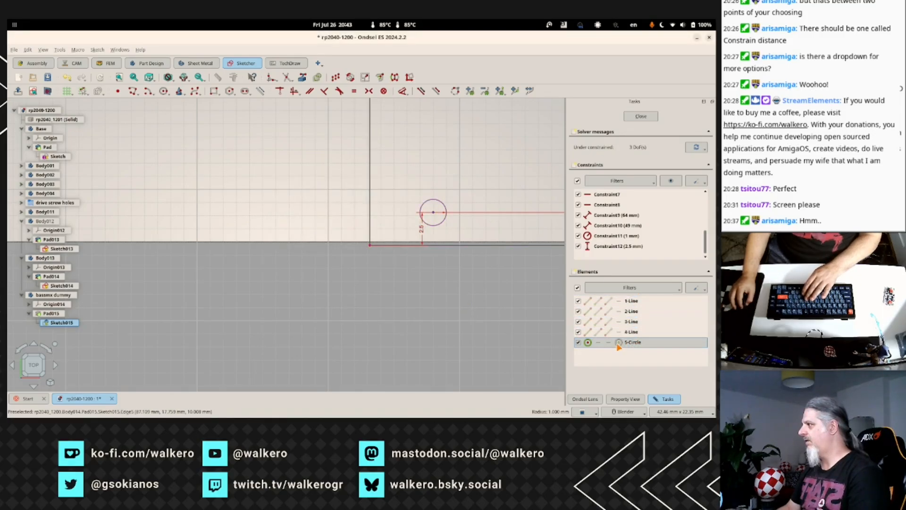
click(587, 343)
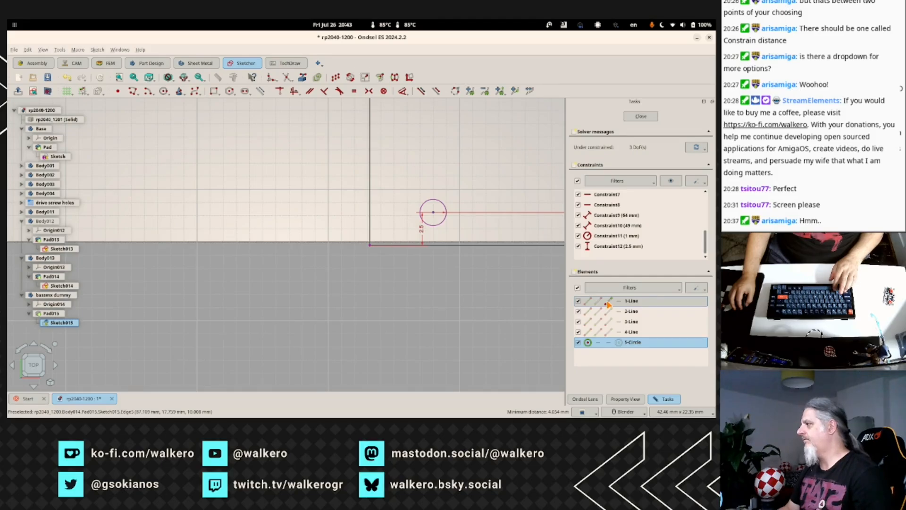
ctrl+click(609, 301)
key(l)
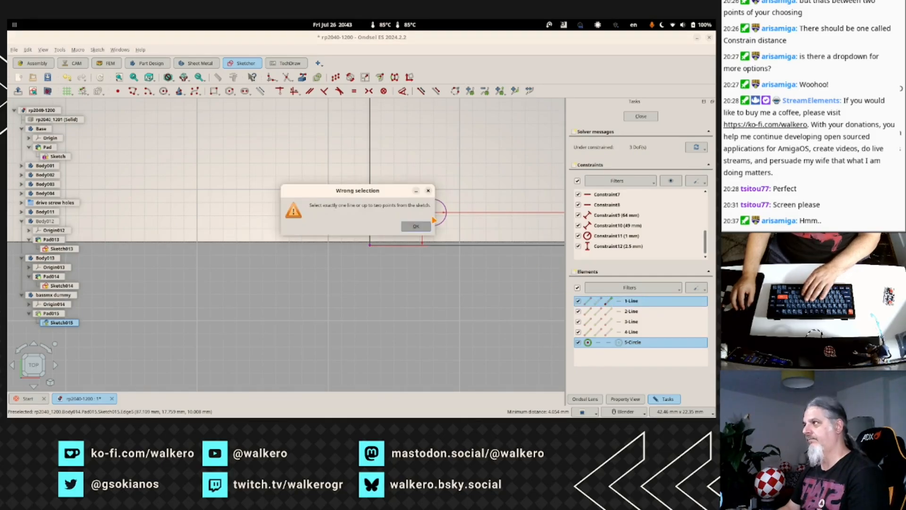
click(416, 226)
click(397, 235)
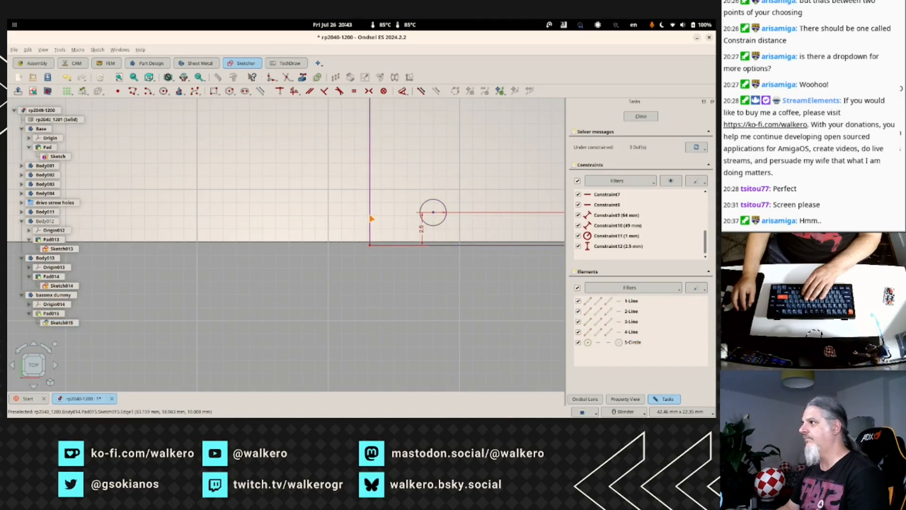
Try to apply a horizontal distance constraint to the rectangle's adjoining vertical and horizontal edges together with the hole's centre.
click(370, 219)
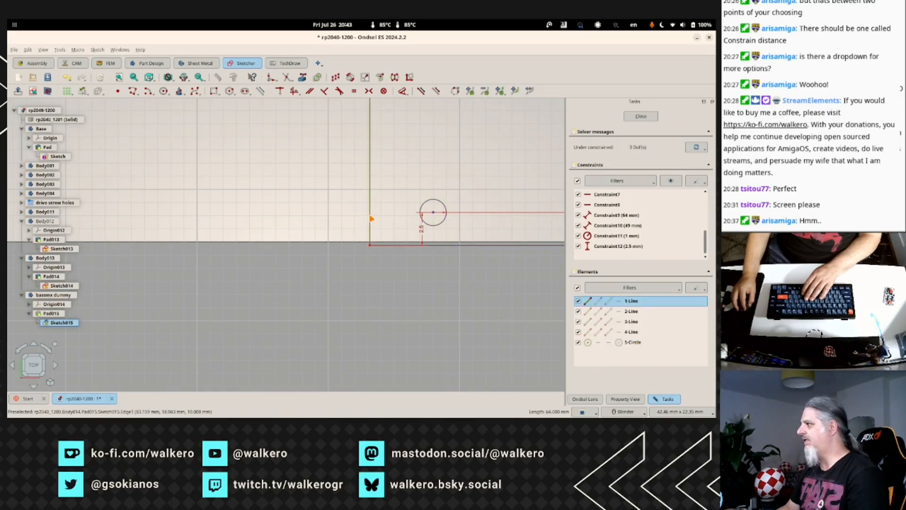
click(439, 245)
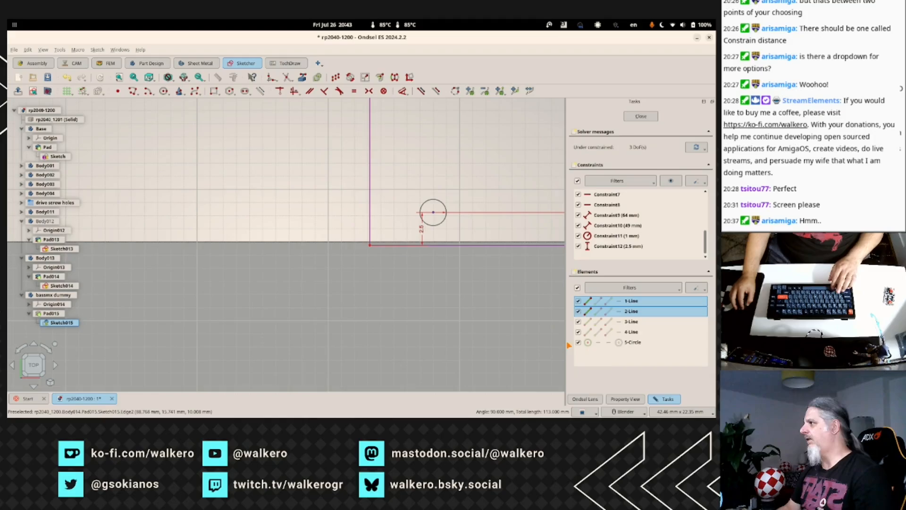
click(434, 214)
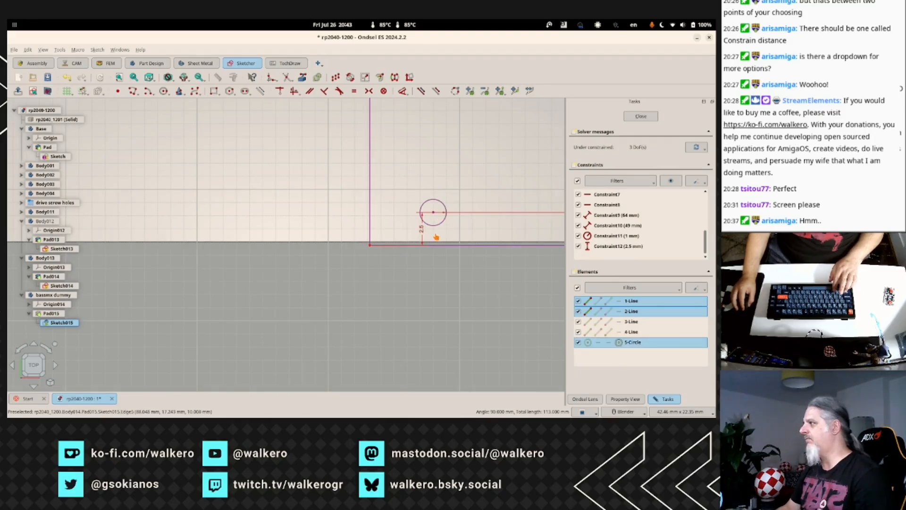
key(l)
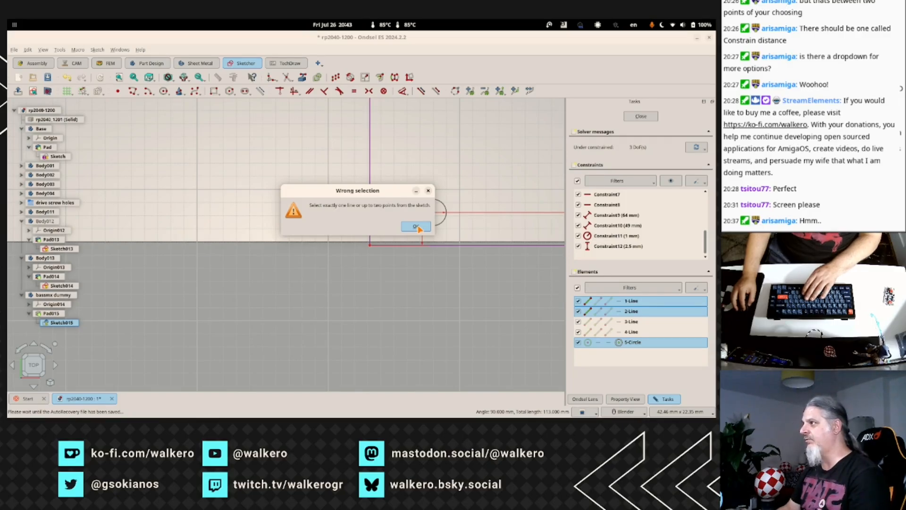
click(417, 227)
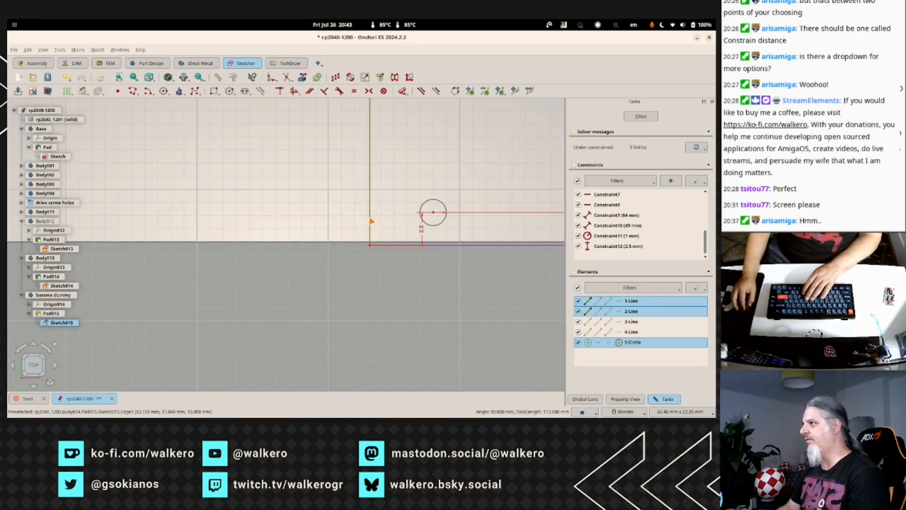
Try to constrain the horizontal distance between the hole's circle and the rectangle's nearby horizontal edge.
click(370, 222)
click(371, 222)
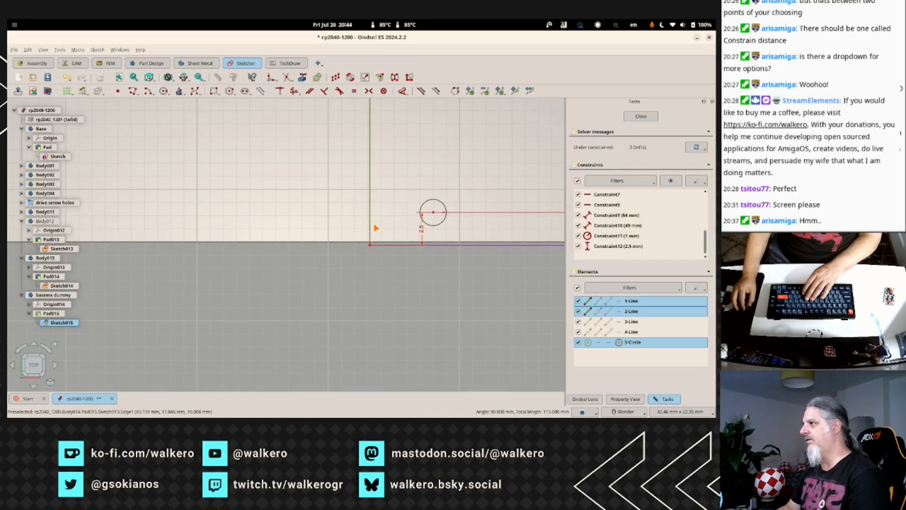
click(428, 246)
click(428, 246)
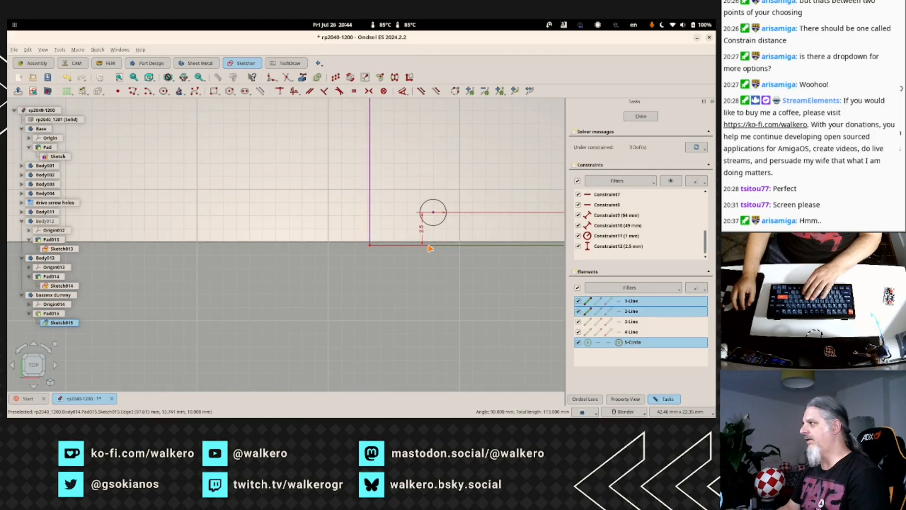
click(428, 245)
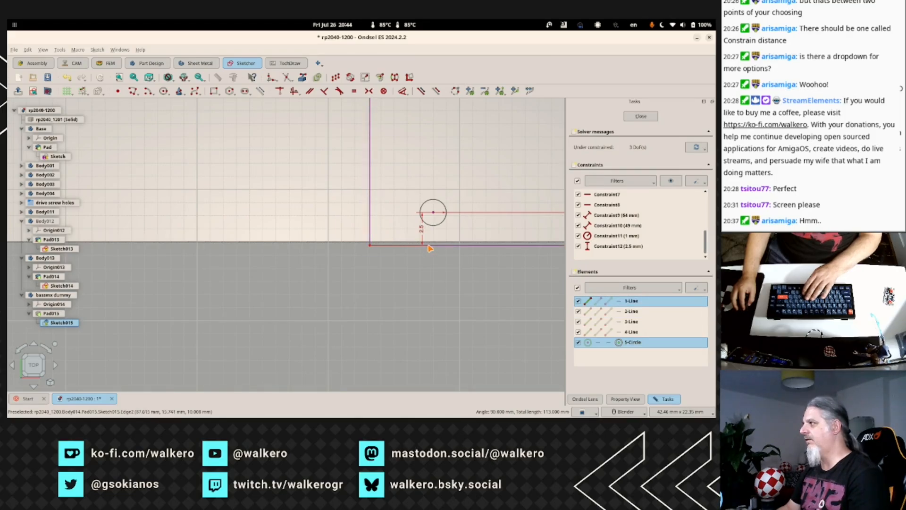
click(639, 311)
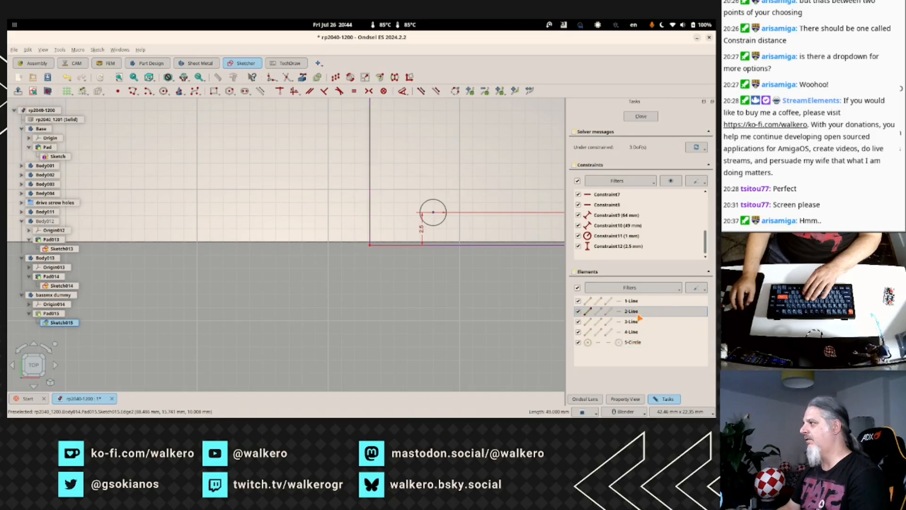
ctrl+click(625, 346)
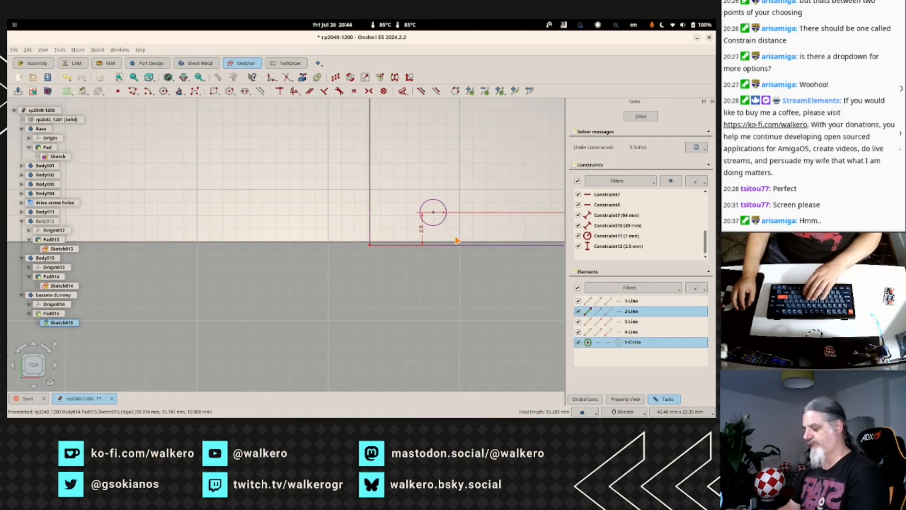
key(l)
key(Return)
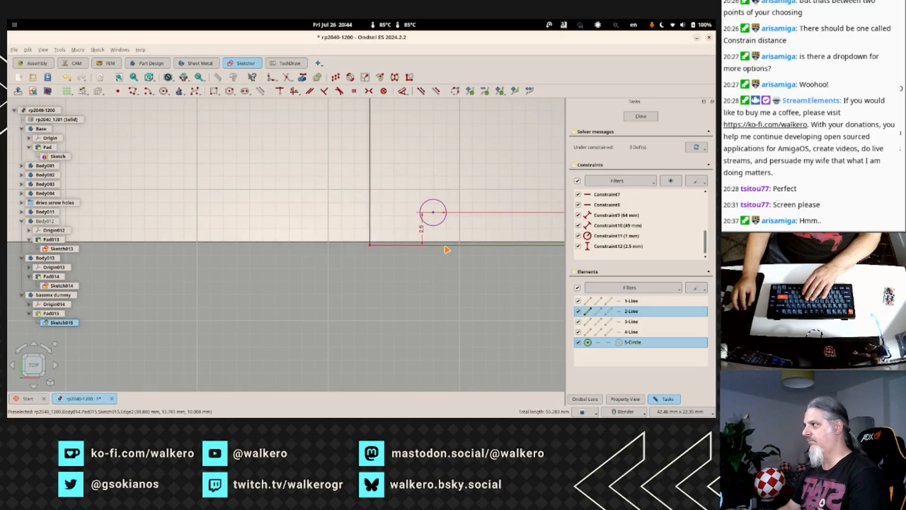
Try to apply a 2.5 mm vertical distance constraint to the rectangle's horizontal edge near the hole.
click(656, 322)
click(645, 313)
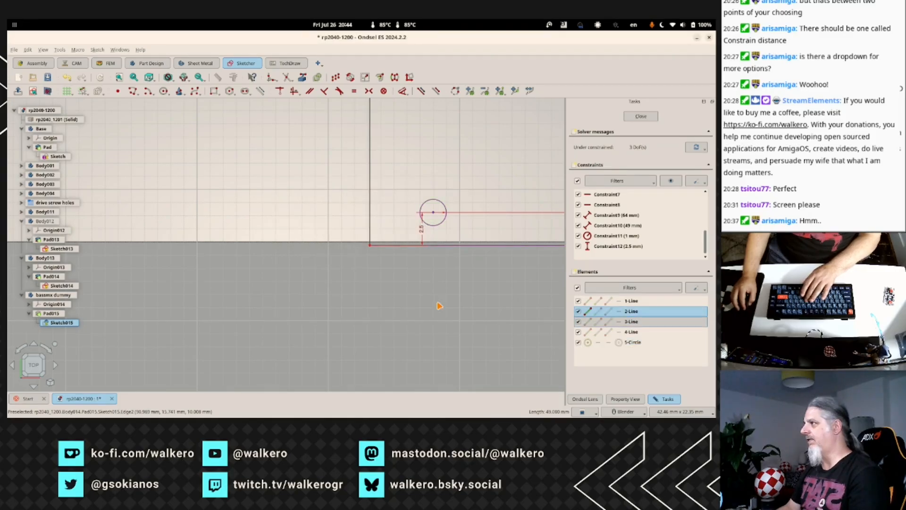
key(i)
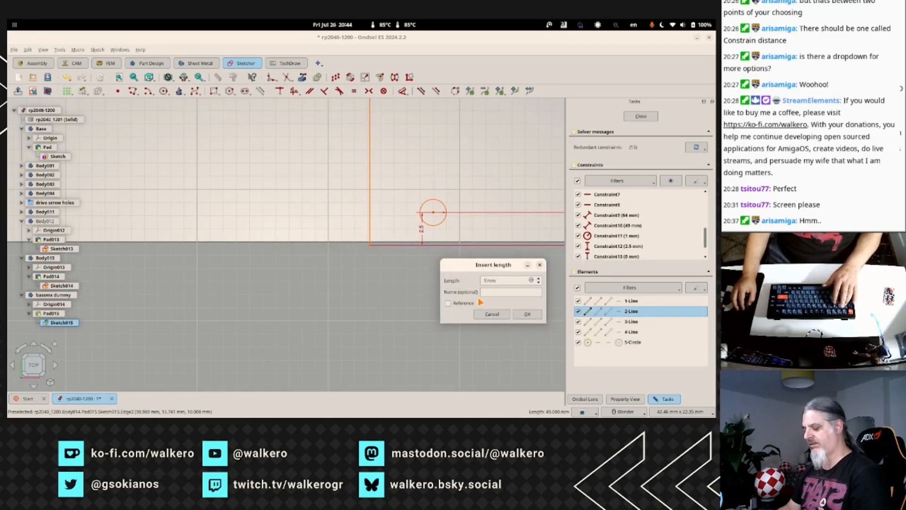
text(1.5)
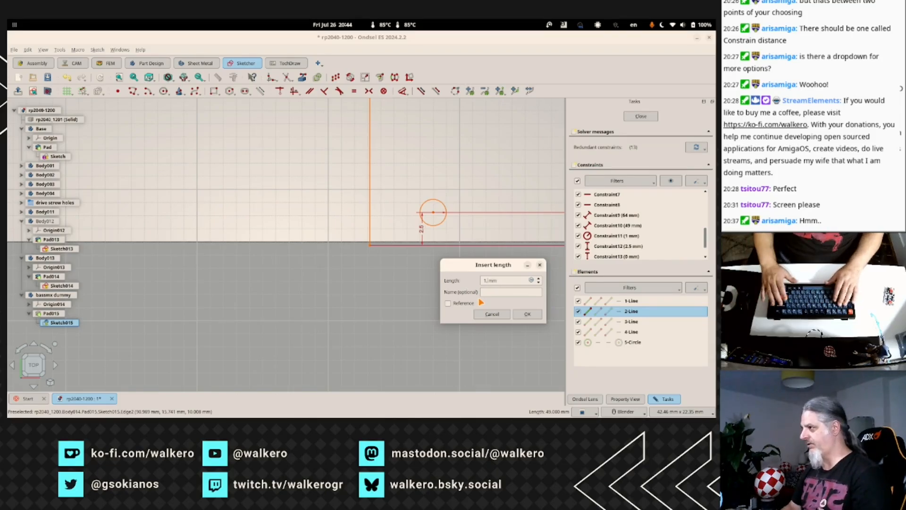
key(BackSpace)
key(BackSpace)
key(BackSpace)
text(2.5)
key(Return)
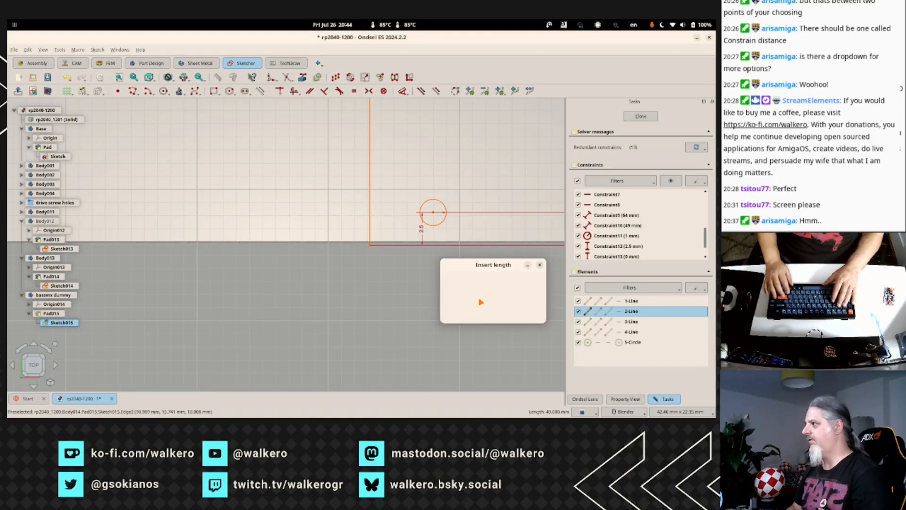
click(429, 227)
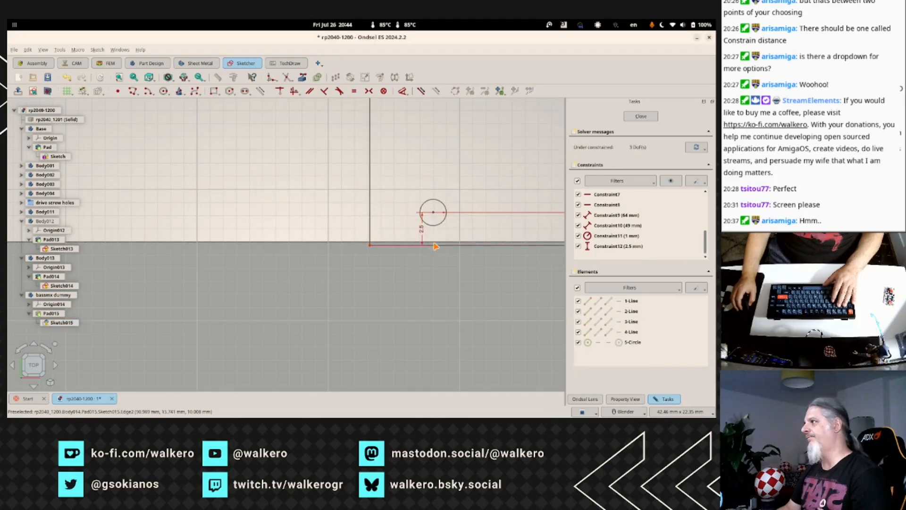
Deactivate and hide the hole's 2.5 mm vertical distance constraint, and move the hole closer to the rectangle's vertical edge.
scroll(443, 238, up, 4)
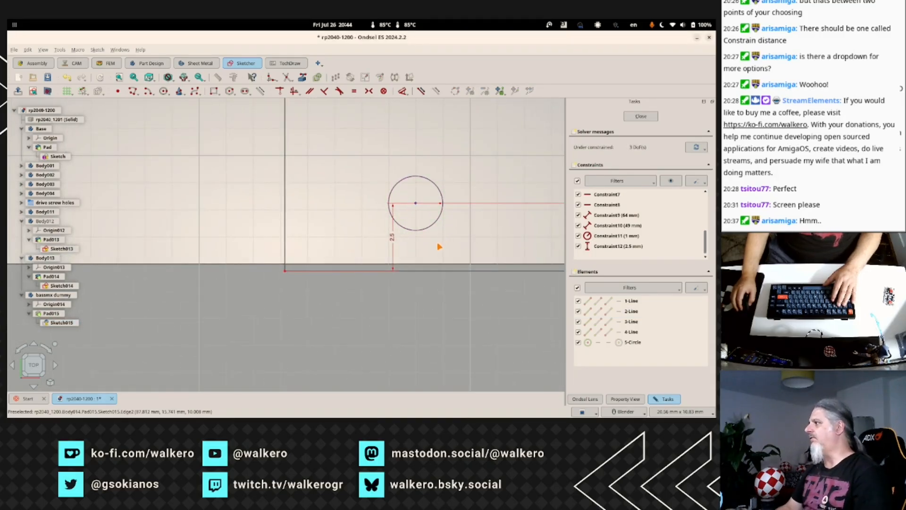
click(624, 247)
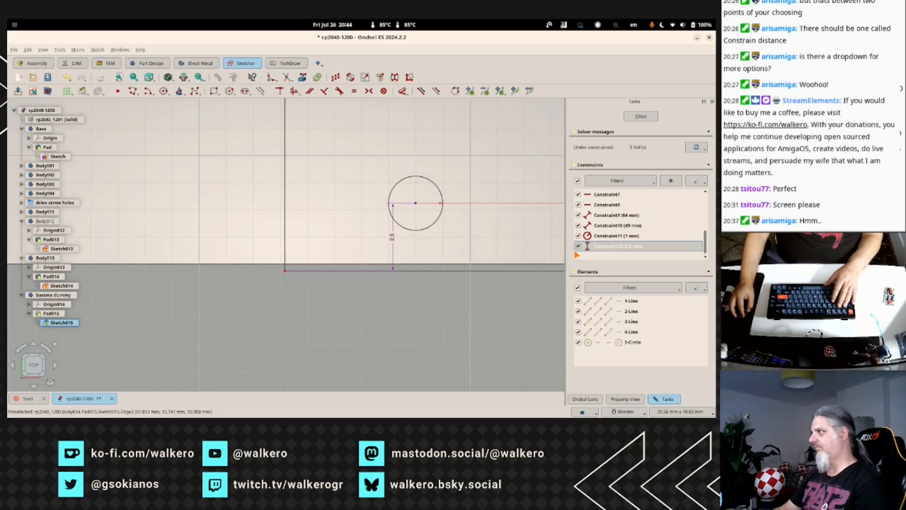
right_click(606, 248)
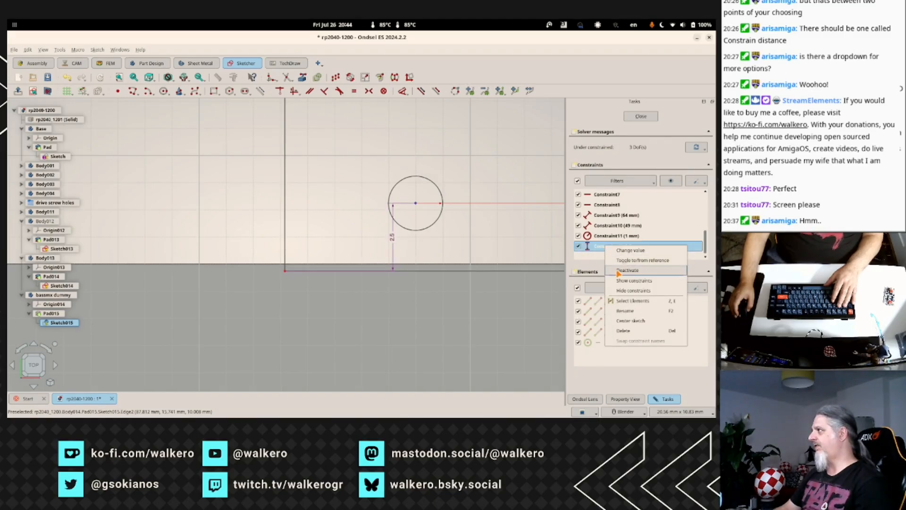
click(618, 271)
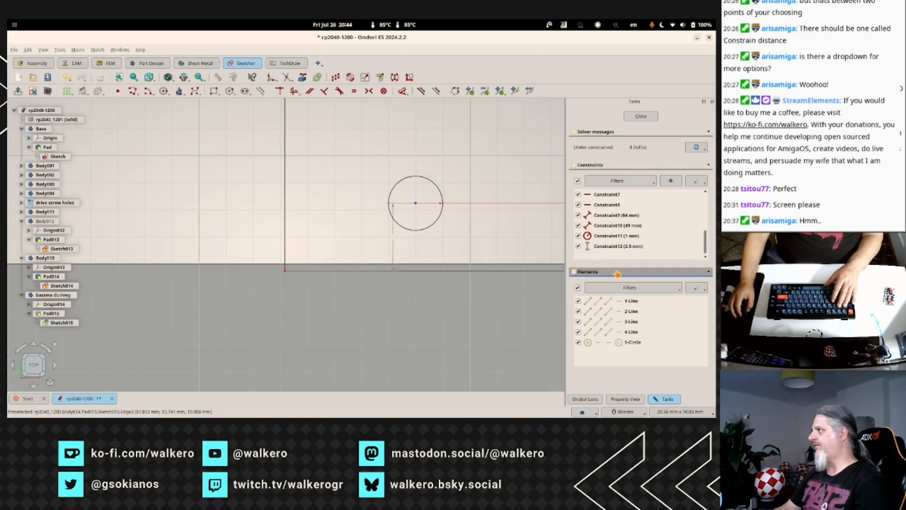
click(578, 246)
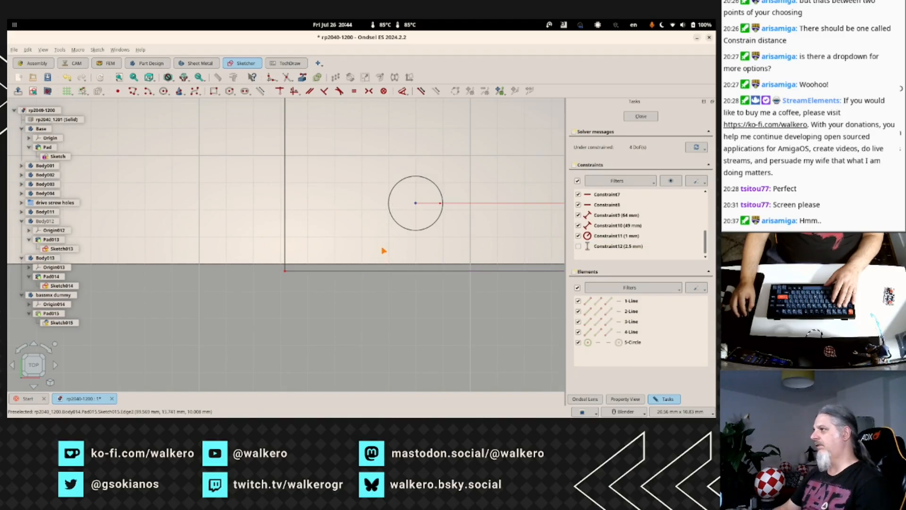
drag(416, 206, 351, 209)
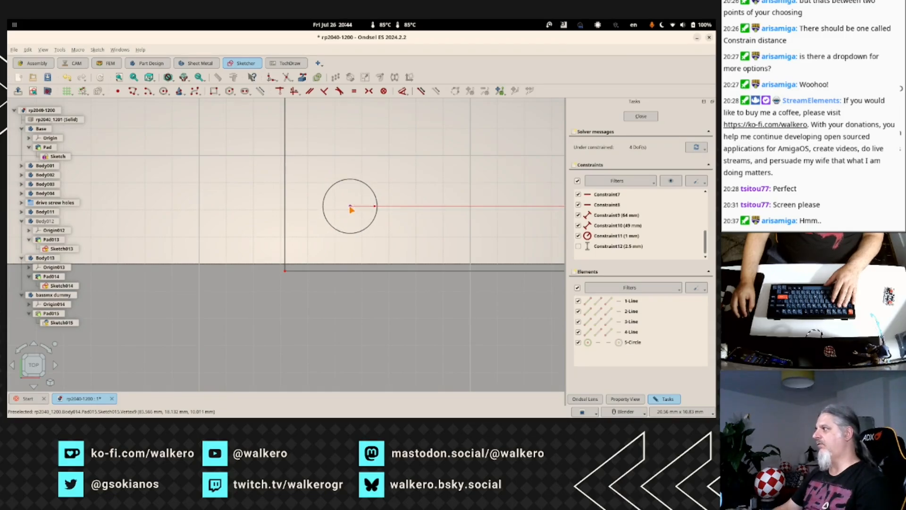
Try to constrain the horizontal distance between the hole's circle and the rectangle's nearby vertical edge.
click(631, 301)
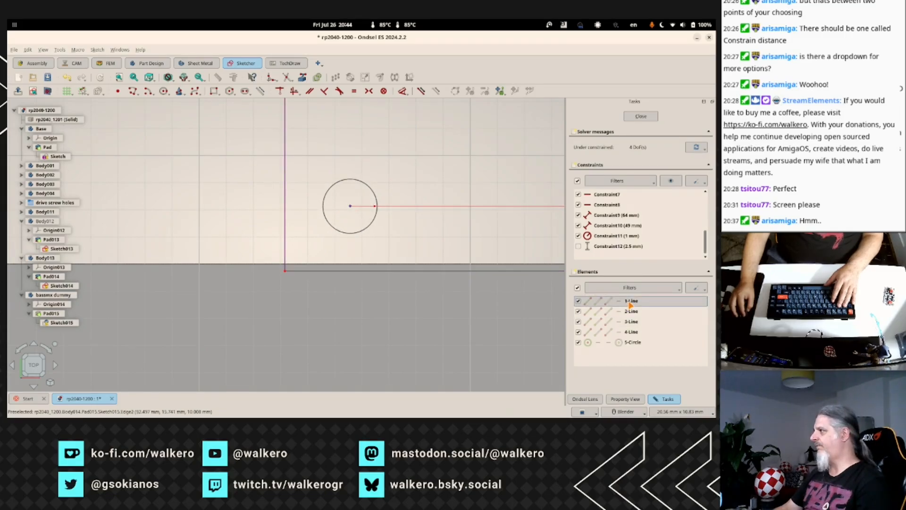
shift+click(628, 342)
click(629, 342)
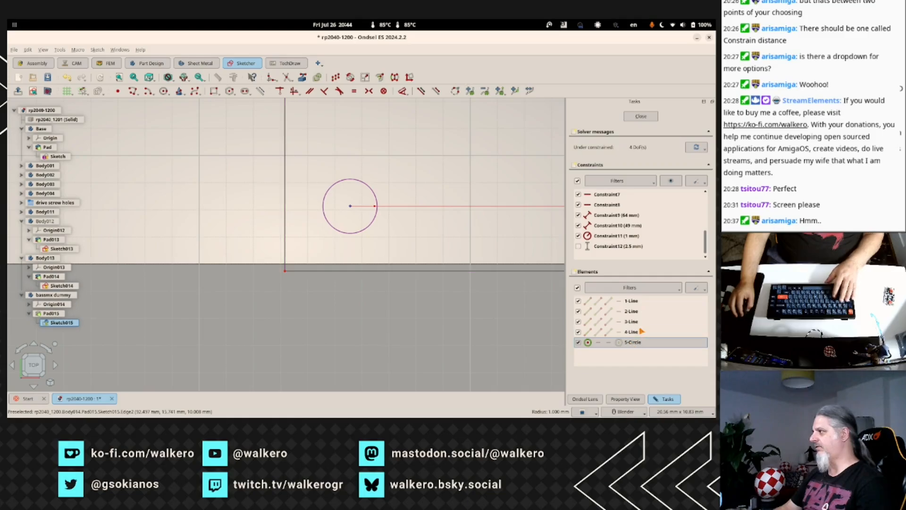
ctrl+click(632, 303)
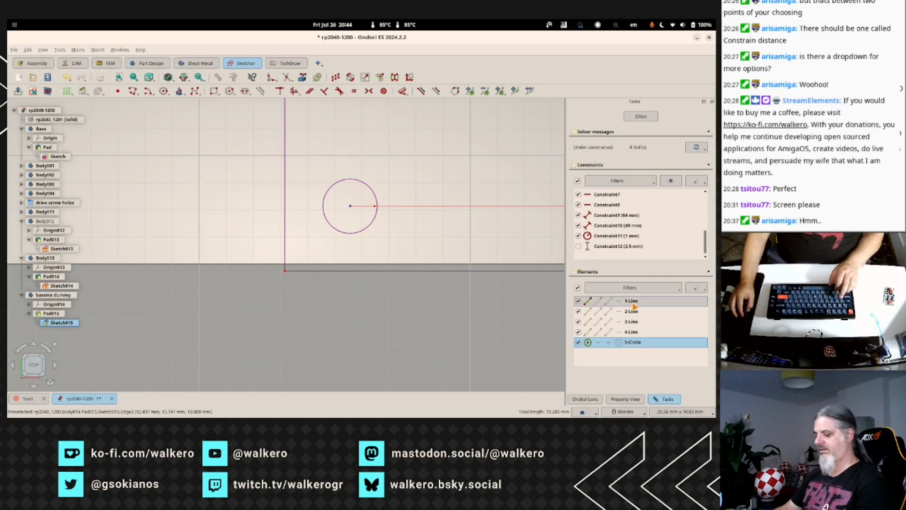
key(l)
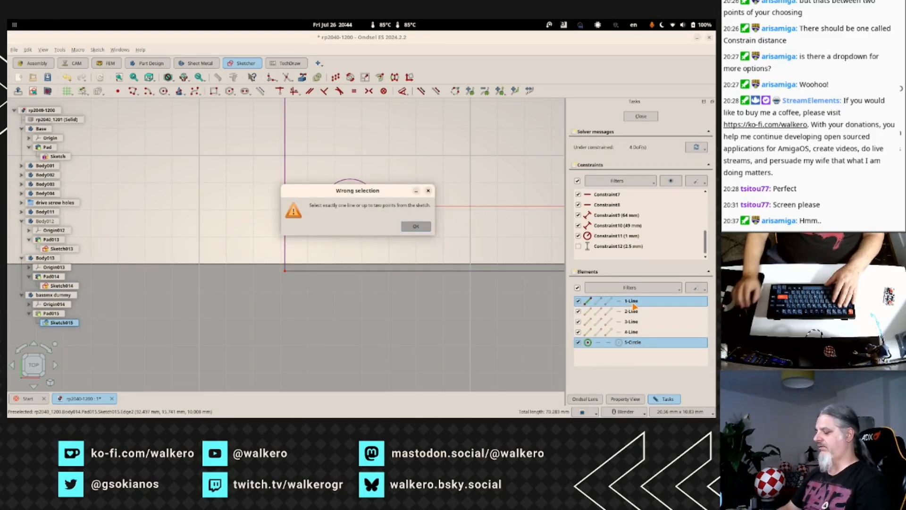
key(Return)
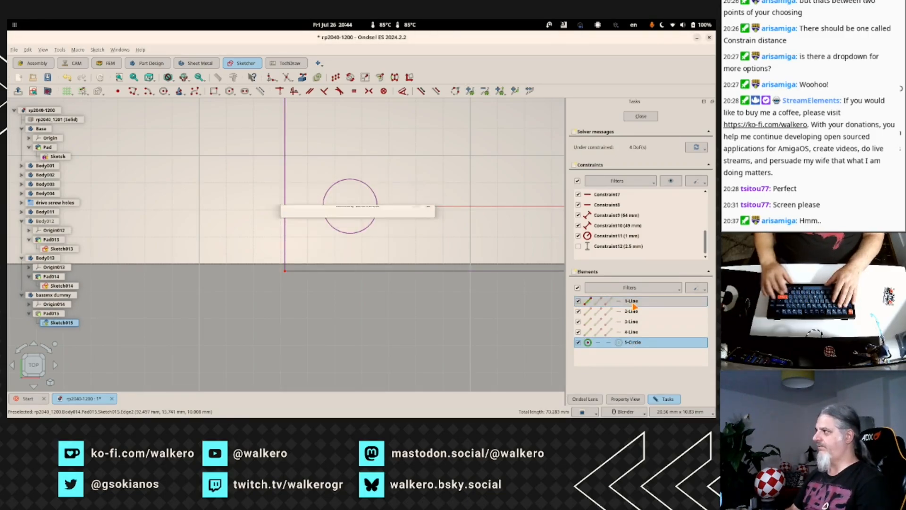
Try to constrain the horizontal distance between the vertical edge's corner endpoint and the hole's circle edge.
click(606, 304)
click(606, 304)
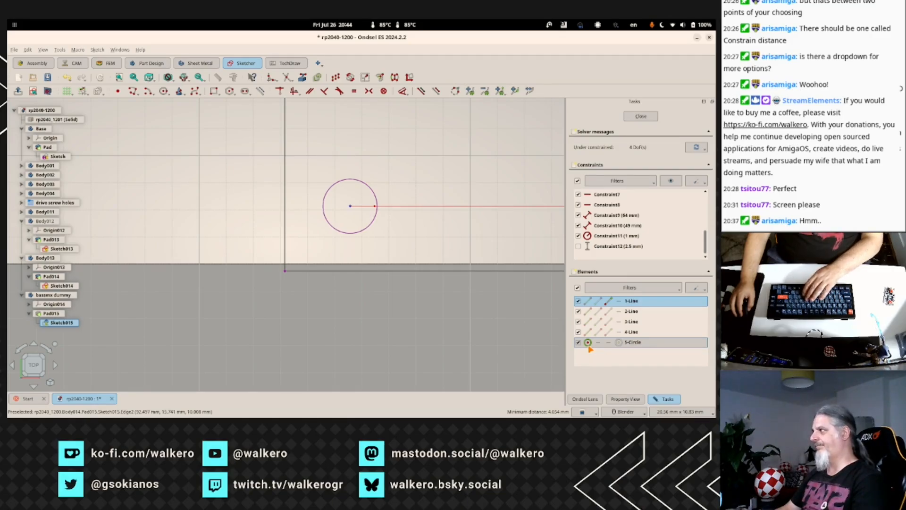
click(589, 345)
key(l)
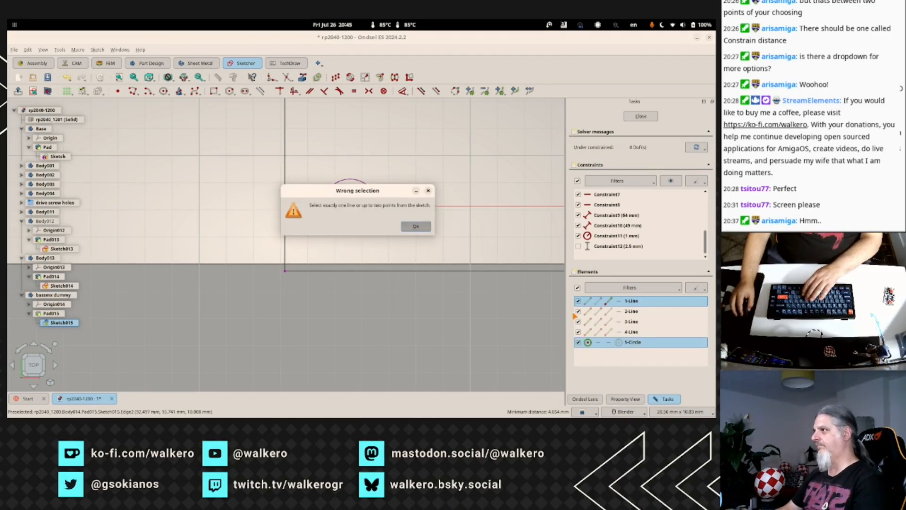
click(414, 226)
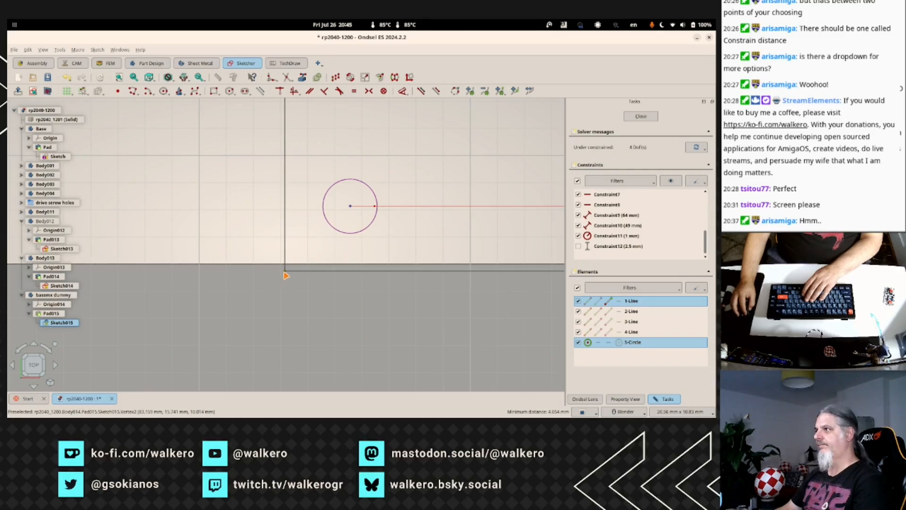
key(Escape)
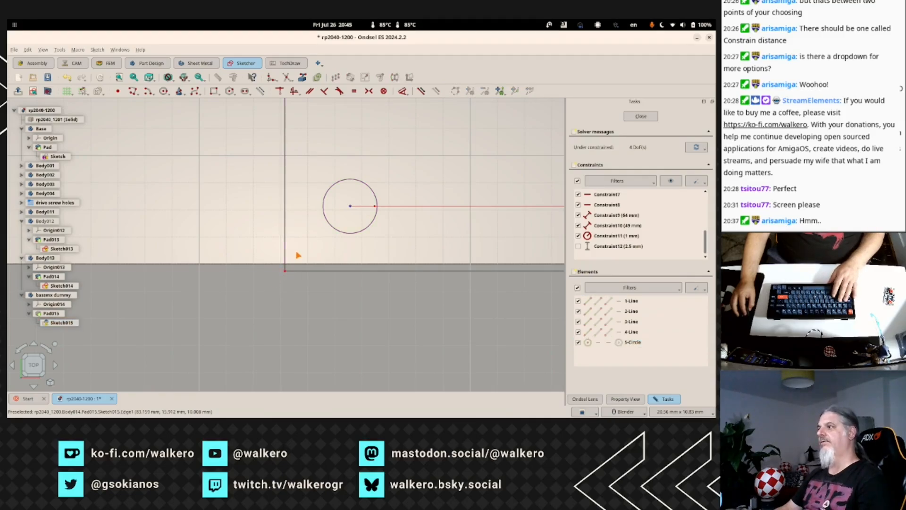
Try a vertical distance constraint between the rectangle's nearby corner and the hole's centre, and cancel it.
click(285, 271)
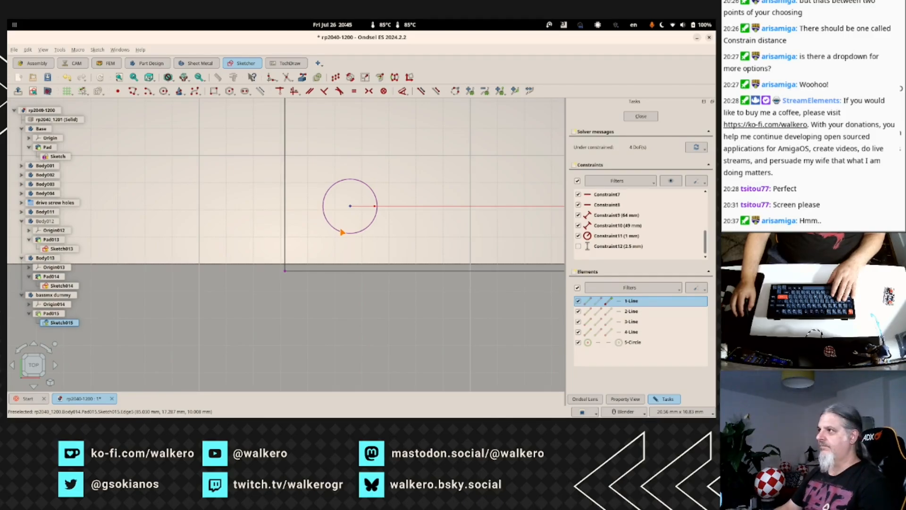
click(351, 206)
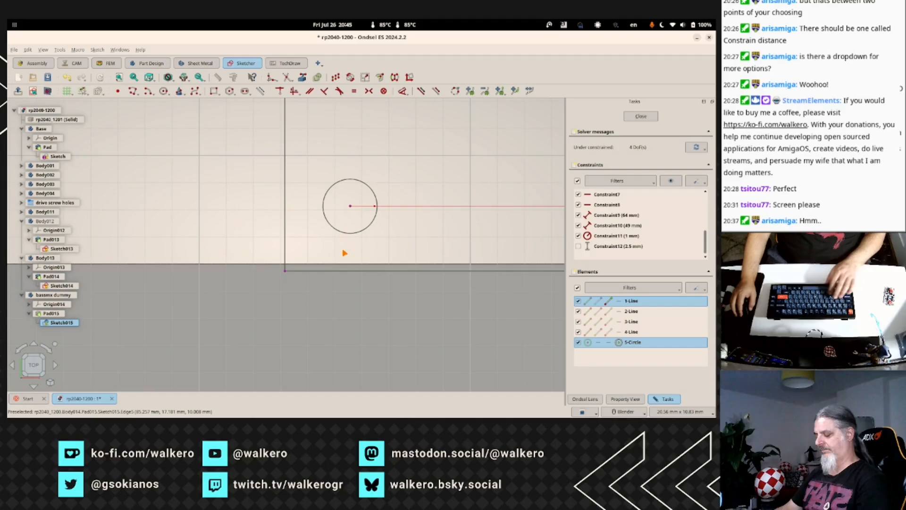
key(i)
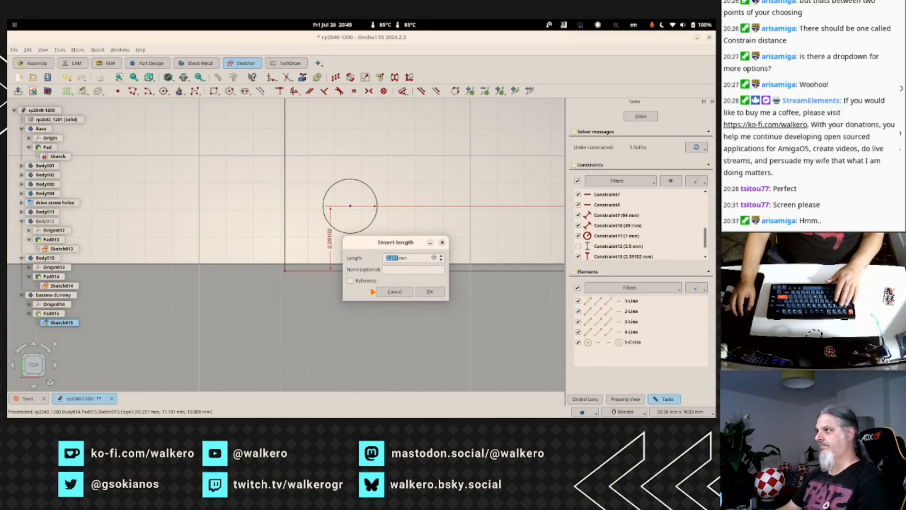
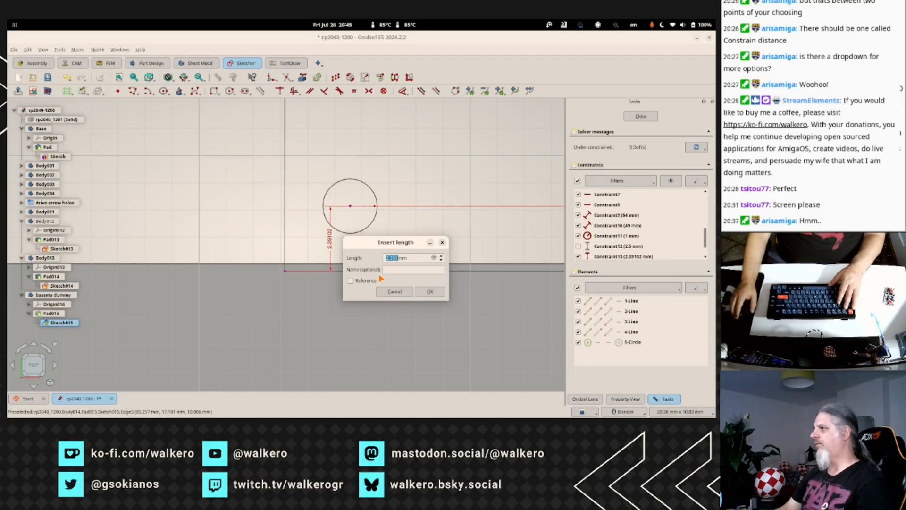
click(394, 291)
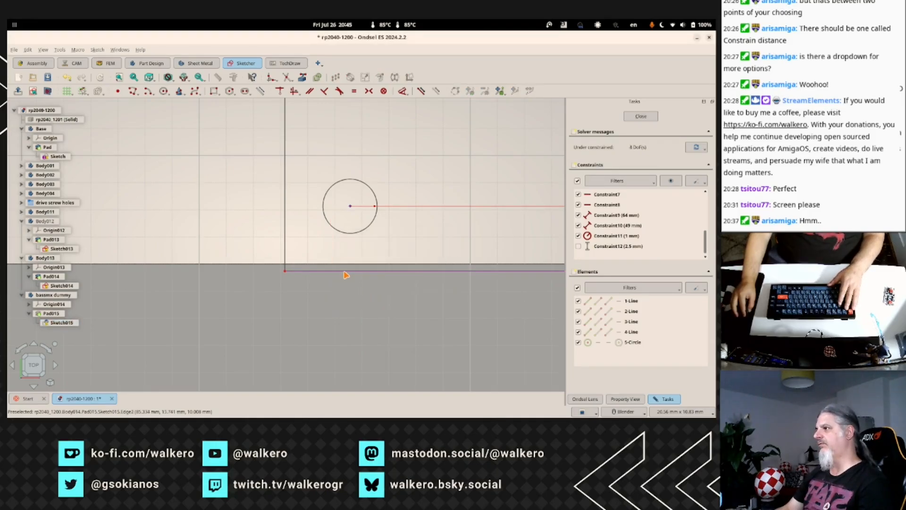
Try to apply a vertical distance constraint of 2.5 mm to the horizontal edge below the hole.
click(344, 271)
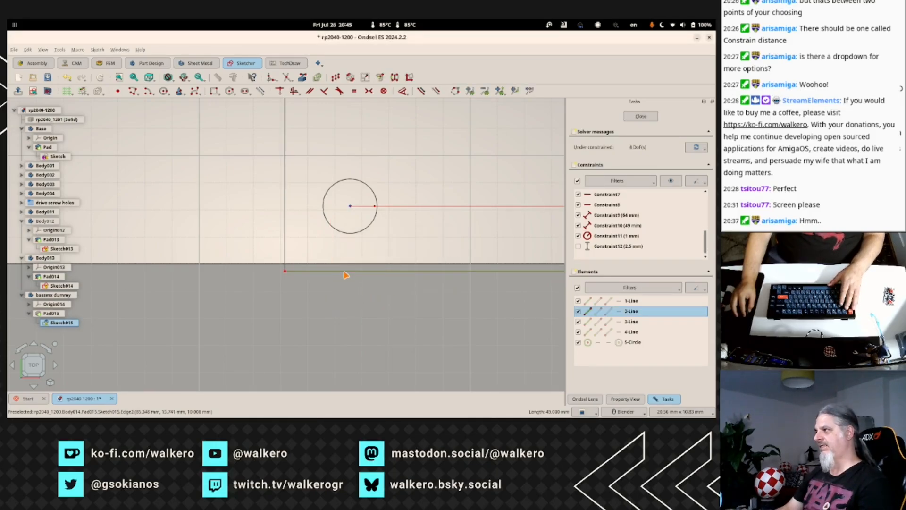
key(i)
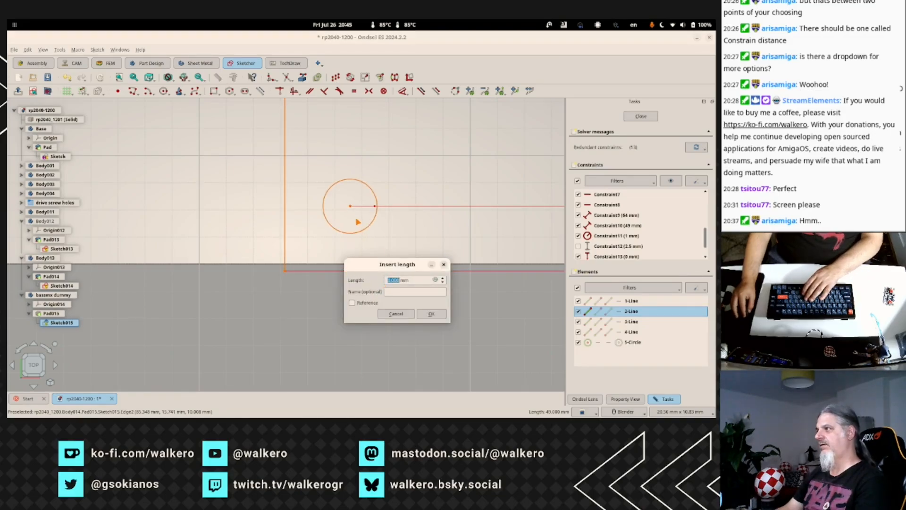
text(2.5)
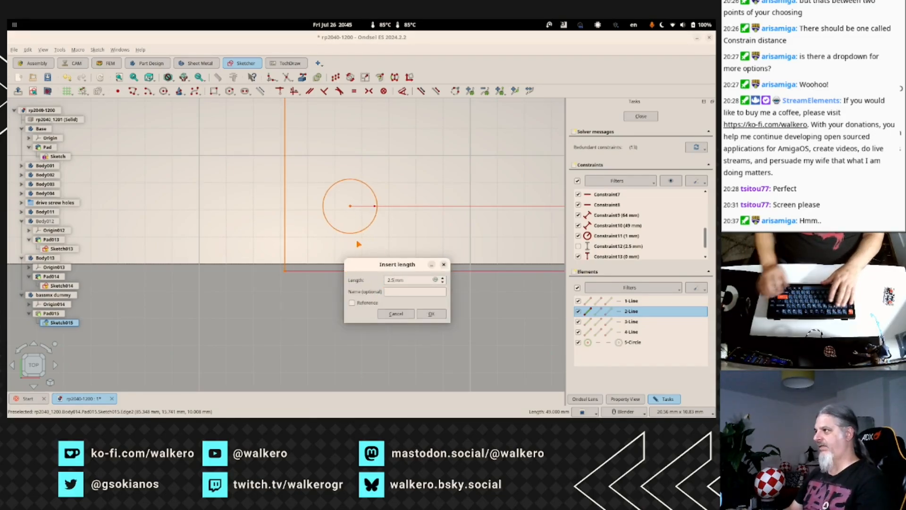
click(440, 315)
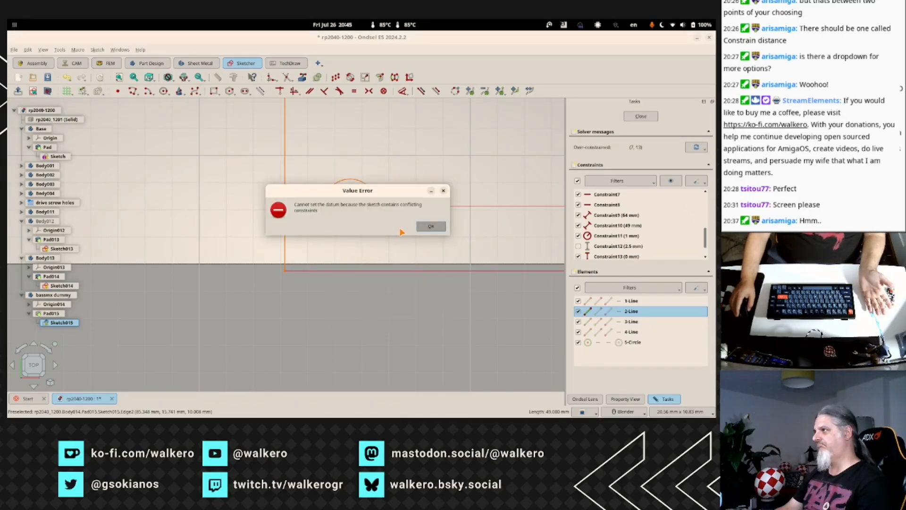
click(438, 228)
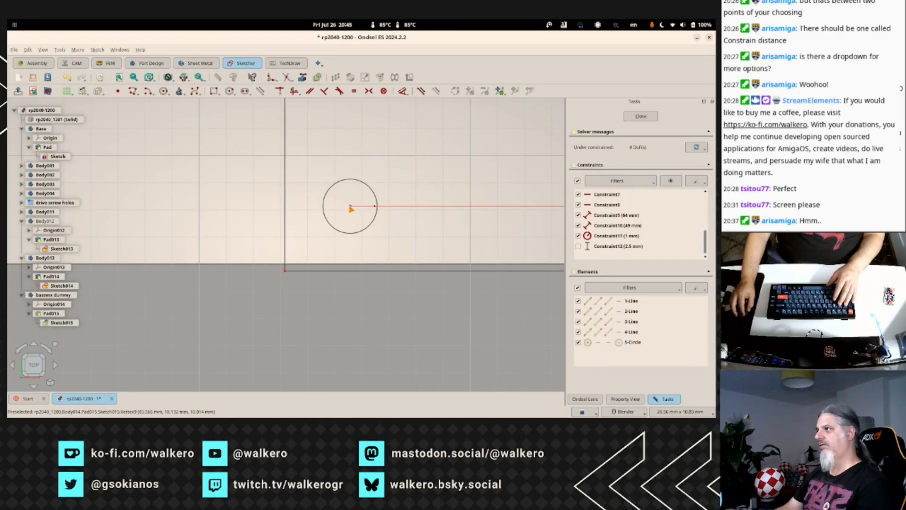
Try the vertical distance constraint on the rectangle's vertical edge beside the hole, and cancel the length entry.
click(350, 208)
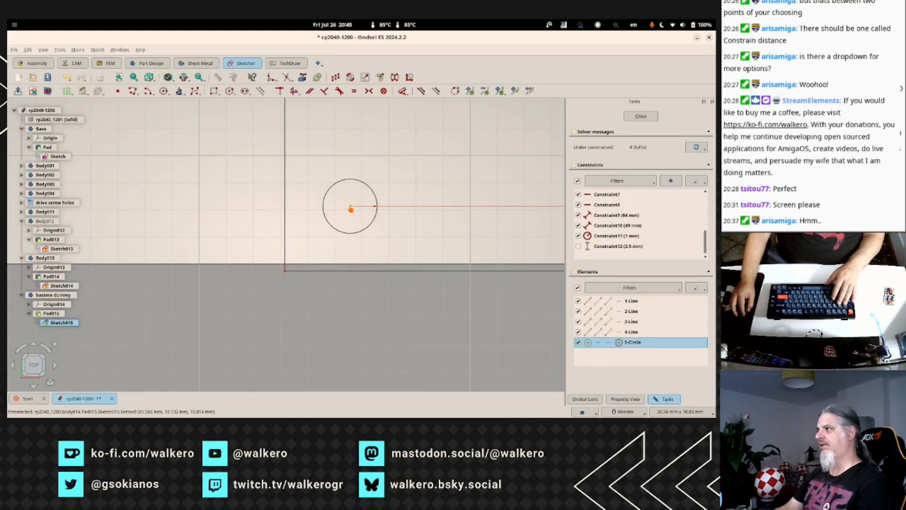
click(350, 209)
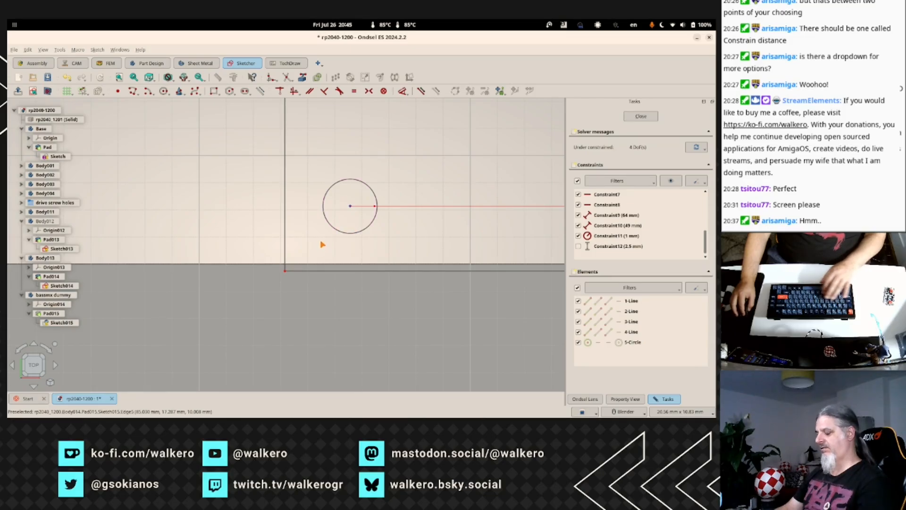
key(i)
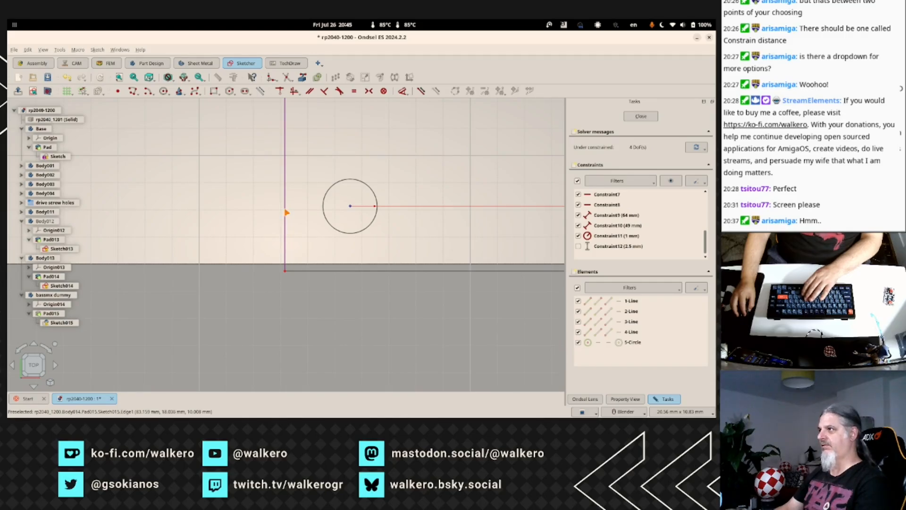
click(286, 212)
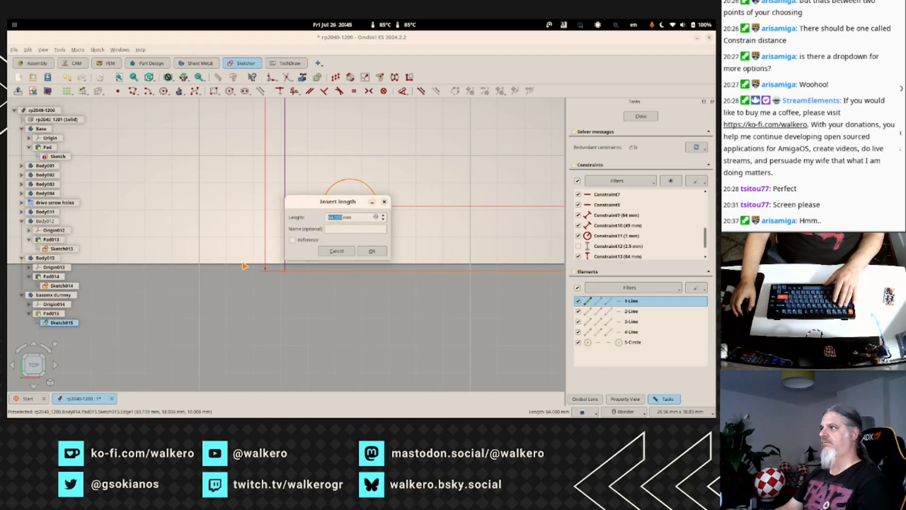
click(337, 251)
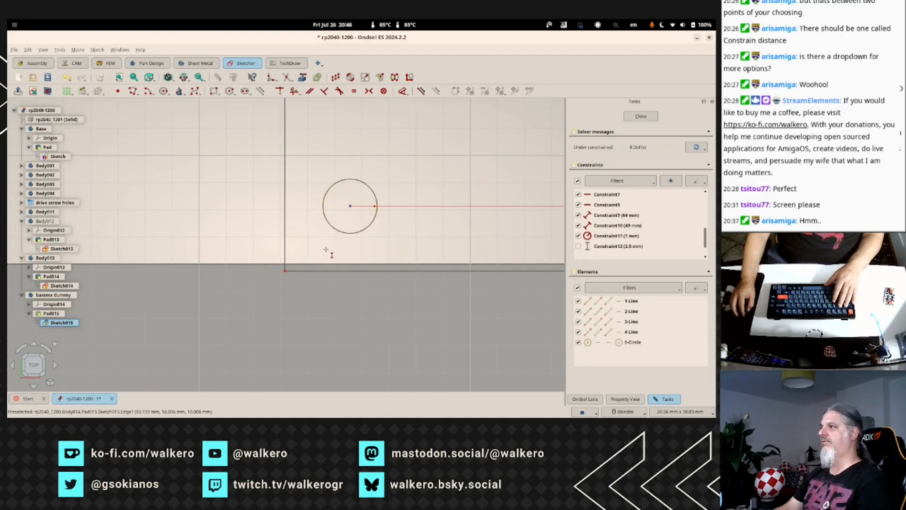
Try a vertical distance constraint on the hole's circle edge, and on its centre point with the horizontal edge below.
click(344, 233)
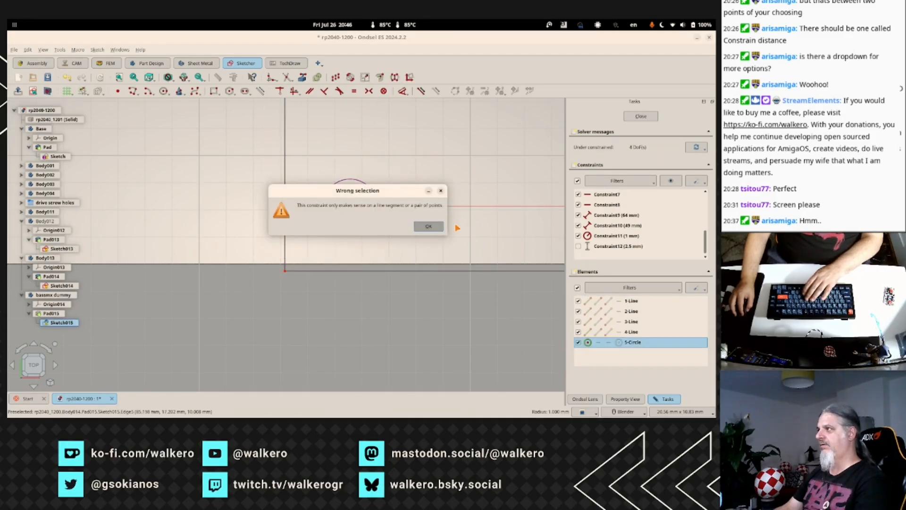
click(427, 226)
click(350, 206)
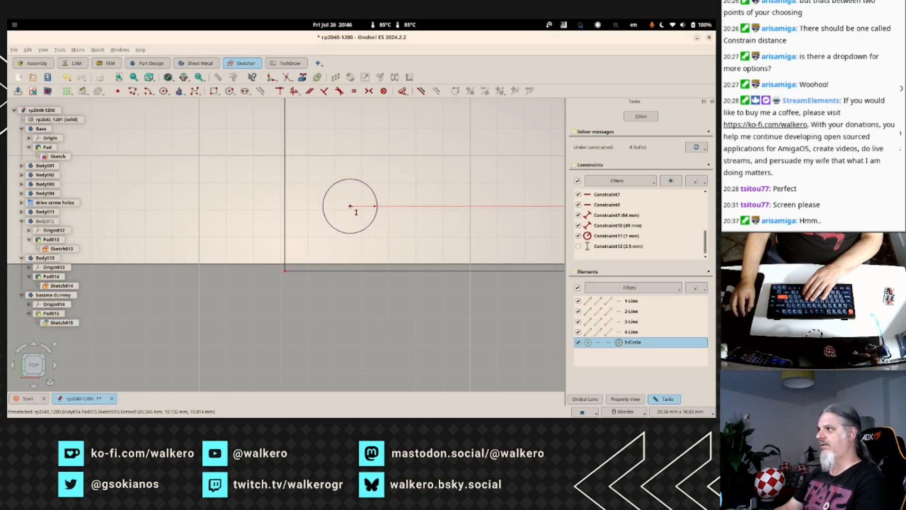
right_click(350, 206)
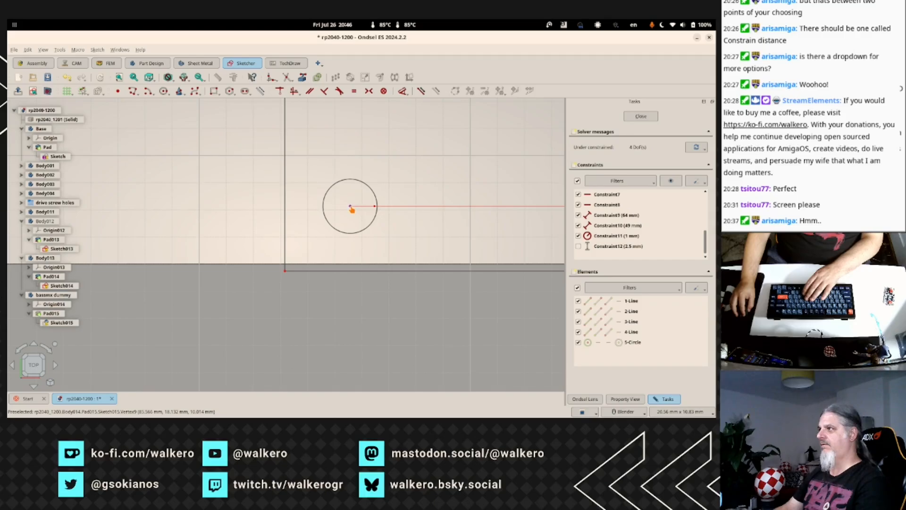
click(351, 206)
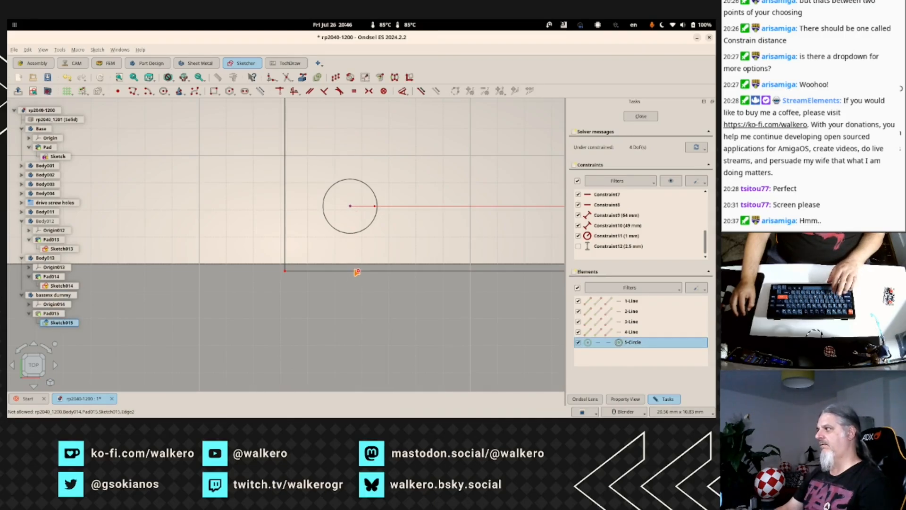
click(354, 223)
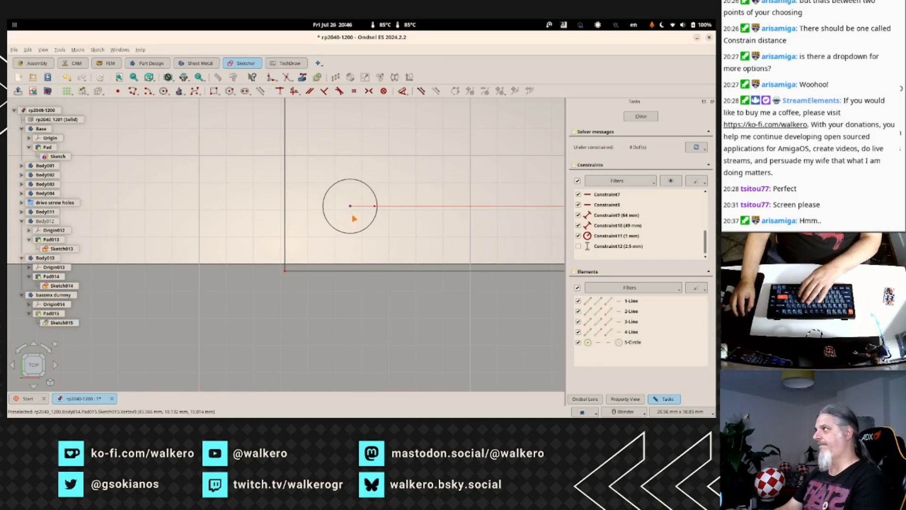
Try to apply a 2 mm vertical distance constraint to the horizontal edge below the hole.
click(359, 272)
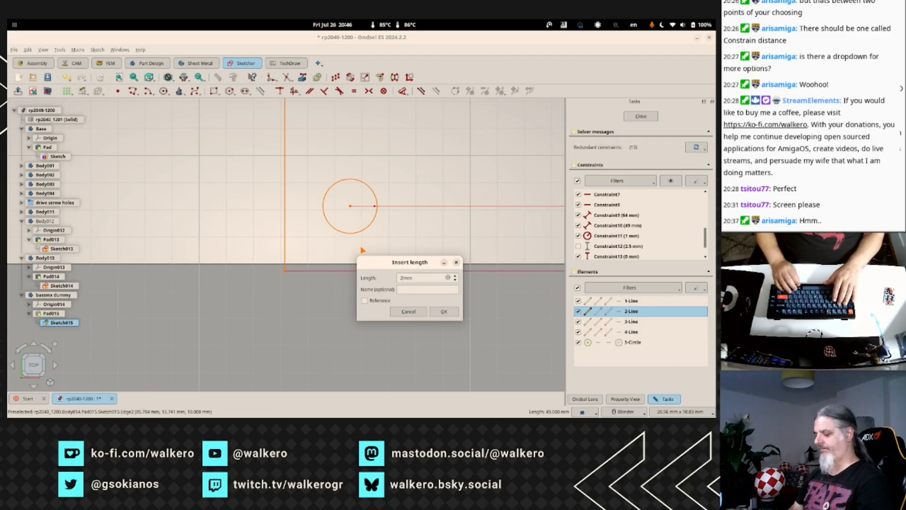
key(Return)
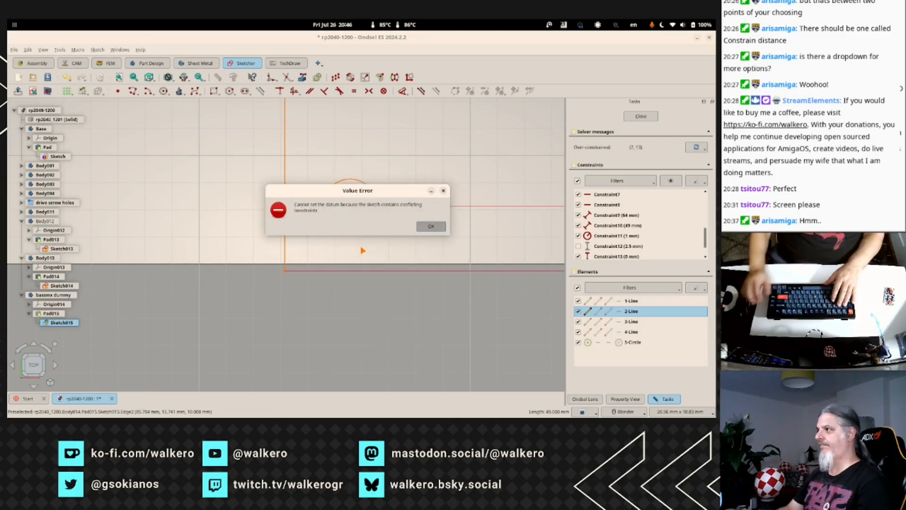
click(430, 226)
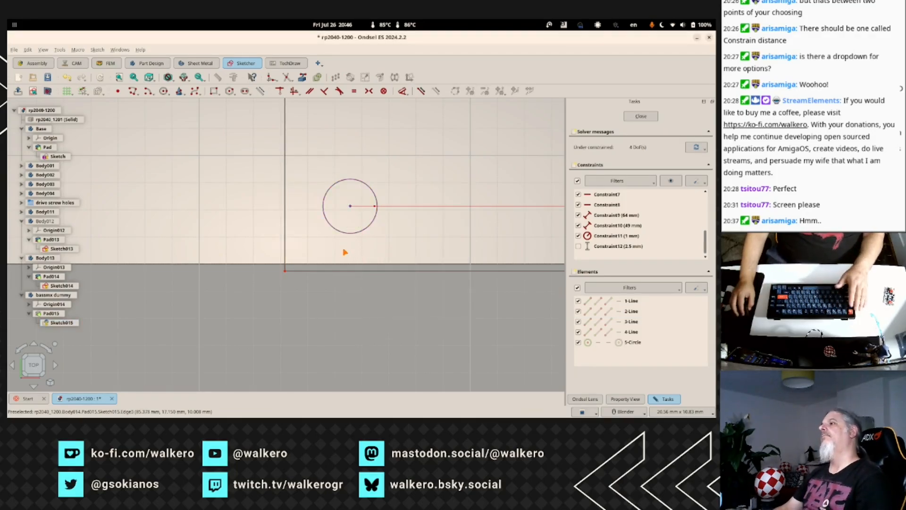
Constrain the vertical distance between the hole's centre and the rectangle's nearby corner to 2.5 mm.
click(351, 206)
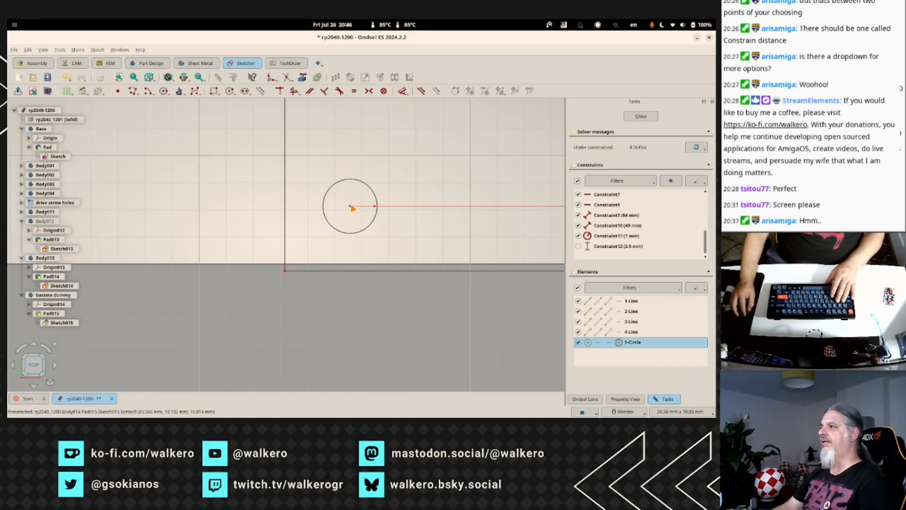
click(285, 271)
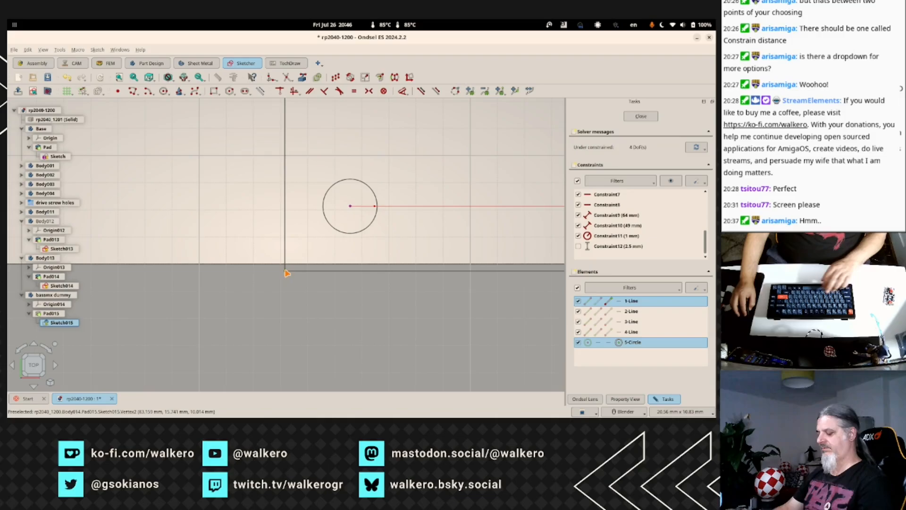
text(i)
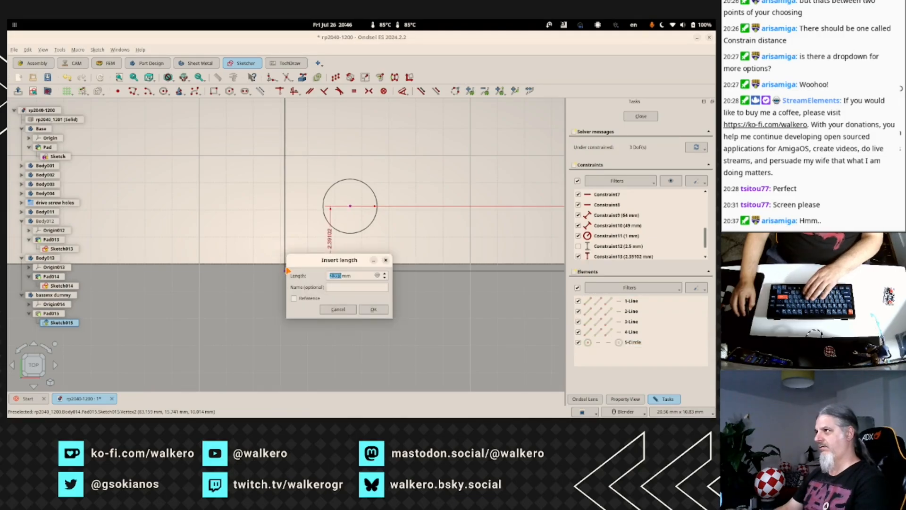
text(2.56)
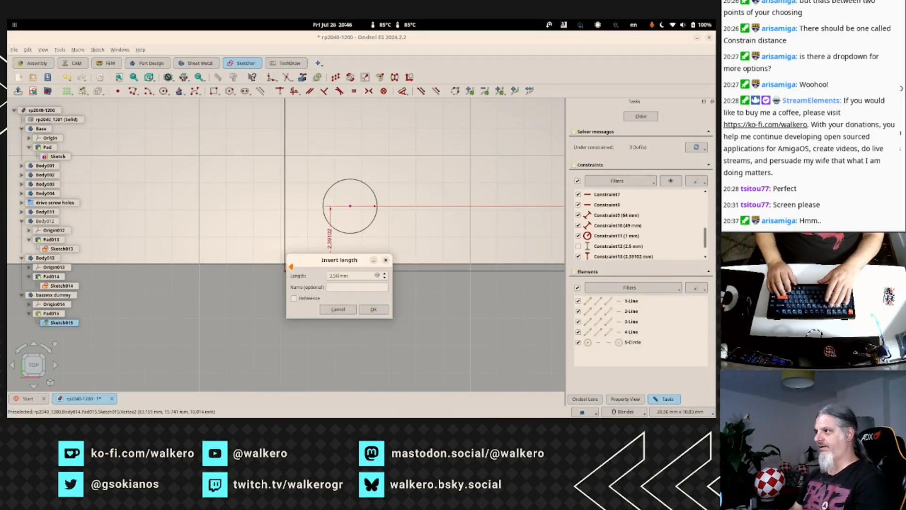
key(BackSpace)
key(Return)
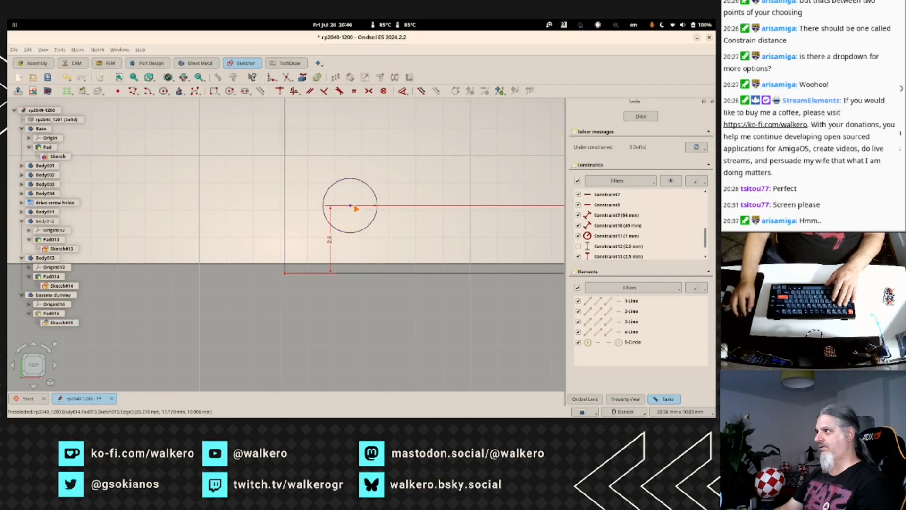
Move the hole, along with the board rectangle's lower edge, down onto the base's lower frame bar.
mouse_move(351, 208)
mouse_down()
mouse_move(358, 223)
mouse_move(376, 208)
mouse_move(407, 222)
mouse_move(367, 266)
mouse_move(370, 234)
mouse_move(356, 250)
mouse_up()
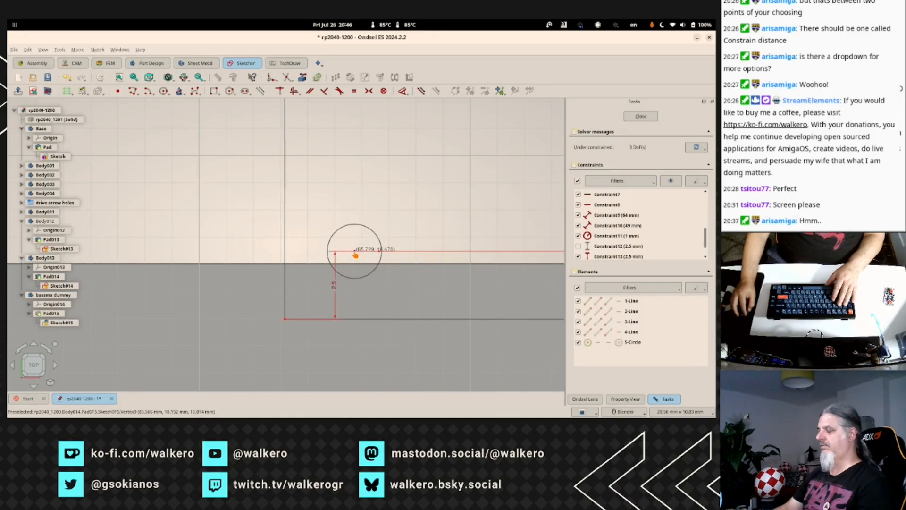
scroll(373, 245, down, 5)
scroll(420, 244, down, 6)
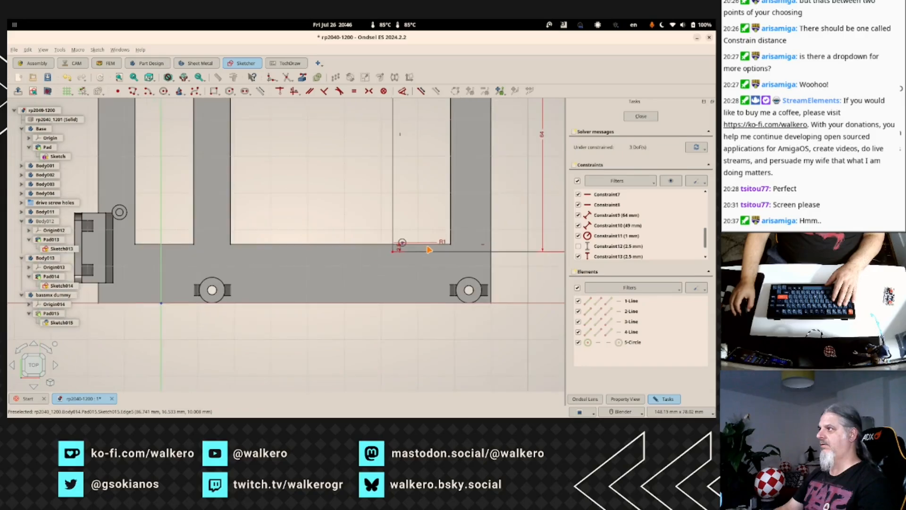
scroll(449, 245, down, 3)
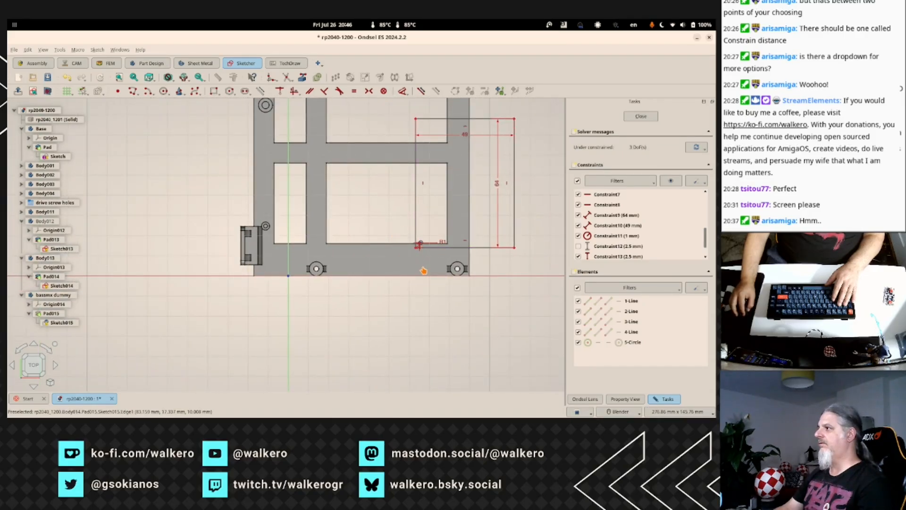
scroll(420, 244, up, 4)
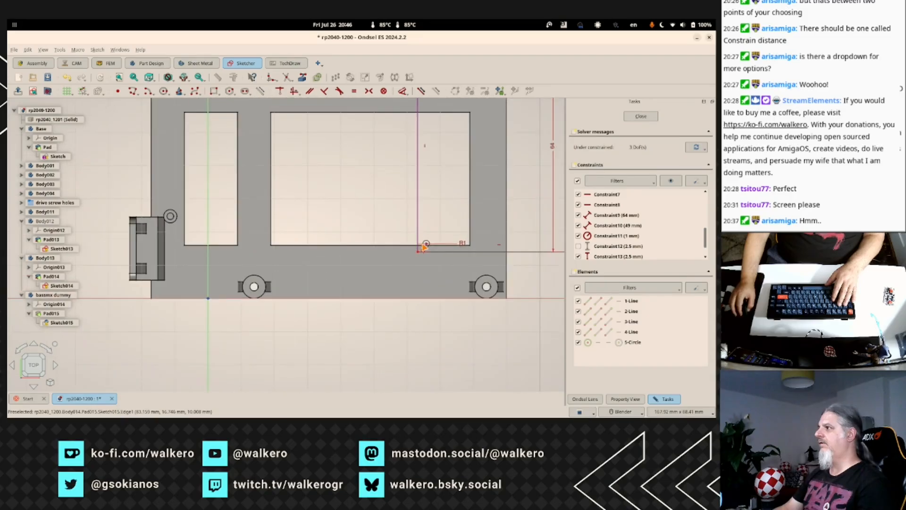
mouse_move(426, 247)
mouse_down()
mouse_move(437, 237)
mouse_move(418, 285)
mouse_move(419, 349)
mouse_move(440, 267)
mouse_move(416, 239)
mouse_move(425, 240)
mouse_move(426, 256)
mouse_up()
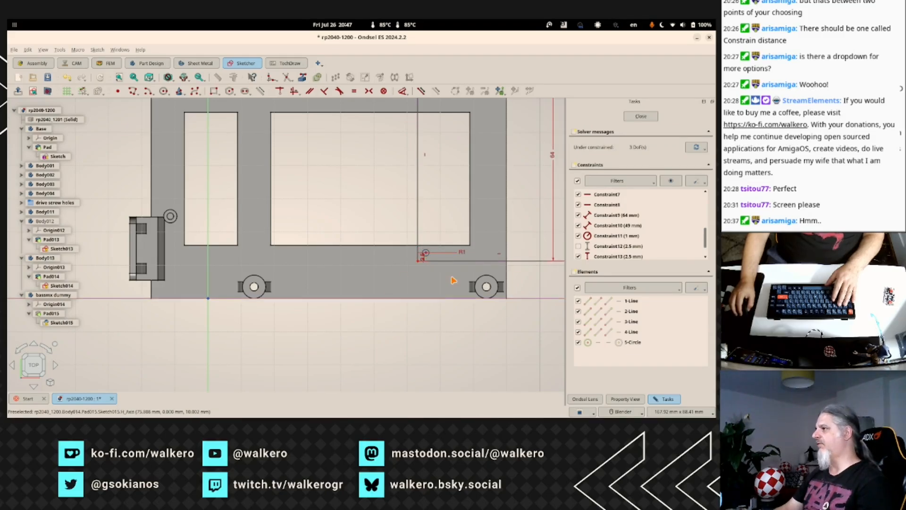
Delete the leftover unchecked 2.5 mm vertical distance constraint from the sketch.
scroll(631, 238, down, 1)
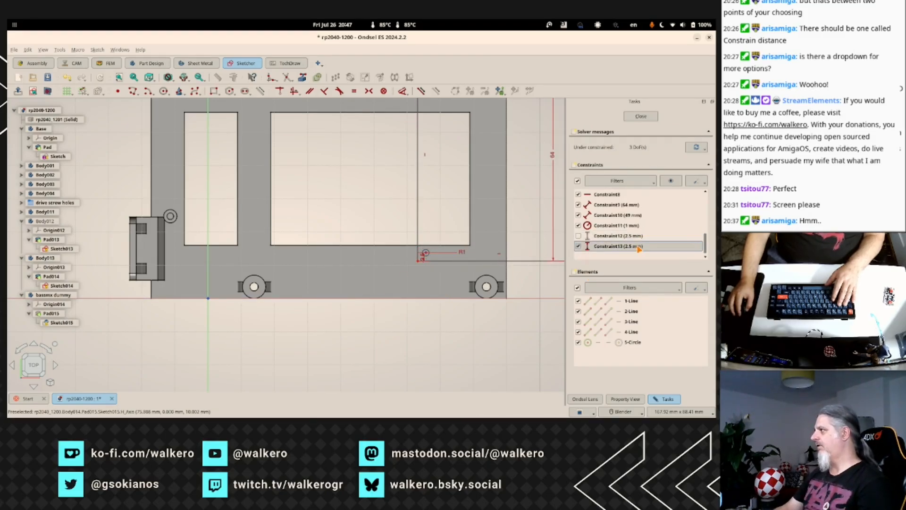
click(631, 236)
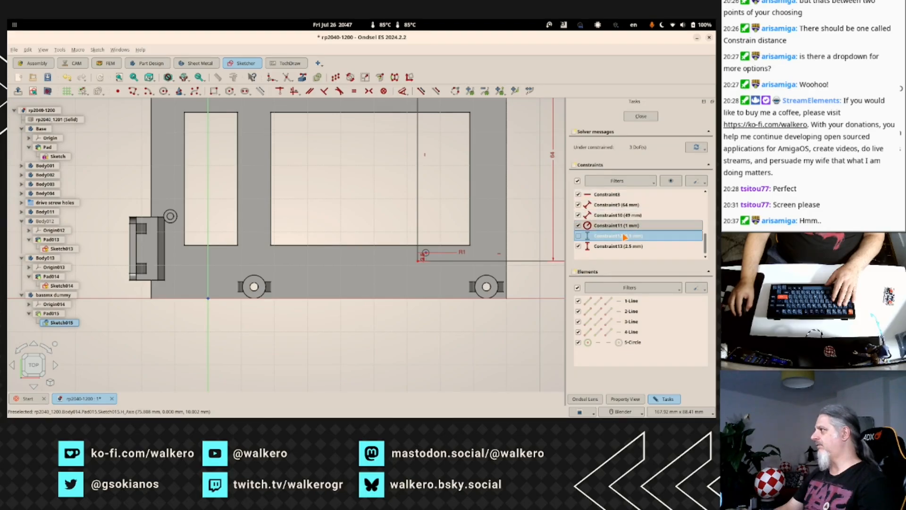
right_click(622, 239)
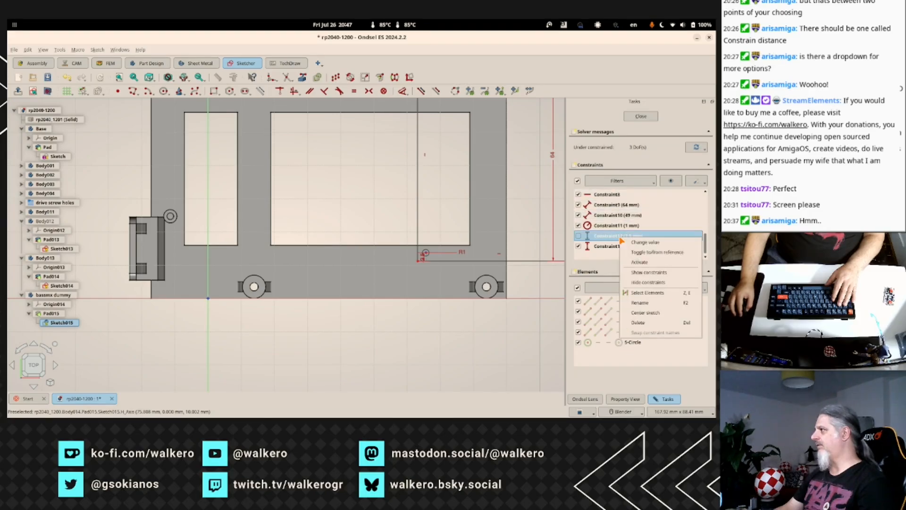
click(638, 262)
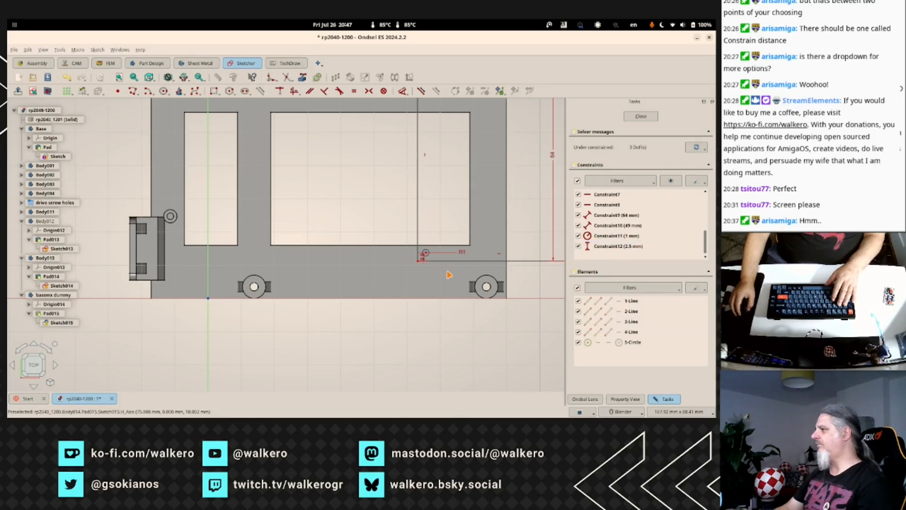
Close the sketch to view the padded dummy board with its hole, and reopen Sketch015 for editing.
scroll(423, 259, up, 6)
scroll(448, 267, up, 3)
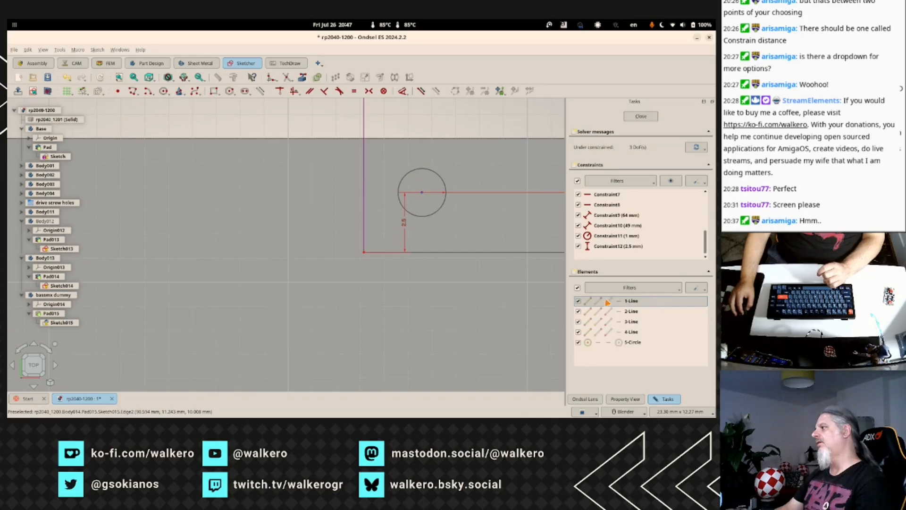
click(647, 116)
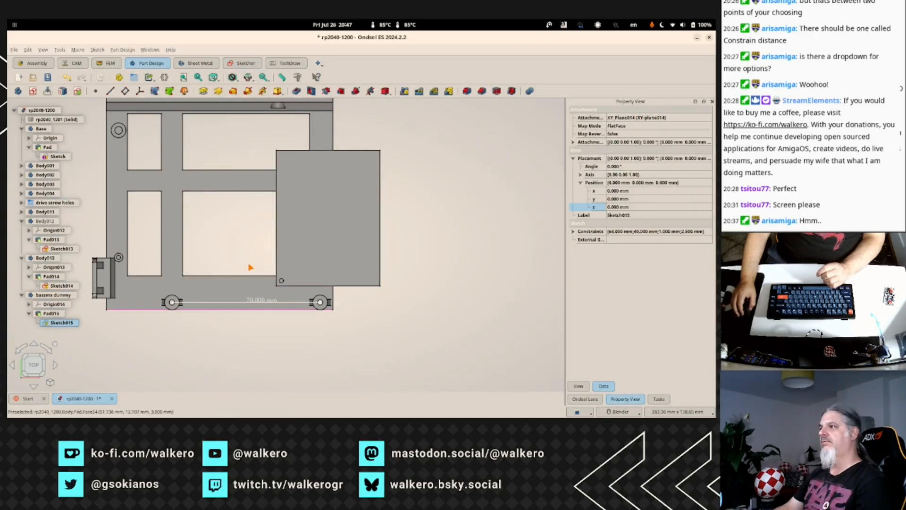
double_click(61, 324)
Try a vertical distance constraint on the hole's centre point, and cancel the length entry.
scroll(278, 277, up, 3)
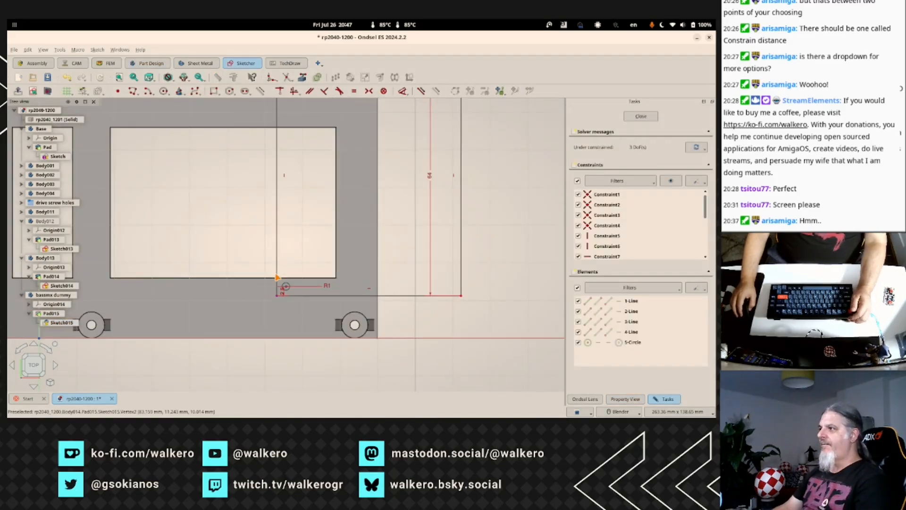
scroll(279, 281, up, 5)
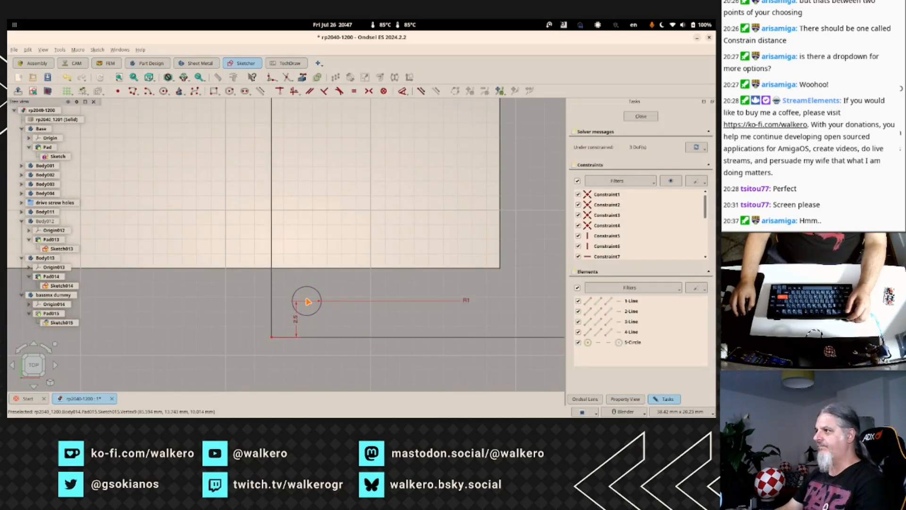
click(307, 300)
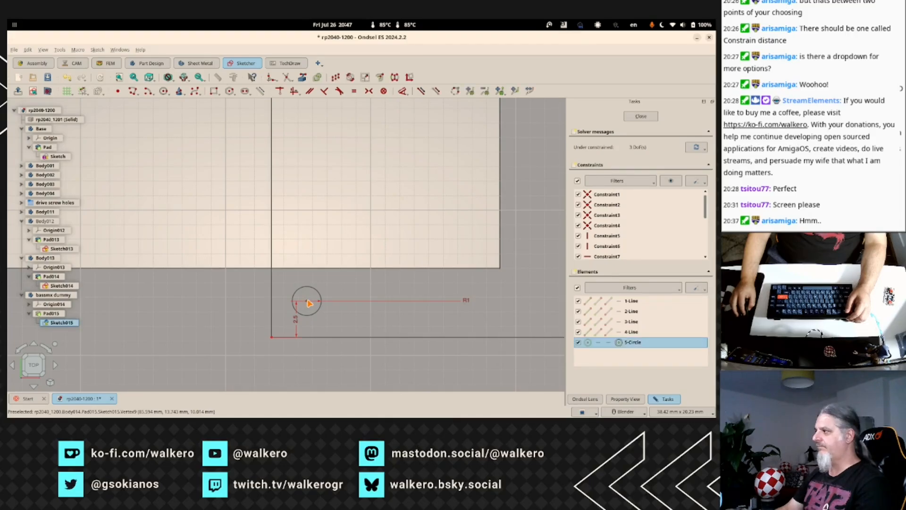
key(i)
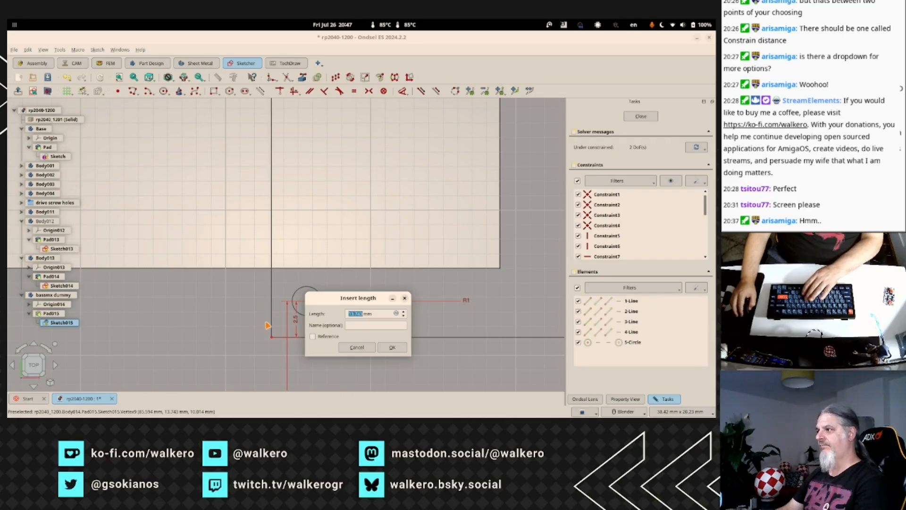
click(354, 348)
Try the vertical distance constraint again from the hole's centre towards the rectangle's corner, and cancel it.
scroll(248, 340, down, 3)
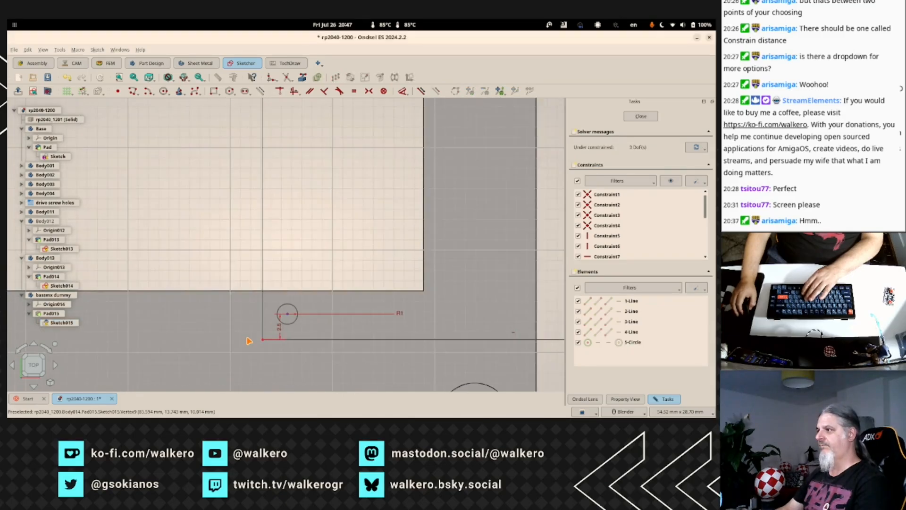
scroll(258, 368, down, 4)
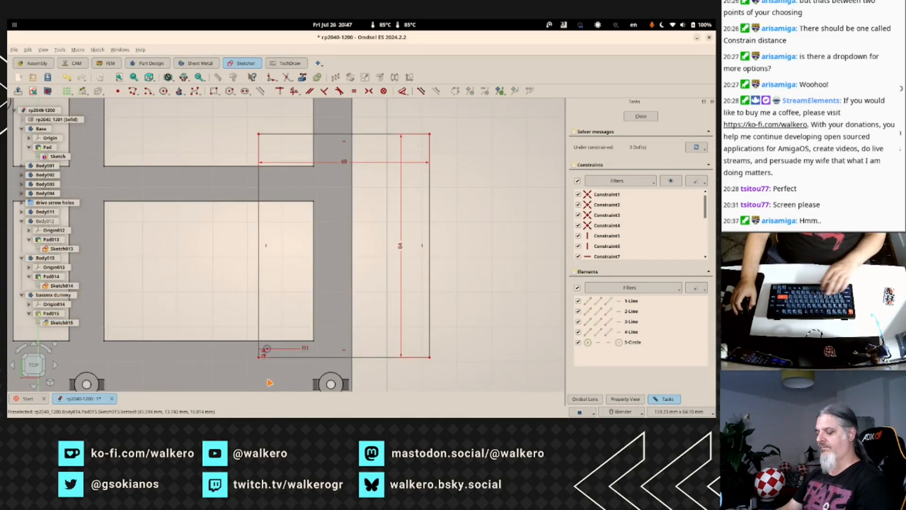
mouse_move(269, 380)
shift+middle_down()
mouse_move(319, 309)
mouse_move(326, 314)
shift+middle_up()
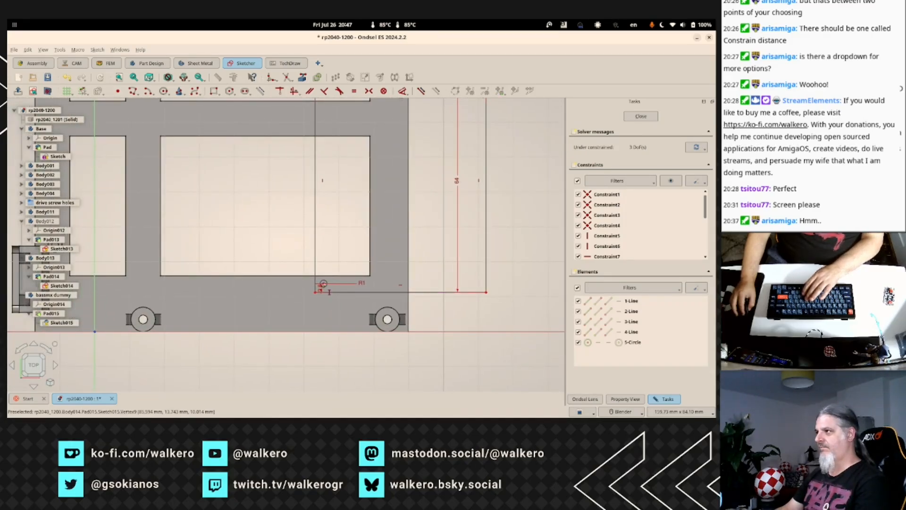
click(323, 286)
click(324, 285)
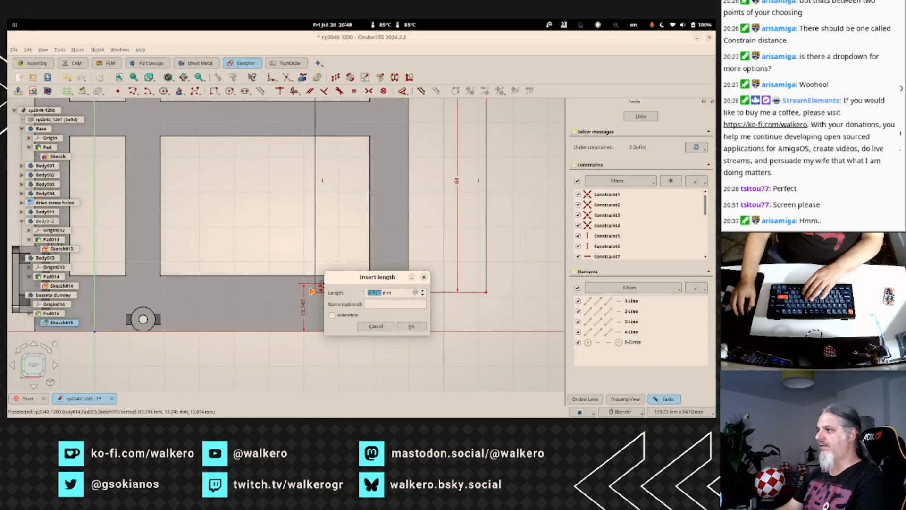
click(371, 328)
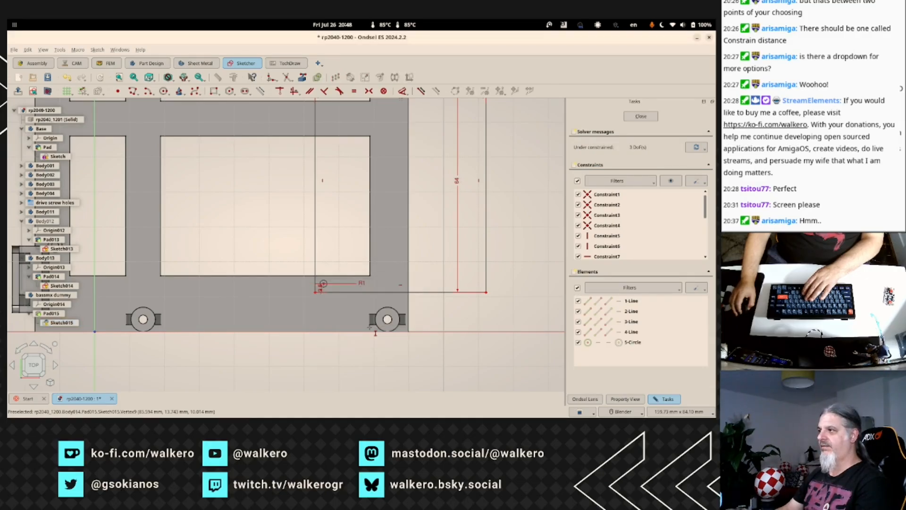
Try a distance constraint from the dummy board rectangle's left edge near the hole, and cancel the length entry.
scroll(300, 276, up, 3)
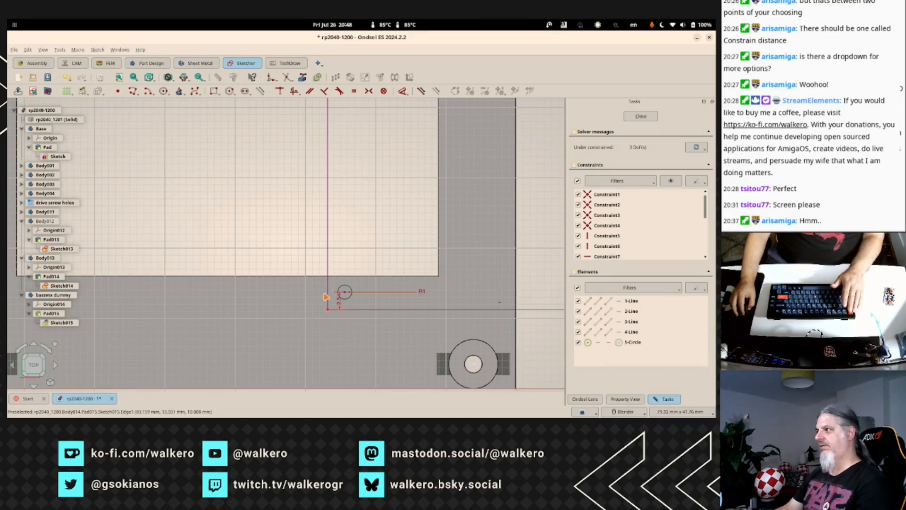
click(328, 291)
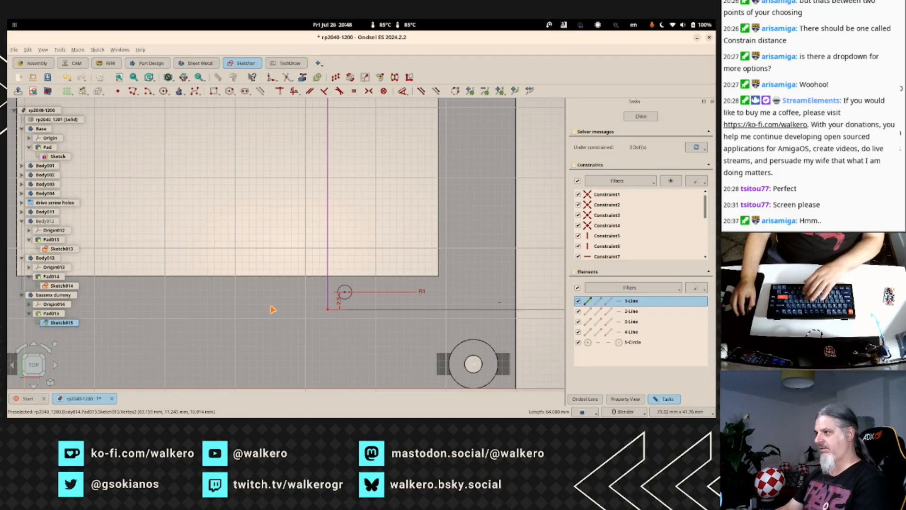
key(k)
key(d)
drag(316, 307, 319, 338)
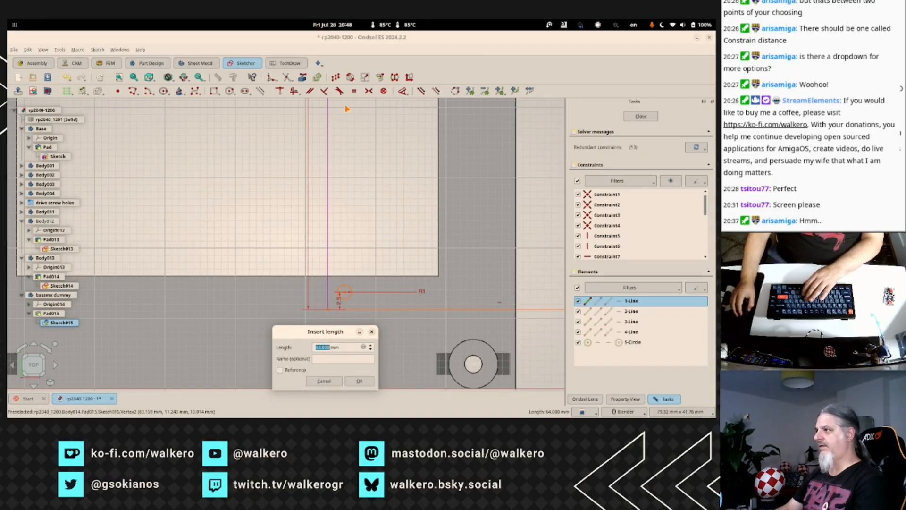
click(323, 380)
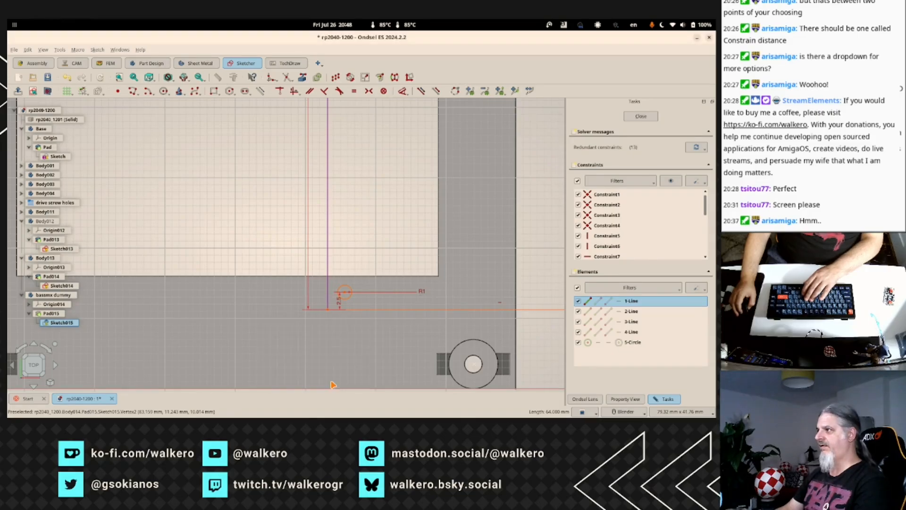
Try a horizontal distance constraint between the hole's centre and the rectangle's left edge, and dismiss the attempt.
click(345, 294)
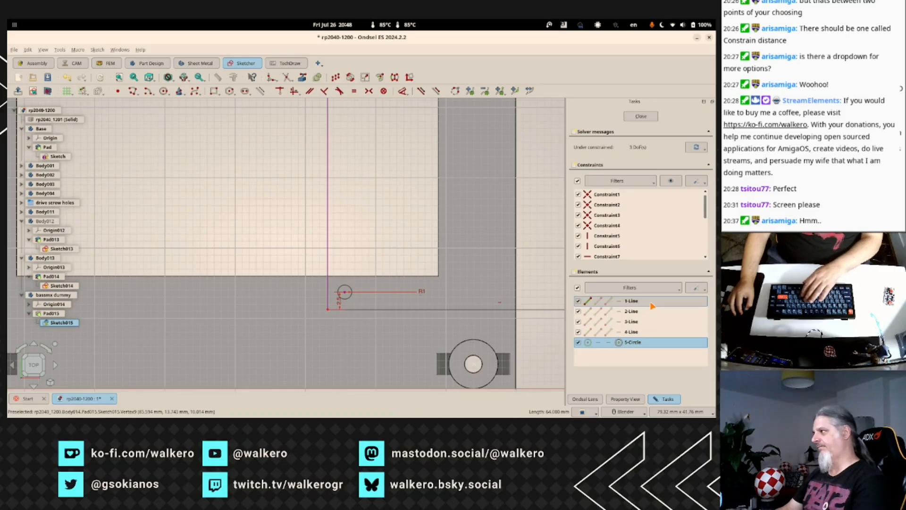
key(l)
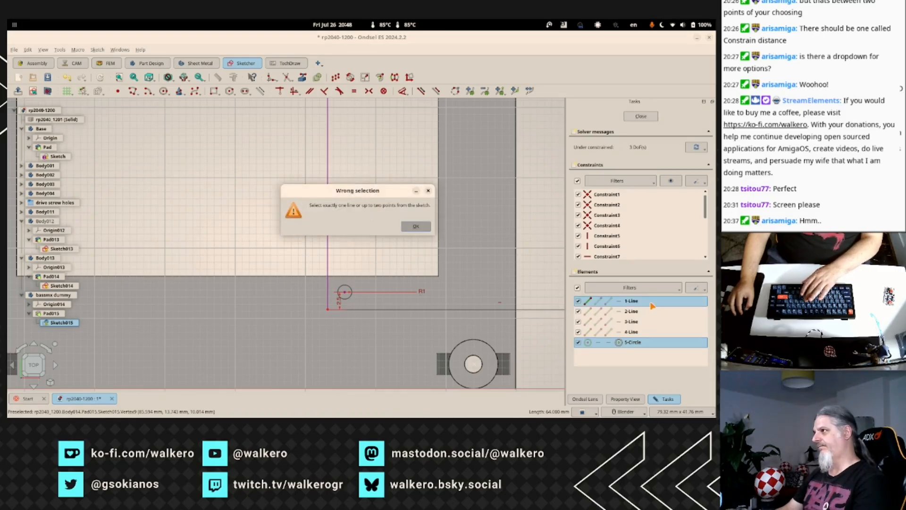
click(415, 227)
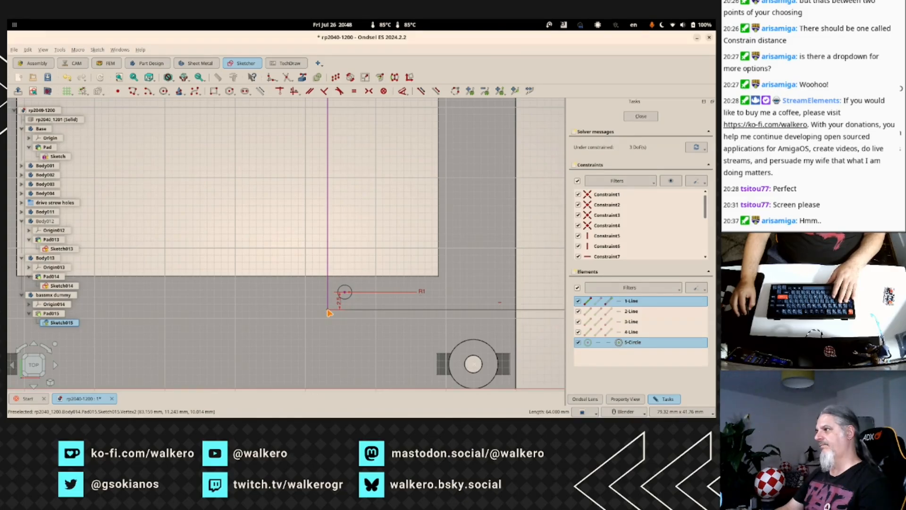
key(l)
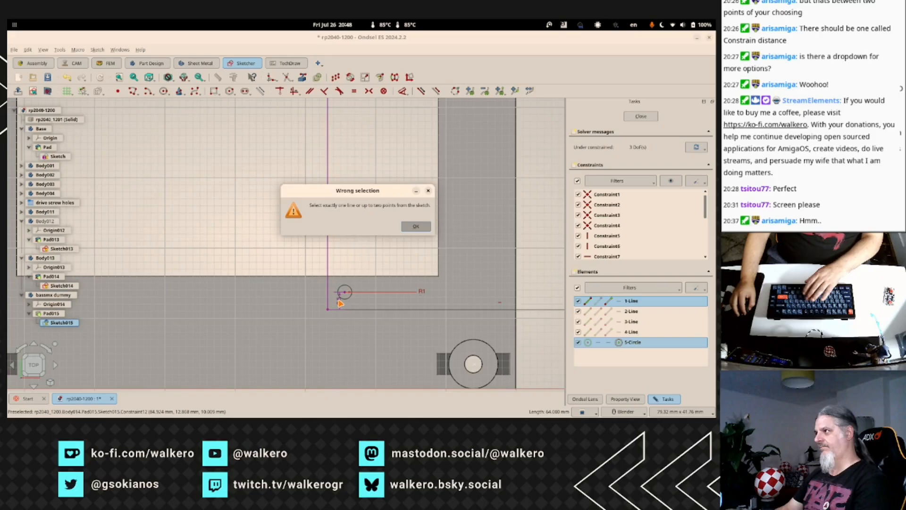
click(417, 227)
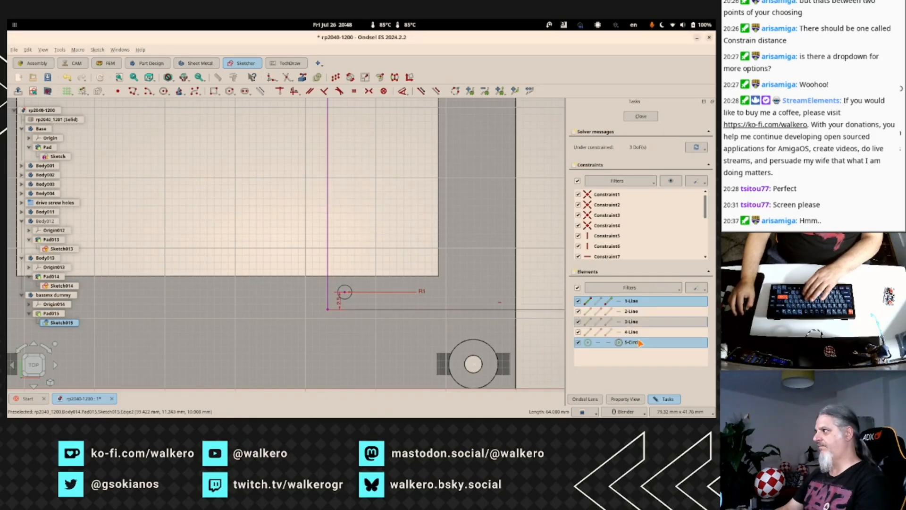
click(639, 358)
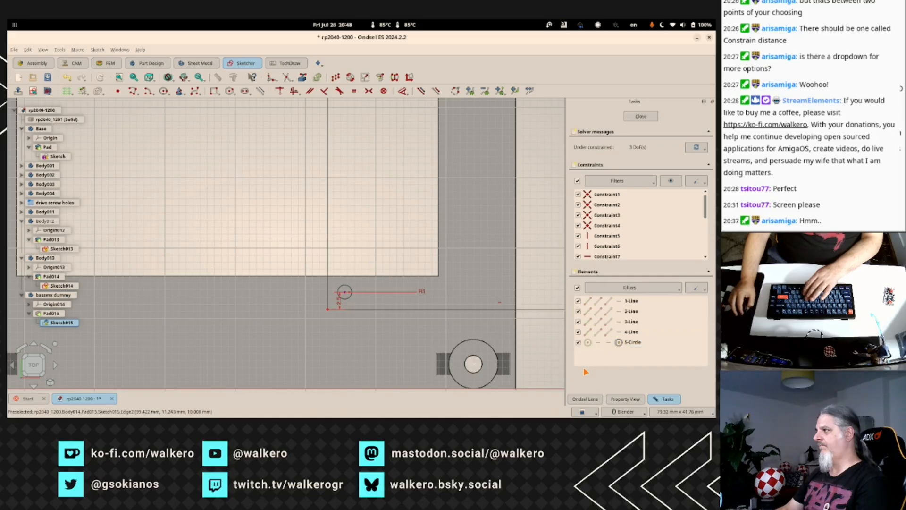
click(328, 310)
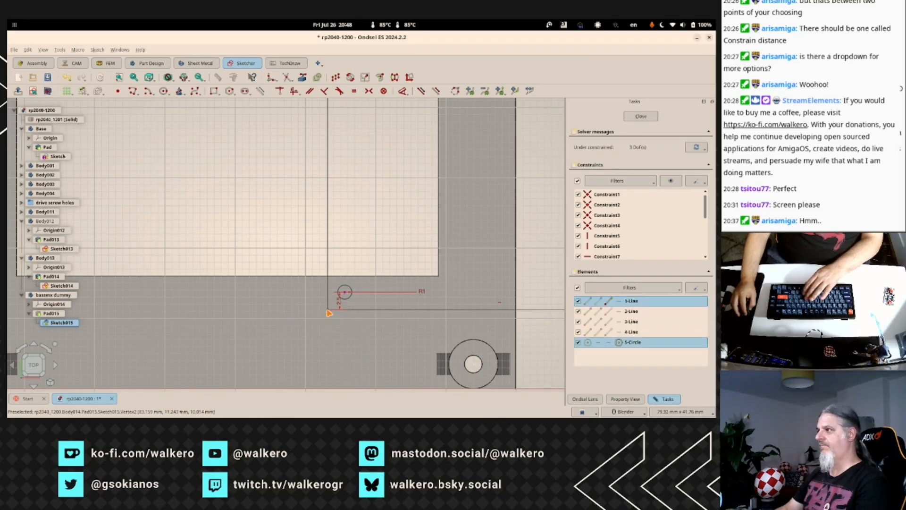
scroll(330, 330, up, 5)
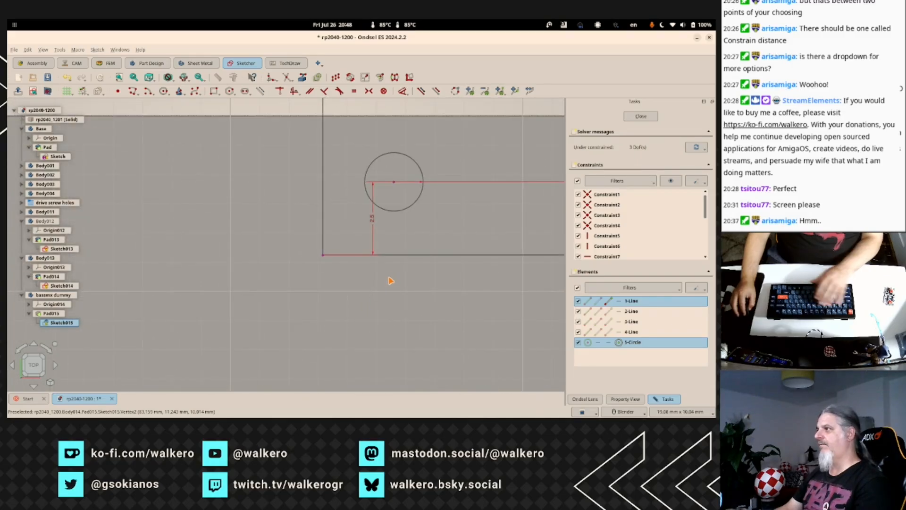
key(Escape)
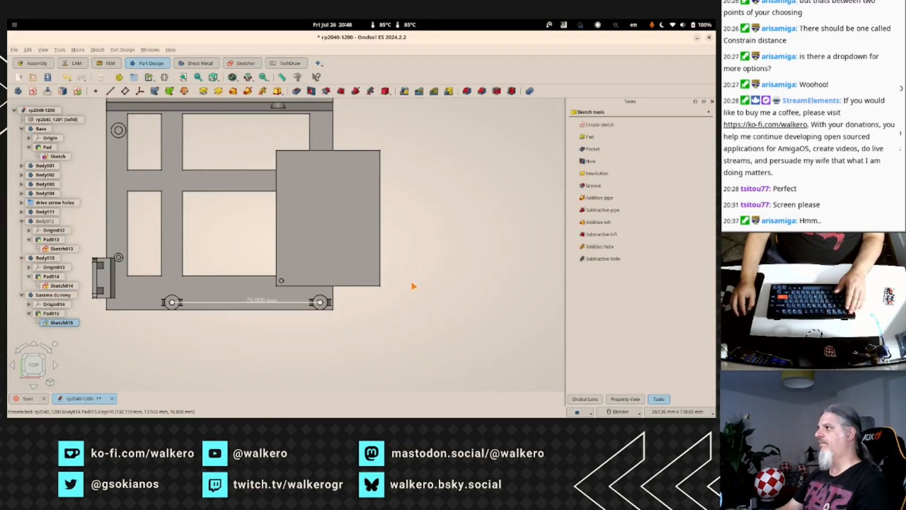
Reopen Sketch015 for editing and try a 2.5 mm vertical distance constraint on the rectangle's lower-left corner.
double_click(62, 323)
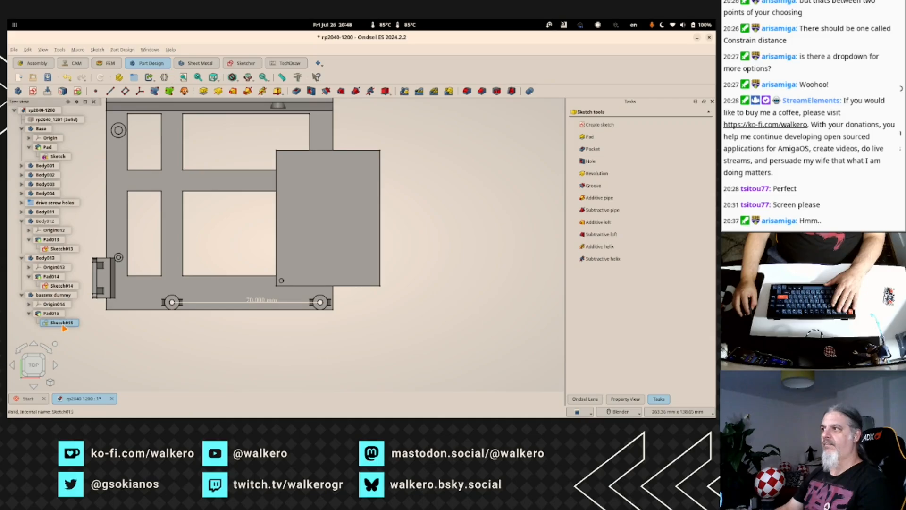
scroll(259, 283, up, 6)
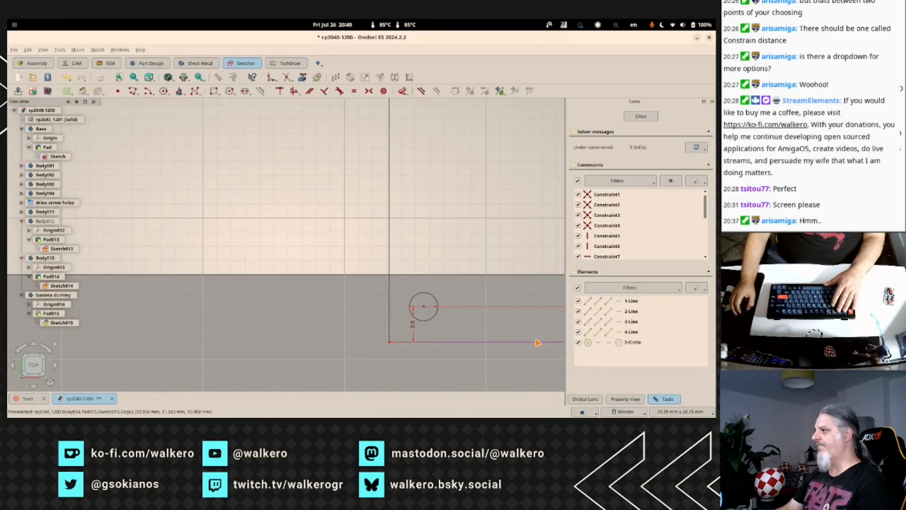
shift+middle_drag(482, 330, 408, 292)
scroll(332, 292, up, 3)
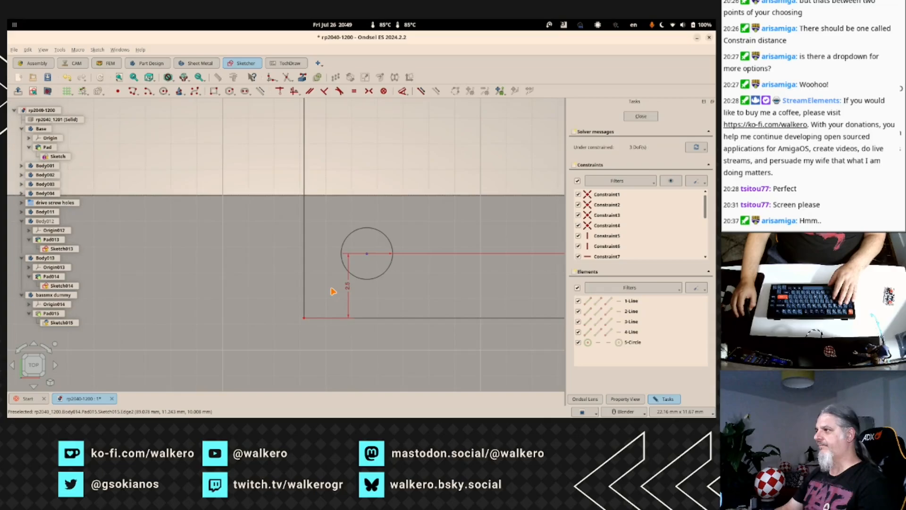
click(312, 318)
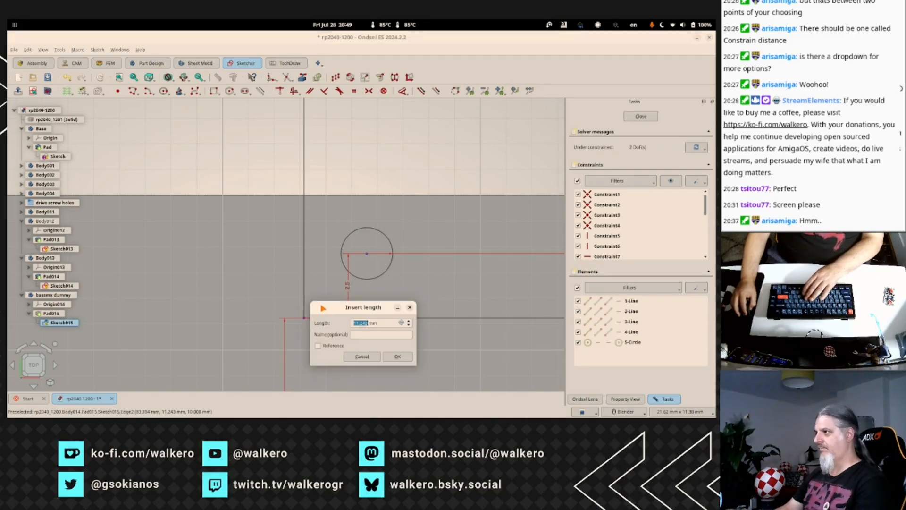
text(2.5)
key(Return)
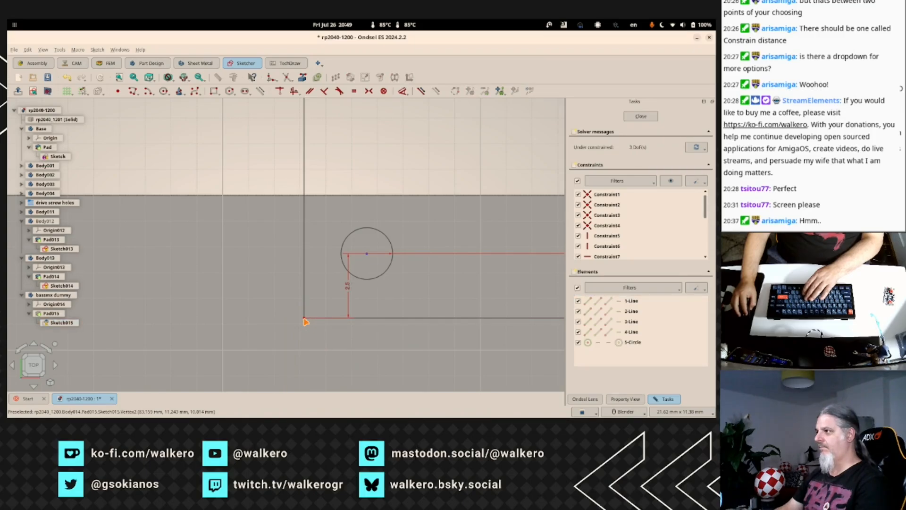
Try a 2.5 mm vertical distance constraint between the rectangle's lower-left corner and the hole's centre.
click(308, 317)
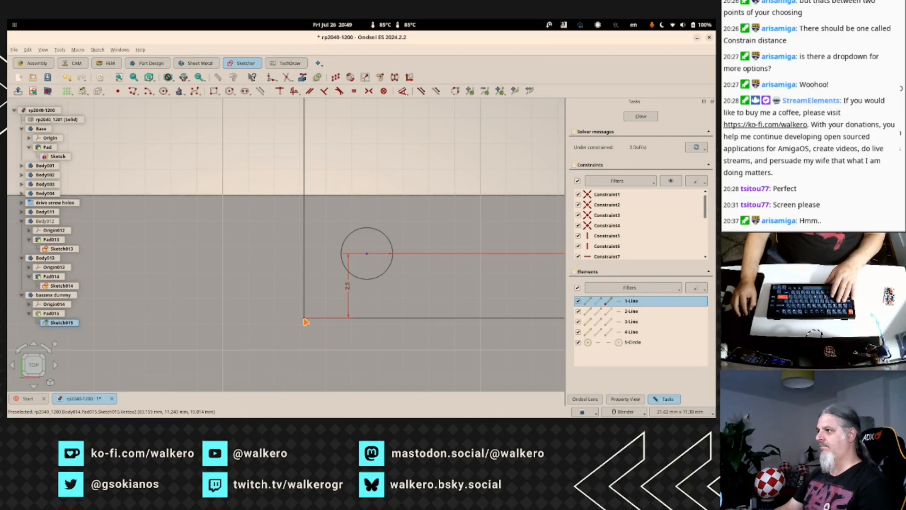
click(367, 255)
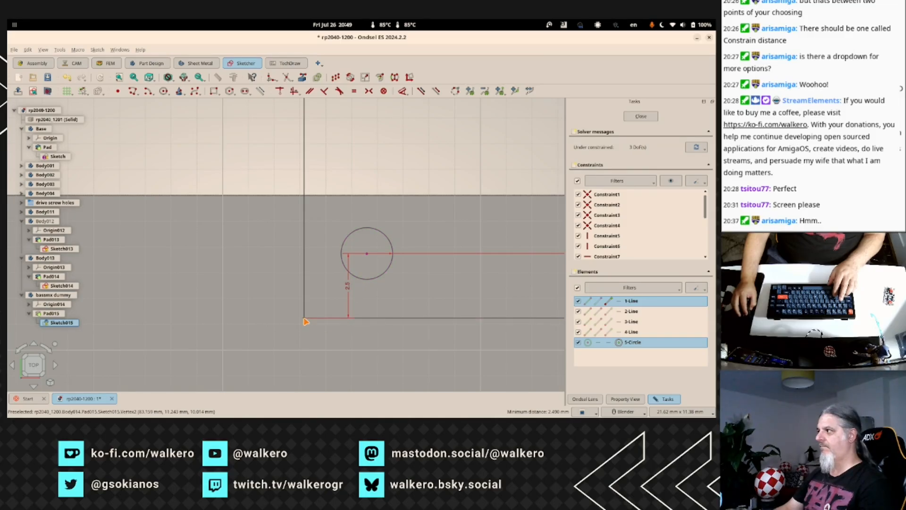
key(i)
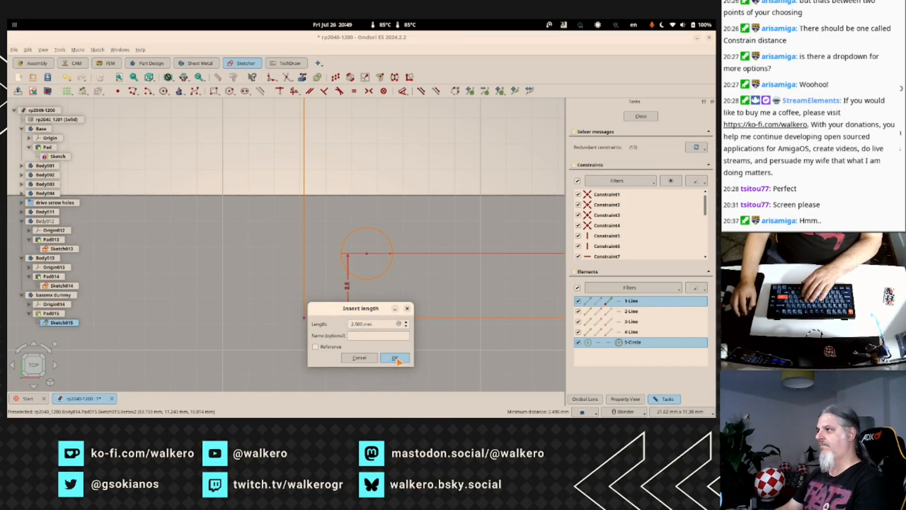
click(395, 358)
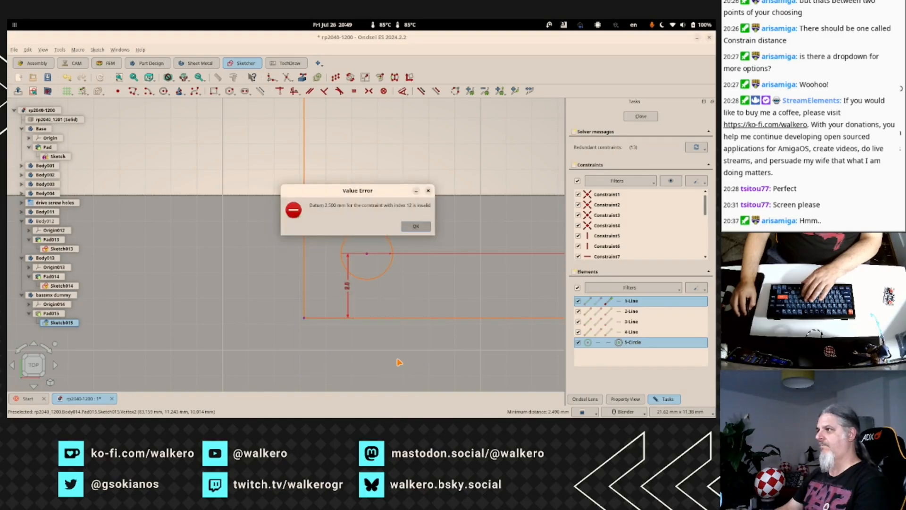
click(415, 227)
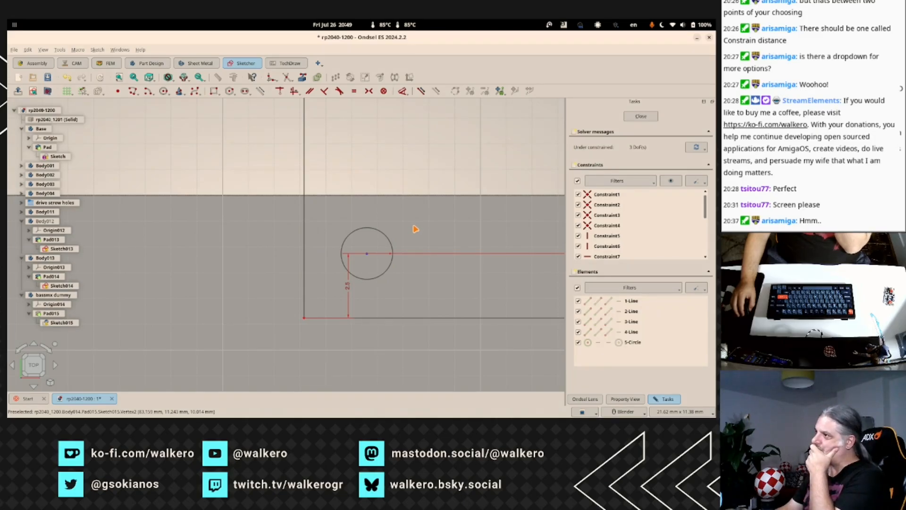
Try a distance constraint between an endpoint of the rectangle's left edge and the hole's centre, accepting the proposed length.
click(304, 319)
click(304, 319)
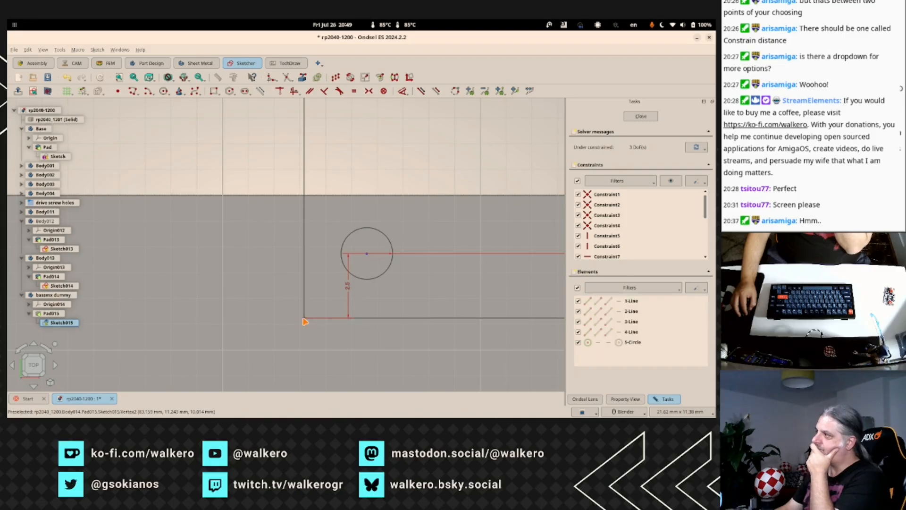
click(304, 319)
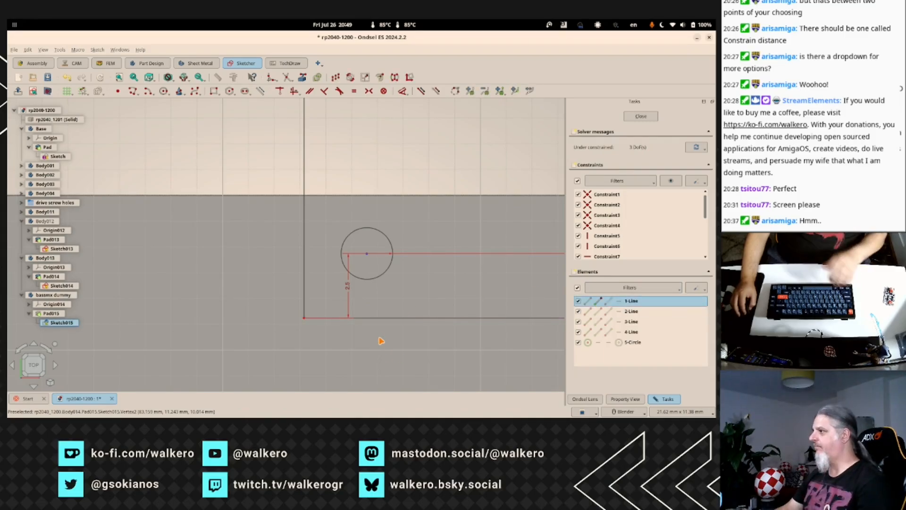
click(367, 256)
key(k)
key(d)
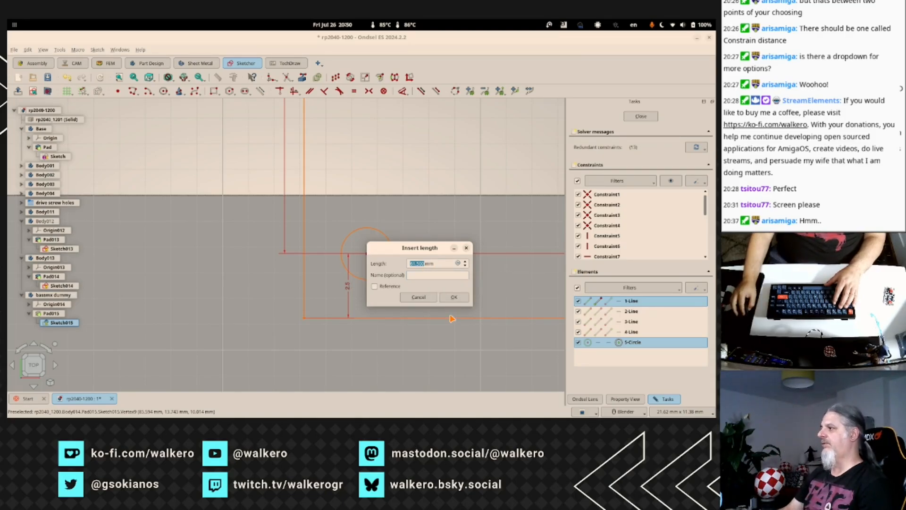
click(458, 300)
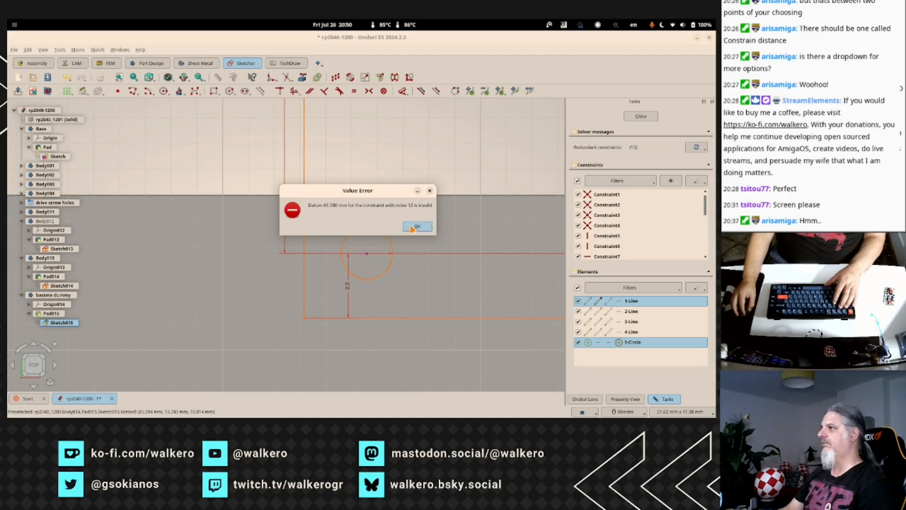
click(417, 226)
Try a horizontal distance constraint on the hole's circle, and dismiss the attempt.
scroll(334, 280, up, 3)
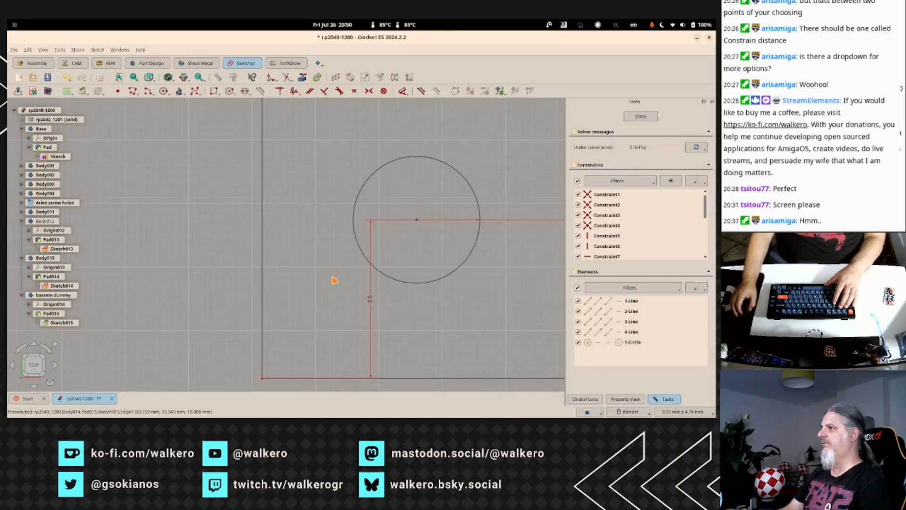
scroll(333, 280, down, 8)
scroll(333, 279, down, 3)
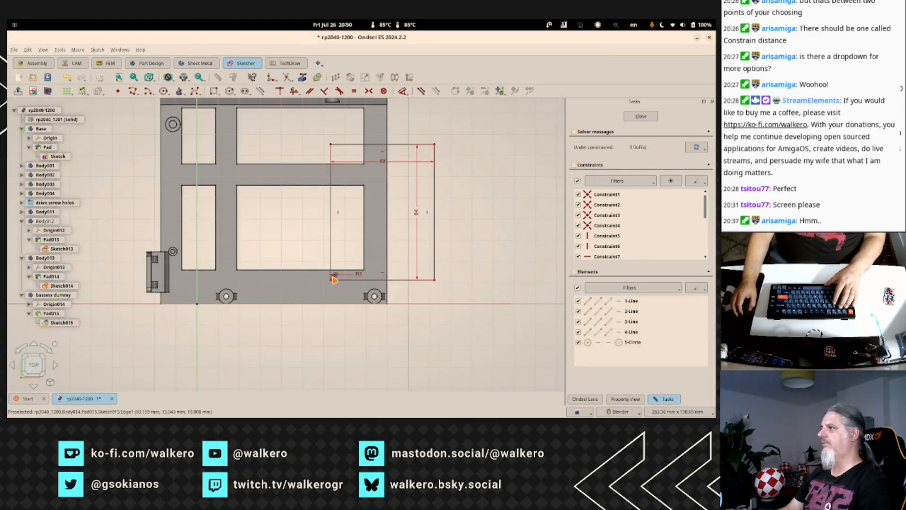
scroll(326, 286, up, 6)
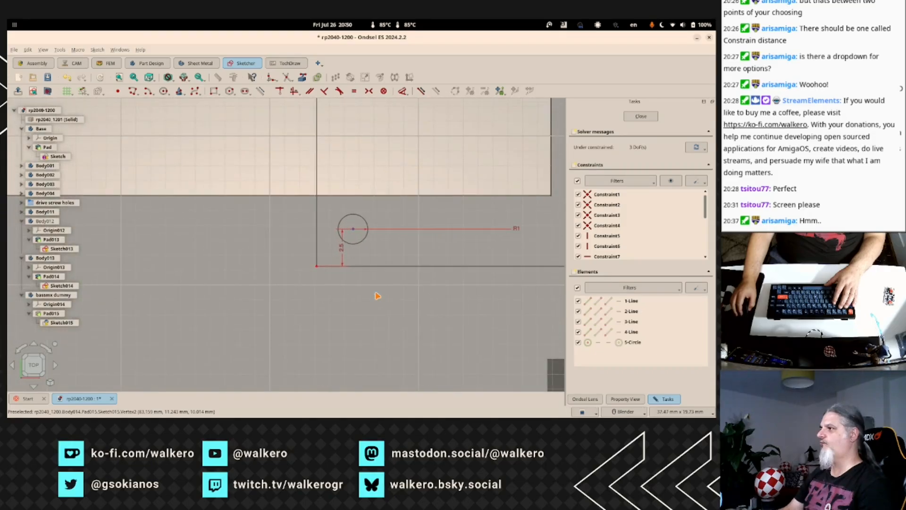
scroll(317, 231, up, 2)
scroll(317, 230, up, 1)
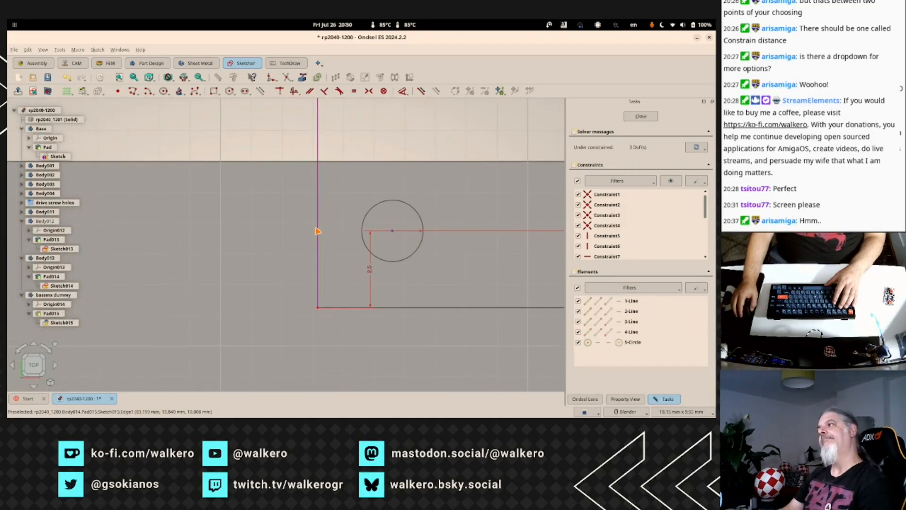
click(363, 231)
key(l)
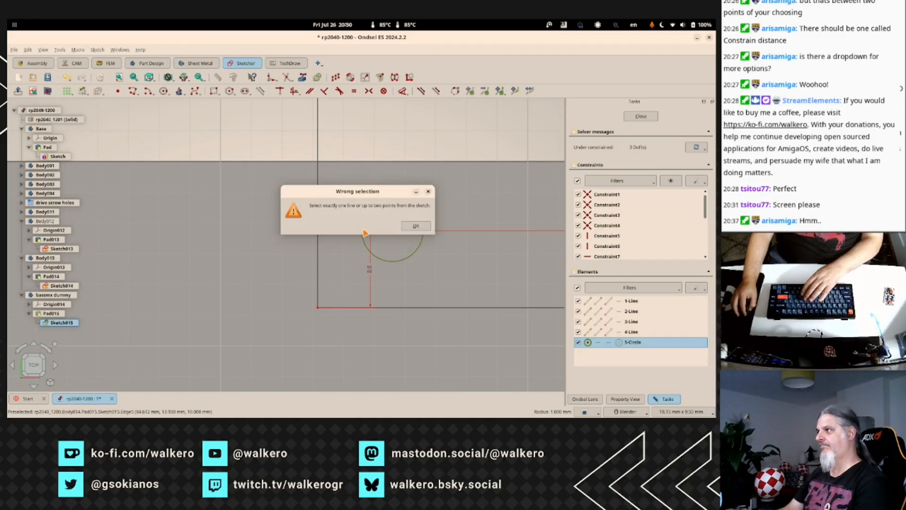
key(Return)
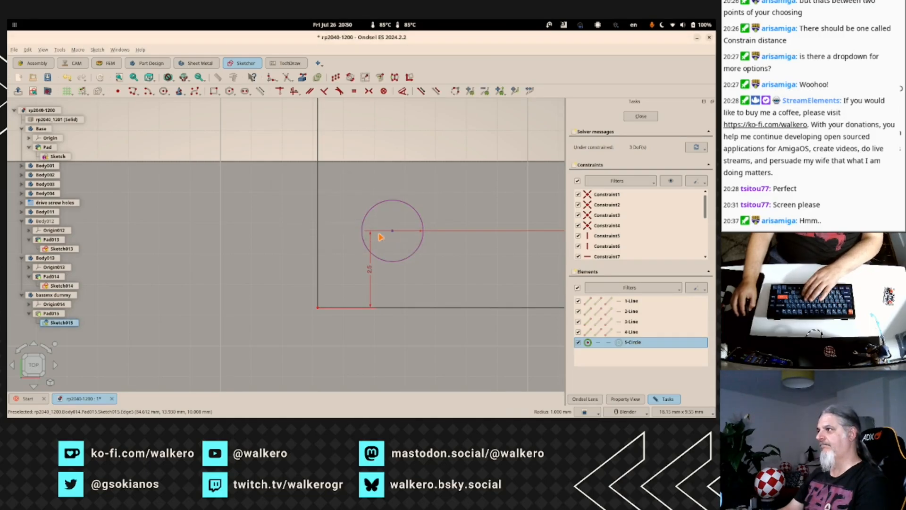
Try a distance constraint between the rectangle's left edge and the hole's circle, and cancel the length entry.
click(318, 250)
click(363, 233)
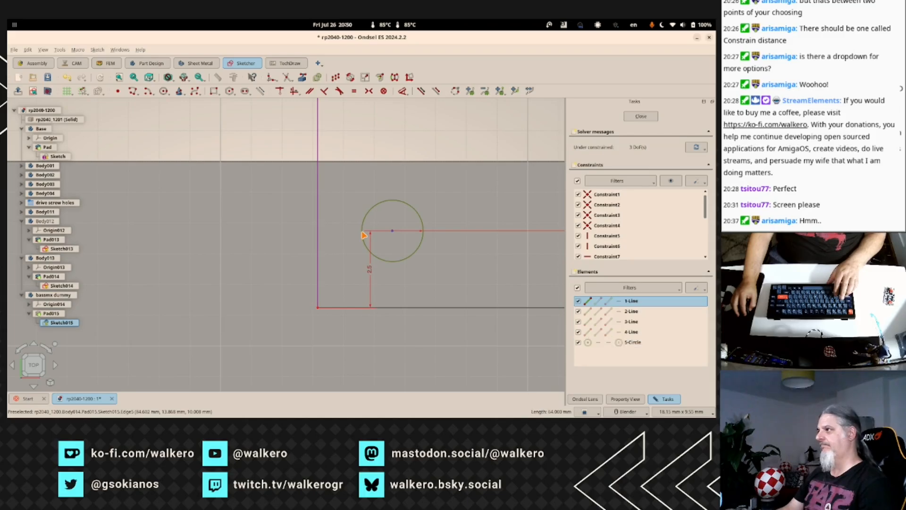
key(k)
key(d)
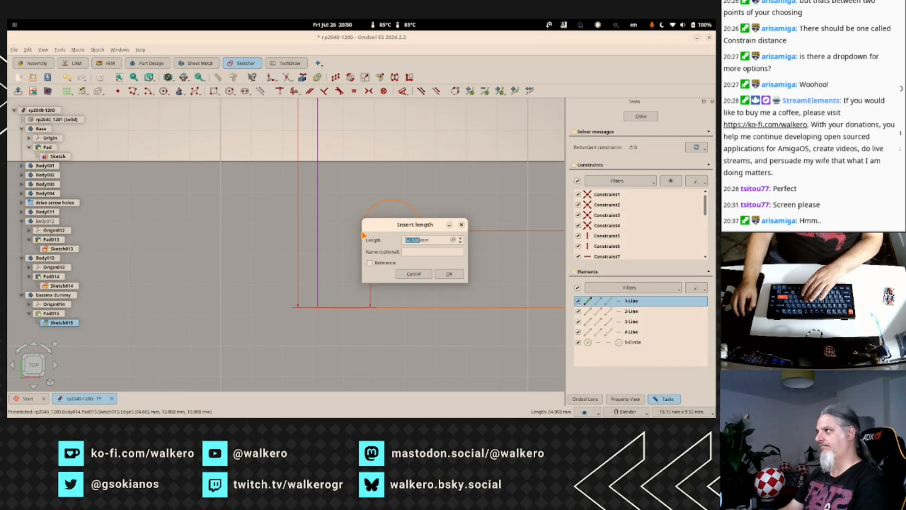
click(397, 274)
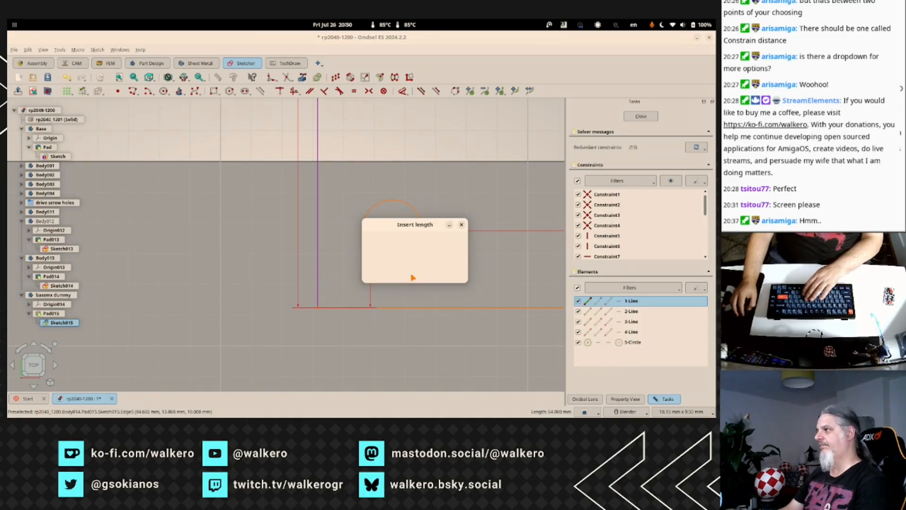
Try a horizontal distance constraint with all four rectangle edges selected, and dismiss the attempt.
double_click(319, 257)
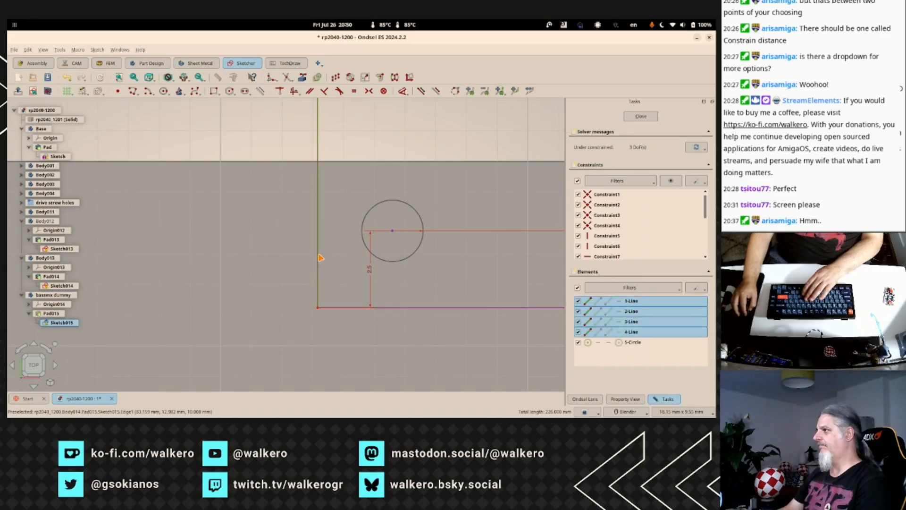
key(l)
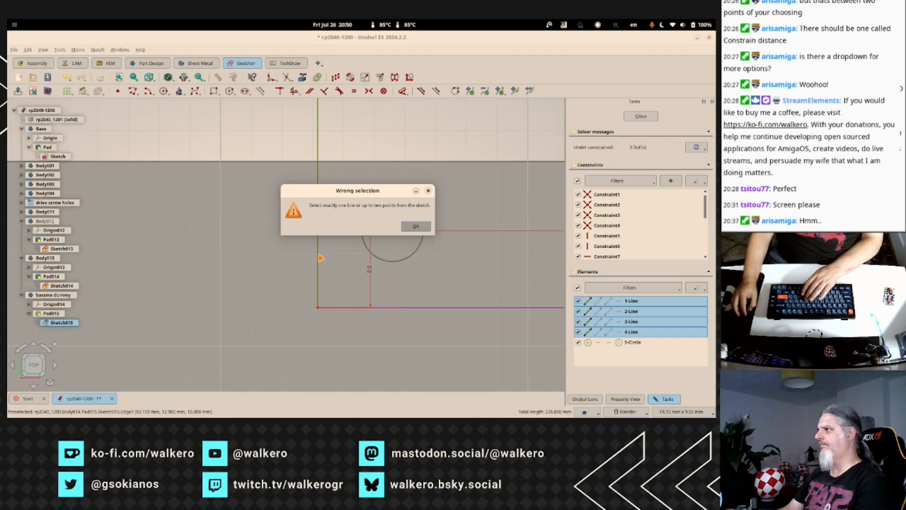
click(404, 230)
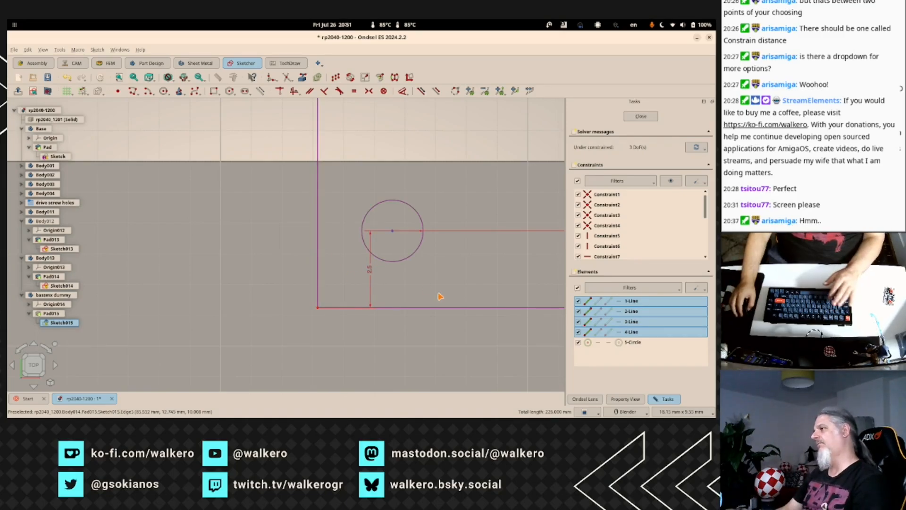
Examine the board outline and its hole against the base frame and screw rings from above and at an angle.
scroll(461, 260, down, 8)
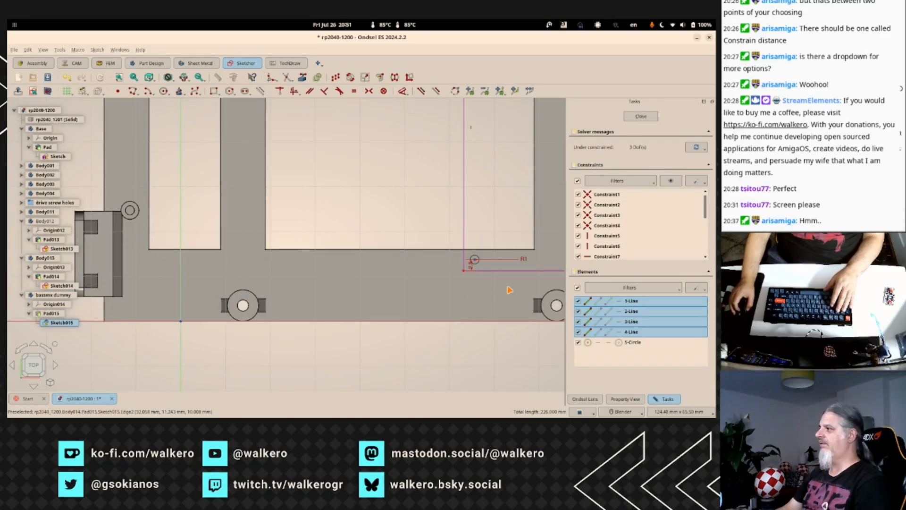
middle_drag(509, 283, 510, 316)
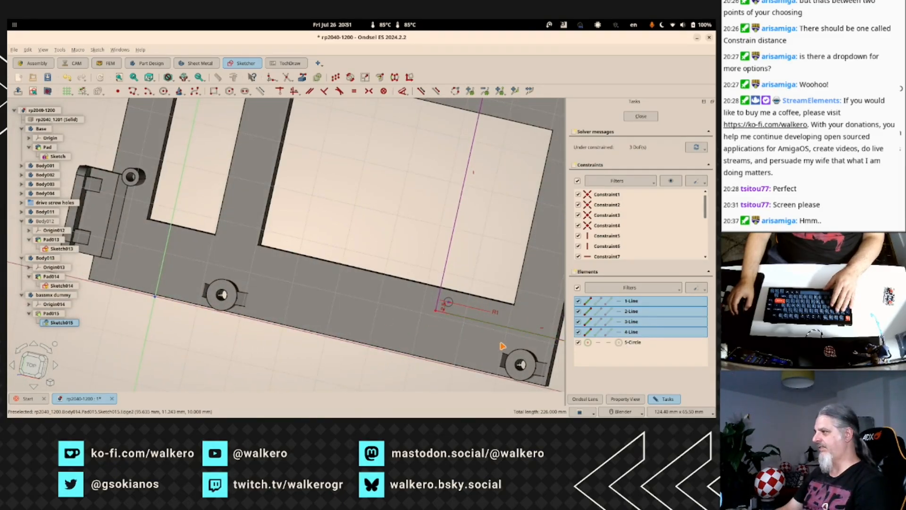
key(0)
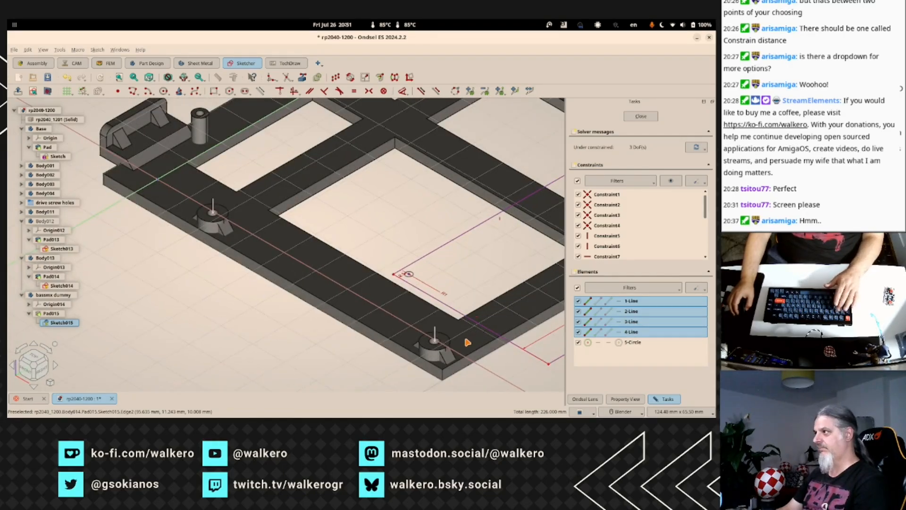
key(2)
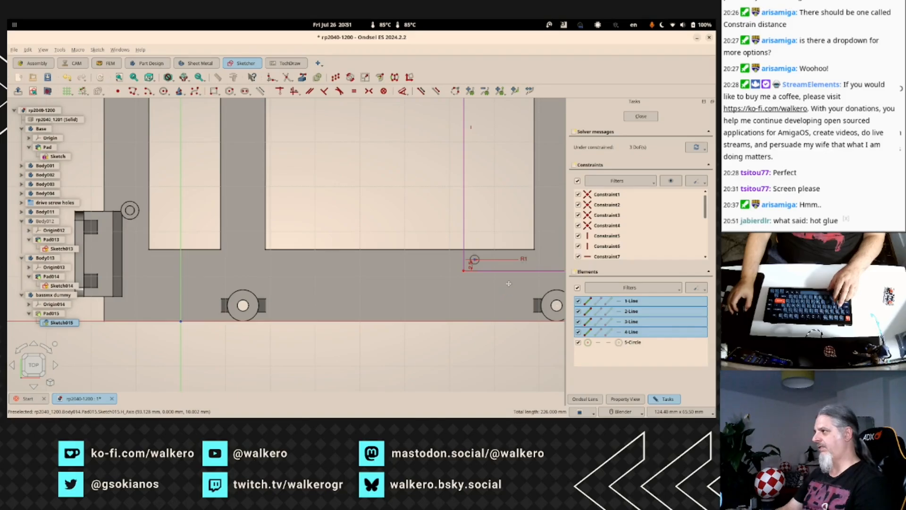
shift+middle_drag(504, 292, 299, 278)
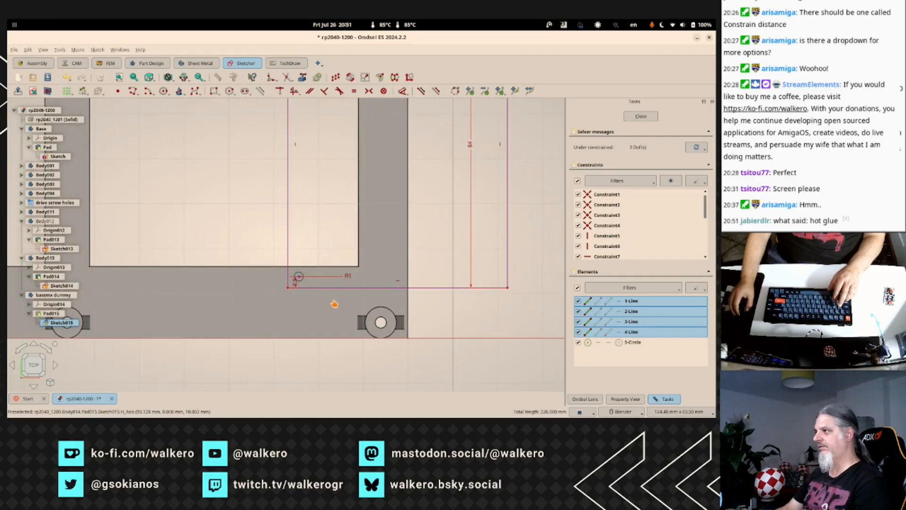
click(301, 280)
scroll(298, 286, up, 10)
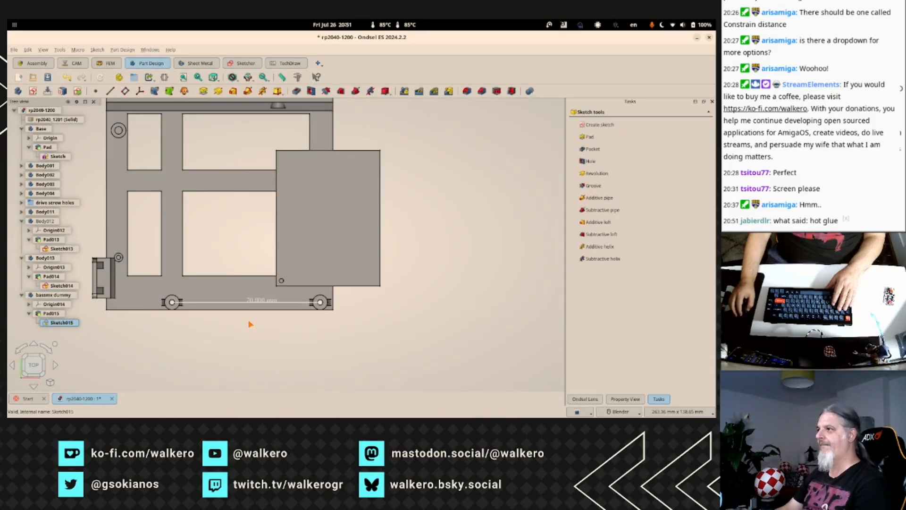
Duplicate the hole's circle in Sketch015, separate the two circles along the board's lower edge, and drop the 2.5 mm vertical constraint.
scroll(297, 280, up, 6)
scroll(231, 316, up, 3)
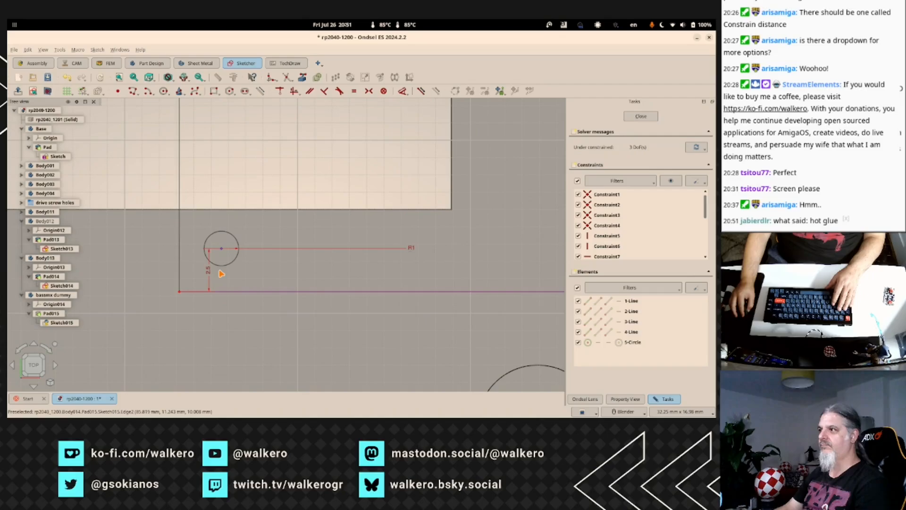
click(223, 267)
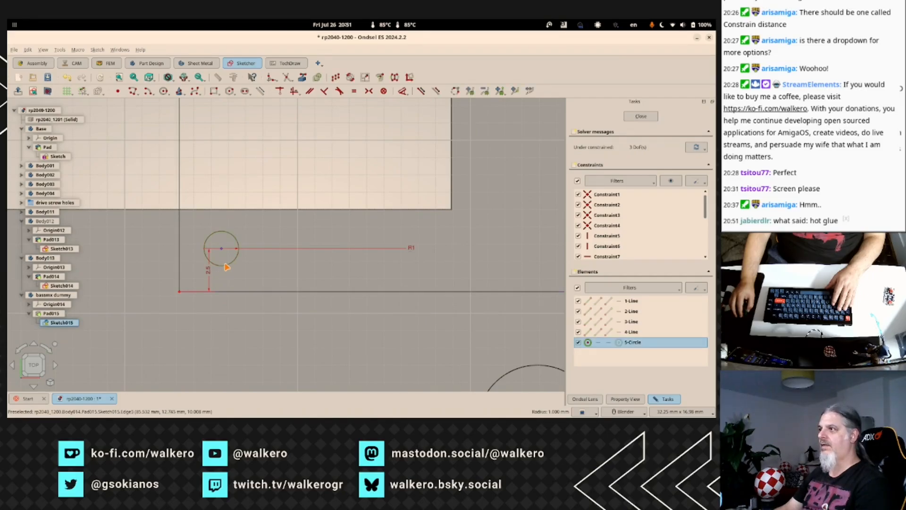
right_click(226, 267)
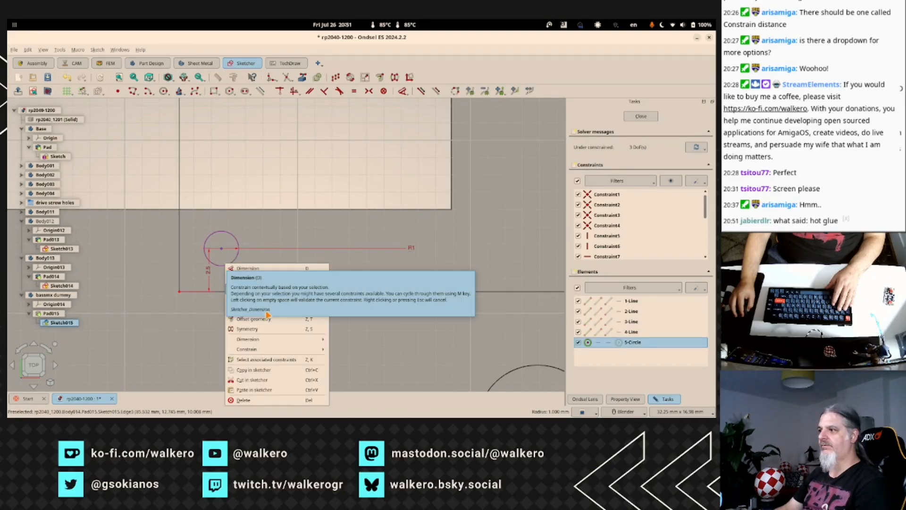
click(281, 371)
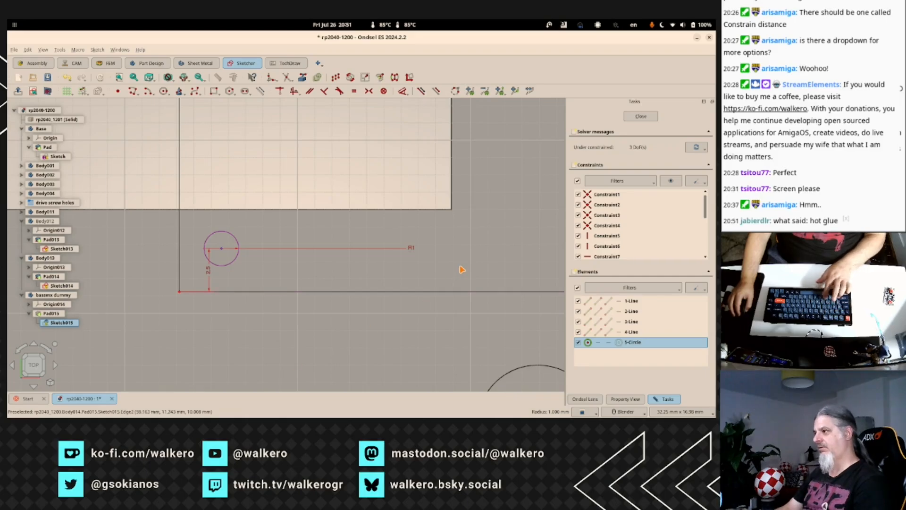
key(ctrl+v)
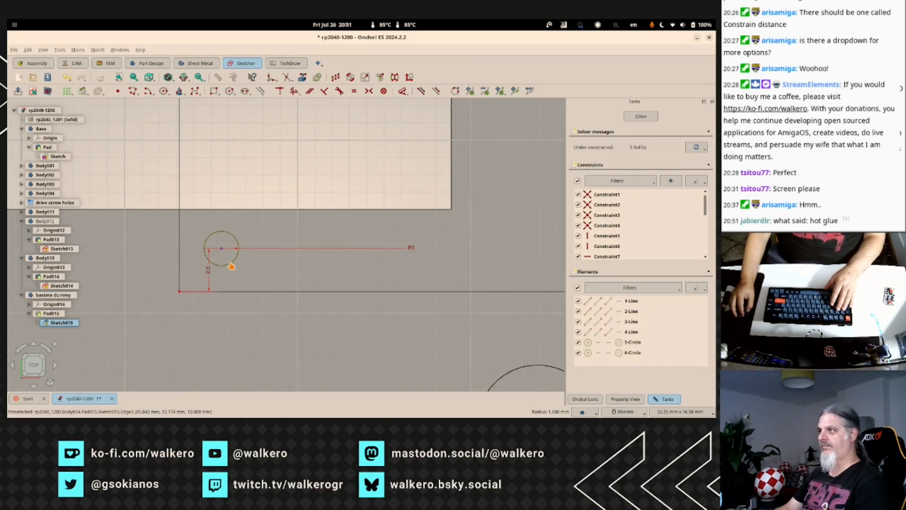
drag(231, 266, 517, 256)
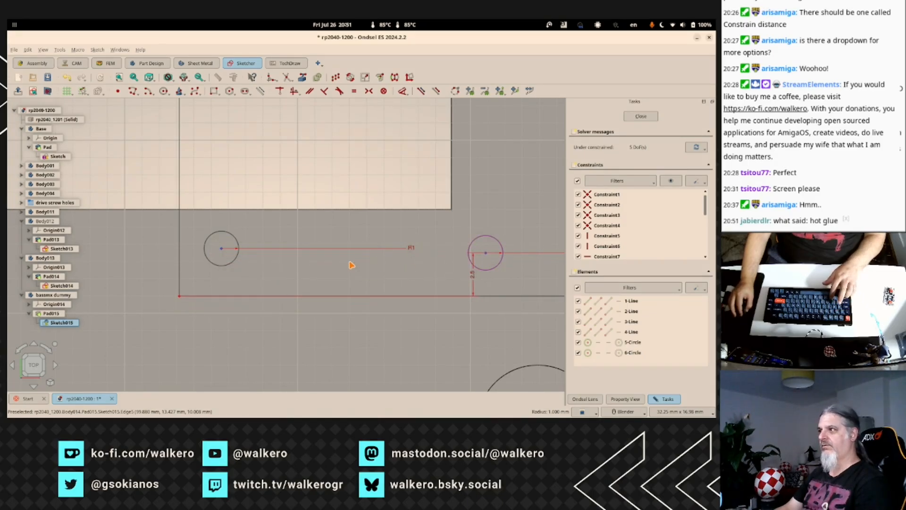
key(ctrl+z)
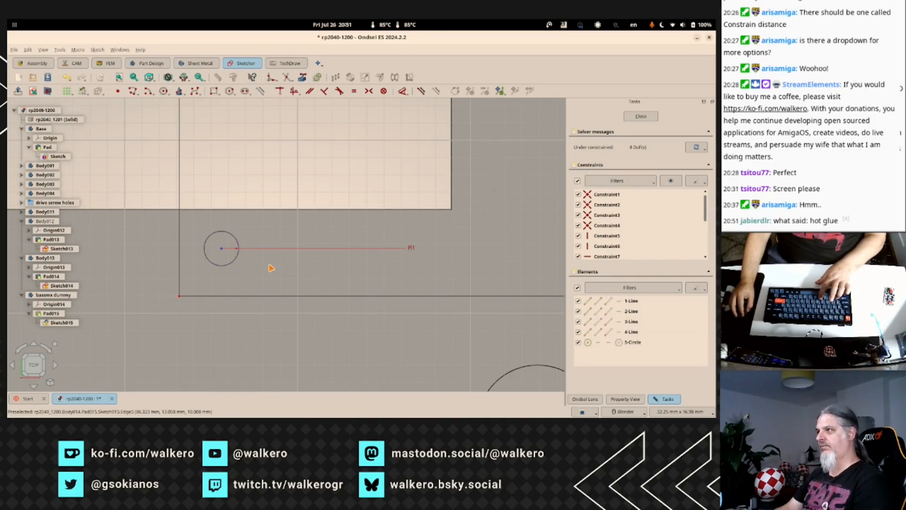
key(ctrl+y)
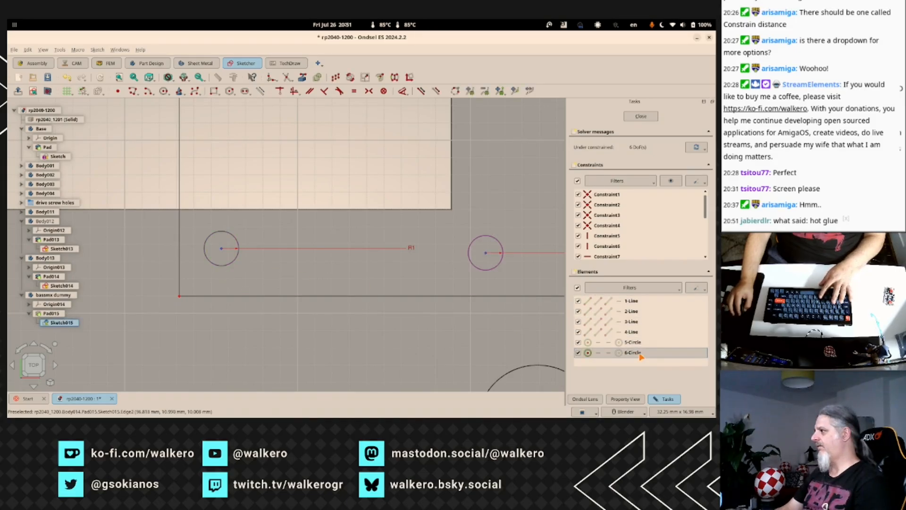
Move the duplicated circle into the board outline's lower-right corner.
scroll(504, 292, down, 3)
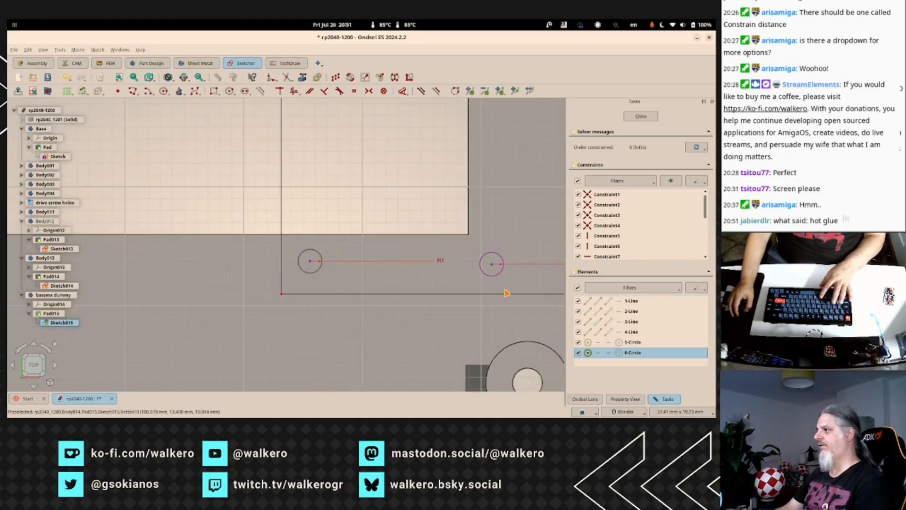
shift+middle_drag(515, 312, 320, 310)
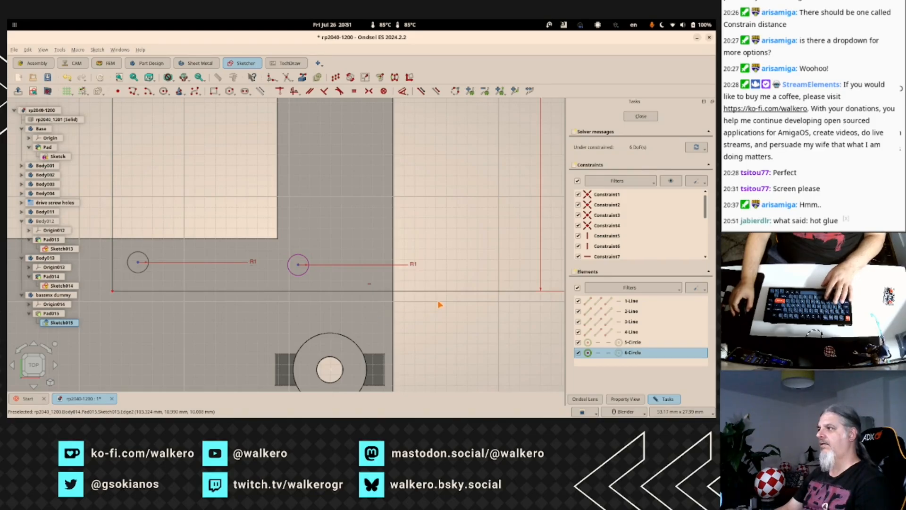
shift+middle_drag(448, 306, 305, 314)
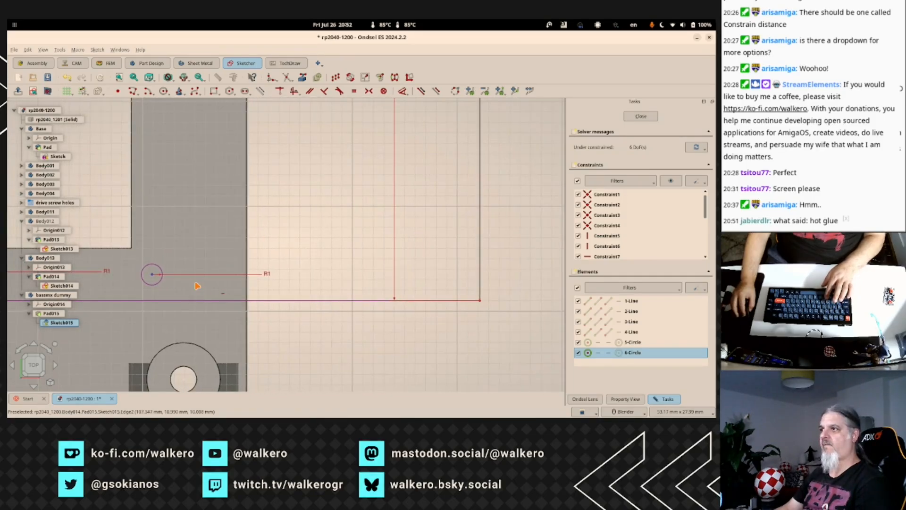
drag(170, 281, 456, 294)
scroll(436, 275, down, 2)
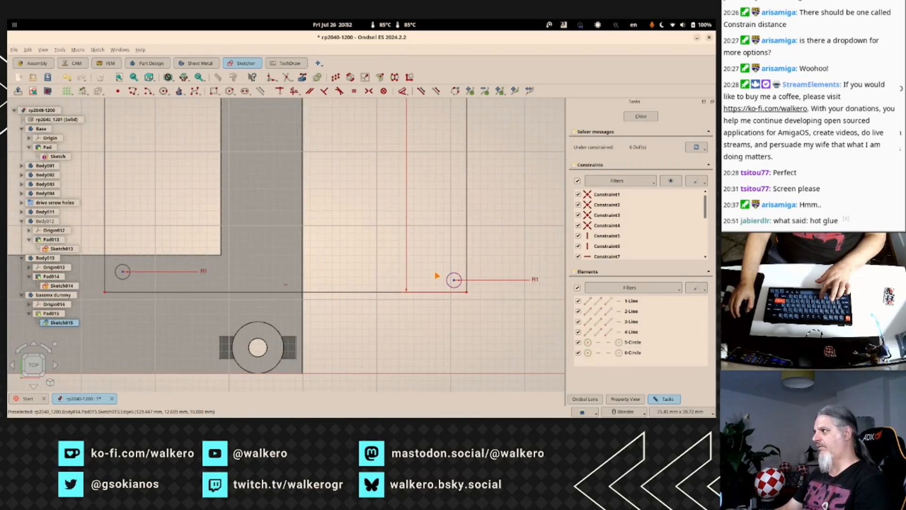
Paste a third hole circle and place it in the board outline's upper-right corner.
key(ctrl+v)
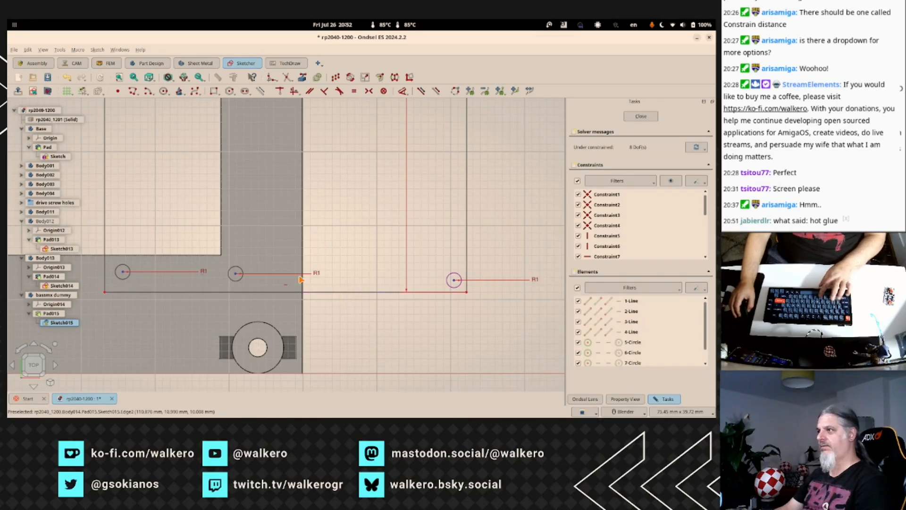
scroll(273, 295, down, 2)
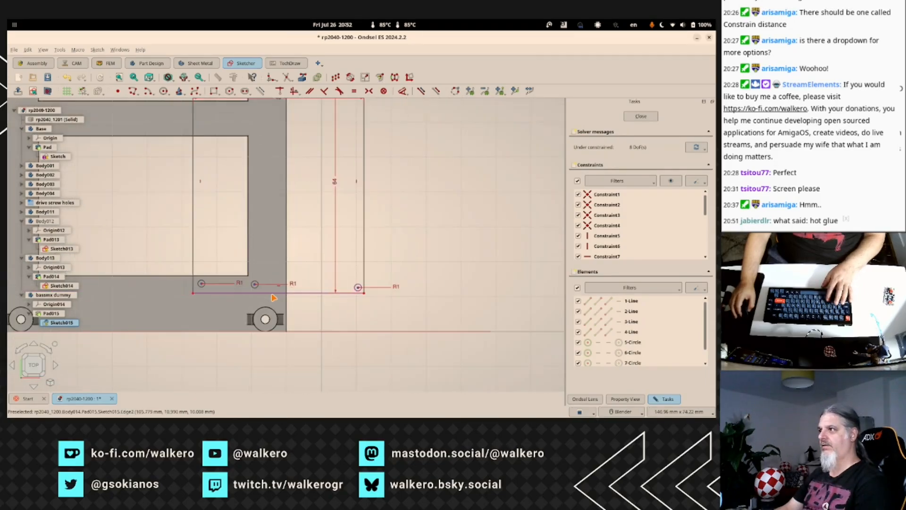
scroll(273, 297, down, 2)
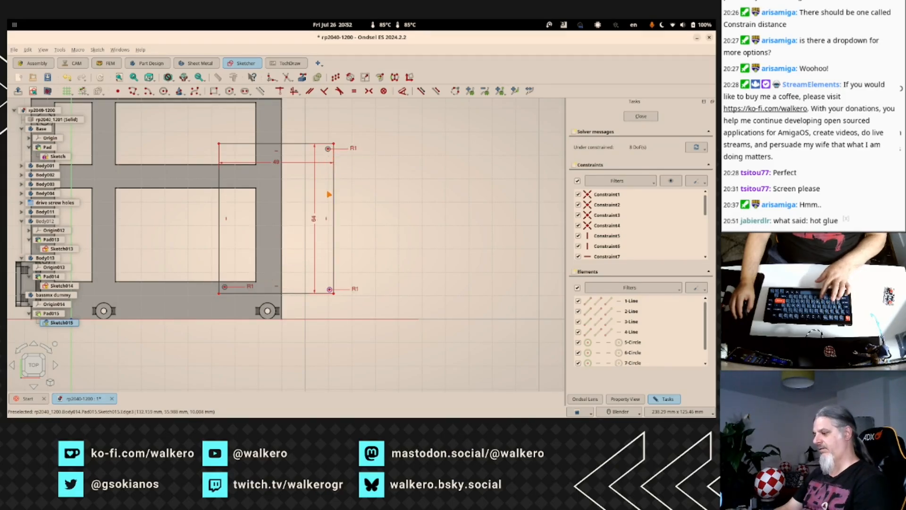
Paste a fourth hole circle, place it in the board outline's upper-left corner, and close the sketch.
key(ctrl+v)
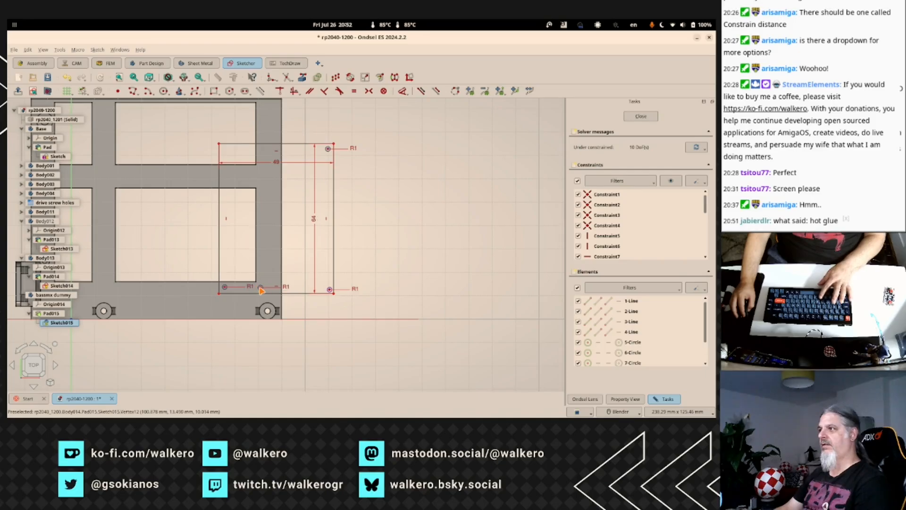
drag(260, 287, 225, 151)
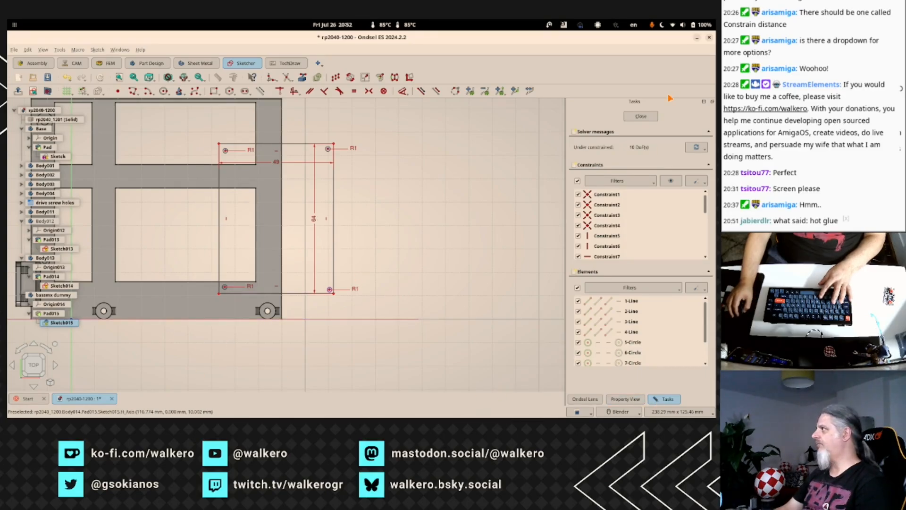
click(647, 116)
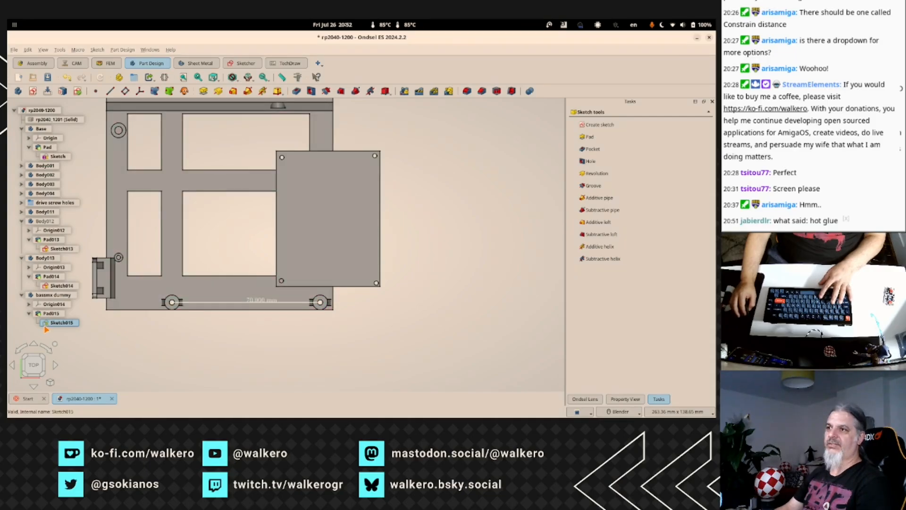
Set the Y position of the dummy board body to 10 mm, keeping X at 20 mm.
click(54, 295)
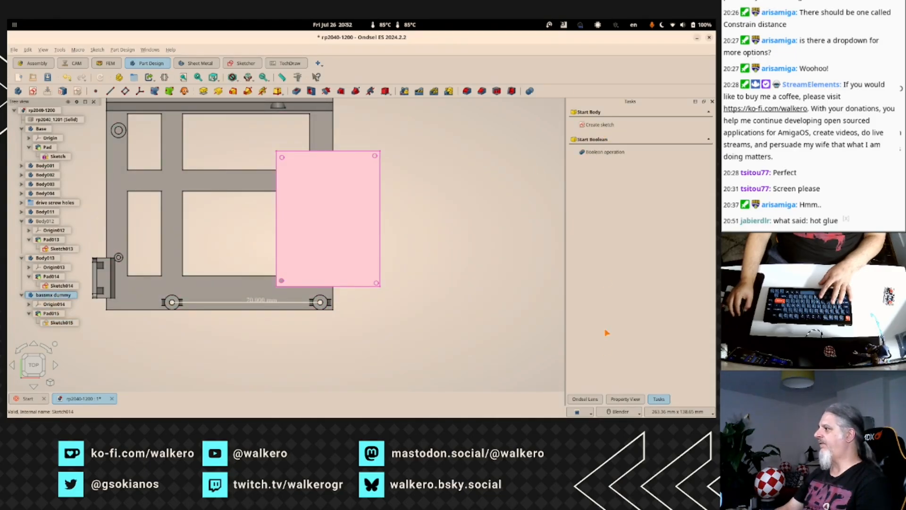
click(624, 399)
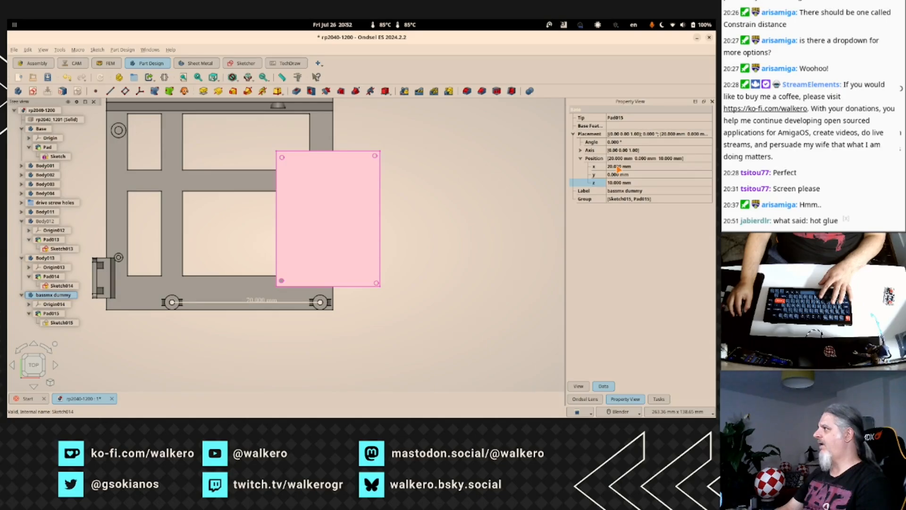
click(618, 167)
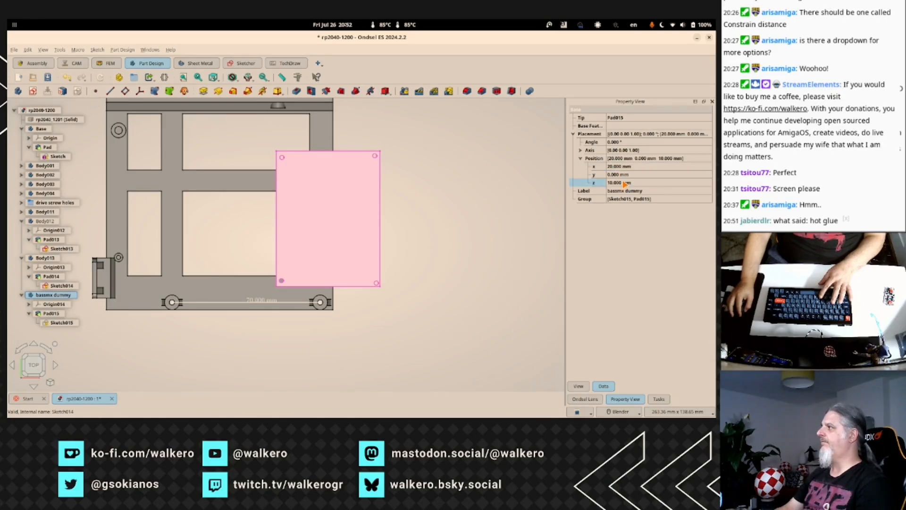
click(622, 174)
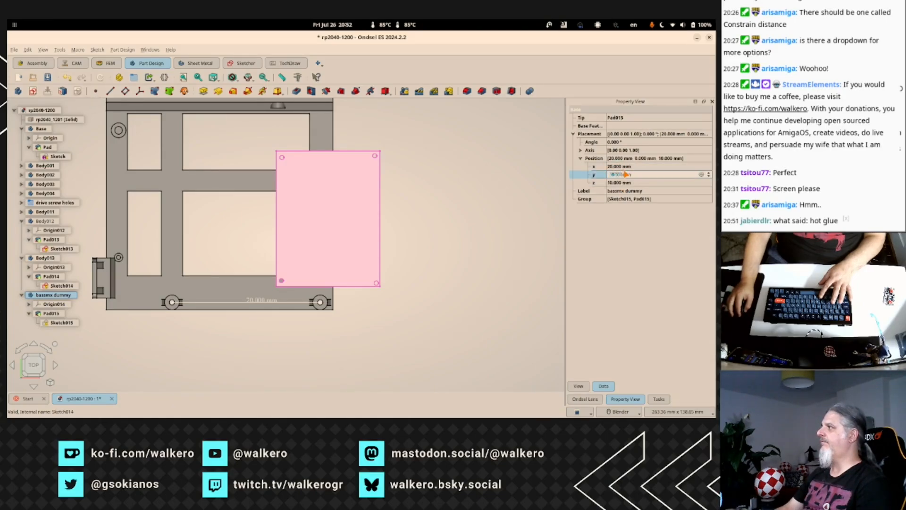
click(625, 167)
key(Down)
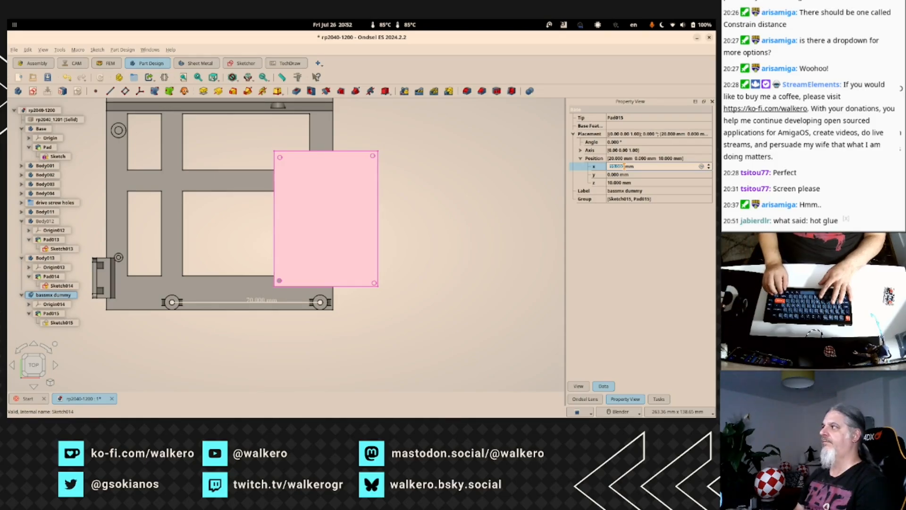
key(Up)
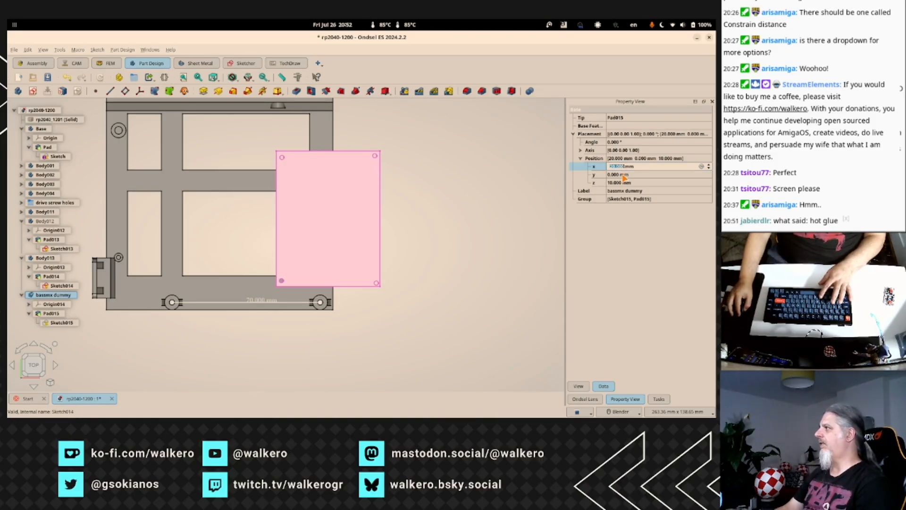
click(622, 174)
key(Up)
key(Up)
key(Up)
key(Up)
key(Up)
key(Up)
key(Up)
key(Up)
key(Up)
key(Up)
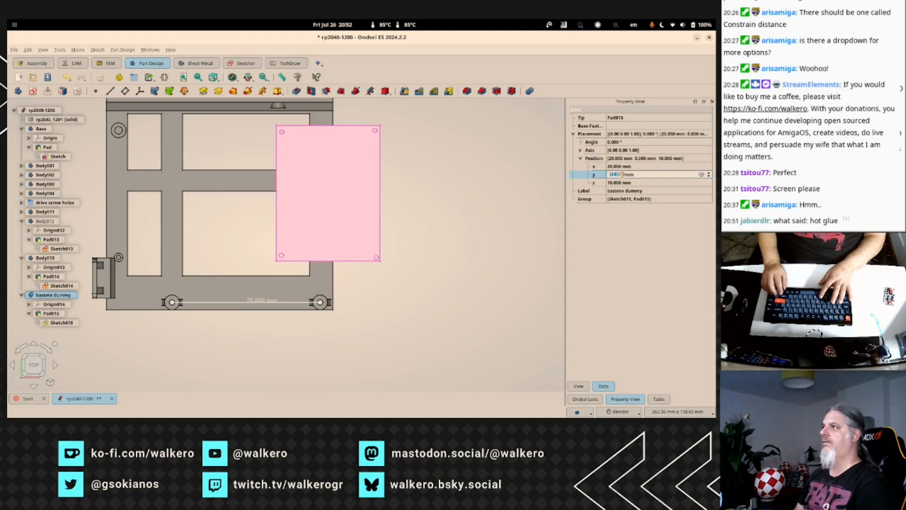
key(Up)
key(Down)
key(Down)
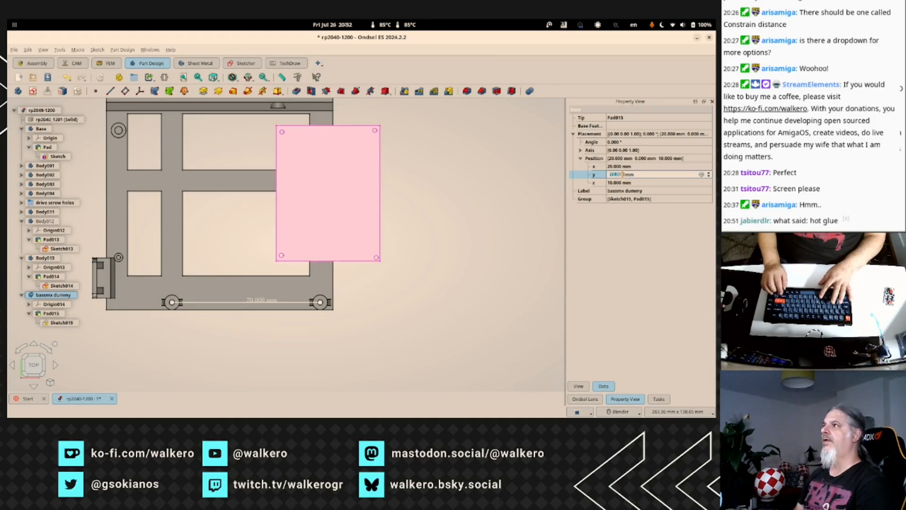
key(Down)
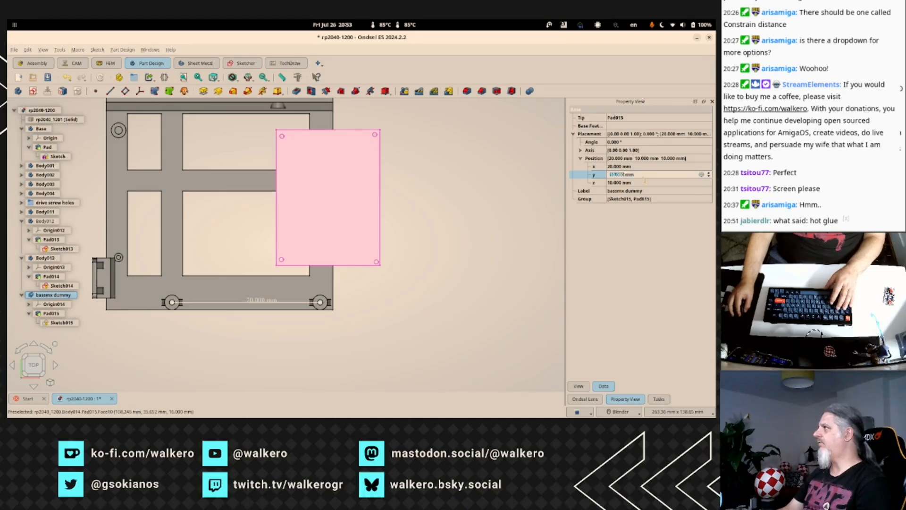
key(Return)
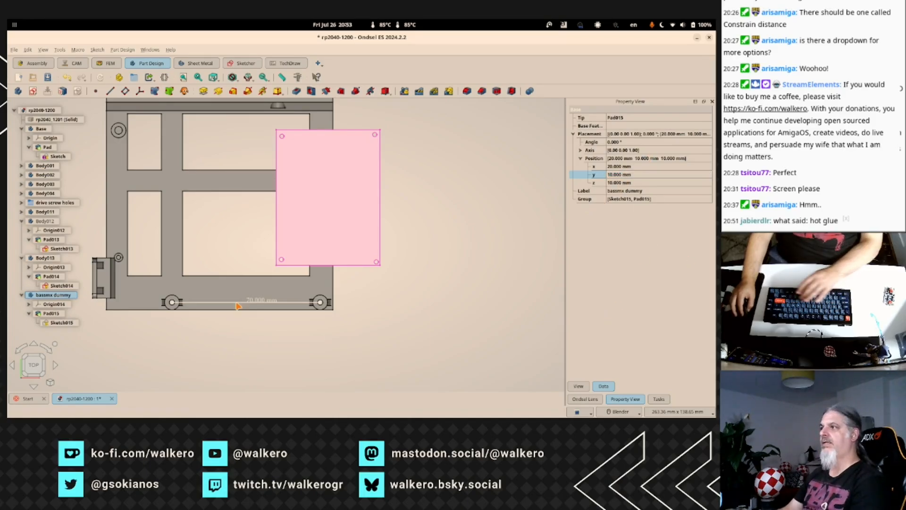
Save the document and open the Base body's sketch for editing.
click(23, 296)
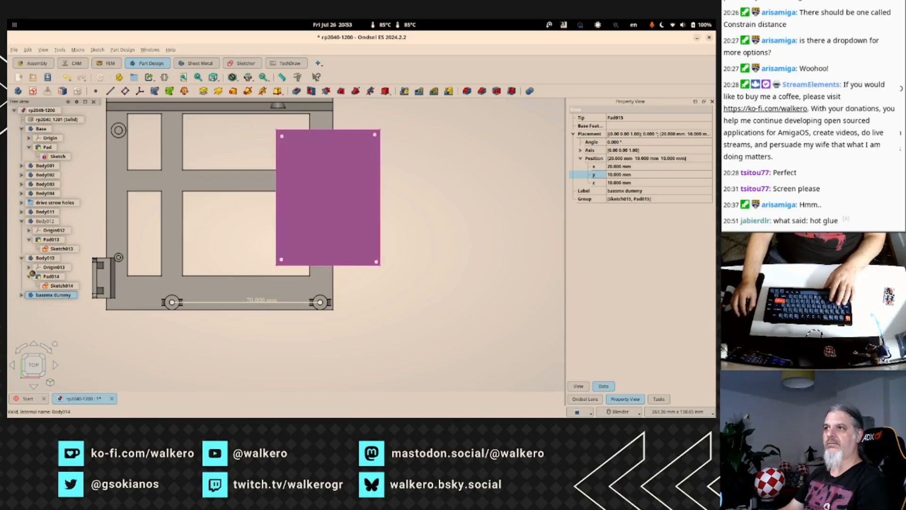
key(ctrl+s)
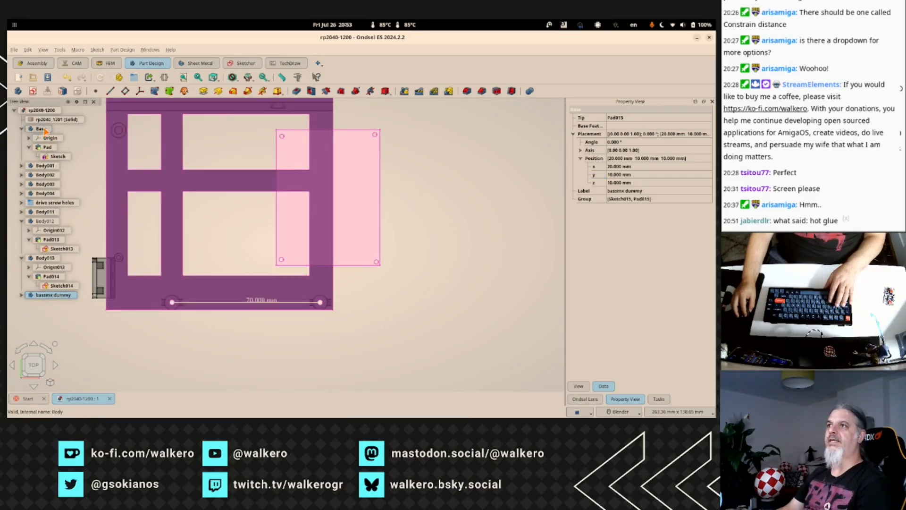
double_click(58, 157)
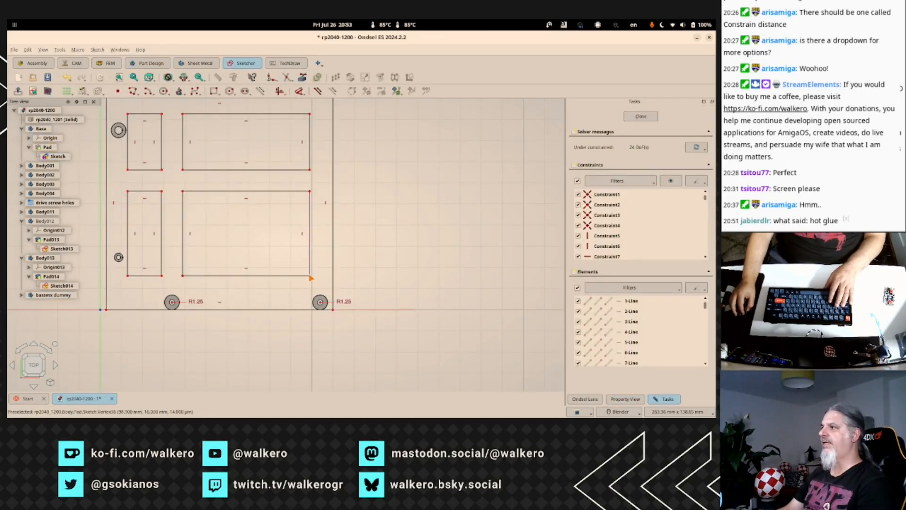
Narrow the lower large cutout in the Base sketch by moving its lower-right corner to about X 80 mm, Y 16 mm.
drag(310, 278, 281, 283)
key(ctrl+z)
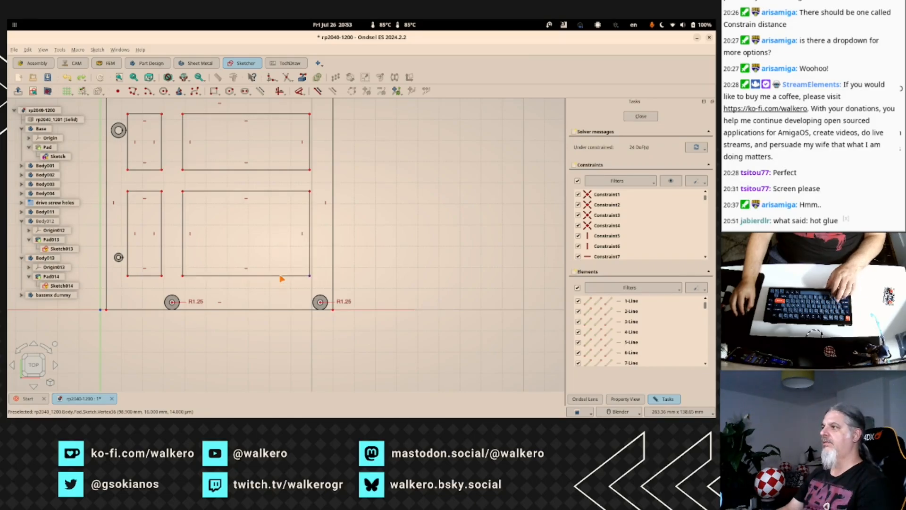
scroll(310, 237, up, 10)
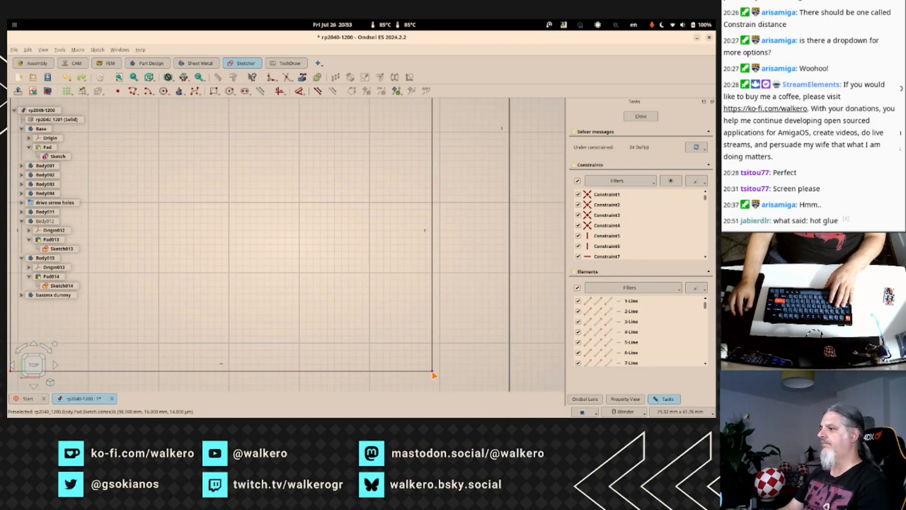
drag(434, 374, 300, 375)
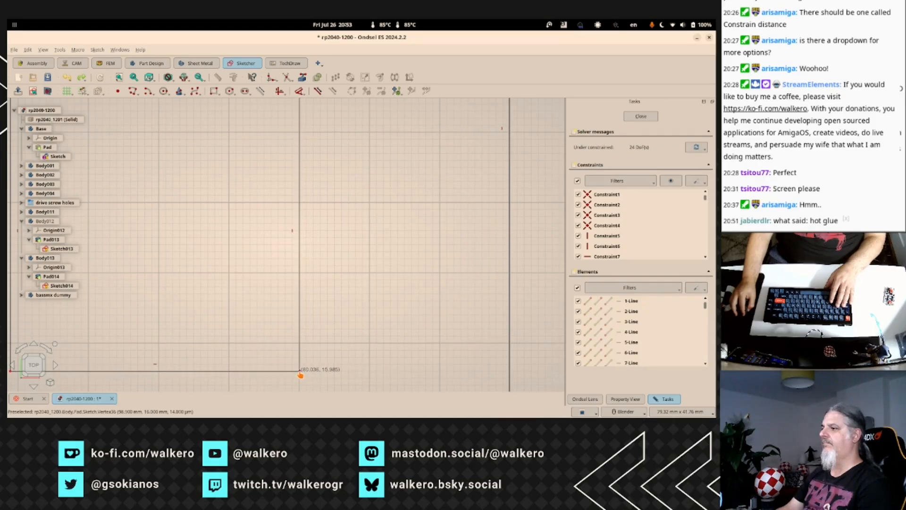
scroll(301, 374, down, 5)
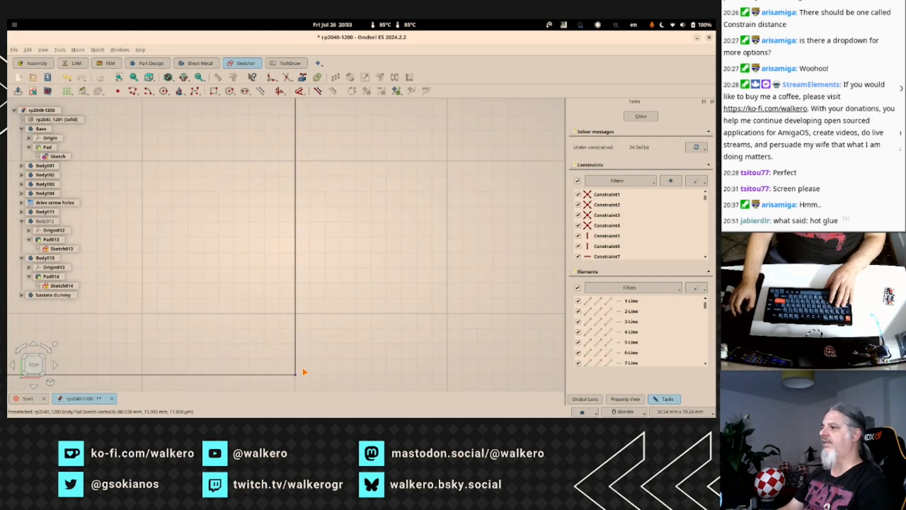
scroll(287, 196, up, 3)
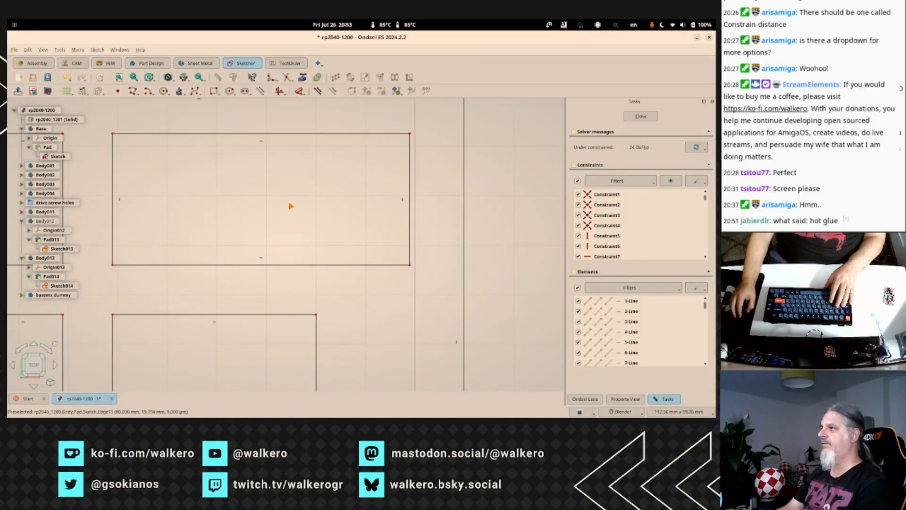
Try to narrow the upper large cutout by moving its lower-right corner inward to line up with the lower cutout.
drag(409, 266, 317, 263)
key(ctrl+z)
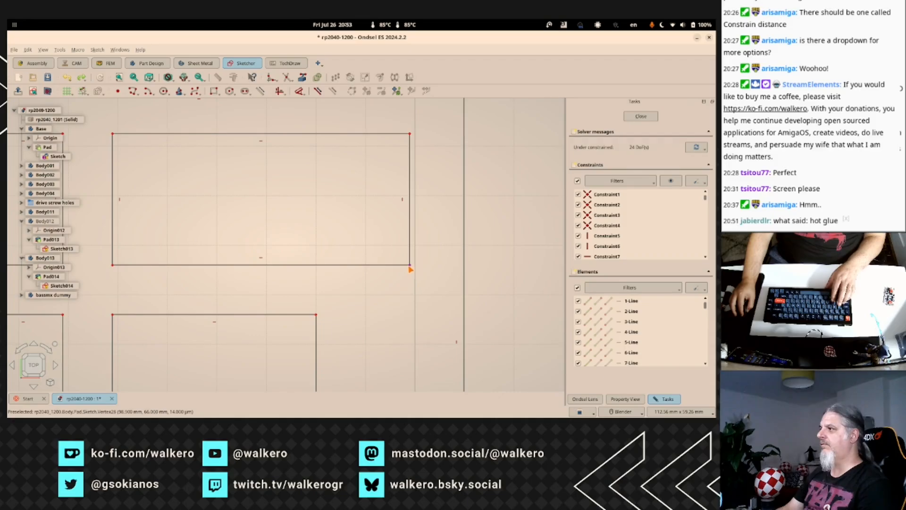
mouse_move(396, 269)
mouse_down()
mouse_move(358, 269)
mouse_move(409, 269)
mouse_up()
mouse_move(364, 269)
mouse_down()
mouse_move(340, 269)
mouse_move(411, 268)
mouse_up()
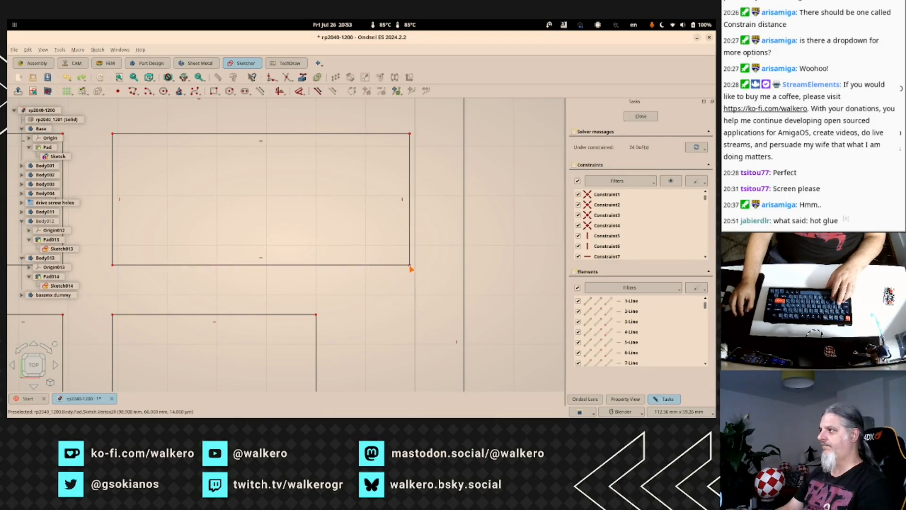
Undo the lower cutout's narrowing, try a 50 mm distance constraint on the upper large cutout's bottom edge, and undo it.
click(259, 266)
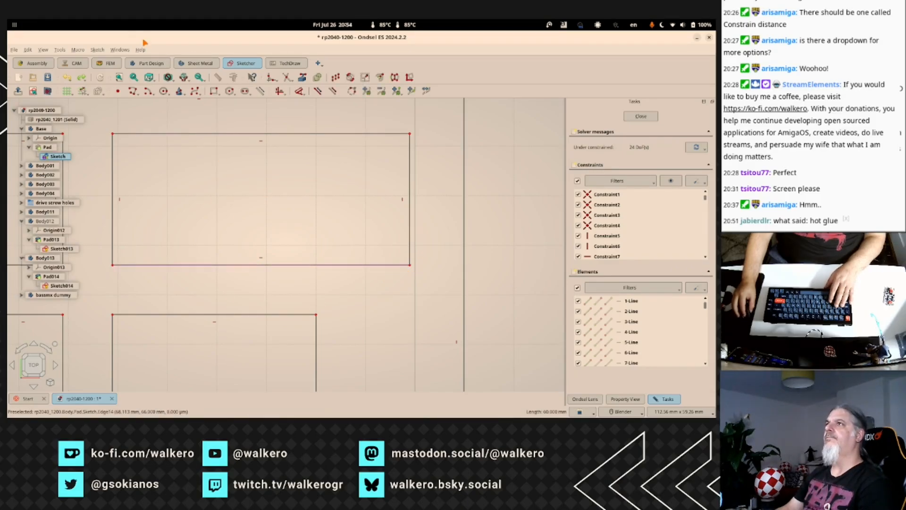
click(97, 50)
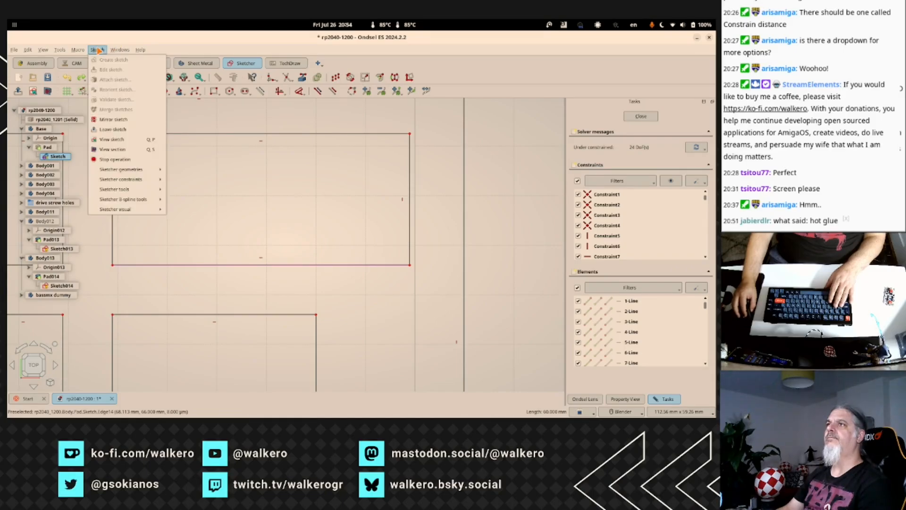
click(97, 50)
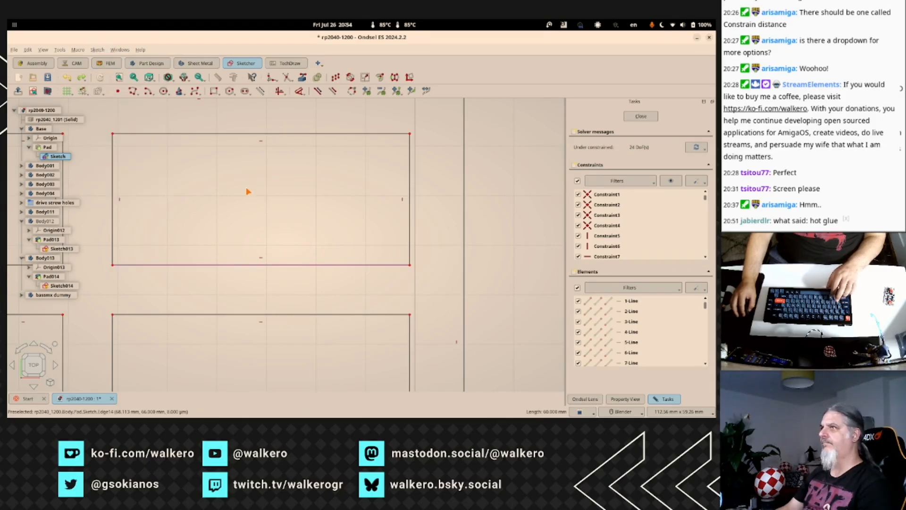
click(96, 50)
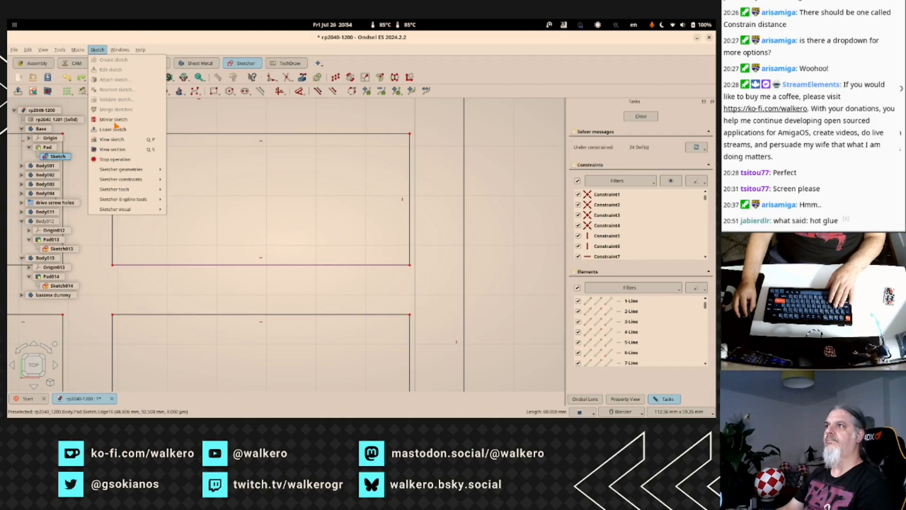
mouse_move(123, 180)
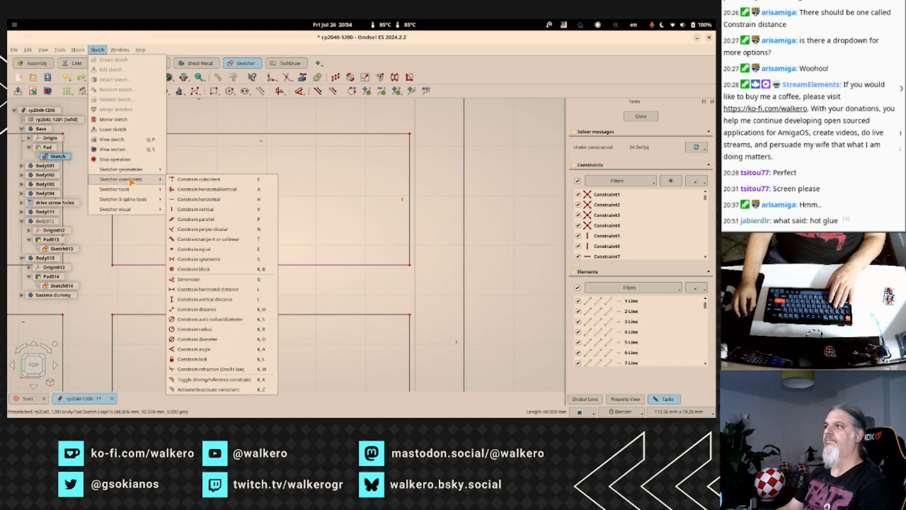
click(205, 308)
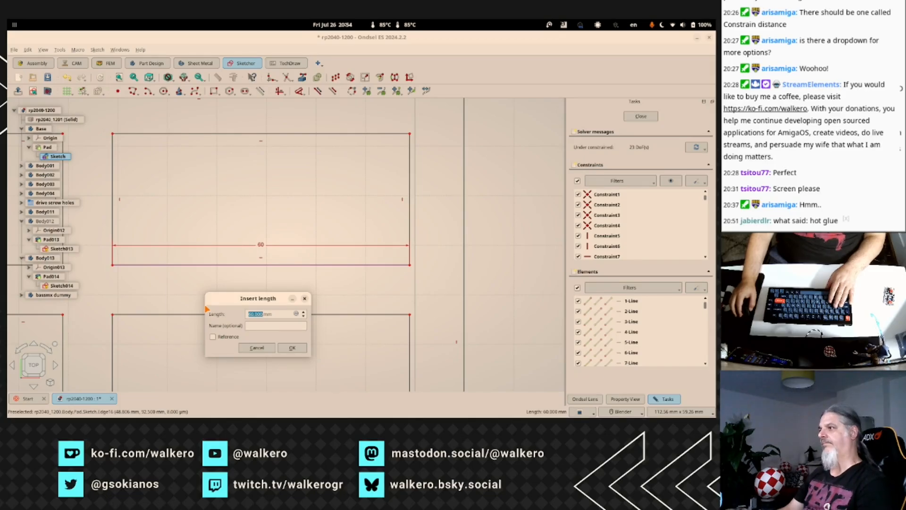
text(5)
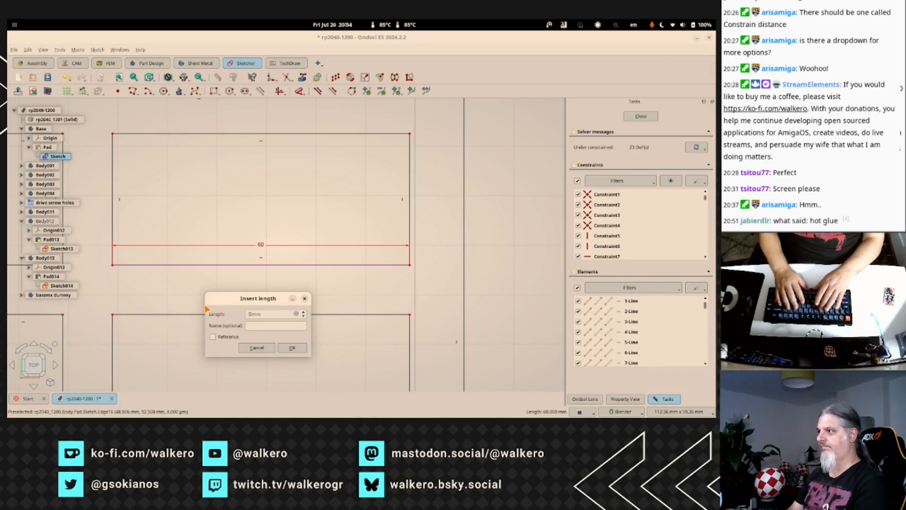
text(0)
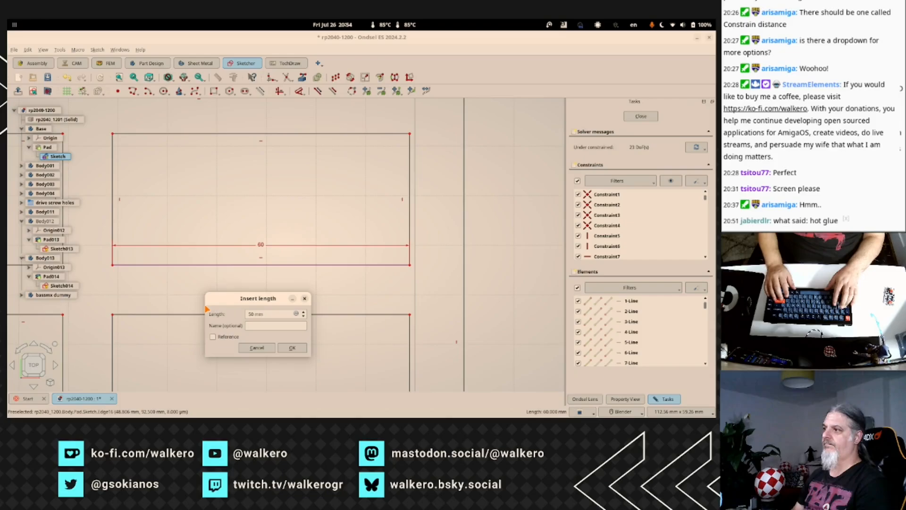
key(Return)
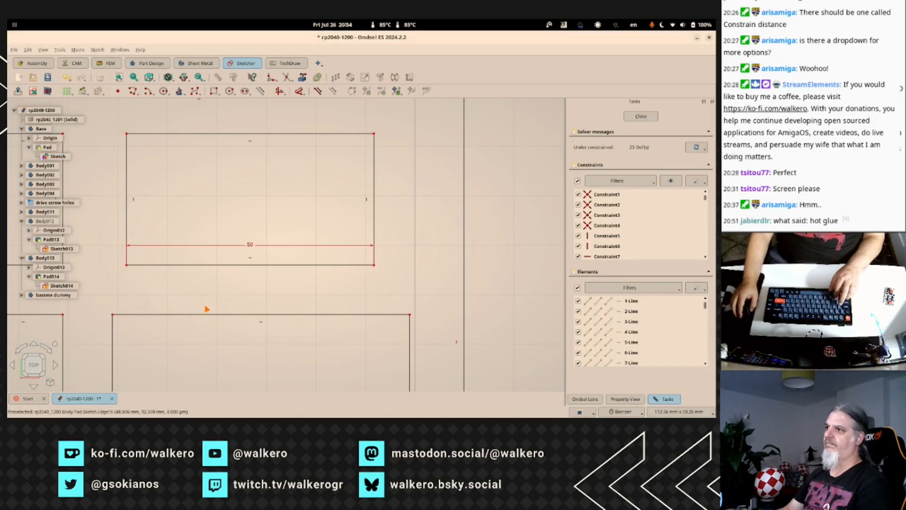
key(ctrl+z)
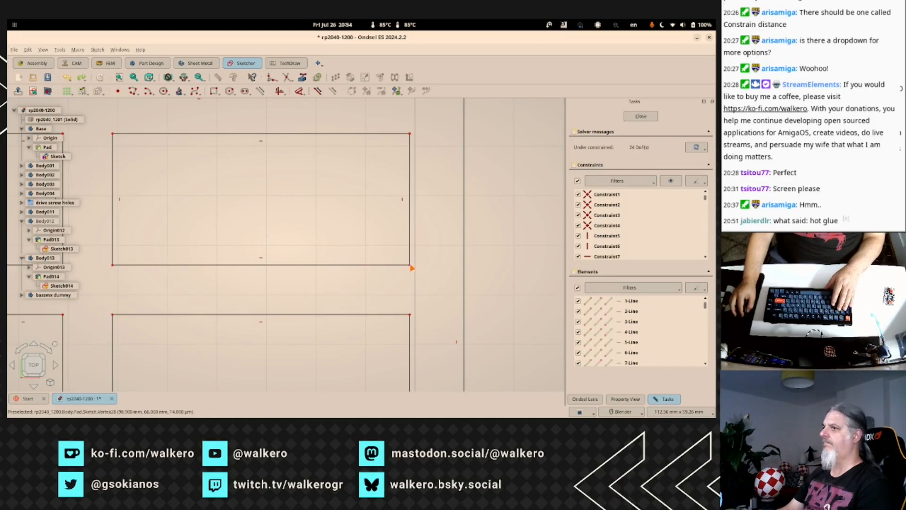
Constrain the bottom edge of the upper large cutout to a horizontal distance of 50 mm.
scroll(107, 275, up, 5)
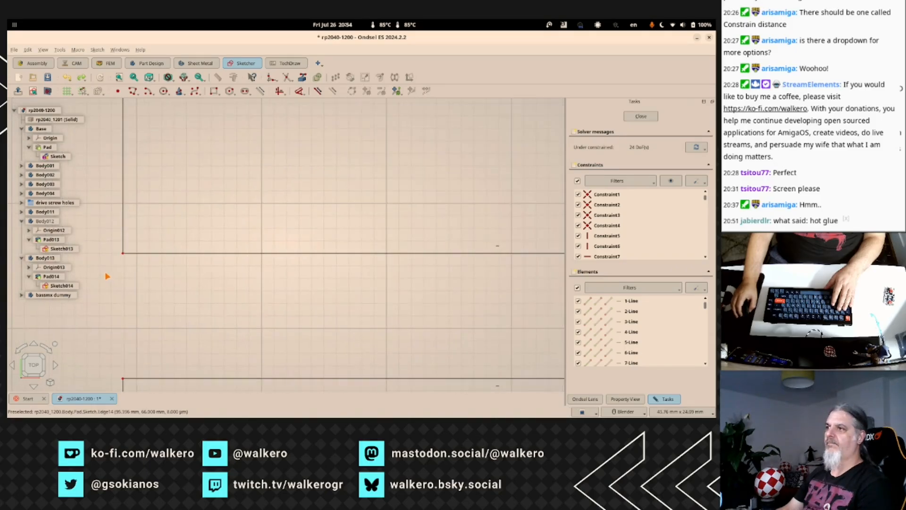
scroll(107, 276, down, 2)
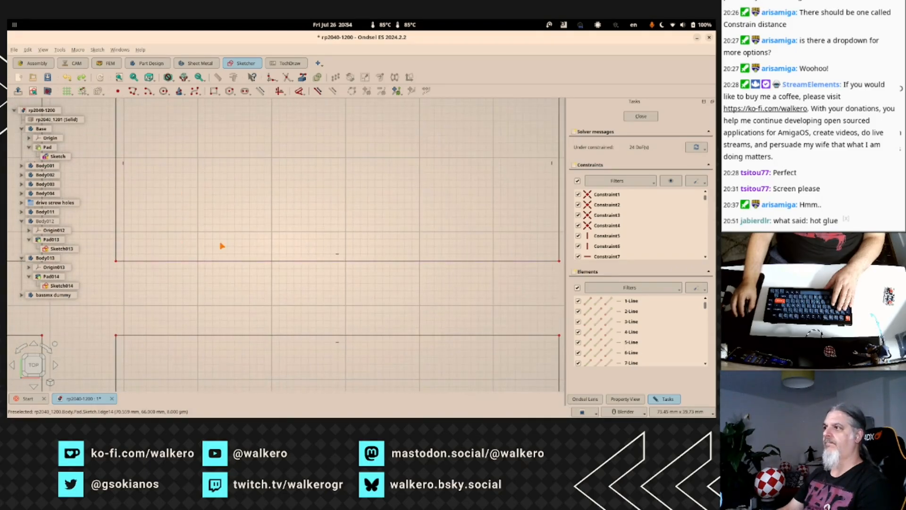
click(227, 262)
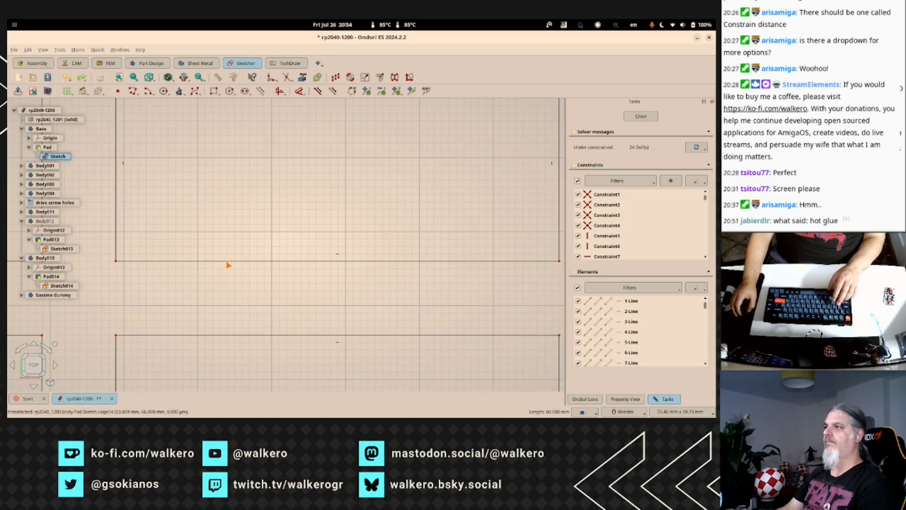
click(93, 51)
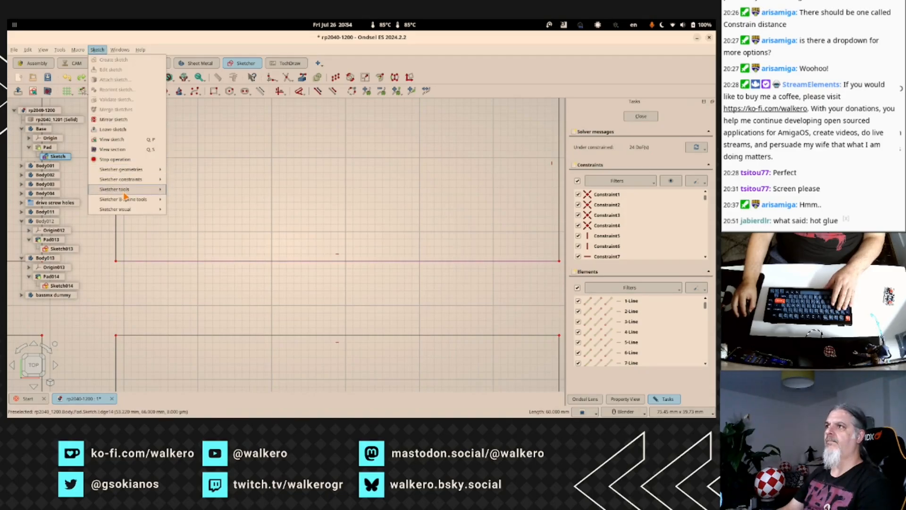
mouse_move(136, 182)
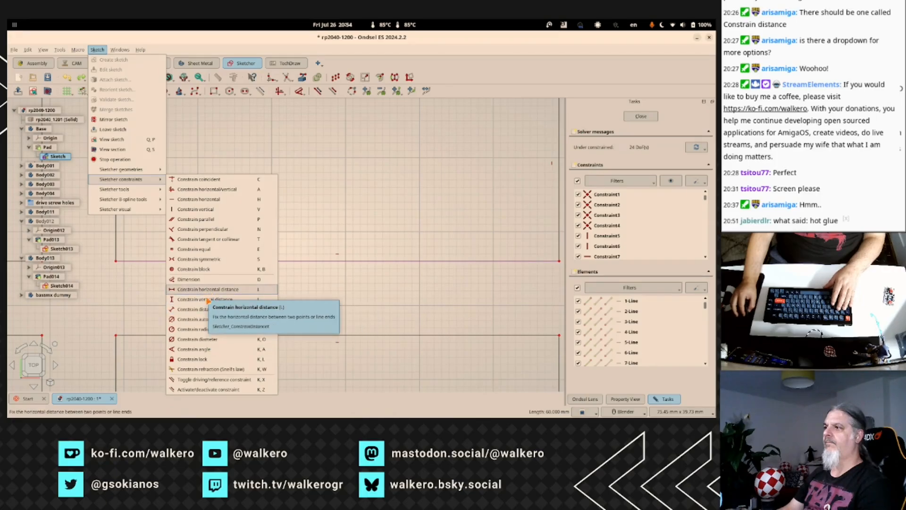
click(208, 290)
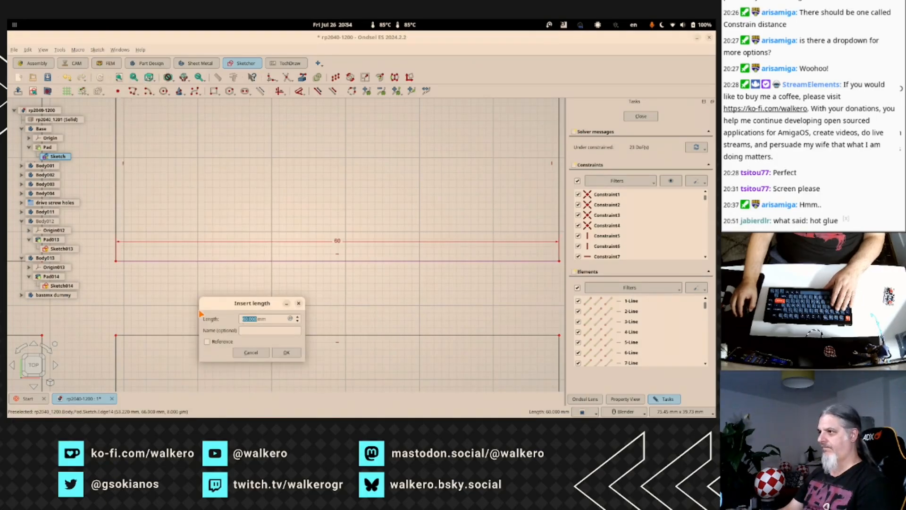
text(50)
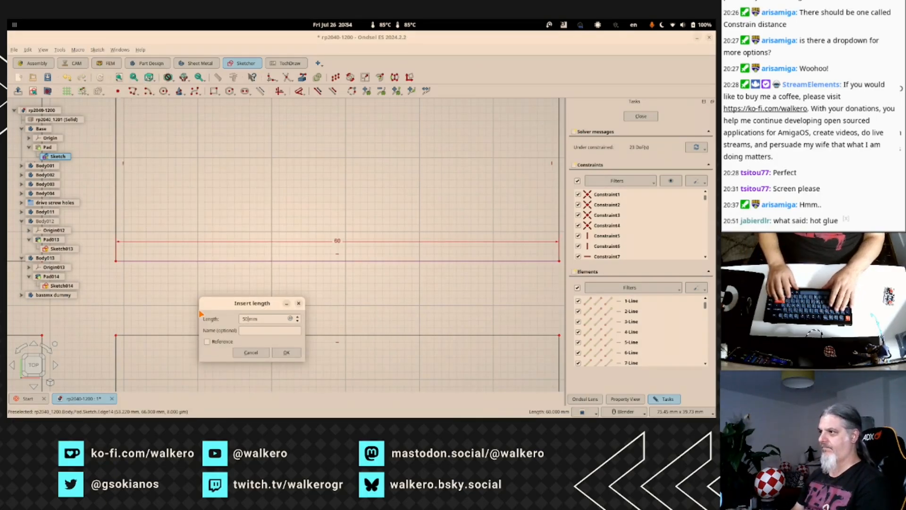
key(Return)
Constrain the top edge of the lower large cutout to a horizontal distance of 50 mm.
scroll(255, 289, down, 3)
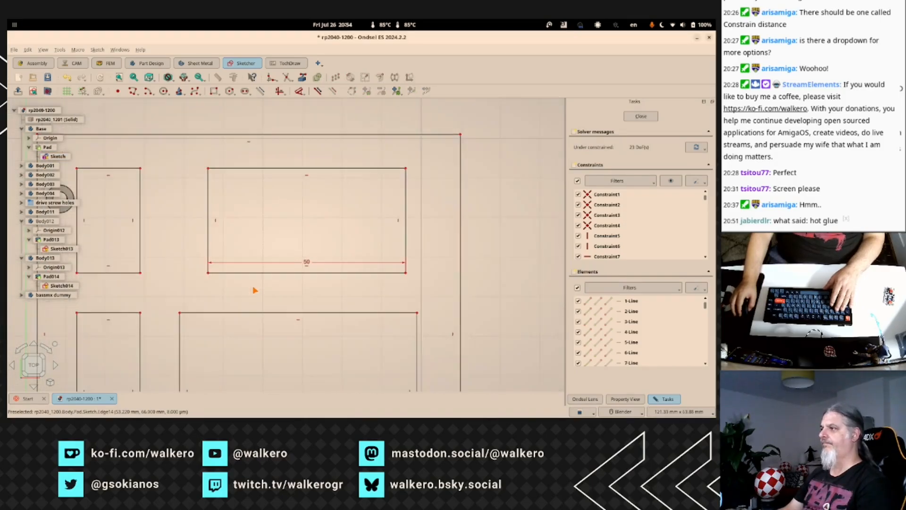
scroll(255, 289, down, 2)
click(306, 309)
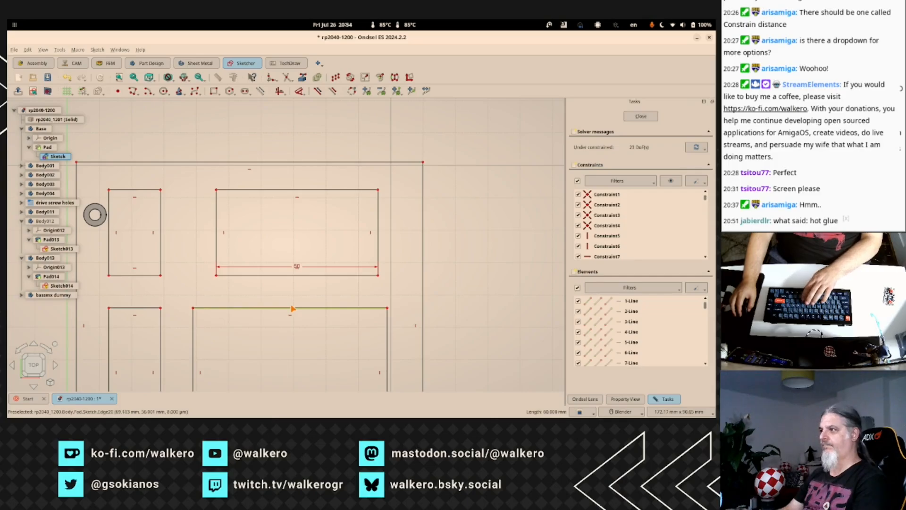
key(l)
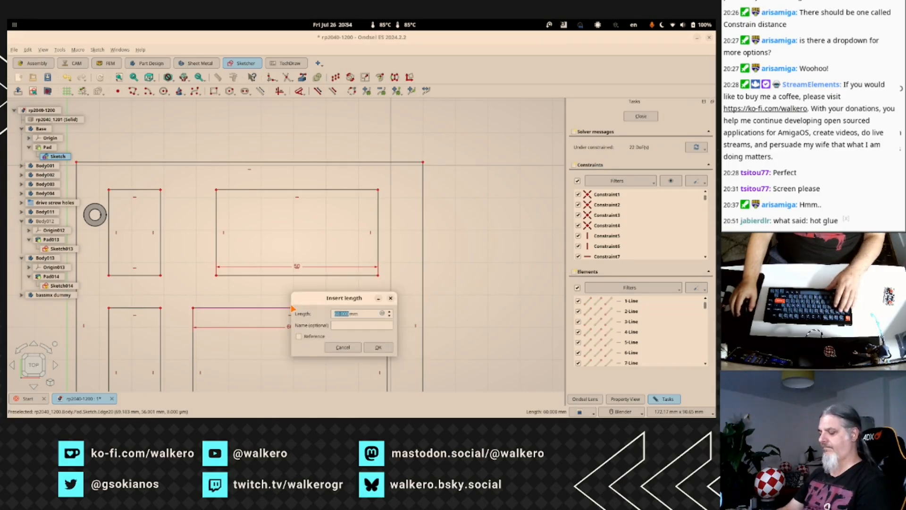
key(Return)
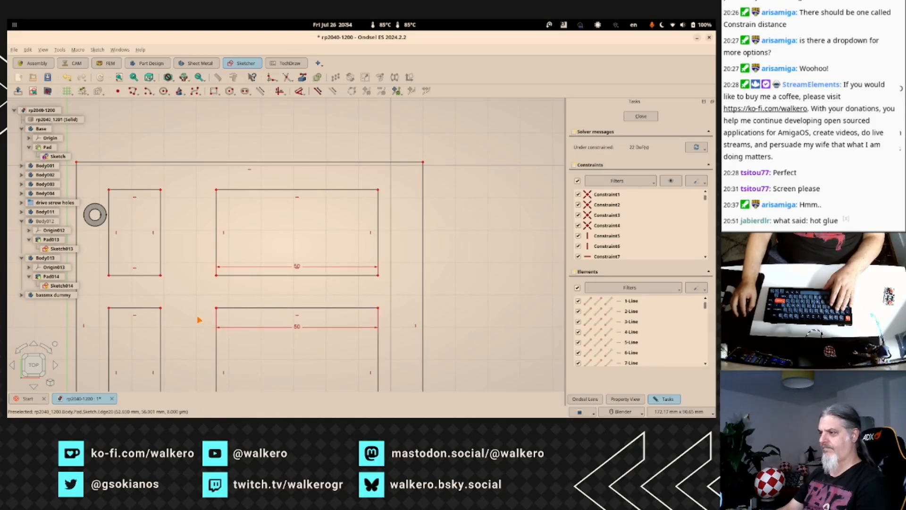
scroll(176, 324, up, 3)
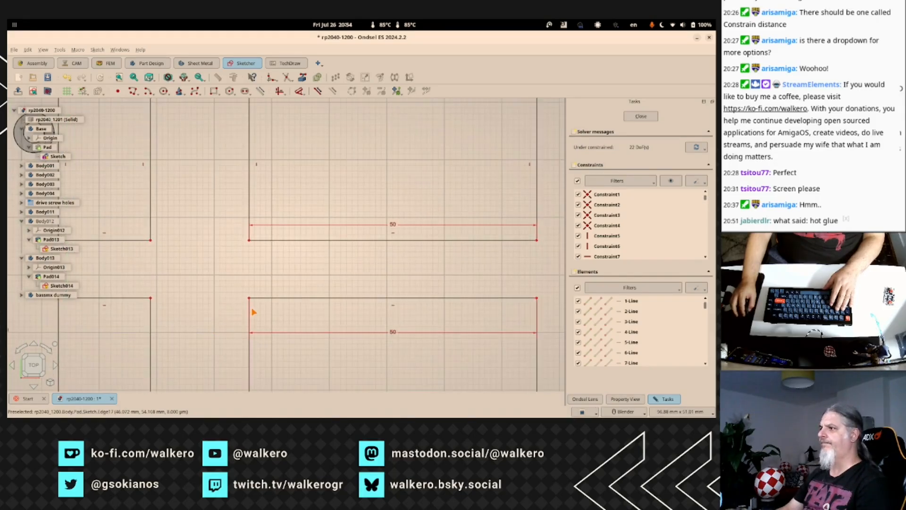
click(266, 299)
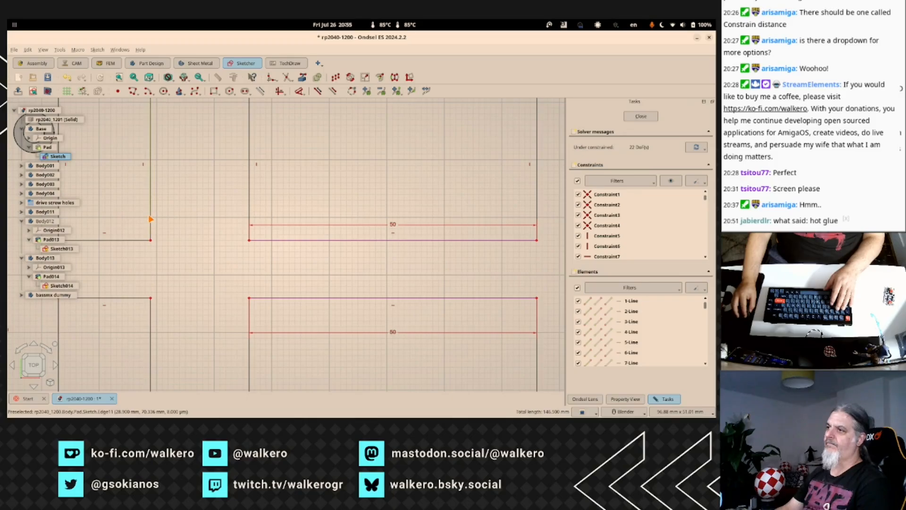
key(i)
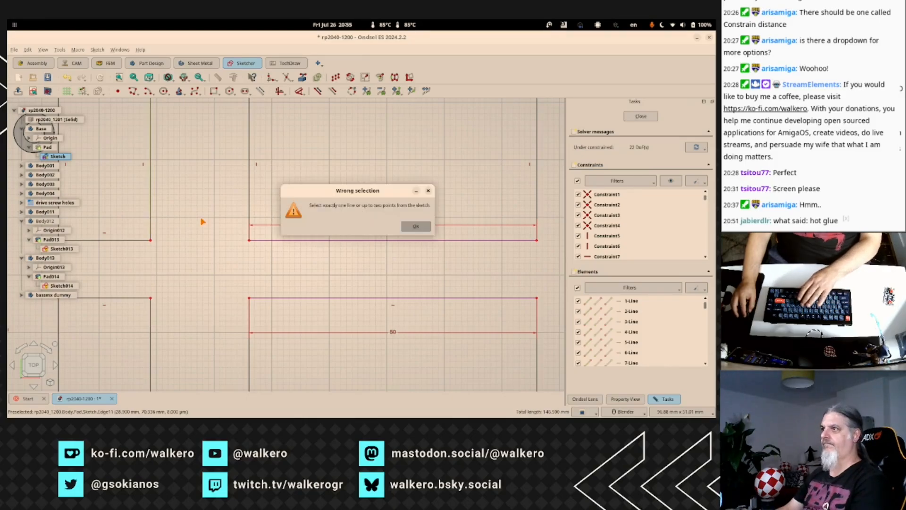
click(415, 226)
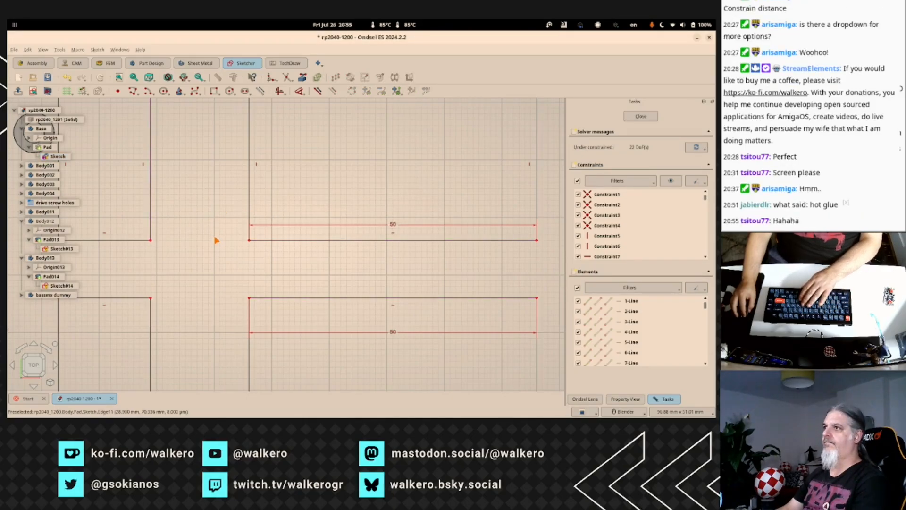
Try a 20 mm vertical distance between the facing bottom corners of the upper small and upper large cutouts, and undo it.
click(151, 243)
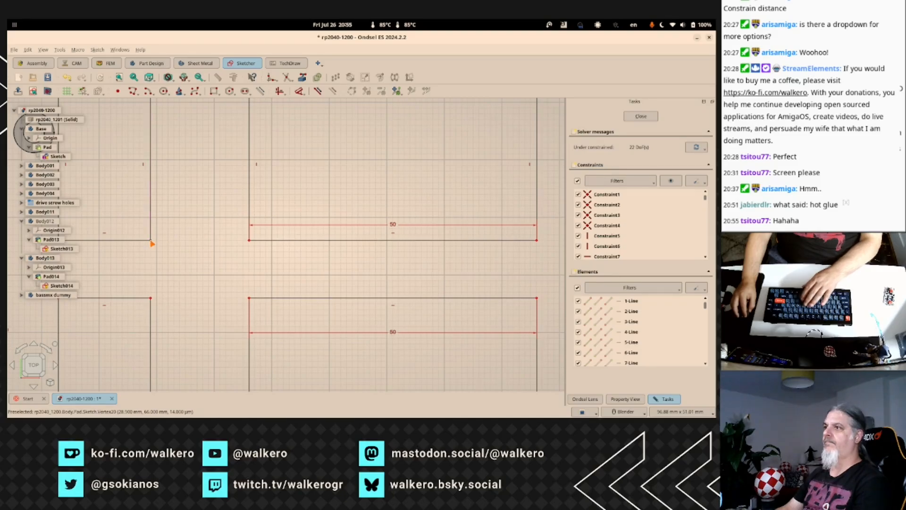
click(152, 242)
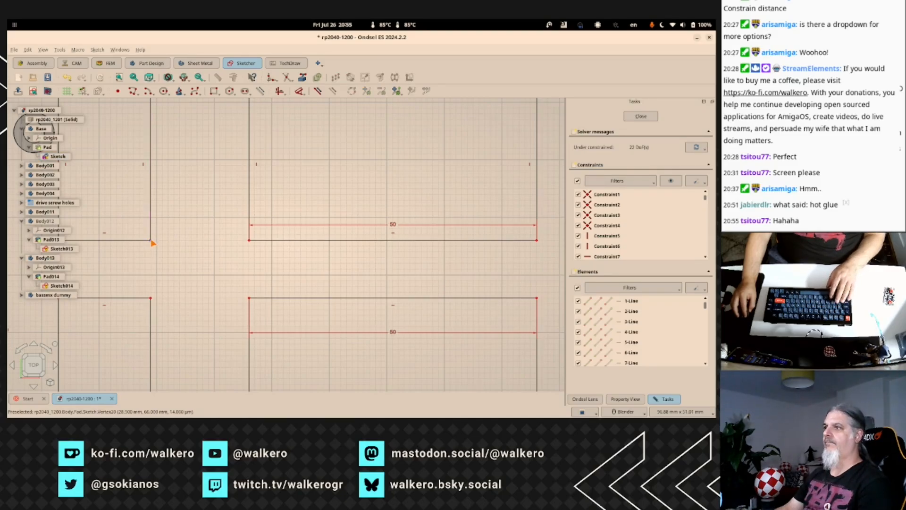
click(251, 243)
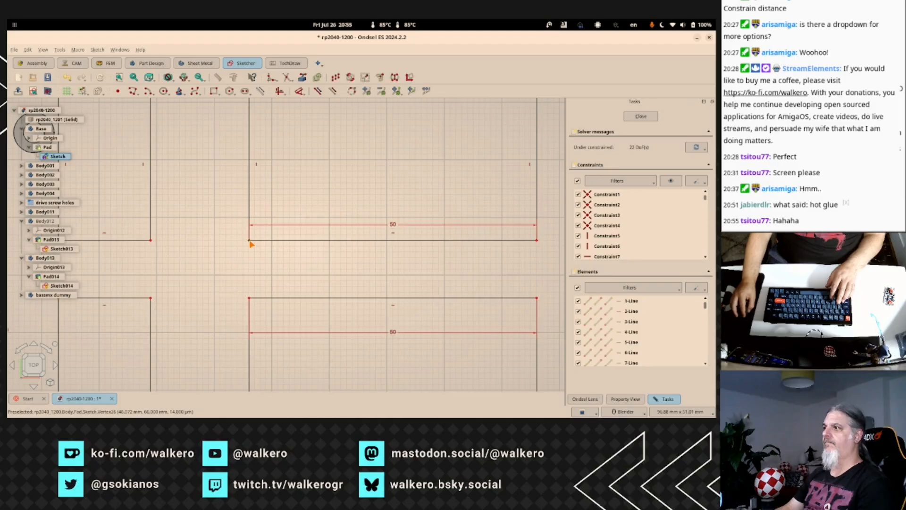
click(250, 243)
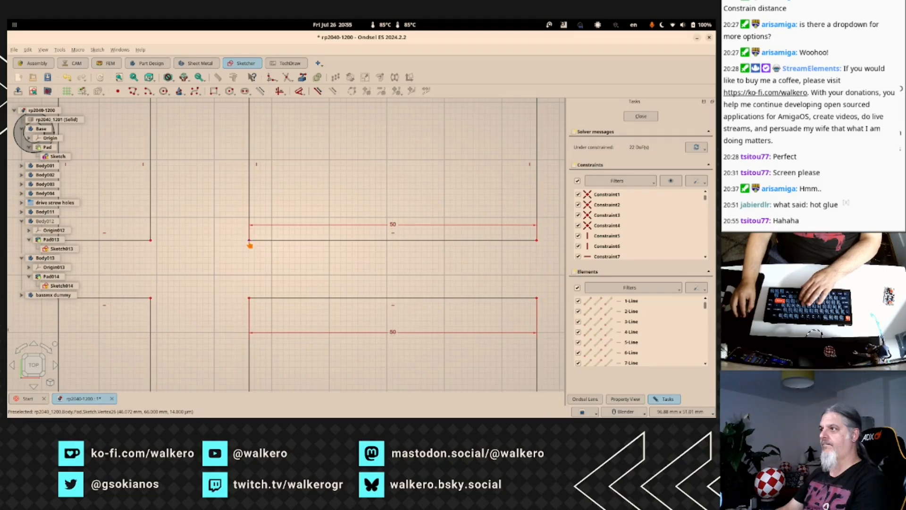
click(249, 243)
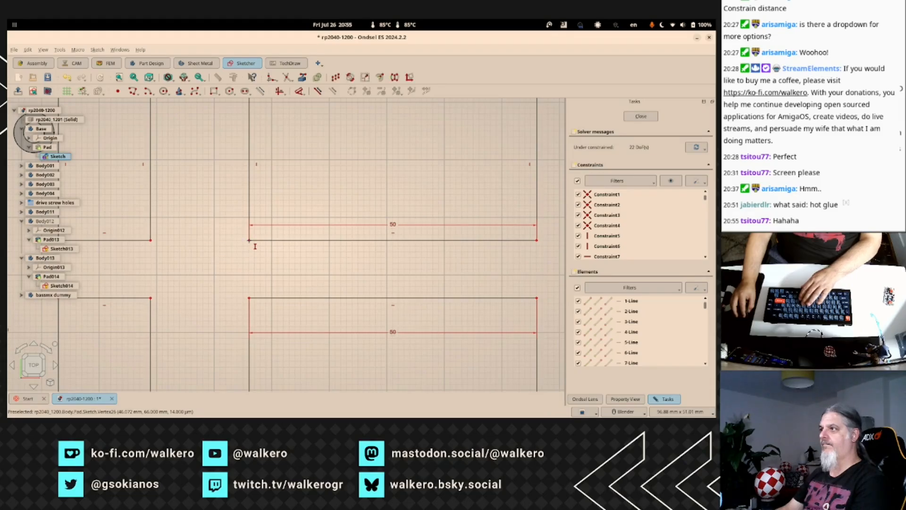
click(151, 242)
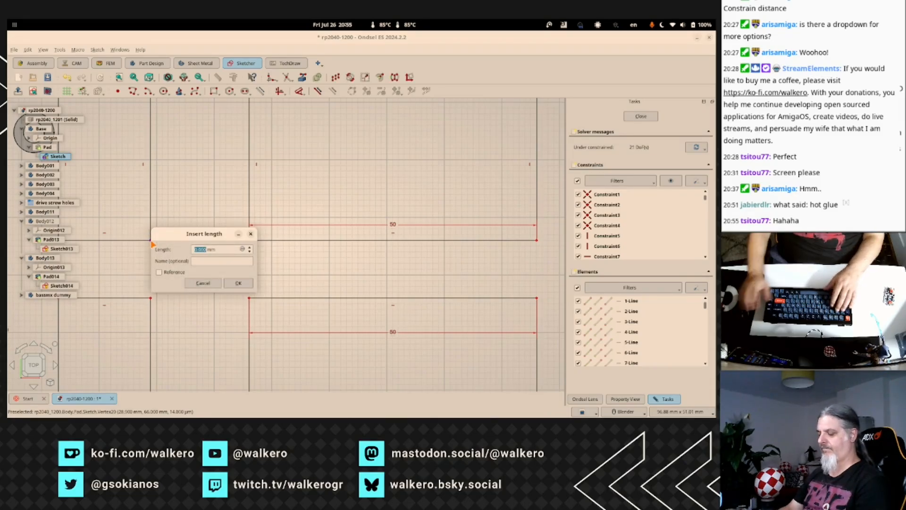
text(20)
key(Return)
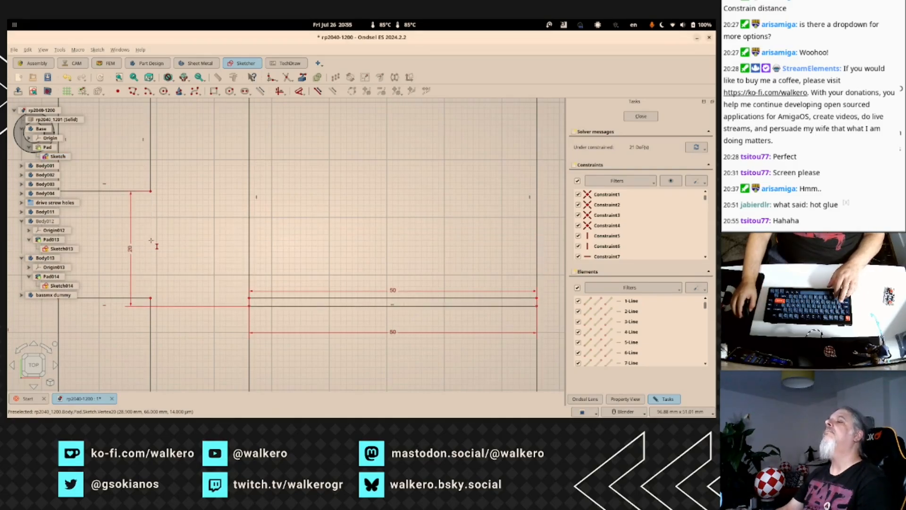
key(ctrl+z)
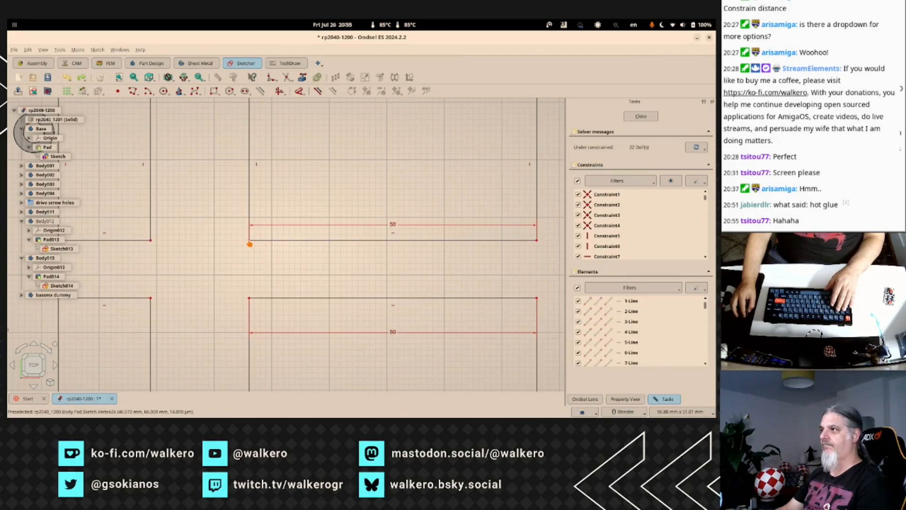
Move the upper large cutout toward the small cutout, placing its lower-left corner at about X 36 mm, Y 66 mm.
drag(249, 244, 195, 245)
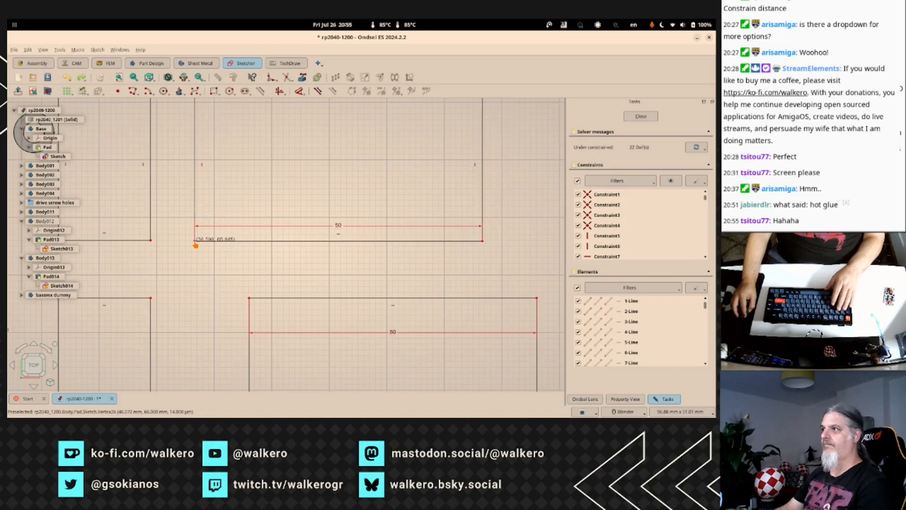
scroll(177, 248, up, 5)
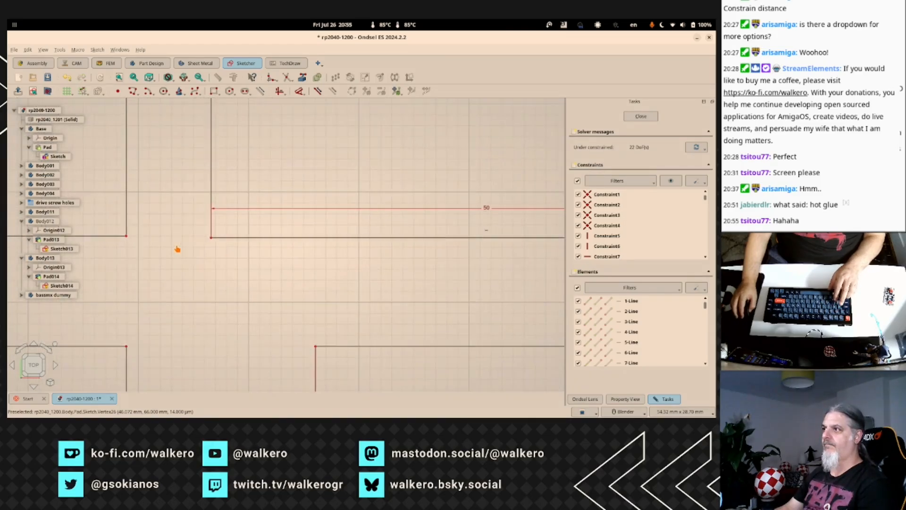
drag(226, 239, 217, 237)
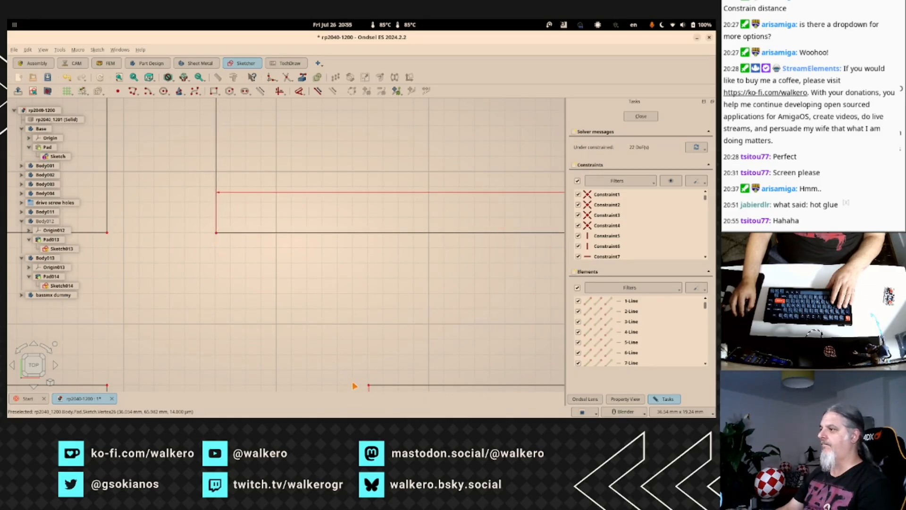
Align the lower large cutout with the upper one by moving its upper-left corner to about X 36 mm, Y 56 mm, and close the sketch.
scroll(351, 372, down, 2)
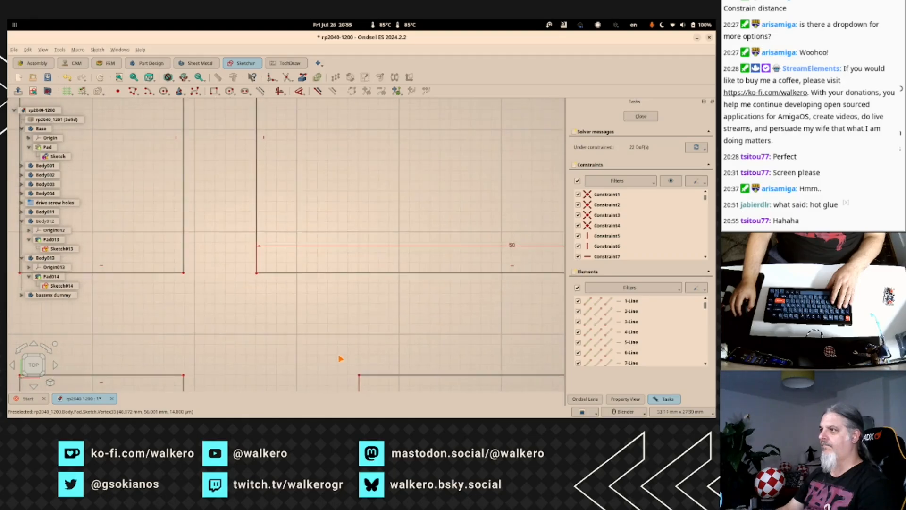
scroll(290, 373, down, 1)
scroll(289, 372, up, 5)
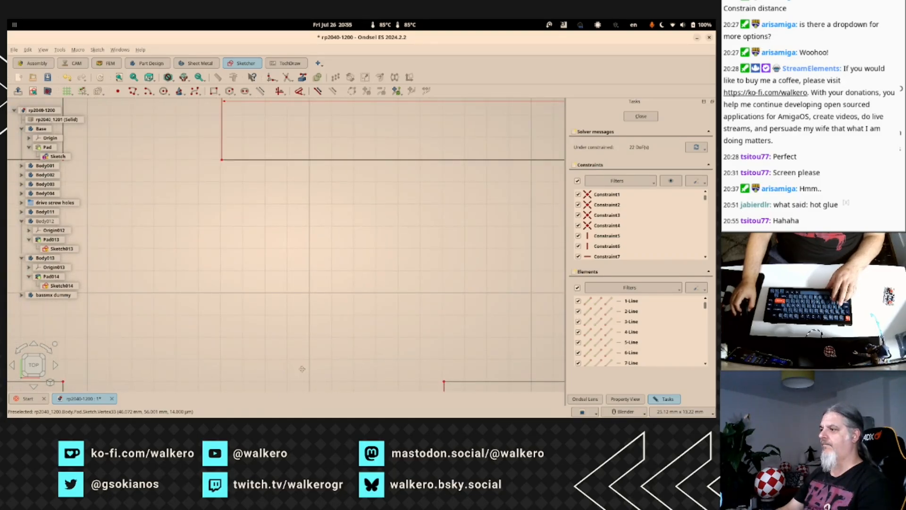
mouse_move(302, 366)
shift+middle_down()
mouse_move(319, 330)
mouse_move(333, 324)
shift+middle_up()
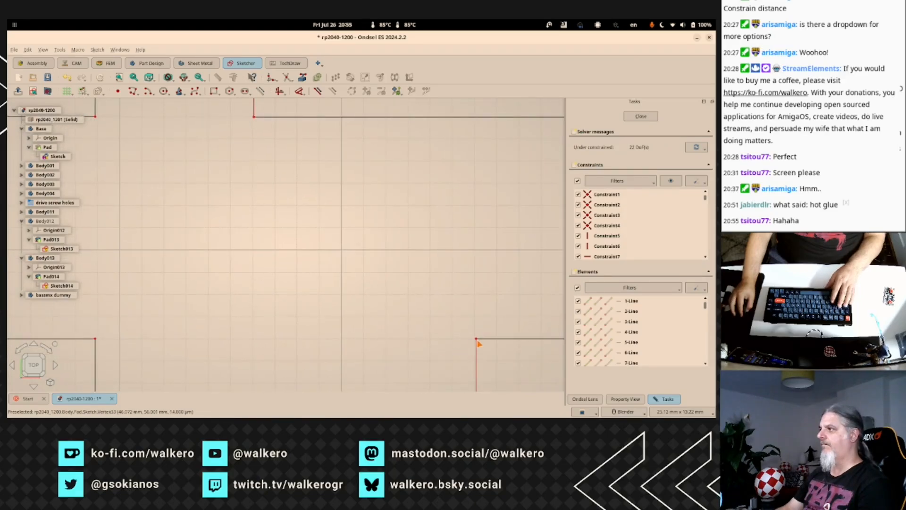
mouse_move(476, 340)
mouse_down()
mouse_move(382, 338)
mouse_move(295, 354)
mouse_move(254, 342)
mouse_up()
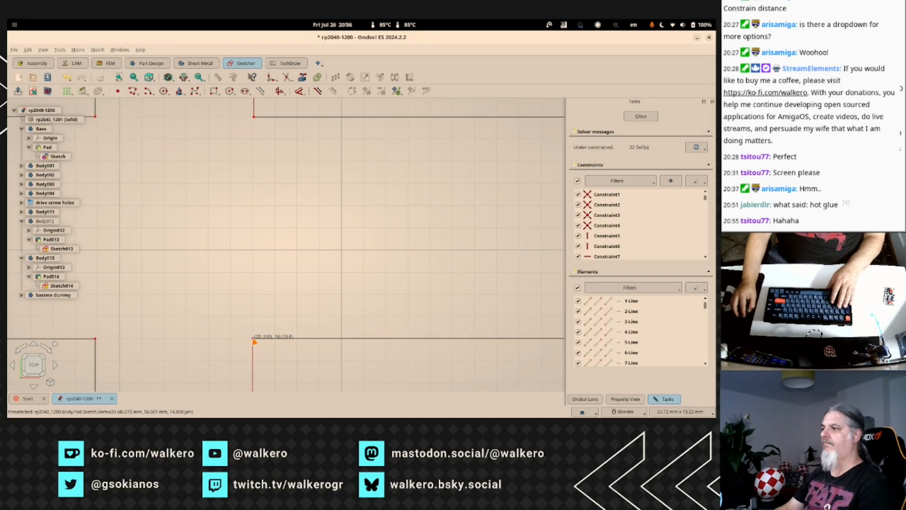
scroll(384, 274, down, 5)
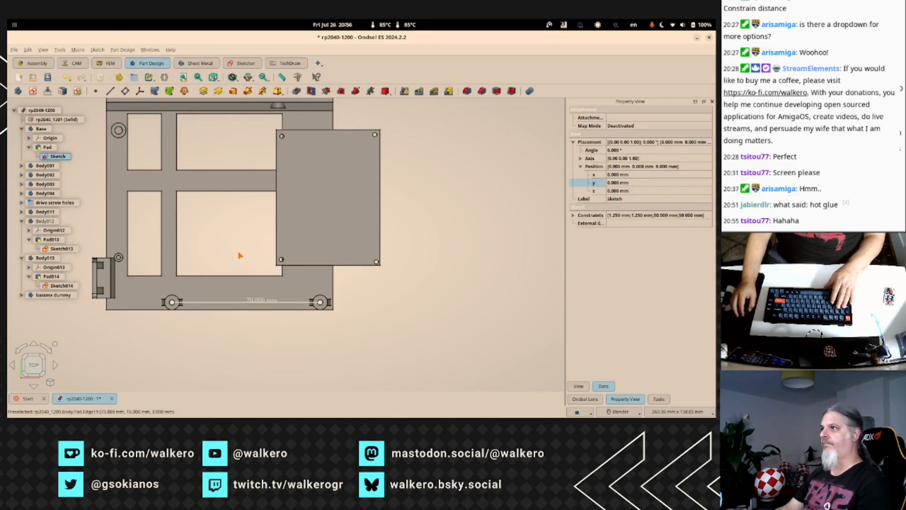
Reopen the base's sketch and set the lower large cutout's width constraint to 45 mm.
double_click(55, 157)
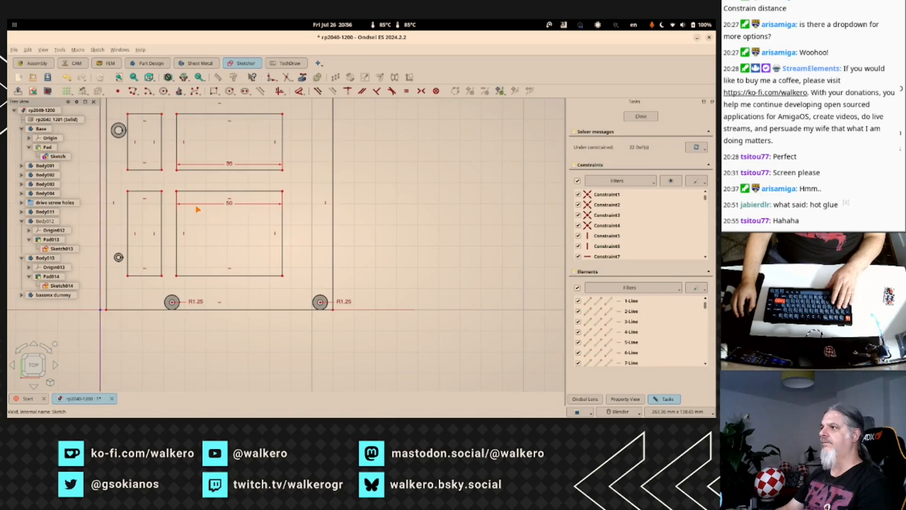
scroll(629, 239, down, 11)
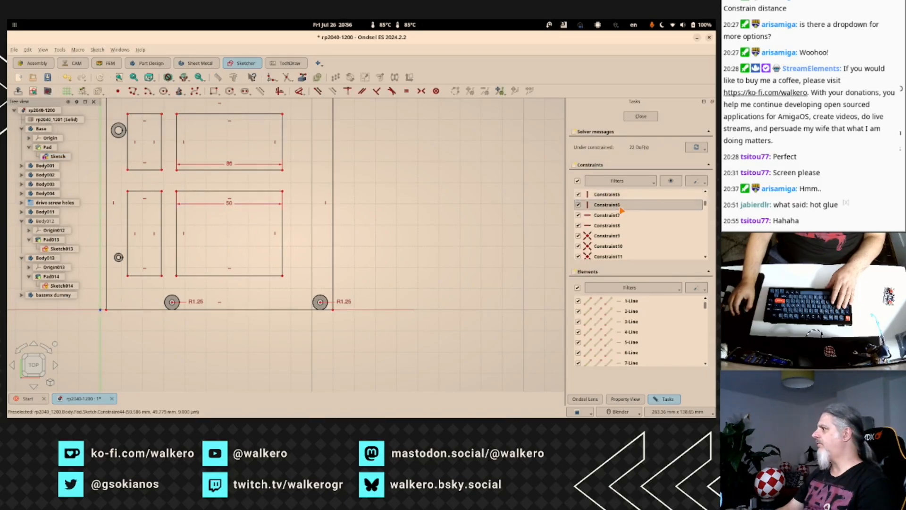
scroll(629, 238, down, 2)
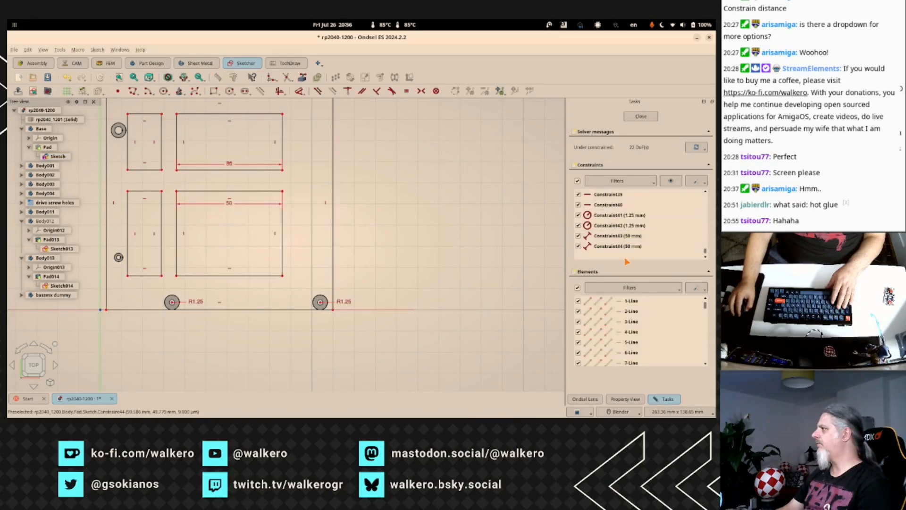
double_click(617, 247)
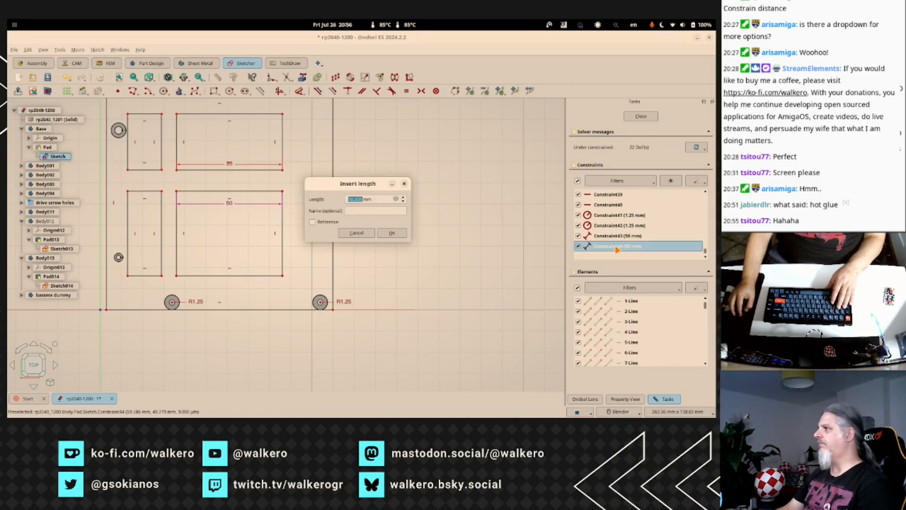
text(40)
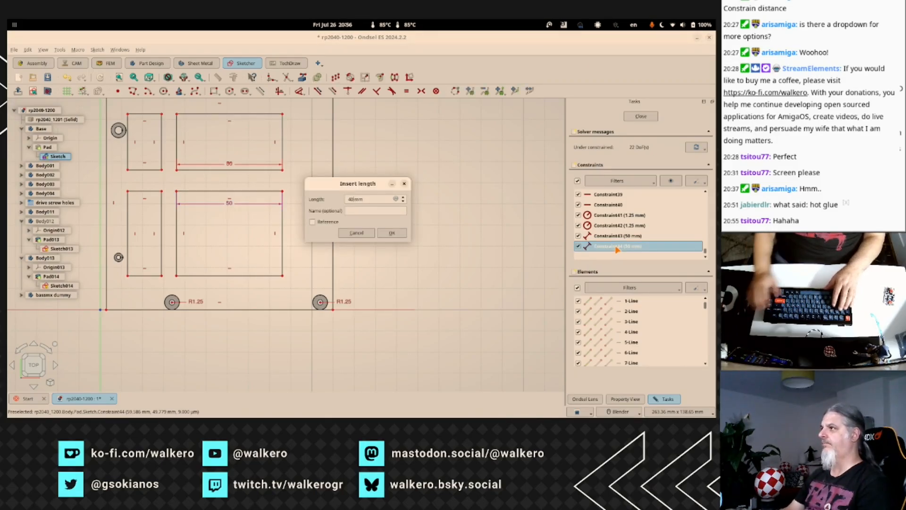
key(BackSpace)
text(5)
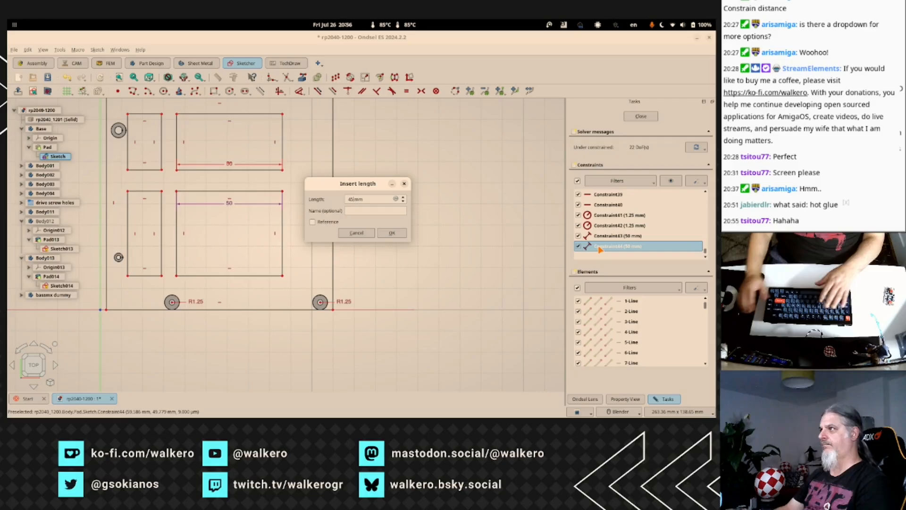
click(392, 235)
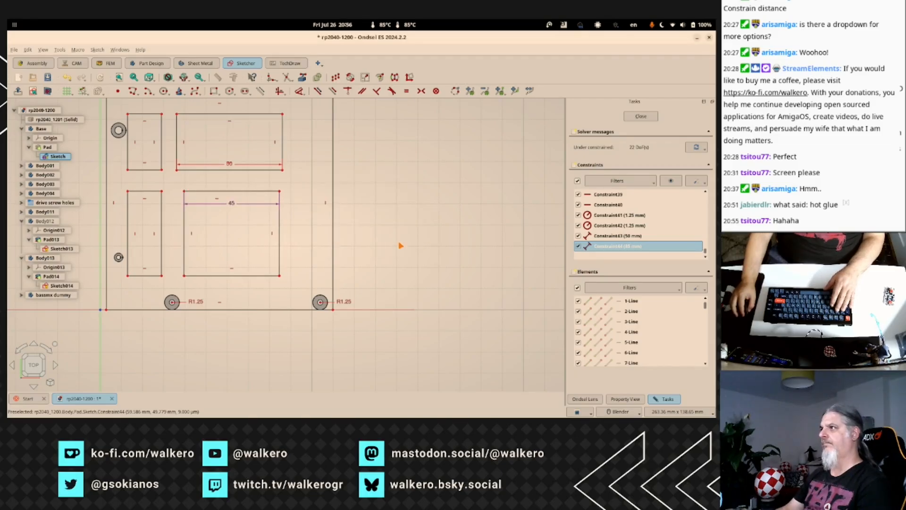
Set the upper large cutout's width constraint to 45 mm.
double_click(621, 236)
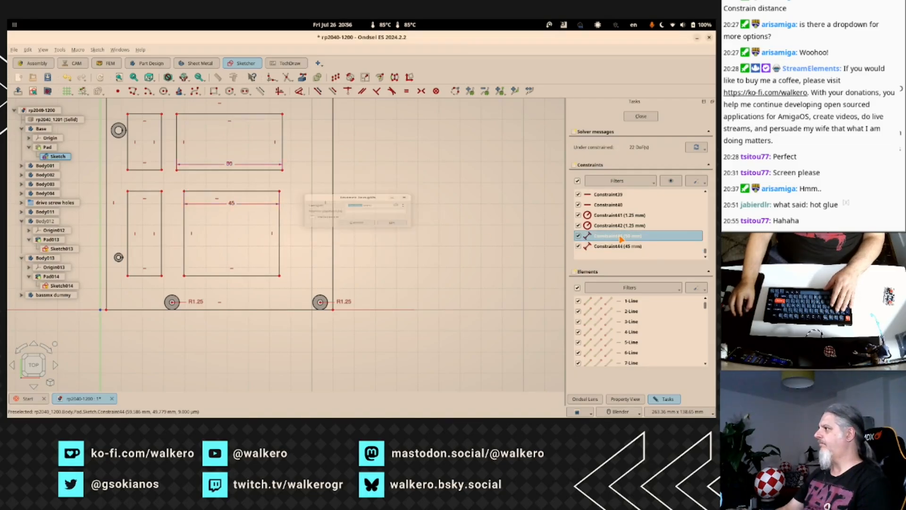
text(45)
key(Return)
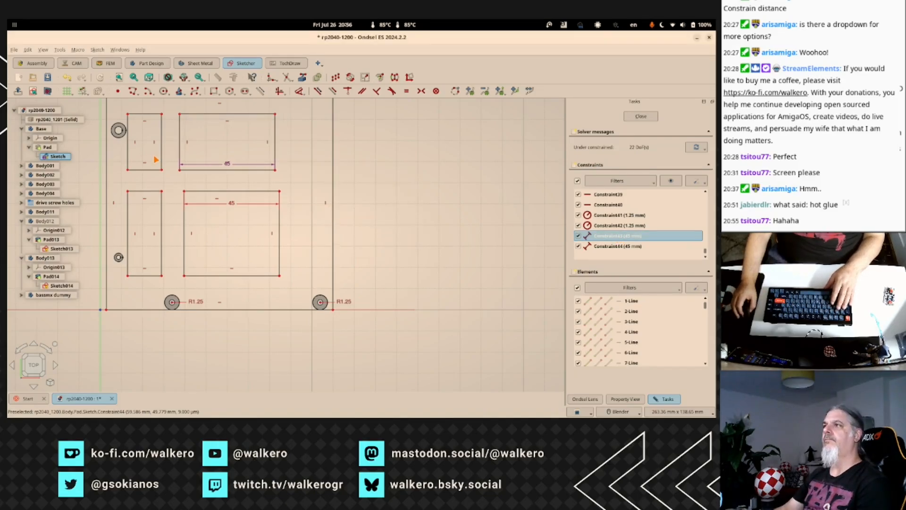
Shift both large cutouts toward the small cutouts until their left edges line up vertically, and close the sketch.
scroll(153, 172, up, 4)
scroll(154, 180, up, 4)
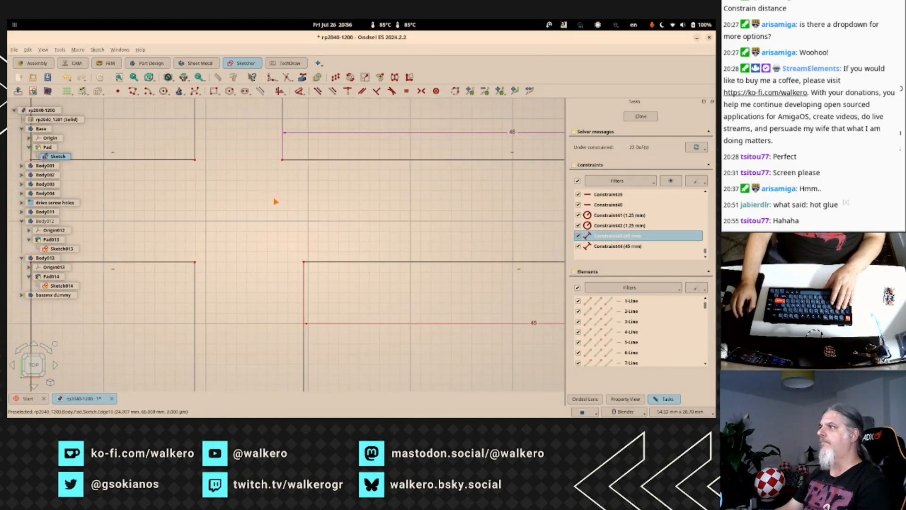
drag(282, 160, 278, 160)
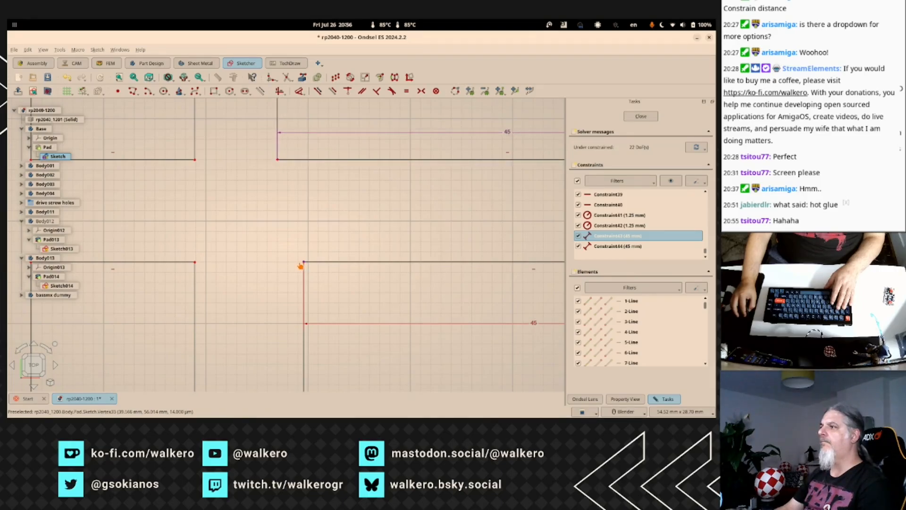
drag(300, 265, 280, 266)
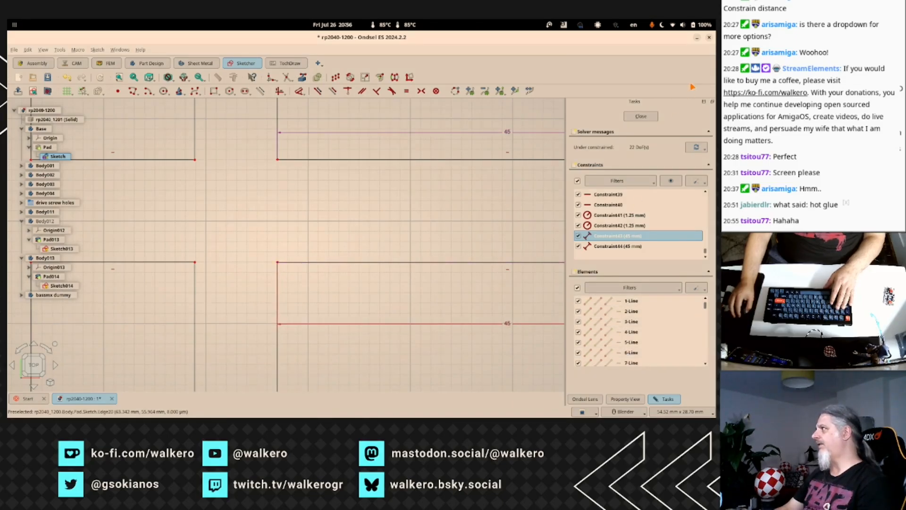
click(641, 116)
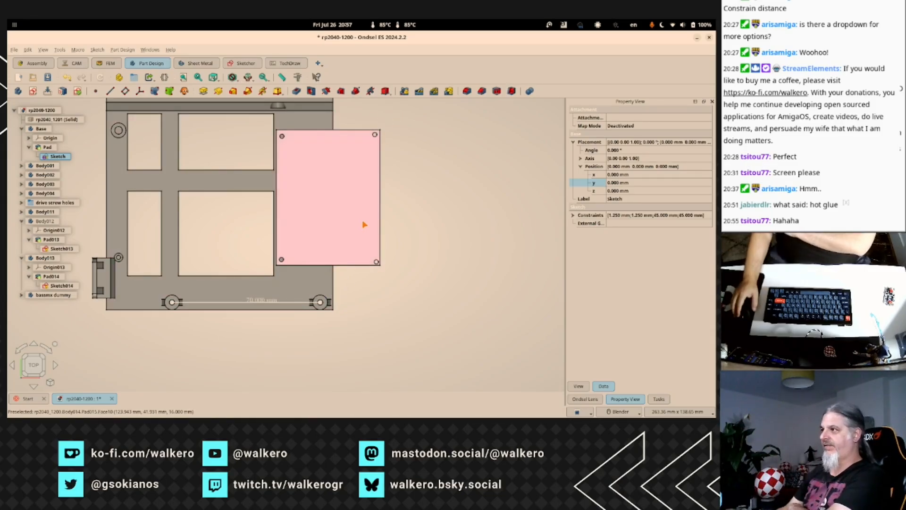
Lower the dummy board body to a Z position of 6 mm and save the document.
middle_drag(387, 269, 342, 199)
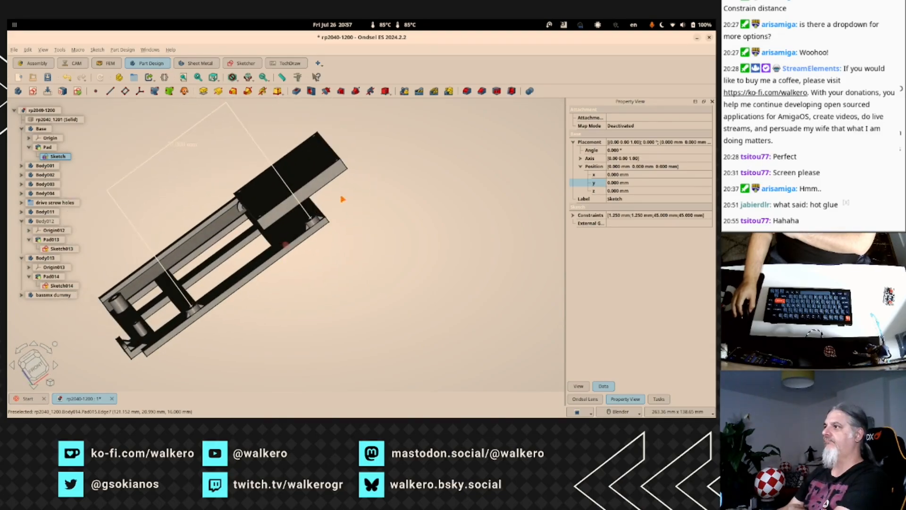
click(41, 296)
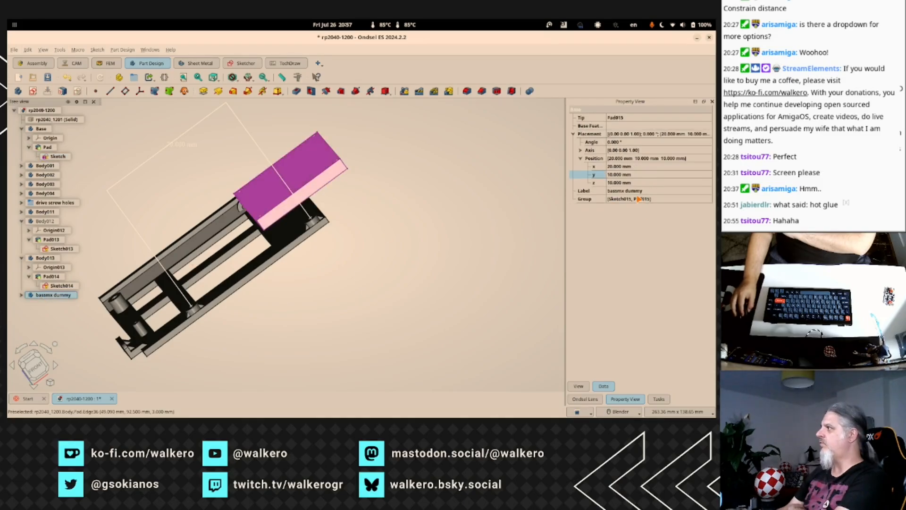
click(621, 183)
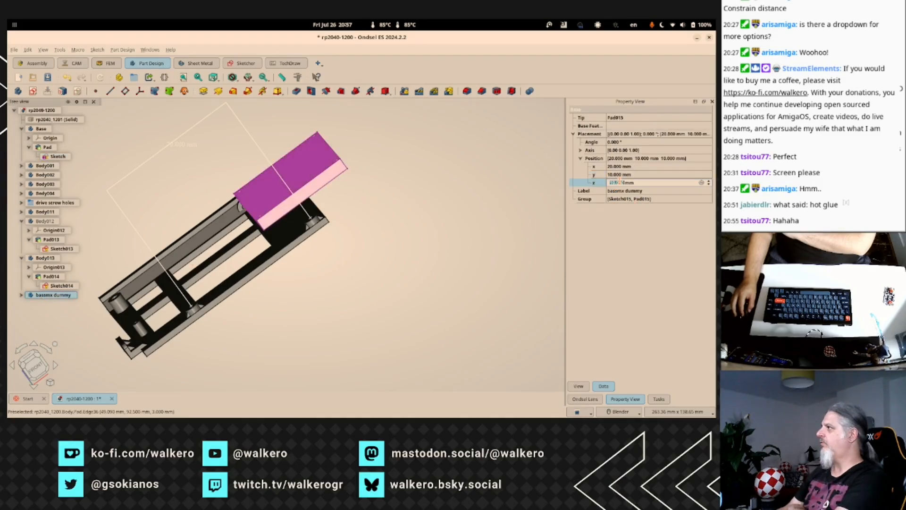
key(Down)
key(Down)
key(Down)
key(Down)
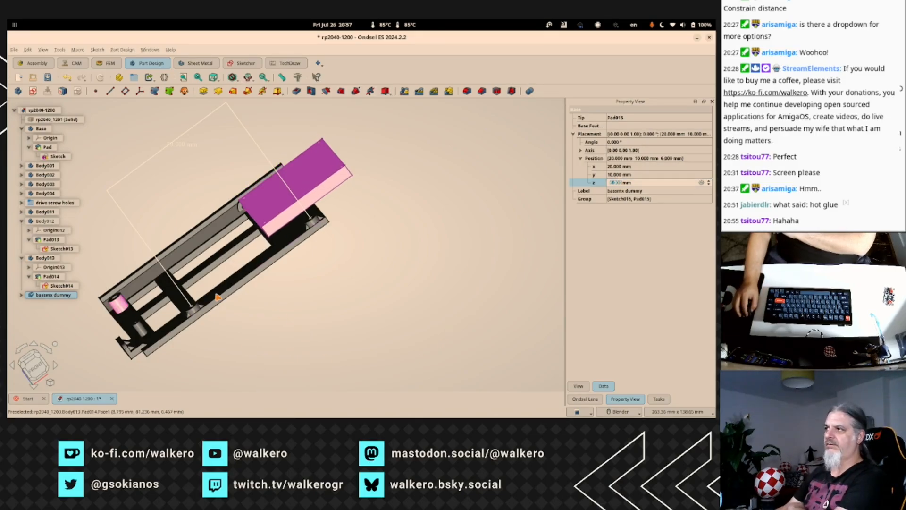
mouse_move(313, 278)
middle_down()
mouse_move(263, 313)
mouse_move(197, 297)
mouse_move(87, 313)
mouse_move(295, 336)
mouse_move(380, 295)
mouse_move(386, 308)
mouse_move(374, 327)
mouse_move(354, 334)
mouse_move(315, 281)
middle_up()
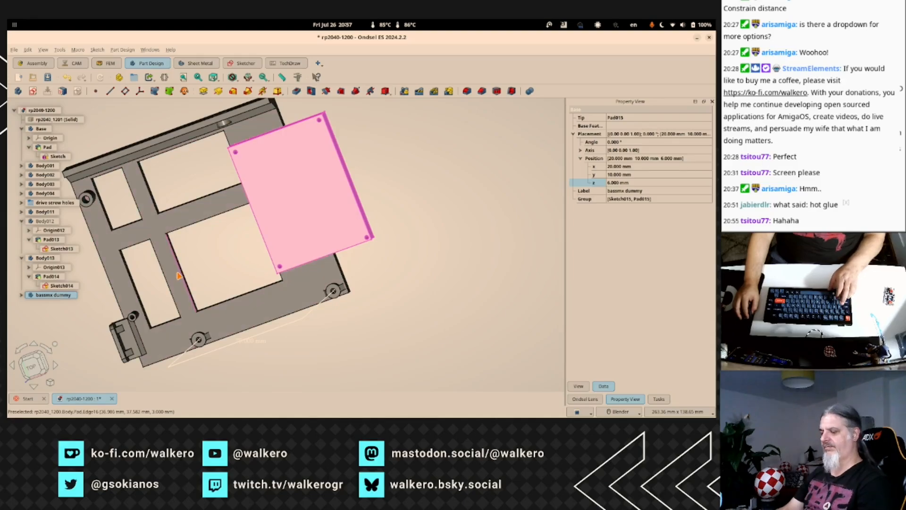
key(ctrl+s)
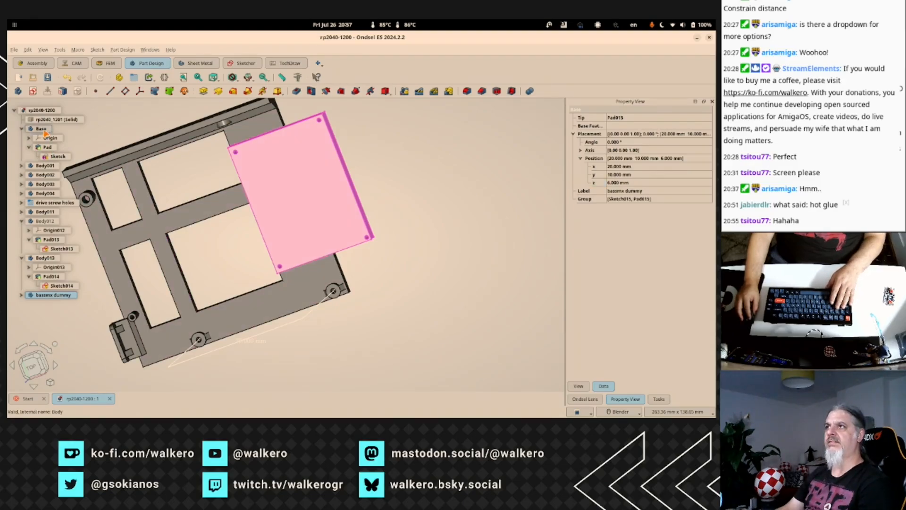
Reopen the base's sketch, try to move the outline's lower-right corner outward, and undo the move.
click(42, 129)
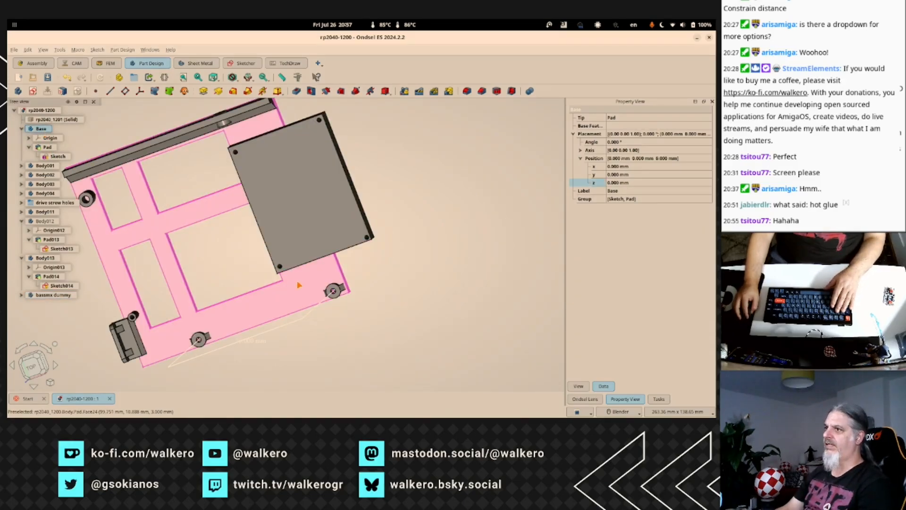
click(57, 156)
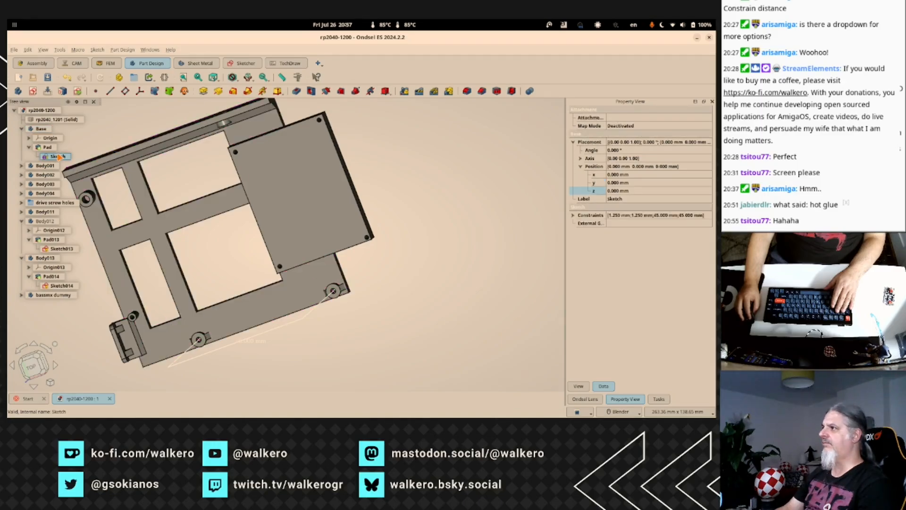
double_click(57, 157)
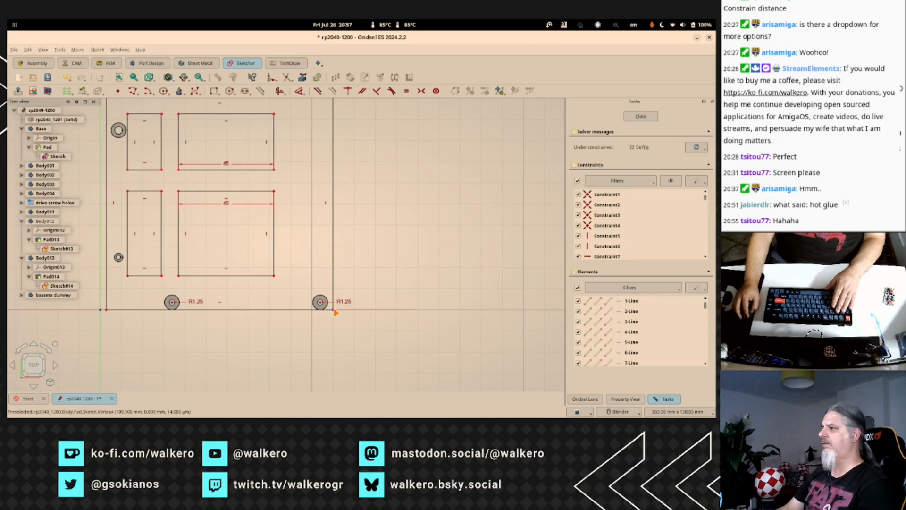
drag(333, 313, 397, 312)
key(ctrl+z)
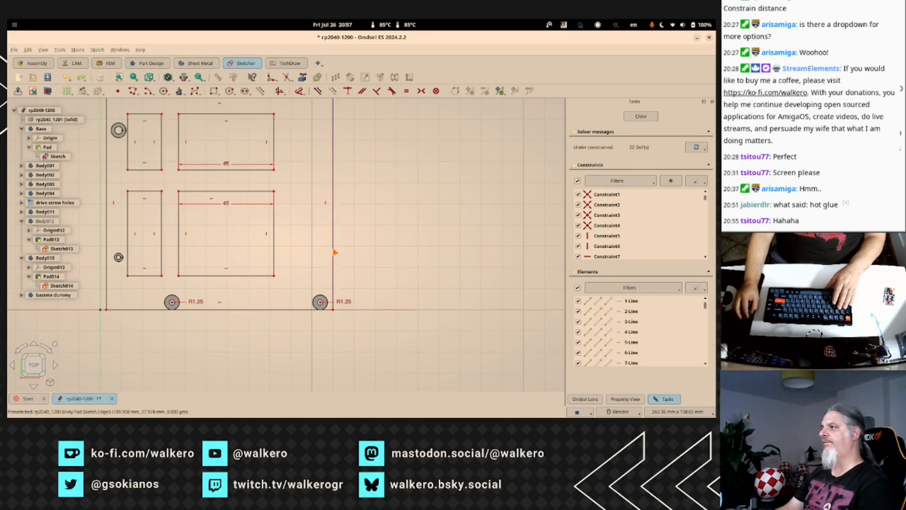
Constrain the base outline's right edge to 101 mm, try pulling its lower corner outward, and undo that move.
click(334, 252)
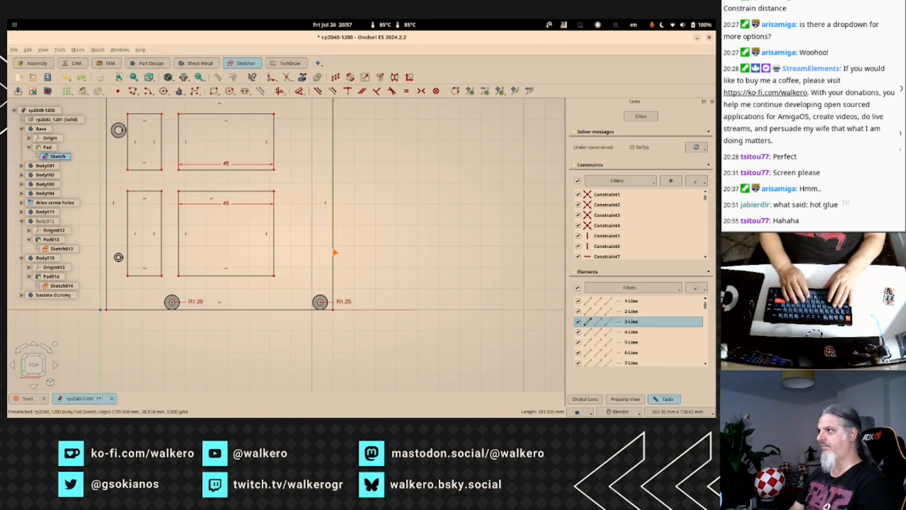
key(k)
key(d)
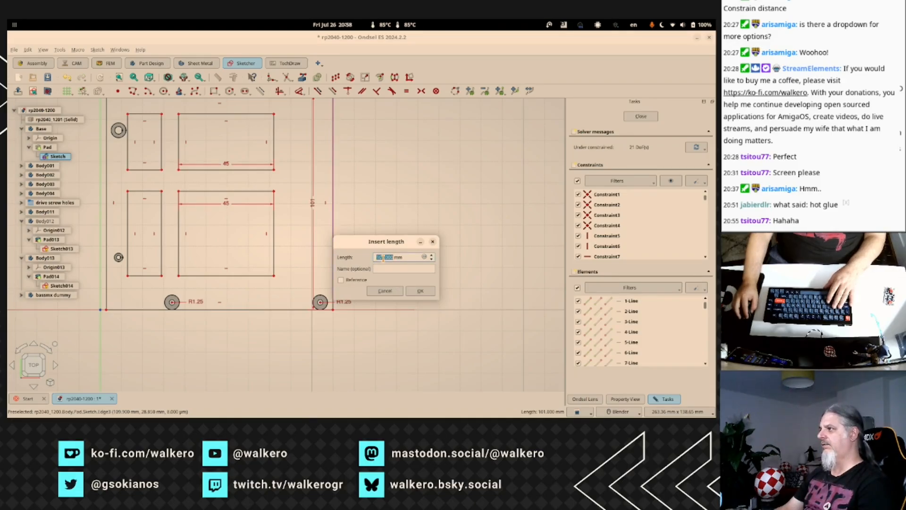
click(420, 290)
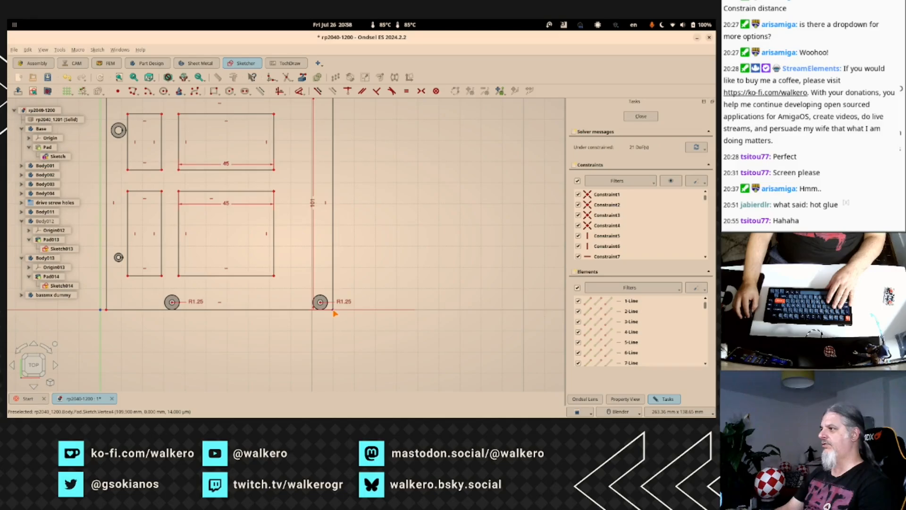
drag(334, 311, 389, 313)
key(ctrl+z)
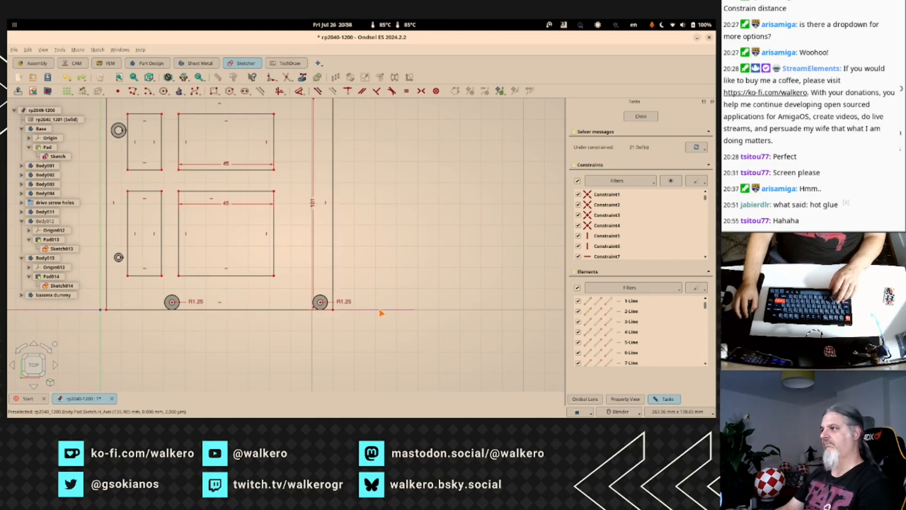
Try a 127 mm length constraint on the base outline's bottom edge, and undo it.
click(276, 310)
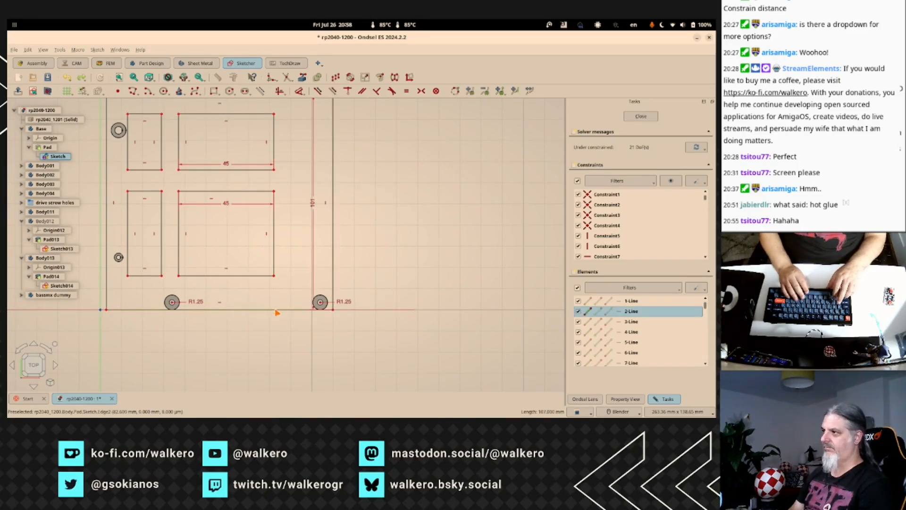
key(k)
key(d)
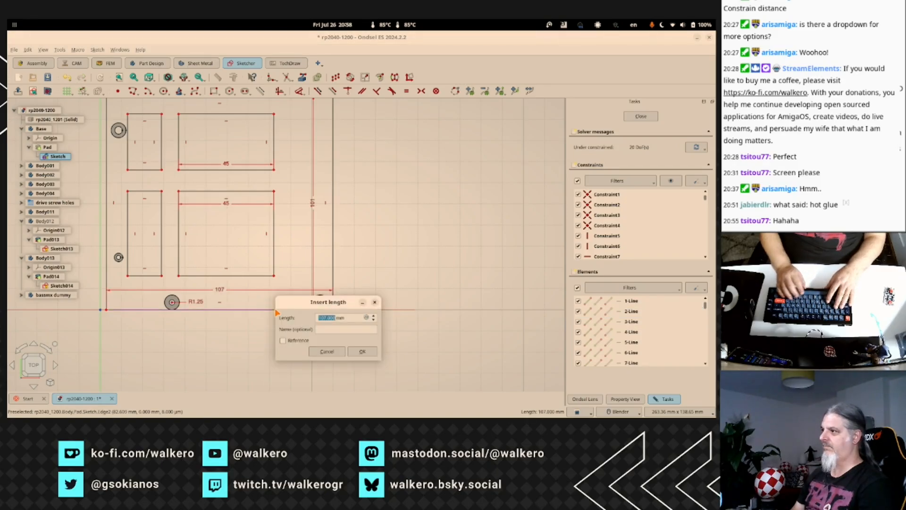
key(Left)
key(Right)
key(Right)
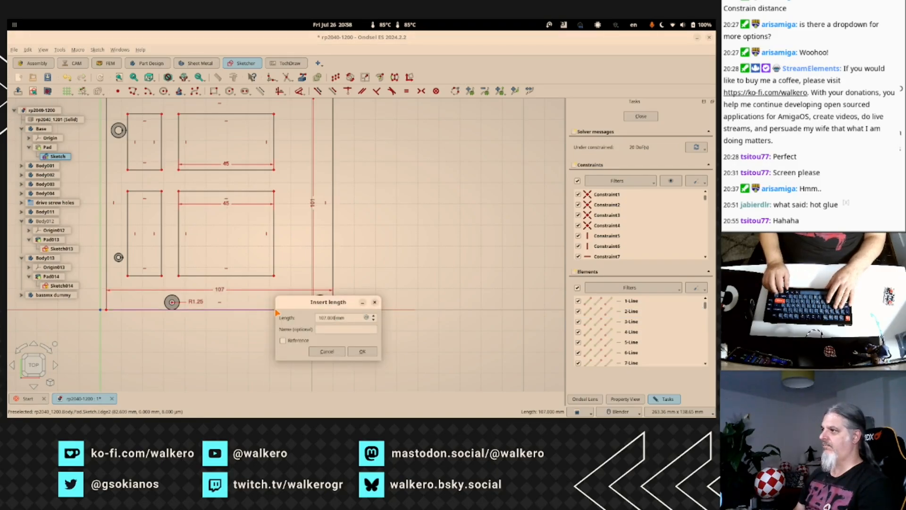
key(BackSpace)
text(2)
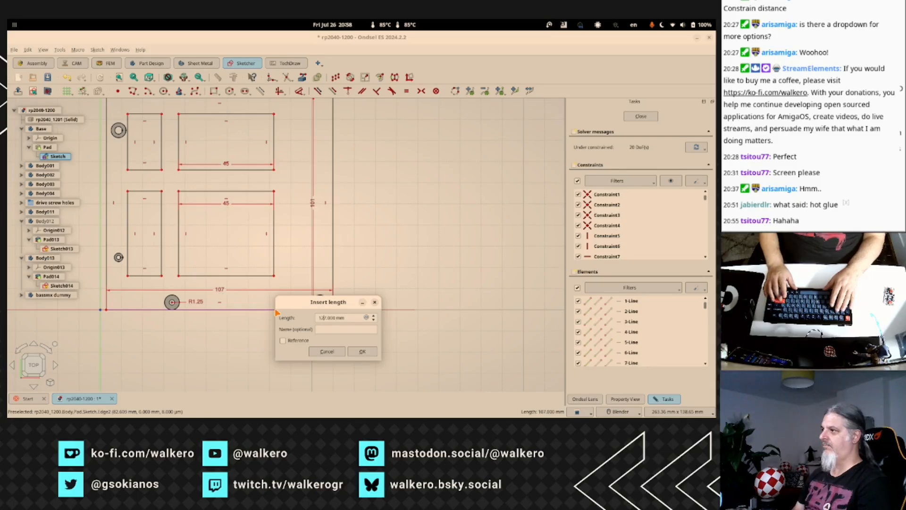
key(Return)
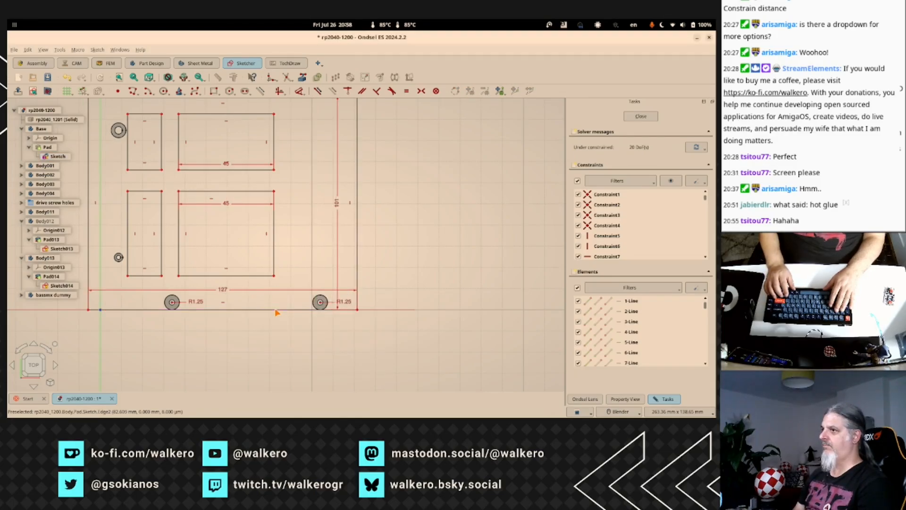
key(ctrl+z)
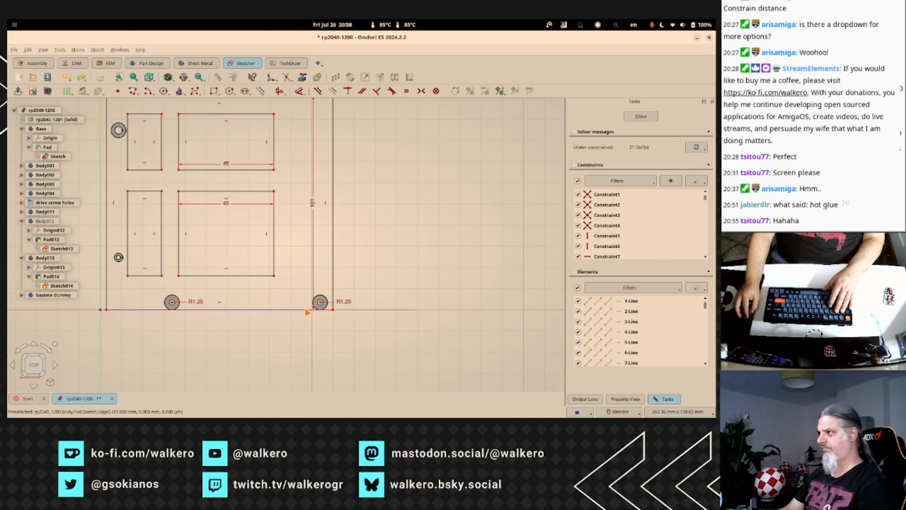
Try to move the base outline's lower-right corner outward and down past the horizontal axis, and undo the move.
drag(333, 312, 384, 316)
scroll(318, 315, up, 6)
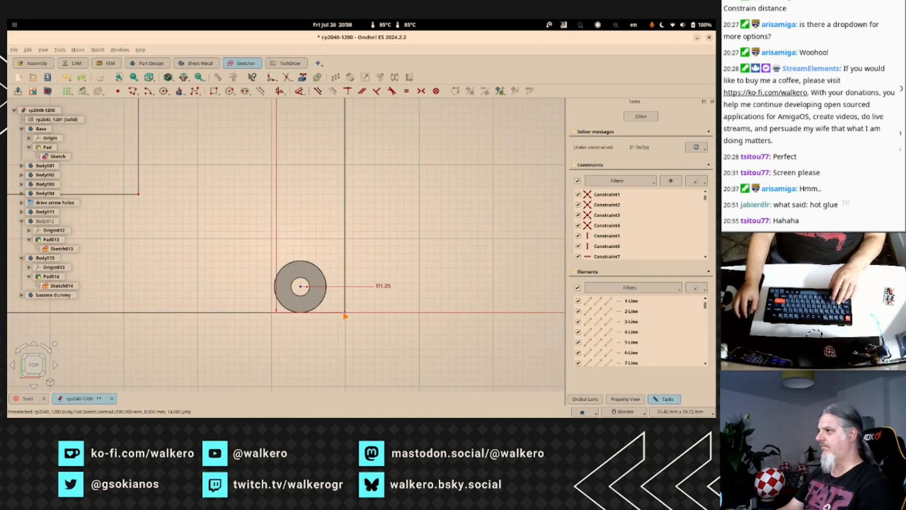
scroll(155, 332, down, 5)
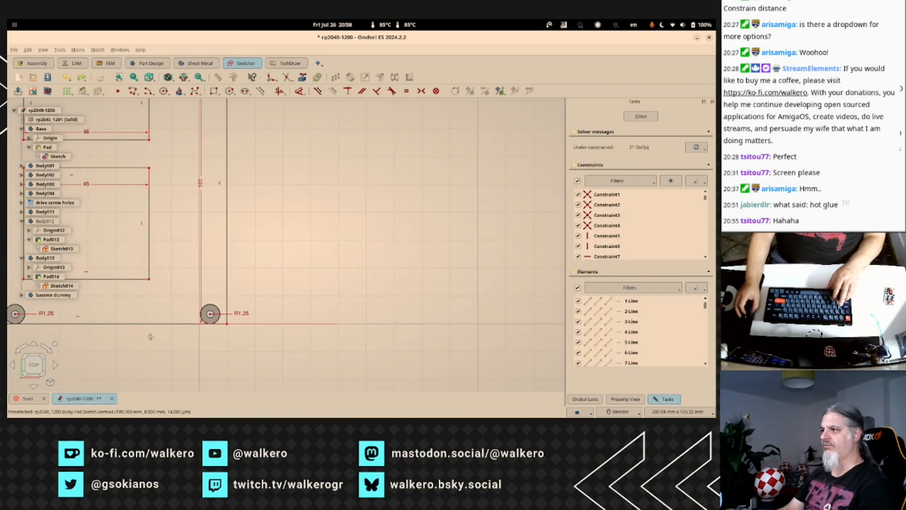
mouse_move(193, 331)
shift+middle_down()
mouse_move(309, 339)
mouse_move(421, 324)
shift+middle_up()
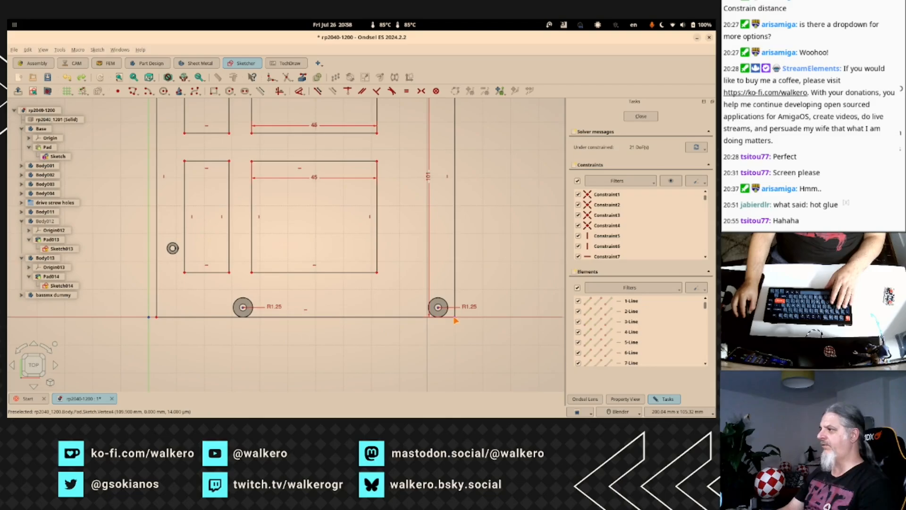
mouse_move(454, 319)
mouse_down()
mouse_move(504, 384)
mouse_move(313, 385)
mouse_move(511, 388)
mouse_move(522, 396)
mouse_move(477, 391)
mouse_move(370, 402)
mouse_move(488, 376)
mouse_up()
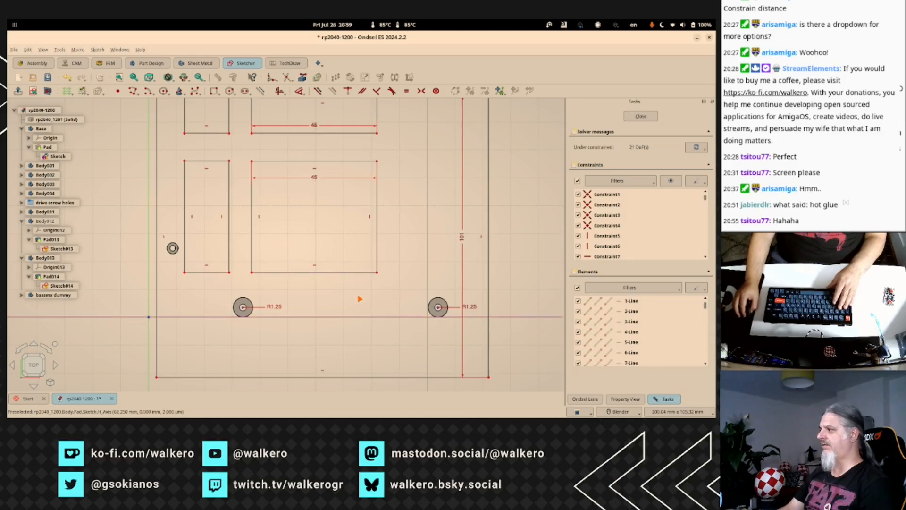
scroll(400, 347, up, 2)
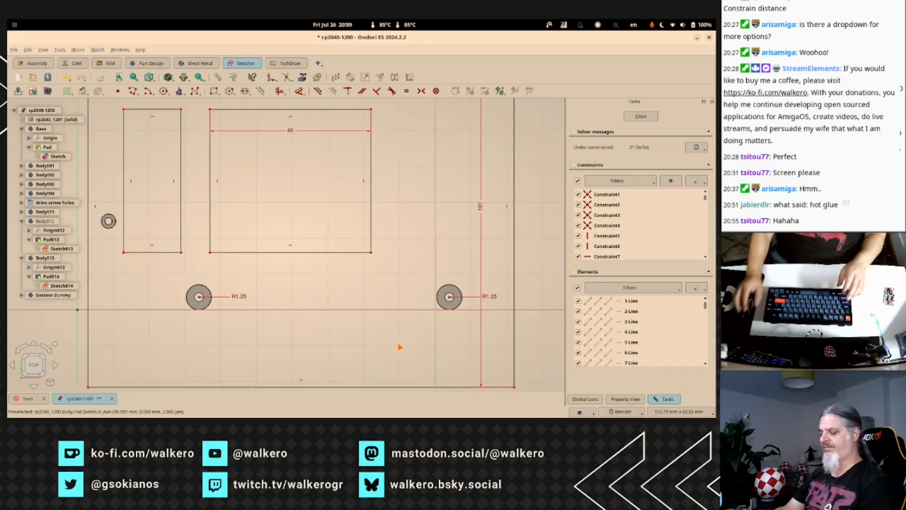
key(ctrl+z)
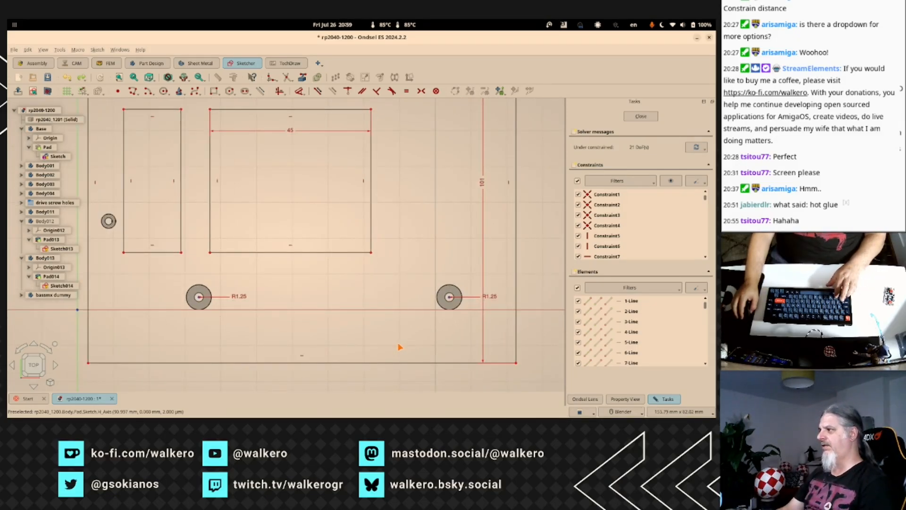
key(ctrl+z)
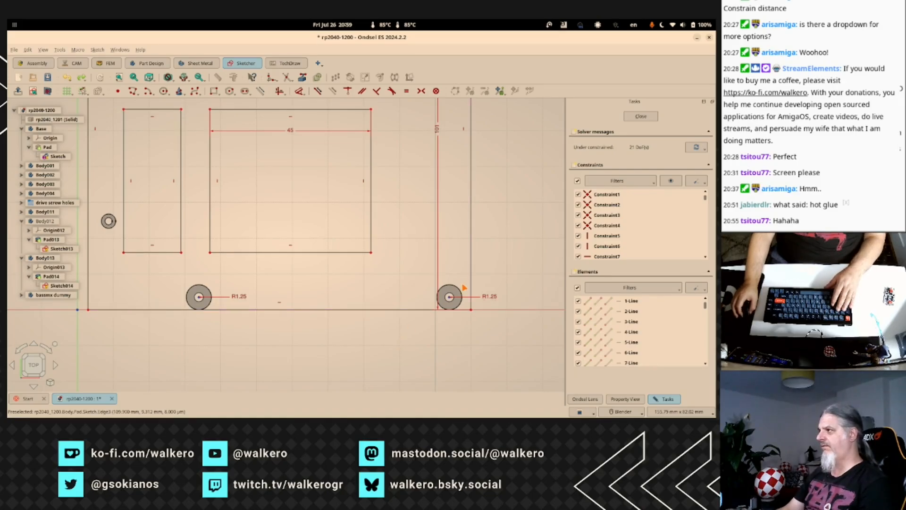
Save the document and show the rp2040_1201 (Solid) model alongside the base's sketch.
scroll(451, 342, up, 4)
scroll(451, 343, up, 1)
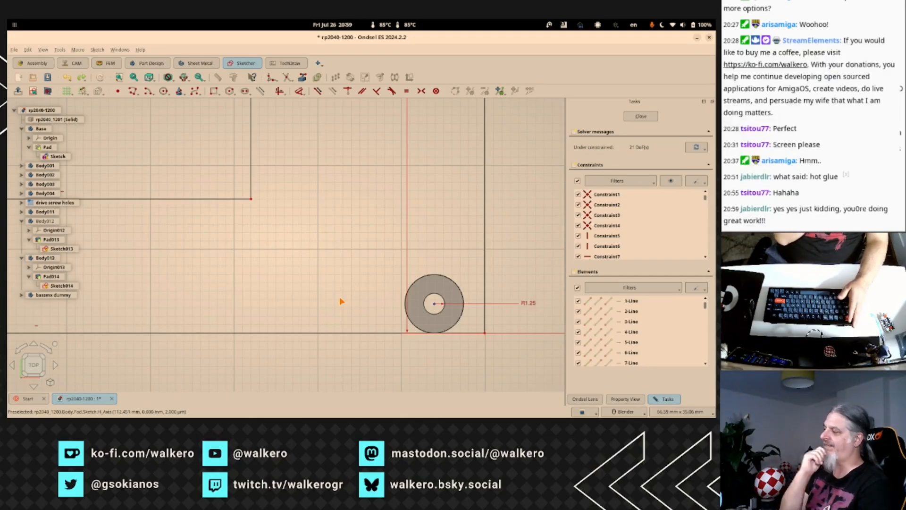
scroll(218, 335, down, 3)
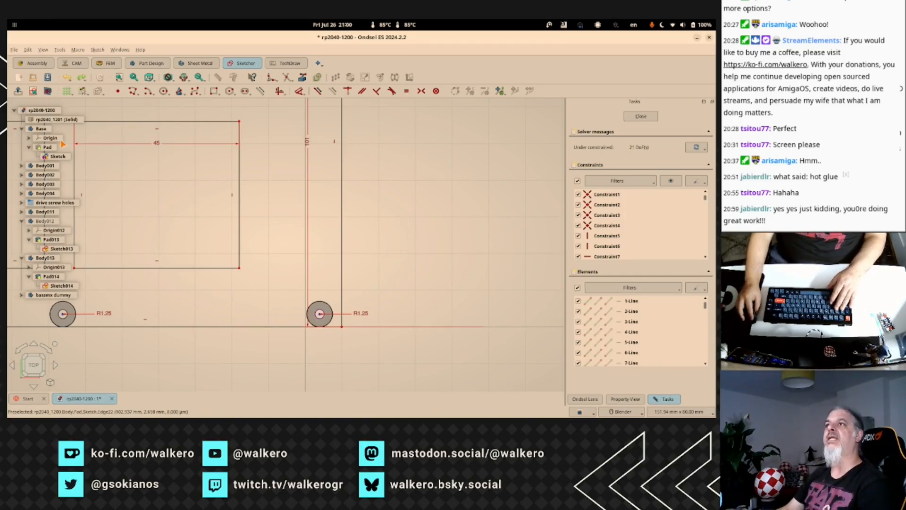
key(ctrl+s)
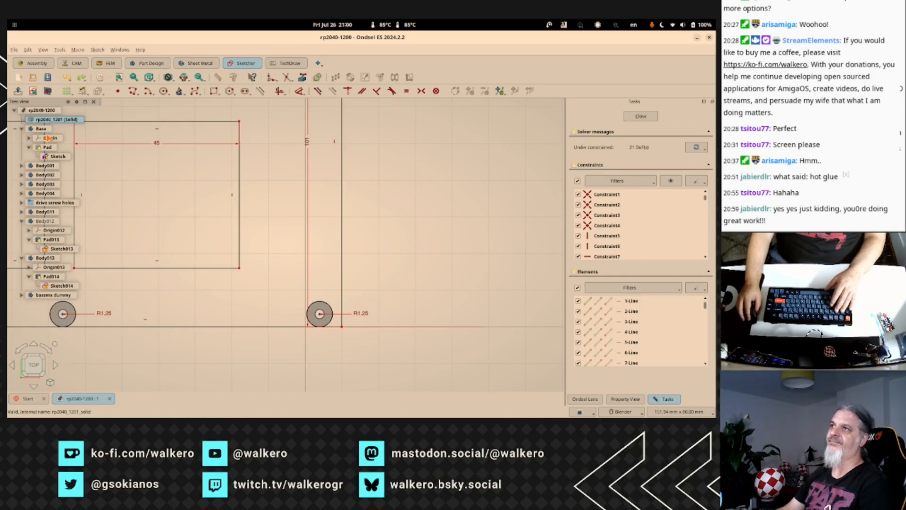
key(space)
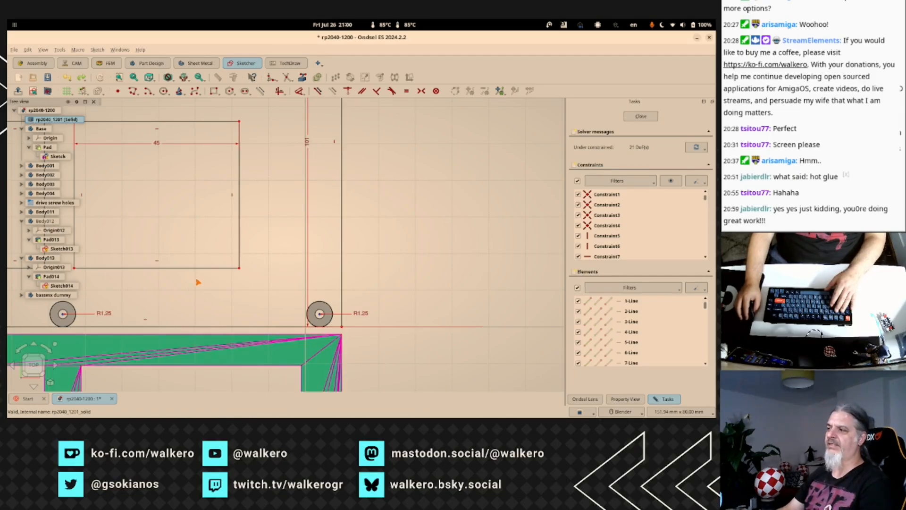
Close the base's sketch and examine the base and its dummy board next to the rp2040_1201 solid.
mouse_move(381, 367)
middle_down()
mouse_move(396, 259)
mouse_move(408, 243)
mouse_move(514, 277)
mouse_move(503, 309)
mouse_move(510, 300)
middle_up()
scroll(511, 300, down, 3)
scroll(510, 300, down, 5)
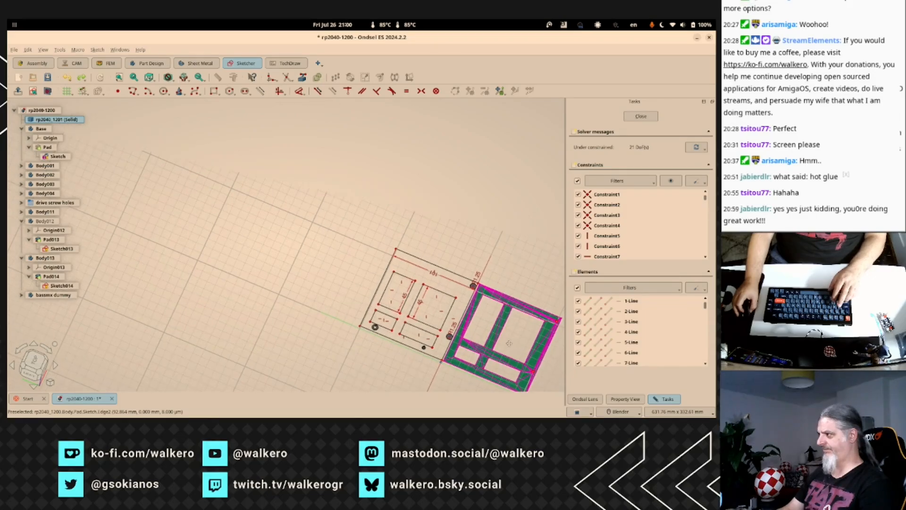
mouse_move(500, 334)
shift+middle_down()
mouse_move(434, 281)
mouse_move(325, 252)
shift+middle_up()
scroll(319, 291, up, 5)
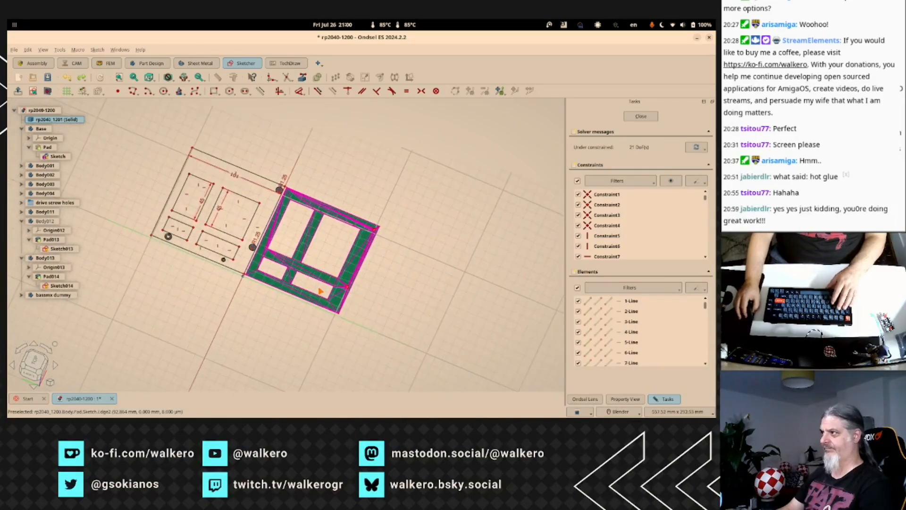
middle_drag(397, 332, 303, 302)
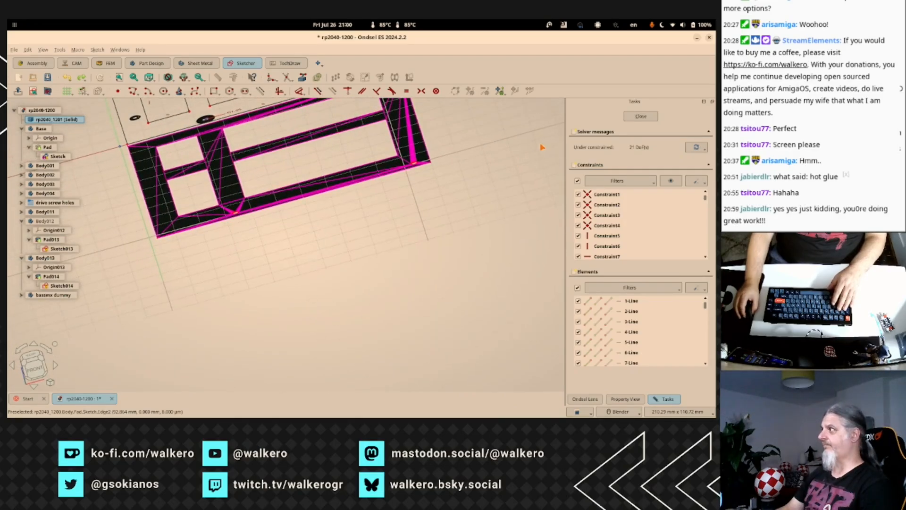
click(636, 116)
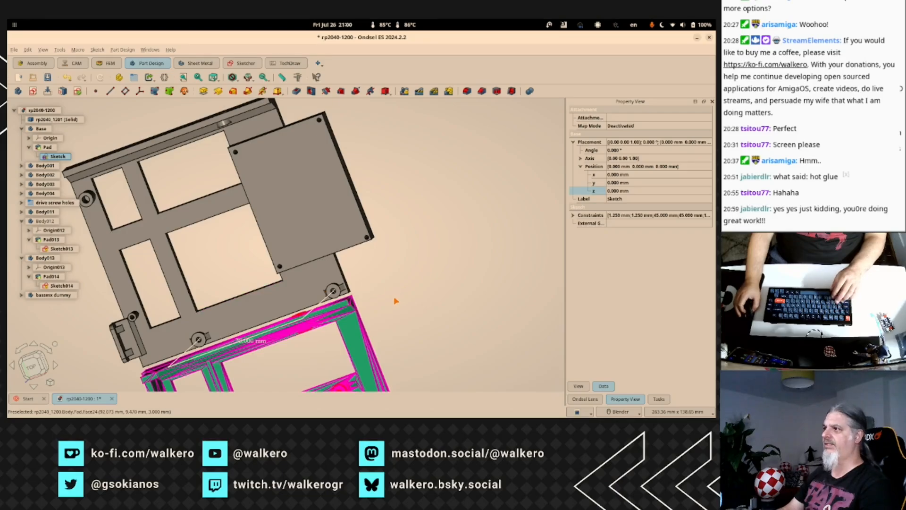
shift+middle_drag(394, 309, 468, 231)
shift+middle_drag(351, 255, 386, 344)
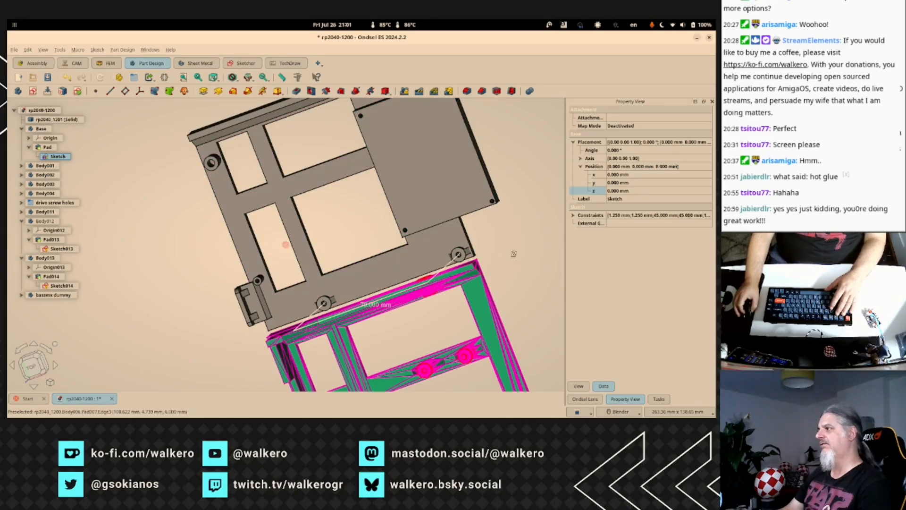
middle_drag(285, 245, 473, 286)
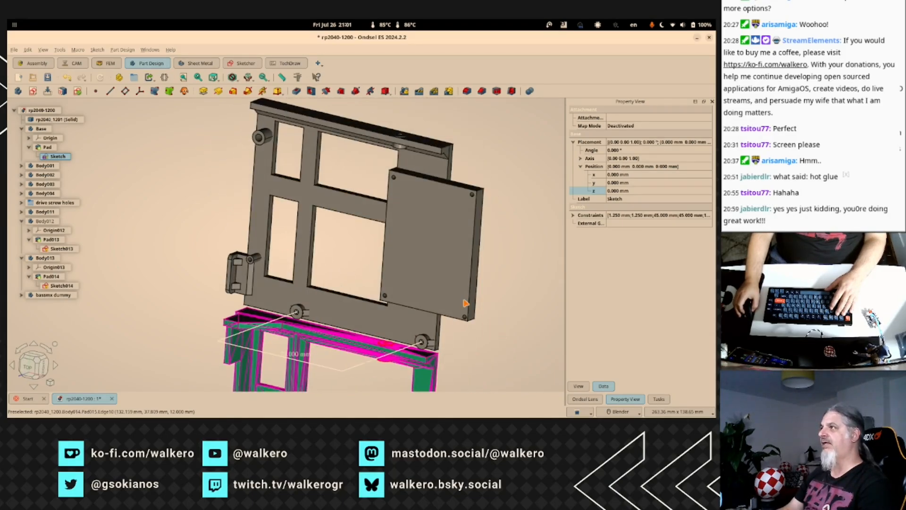